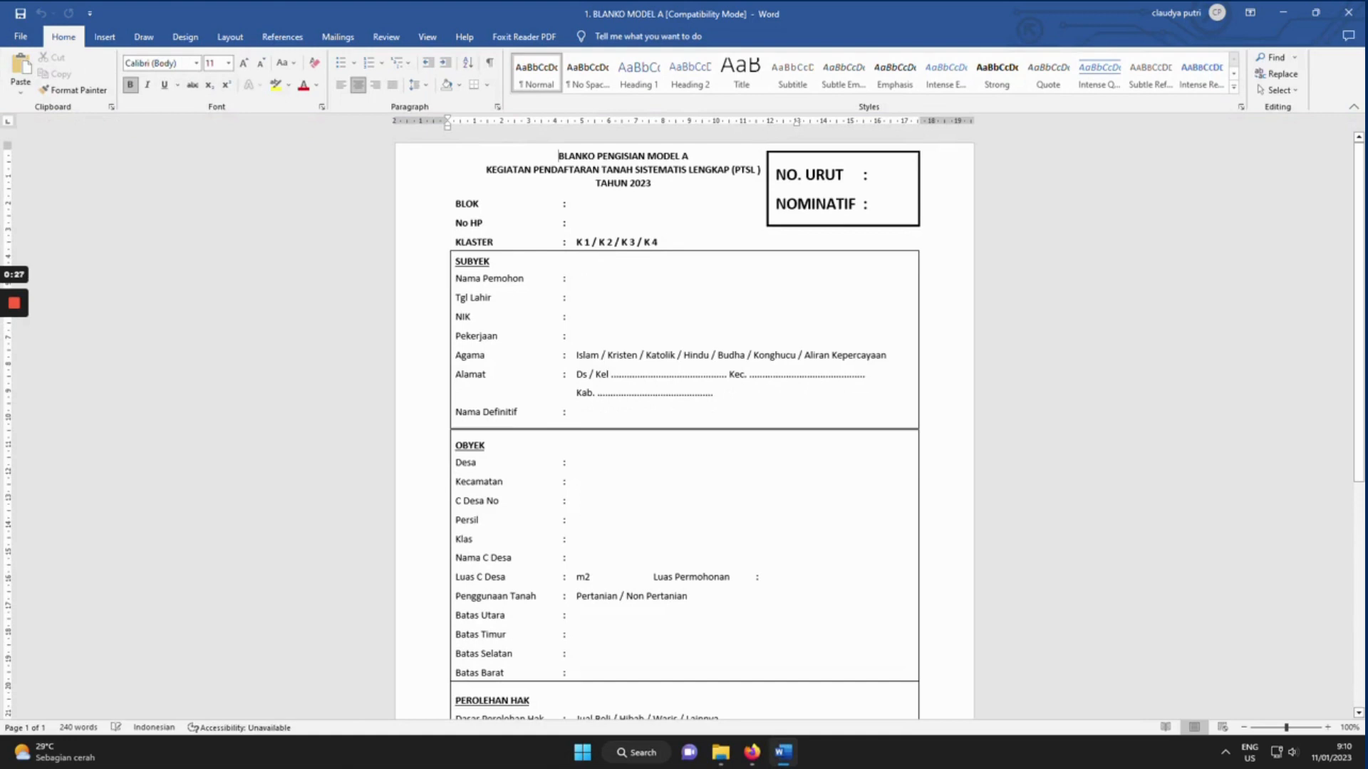
# Enter 1 for NO. URUT and NOMINATIF, then BLOK 0001 and the applicant's phone number.
pyautogui.click(868, 176)
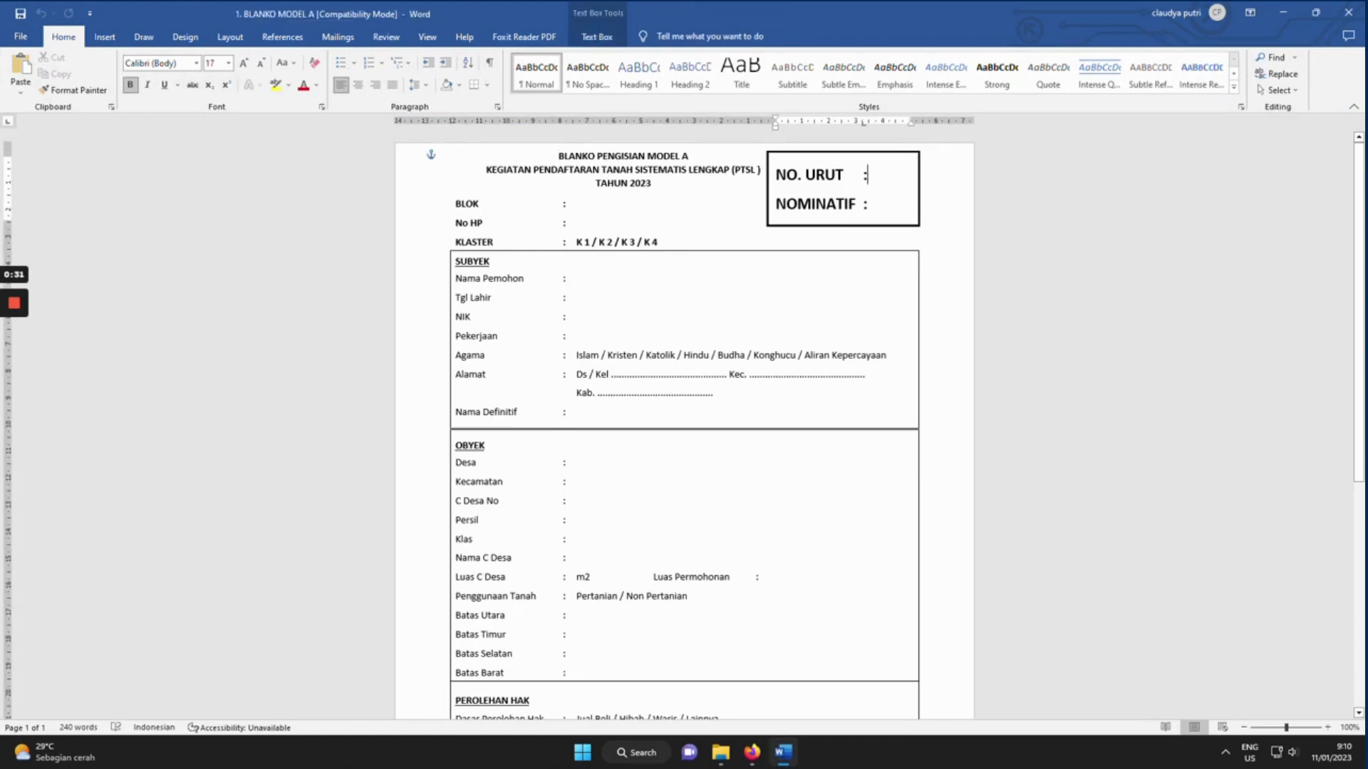
pyautogui.write('1')
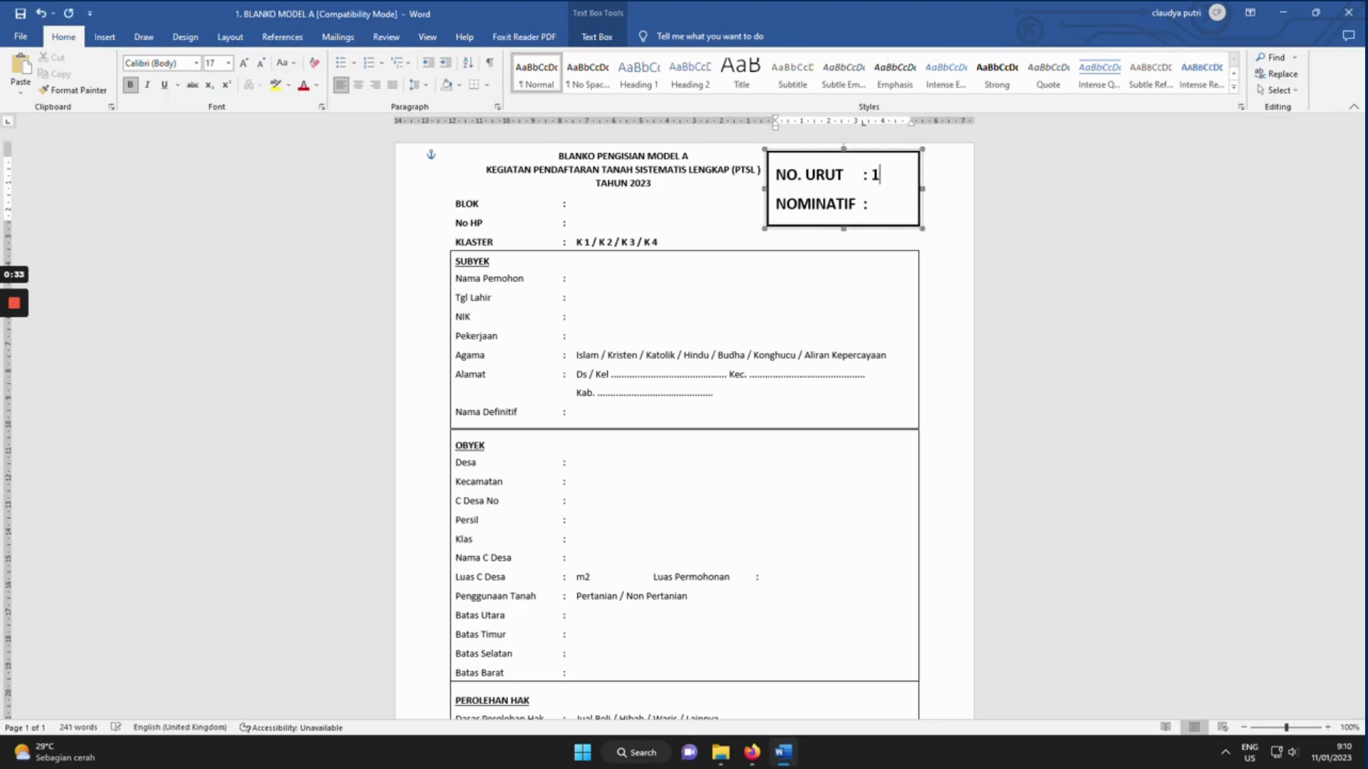
pyautogui.click(868, 204)
pyautogui.write('1')
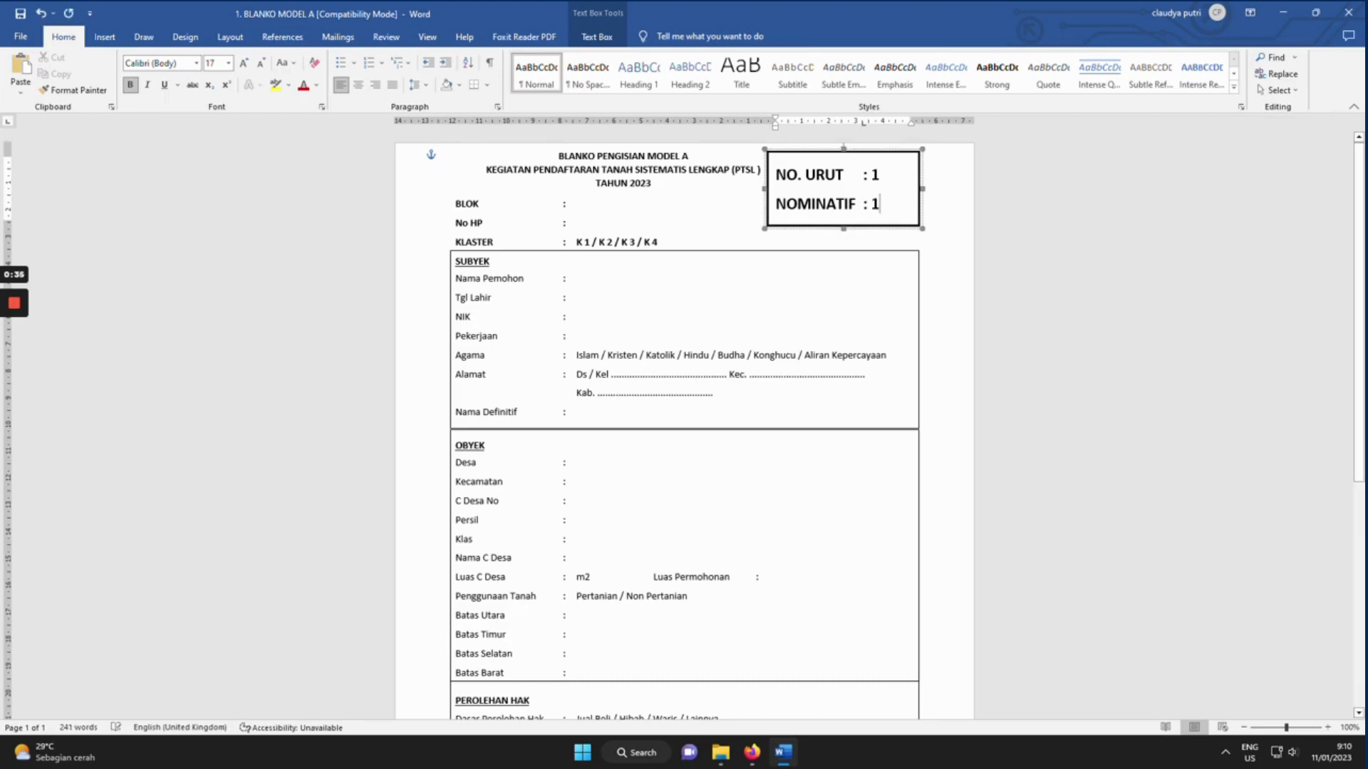
pyautogui.click(578, 204)
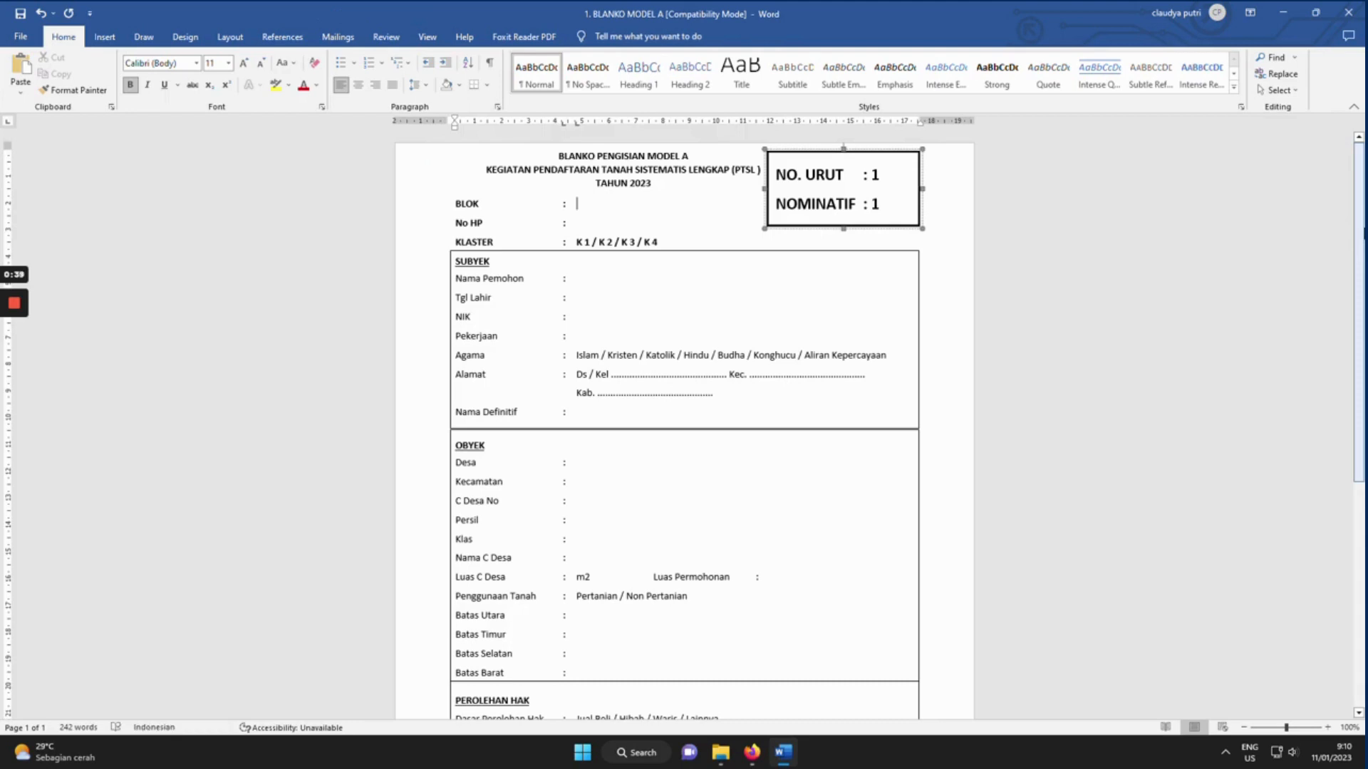
pyautogui.write('0001')
pyautogui.write('085x')
pyautogui.write('xxx')
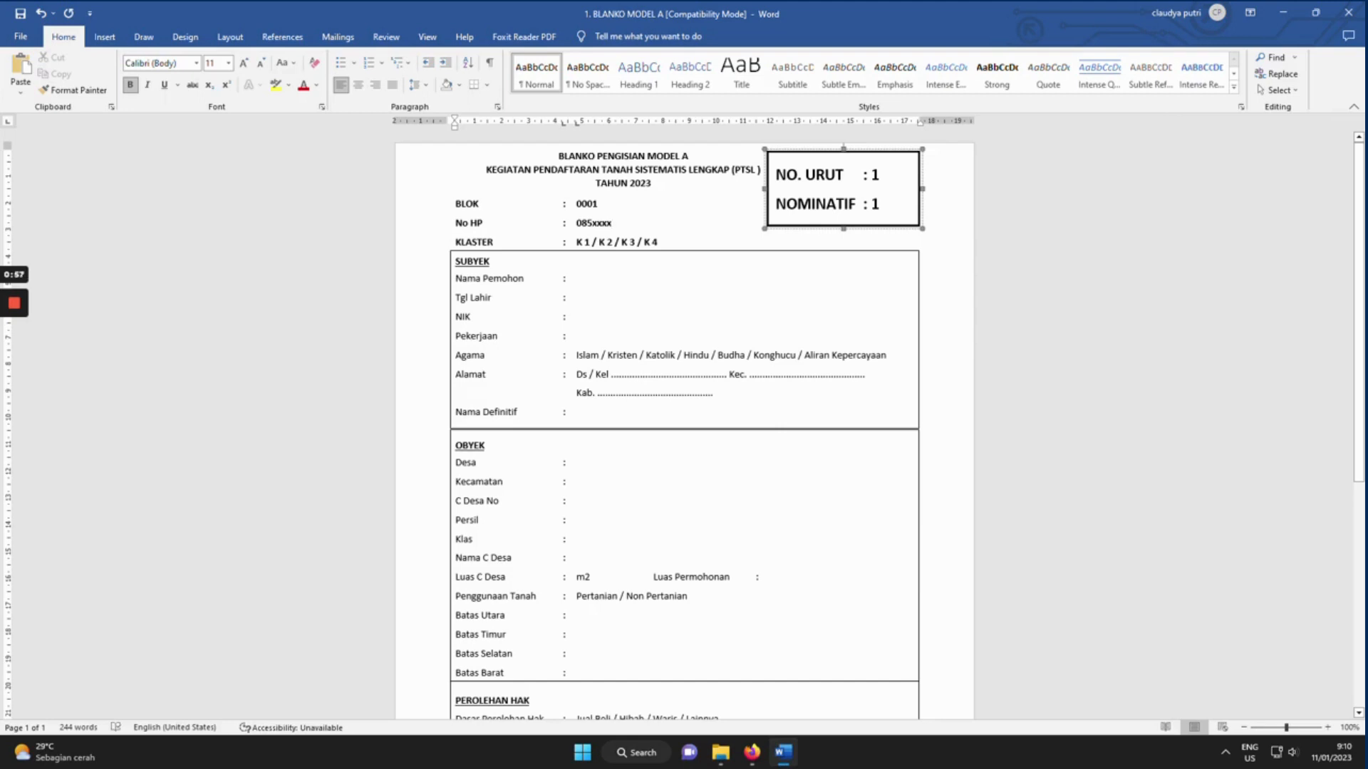
# Ink-circle K 1 under KLASTER with the black Draw pen.
pyautogui.click(105, 37)
pyautogui.click(143, 38)
pyautogui.click(63, 71)
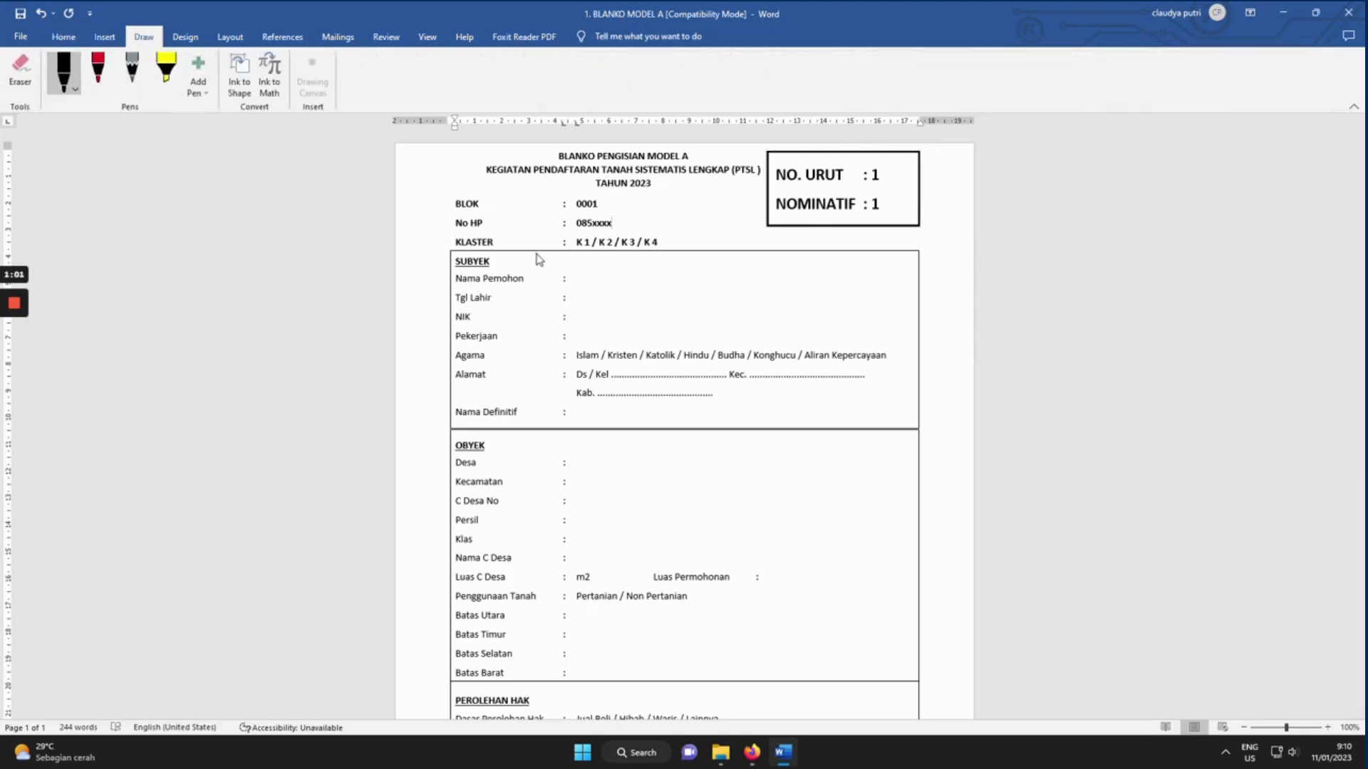
pyautogui.moveTo(569, 233)
pyautogui.mouseDown()
pyautogui.moveTo(600, 249)
pyautogui.moveTo(574, 255)
pyautogui.moveTo(570, 231)
pyautogui.mouseUp()
# Fill in the applicant's name, birth date 12-12-1980, NIK and occupation PETANI.
pyautogui.press('Down')
pyautogui.press('Down')
pyautogui.press('Down')
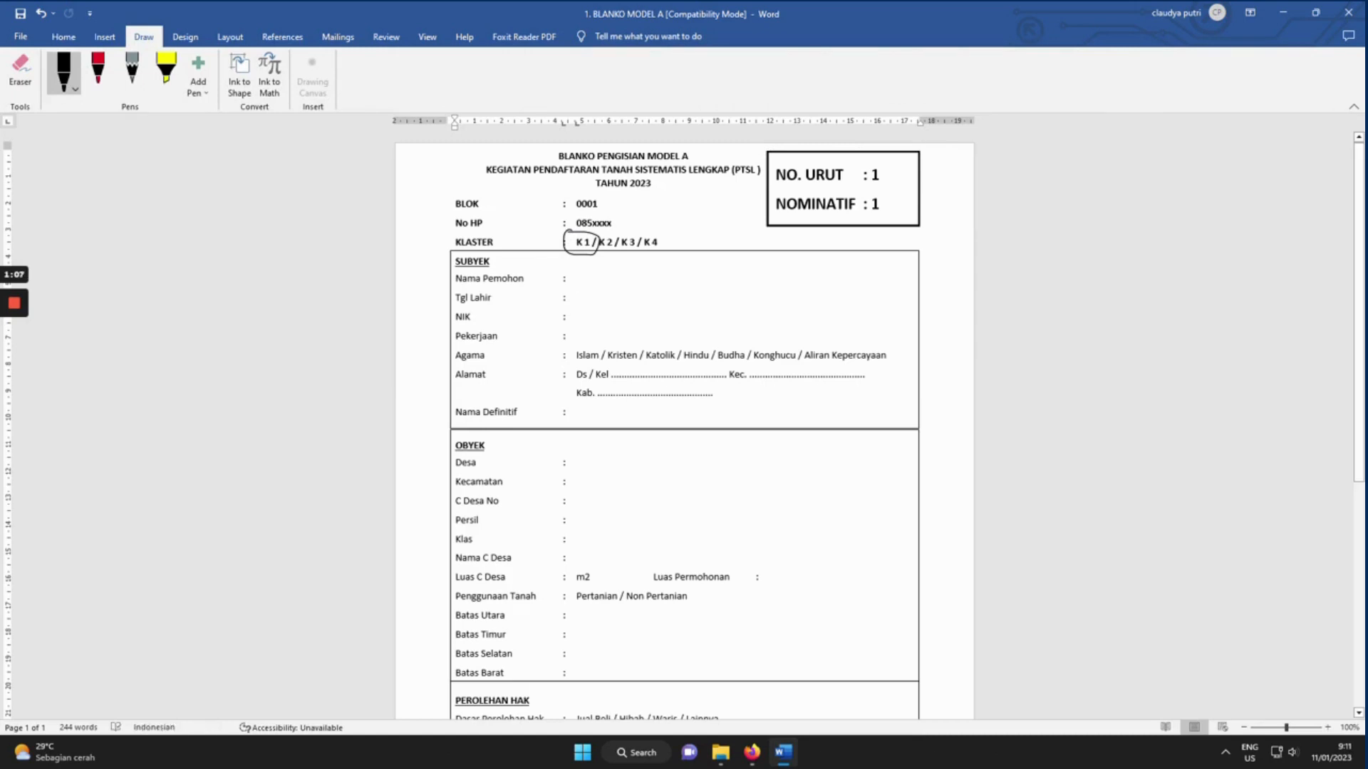
pyautogui.write('SU')
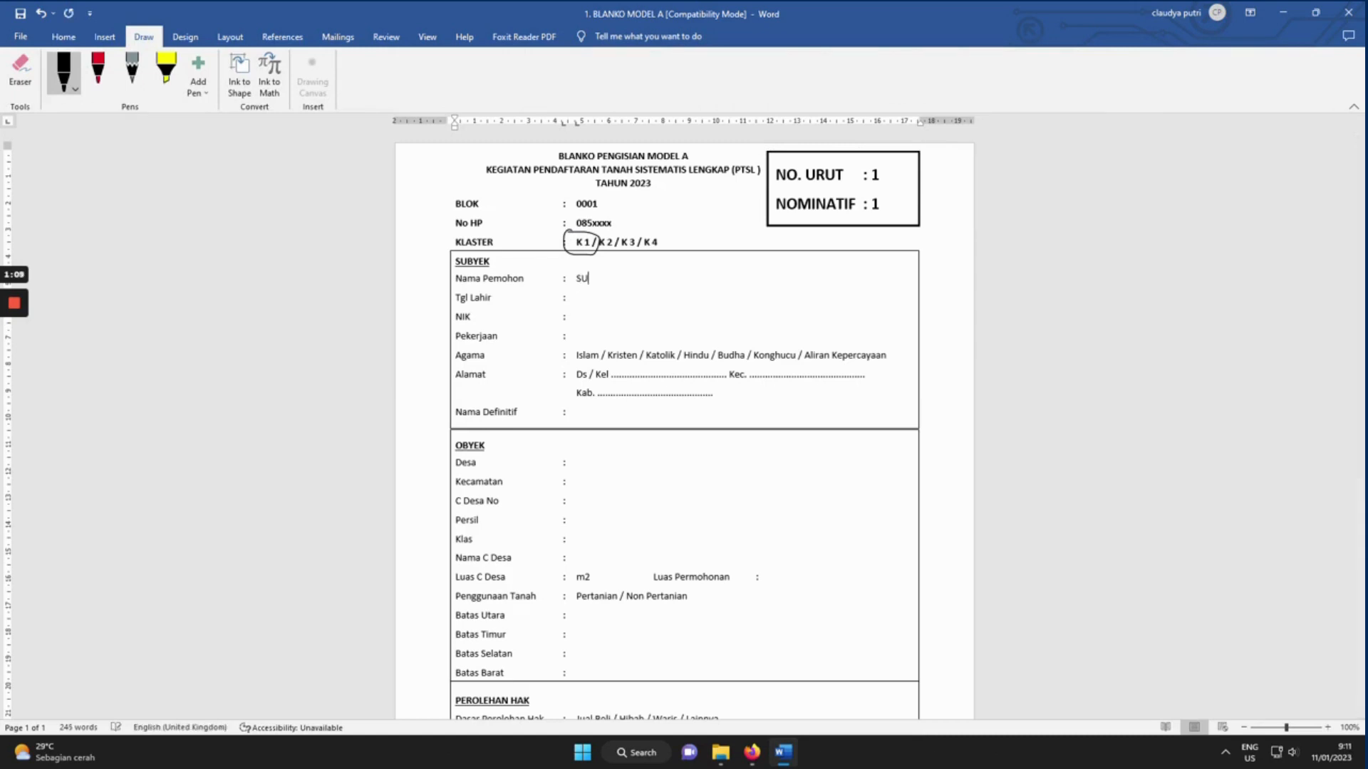
pyautogui.write('PARTI')
pyautogui.press('Down')
pyautogui.write('12-12-1980')
pyautogui.press('Down')
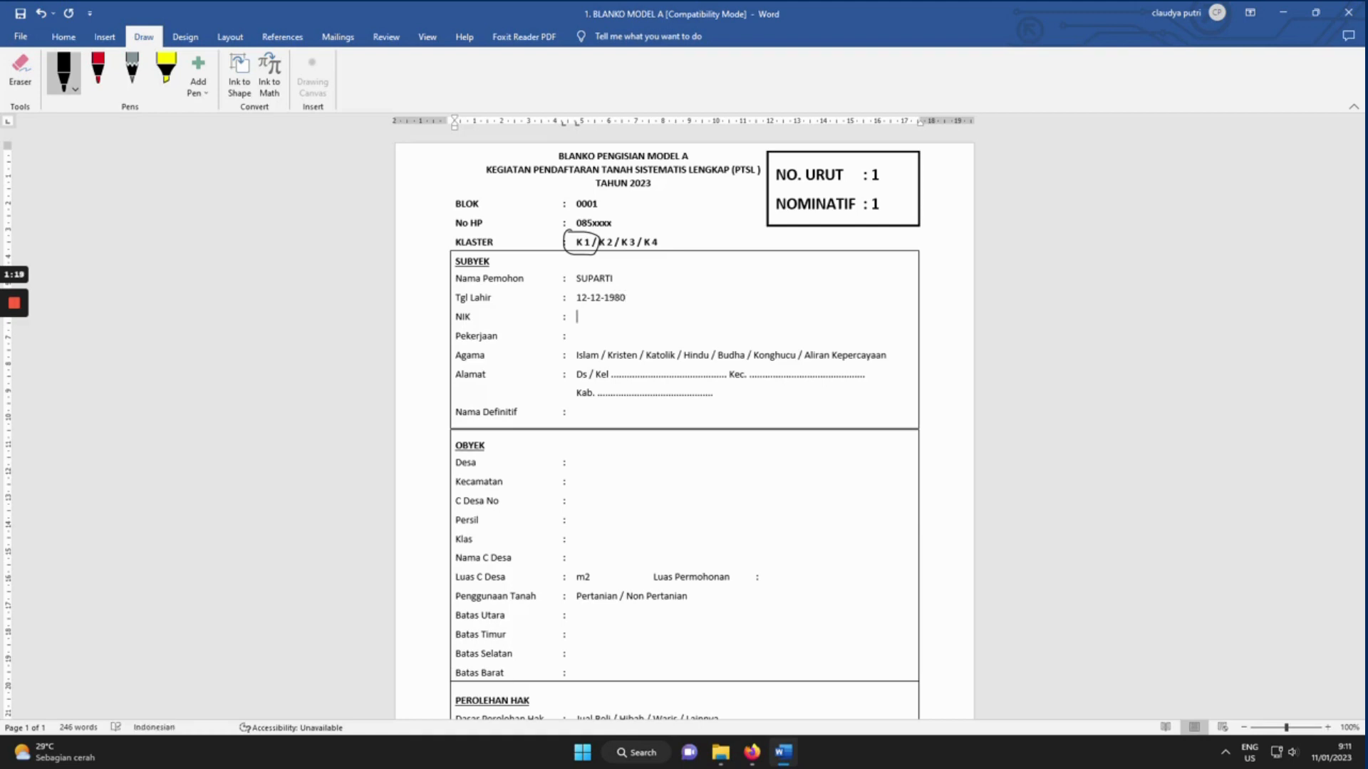
pyautogui.write('35xxxxx')
pyautogui.press('Down')
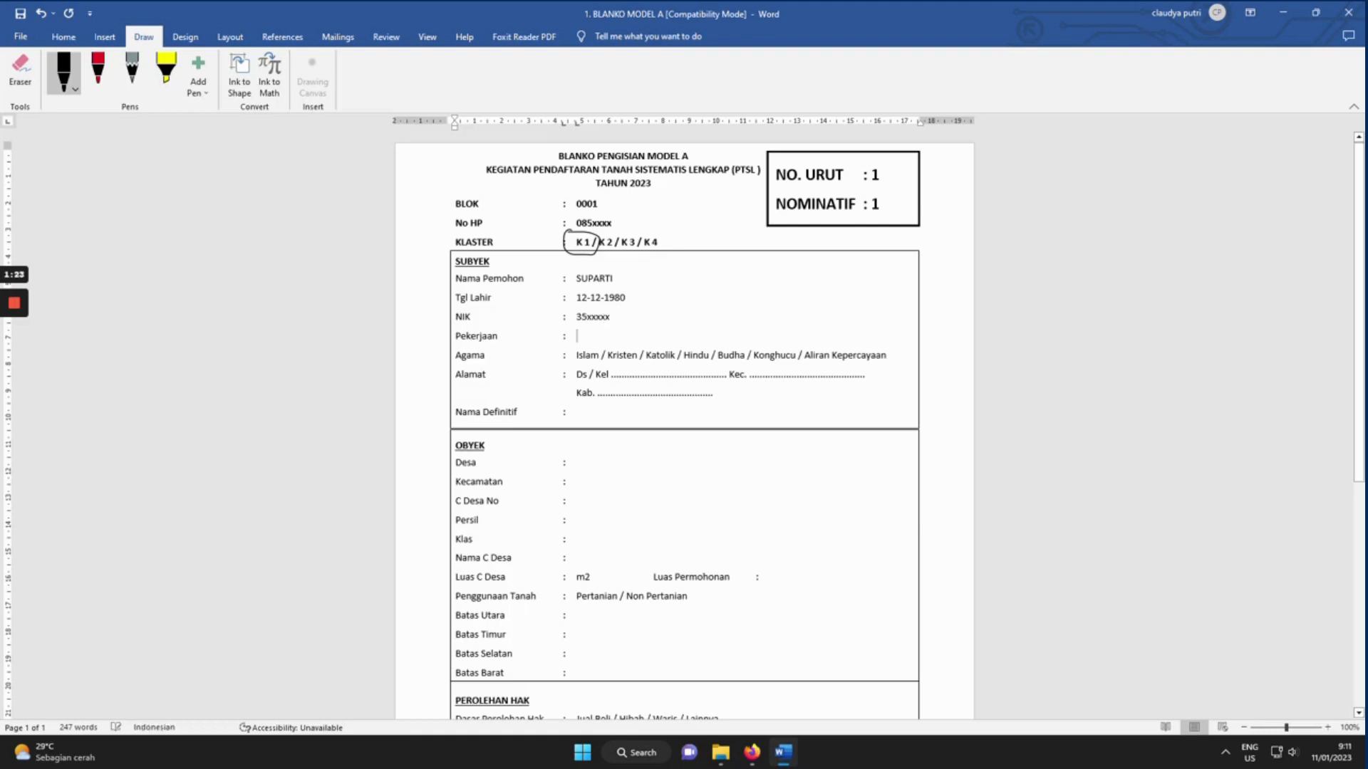
pyautogui.write('PETANI')
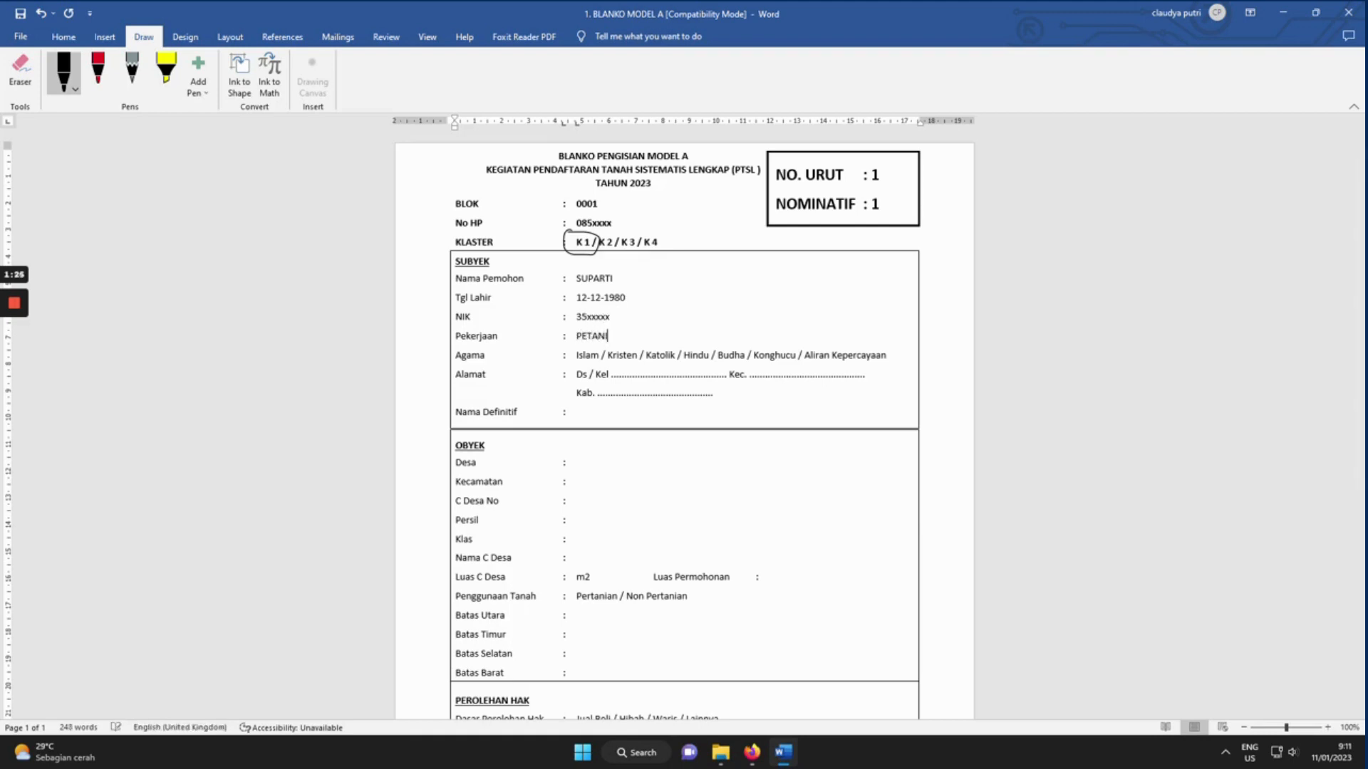
# Open and close the black pen's colour and thickness options.
pyautogui.click(63, 71)
pyautogui.click(579, 356)
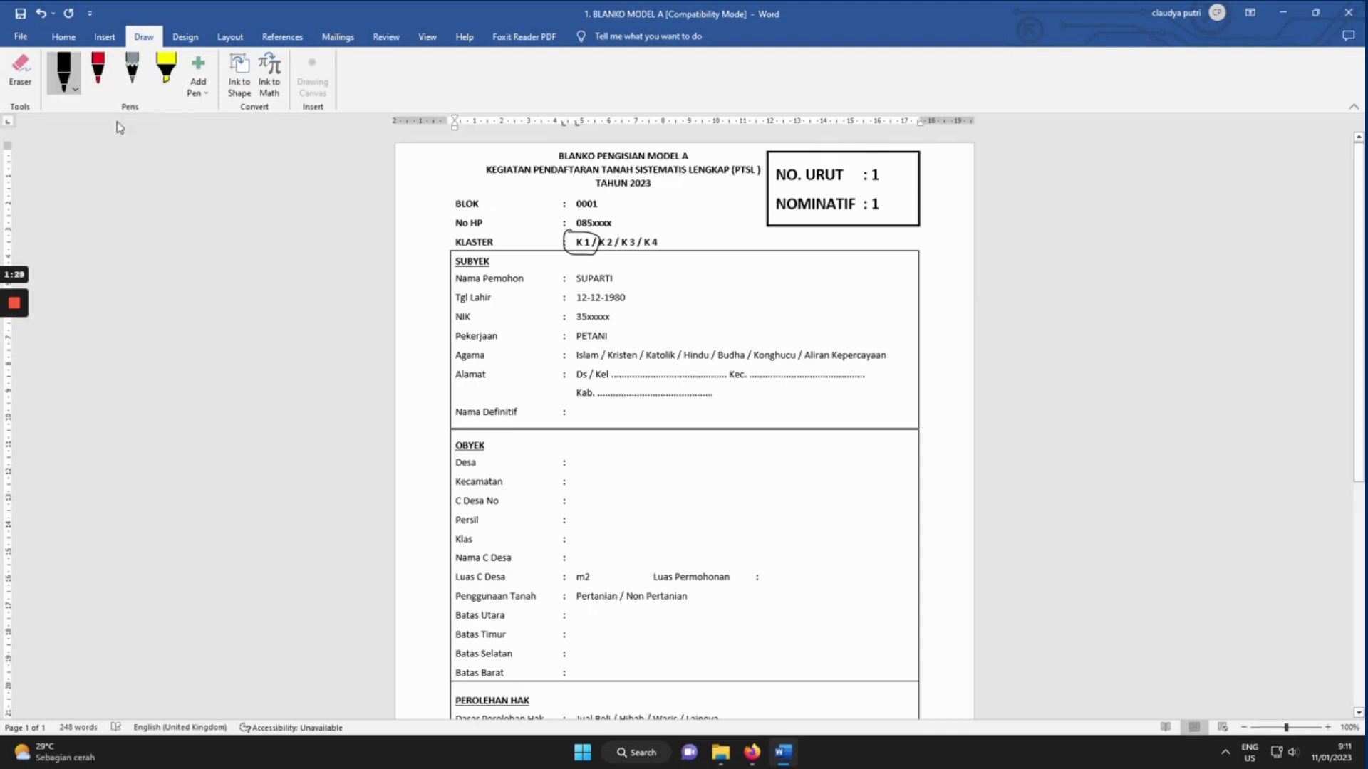
pyautogui.click(63, 71)
pyautogui.click(579, 355)
pyautogui.click(63, 71)
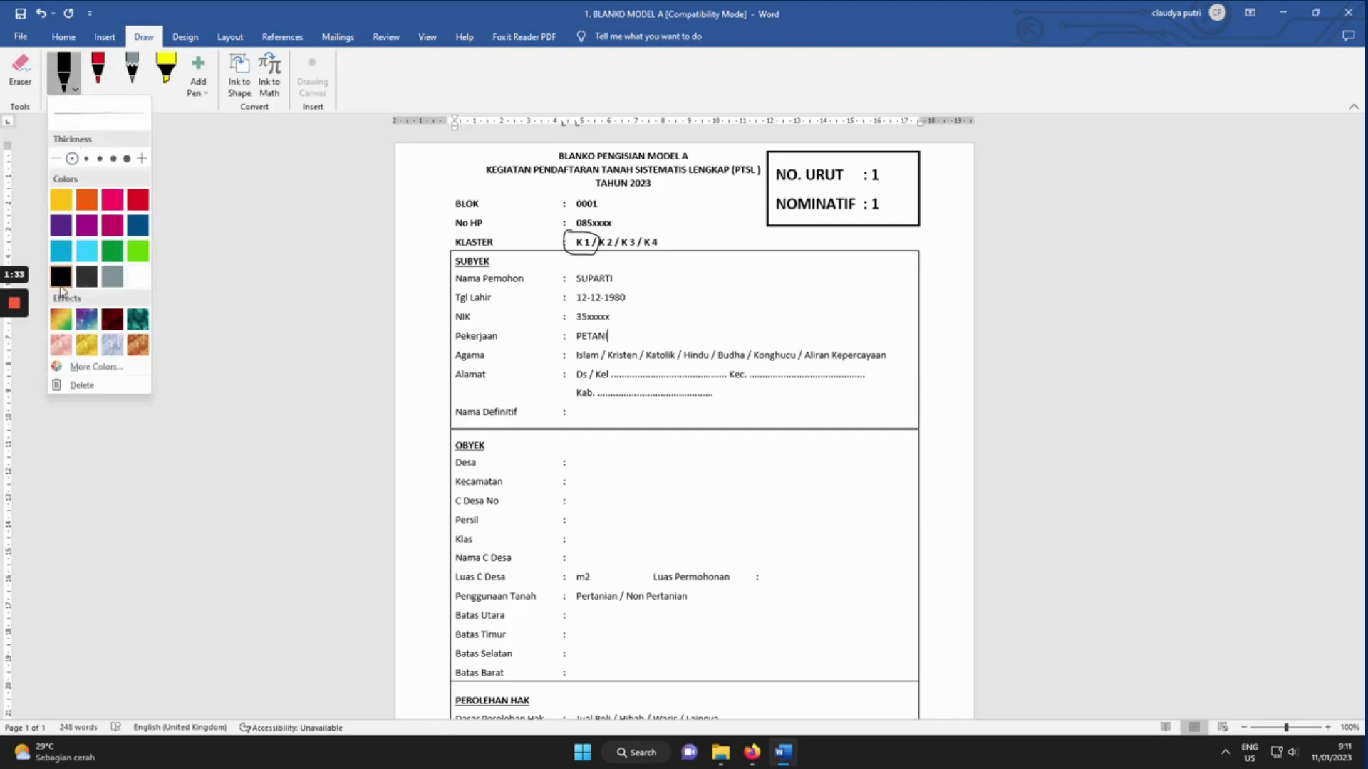
# Ink-circle Islam under Agama and mark the applicant's name with (Pengampu).
pyautogui.click(571, 356)
pyautogui.moveTo(576, 349)
pyautogui.mouseDown()
pyautogui.moveTo(609, 360)
pyautogui.moveTo(577, 354)
pyautogui.mouseUp()
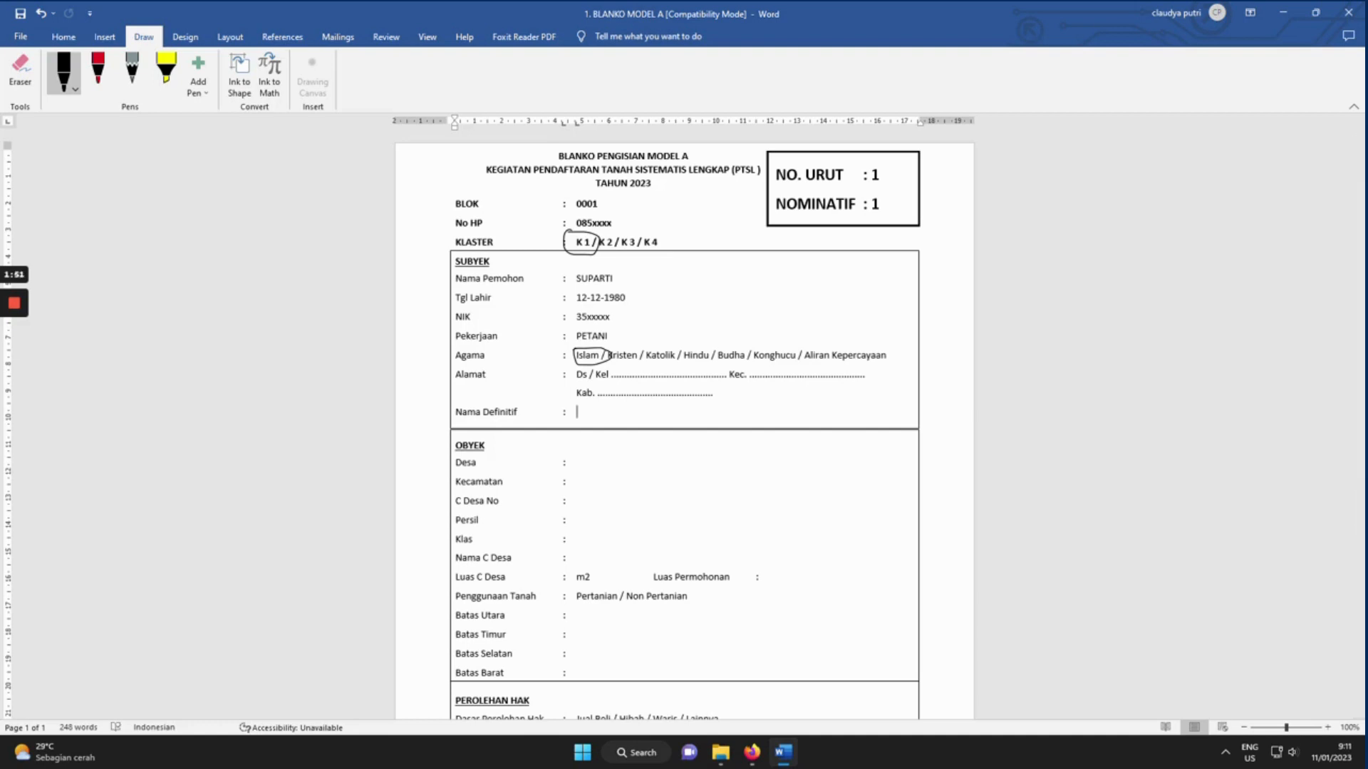
pyautogui.write('SUPARTI')
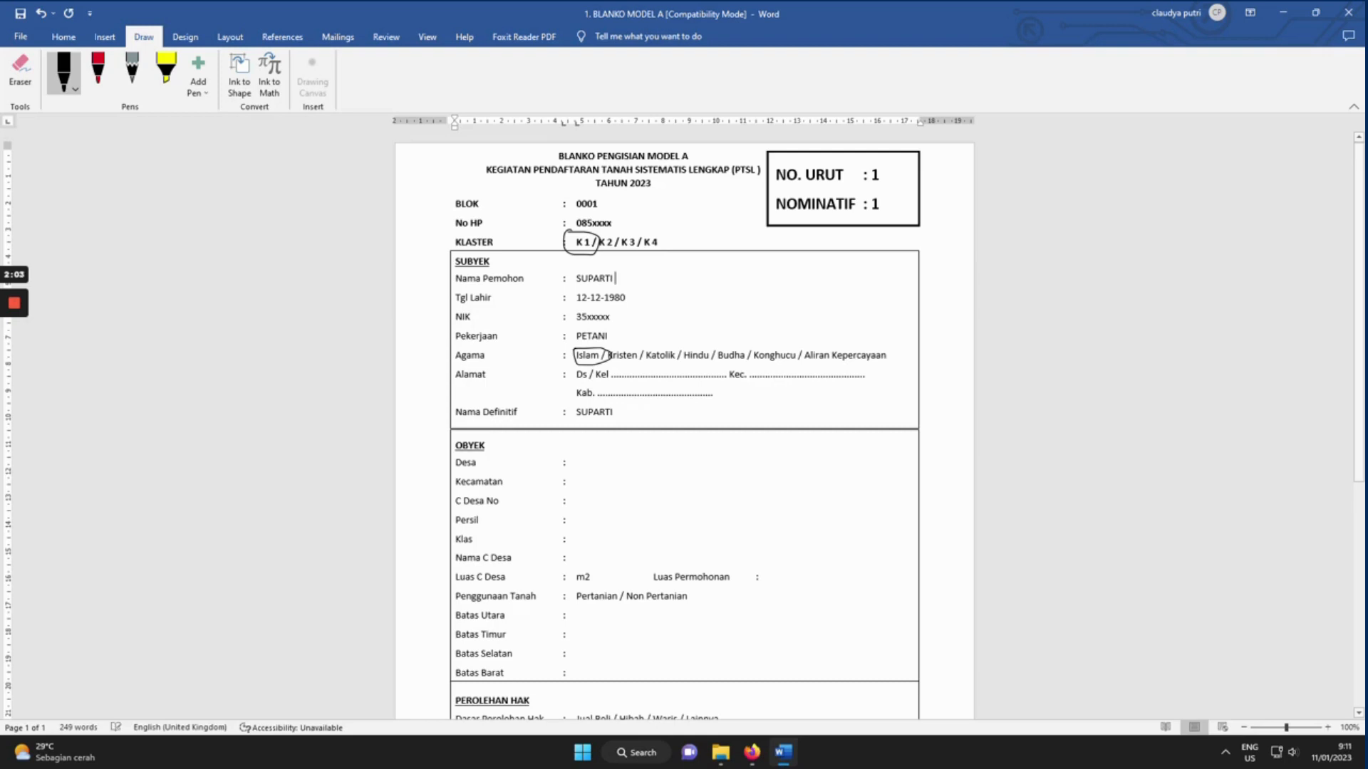
pyautogui.write('(P')
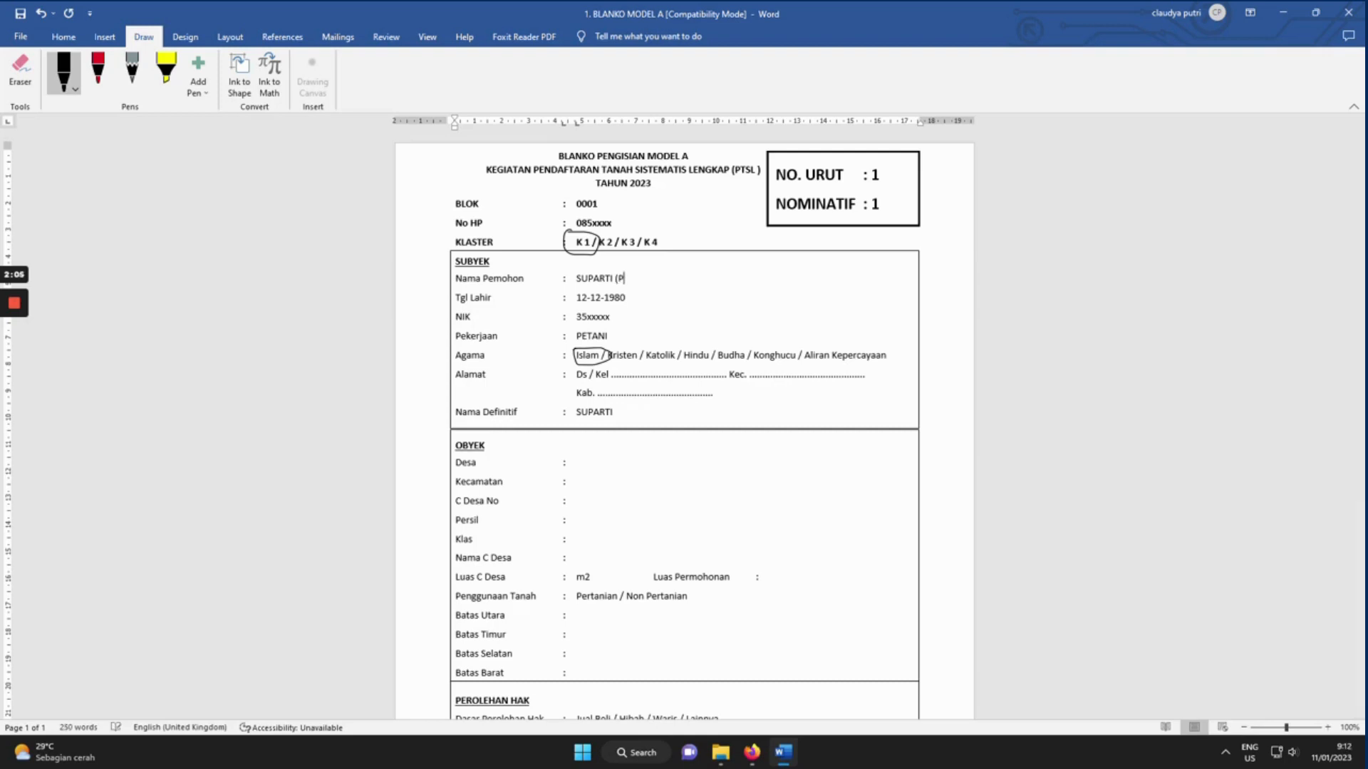
pyautogui.write('engampu)')
# Replace Nama Definitif with the child's name noted (ANAK DI BAWAH UMUR).
pyautogui.moveTo(615, 412); pyautogui.dragTo(575, 412)
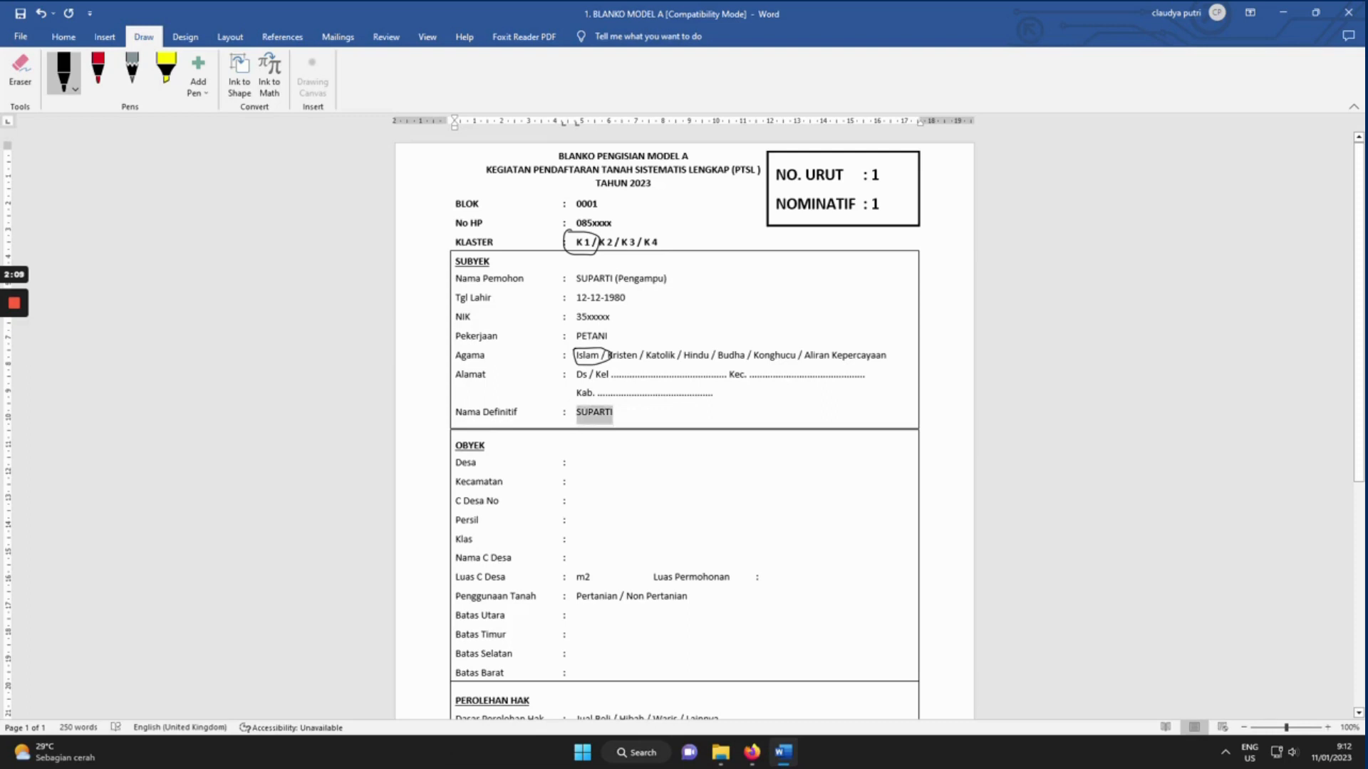
pyautogui.write('ANDI ')
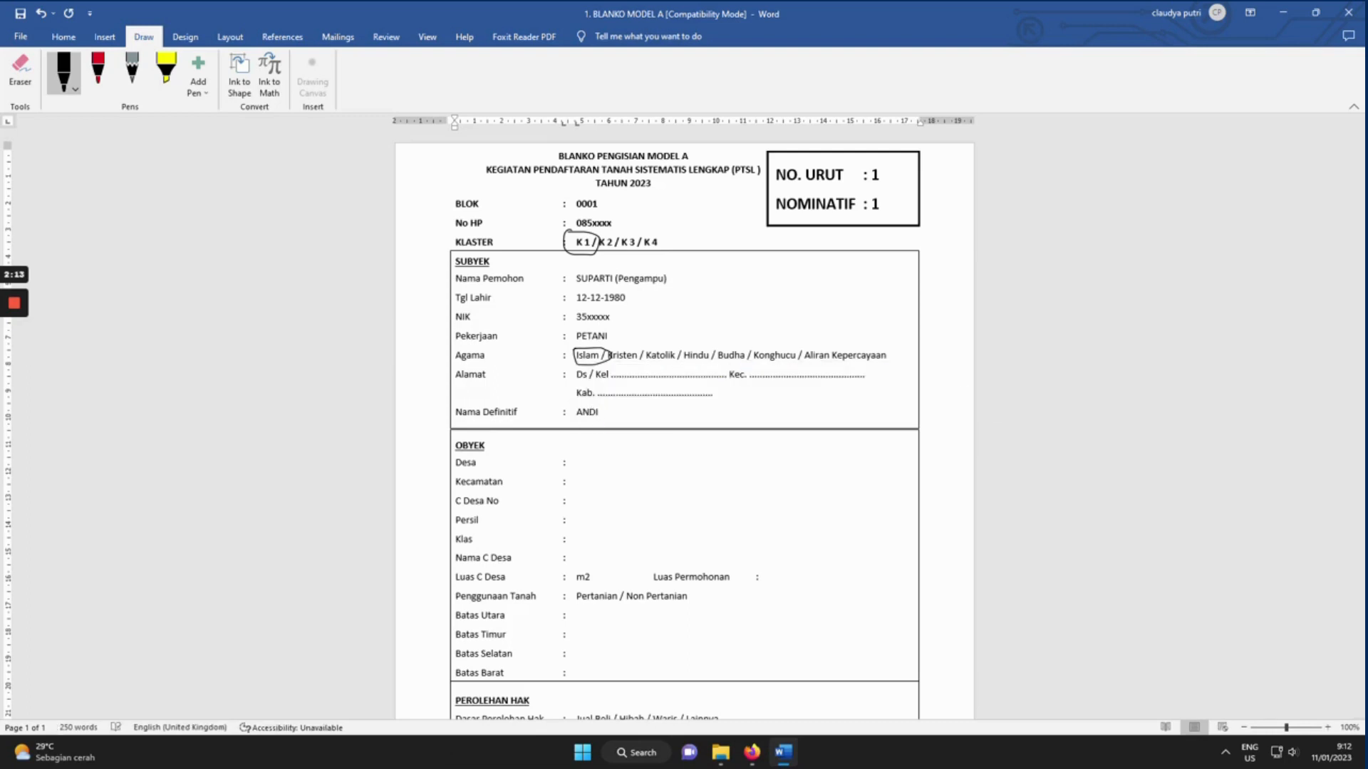
pyautogui.write('(ANAK DI BAWAH UMUR)')
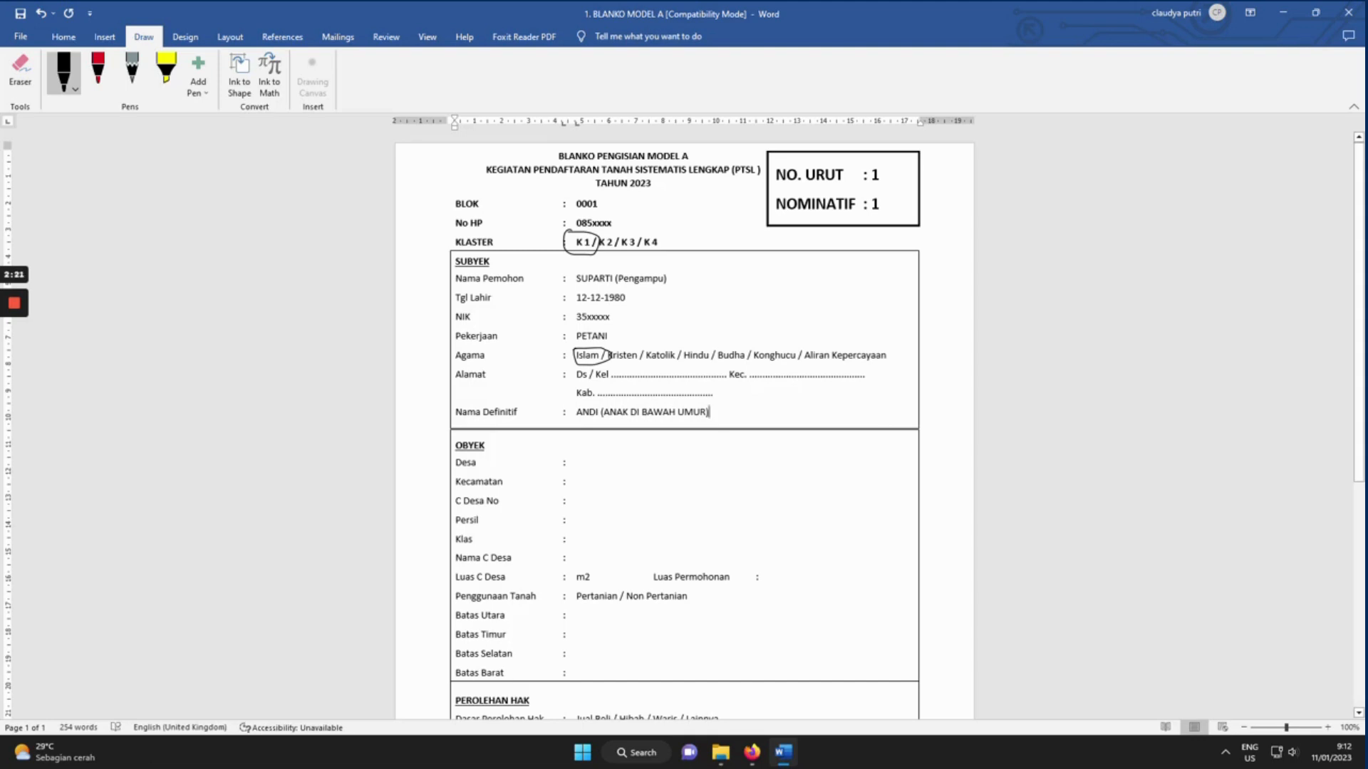
pyautogui.click(578, 463)
# Enter BAGOR as both the Desa and Kecamatan of the OBYEK.
pyautogui.scroll(-2, 578, 463)
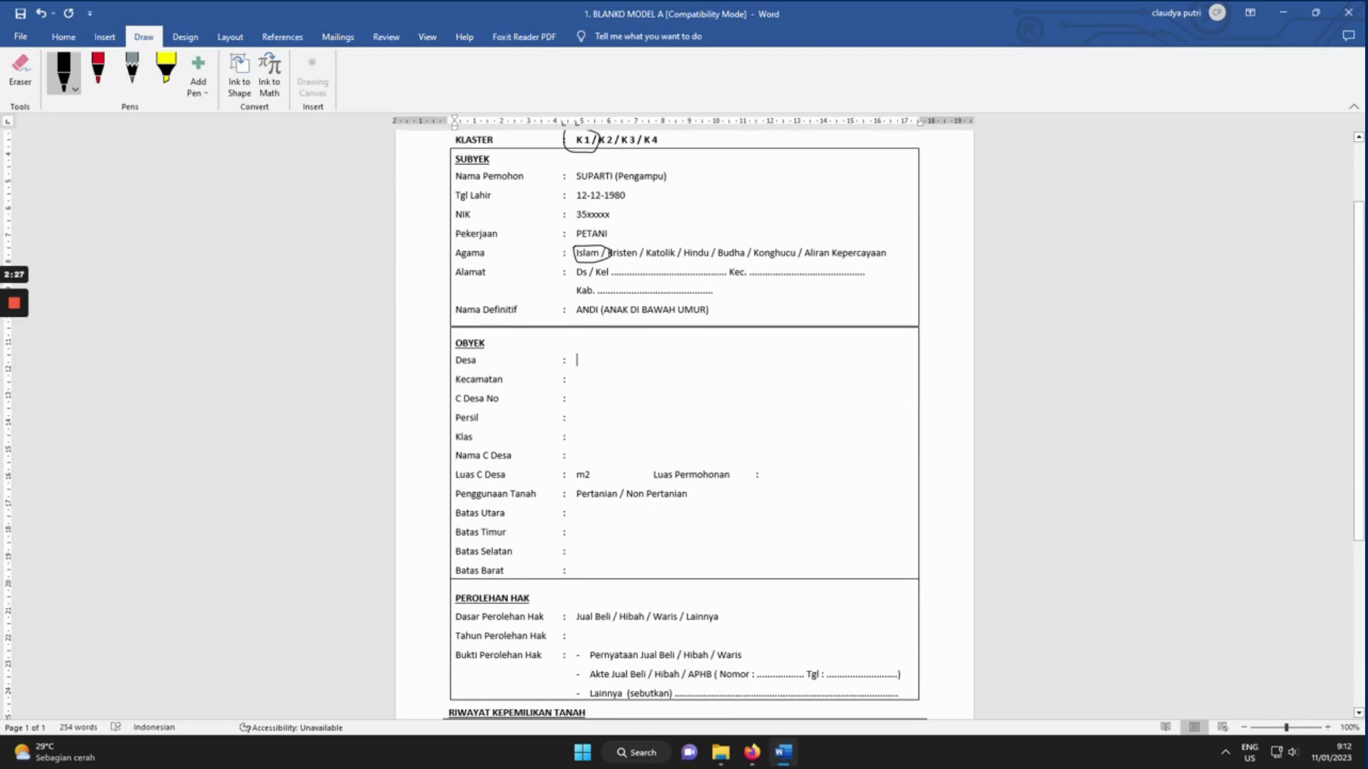
pyautogui.click(577, 437)
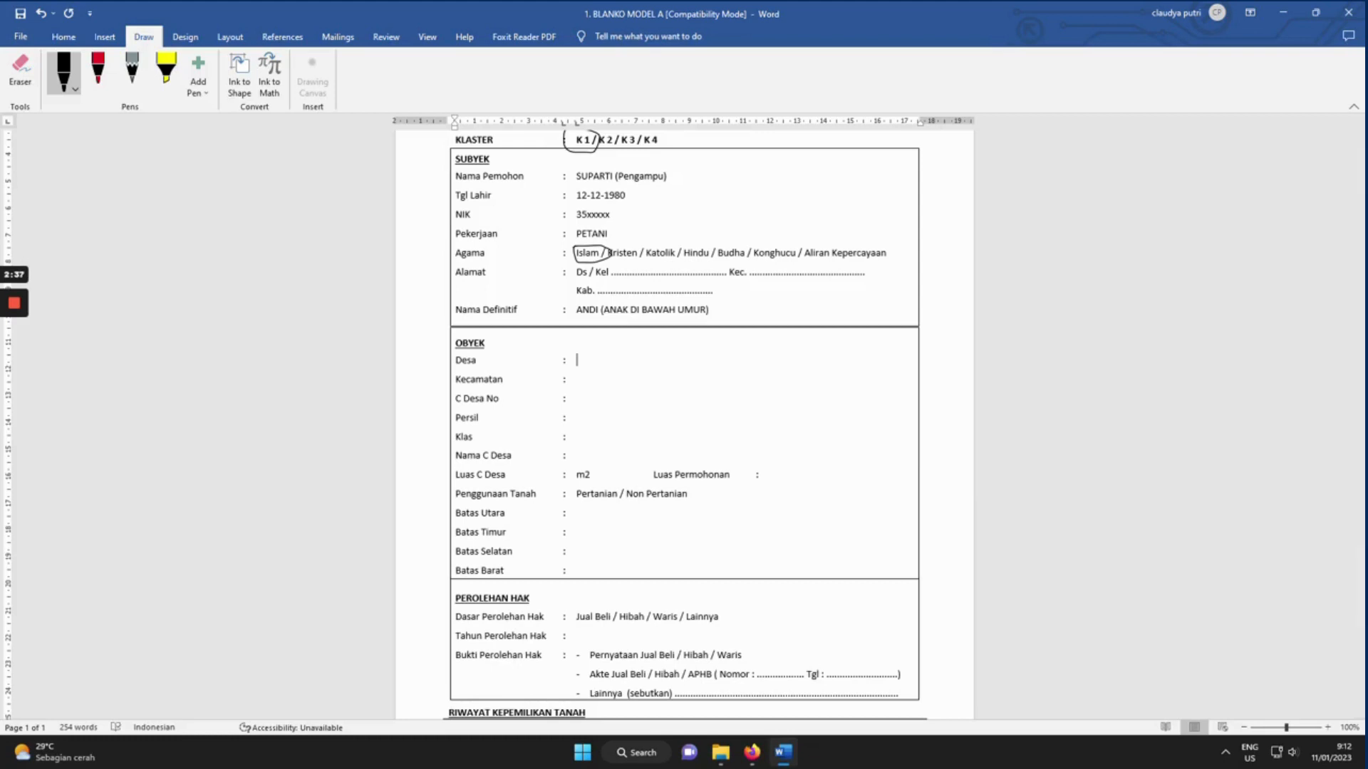
pyautogui.write('BAGOR')
pyautogui.press('Down')
pyautogui.write('N')
pyautogui.press('BackSpace')
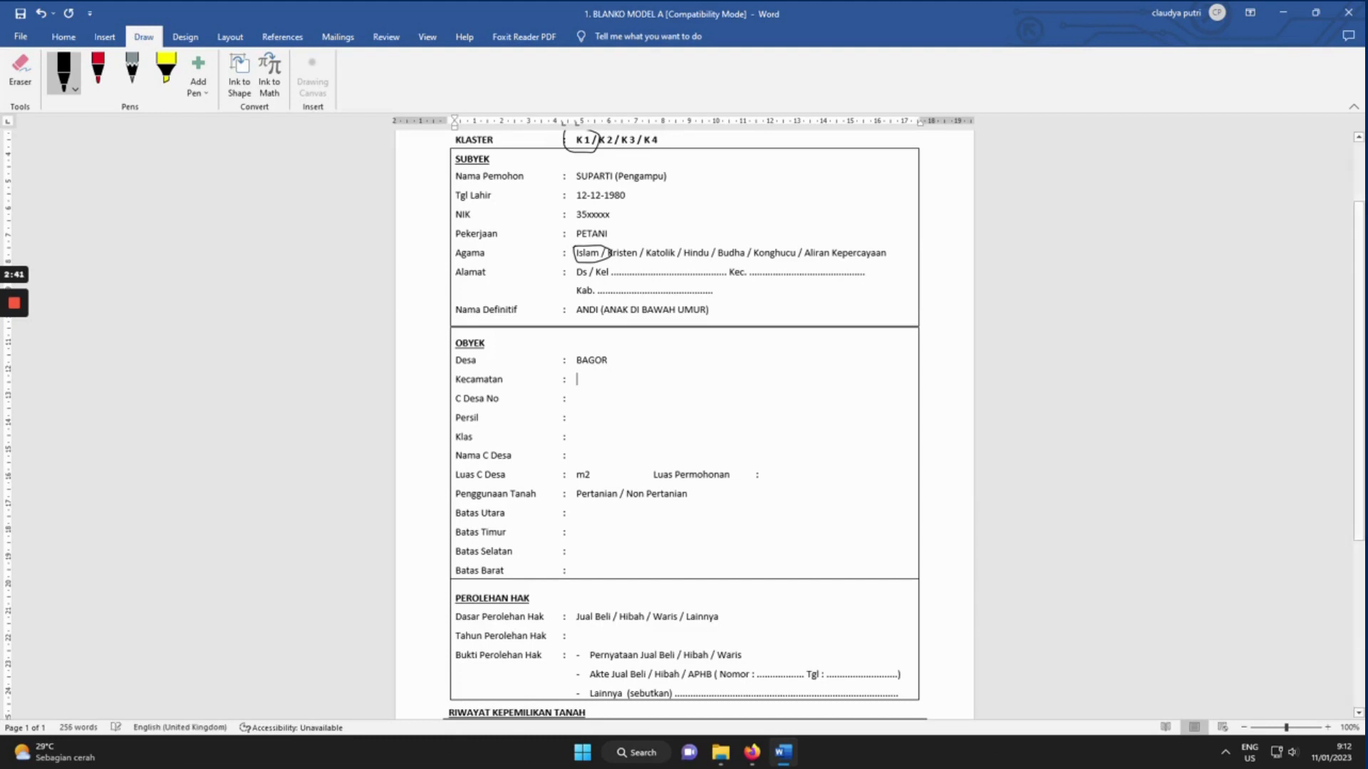
pyautogui.write('BAGOR')
# Fill C Desa No 234, Persil 15, Klas, owner, 1200 m2 and requested area '1200 atau bisa berkurang 800 m2'.
pyautogui.click(576, 399)
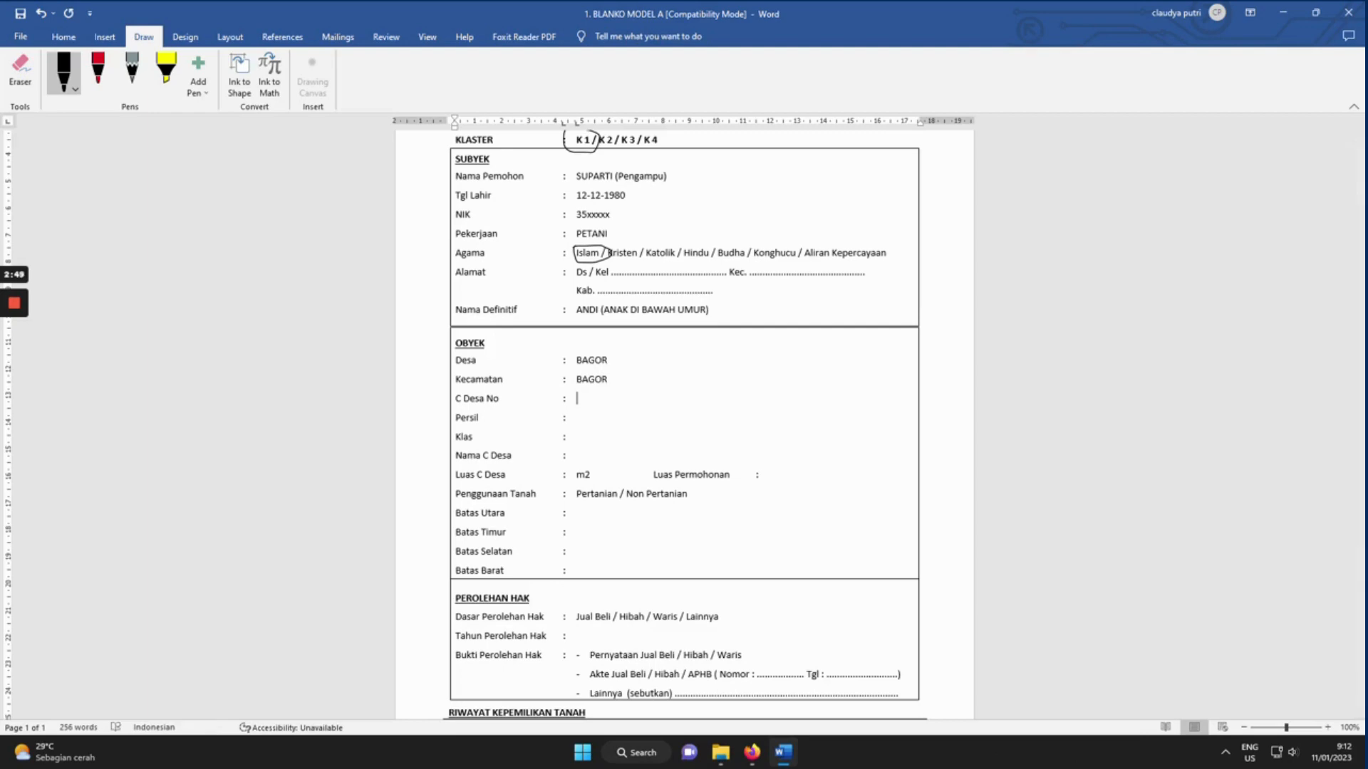
pyautogui.write('234')
pyautogui.press('Down')
pyautogui.write('15')
pyautogui.click(577, 437)
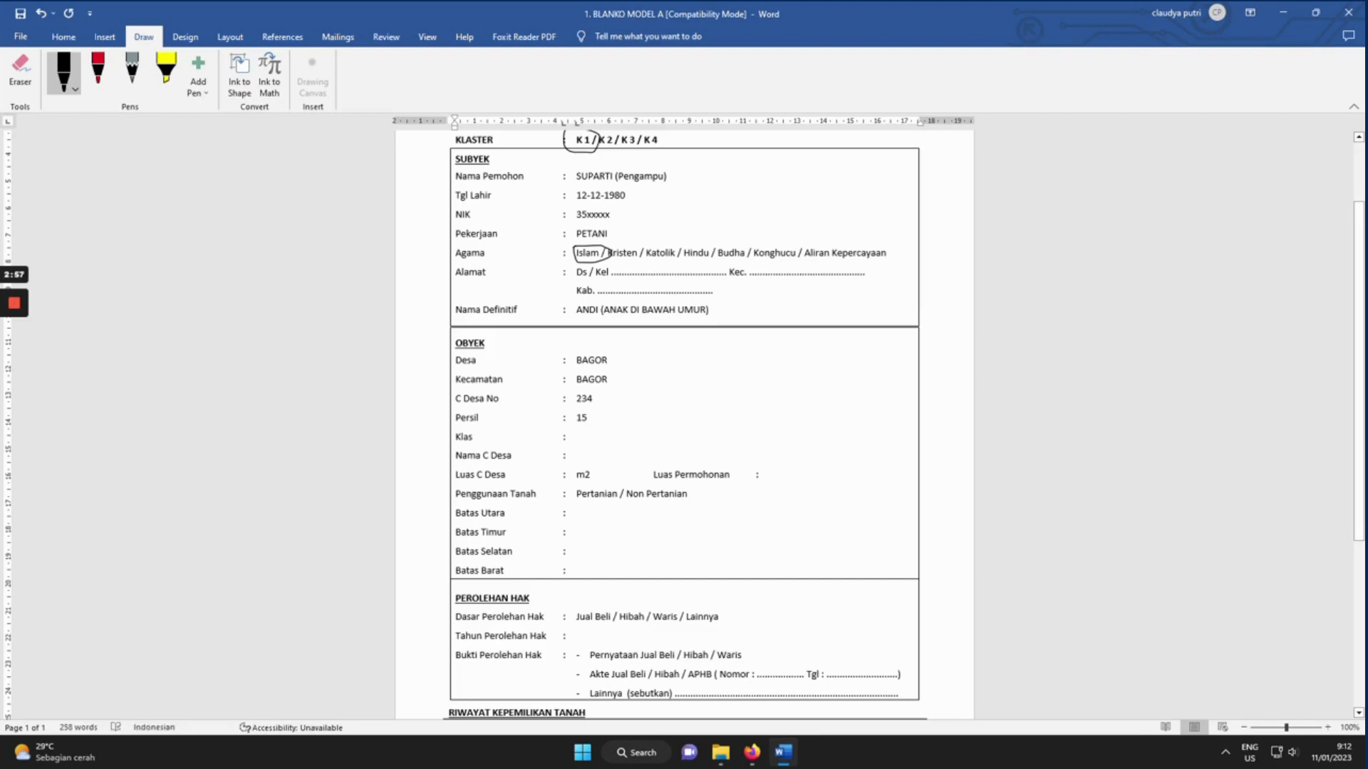
pyautogui.write('S.II')
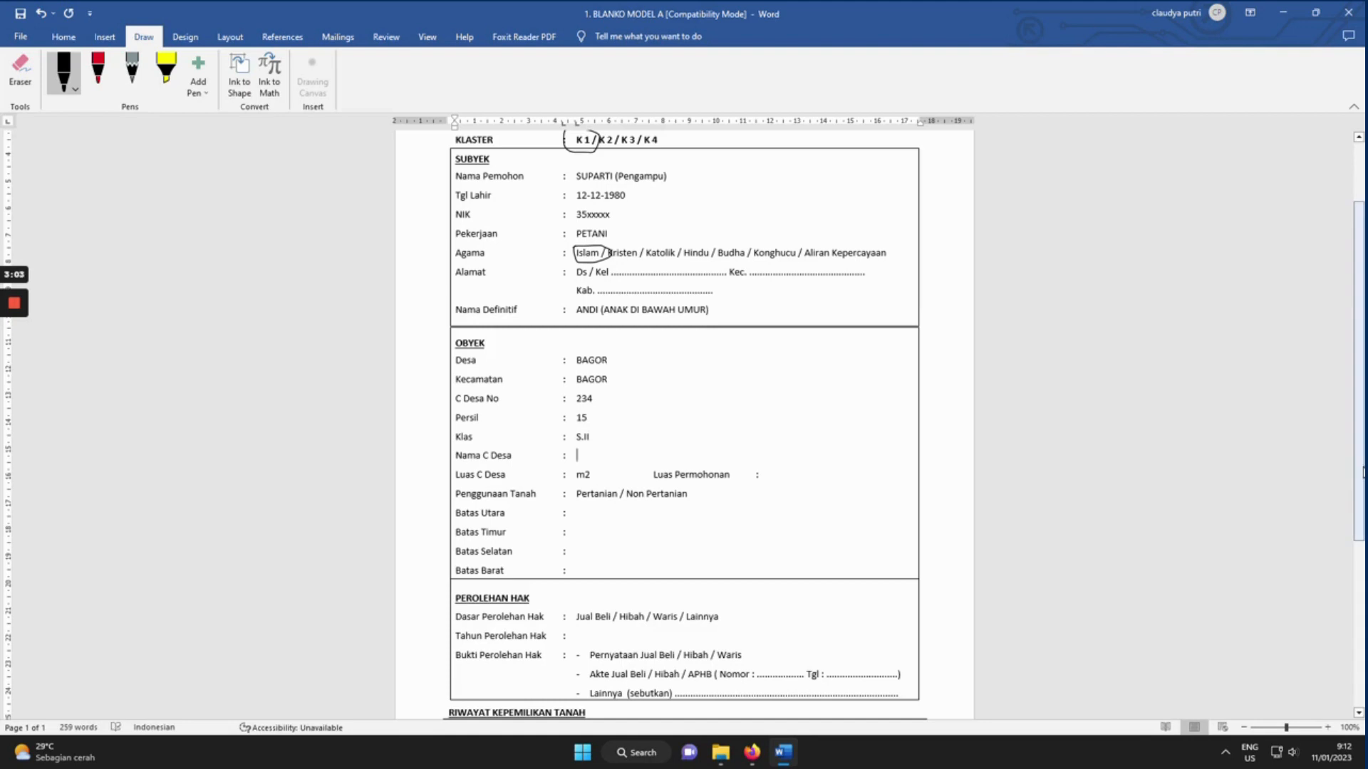
pyautogui.write('KARMO')
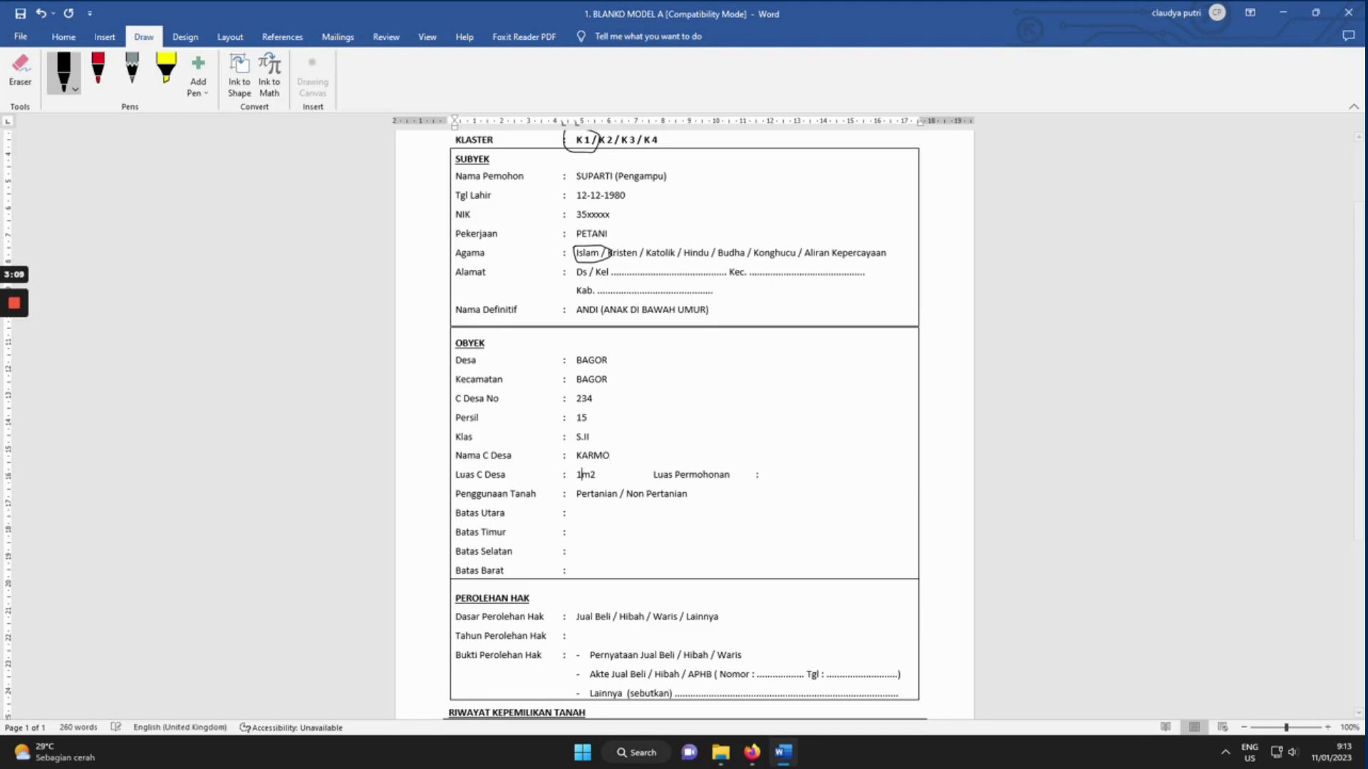
pyautogui.write('12-')
pyautogui.press('BackSpace')
pyautogui.write('00')
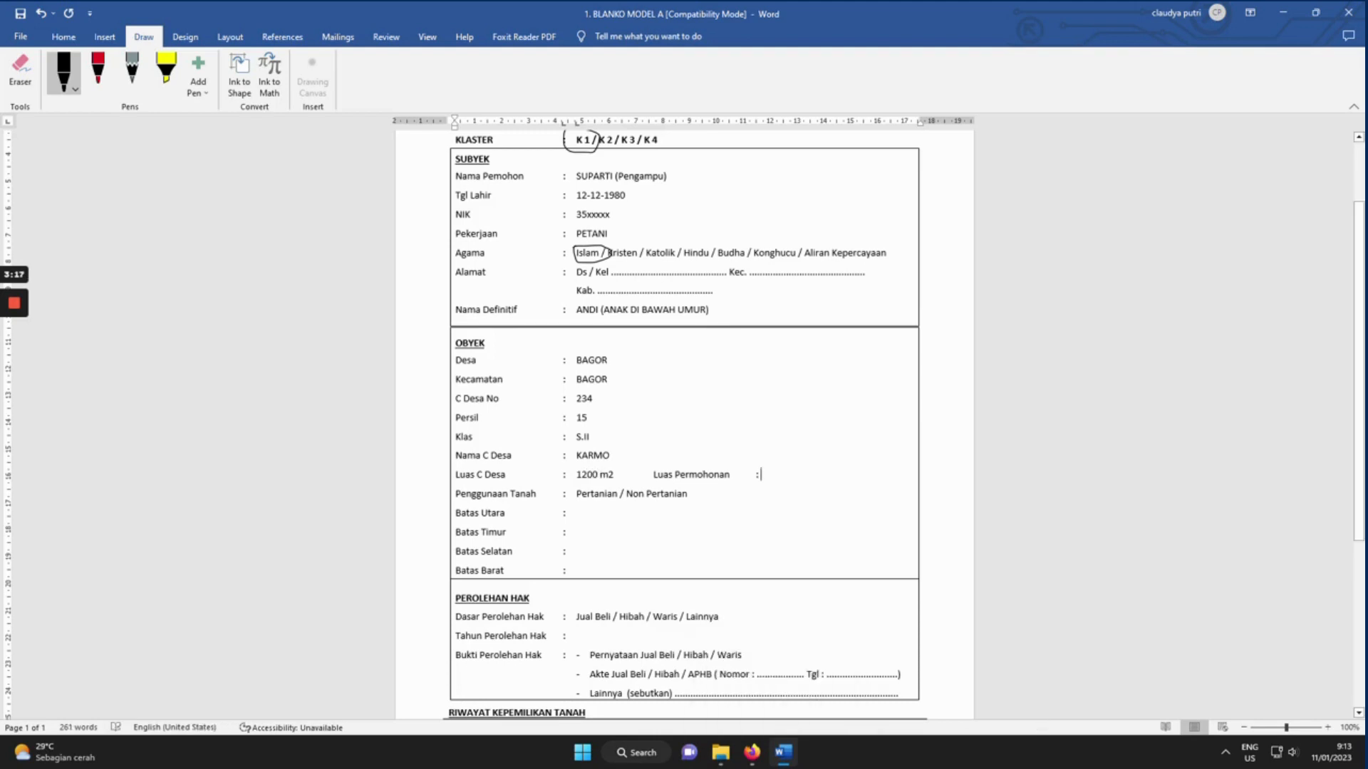
pyautogui.write('1200')
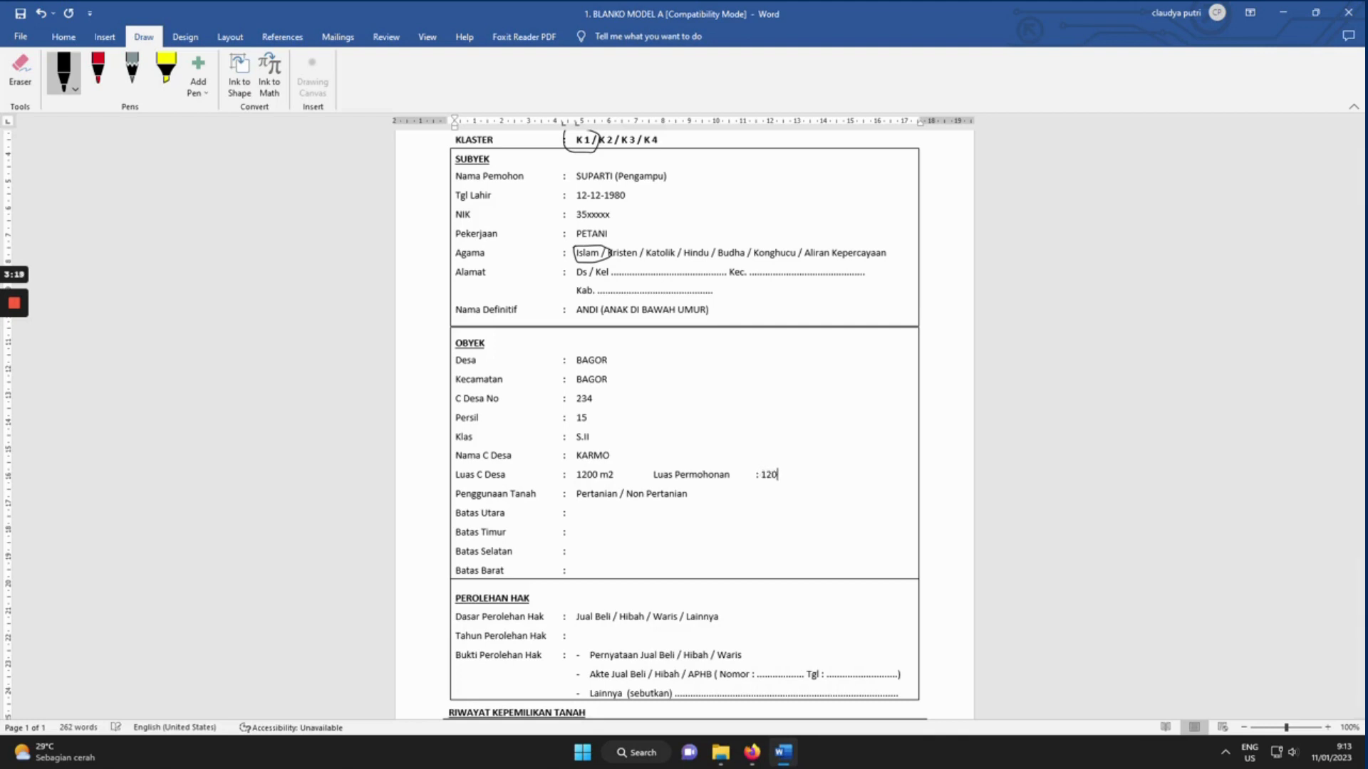
pyautogui.write(' atau bisa berkurang 800 m2')
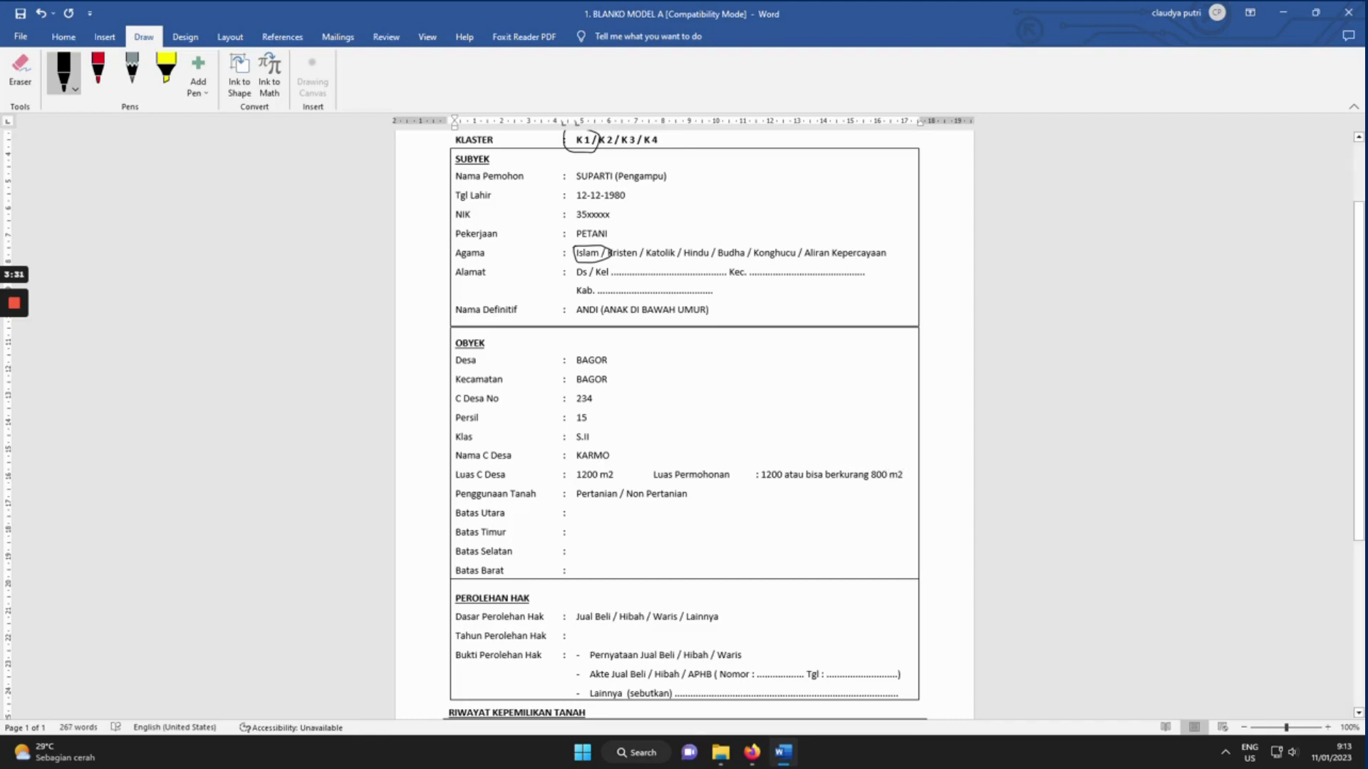
# Ink-circle Pertanian as the land use.
pyautogui.click(75, 88)
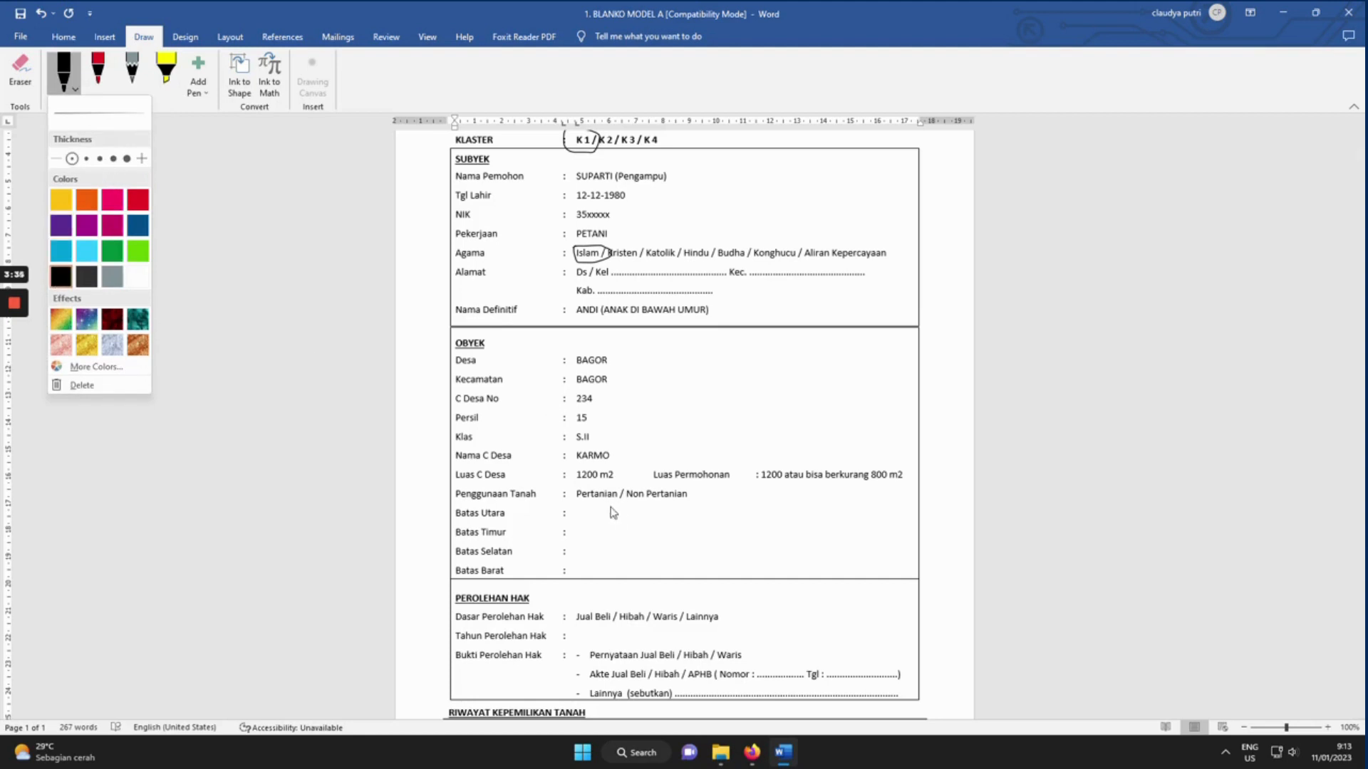
pyautogui.click(577, 497)
pyautogui.moveTo(580, 491)
pyautogui.mouseDown()
pyautogui.moveTo(631, 493)
pyautogui.moveTo(599, 508)
pyautogui.moveTo(571, 500)
pyautogui.moveTo(584, 494)
pyautogui.mouseUp()
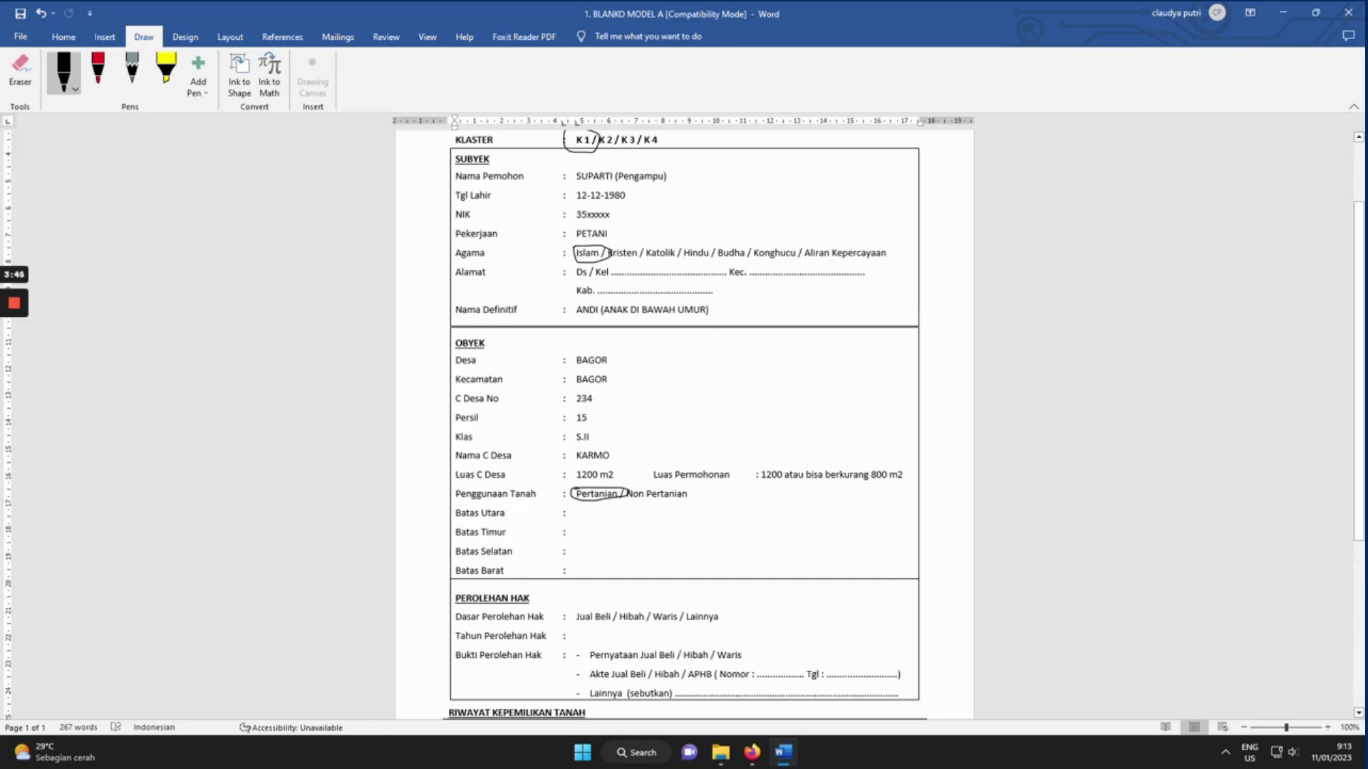
# Fill Batas Utara with JALAN and the east, south and west boundaries with neighbouring owners.
pyautogui.write('JALAN')
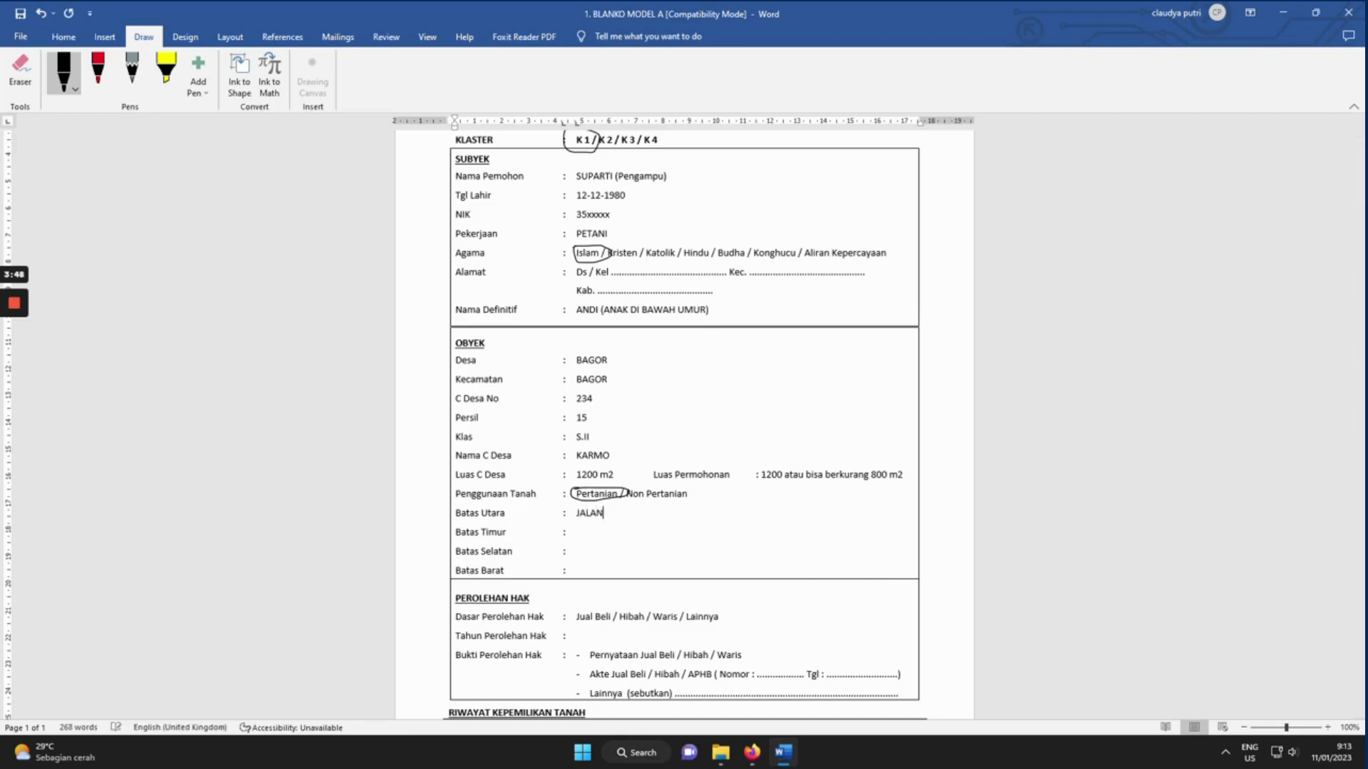
pyautogui.press('Down')
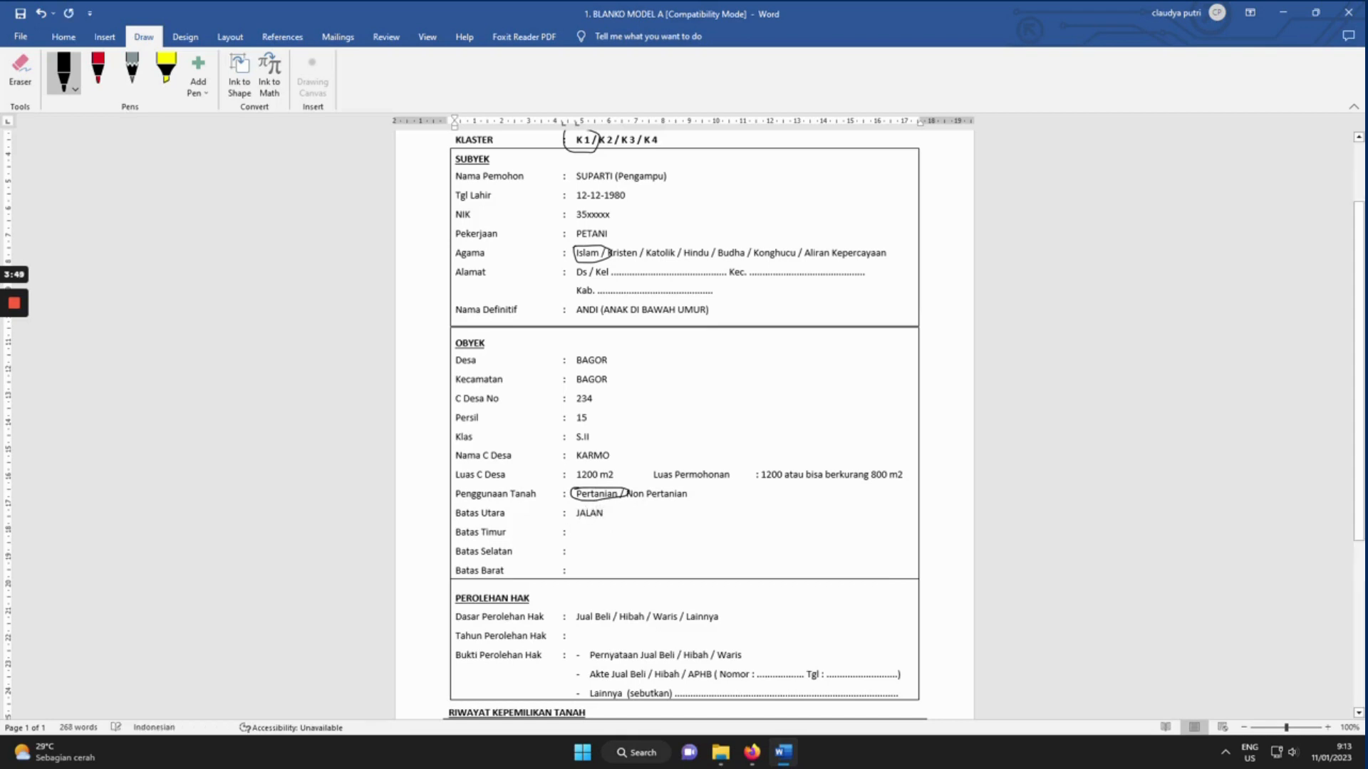
pyautogui.press('Tab')
pyautogui.write('T')
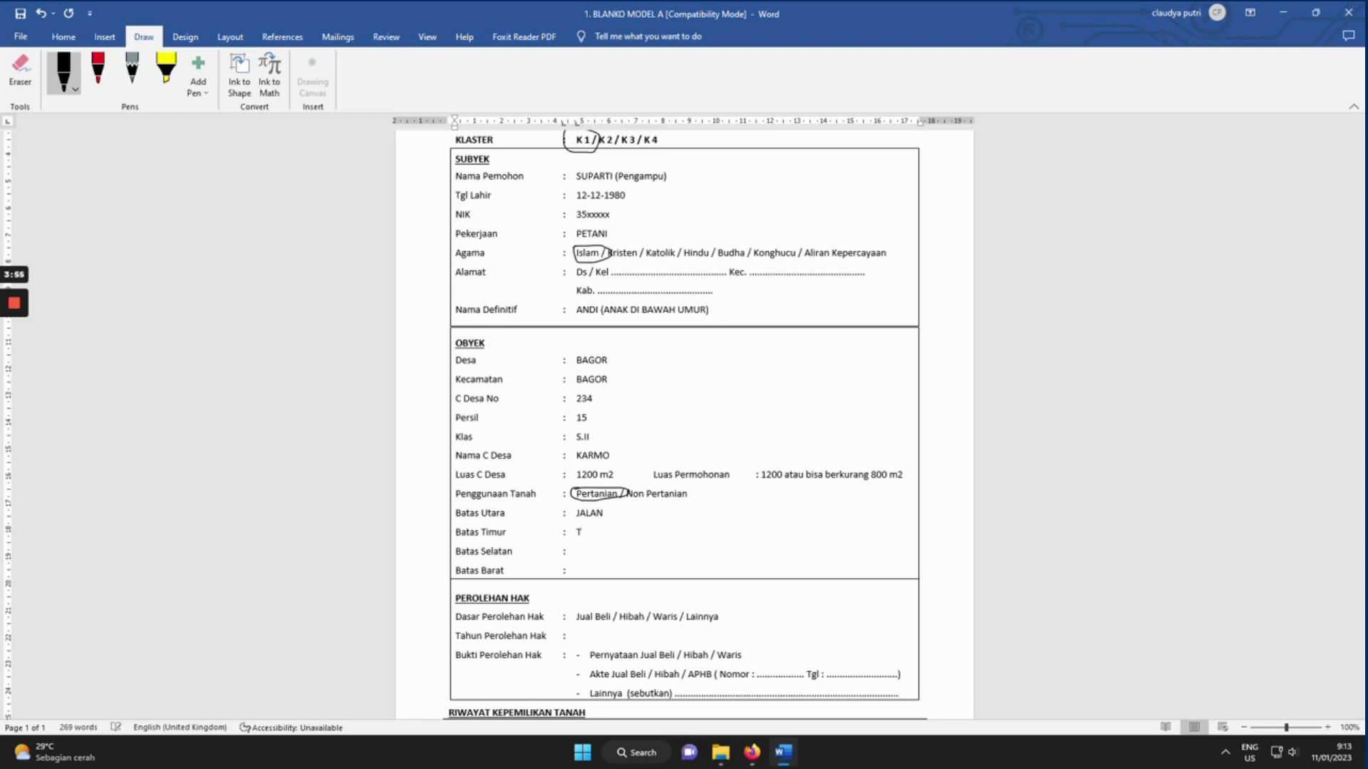
pyautogui.write('UKIYEM')
pyautogui.write('PARTO')
pyautogui.write('(')
pyautogui.write('SUKIMAN')
pyautogui.press('BackSpace')
pyautogui.write(', ')
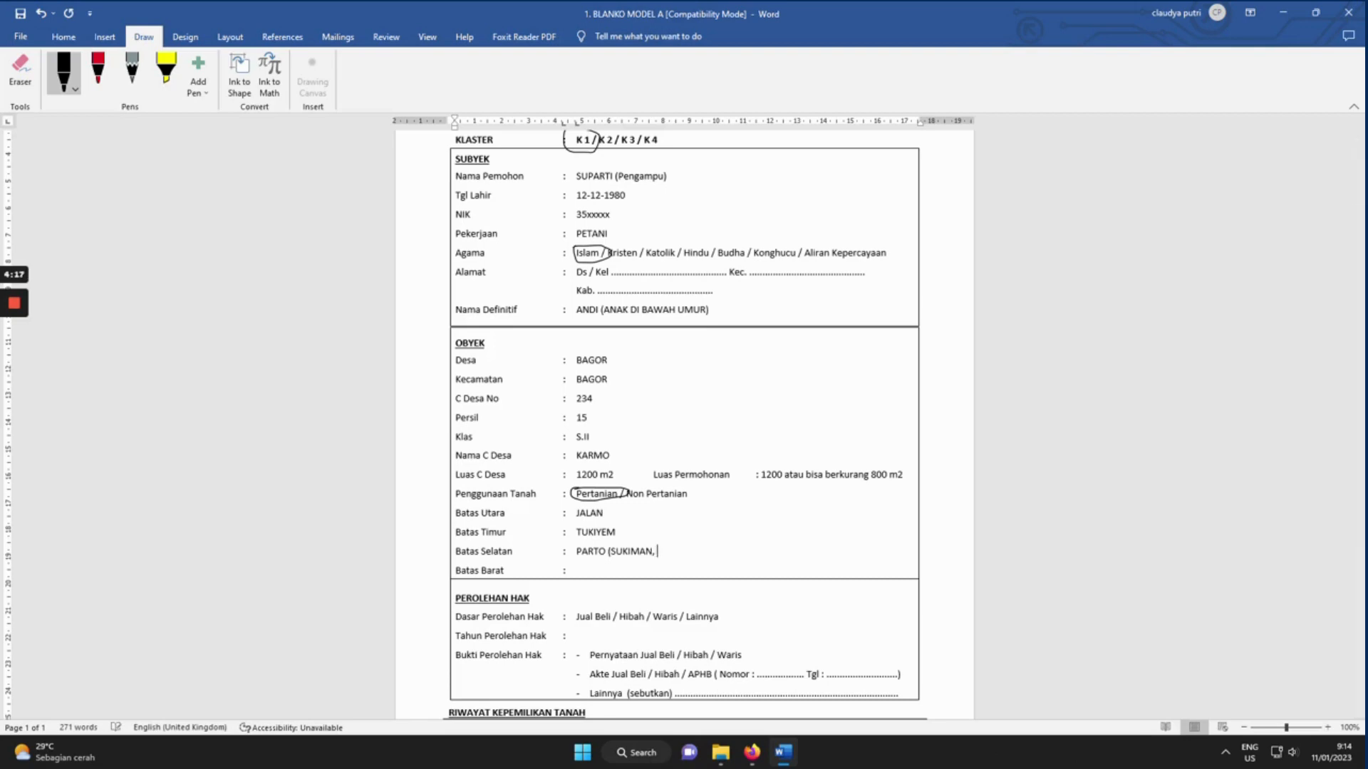
pyautogui.write('PEMILIK)')
pyautogui.press('Down')
pyautogui.write('NUNUNG')
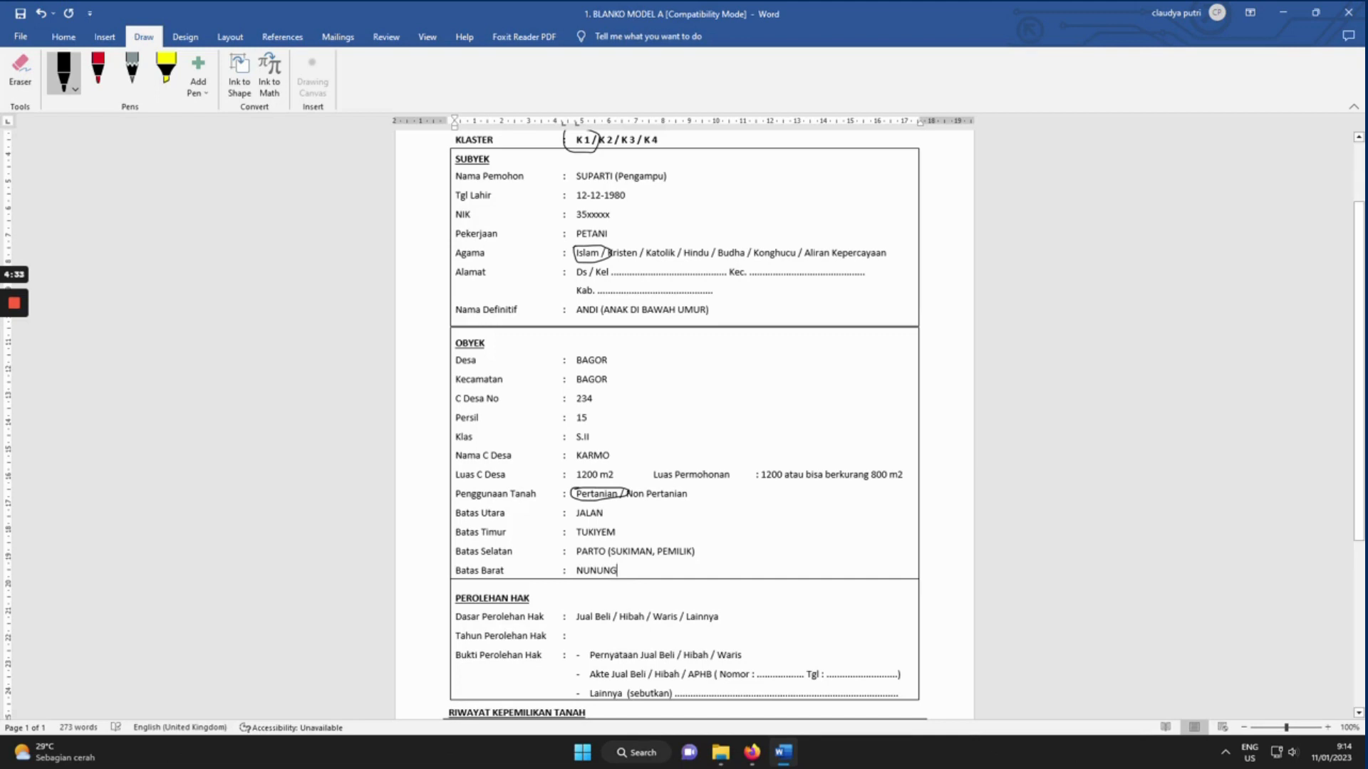
# Place the cursor after the Tahun Perolehan Hak colon, dismissing the pen options.
pyautogui.scroll(-3, 684, 427)
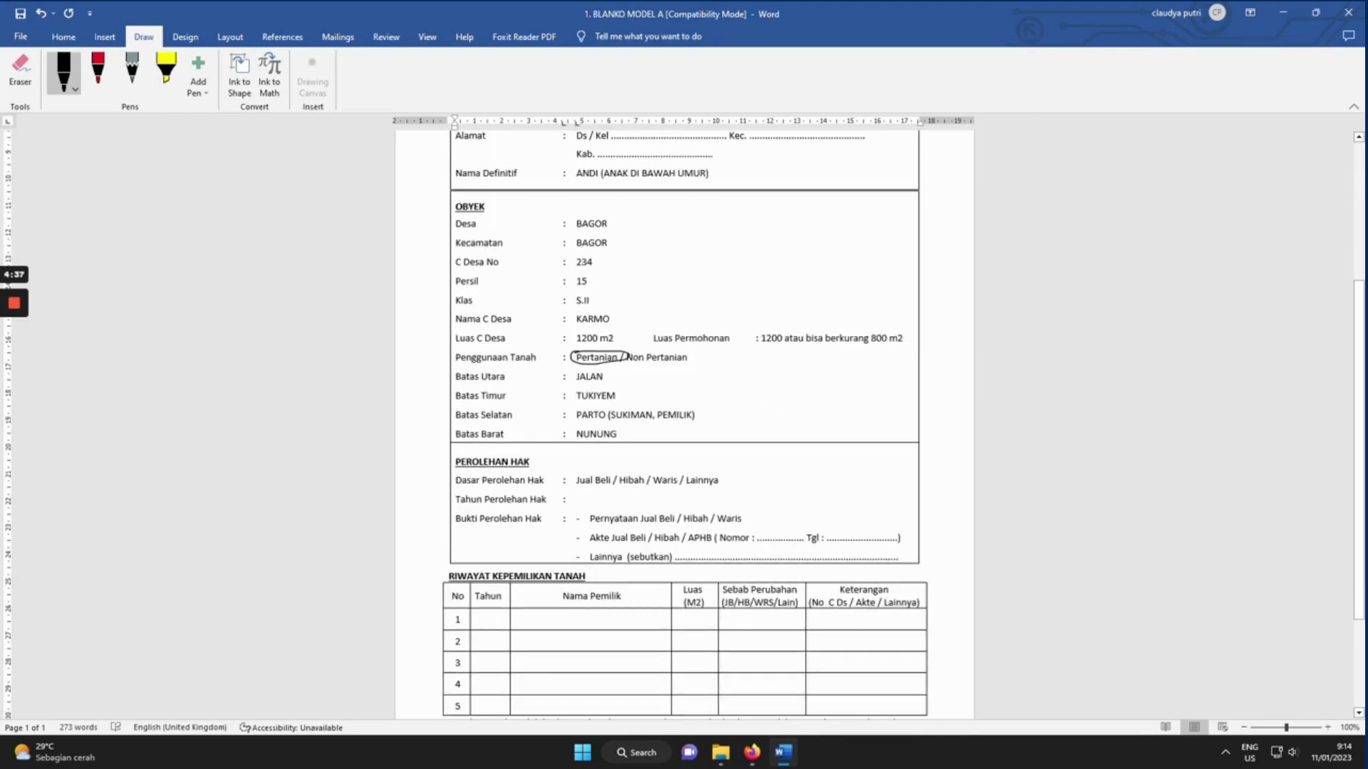
pyautogui.click(578, 500)
pyautogui.scroll(-1, 684, 427)
pyautogui.scroll(-2, 578, 499)
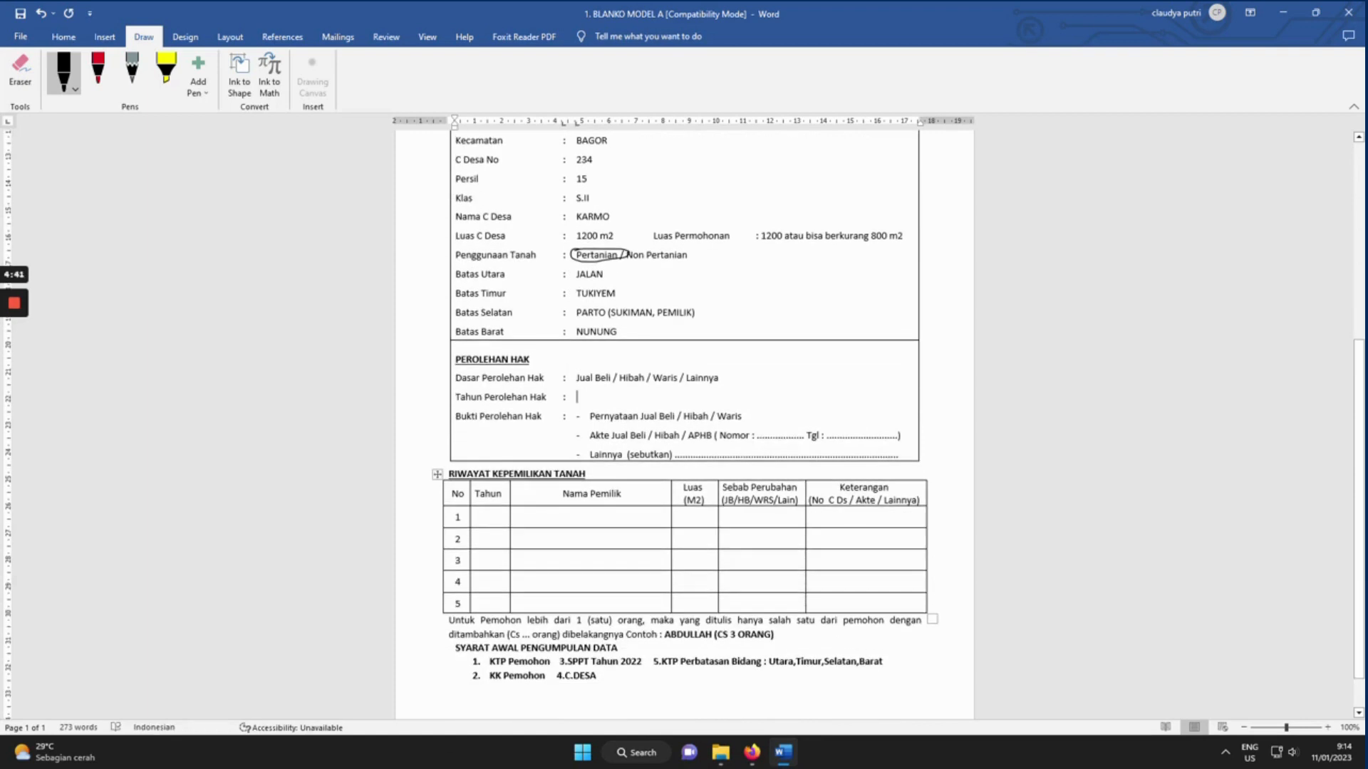
pyautogui.moveTo(578, 462)
pyautogui.mouseDown()
pyautogui.moveTo(627, 461)
pyautogui.moveTo(581, 464)
pyautogui.mouseUp()
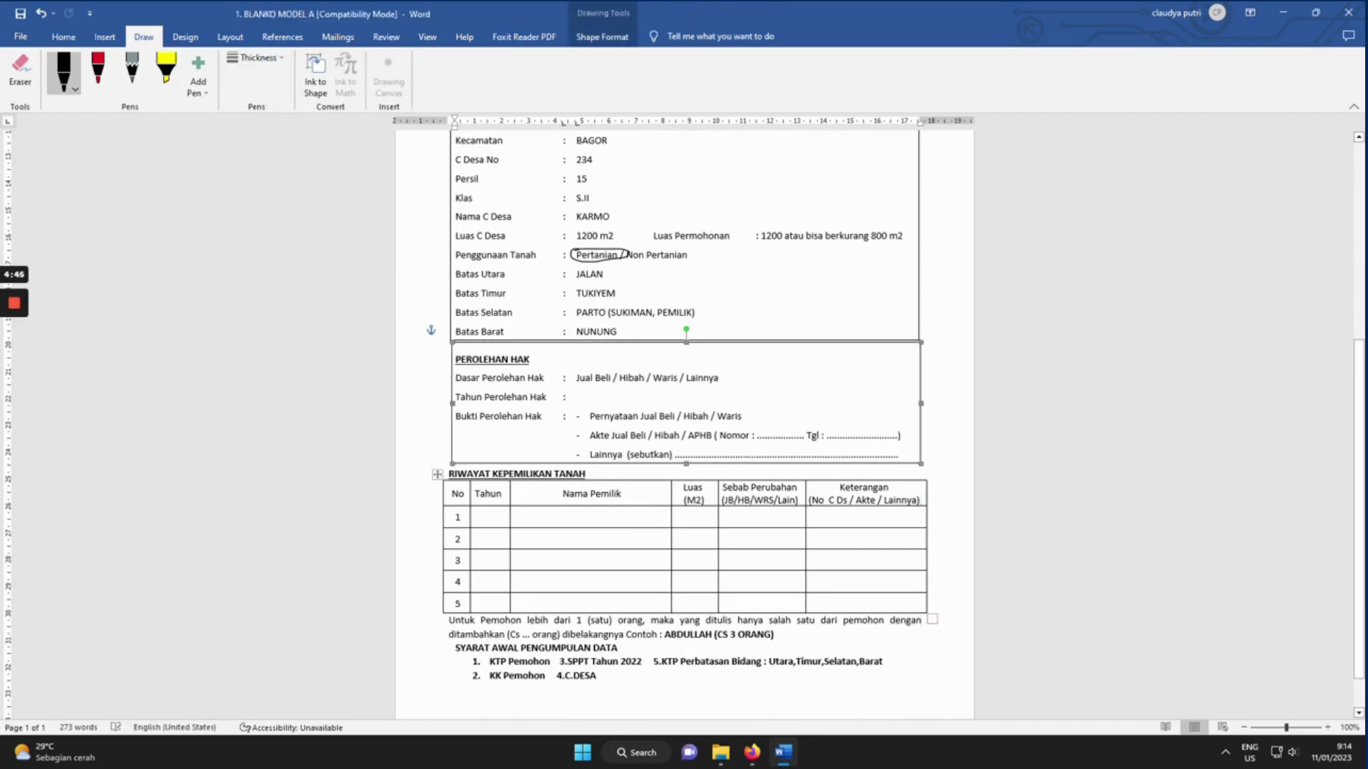
pyautogui.click(586, 475)
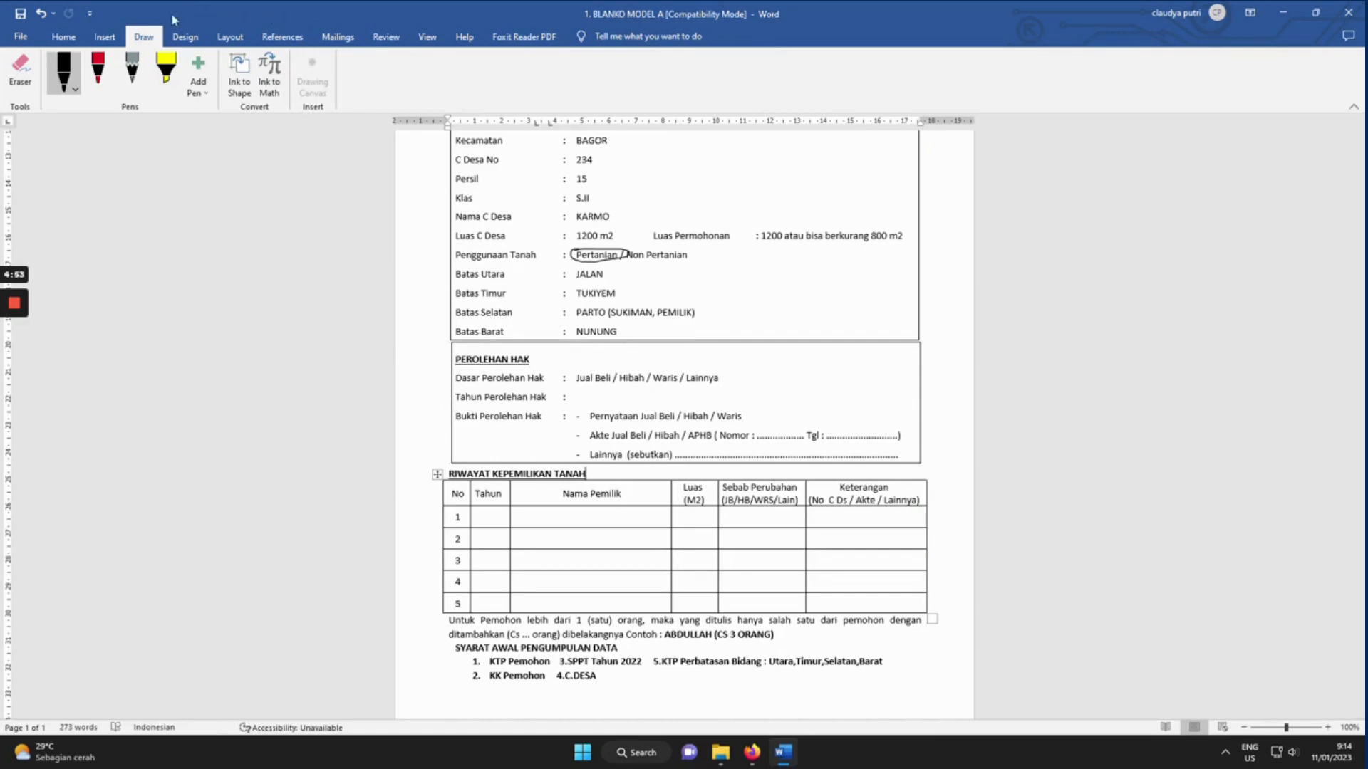
pyautogui.click(64, 73)
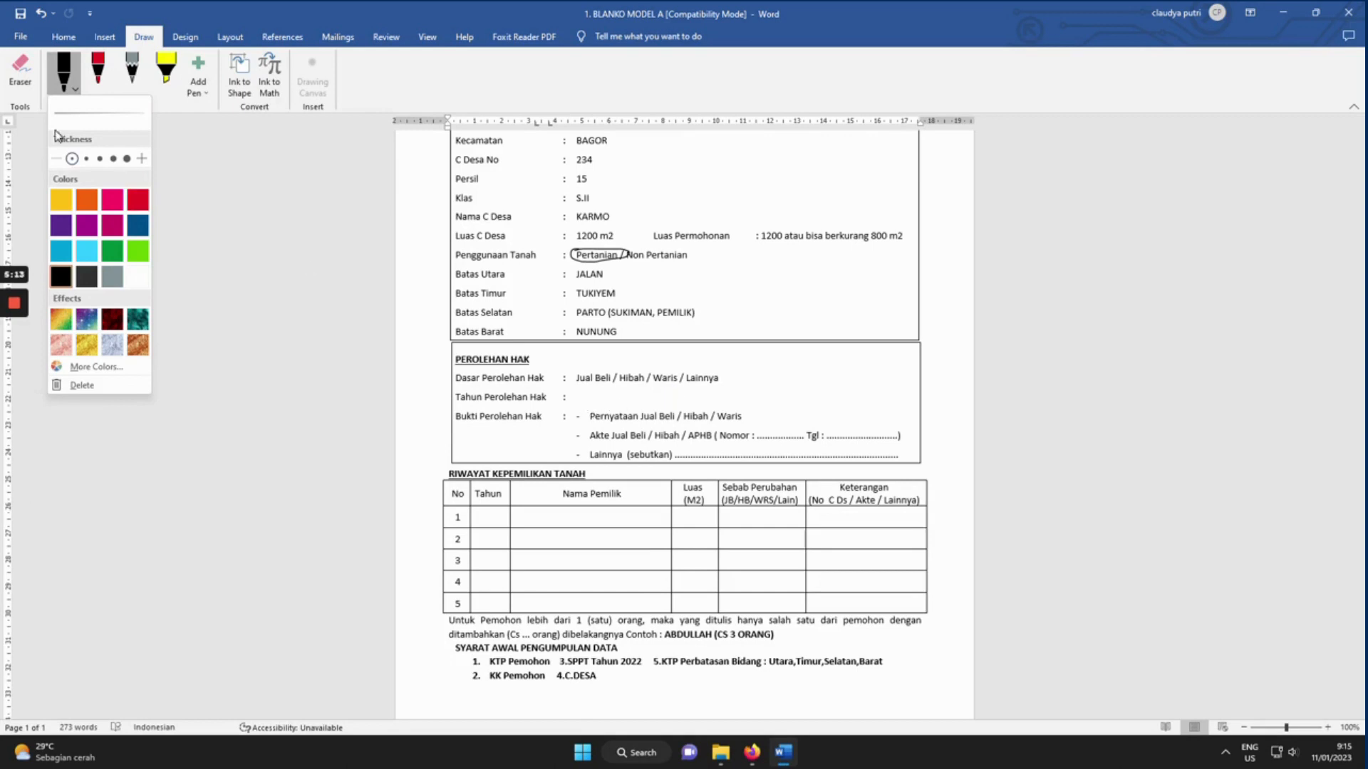
pyautogui.click(282, 272)
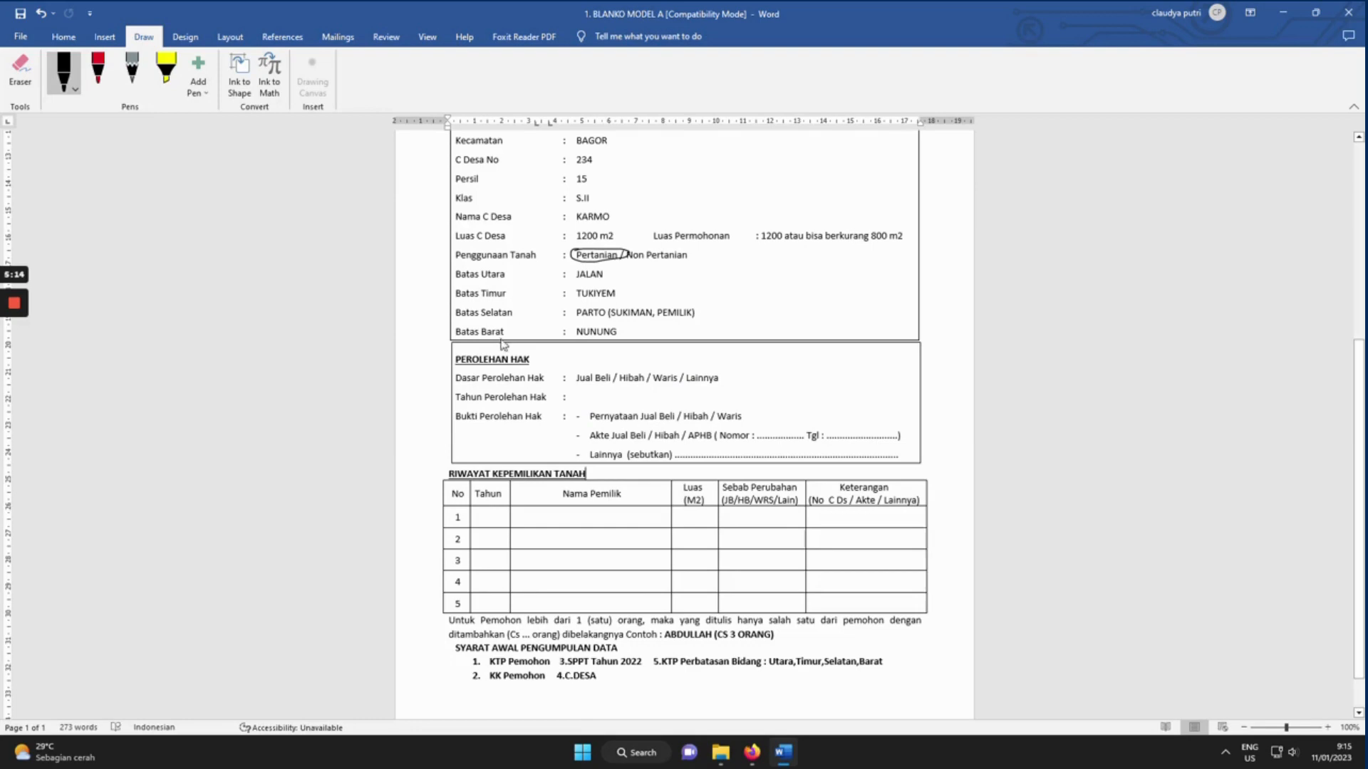
pyautogui.click(584, 397)
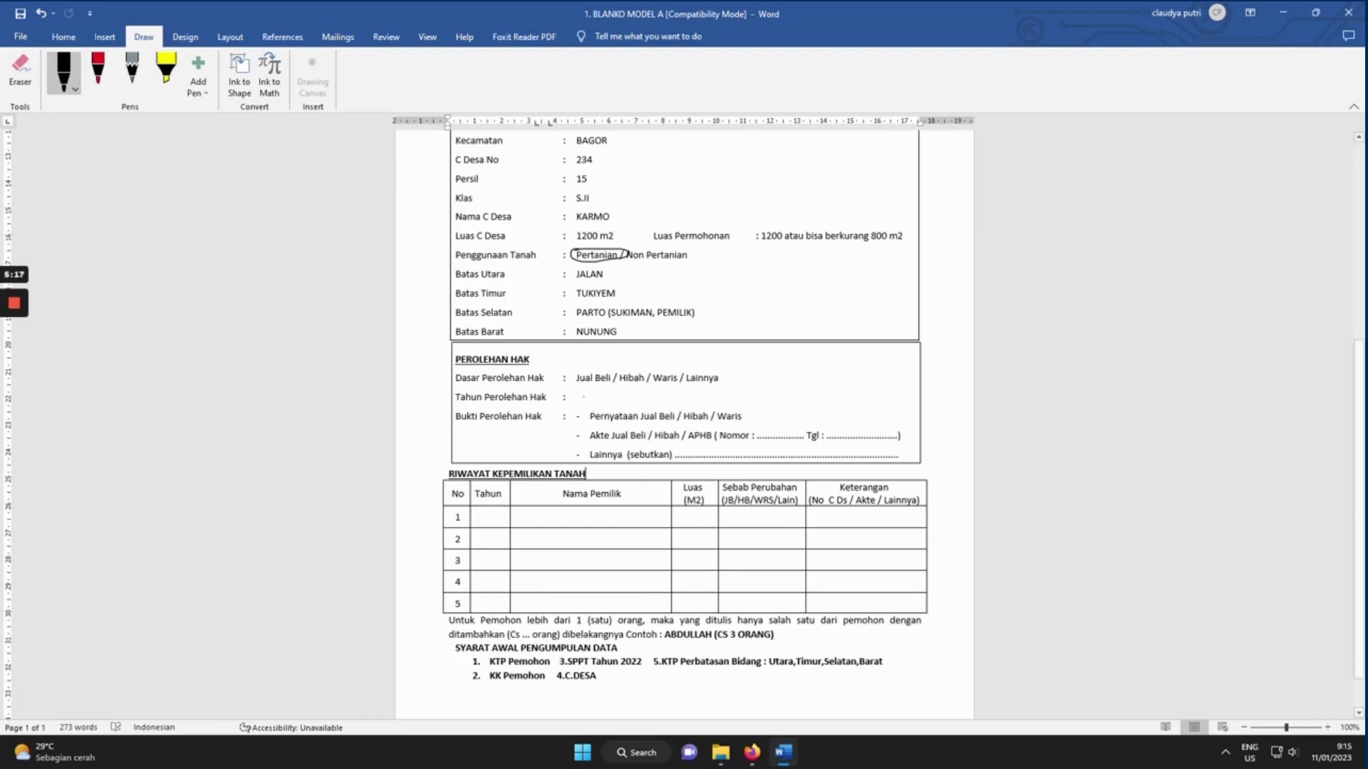
pyautogui.click(578, 398)
# Enter (TAHUN PEMOHON MENDAPATKAN TANAH) for Tahun Perolehan Hak and 1960 as row 1's year.
pyautogui.write('(TA')
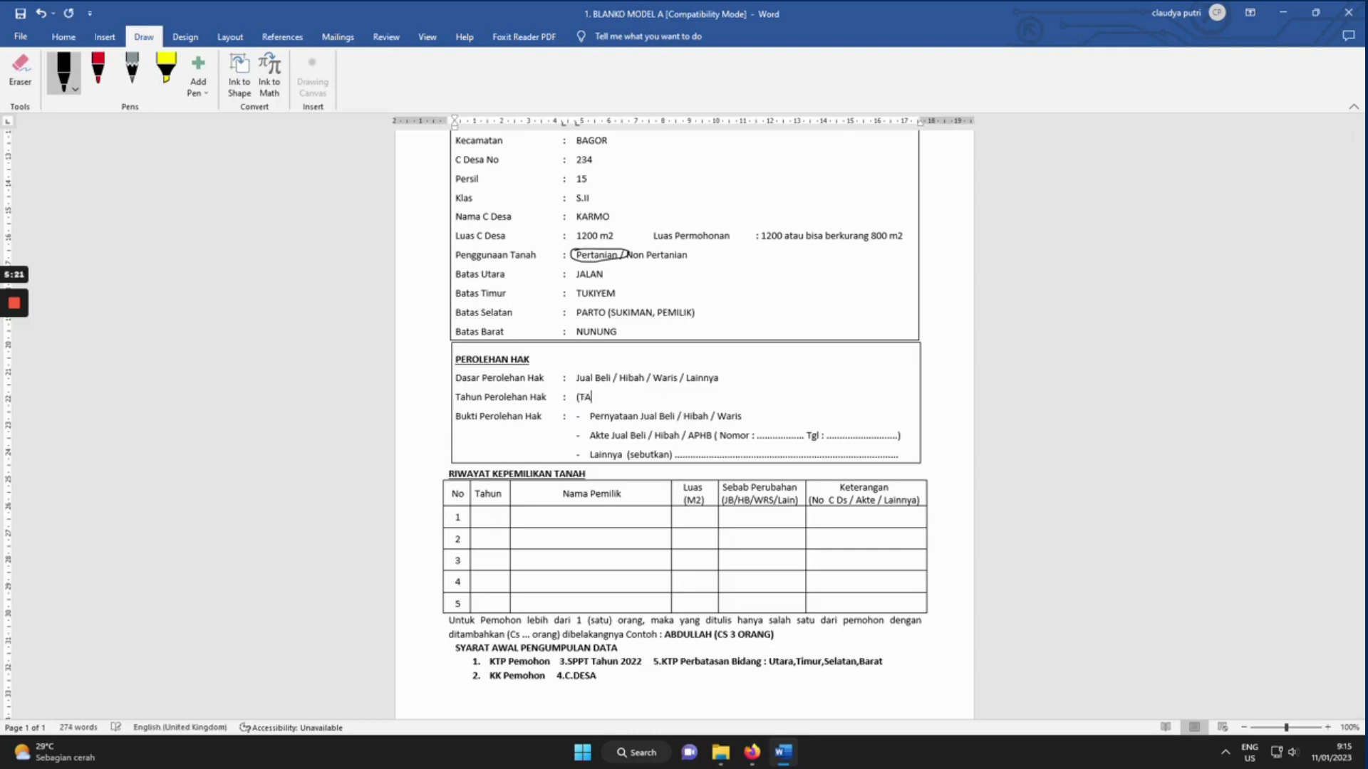
pyautogui.write('HUN PEMOHON MENDAPATKAN TA')
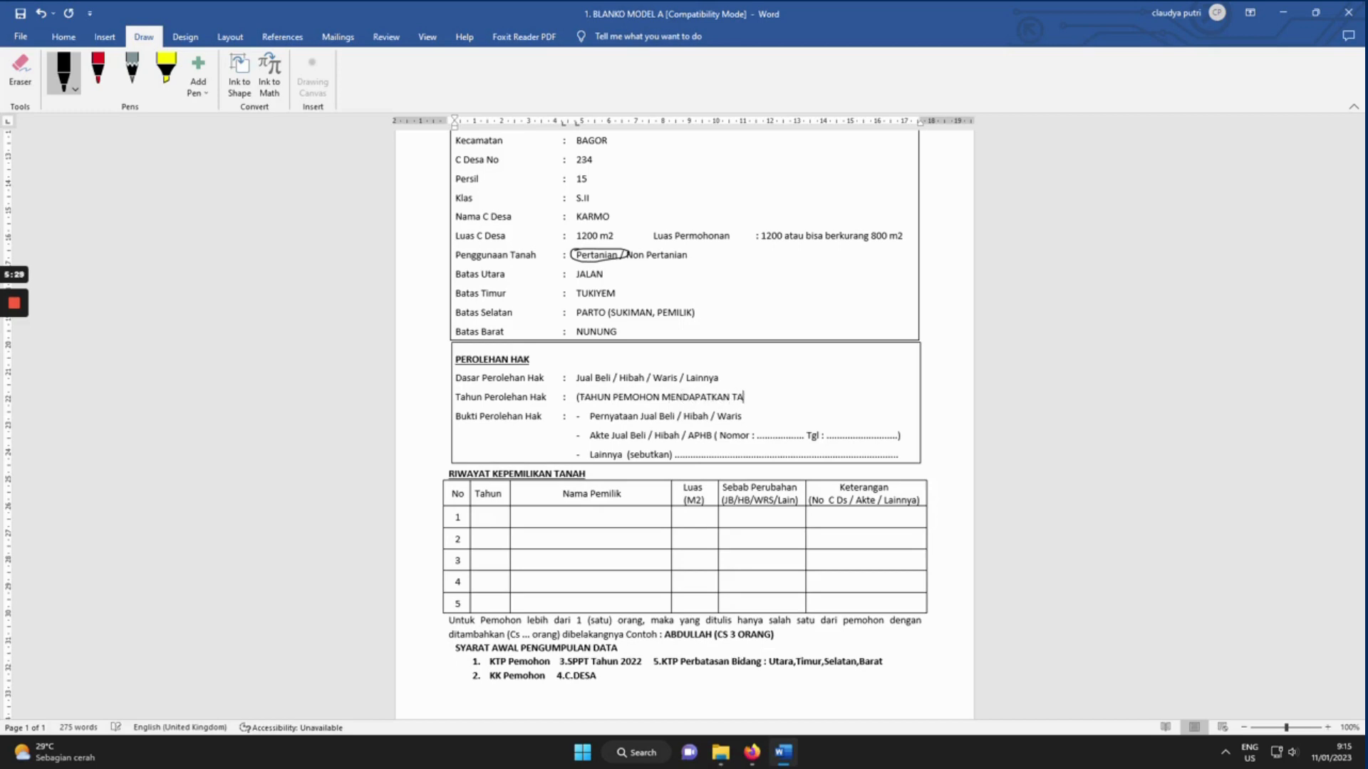
pyautogui.write('NAH)')
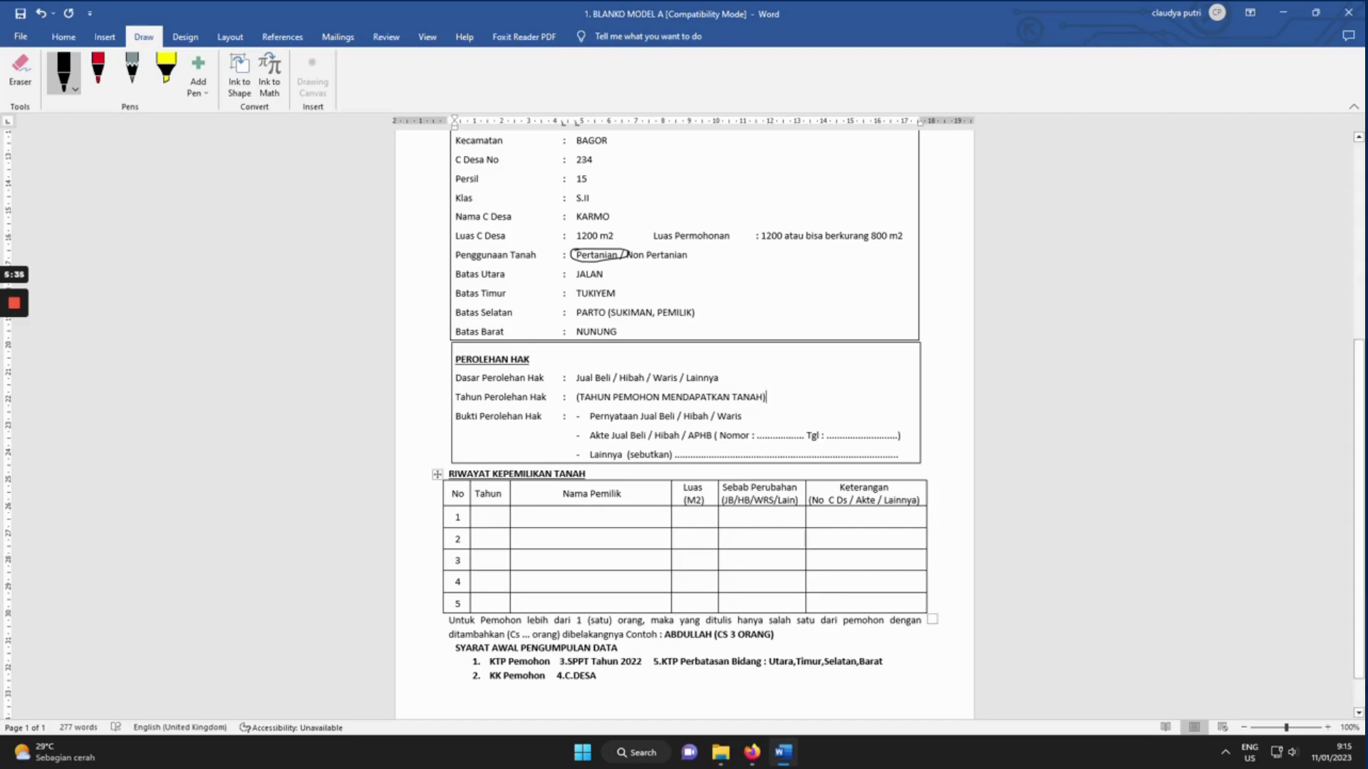
pyautogui.click(491, 518)
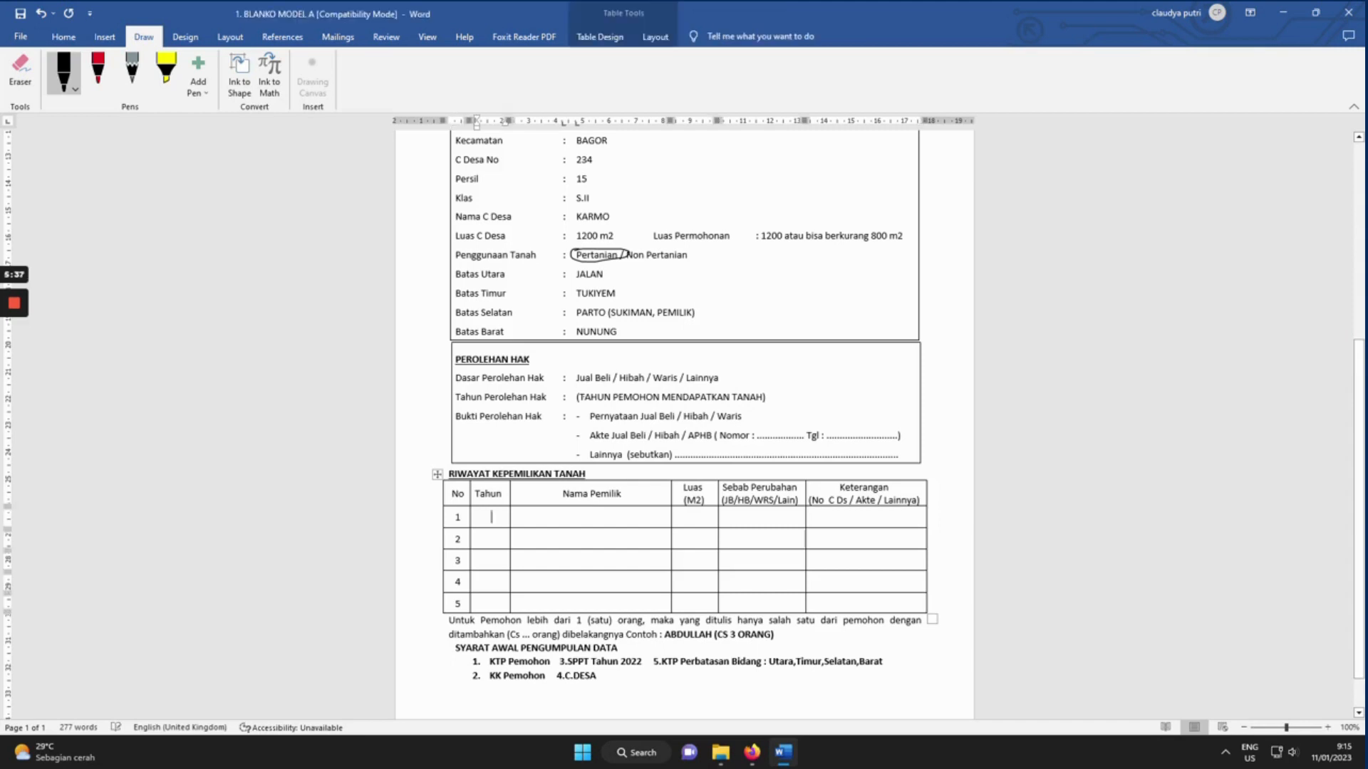
pyautogui.write('1960')
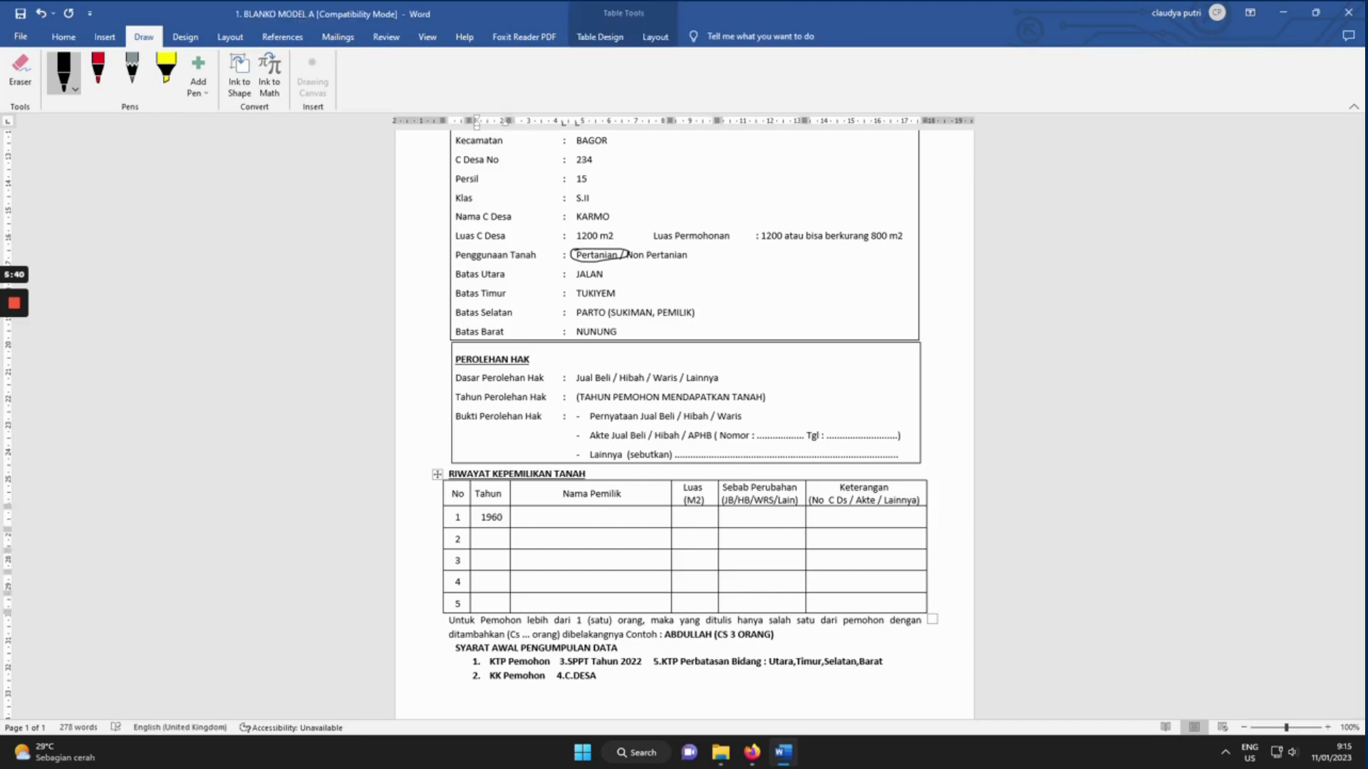
# Complete history row 1 with the owner, 1200, WARIS and the 234/15/S reference.
pyautogui.press('Tab')
pyautogui.write('KARMO')
pyautogui.press('Tab')
pyautogui.write('1200')
pyautogui.press('Tab')
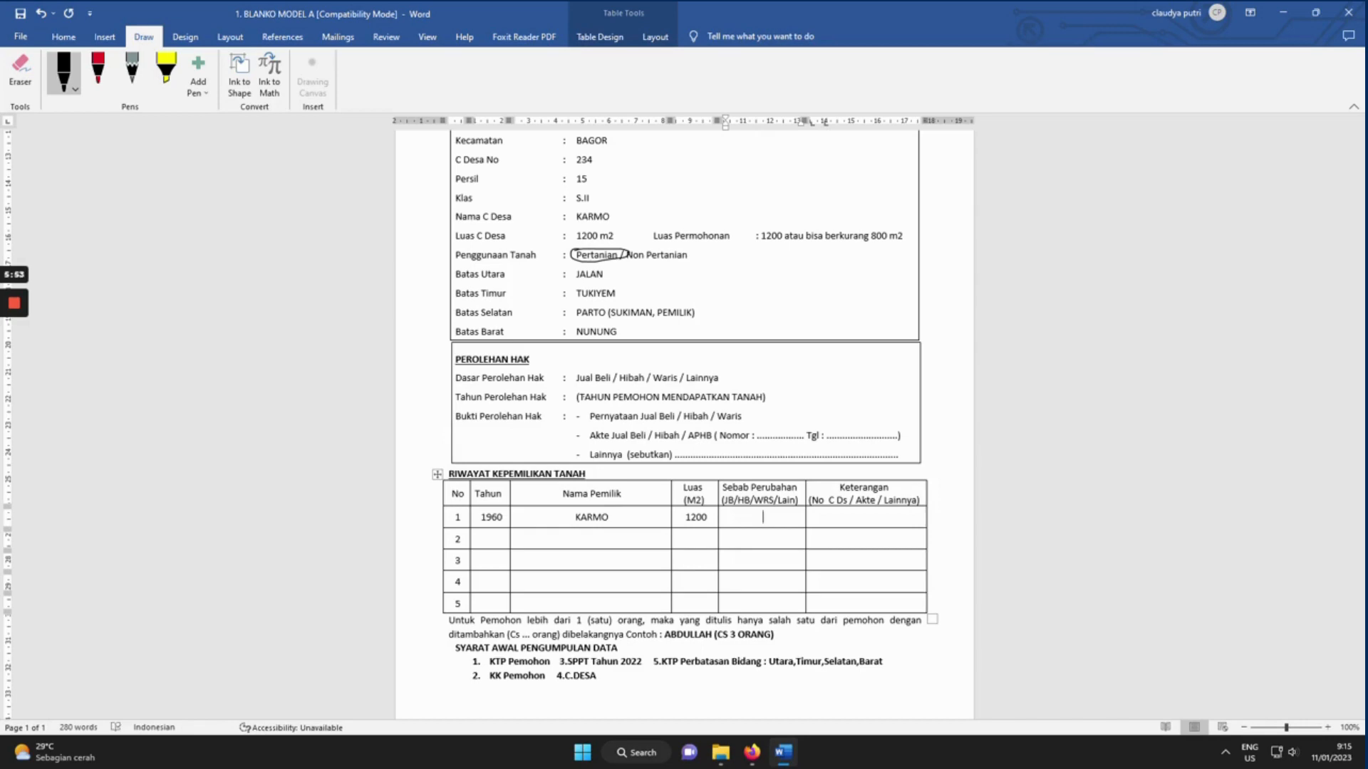
pyautogui.write('WARIS')
pyautogui.click(867, 518)
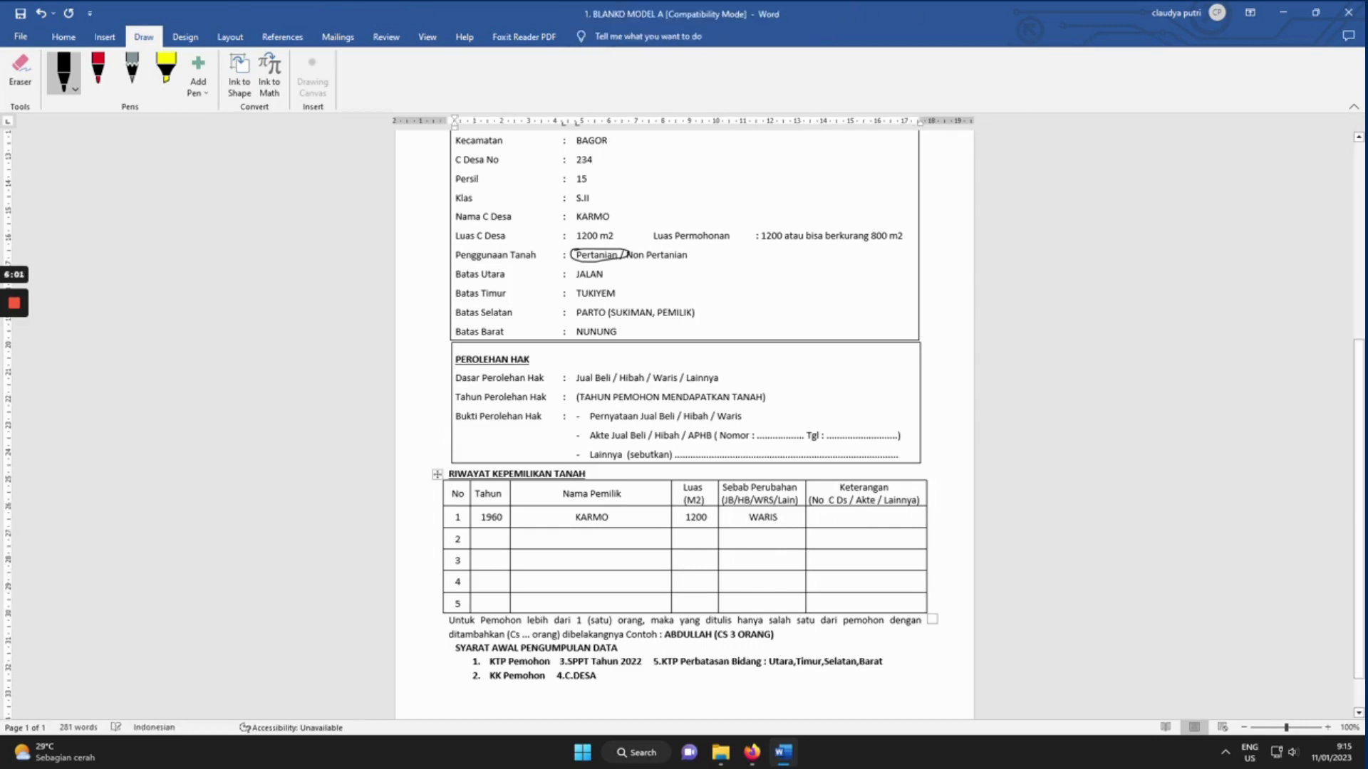
pyautogui.write('2')
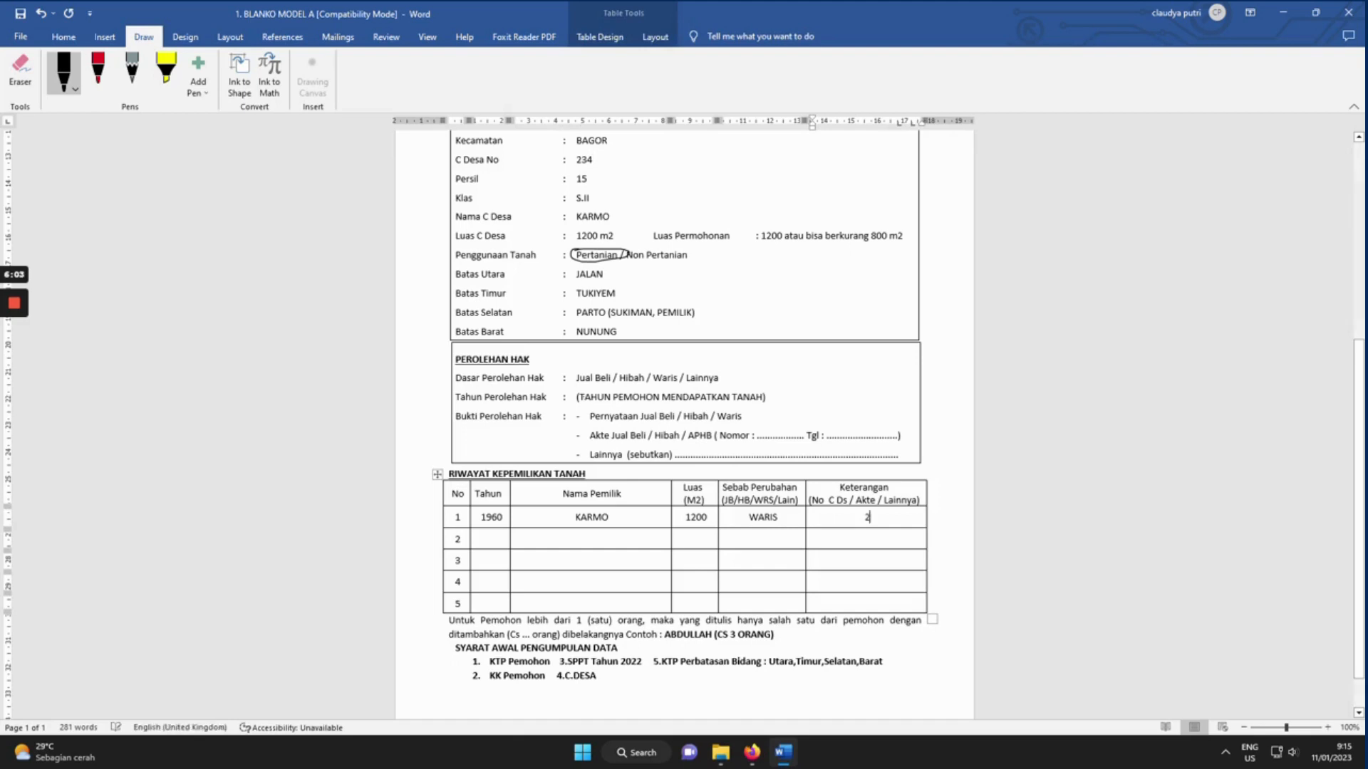
pyautogui.write('34/1')
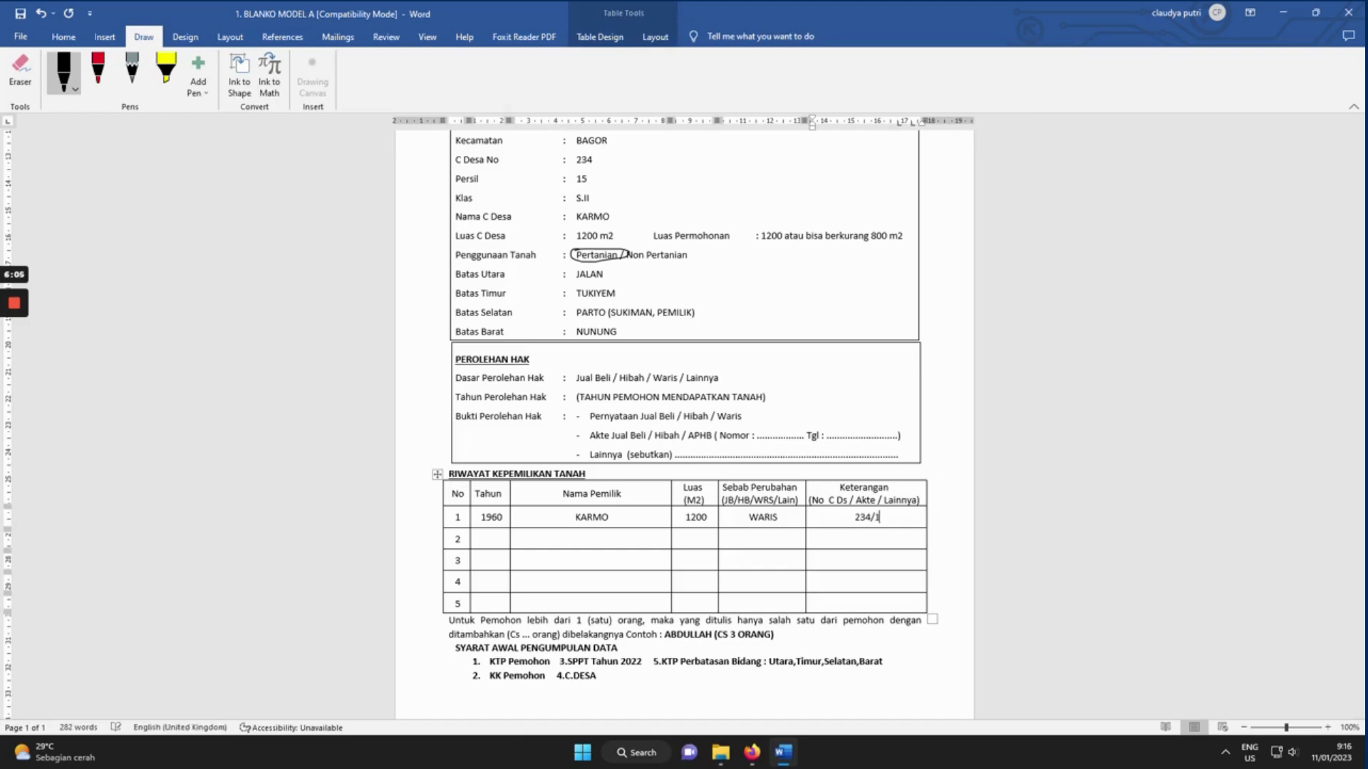
pyautogui.write('5/S.II')
# Fill history row 2 with 1980, the heir, 1200, WARIS and the copied 234/15/S.II reference.
pyautogui.click(491, 540)
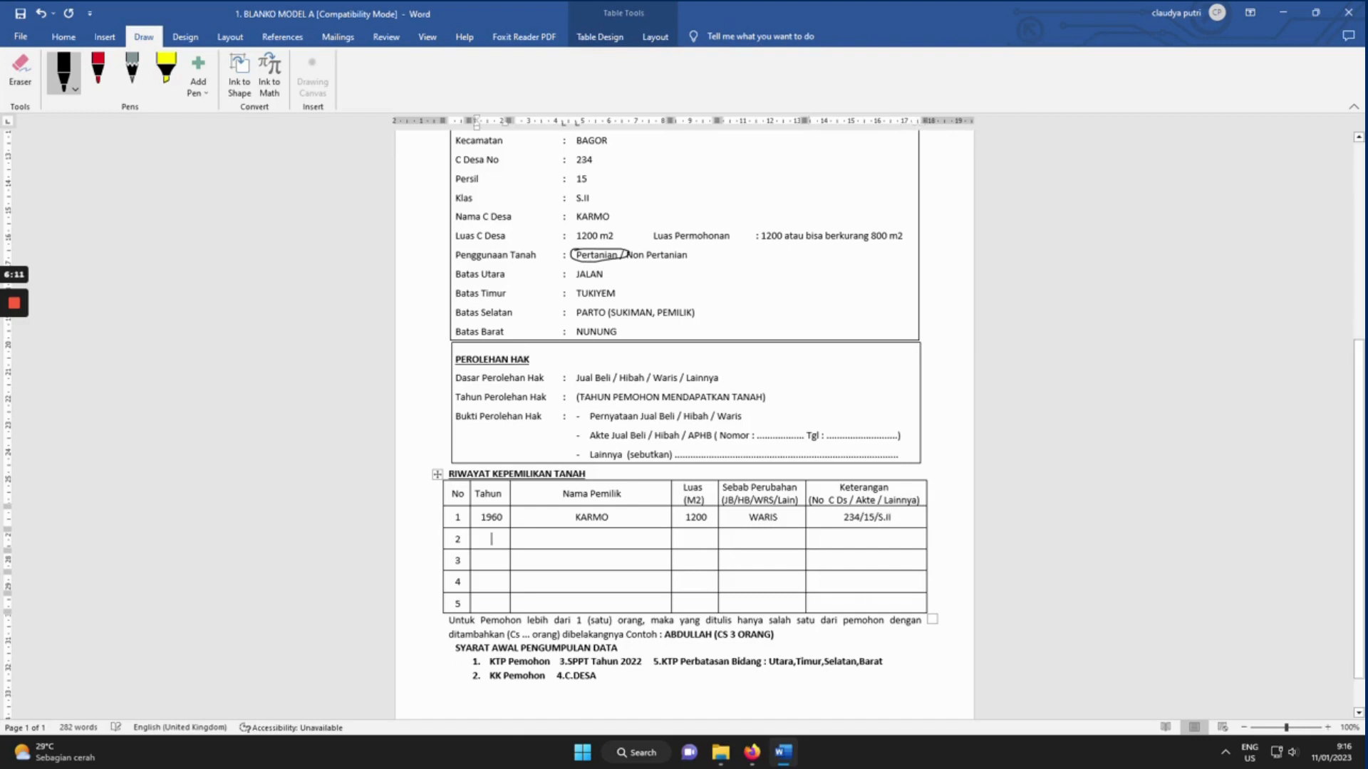
pyautogui.write('19')
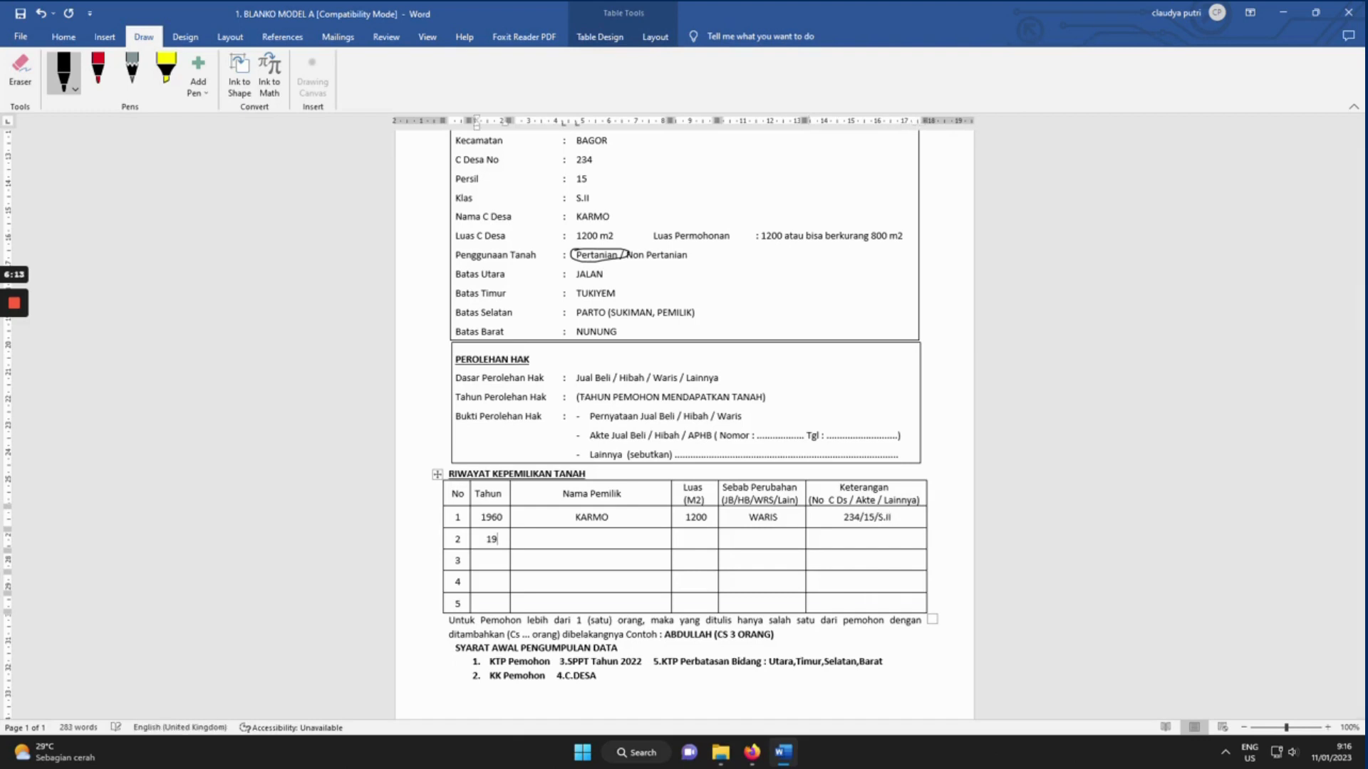
pyautogui.write('80')
pyautogui.press('Tab')
pyautogui.write('SUPARLAN')
pyautogui.press('Tab')
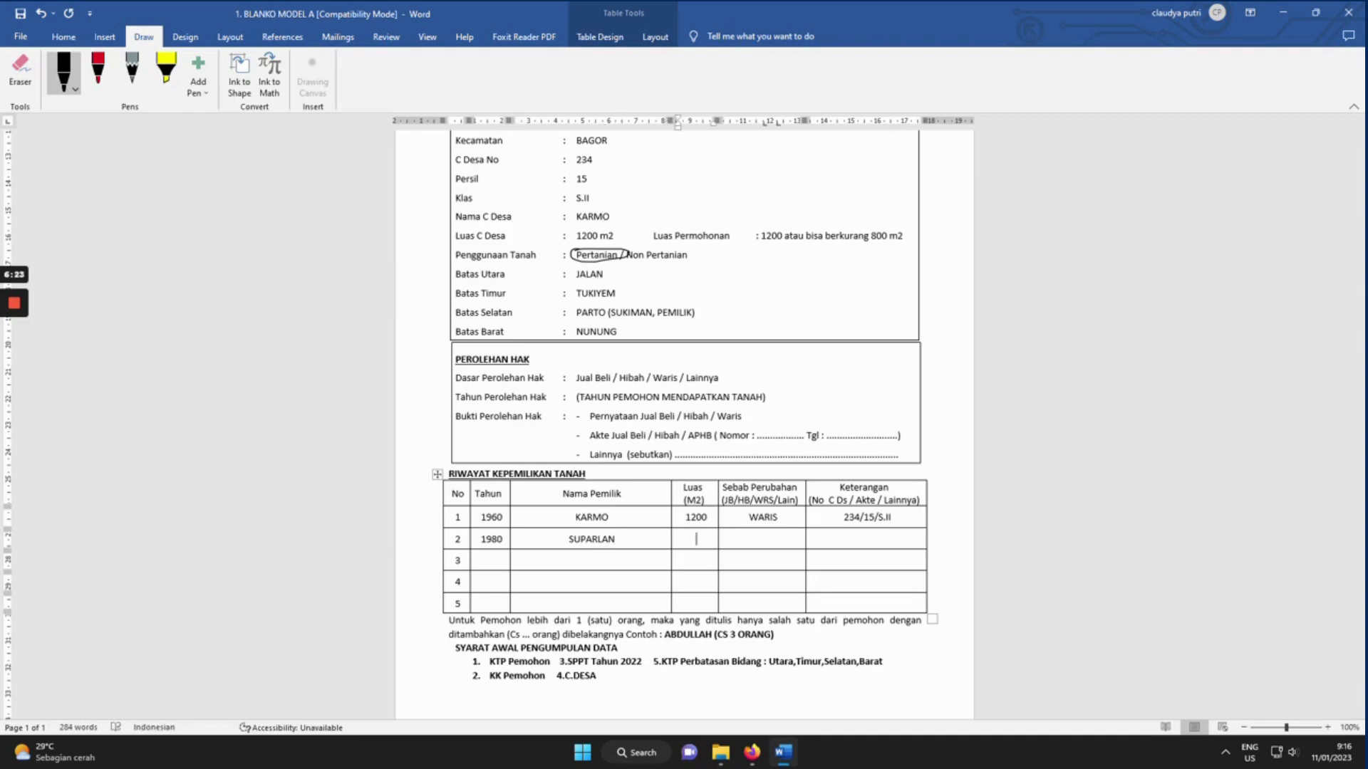
pyautogui.write('1200')
pyautogui.press('Tab')
pyautogui.write('WARIS')
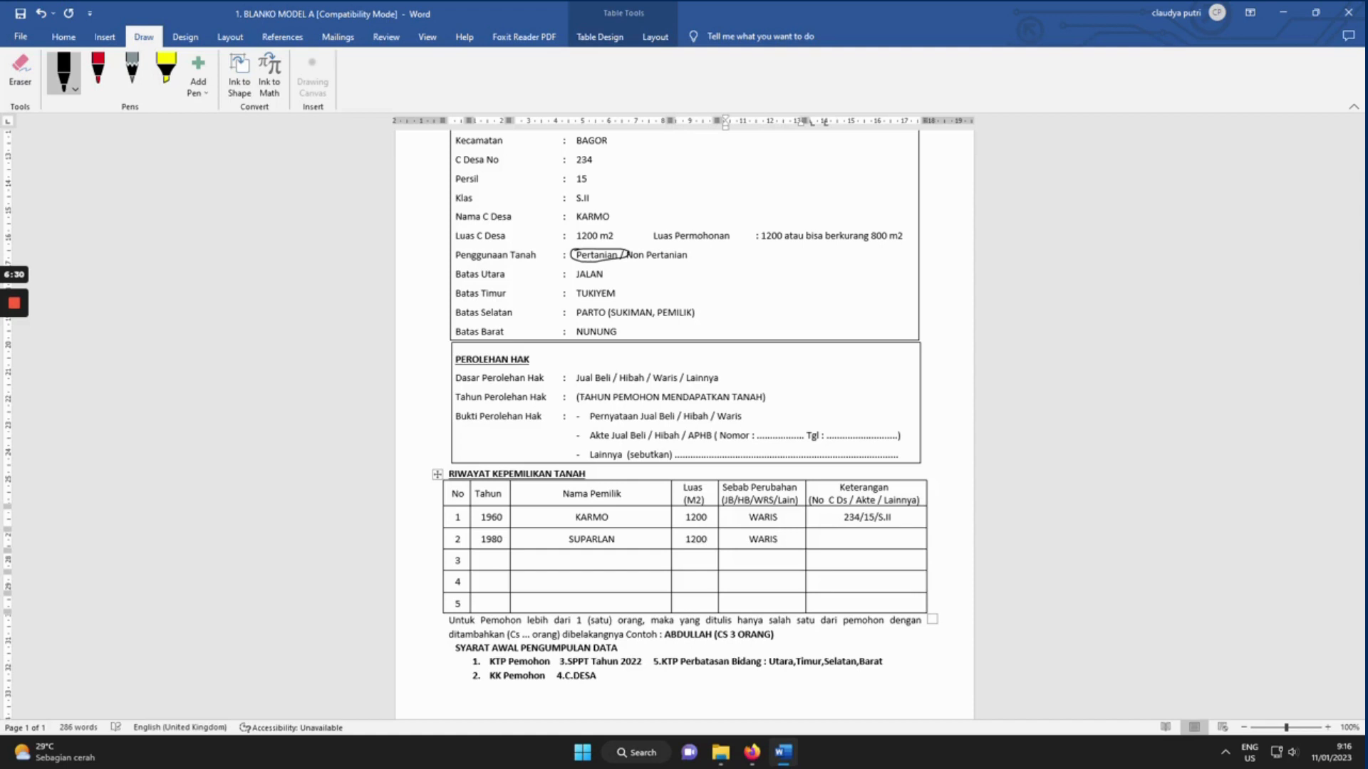
pyautogui.press('Tab')
pyautogui.moveTo(892, 517); pyautogui.dragTo(843, 517)
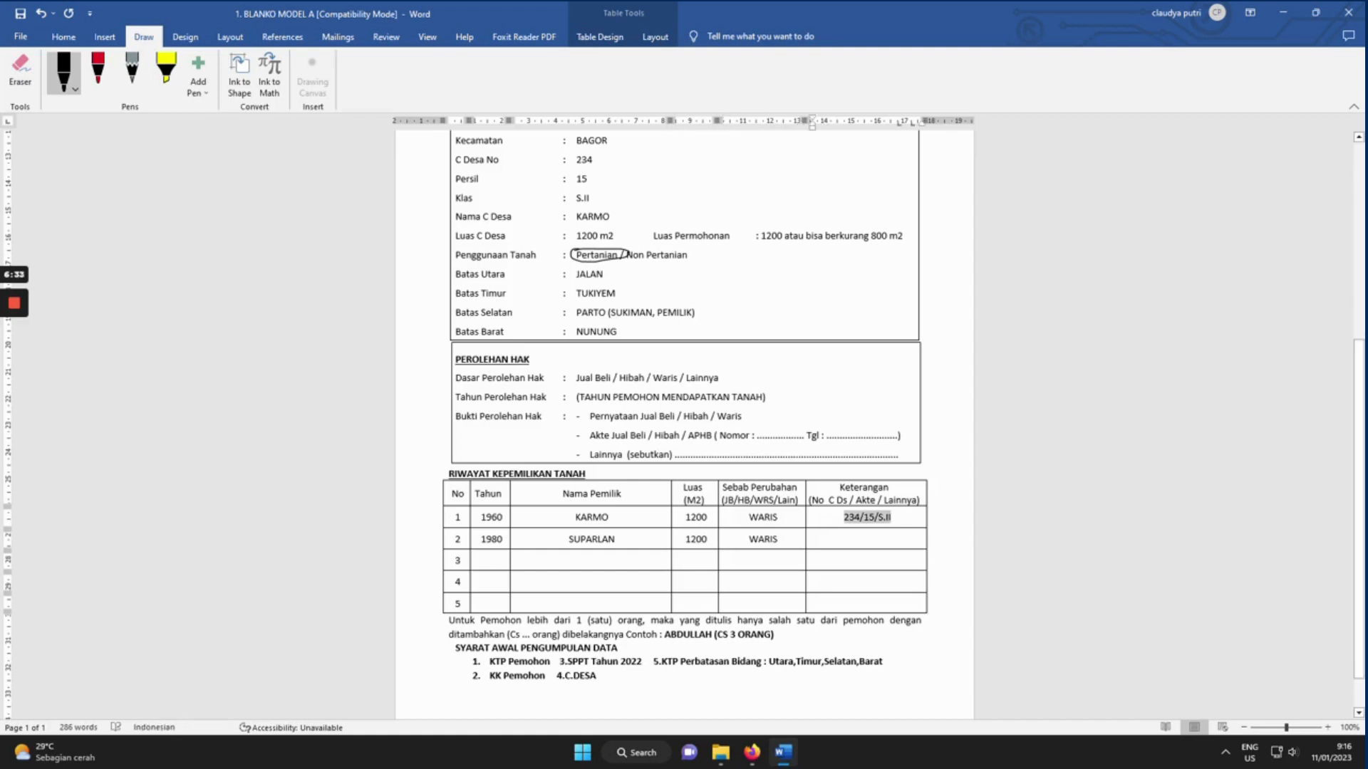
pyautogui.hotkey('ctrl', 'c')
pyautogui.click(867, 539)
pyautogui.hotkey('ctrl', 'v')
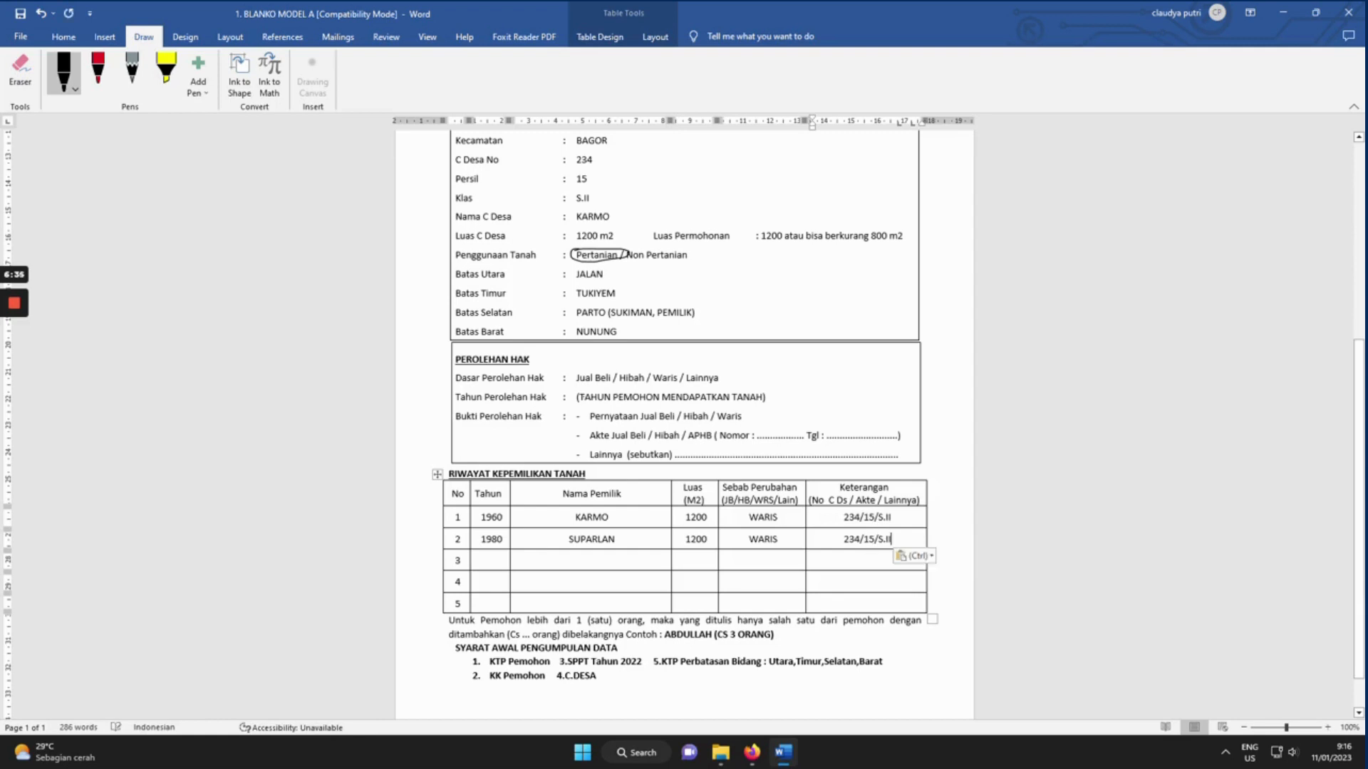
# Fill history row 3 with 2002, the applicant, 800, JUAL BELI and AJB NO. xxx.
pyautogui.click(490, 560)
pyautogui.write('20')
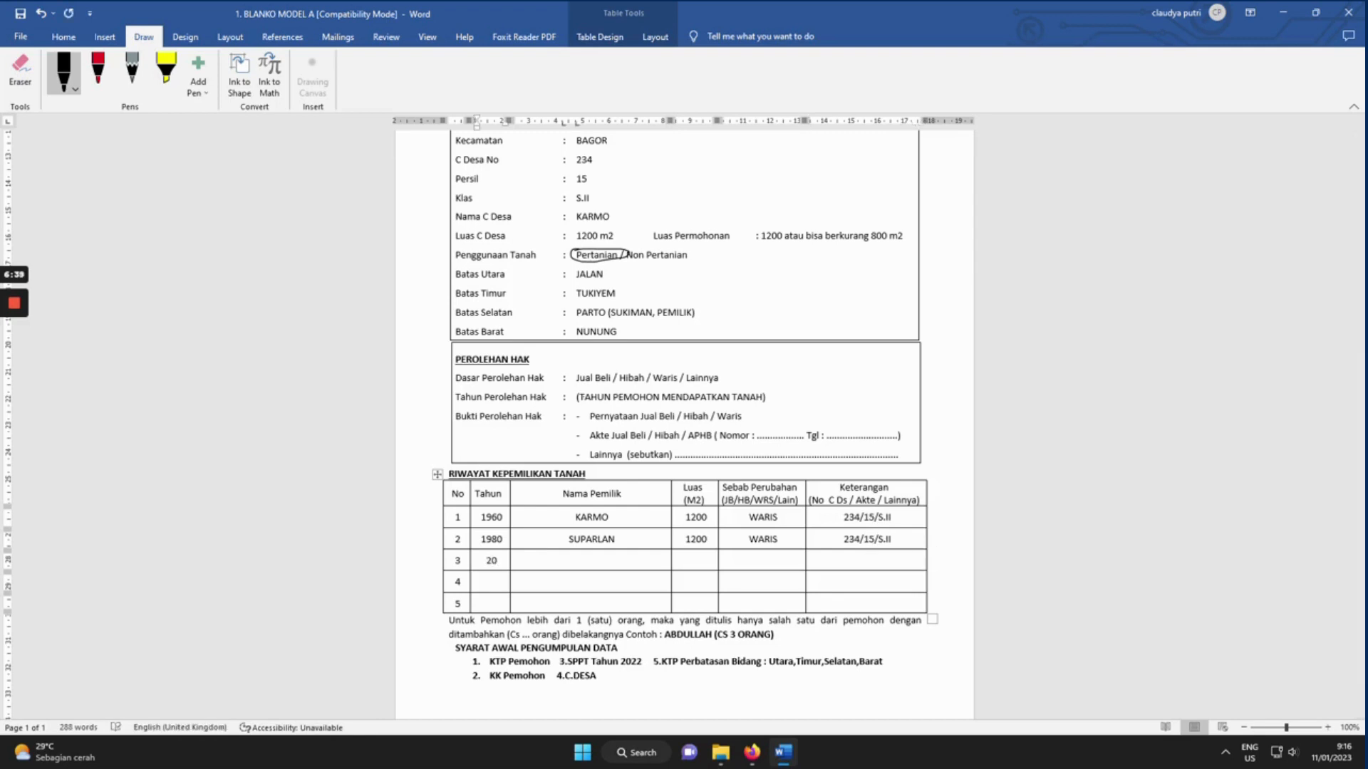
pyautogui.write('02')
pyautogui.press('Tab')
pyautogui.scroll(4, 684, 428)
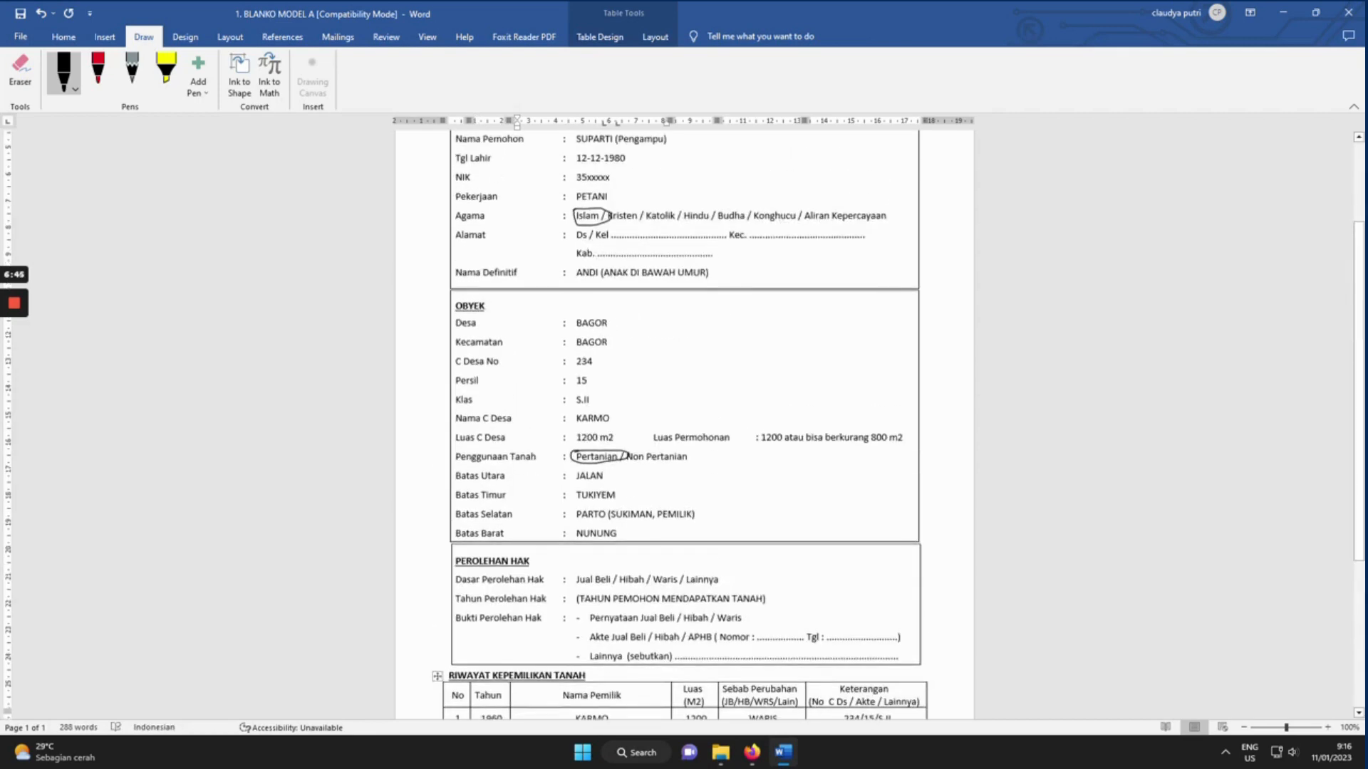
pyautogui.scroll(-3, 684, 427)
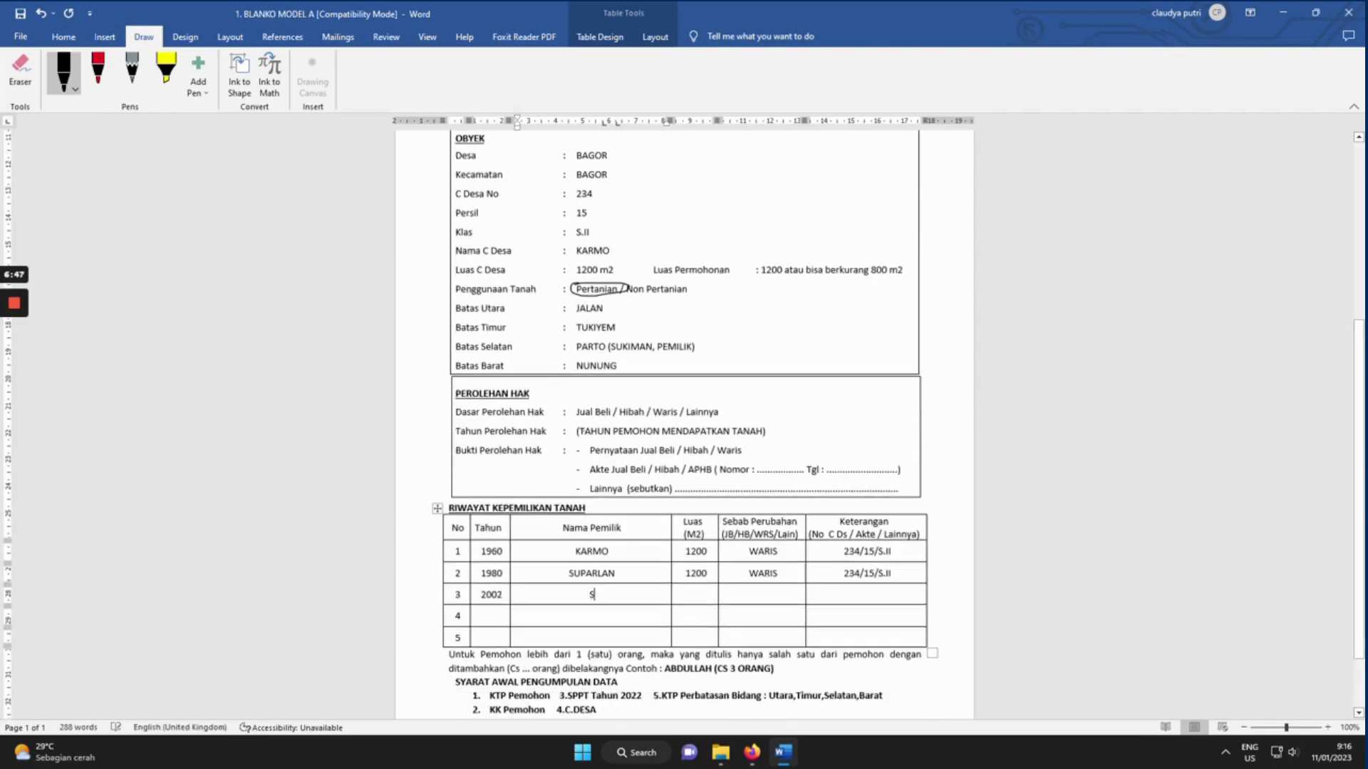
pyautogui.write('SUPARTI')
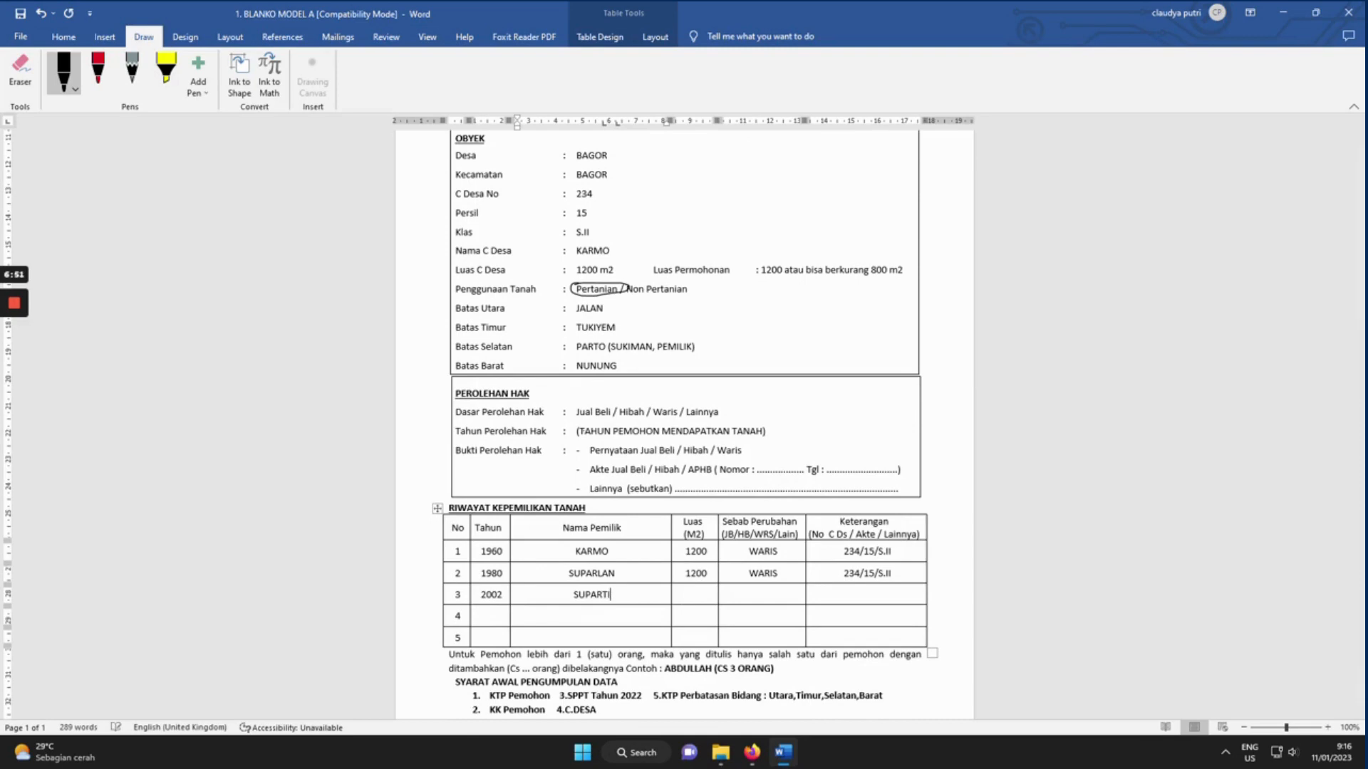
pyautogui.press('Tab')
pyautogui.write('800')
pyautogui.press('Tab')
pyautogui.write('JUAL BELI')
pyautogui.press('Tab')
pyautogui.write('AJB NO. xxx')
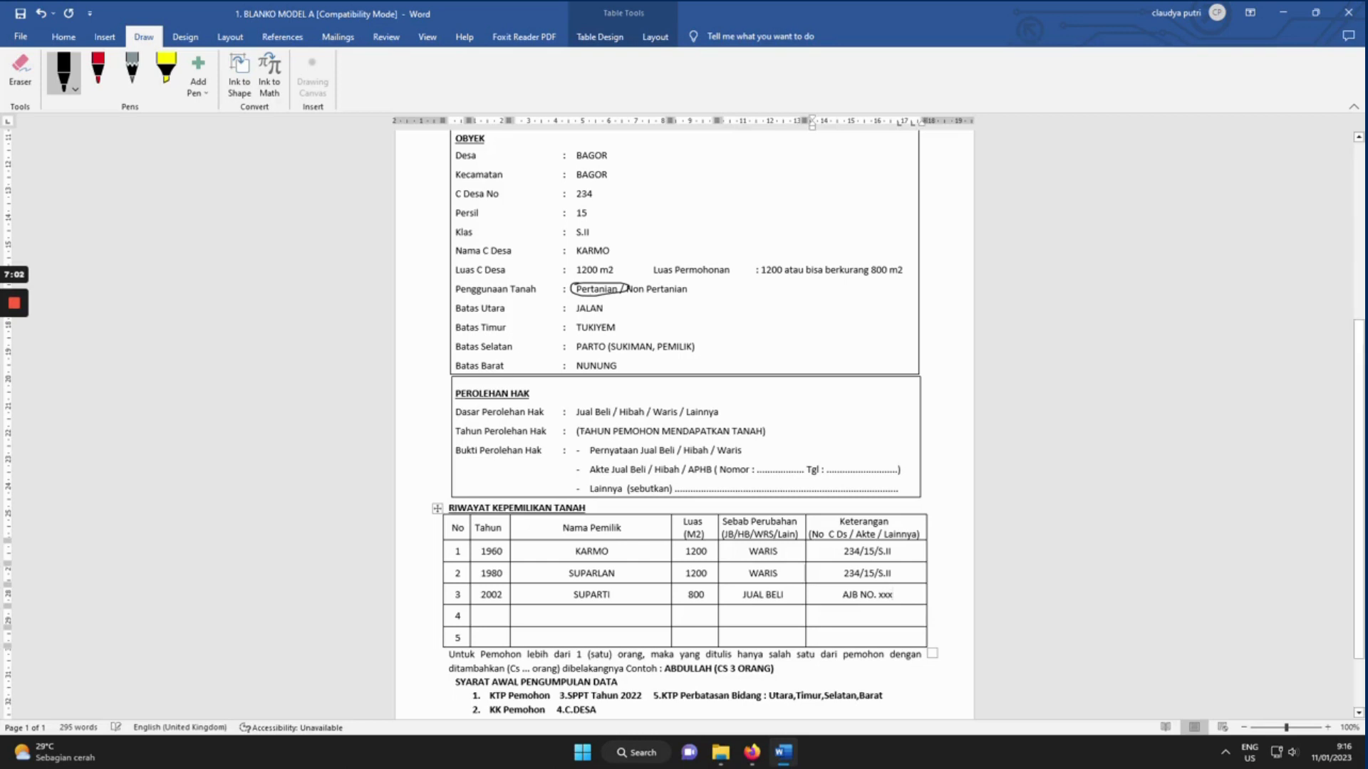
pyautogui.scroll(-2, 684, 420)
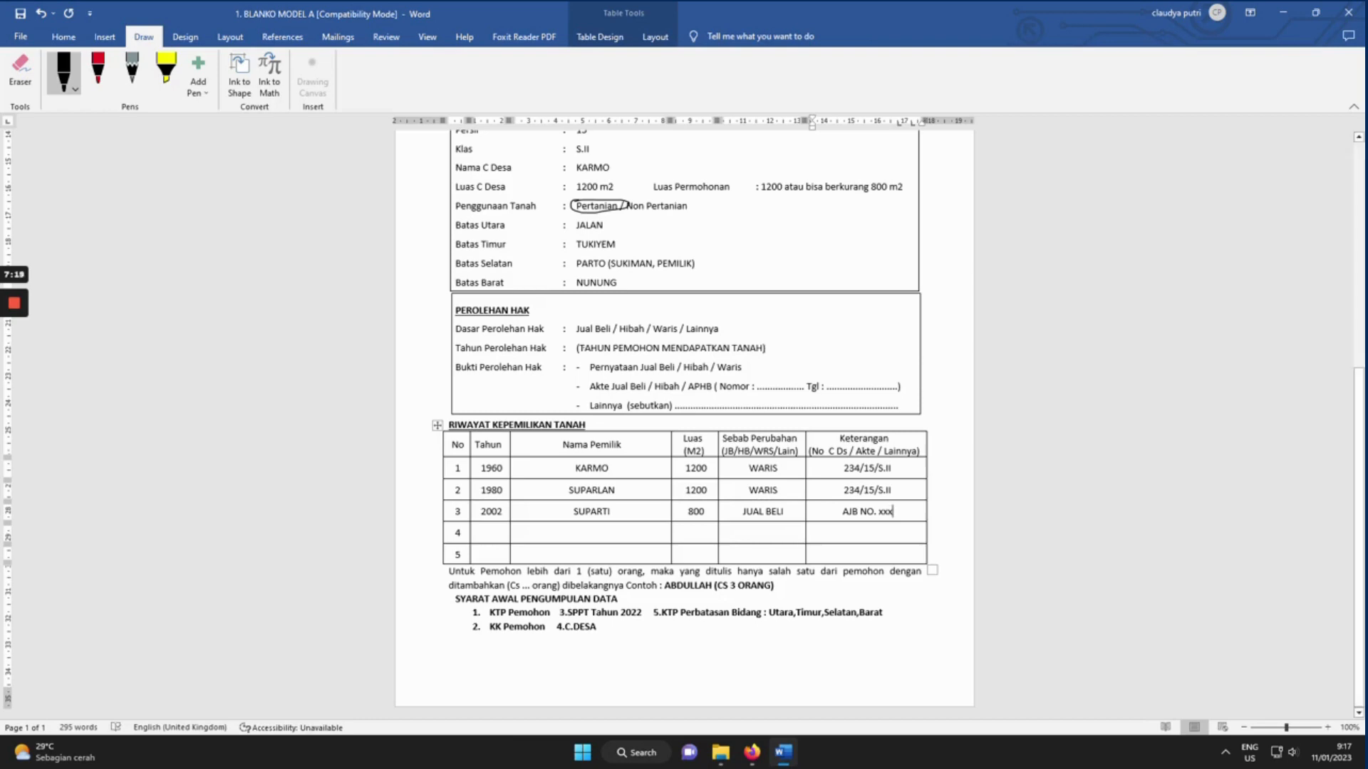
# Replace the Nama Pemohon entry with the three applicants' names.
pyautogui.moveTo(664, 585); pyautogui.dragTo(784, 588)
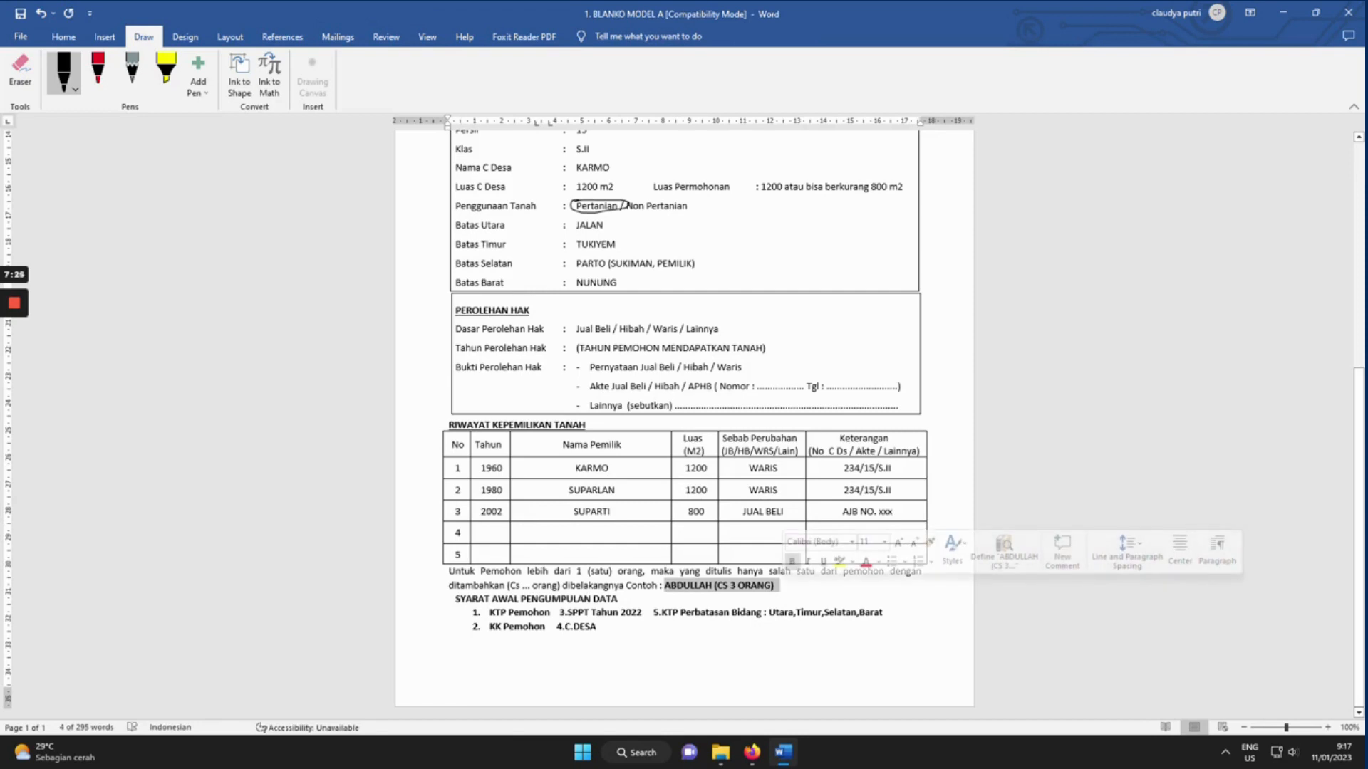
pyautogui.scroll(5, 684, 424)
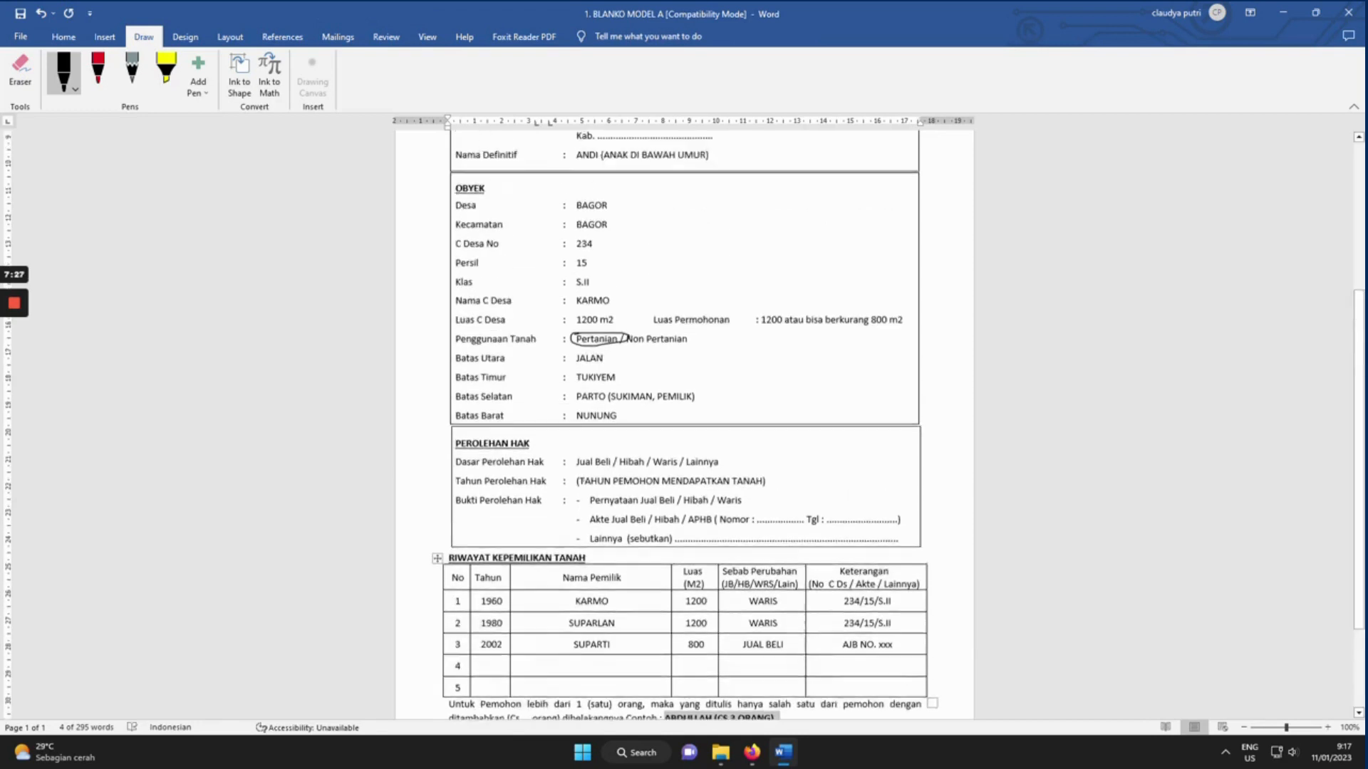
pyautogui.scroll(1, 654, 278)
pyautogui.click(654, 278)
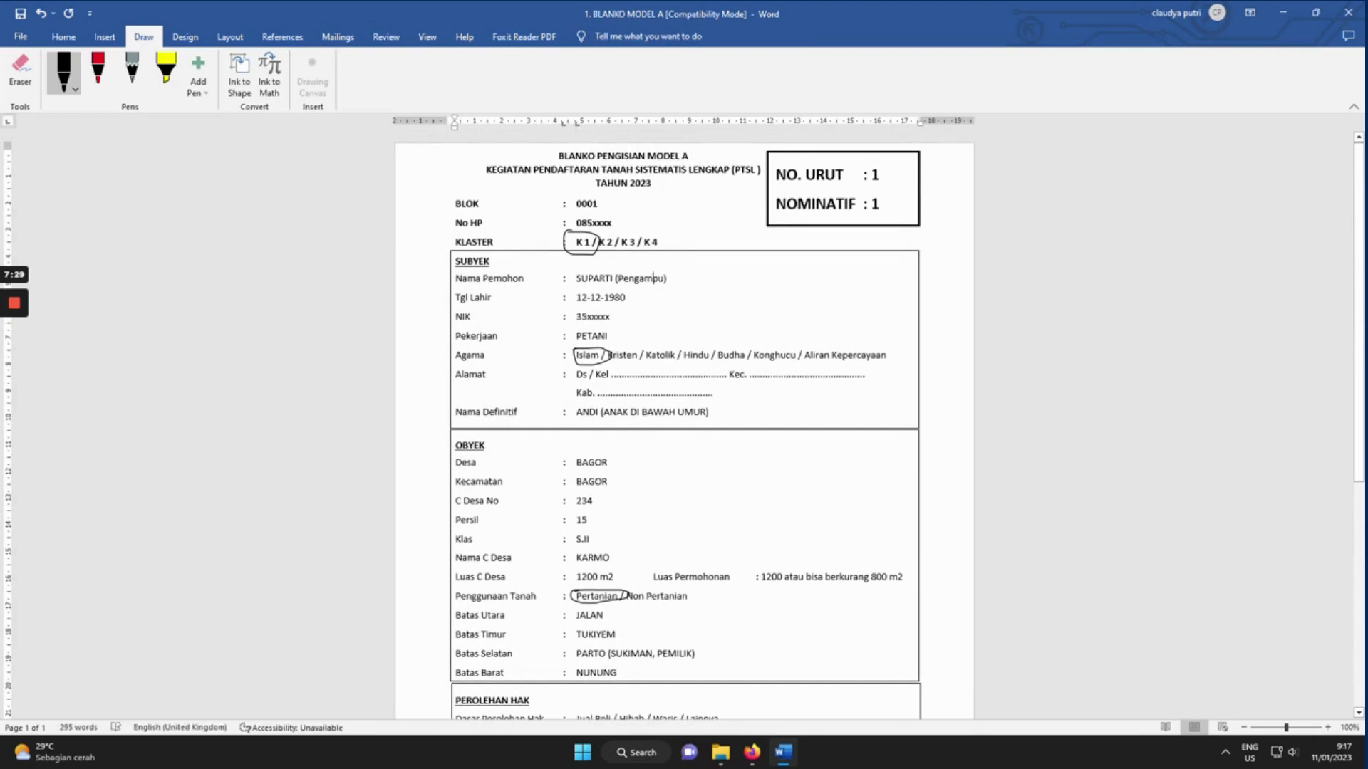
pyautogui.moveTo(667, 278); pyautogui.dragTo(576, 278)
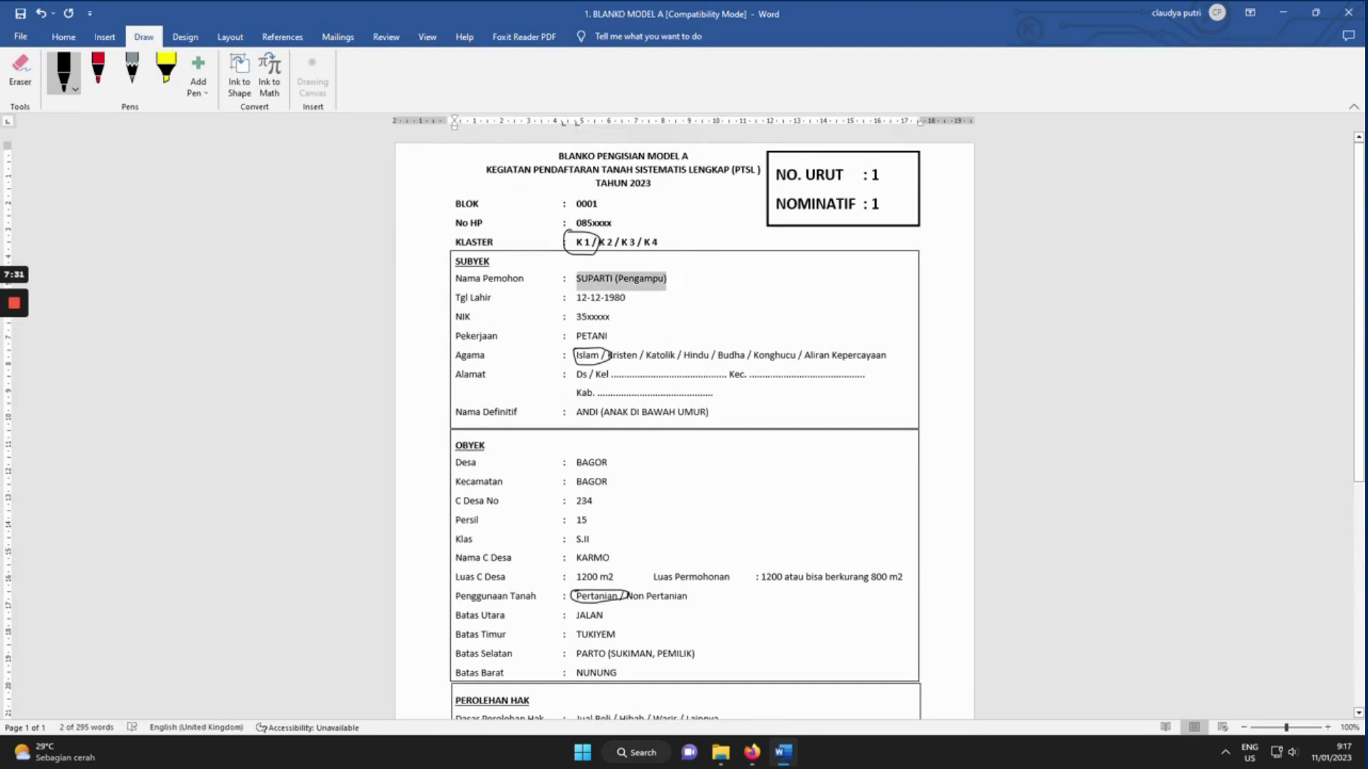
pyautogui.write('A')
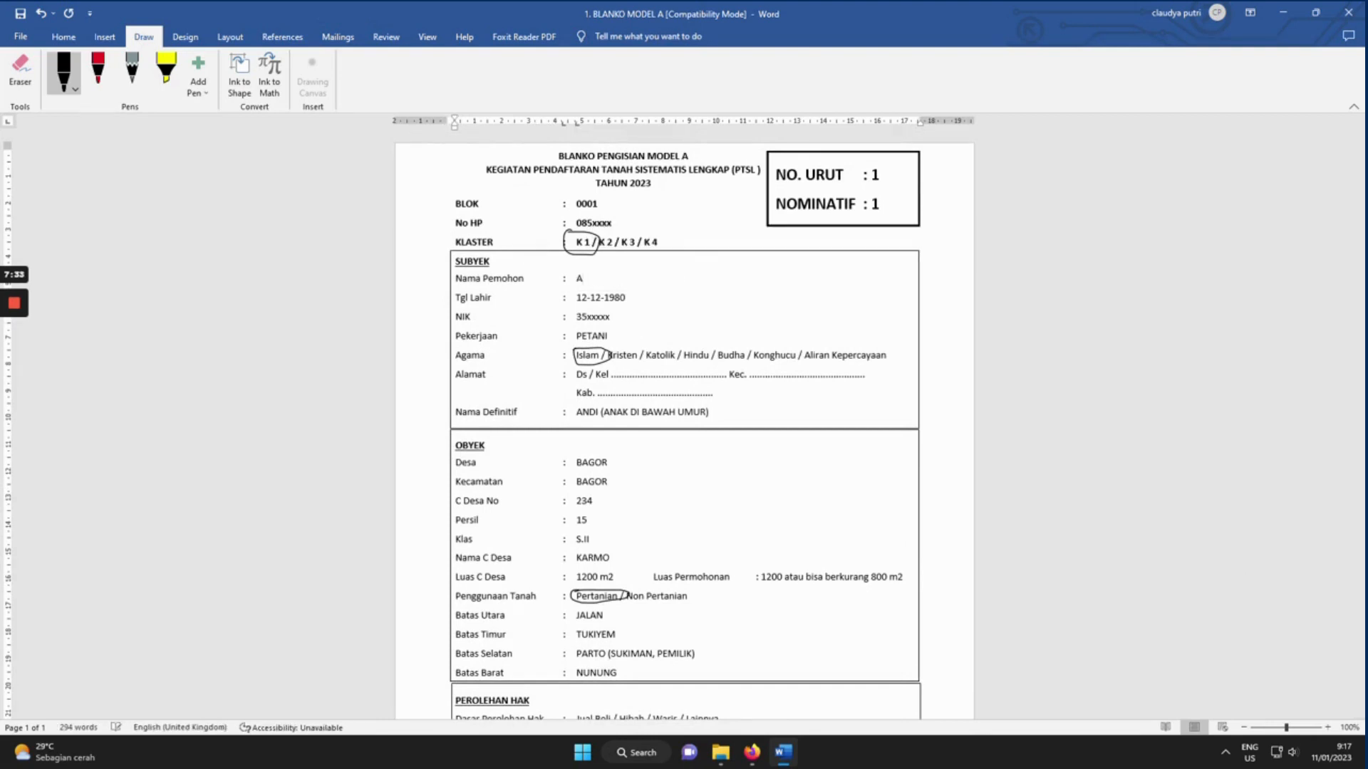
pyautogui.write('BDULLAH, NURIL, SOFYAN')
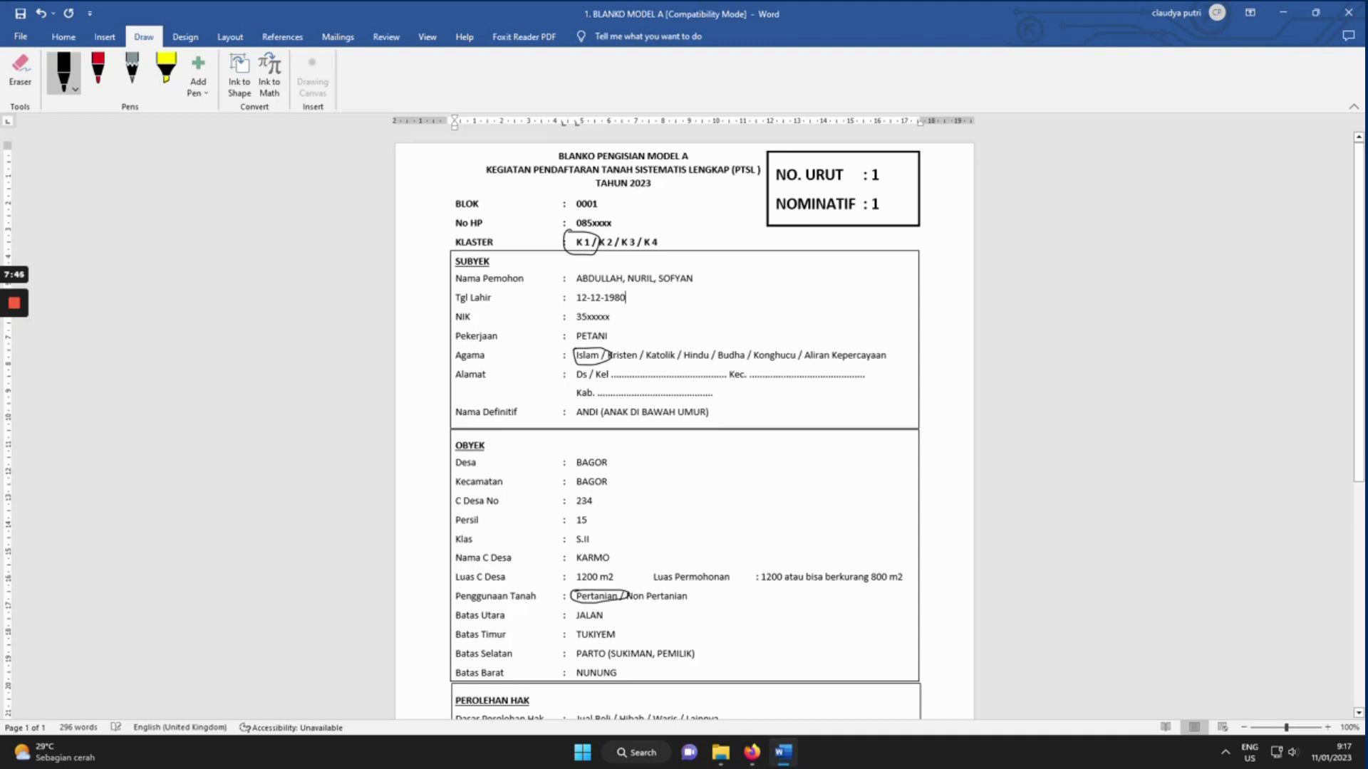
pyautogui.write(', ')
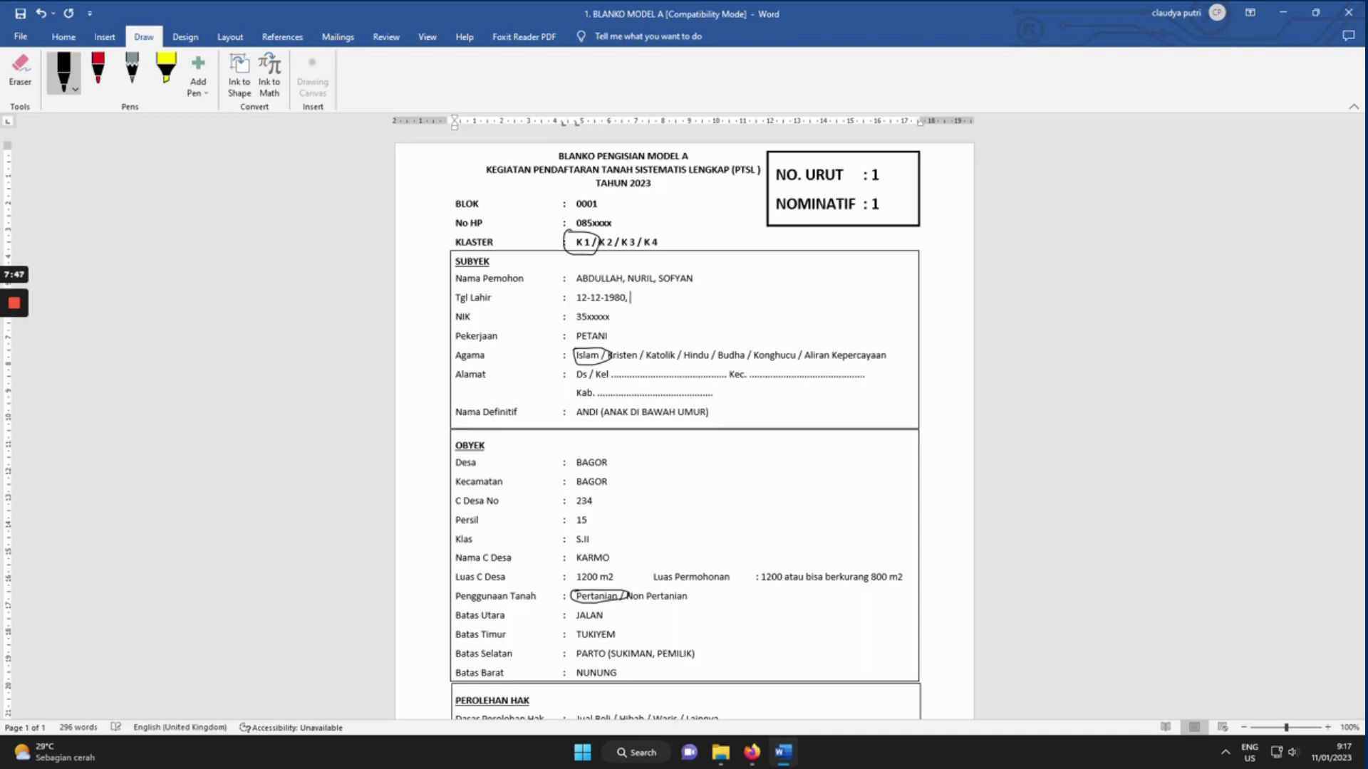
pyautogui.write('12-12-1987, 01-01-1999')
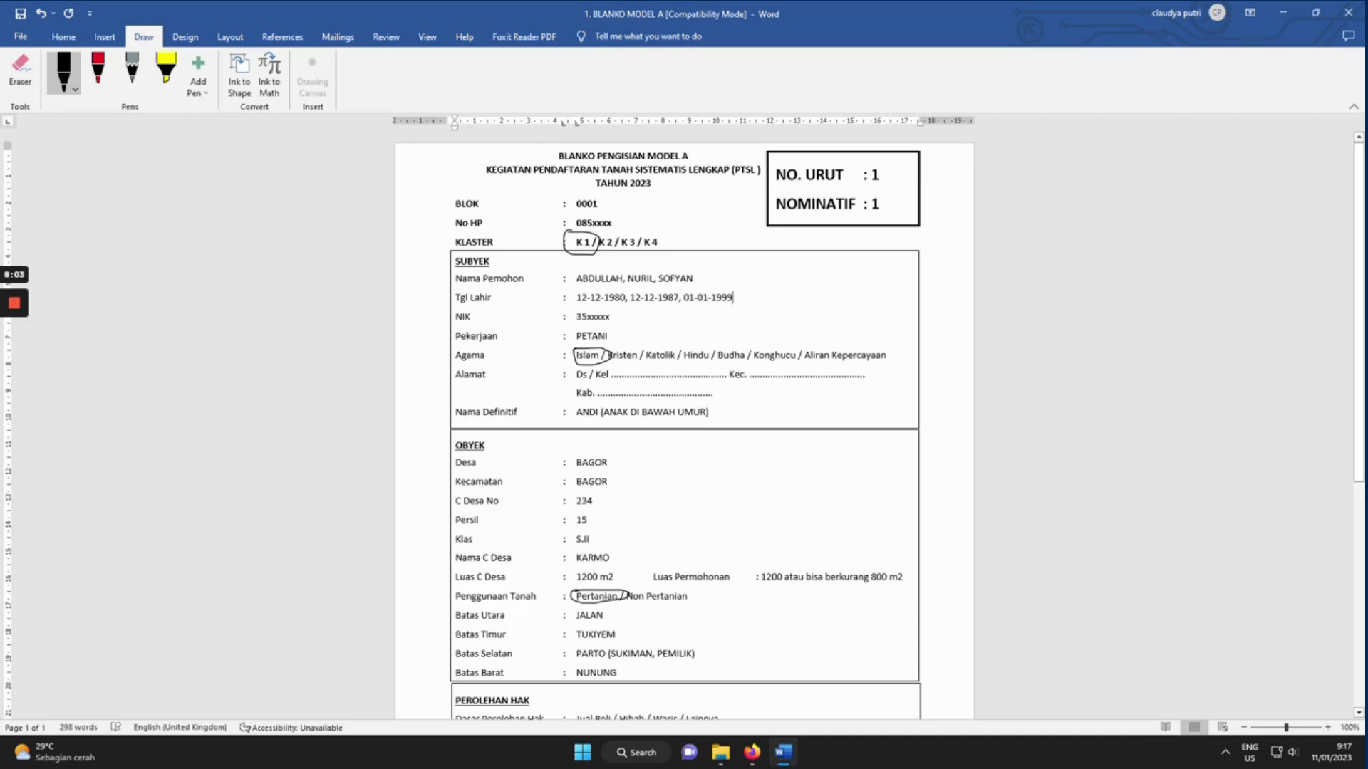
pyautogui.press('Down')
pyautogui.write(', XXX')
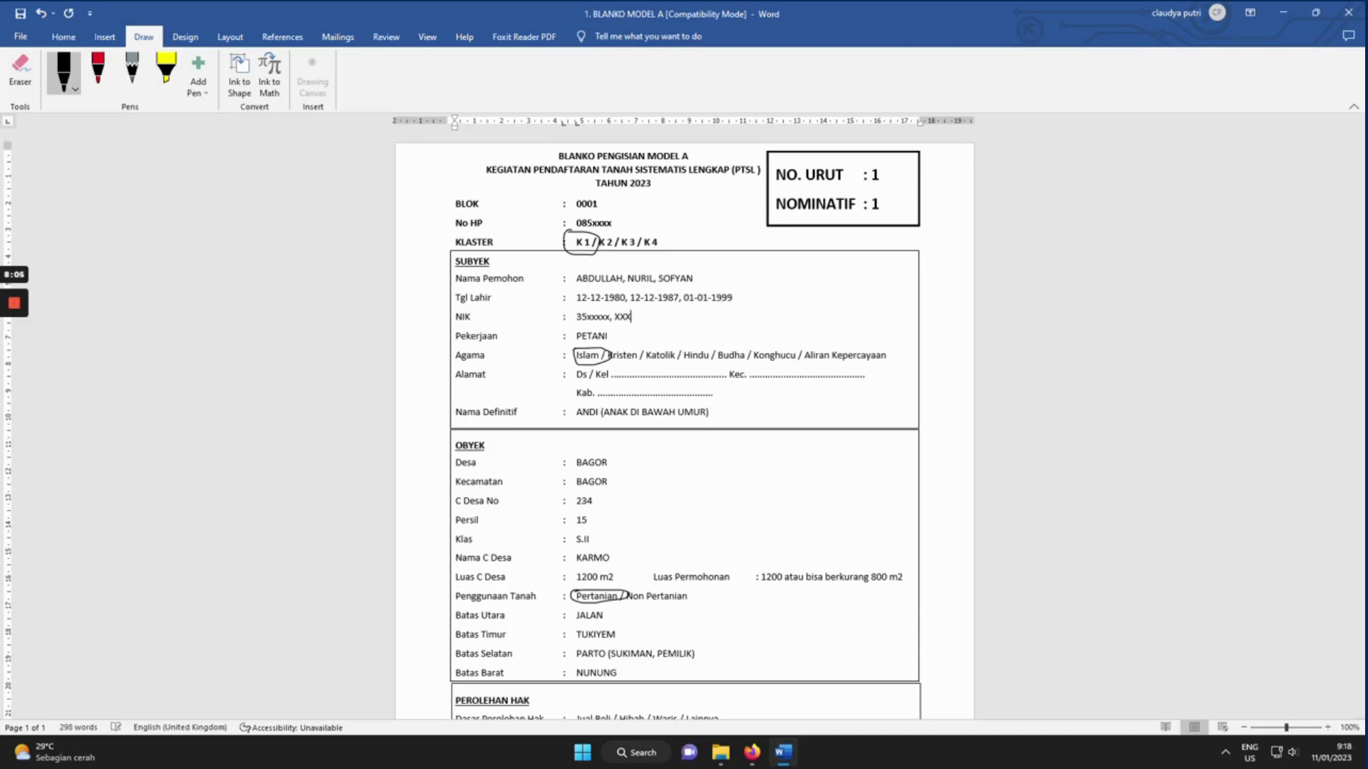
pyautogui.write(', XXXX')
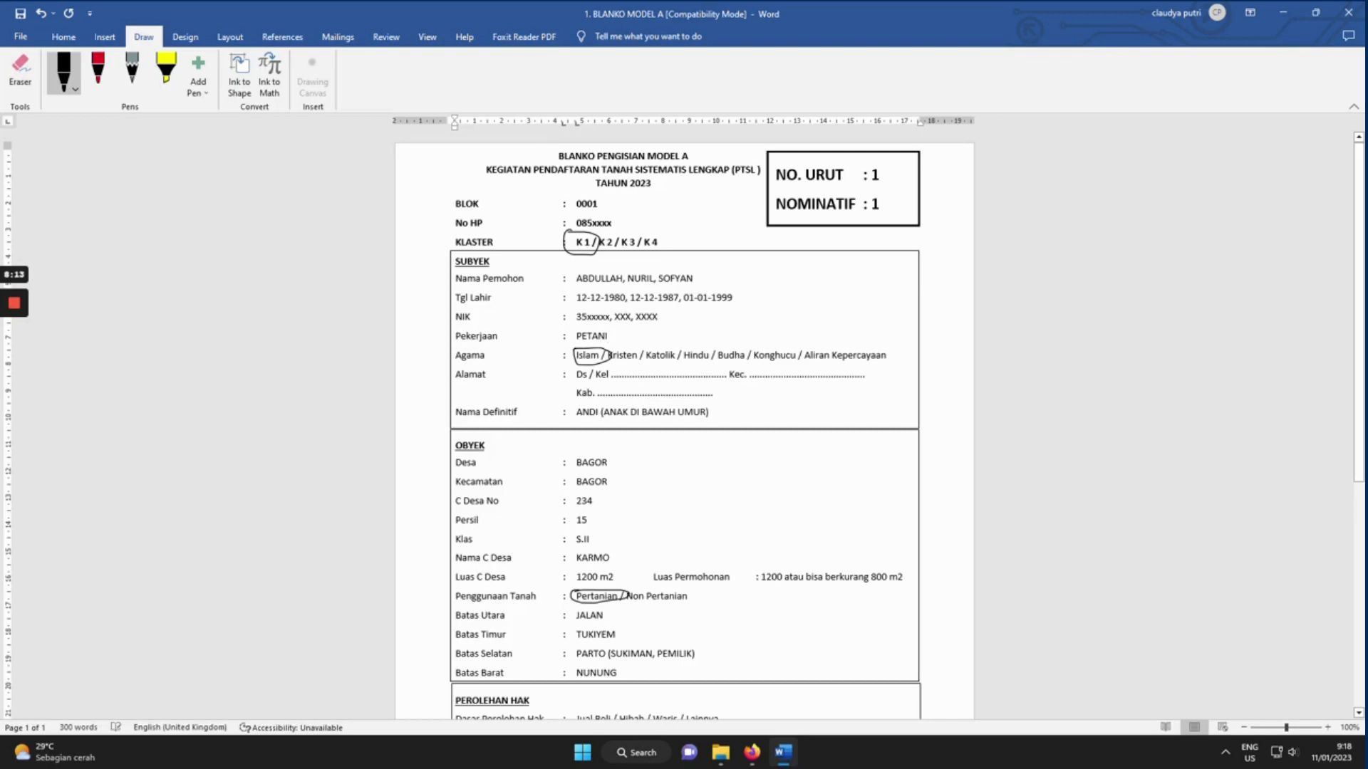
pyautogui.write(', ')
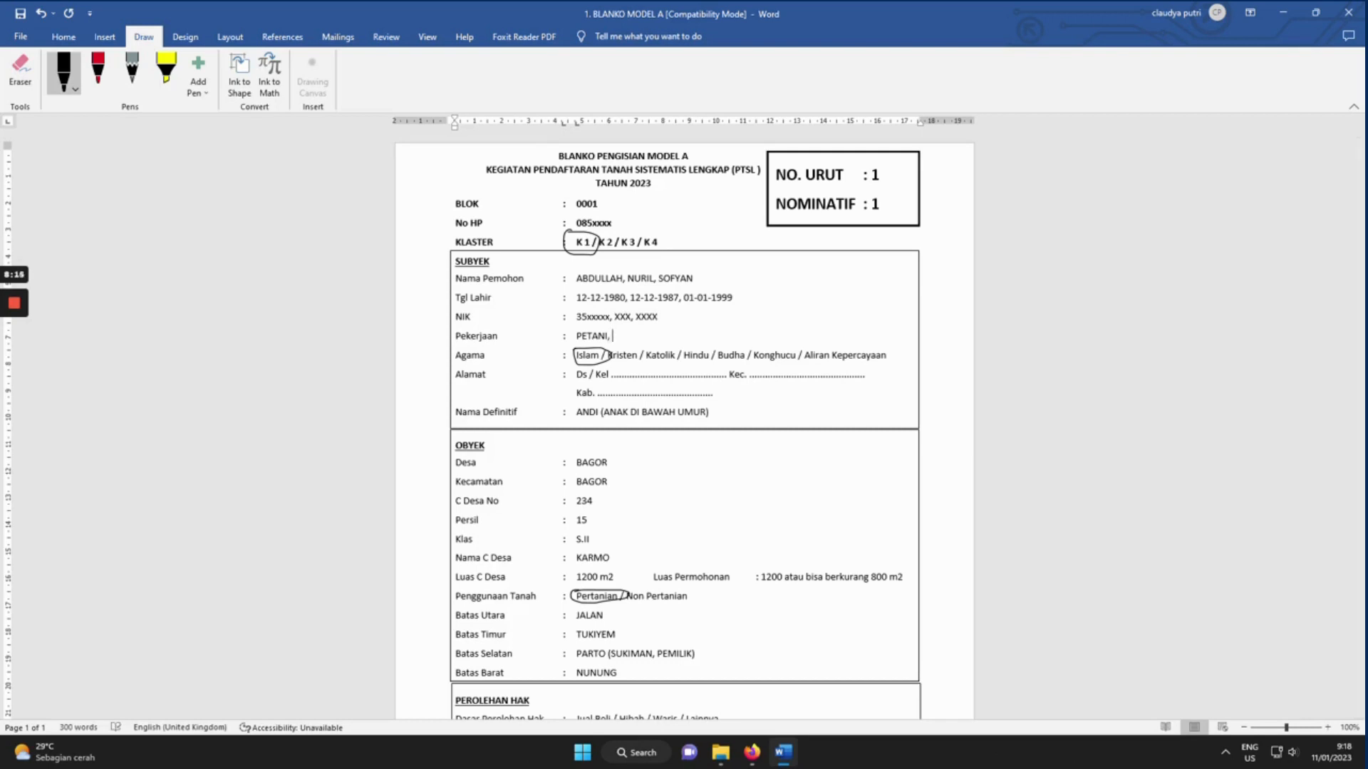
pyautogui.write('ibu rumah tangga, karyawan')
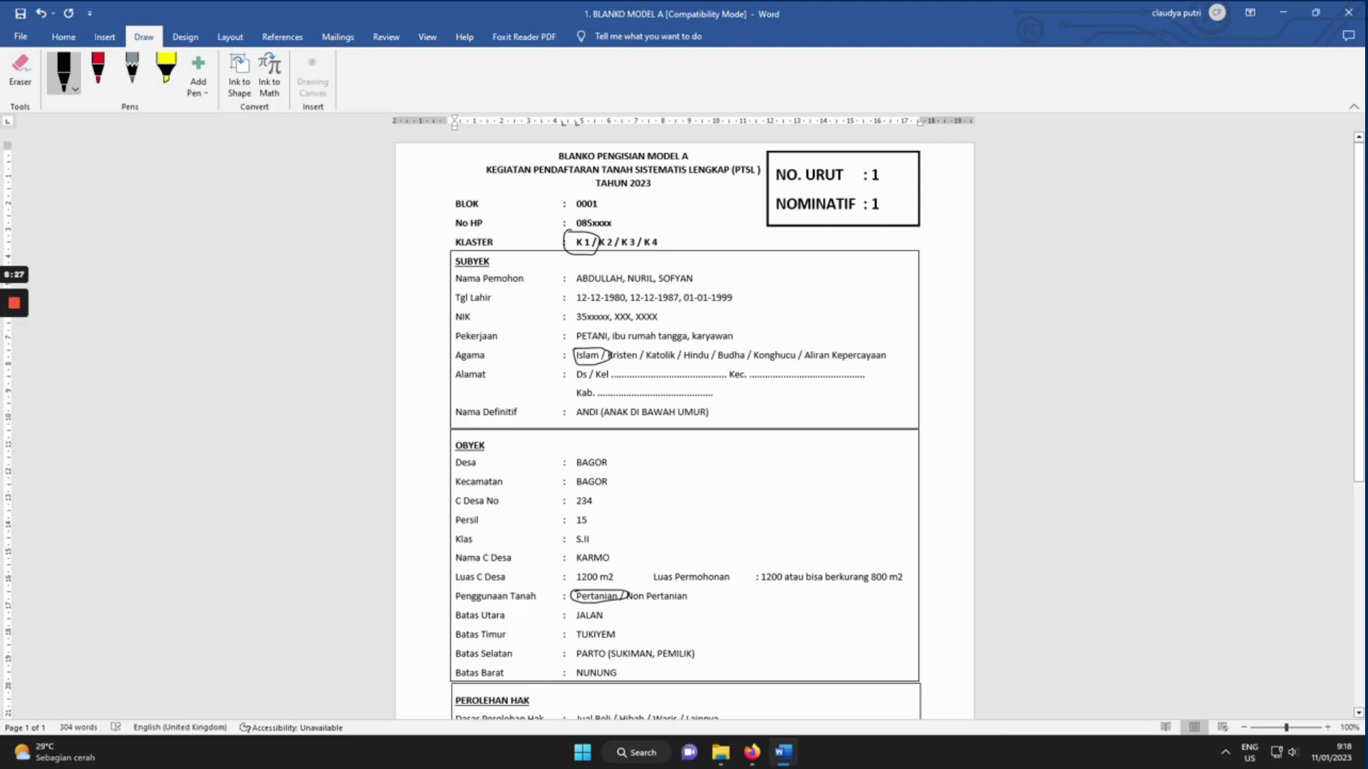
# Replace Nama Definitif with the three applicant names from Nama Pemohon.
pyautogui.moveTo(709, 413); pyautogui.dragTo(577, 414)
pyautogui.press('BackSpace')
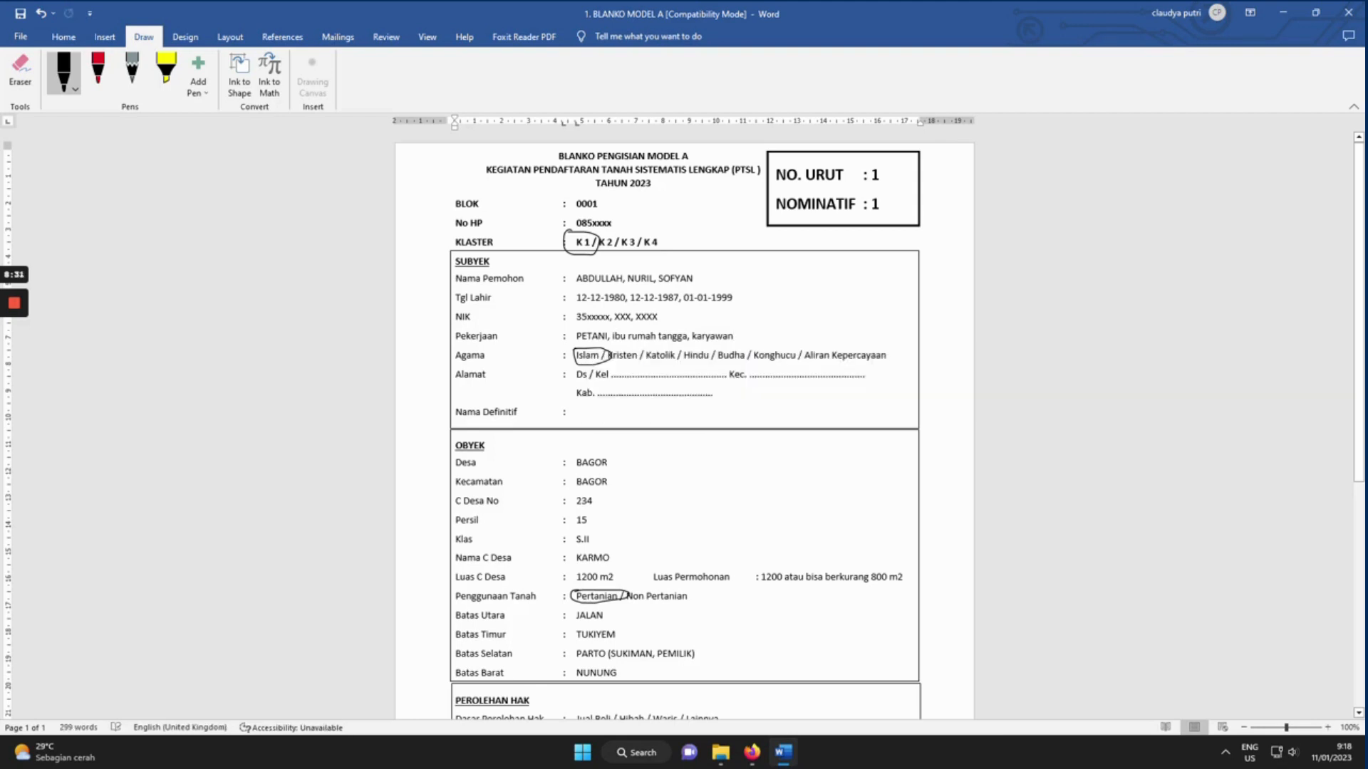
pyautogui.moveTo(693, 279); pyautogui.dragTo(577, 279)
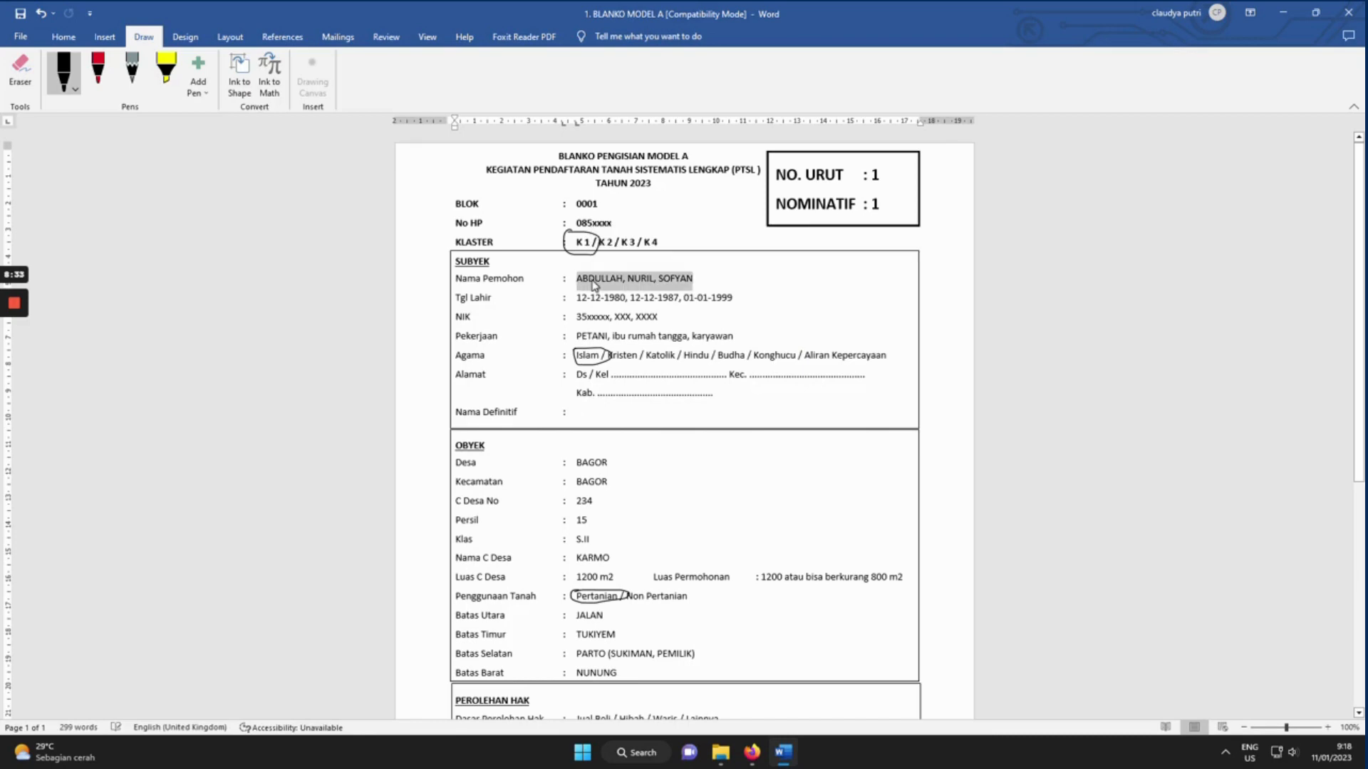
pyautogui.click(578, 413)
pyautogui.hotkey('ctrl', 'v')
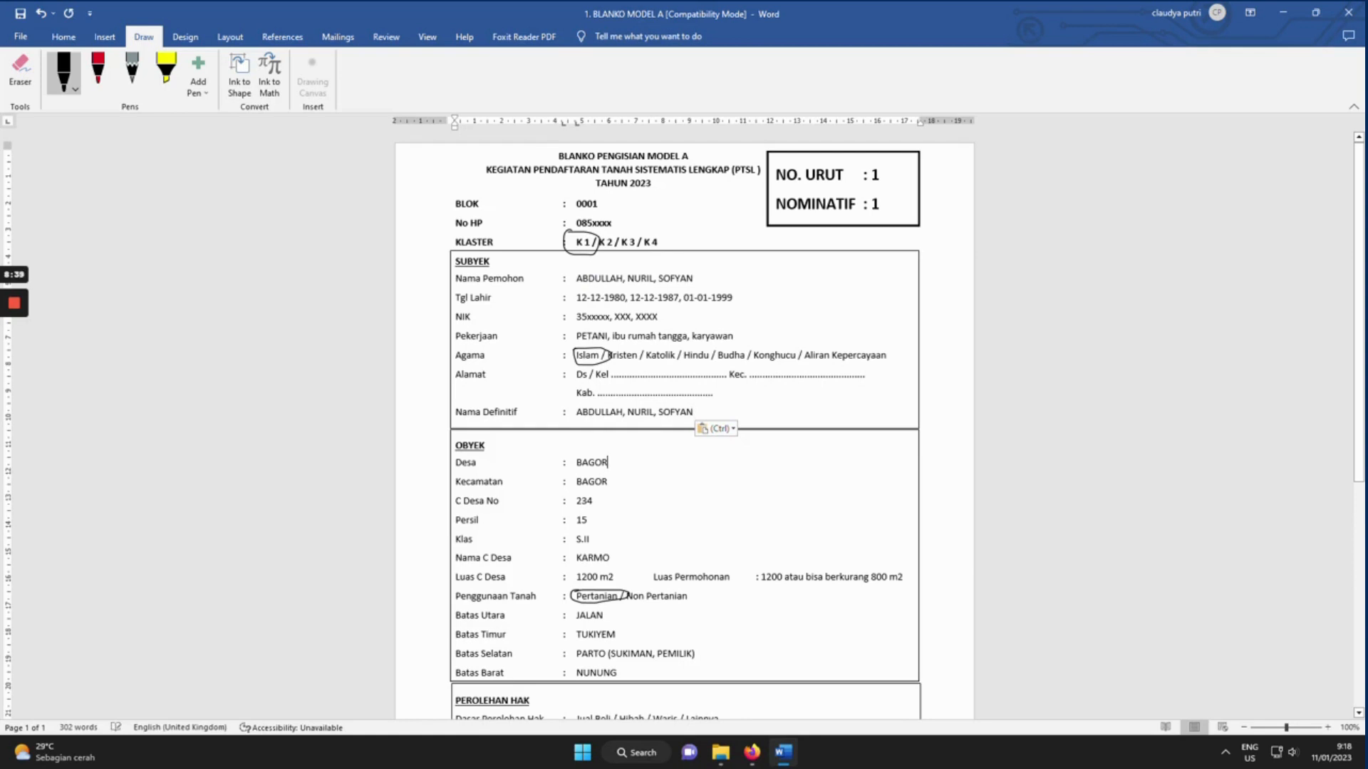
# Add the note (tidak dipecah) after the Nama Pemohon names.
pyautogui.scroll(-6, 608, 189)
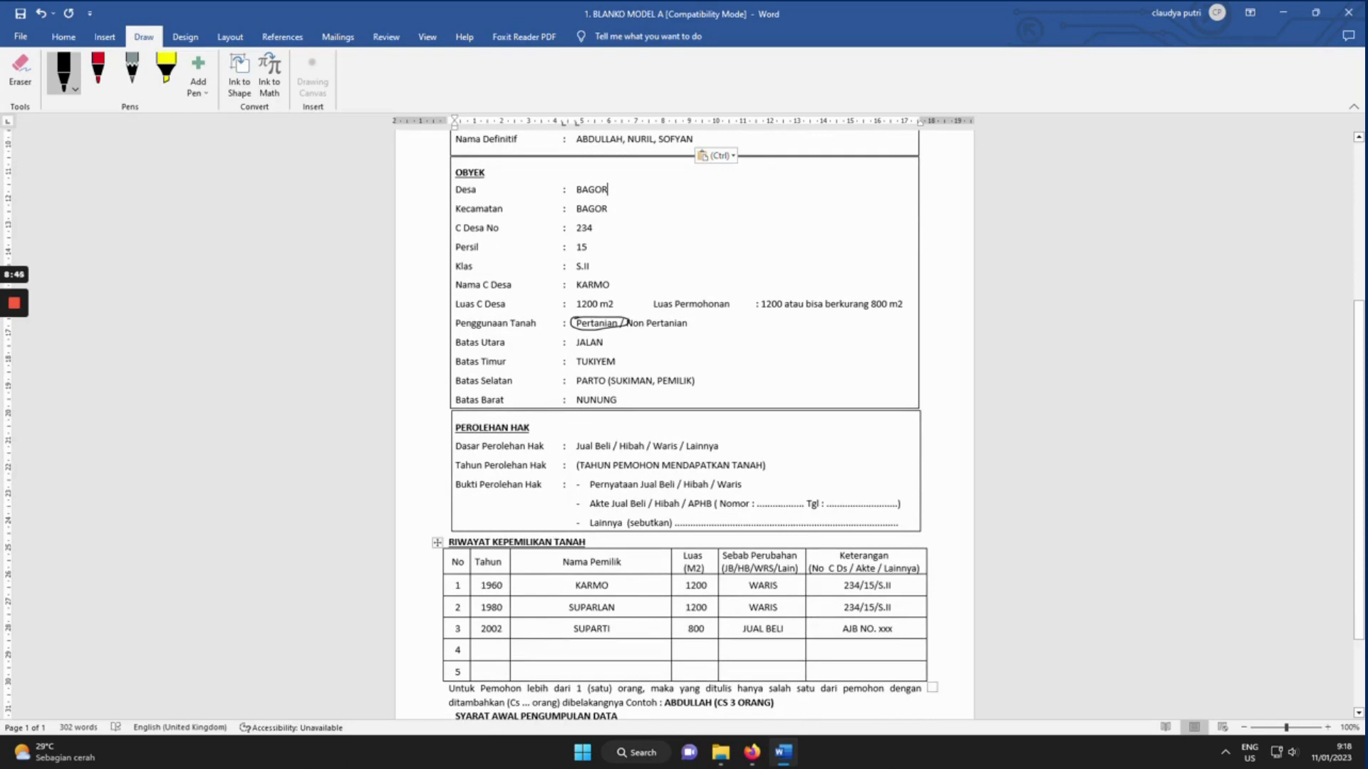
pyautogui.scroll(-3, 684, 427)
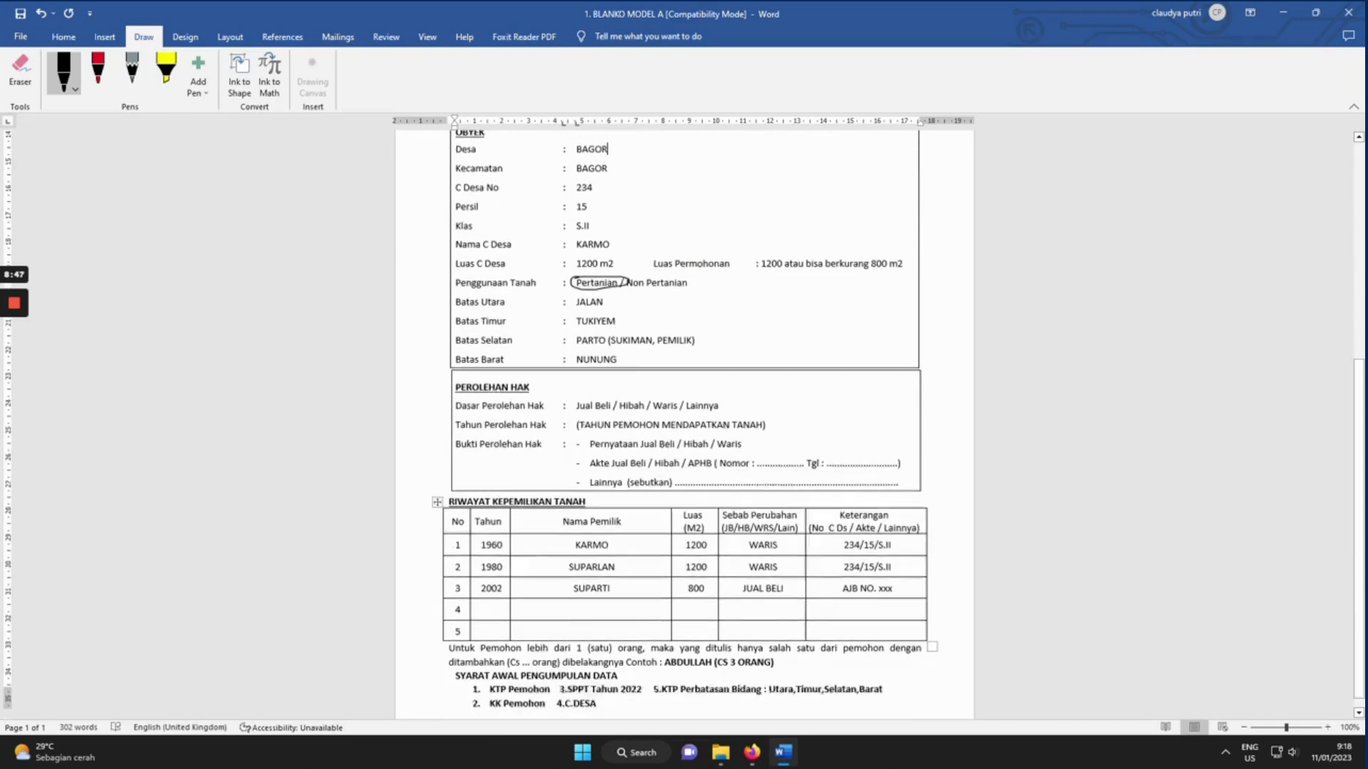
pyautogui.scroll(8, 684, 427)
pyautogui.scroll(1, 684, 427)
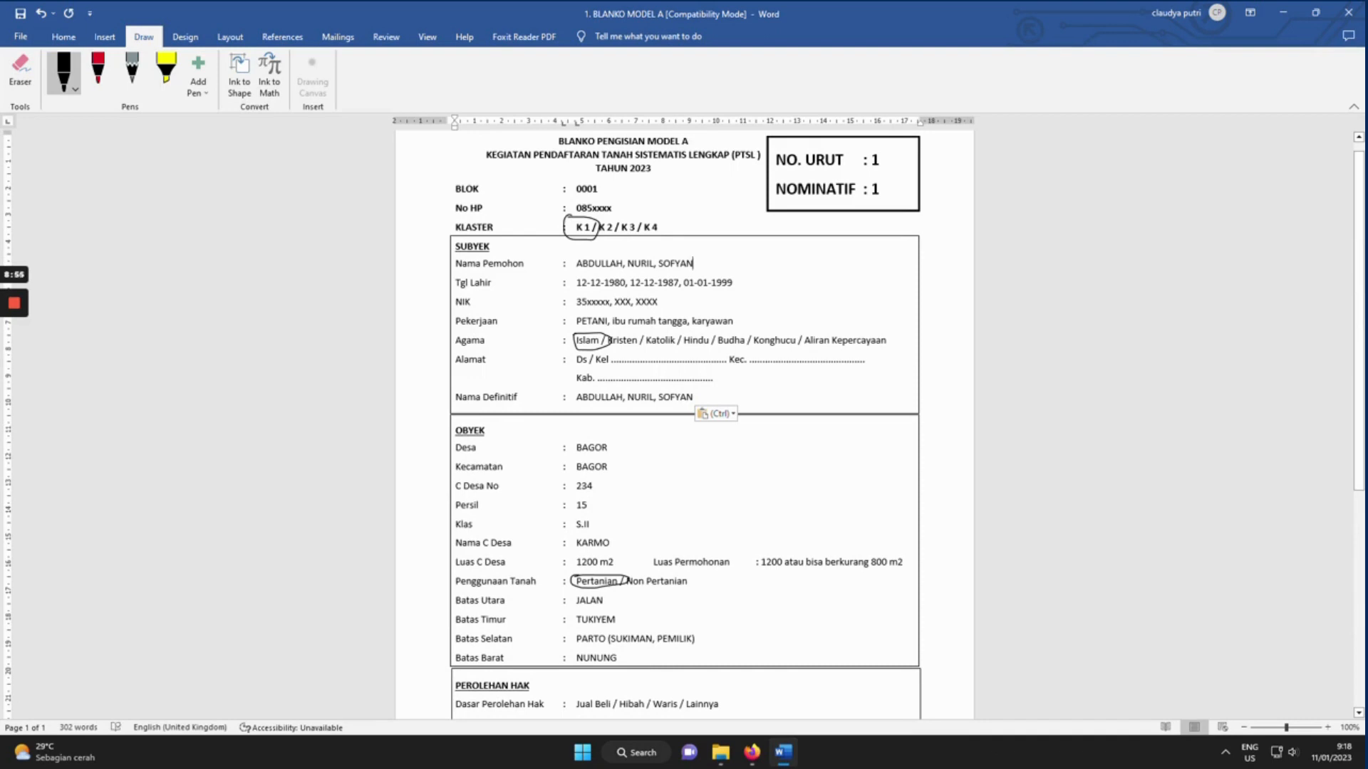
pyautogui.click(693, 264)
pyautogui.write('(tidak')
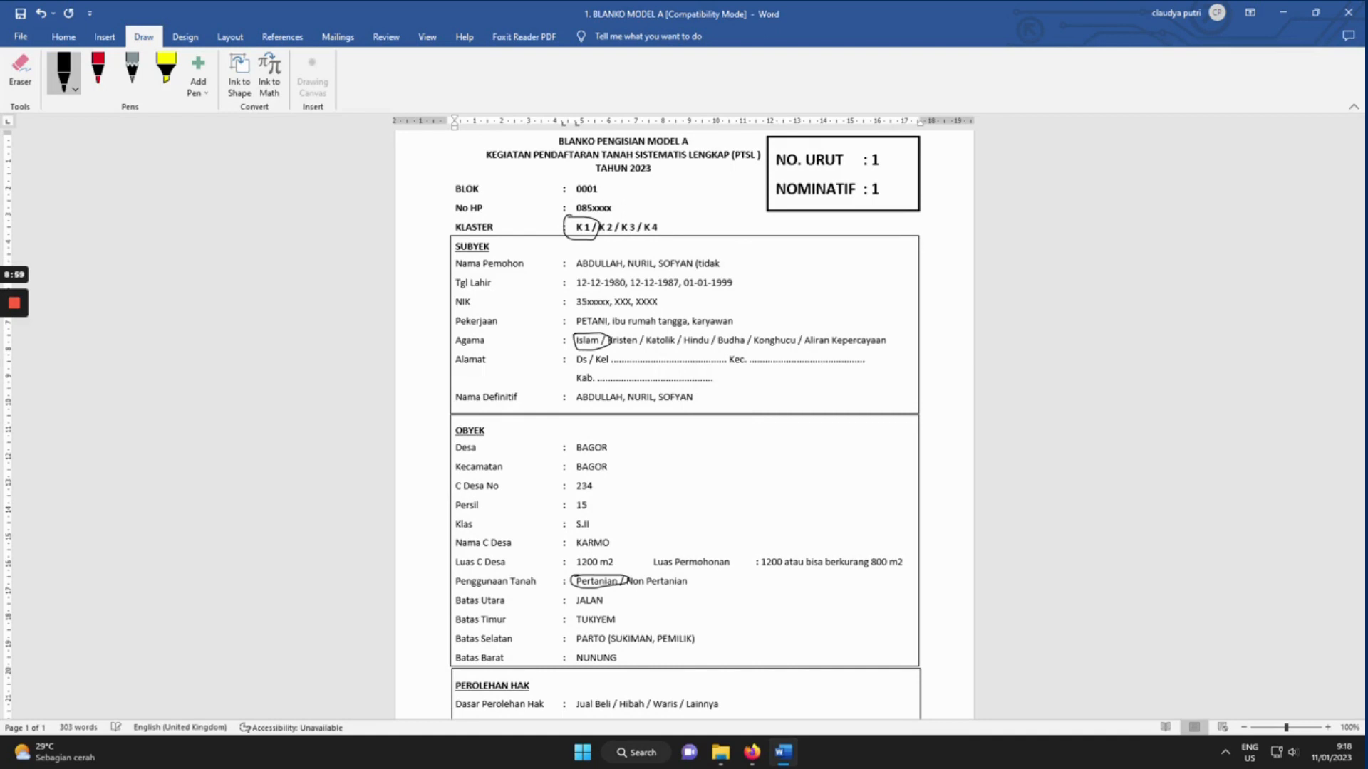
pyautogui.write(' dipecah)')
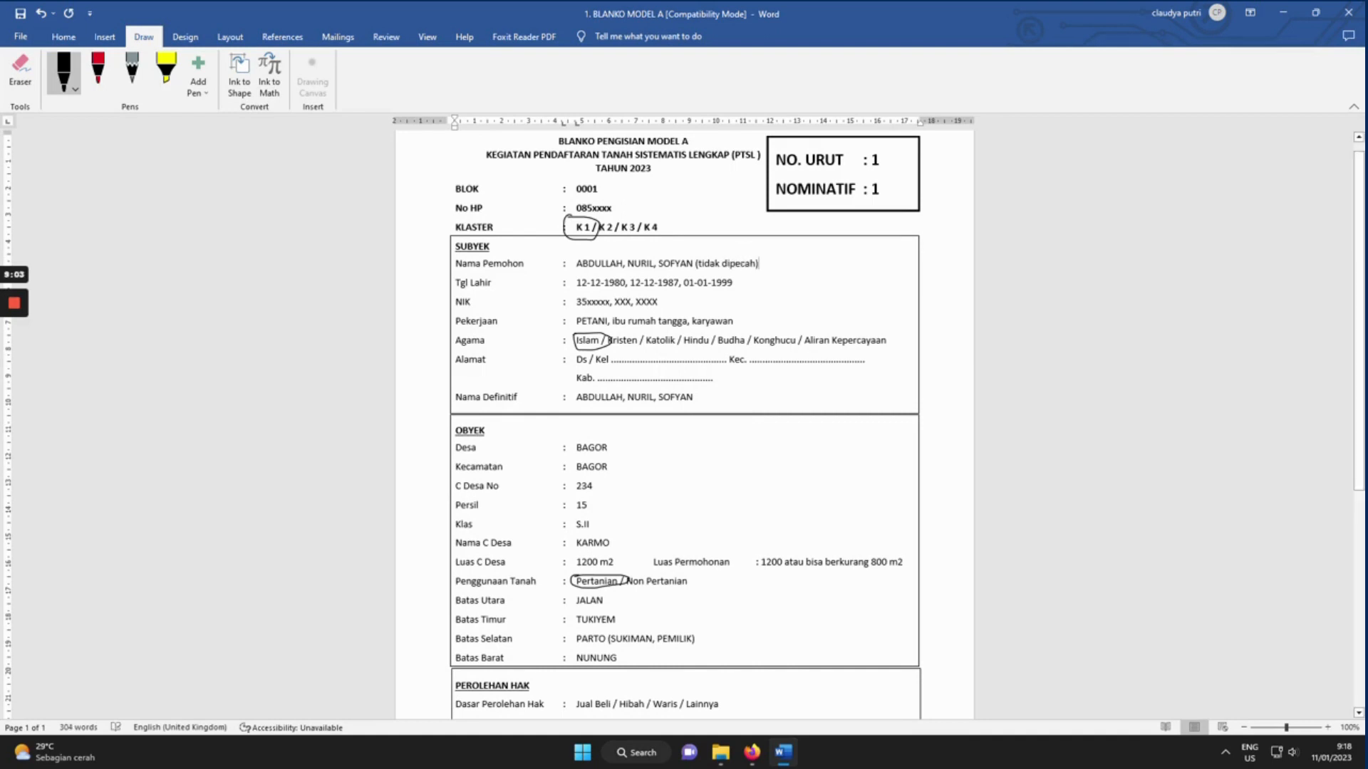
# Replace the Nama Pemohon entry with 'jika di pecah maka satu persatu blankonya' and one applicant's name beneath.
pyautogui.hotkey('shift', 'Home')
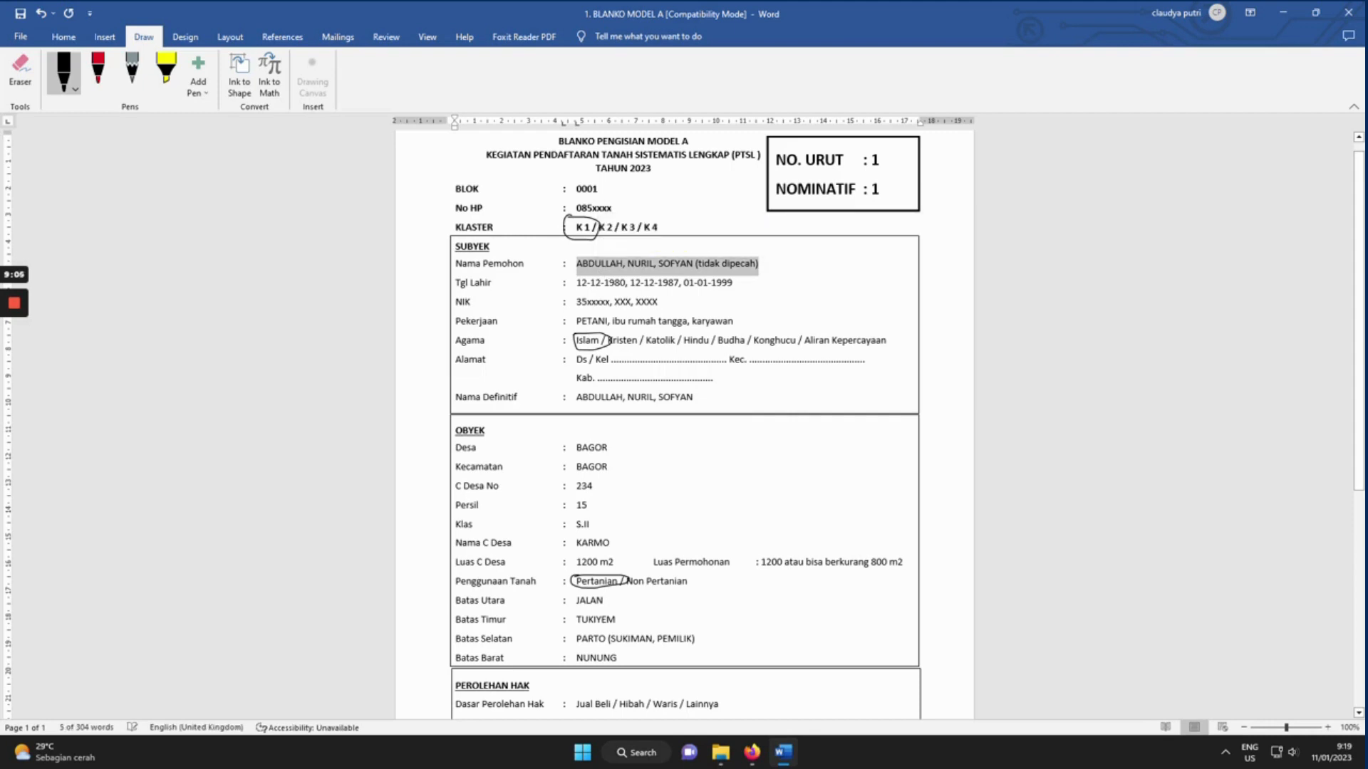
pyautogui.press('BackSpace')
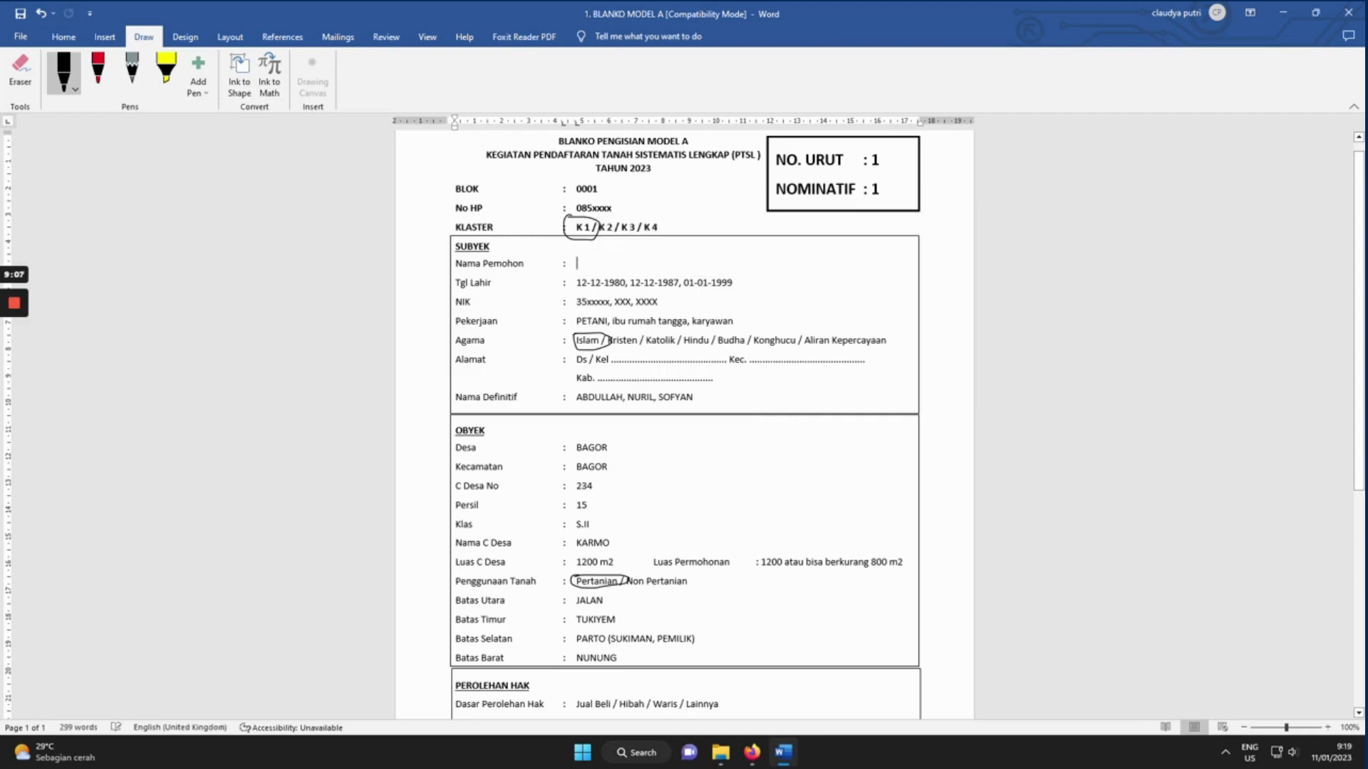
pyautogui.write('jika di pecah')
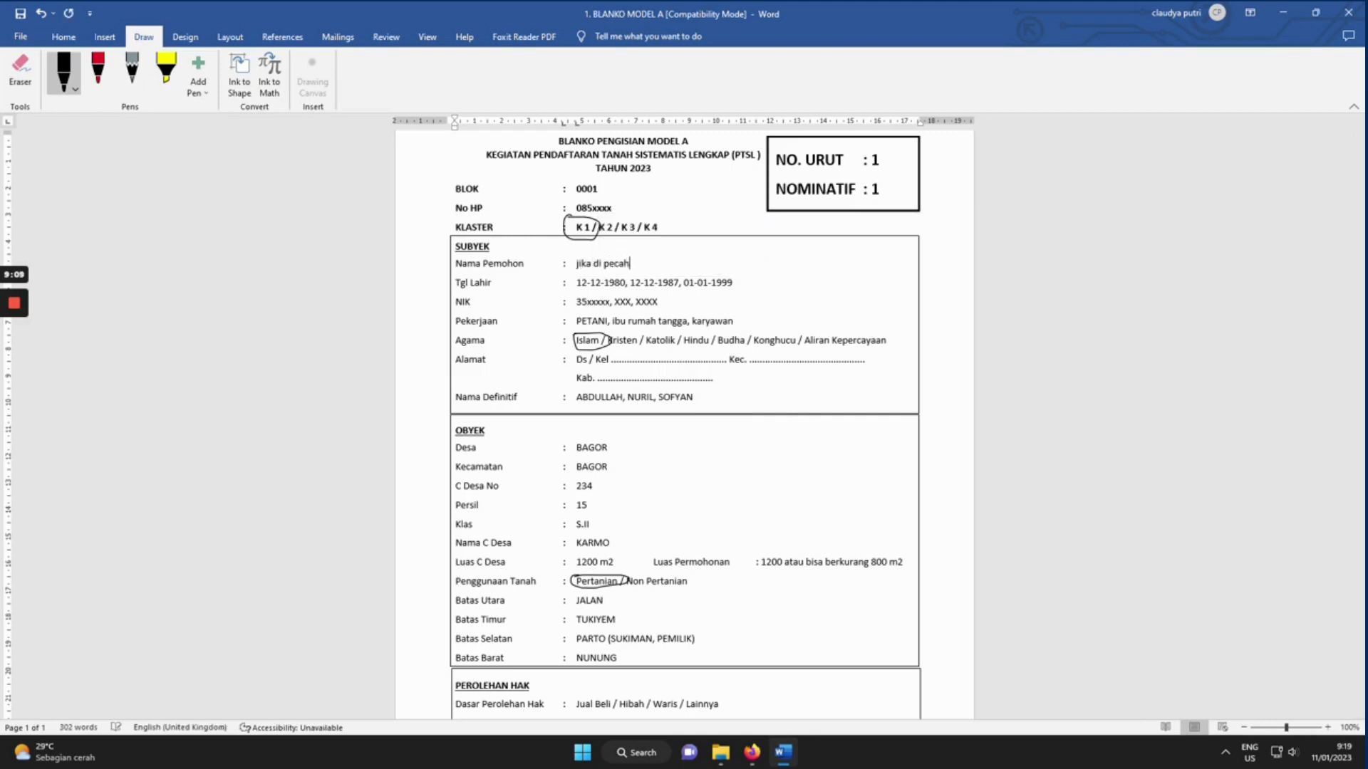
pyautogui.write(' maka satu persatu')
pyautogui.write('blankonya')
pyautogui.press('Return')
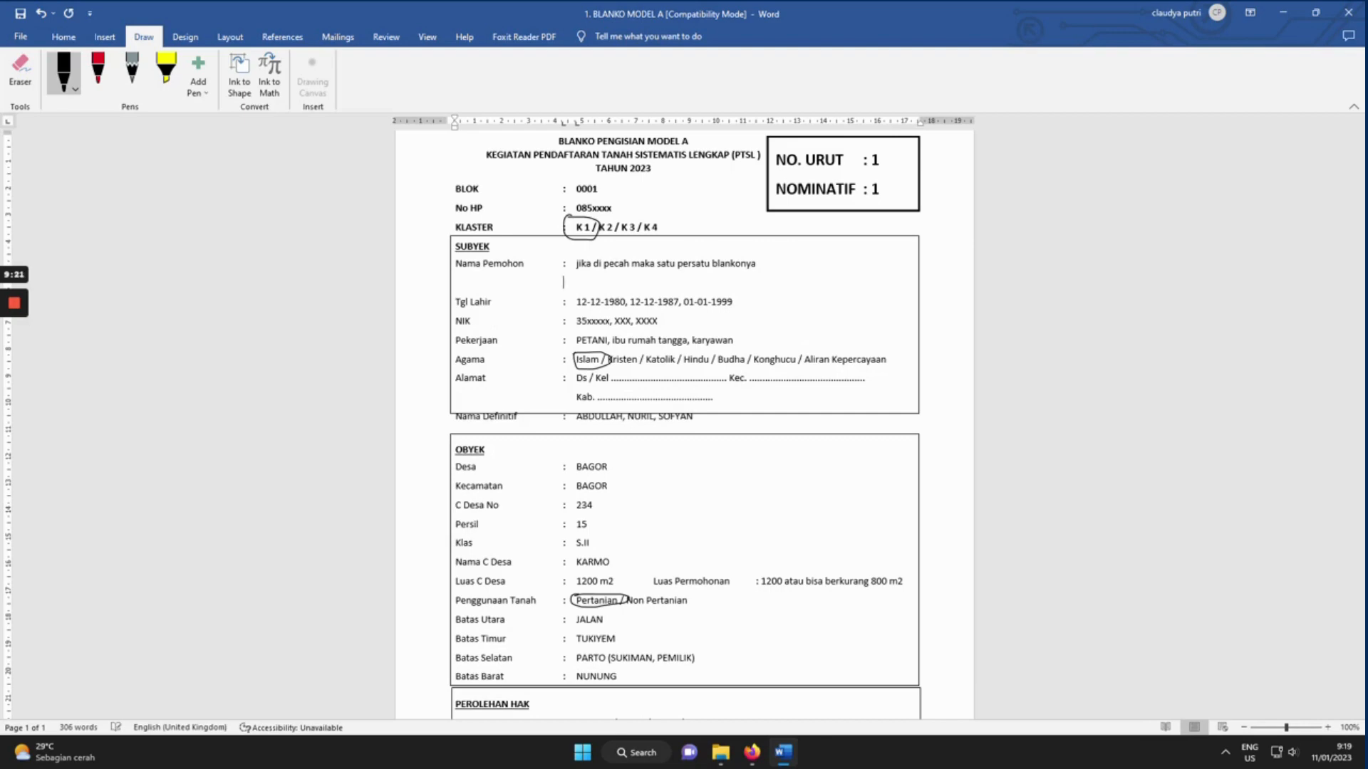
pyautogui.press('Tab')
pyautogui.write('ANDI')
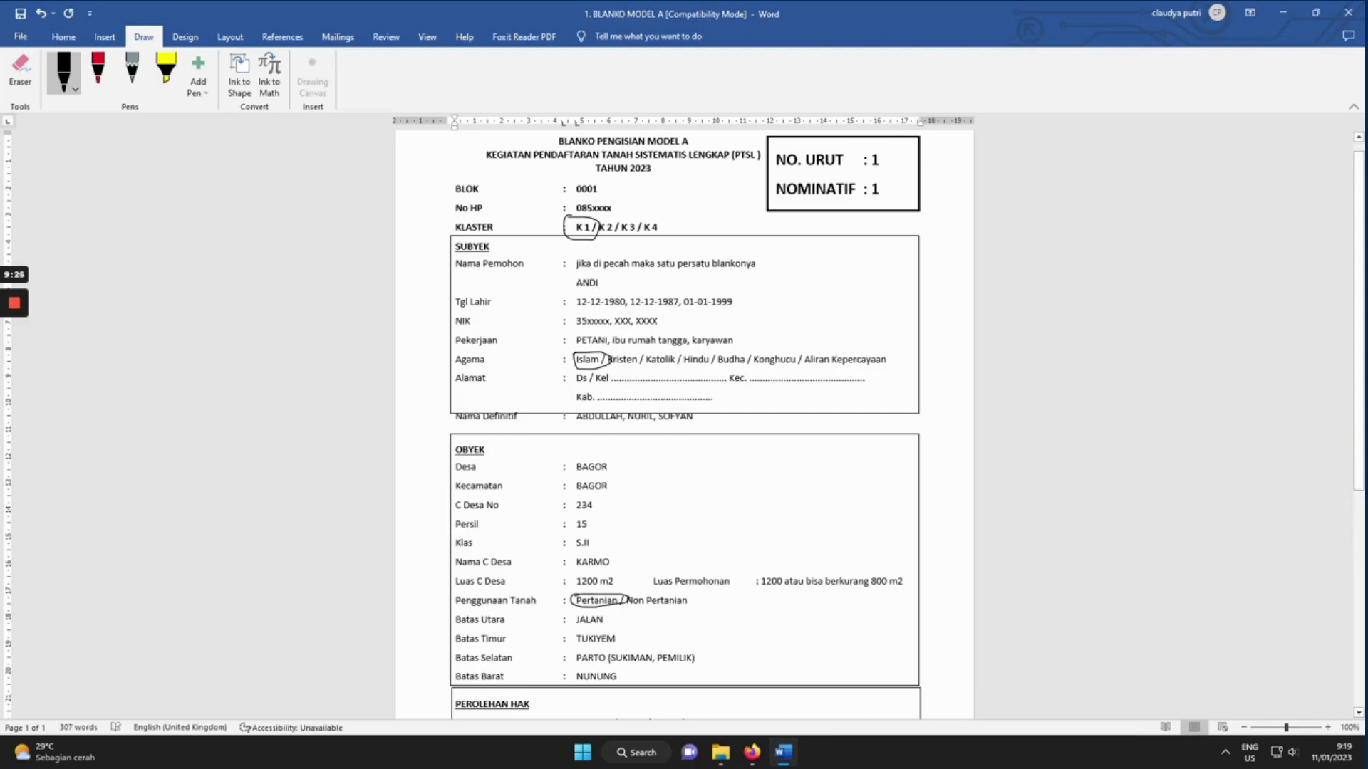
# Delete the two extra birth dates so Tgl Lahir keeps only 12-12-1980.
pyautogui.moveTo(733, 302); pyautogui.dragTo(625, 302)
pyautogui.press('BackSpace')
pyautogui.scroll(1, 684, 425)
pyautogui.hotkey('ctrl', 'a')
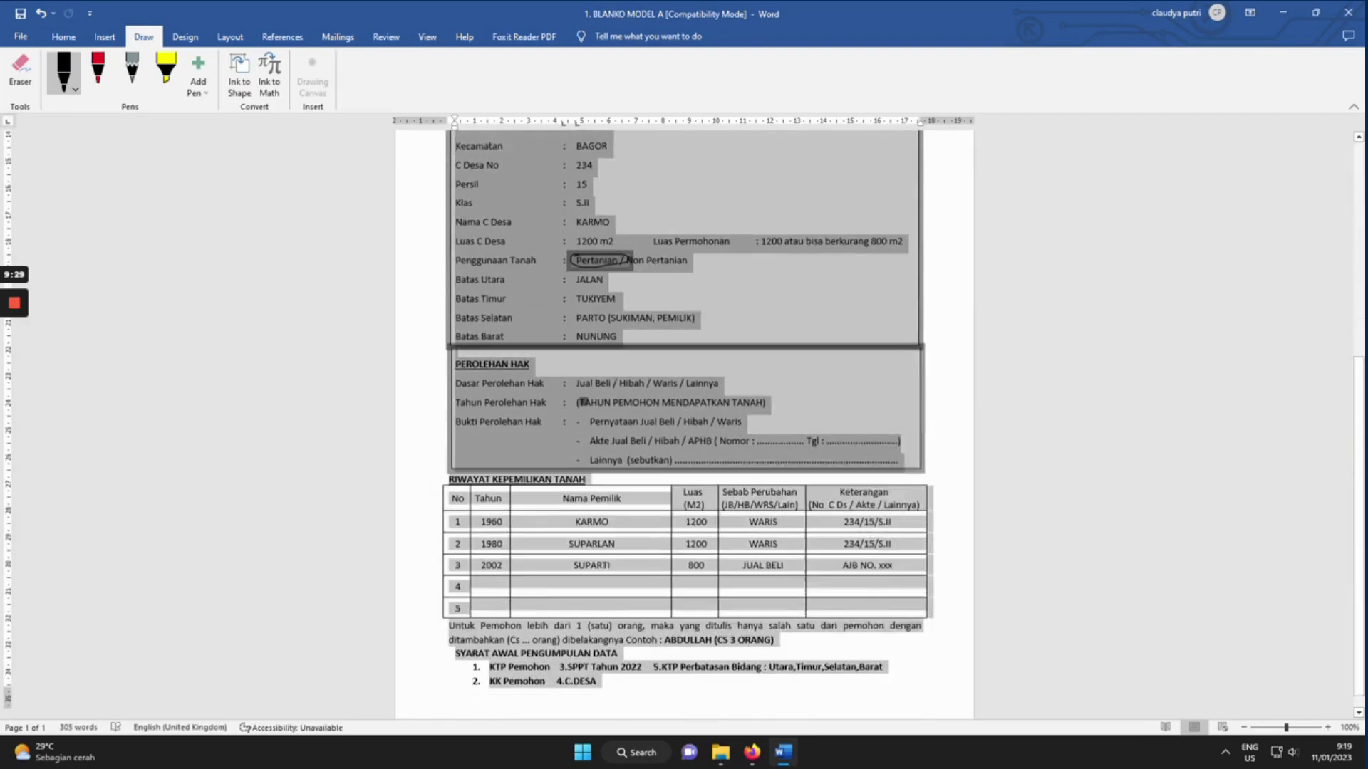
pyautogui.press('Right')
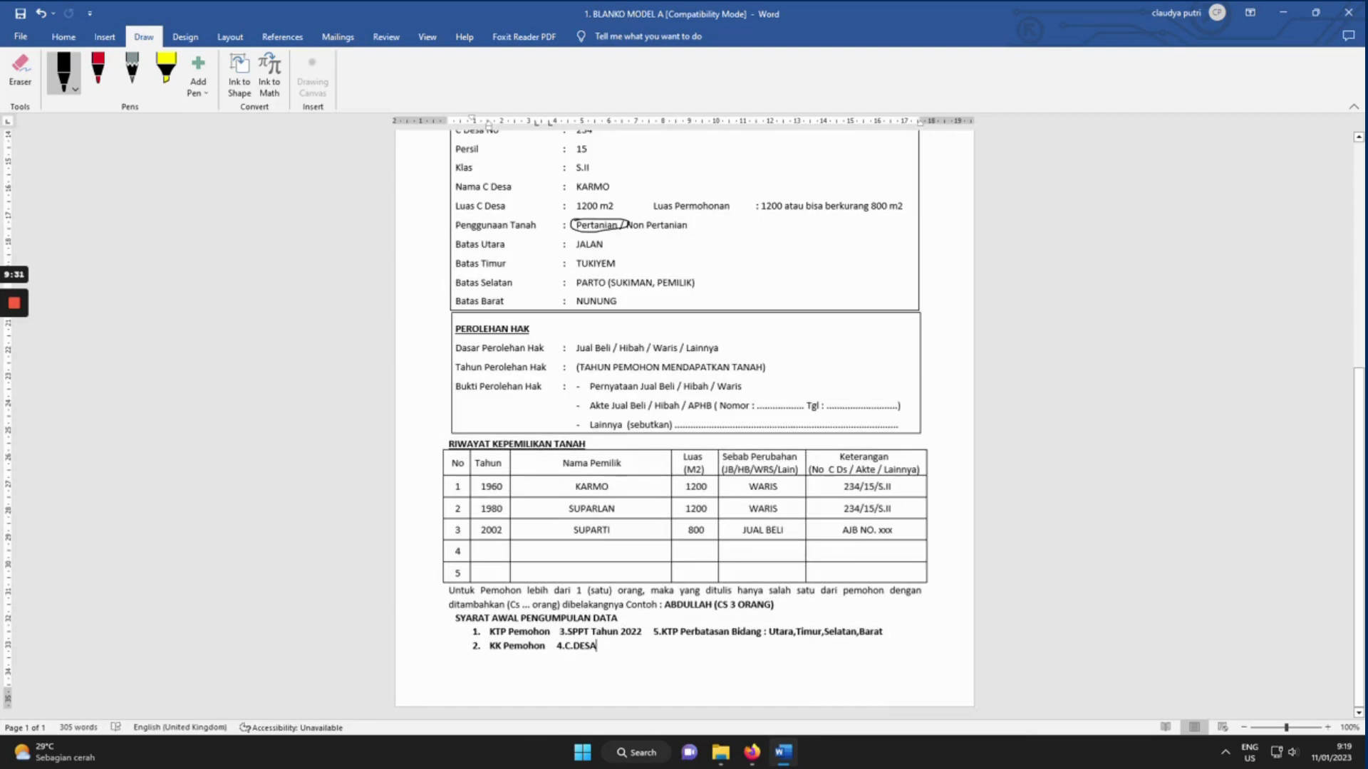
# Add a blank page 2, paste the form copy, and replace the applicant name with another applicant's.
pyautogui.click(104, 36)
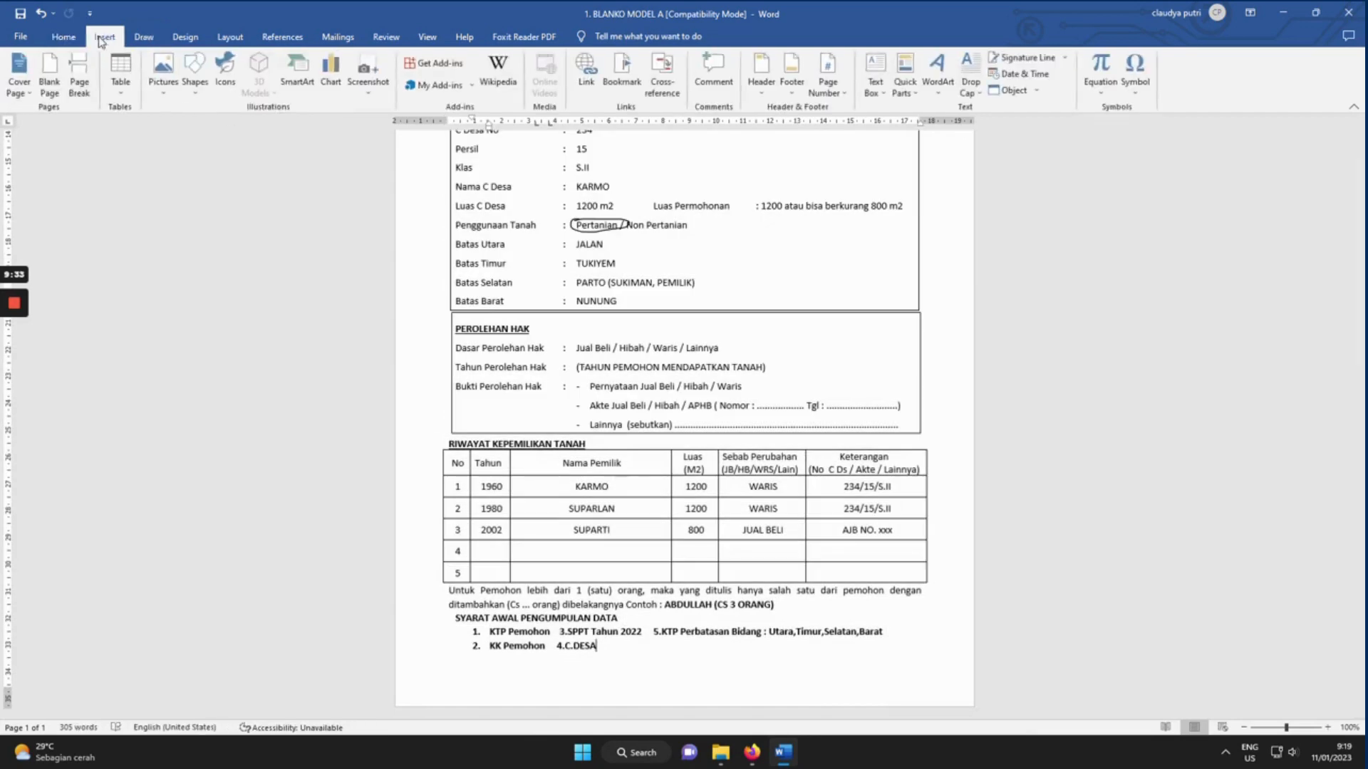
pyautogui.click(79, 79)
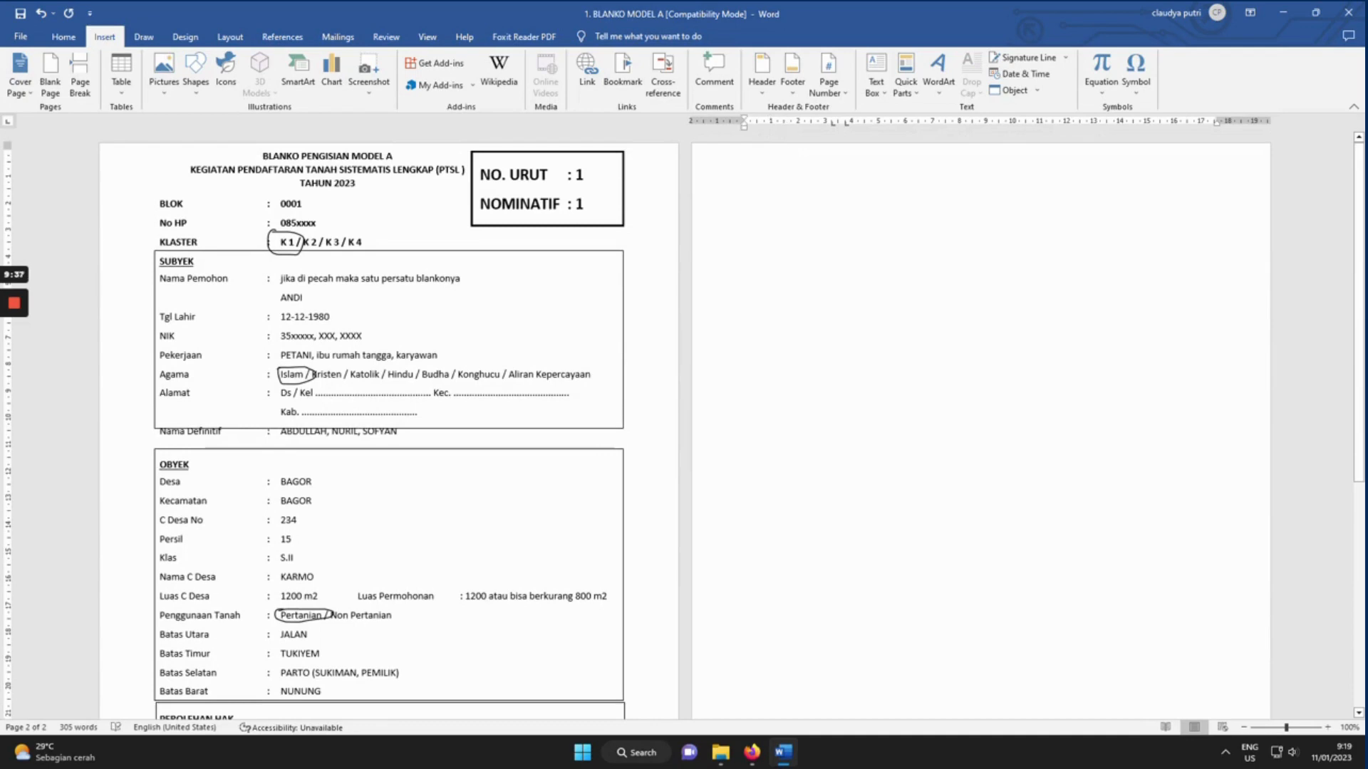
pyautogui.hotkey('ctrl', 'v')
pyautogui.scroll(5, 684, 421)
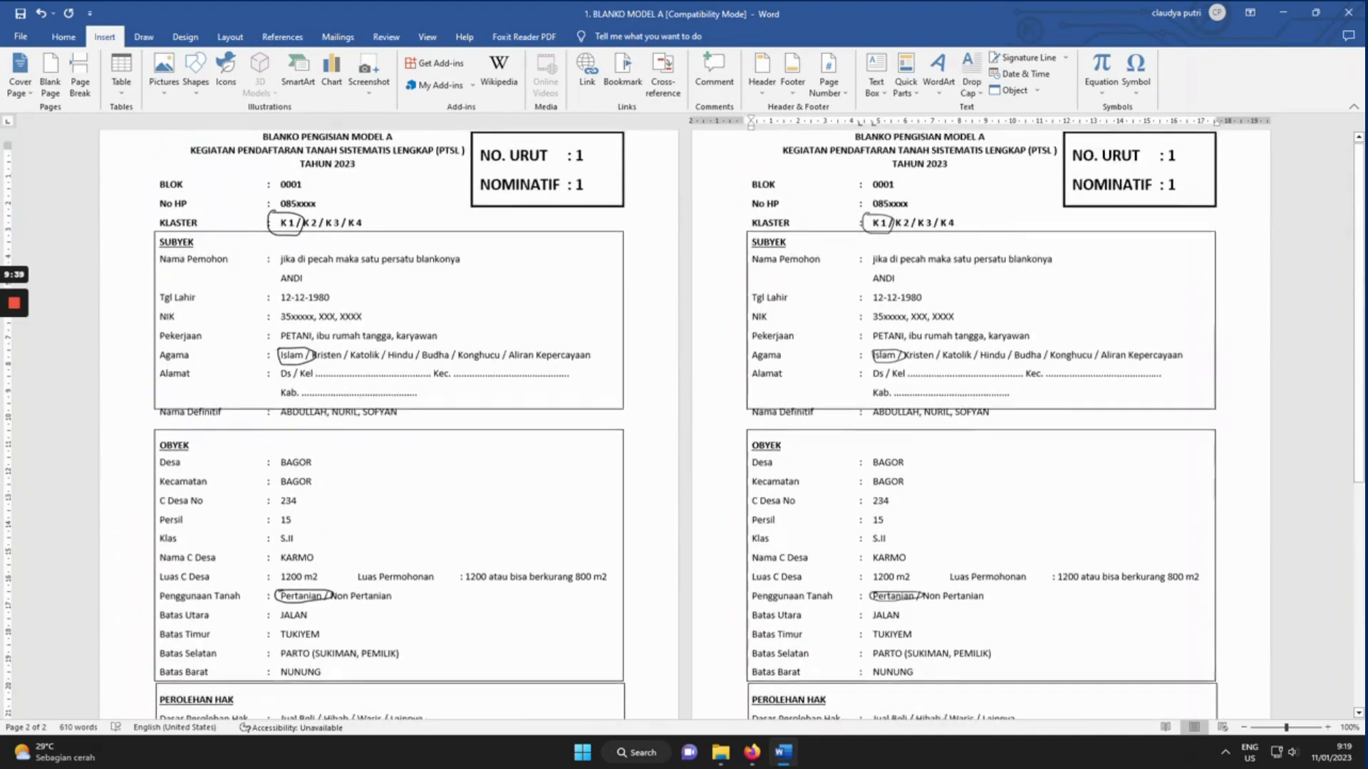
pyautogui.moveTo(895, 297); pyautogui.dragTo(872, 298)
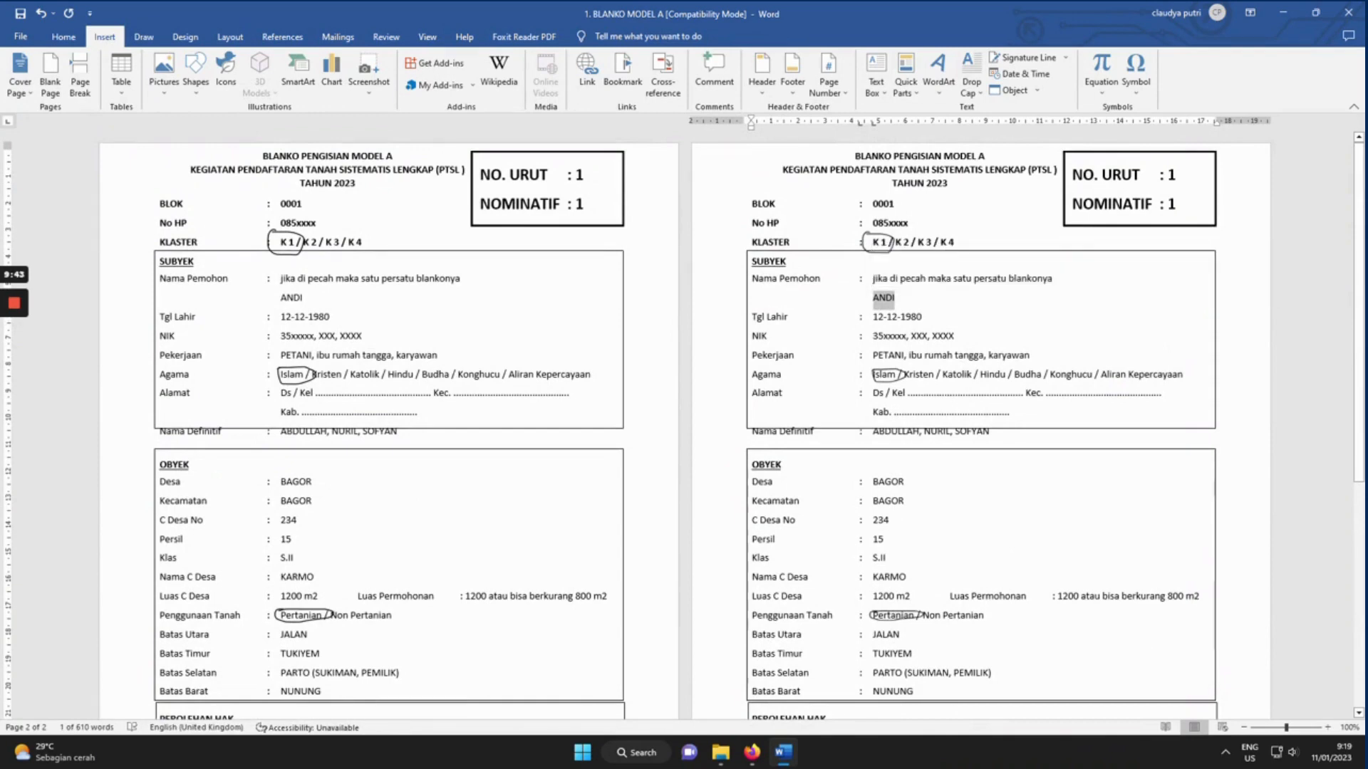
pyautogui.write('ten')
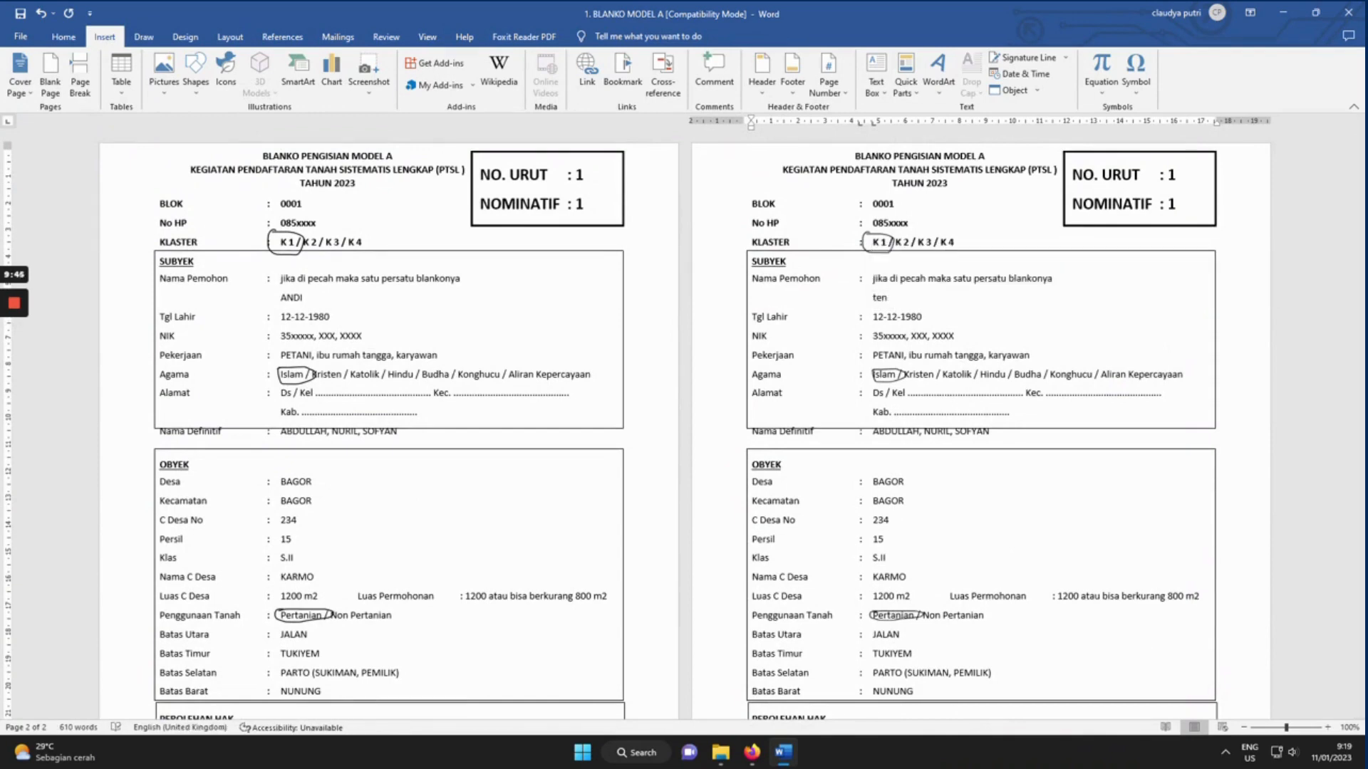
pyautogui.press('BackSpace')
pyautogui.press('BackSpace')
pyautogui.press('BackSpace')
pyautogui.write('TENI')
# Change the NO. URUT and NOMINATIF numbers on page 2 from 1 to 2.
pyautogui.click(1174, 174)
pyautogui.press('BackSpace')
pyautogui.write('2')
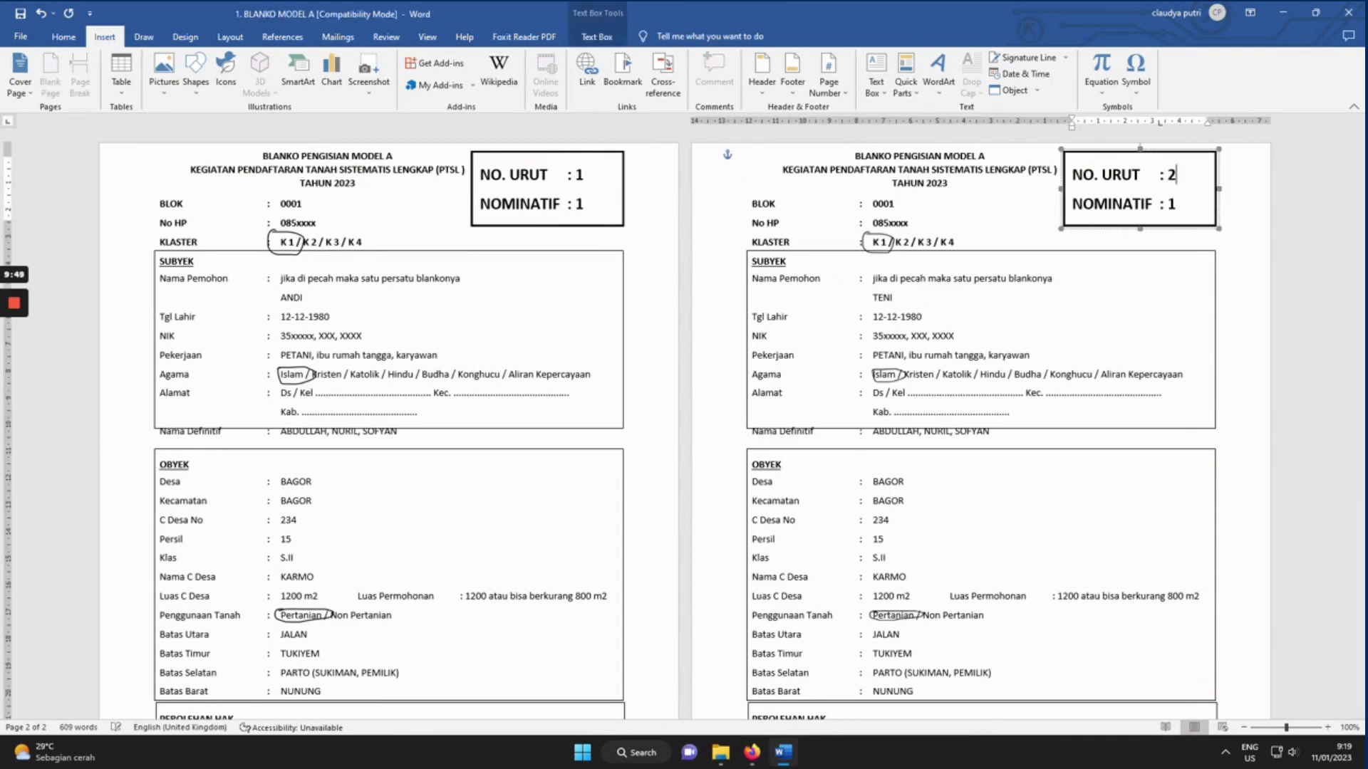
pyautogui.click(1176, 204)
pyautogui.press('BackSpace')
pyautogui.write('2')
pyautogui.click(1053, 278)
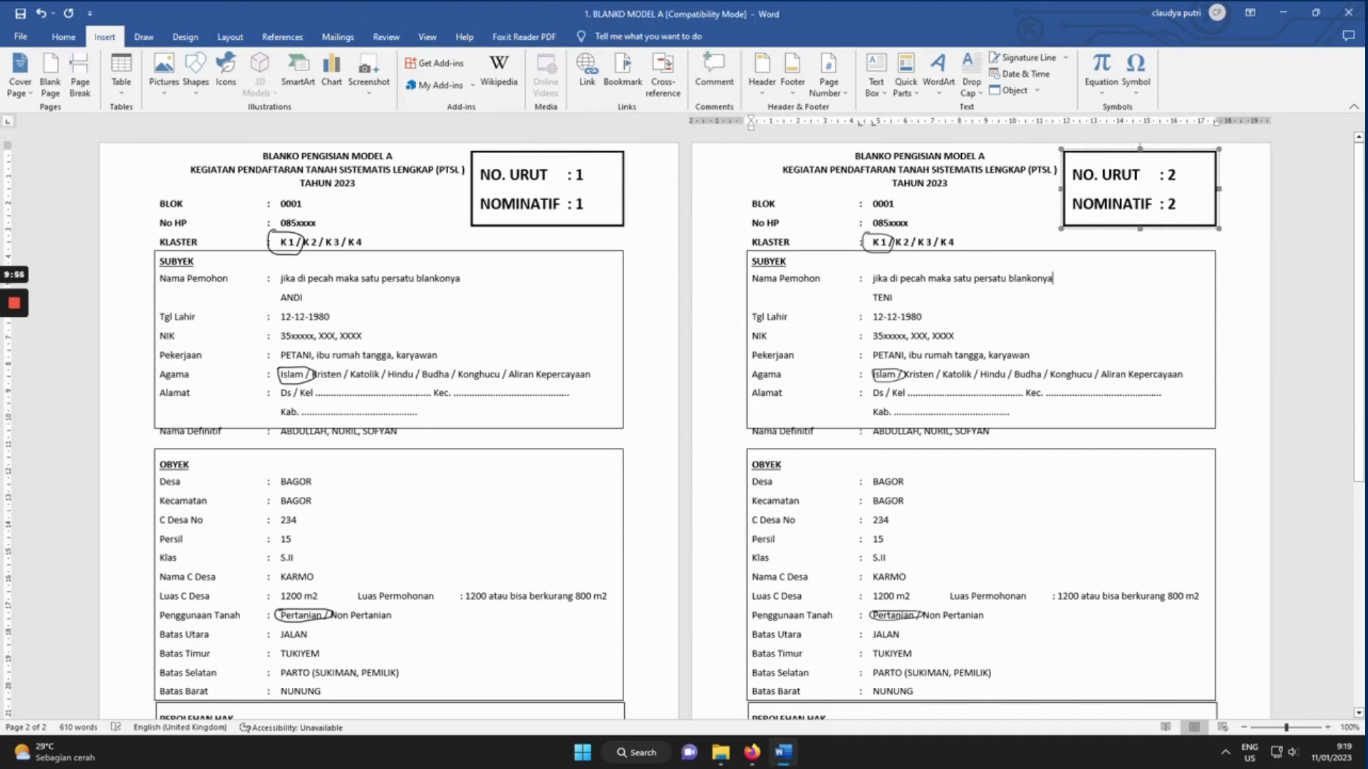
# Open the 1. NOMINATIF workbook from File Explorer's PTSL 2023 folder in Excel.
pyautogui.moveTo(15, 308)
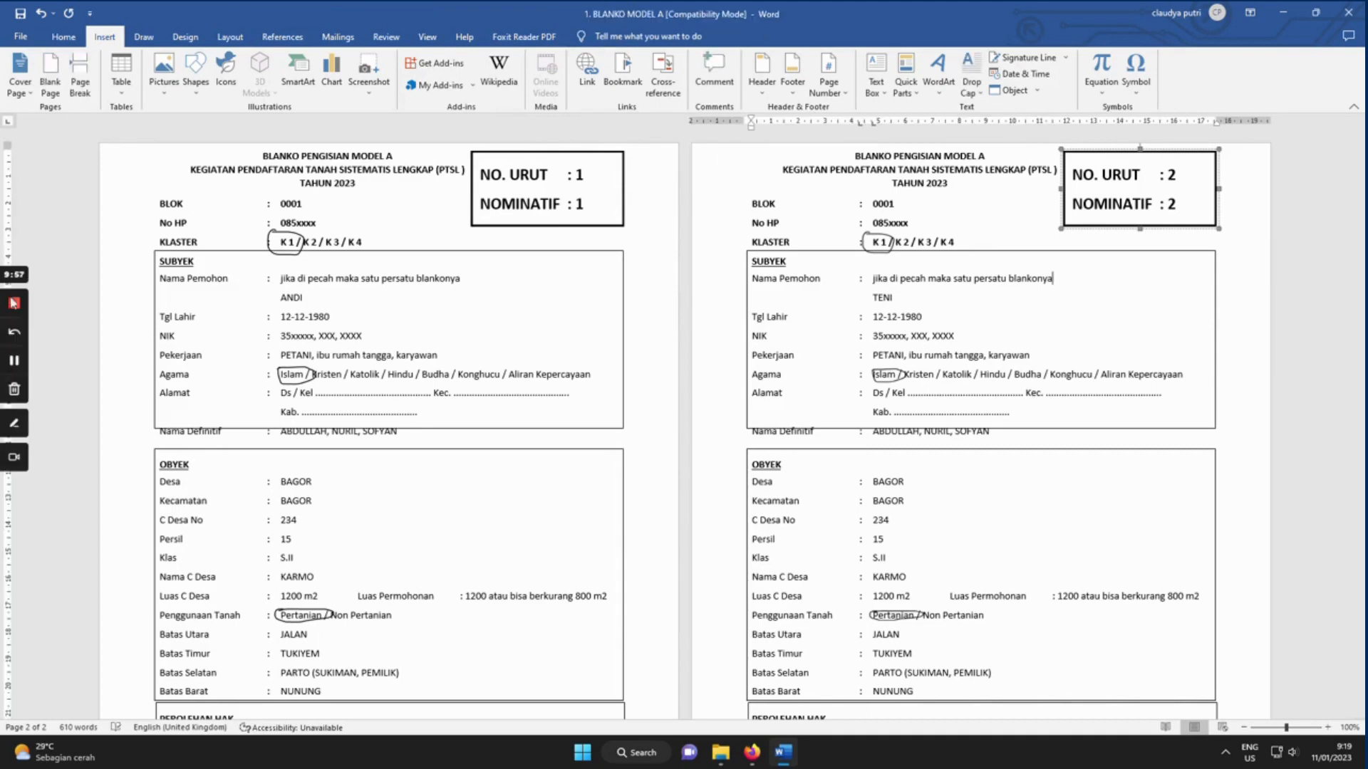
pyautogui.click(14, 308)
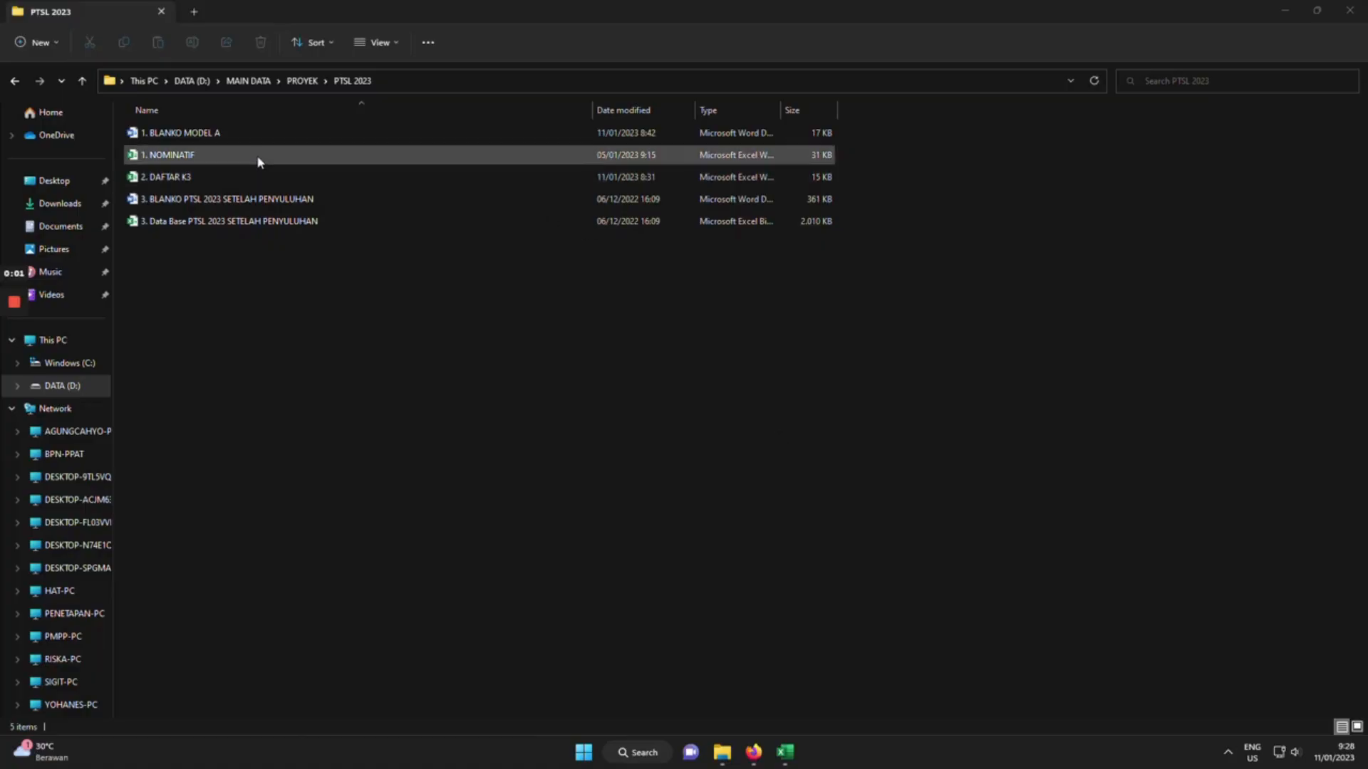
pyautogui.click(259, 161)
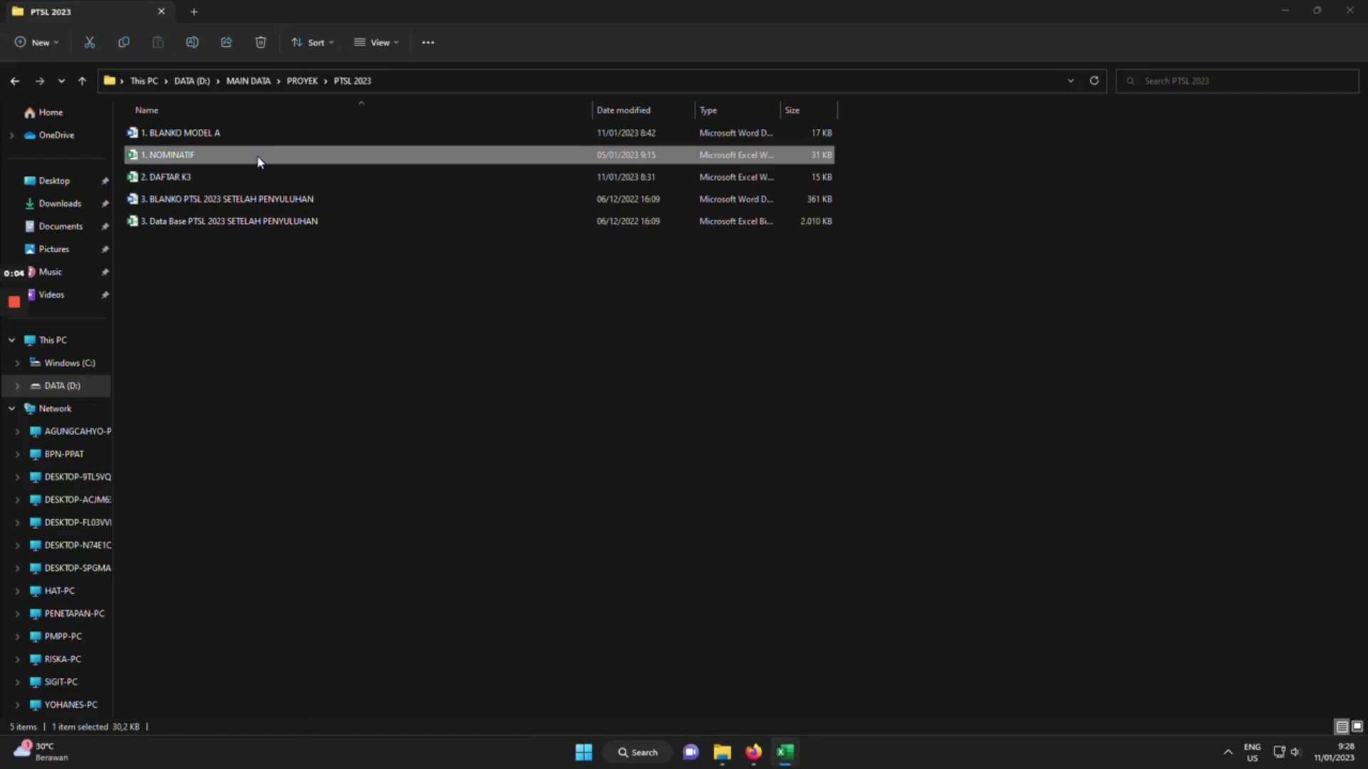
pyautogui.doubleClick(258, 161)
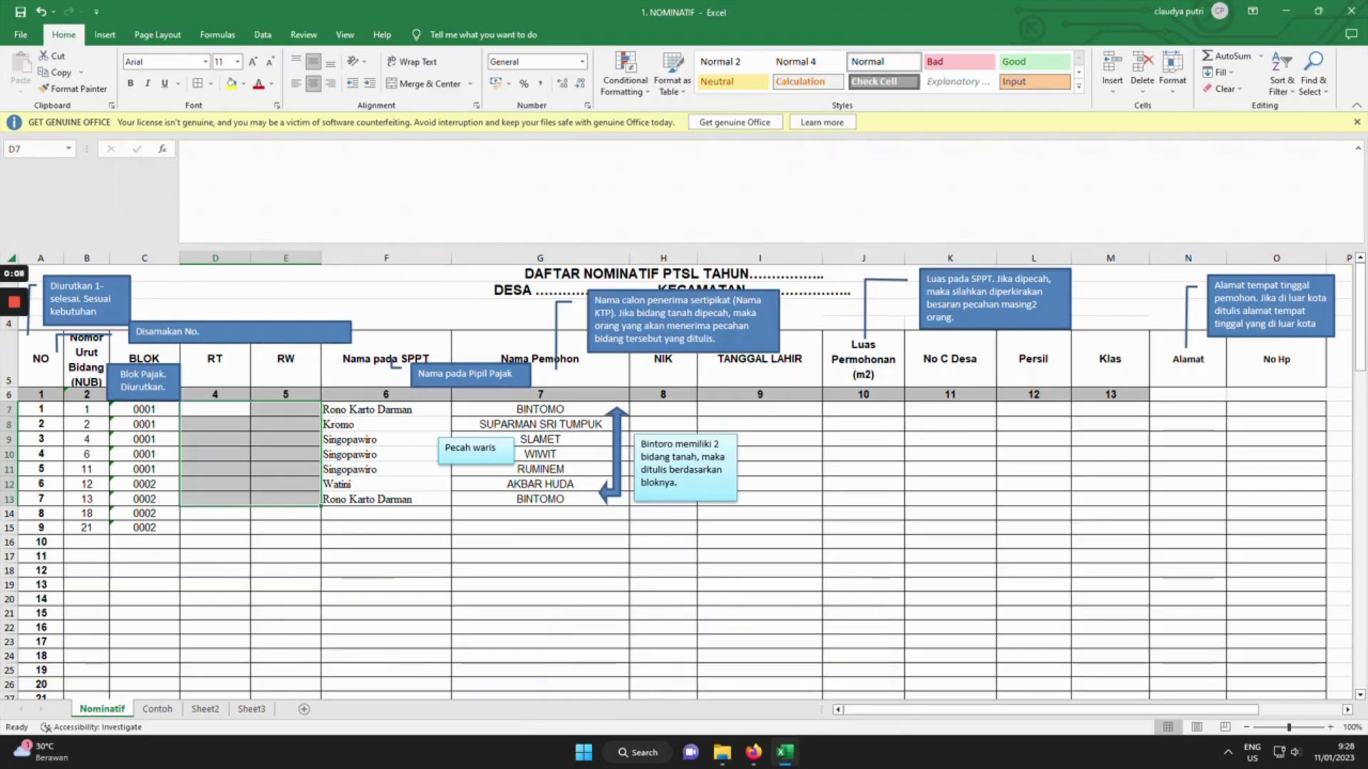
# Fill the NO column down from the 111, 112 pattern to reach 256 at row 262.
pyautogui.click(531, 291)
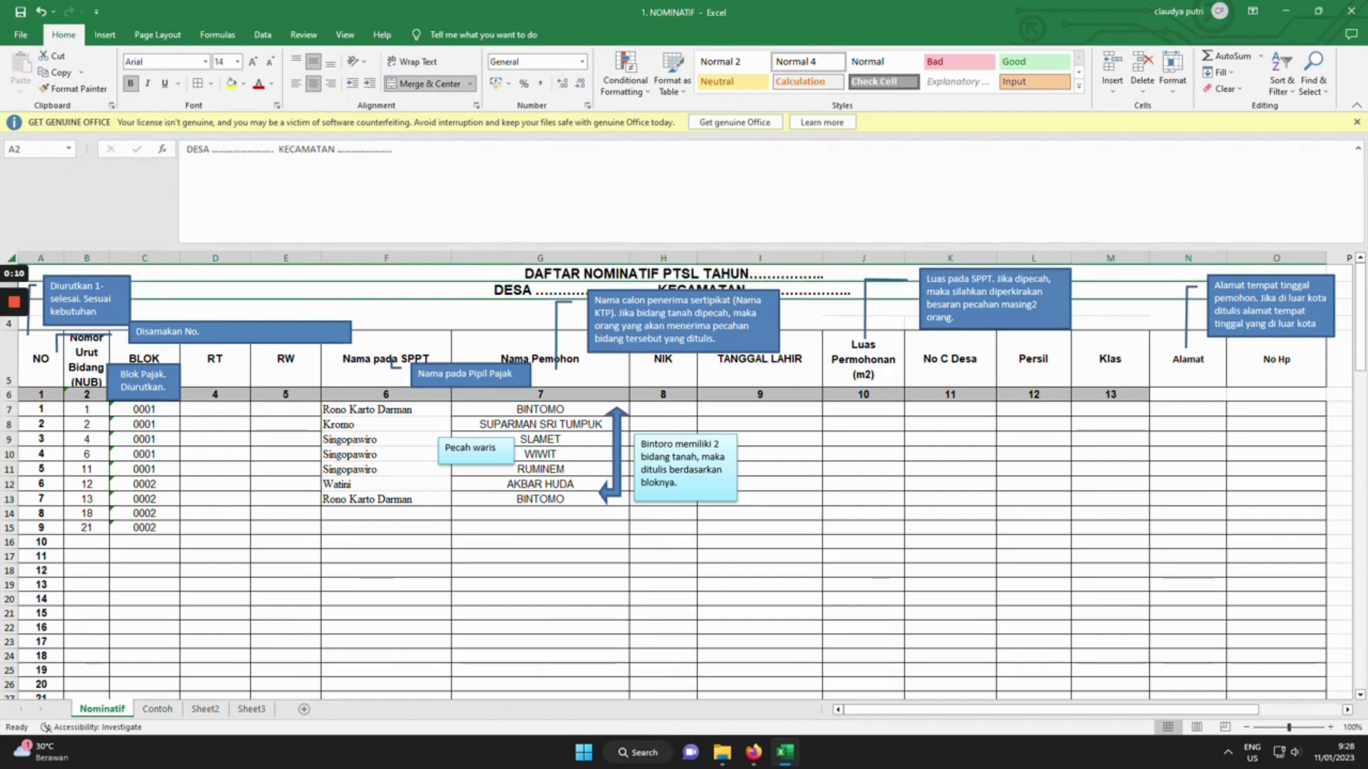
pyautogui.click(43, 395)
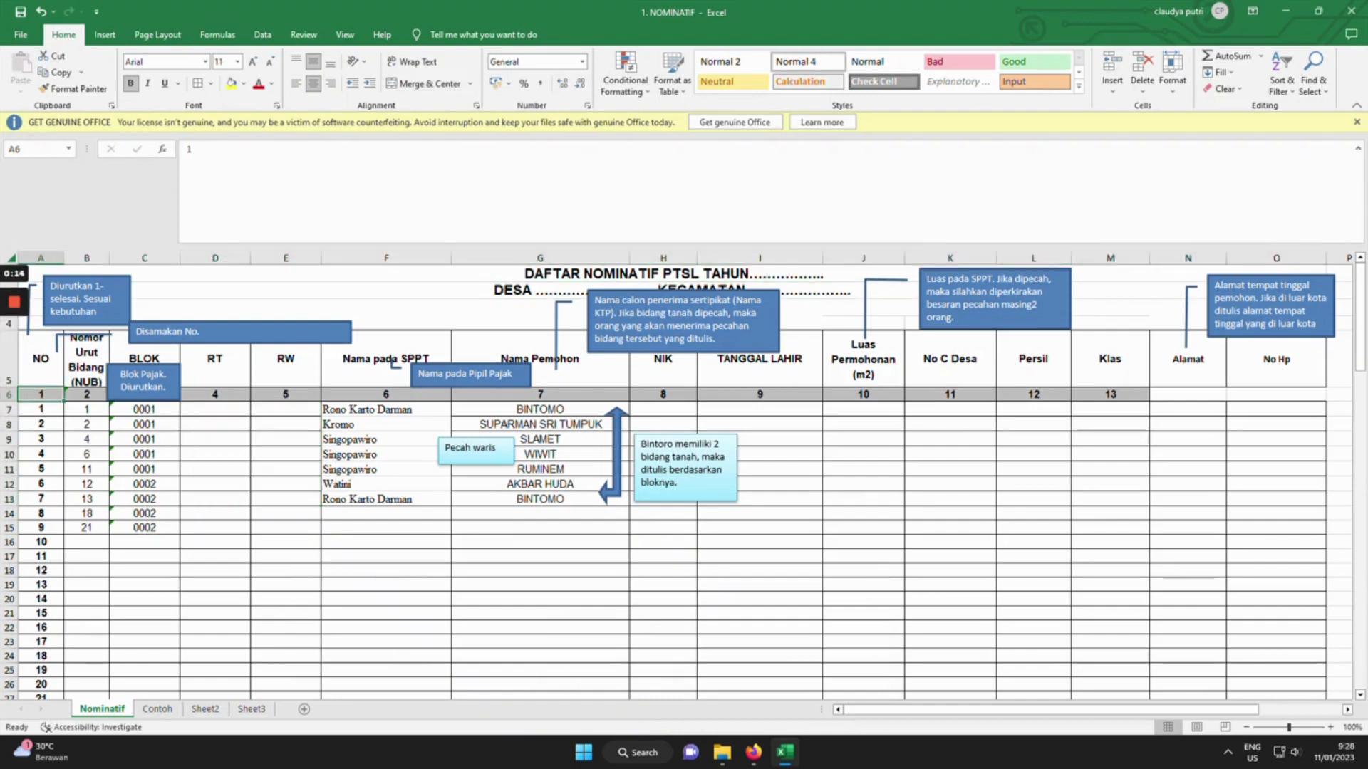
pyautogui.scroll(-6, 684, 481)
pyautogui.scroll(-20, 684, 481)
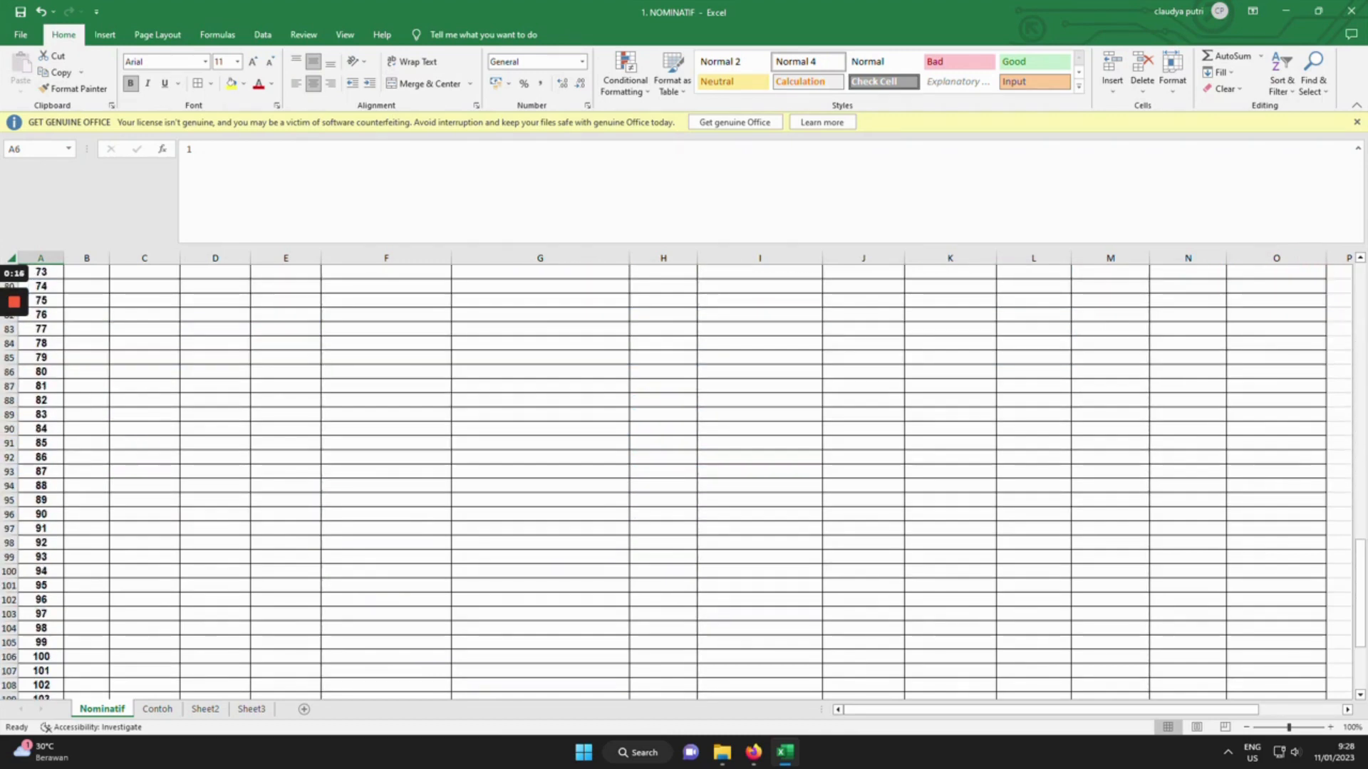
pyautogui.click(41, 571)
pyautogui.click(41, 557)
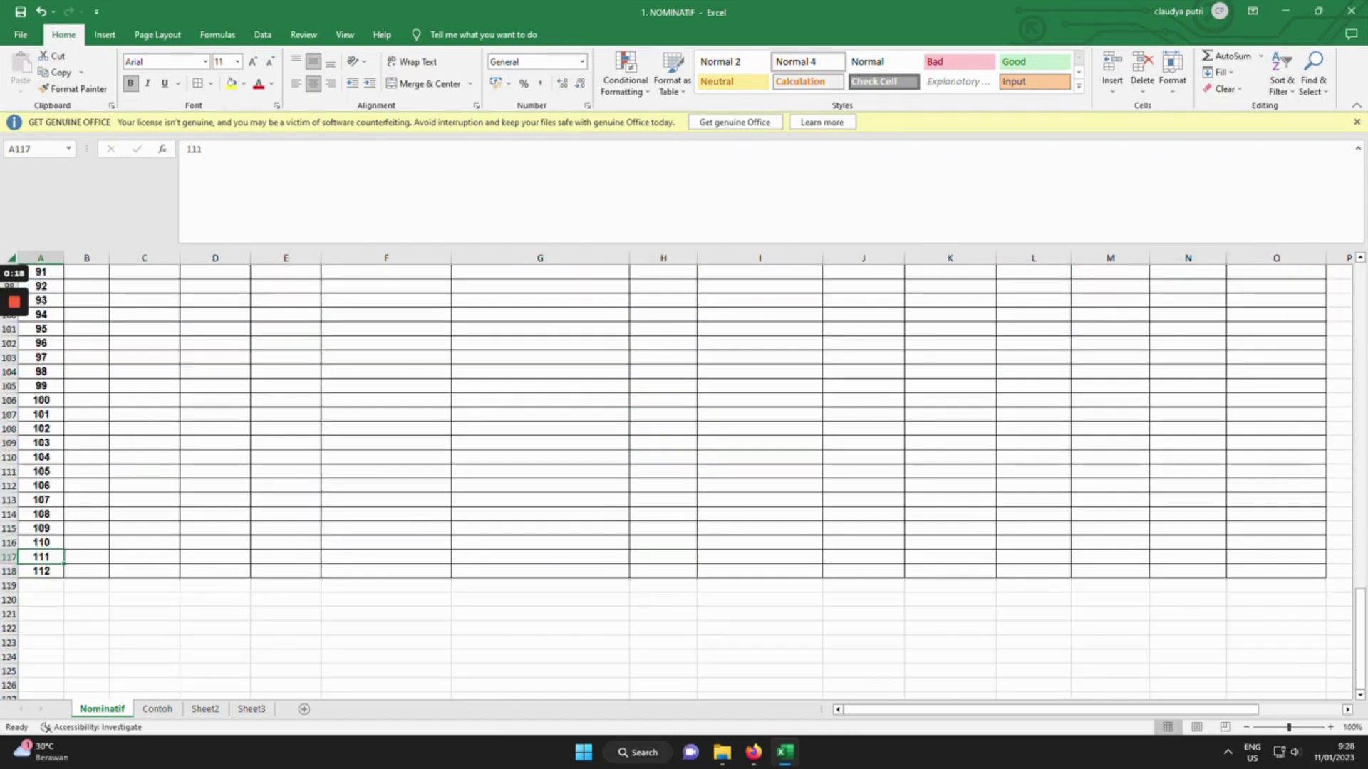
pyautogui.hotkey('shift', 'Down')
pyautogui.moveTo(64, 578); pyautogui.dragTo(63, 673)
pyautogui.moveTo(1362, 630); pyautogui.dragTo(1367, 380)
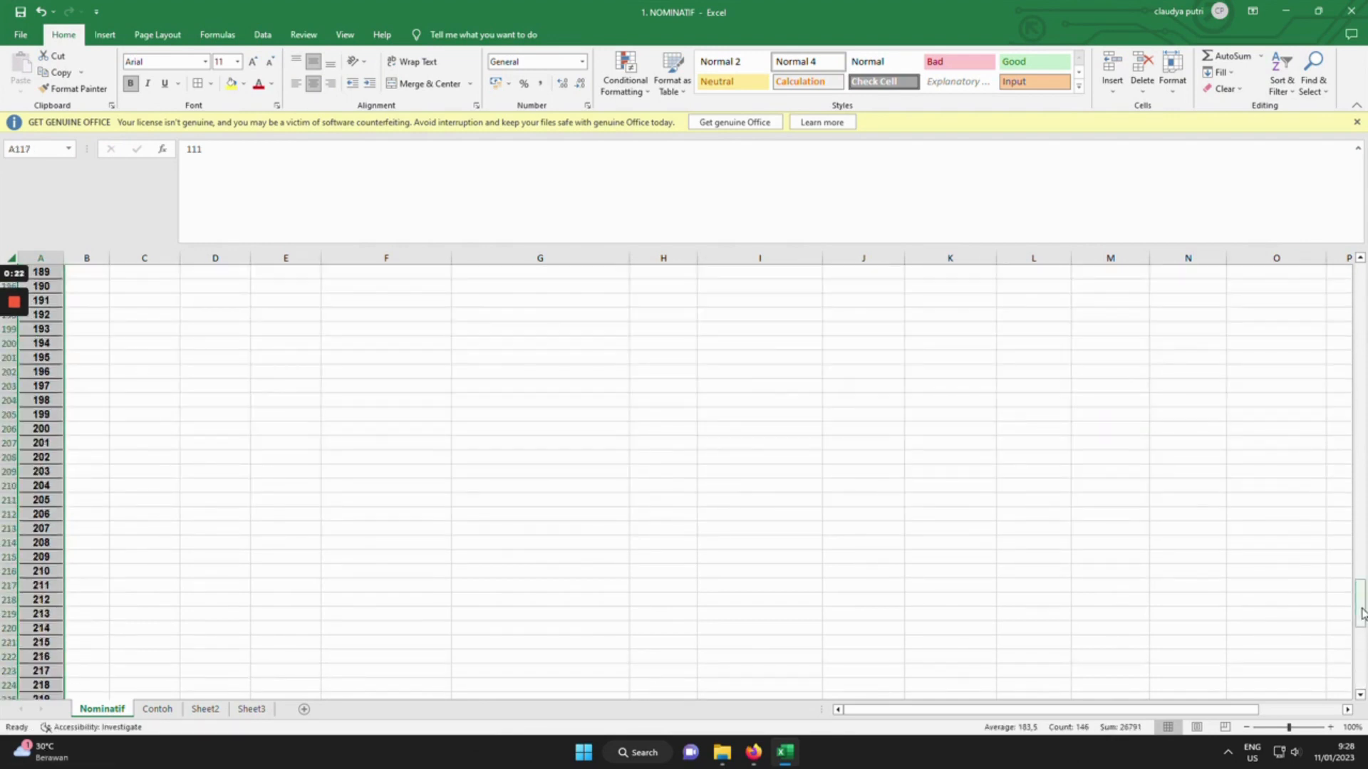
pyautogui.moveTo(1360, 604); pyautogui.dragTo(1361, 285)
# Move the Disamakan No. callout further to the right.
pyautogui.click(86, 361)
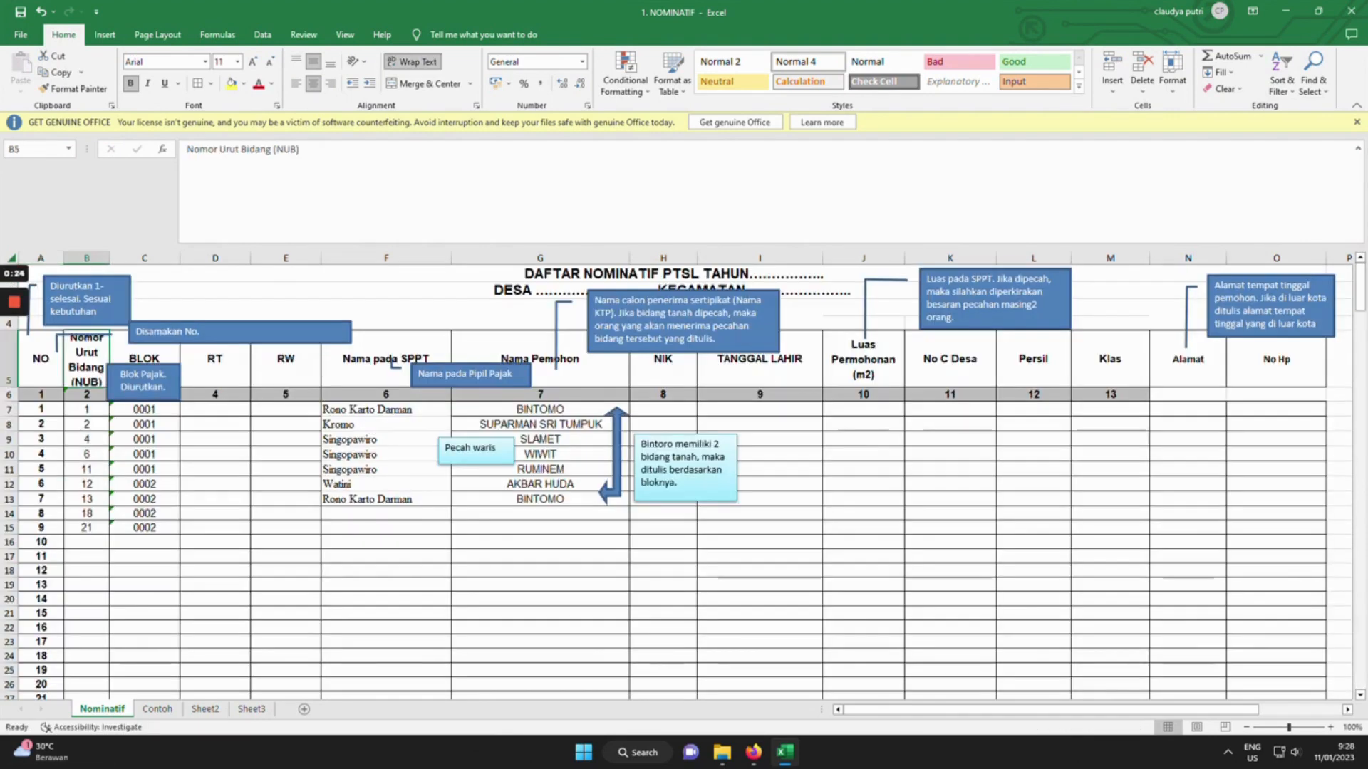
pyautogui.click(168, 332)
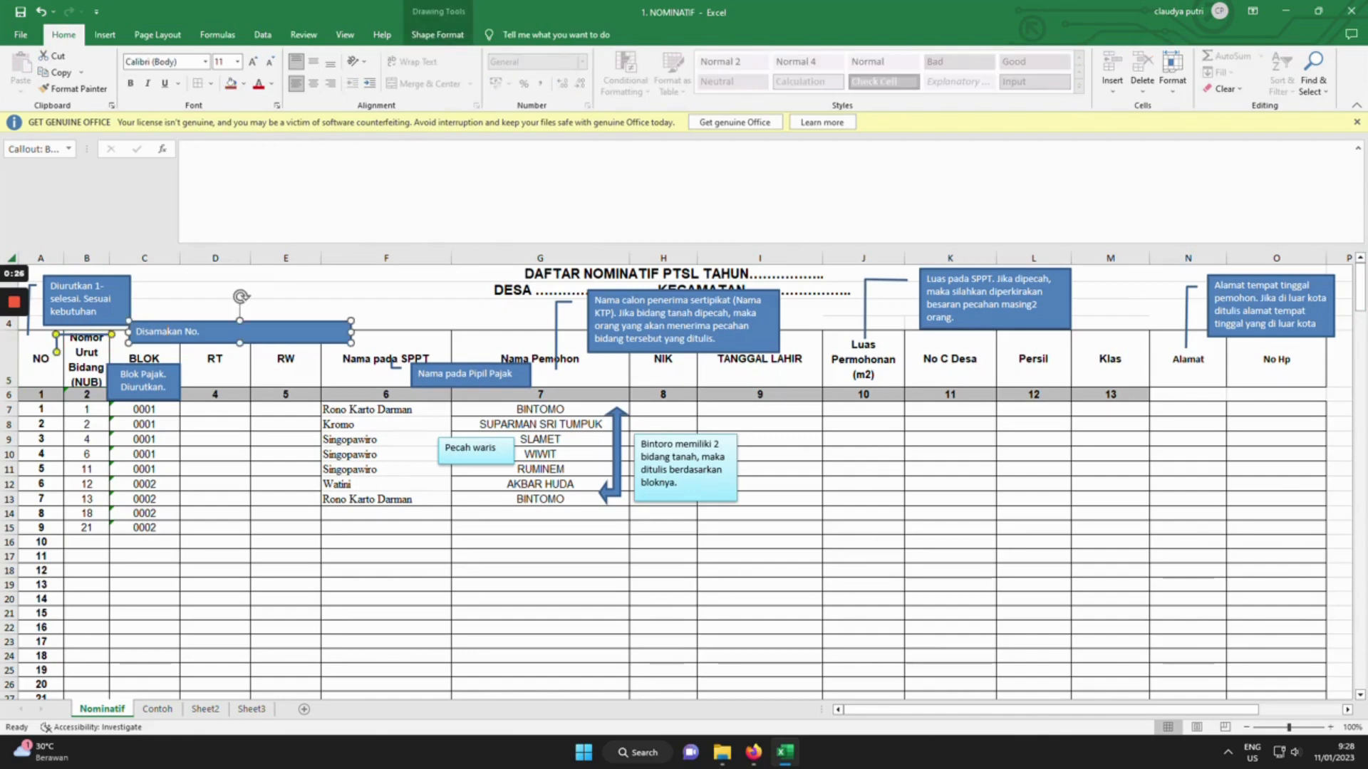
pyautogui.click(86, 367)
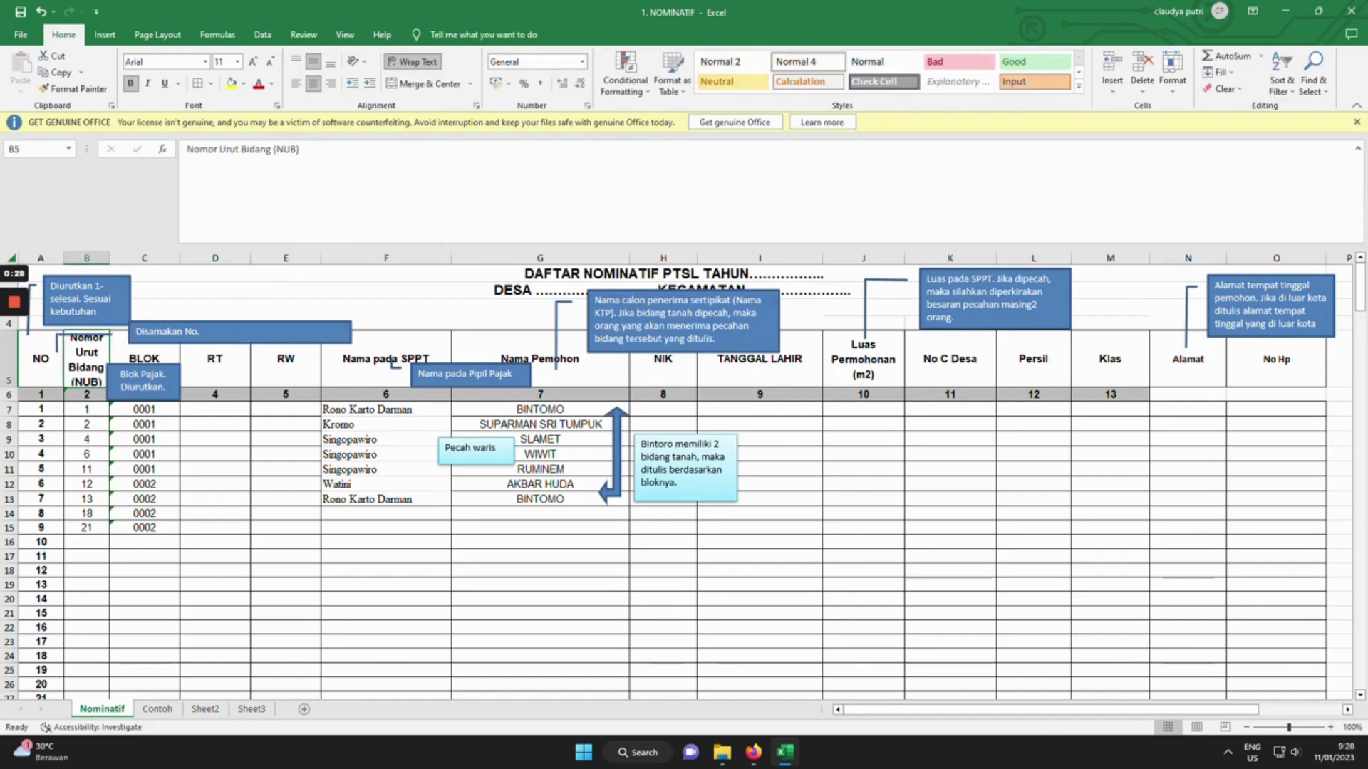
pyautogui.moveTo(239, 332); pyautogui.dragTo(279, 327)
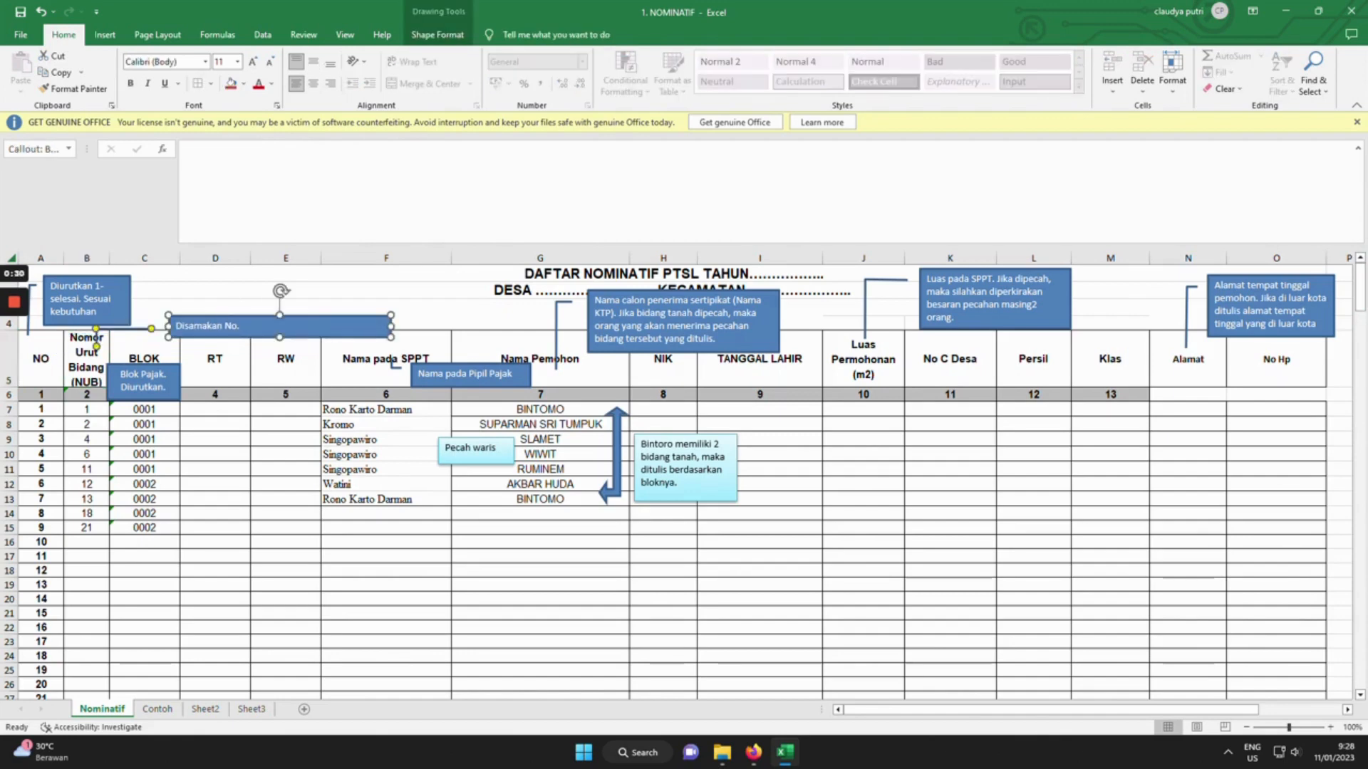
pyautogui.click(86, 409)
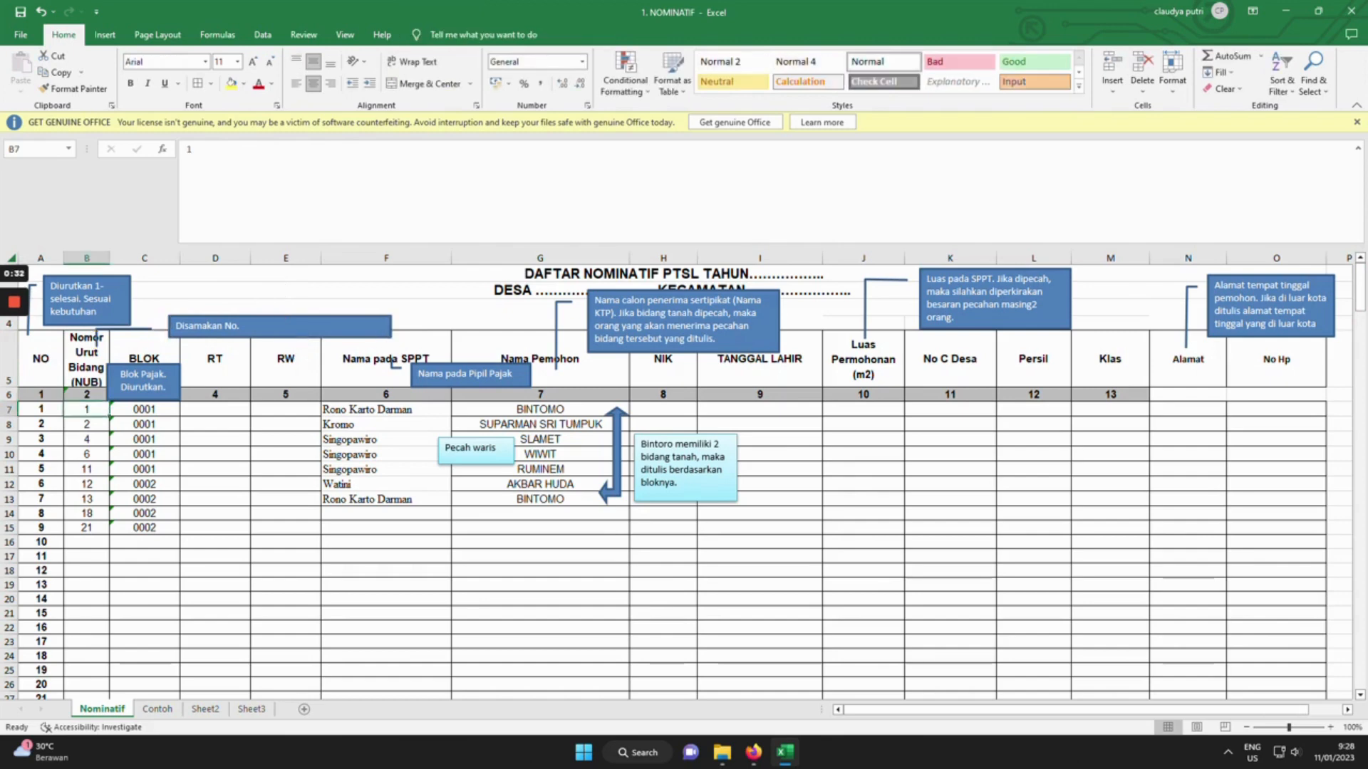
# Copy the NO numbers 1–256 from A7:A262 into the Nomor Urut Bidang column starting at B7.
pyautogui.click(41, 410)
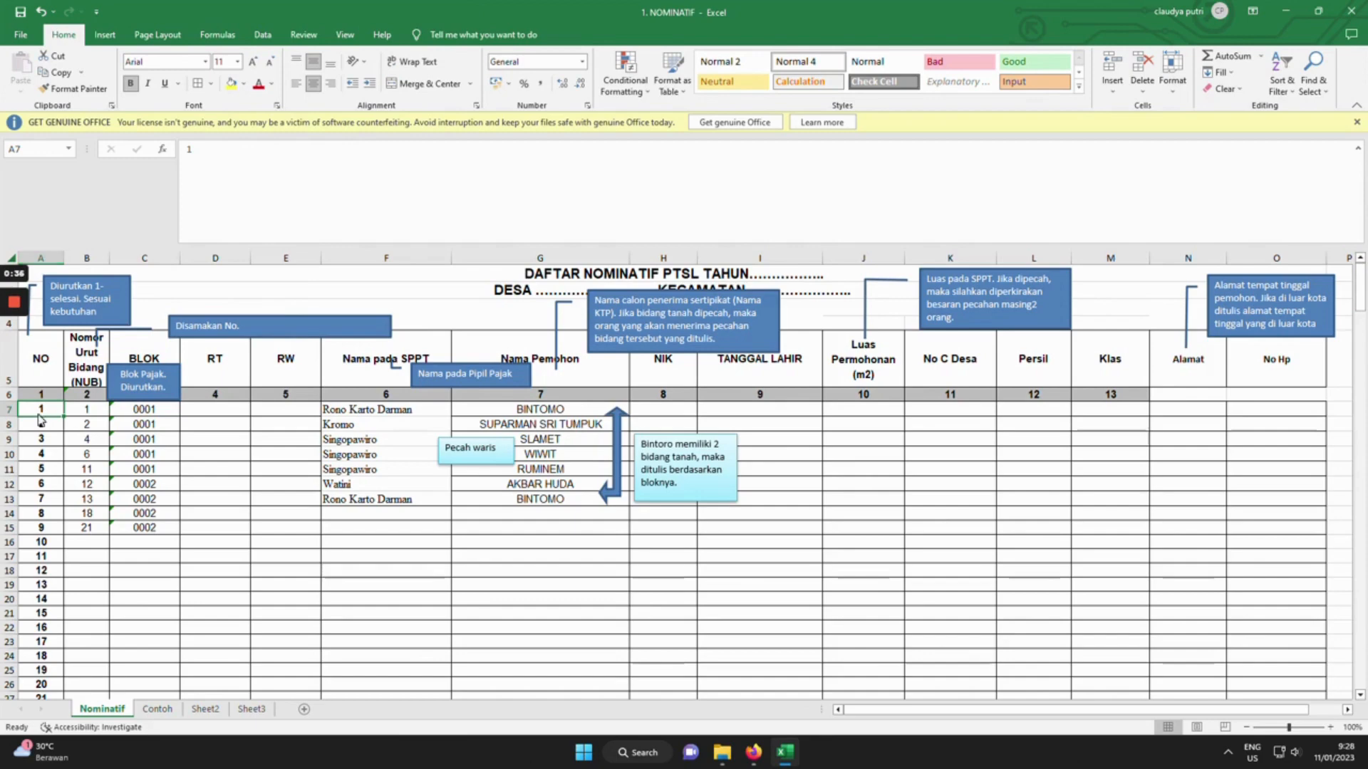
pyautogui.moveTo(1360, 292); pyautogui.dragTo(1365, 684)
pyautogui.hotkey('ctrl', 'shift', 'Down')
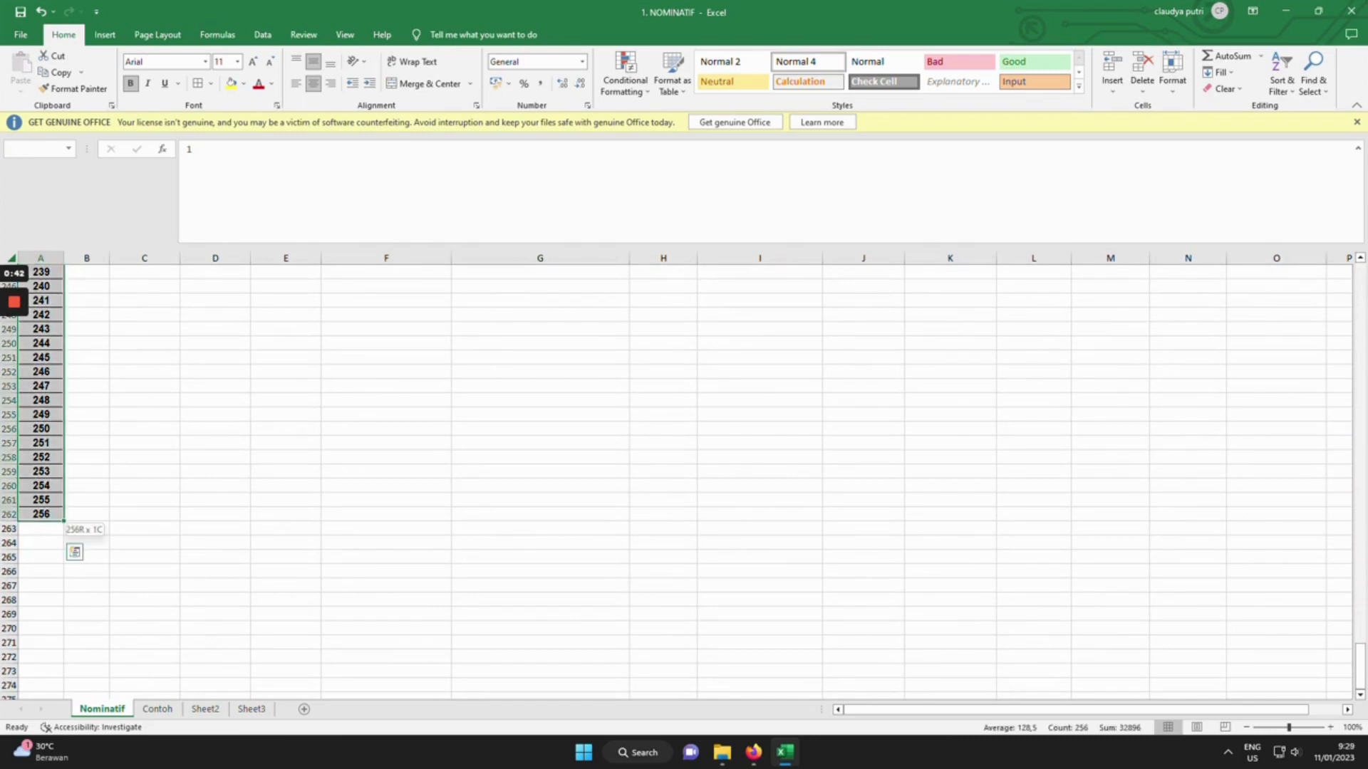
pyautogui.hotkey('ctrl', 'c')
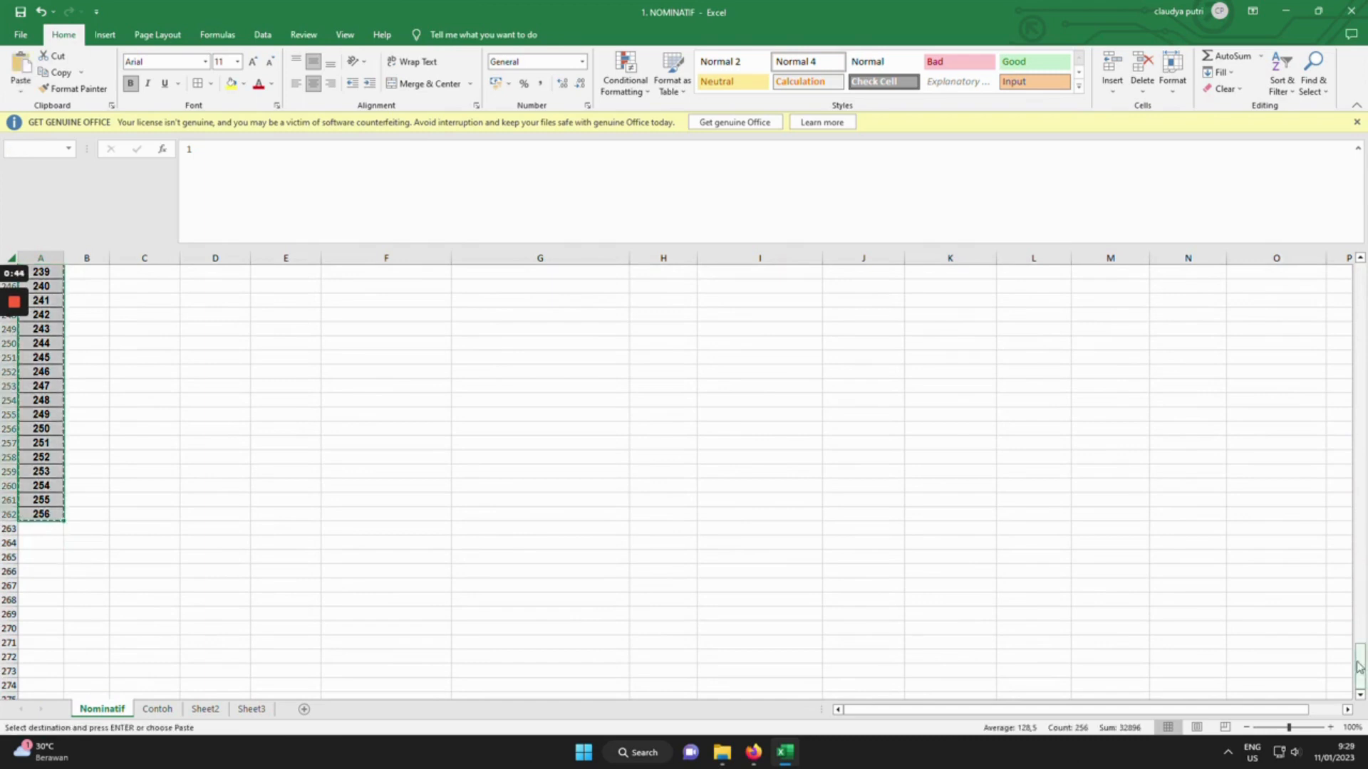
pyautogui.moveTo(1362, 662); pyautogui.dragTo(1360, 271)
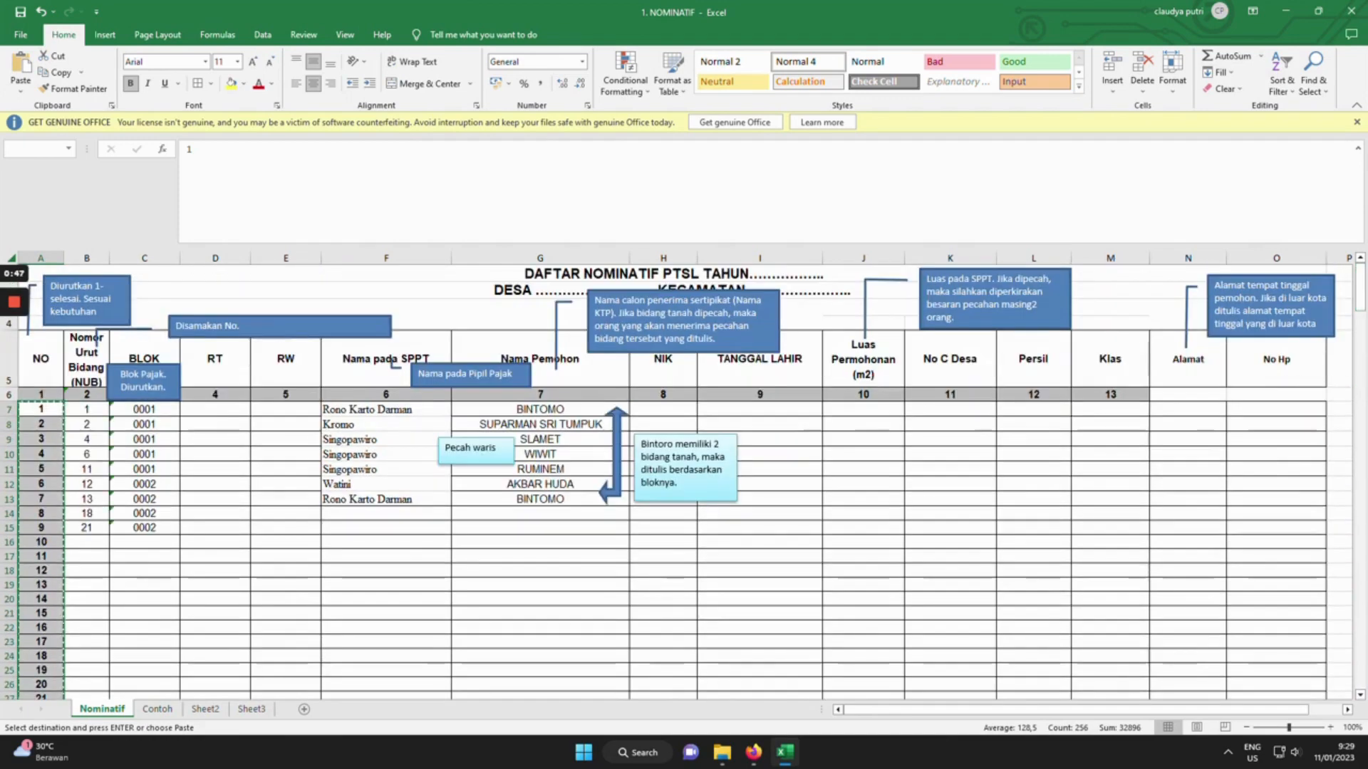
pyautogui.press('Right')
pyautogui.hotkey('ctrl', 'v')
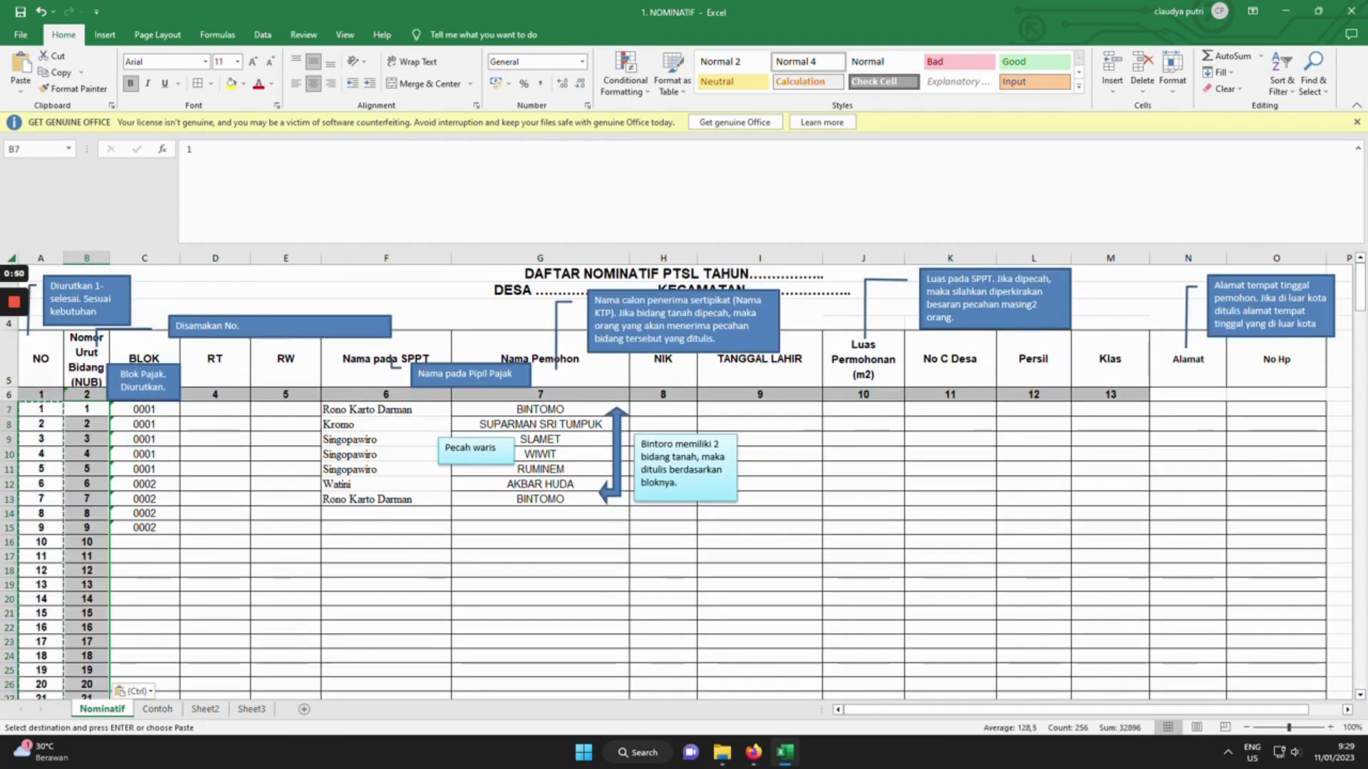
pyautogui.press('Escape')
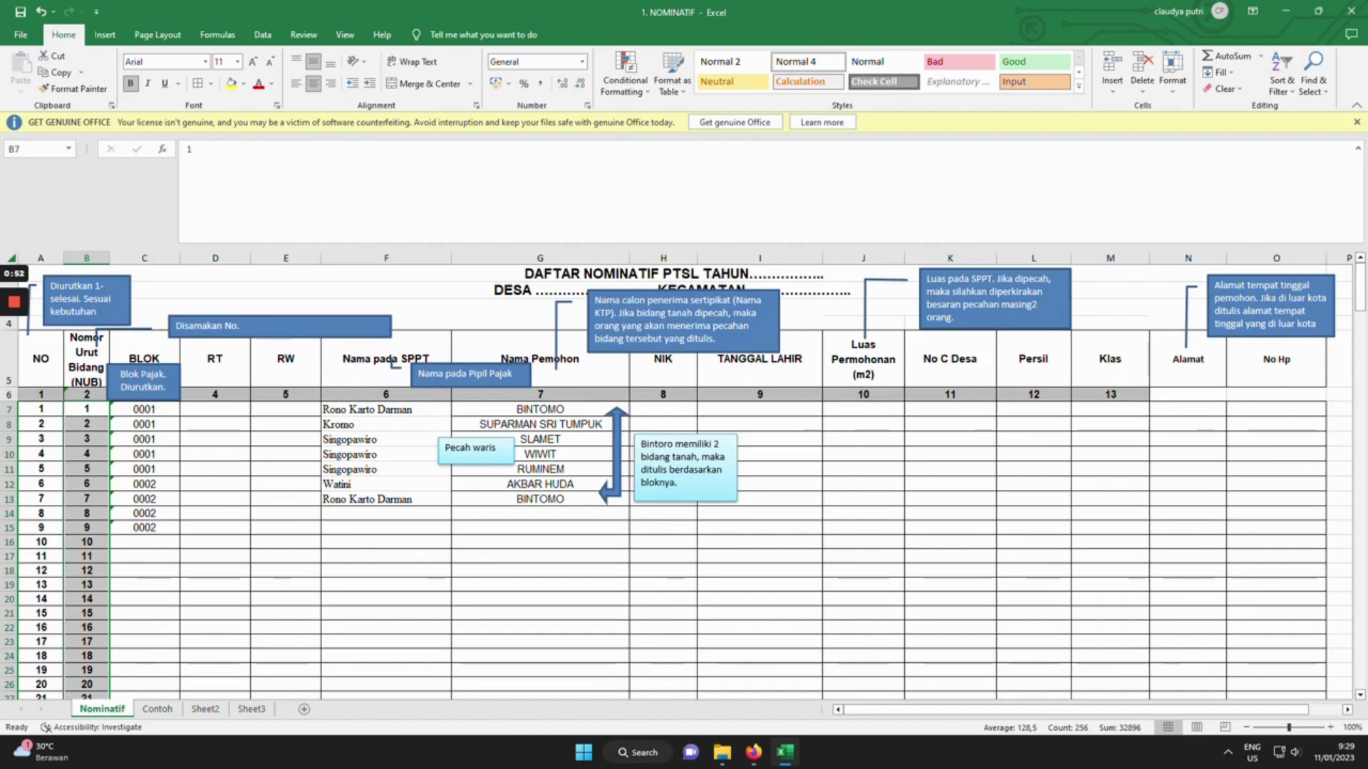
# Check where the BLOK entries in column C end and pick an empty cell below them.
pyautogui.click(144, 392)
pyautogui.click(145, 409)
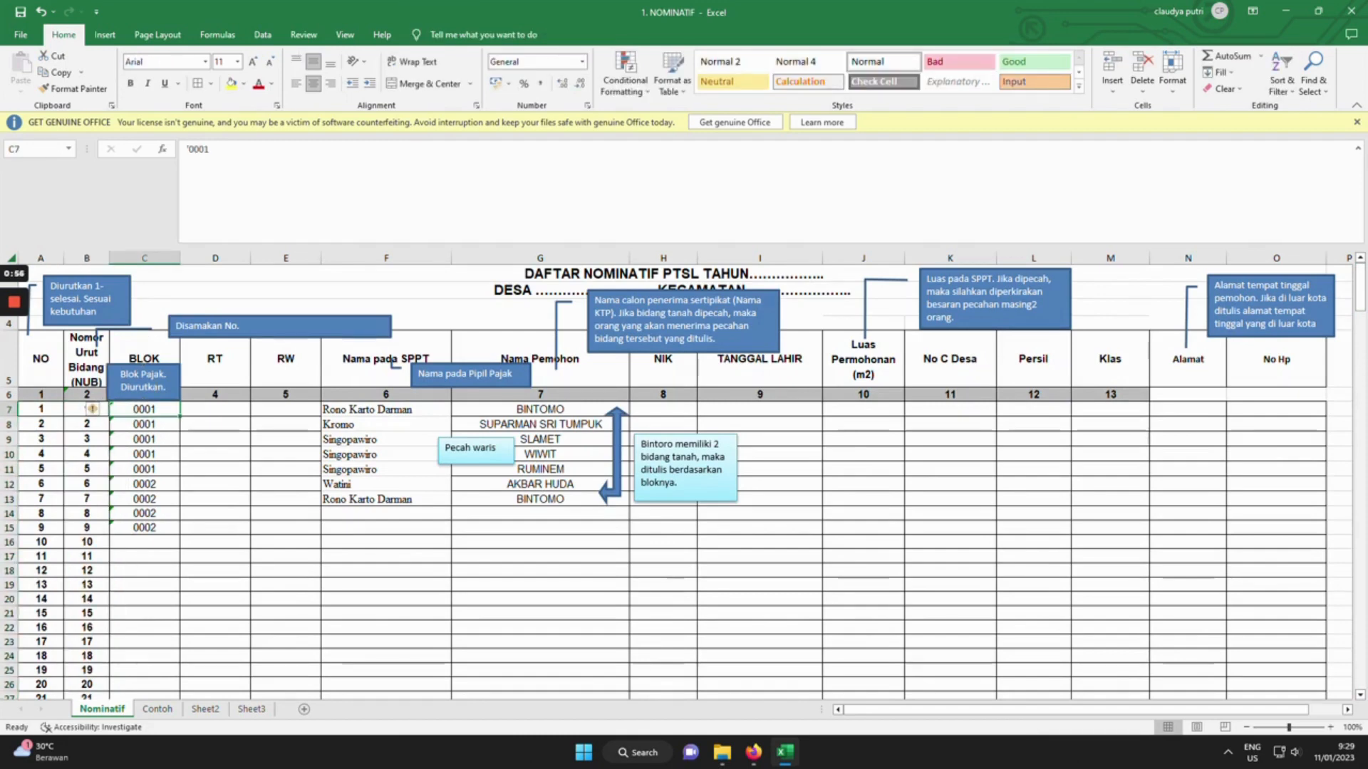
pyautogui.hotkey('ctrl', 'Down')
pyautogui.click(144, 570)
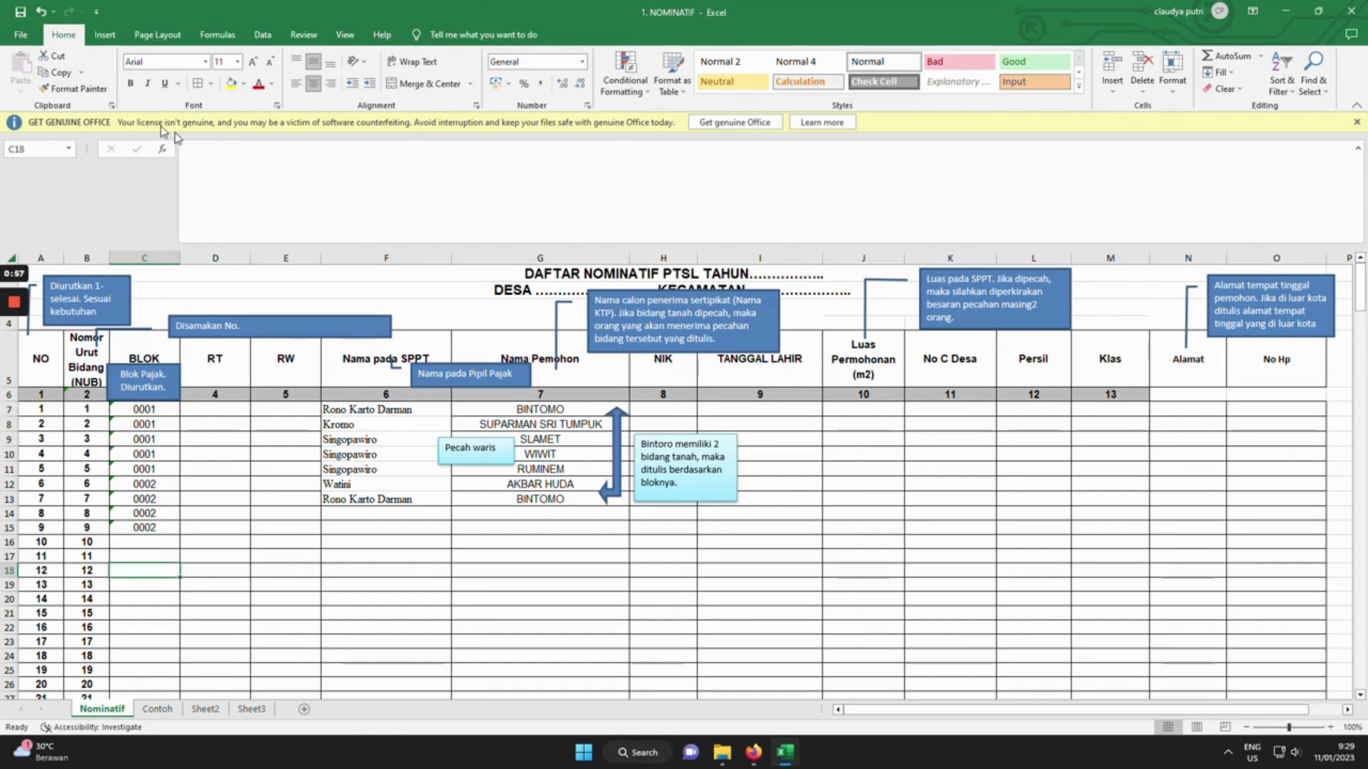
pyautogui.click(105, 35)
# Add a text box below the BLOK column reading 'KOLOM BLOK DIKERJAKAN DAHULU, BARU SETELAHNYA KOLOM NOMOR'.
pyautogui.click(198, 72)
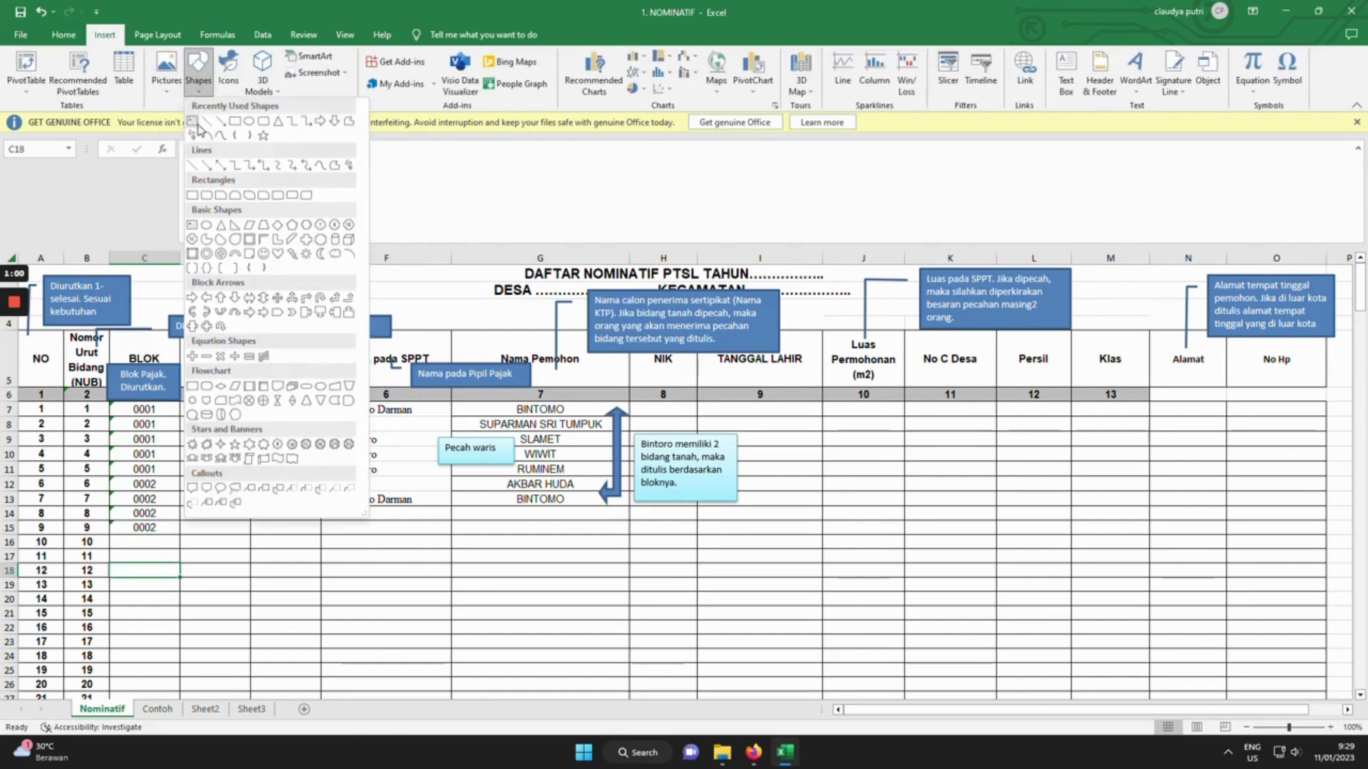
pyautogui.click(188, 248)
pyautogui.moveTo(135, 539)
pyautogui.mouseDown()
pyautogui.moveTo(327, 601)
pyautogui.moveTo(360, 644)
pyautogui.mouseUp()
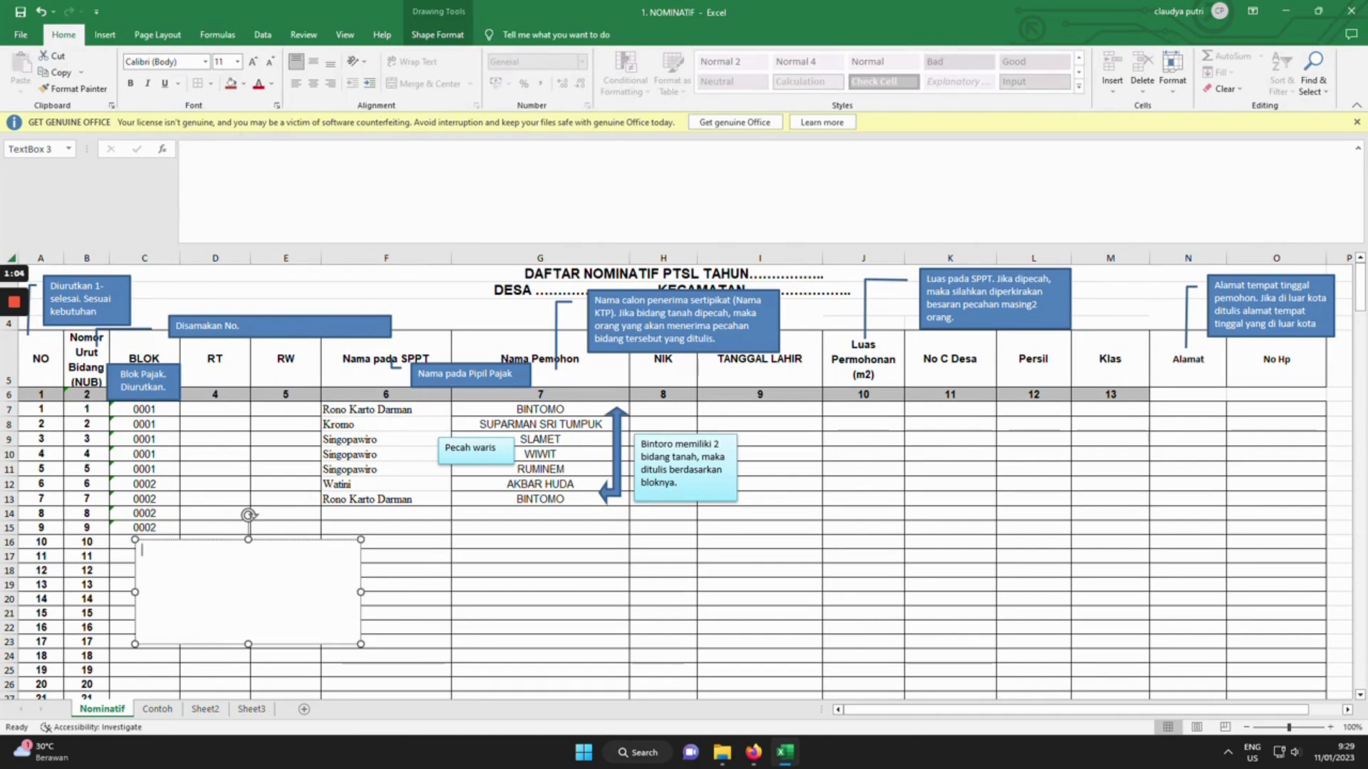
pyautogui.write('kOLOM BLOK ')
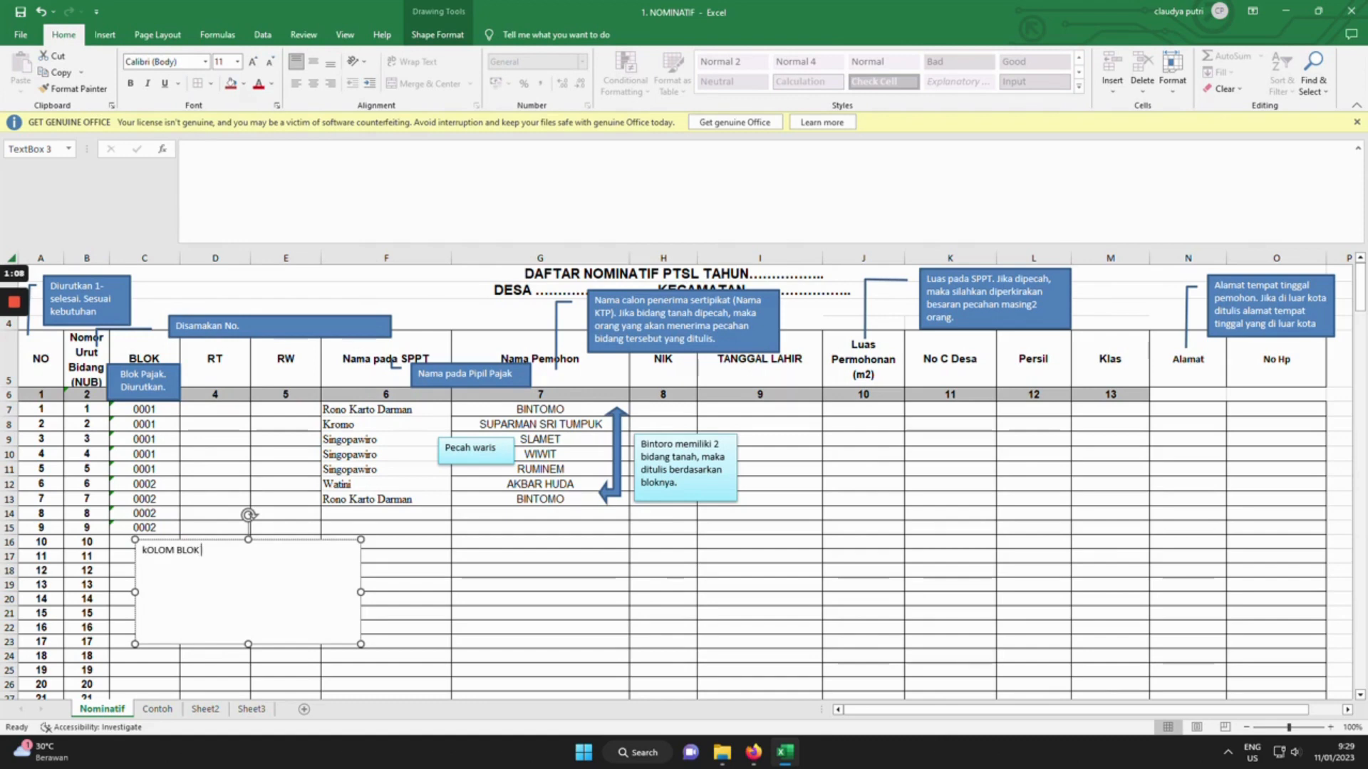
pyautogui.write('DIKERJAKAN')
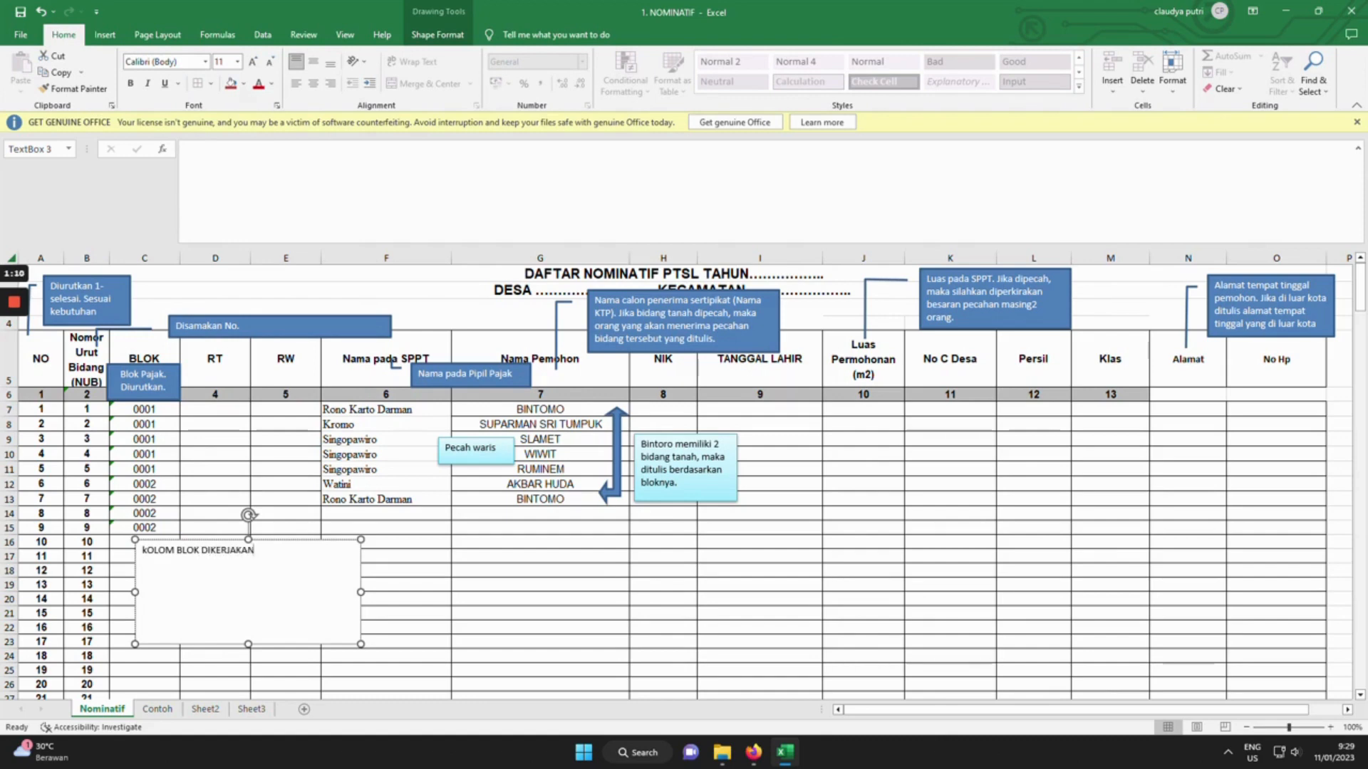
pyautogui.write(' DAHULU, BARU SETEKLA')
pyautogui.press('BackSpace')
pyautogui.press('BackSpace')
pyautogui.press('BackSpace')
pyautogui.write('LAHNYA')
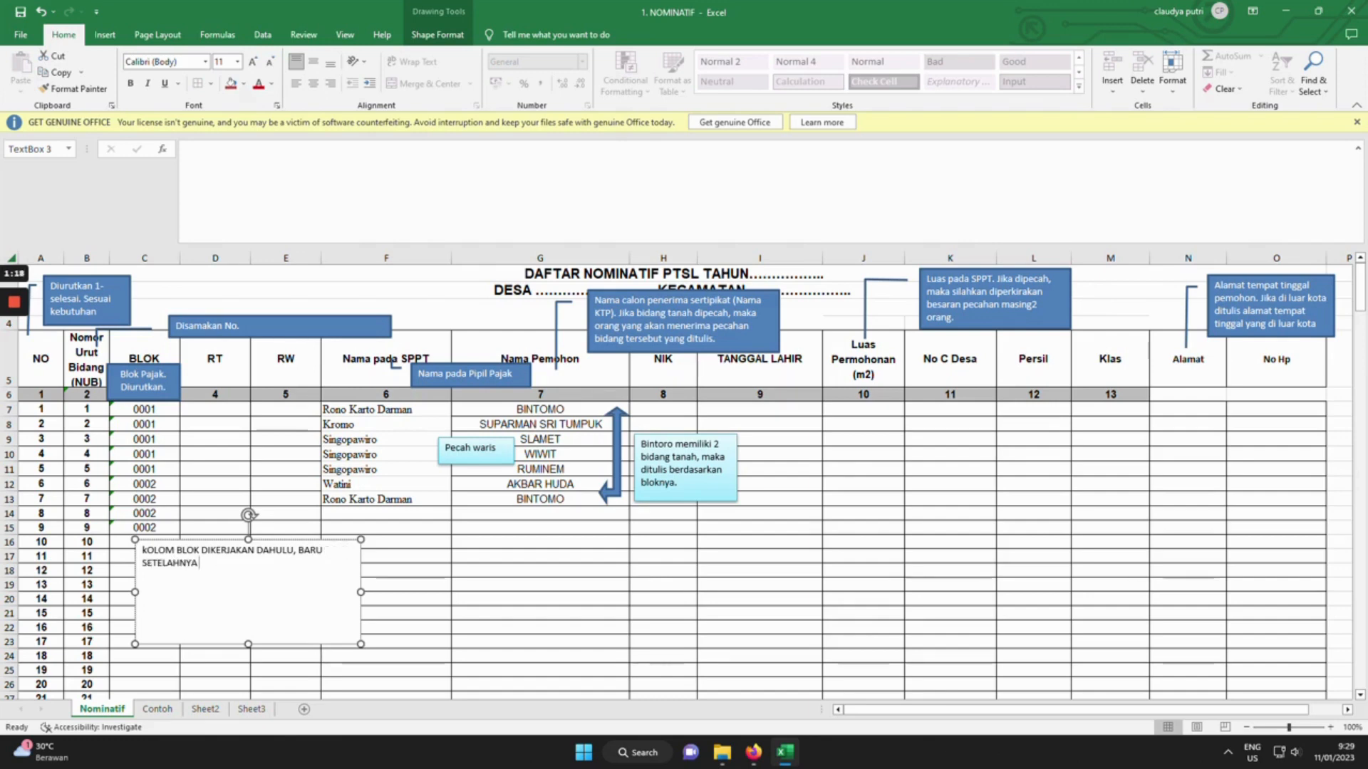
pyautogui.write(' KOLOM NOMOR')
pyautogui.click(540, 513)
# Shrink the note box to fit its text and shift it up and left beside rows 15–17.
pyautogui.click(250, 600)
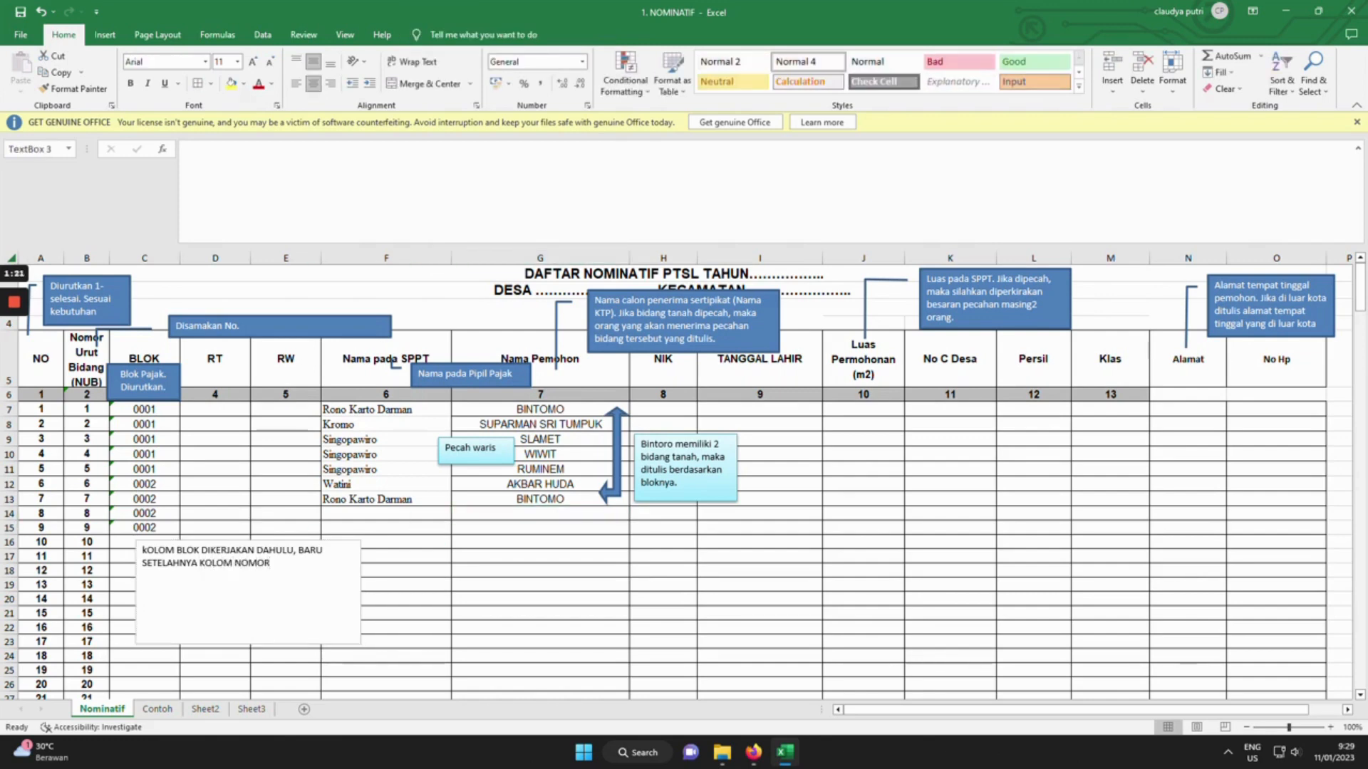
pyautogui.moveTo(248, 644); pyautogui.dragTo(248, 586)
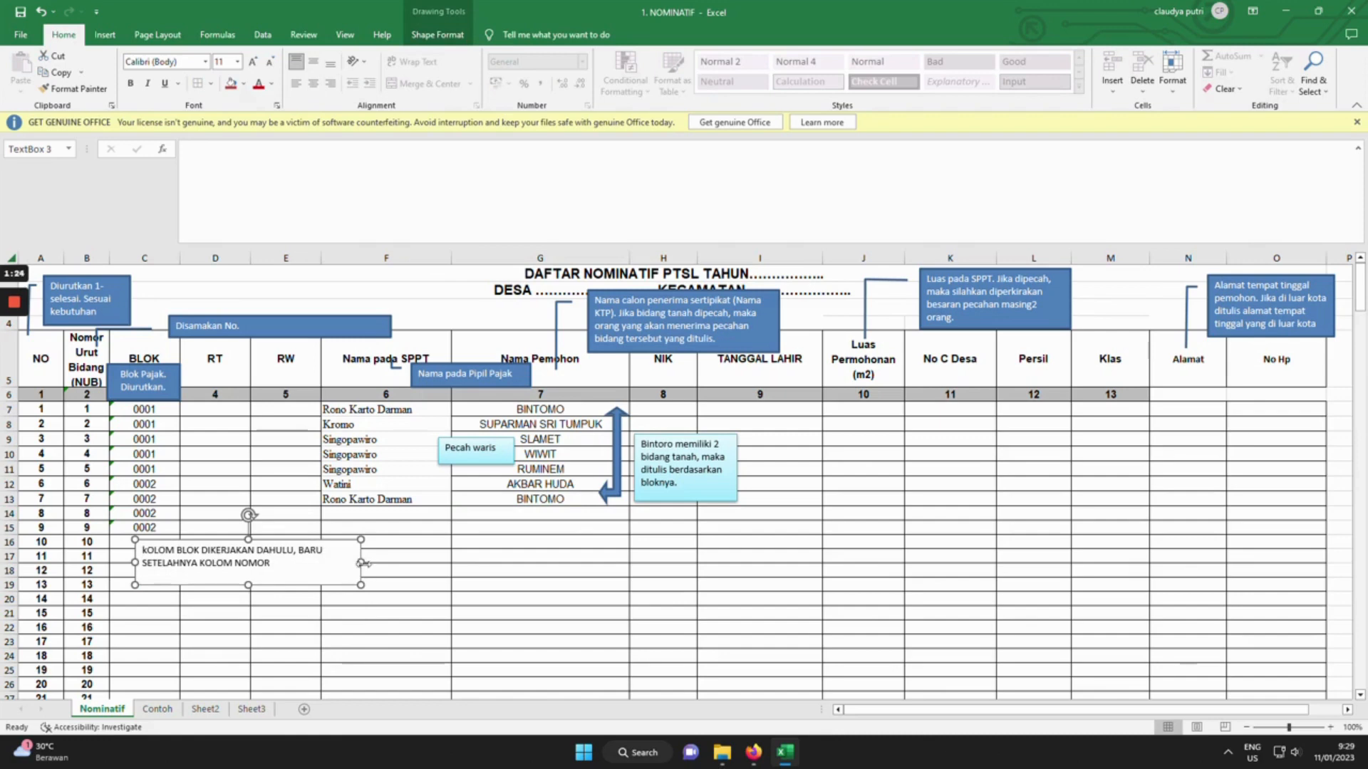
pyautogui.moveTo(360, 564); pyautogui.dragTo(252, 529)
pyautogui.click(286, 454)
pyautogui.click(215, 410)
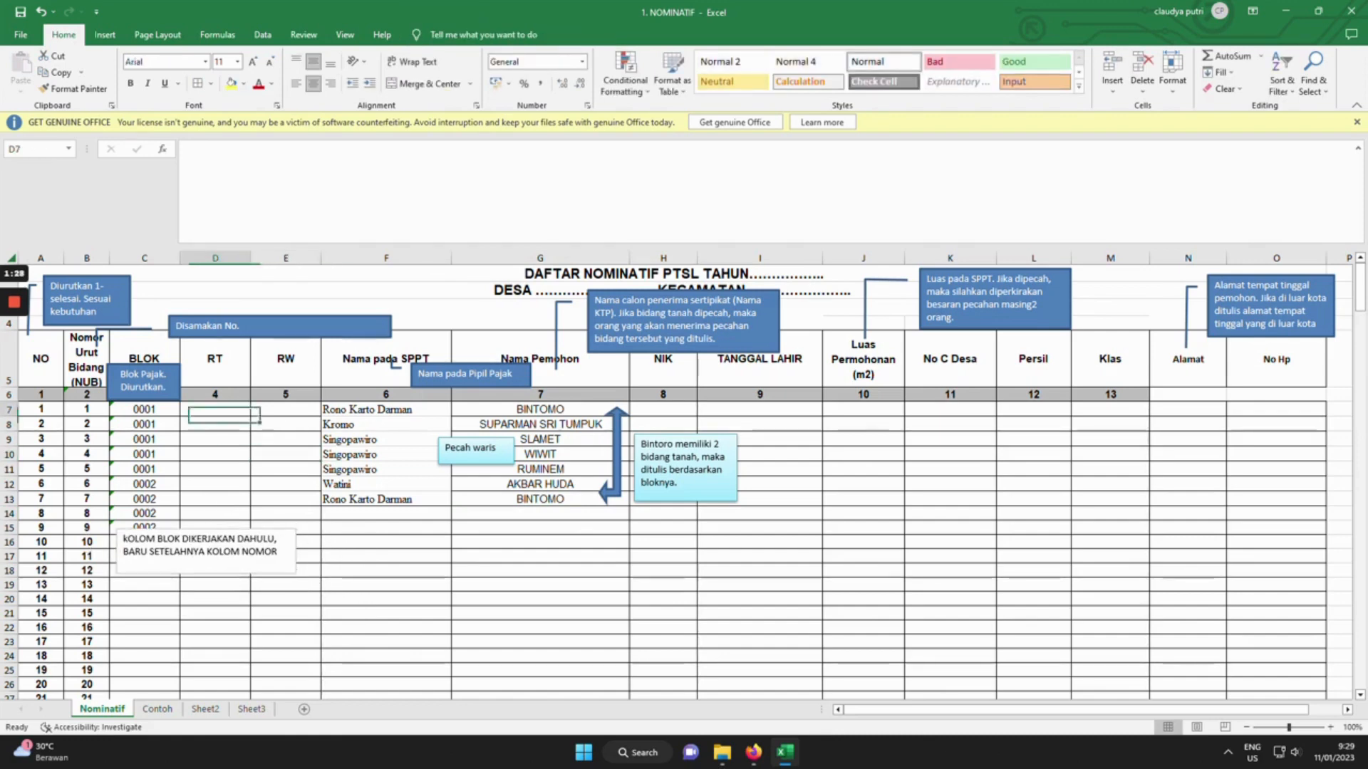
pyautogui.click(286, 410)
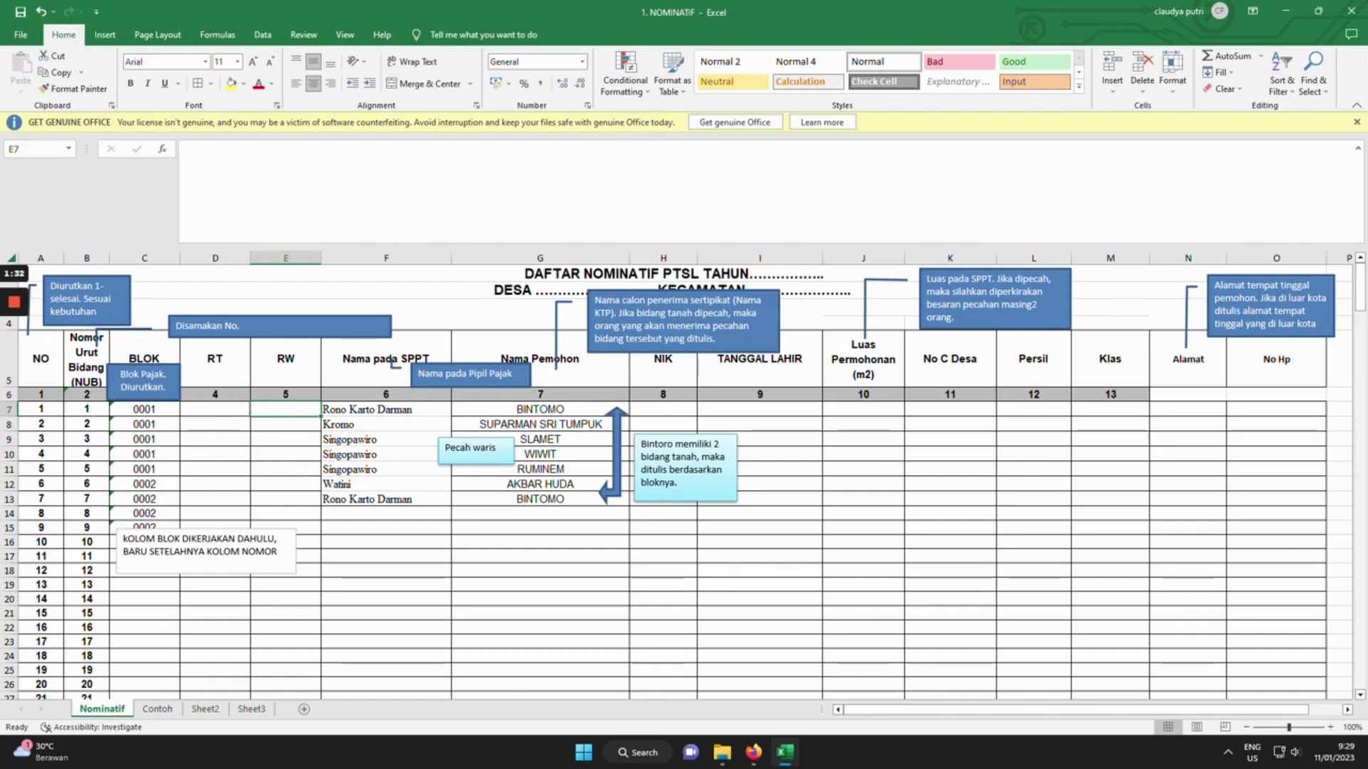
pyautogui.click(386, 410)
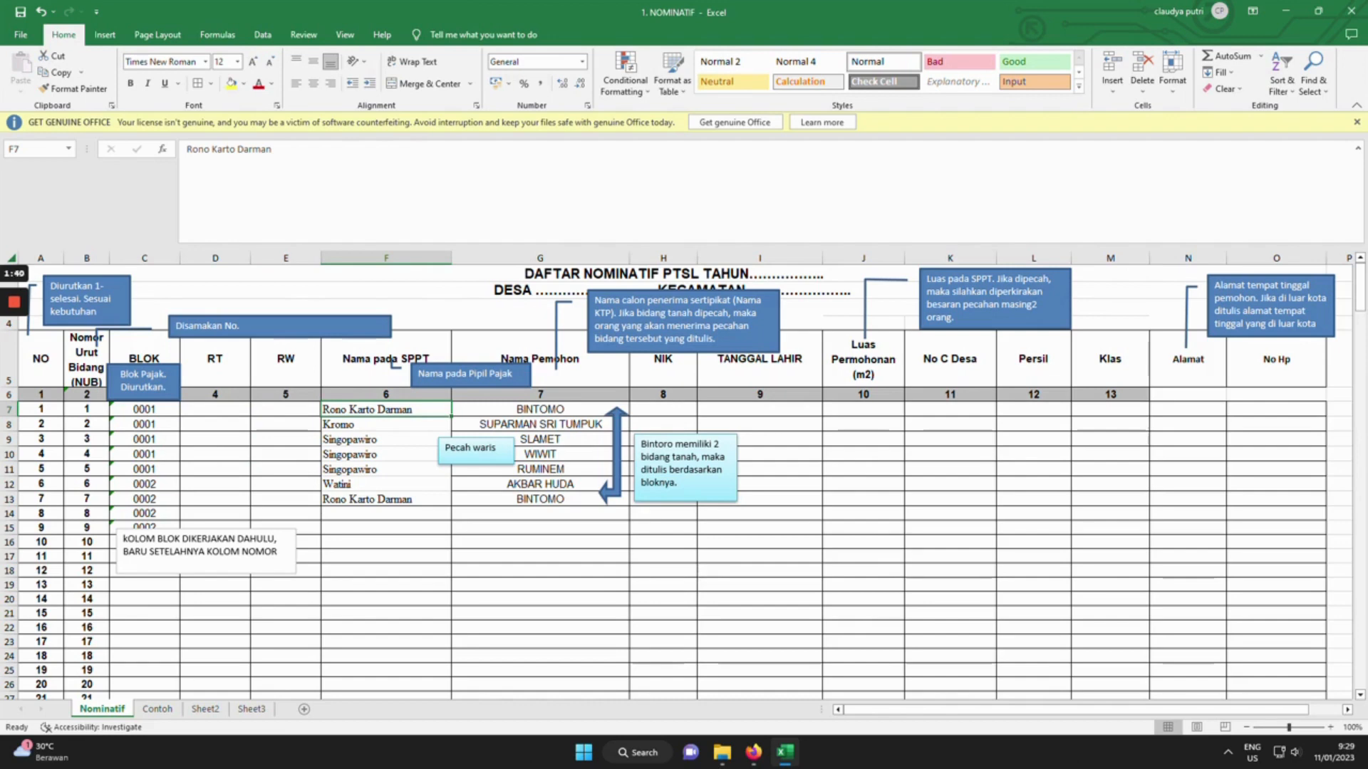
pyautogui.click(540, 410)
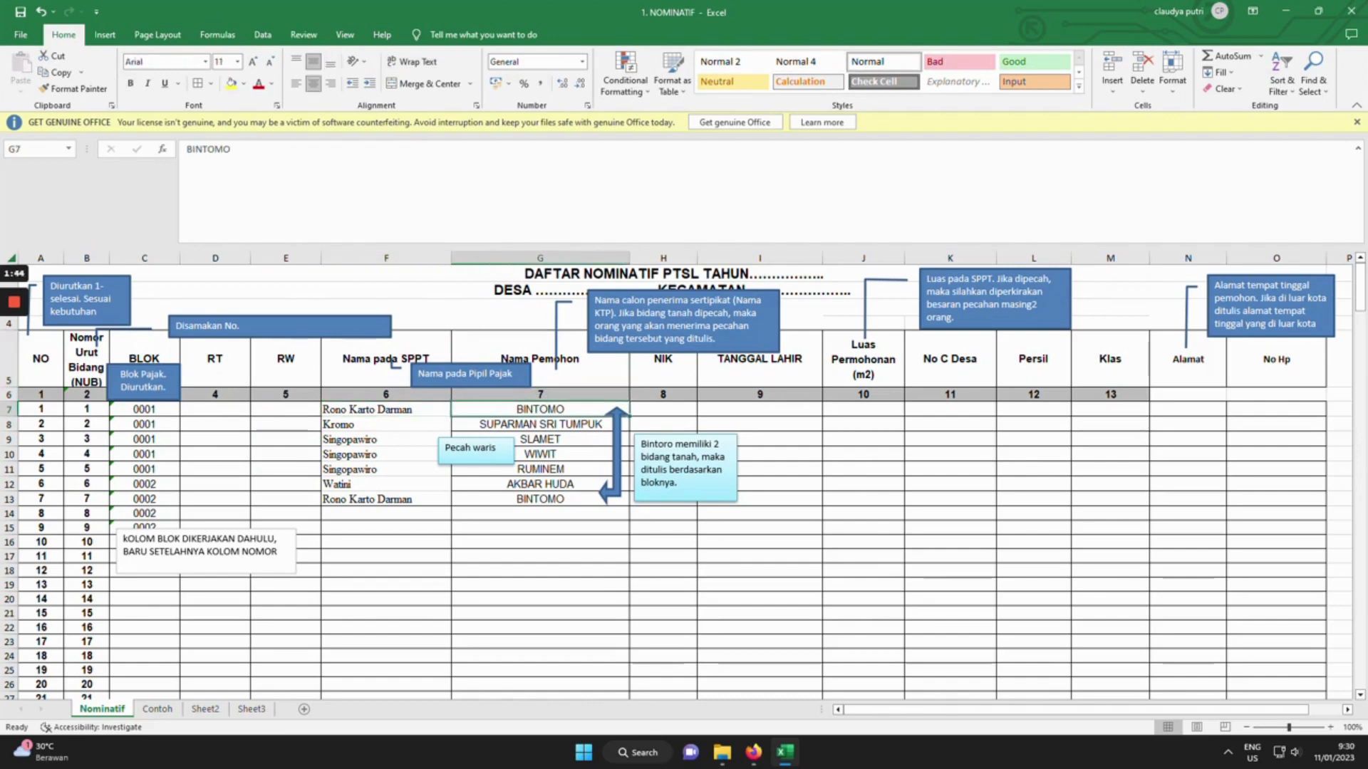
pyautogui.click(386, 410)
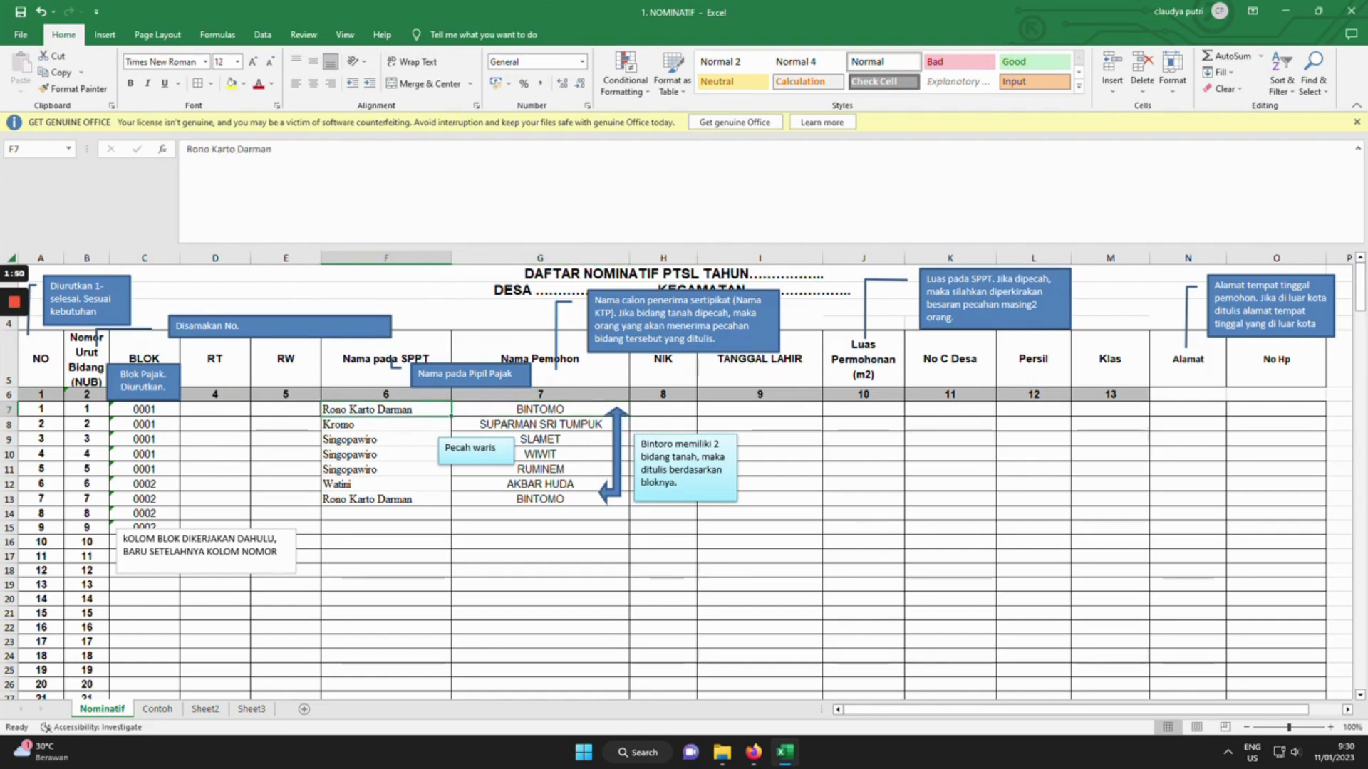
pyautogui.click(540, 425)
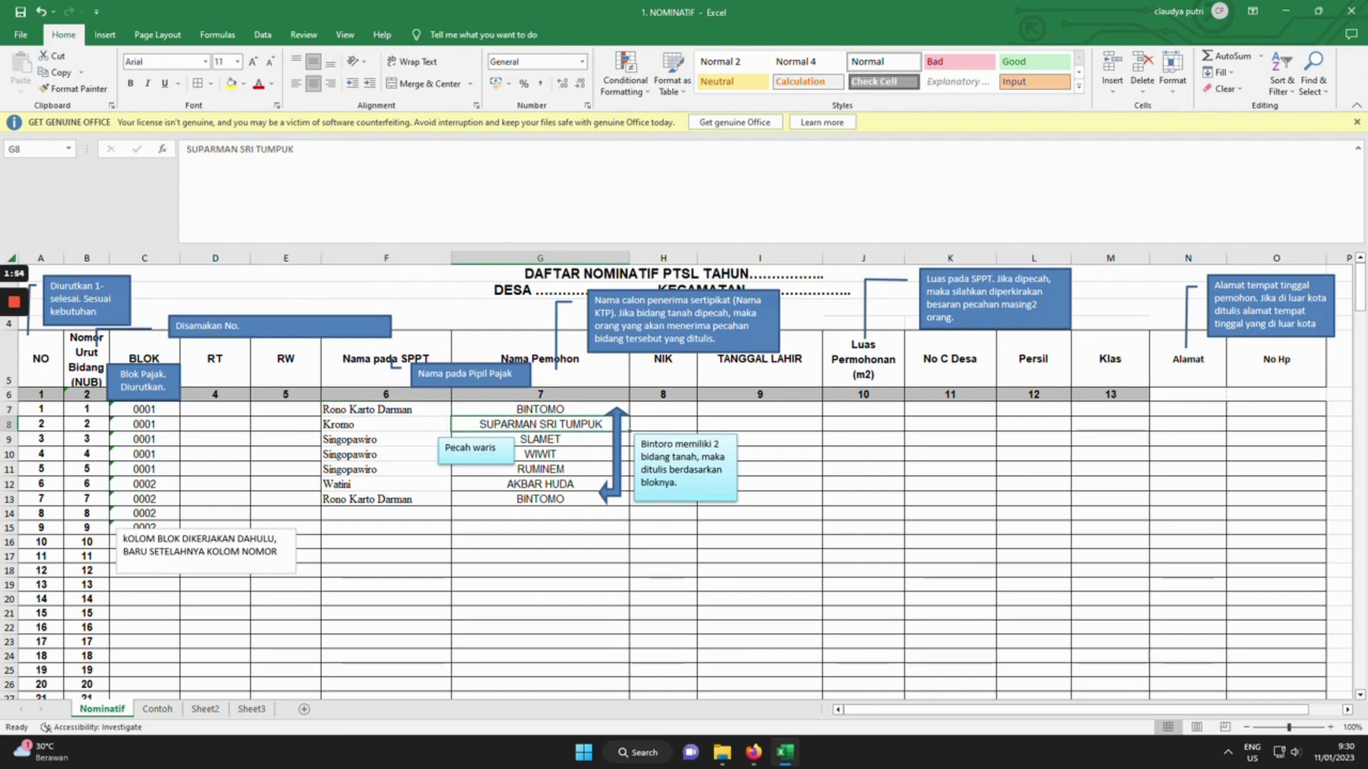
pyautogui.click(386, 425)
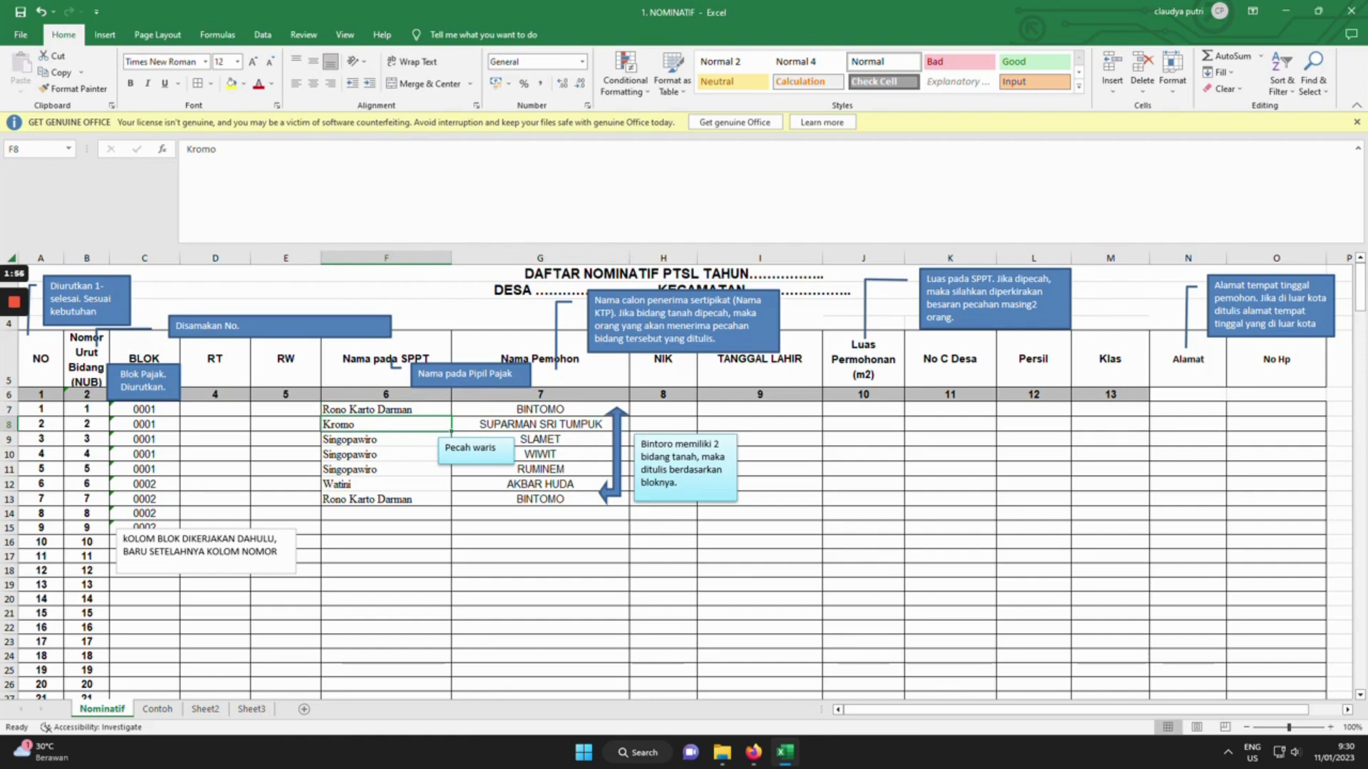
pyautogui.click(476, 450)
pyautogui.click(548, 439)
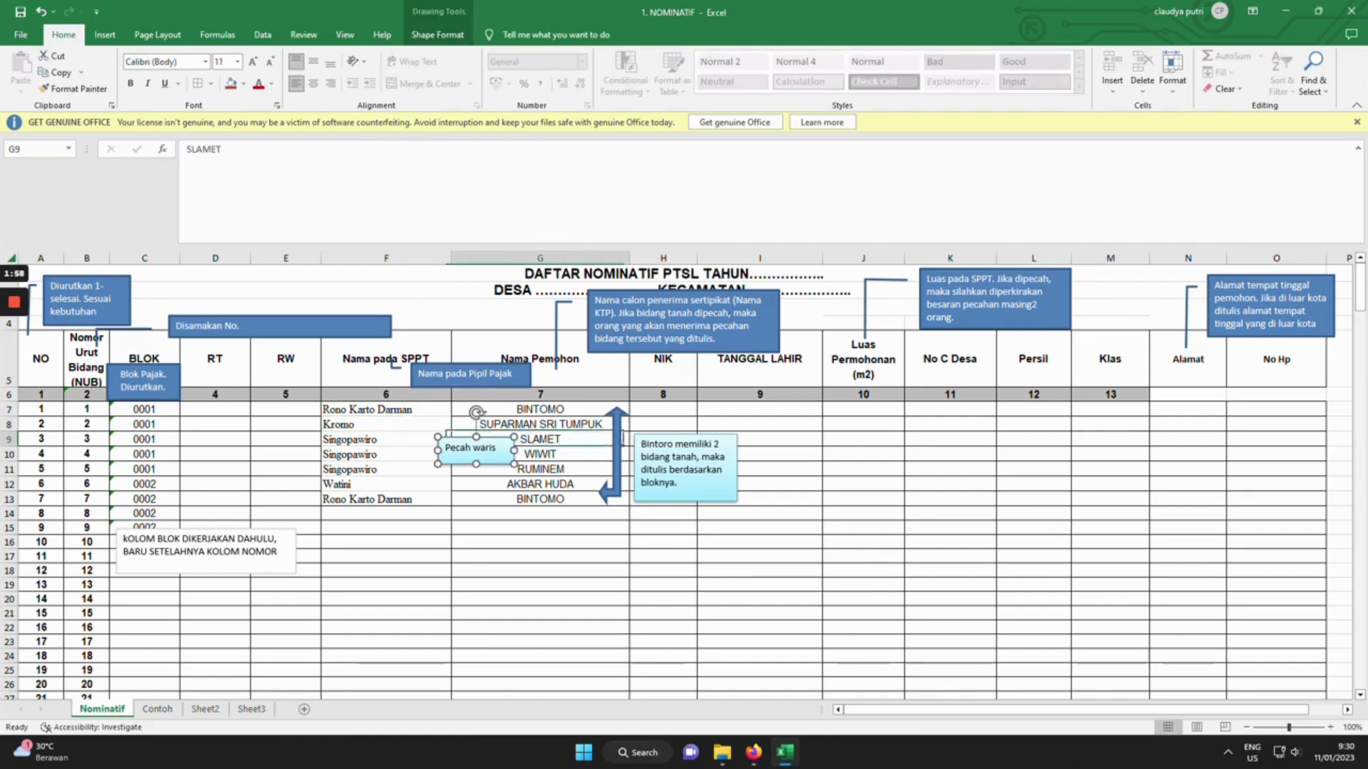
pyautogui.click(549, 455)
pyautogui.click(549, 470)
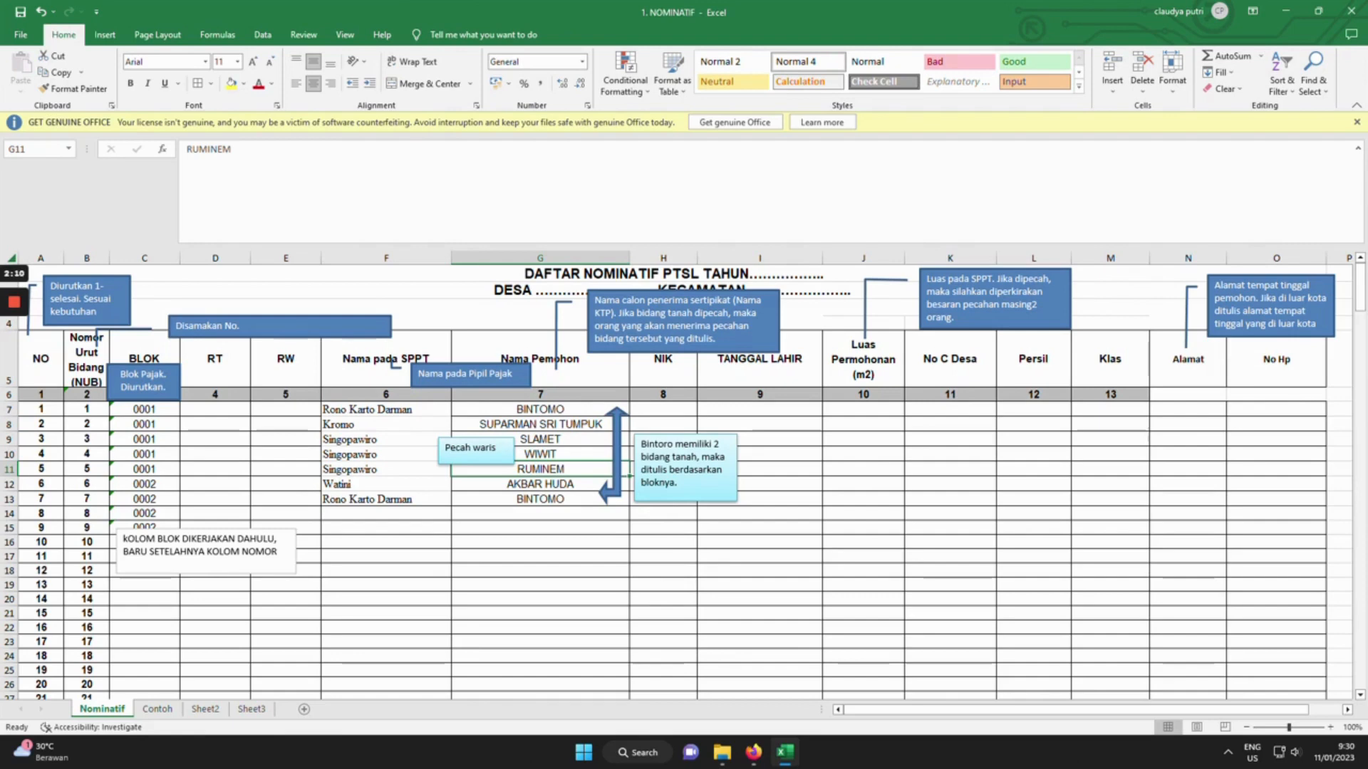
pyautogui.click(540, 409)
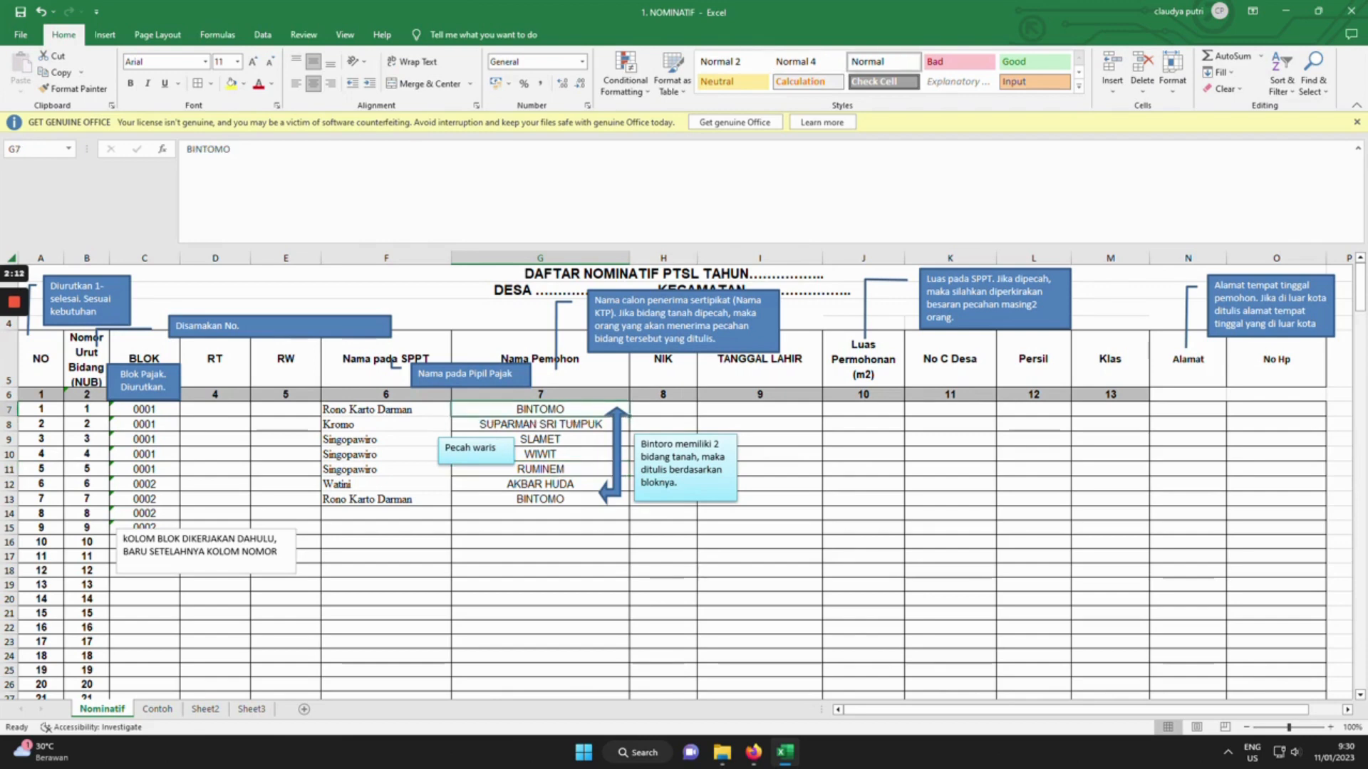
pyautogui.click(114, 410)
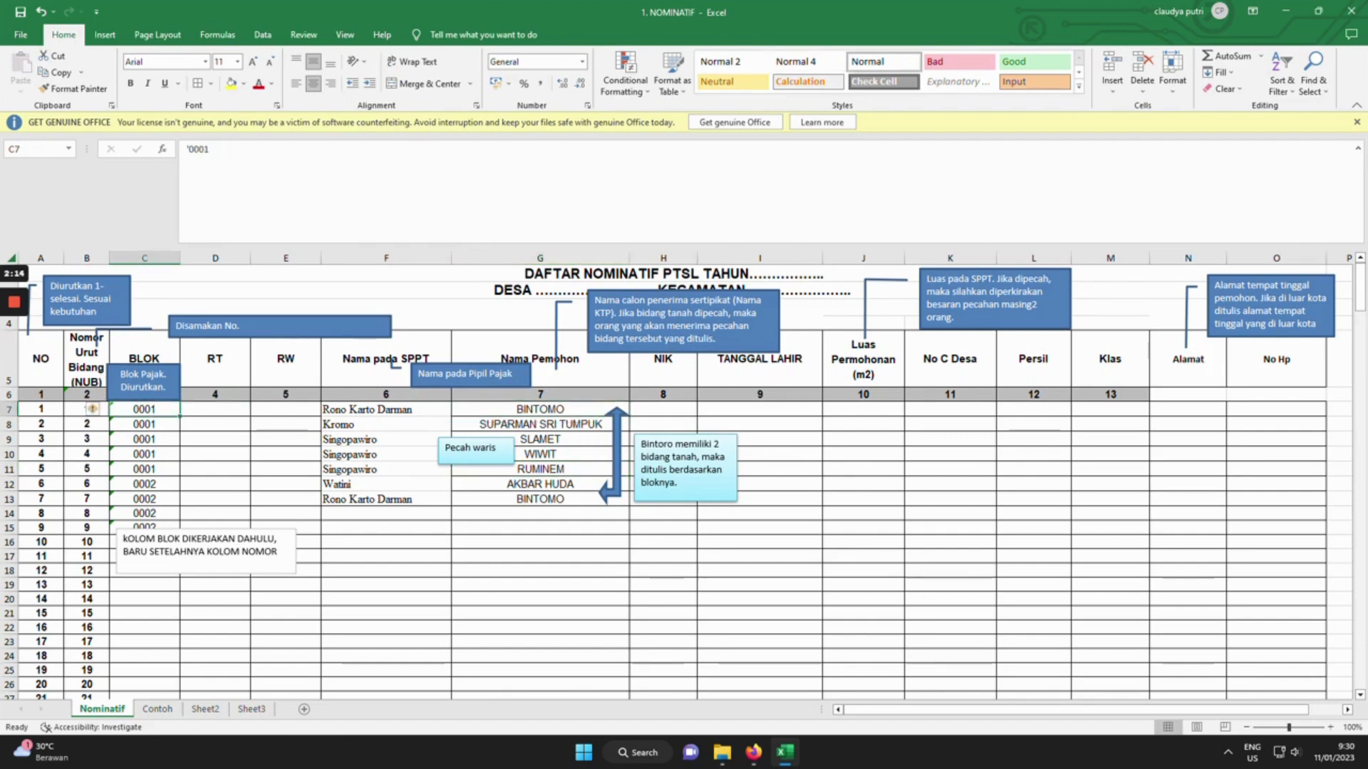
pyautogui.click(540, 498)
pyautogui.click(112, 513)
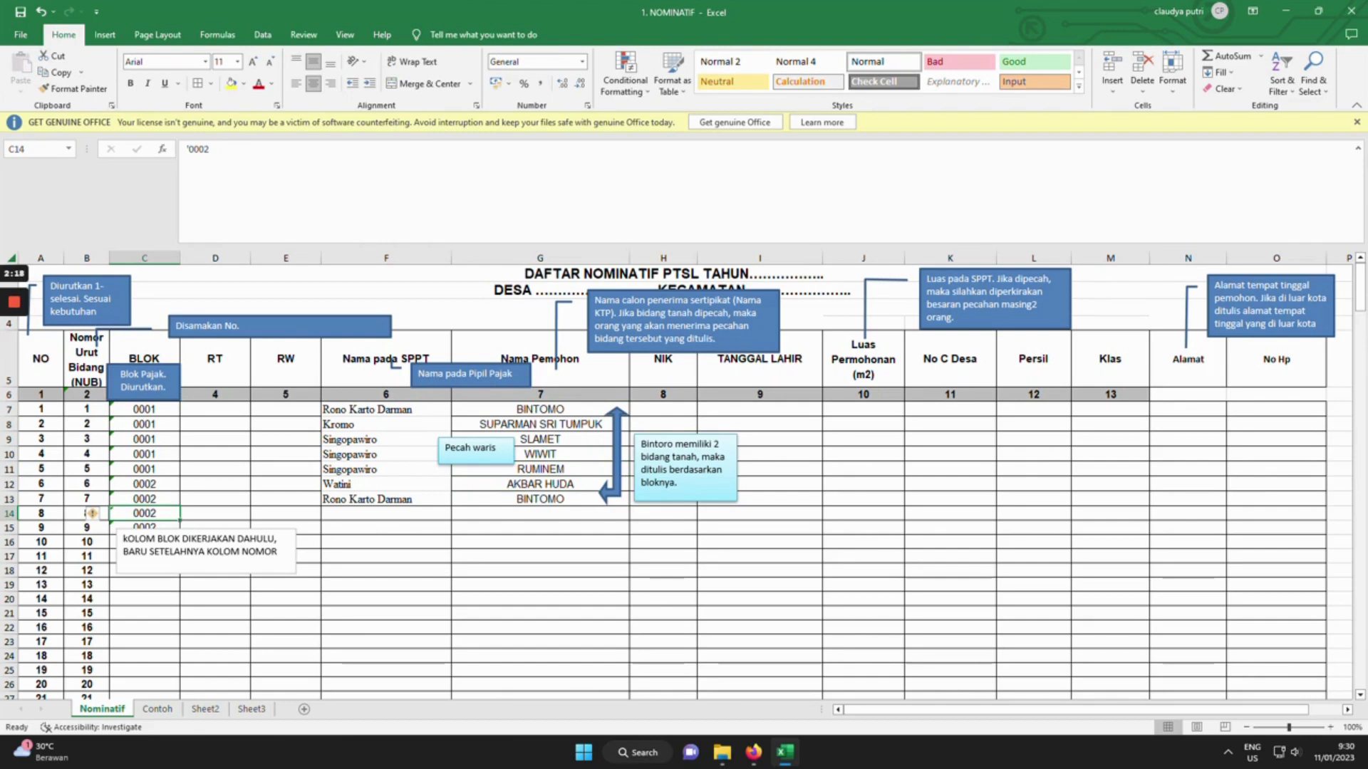
pyautogui.press('Up')
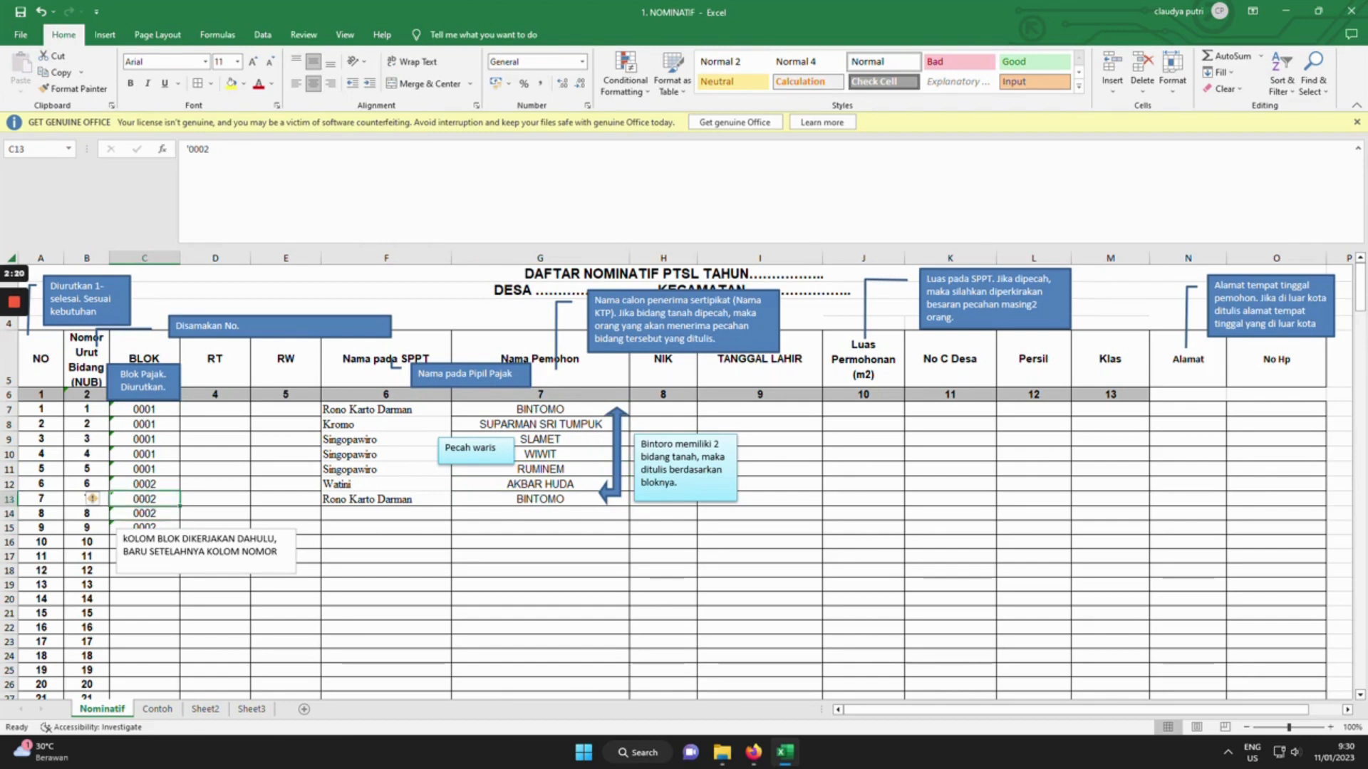
pyautogui.click(540, 409)
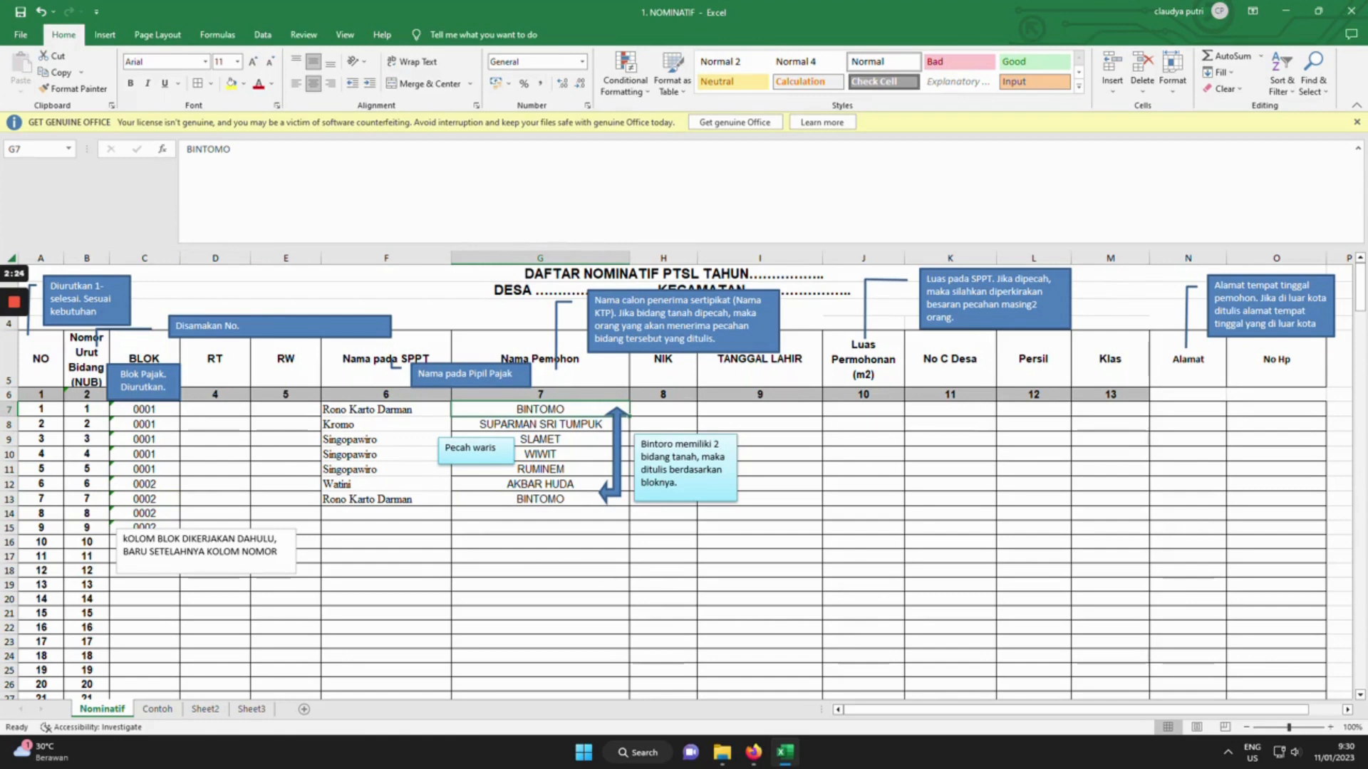
pyautogui.click(540, 499)
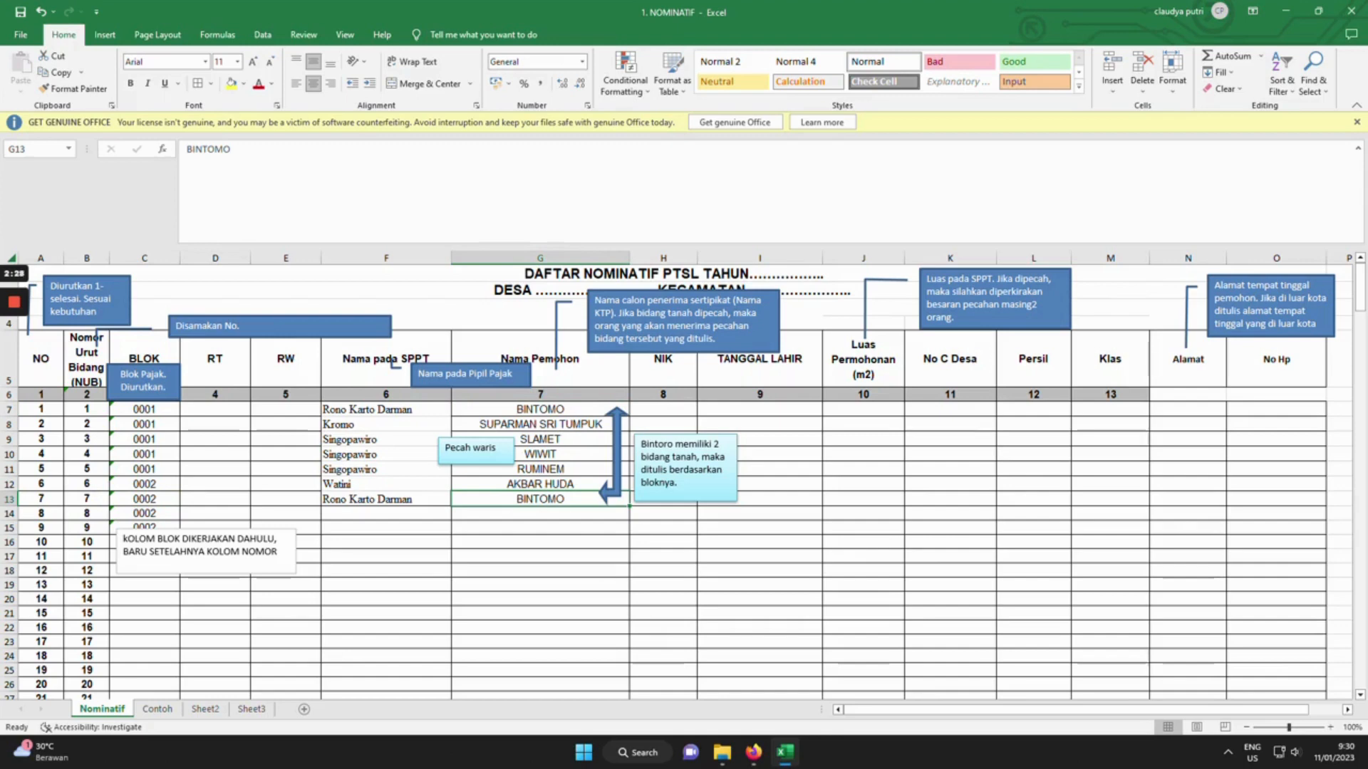
pyautogui.click(385, 513)
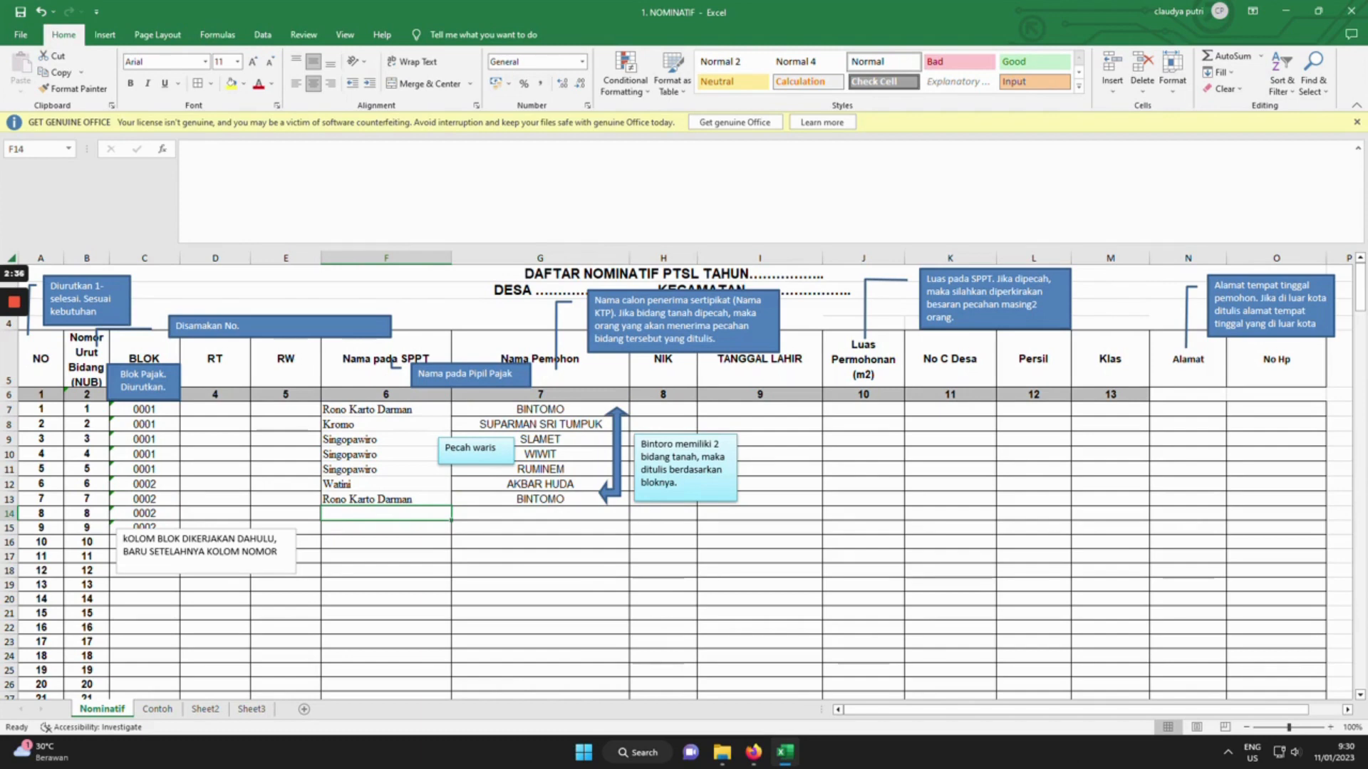
# Enter the SPPT owner's full name in the Nama pada SPPT cell F14.
pyautogui.write('p')
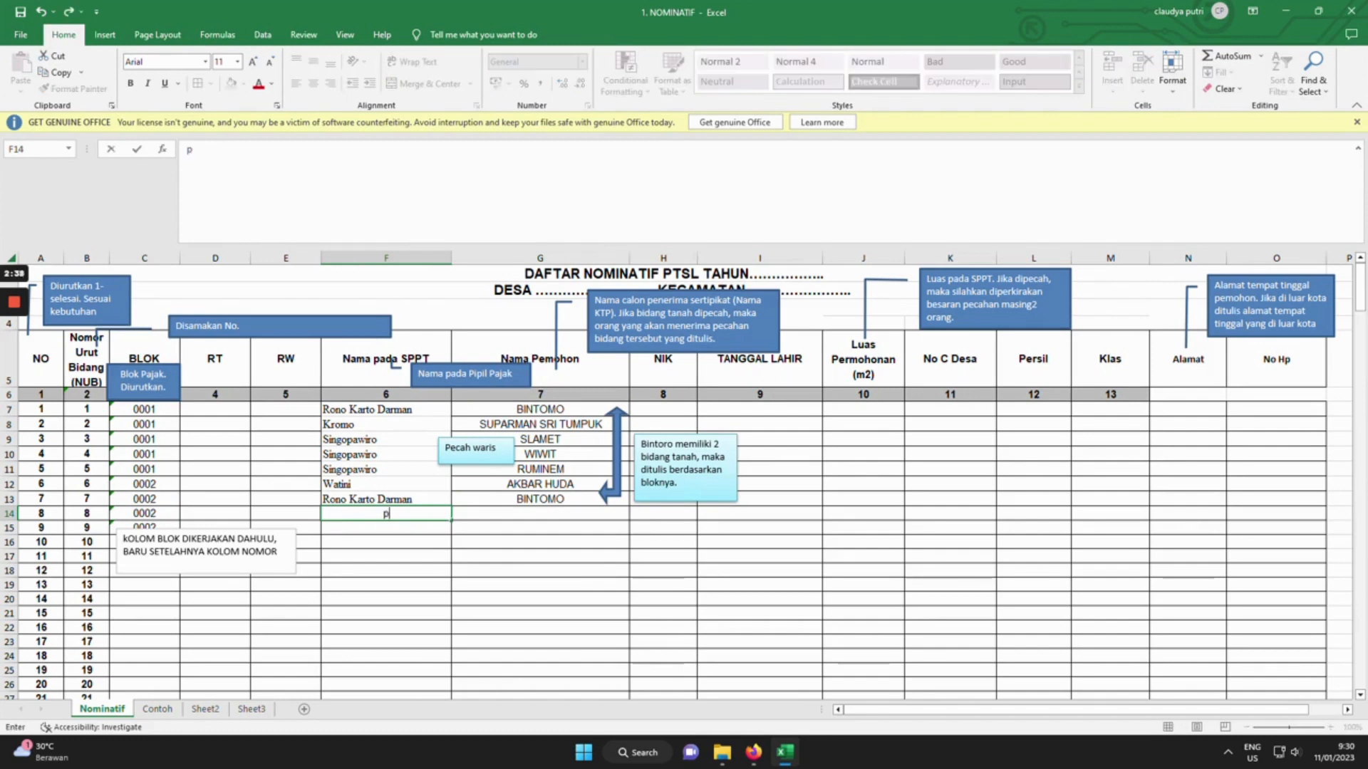
pyautogui.press('BackSpace')
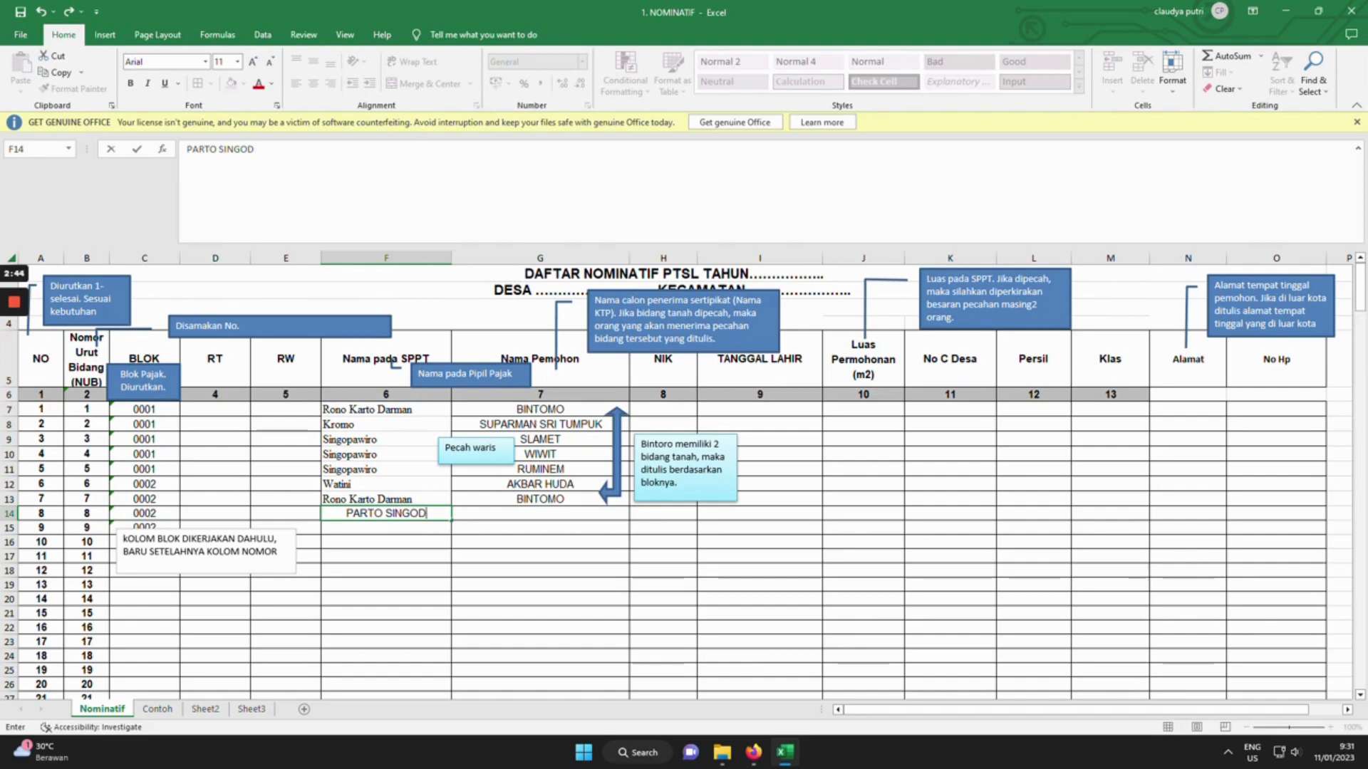
pyautogui.press('Tab')
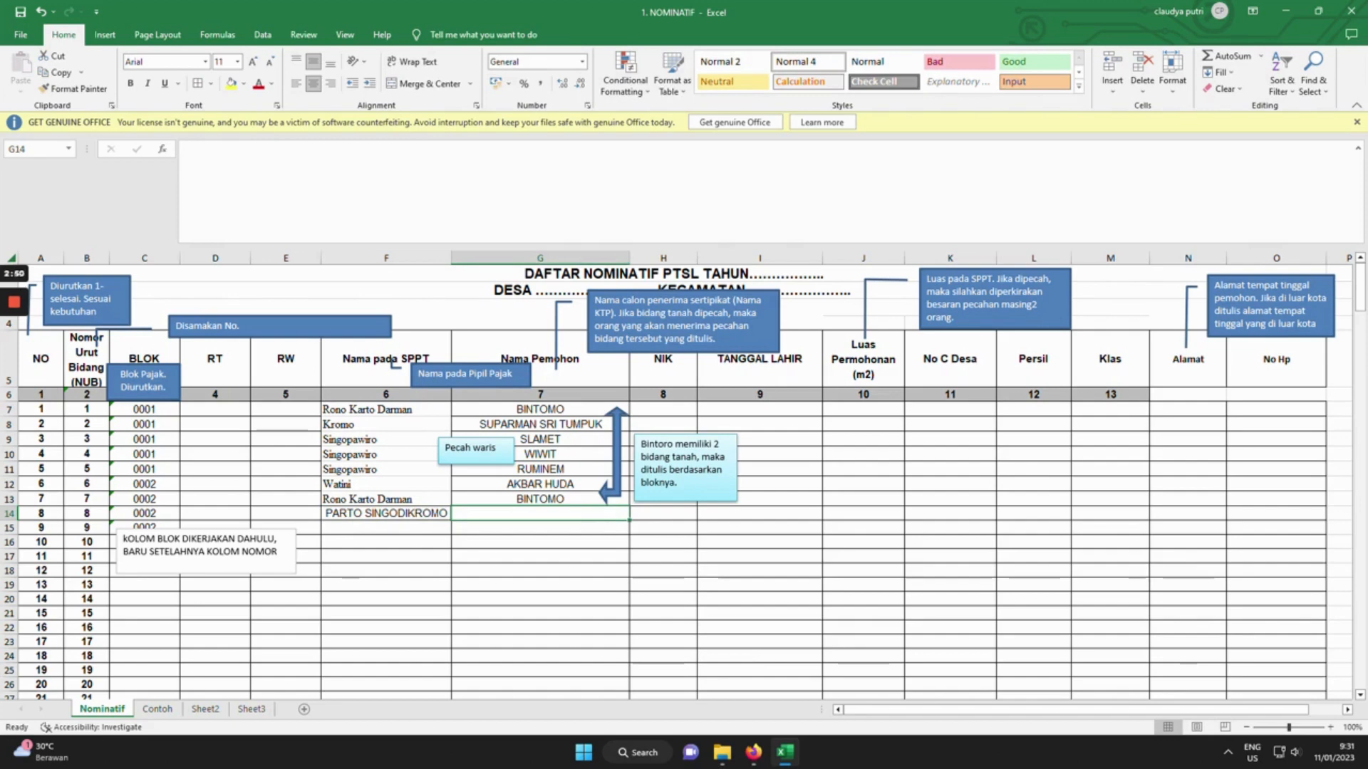
# Enter three applicant names on separate lines within the Nama Pemohon cell G14.
pyautogui.write('ANDI')
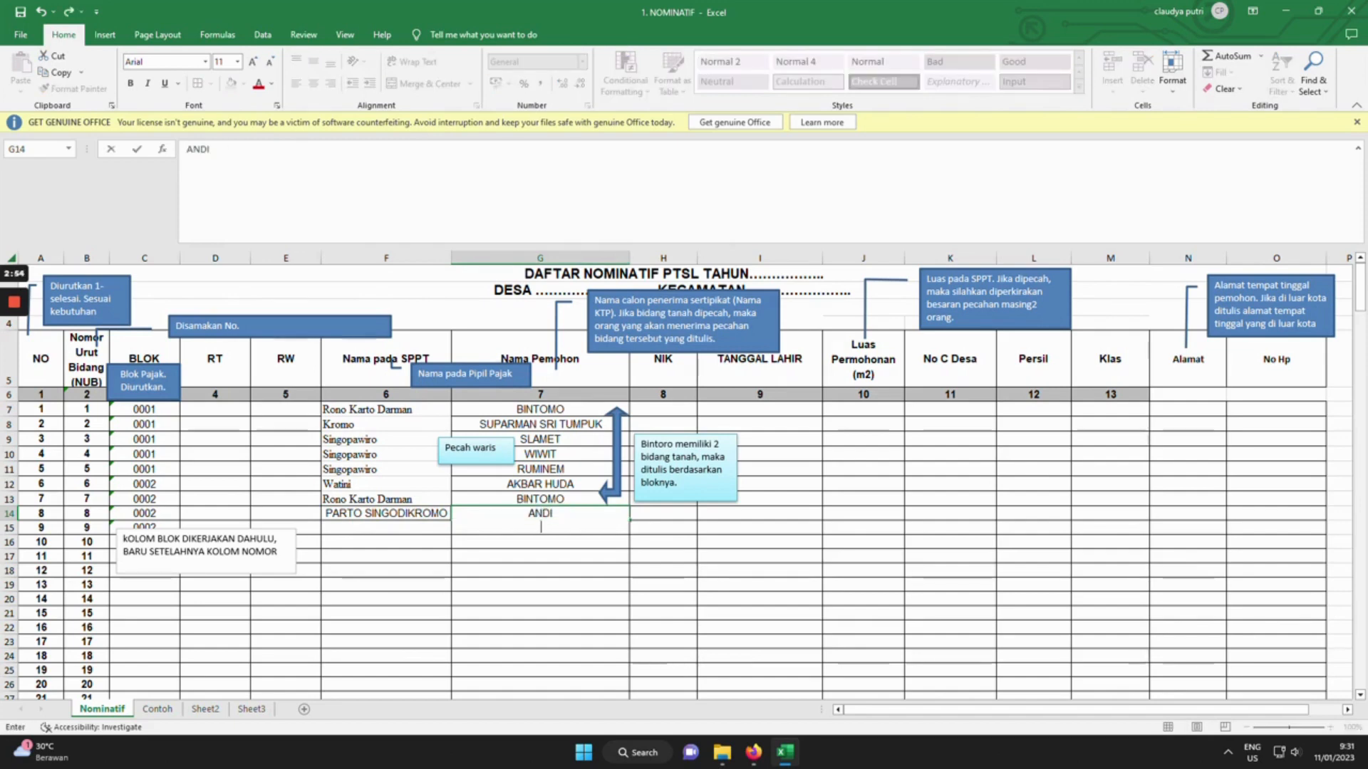
pyautogui.hotkey('alt', 'Return')
pyautogui.write('DIAN')
pyautogui.hotkey('alt', 'Return')
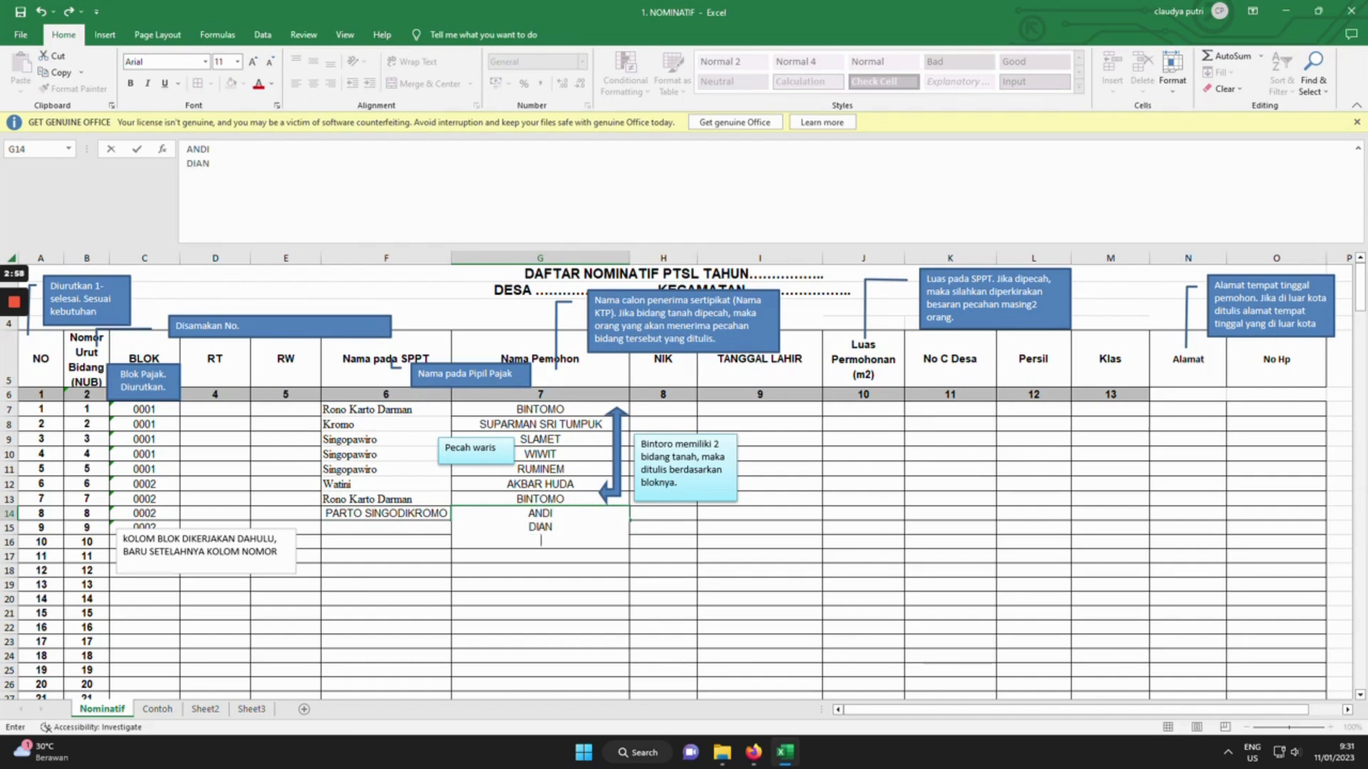
pyautogui.write('AKBAR')
pyautogui.click(760, 584)
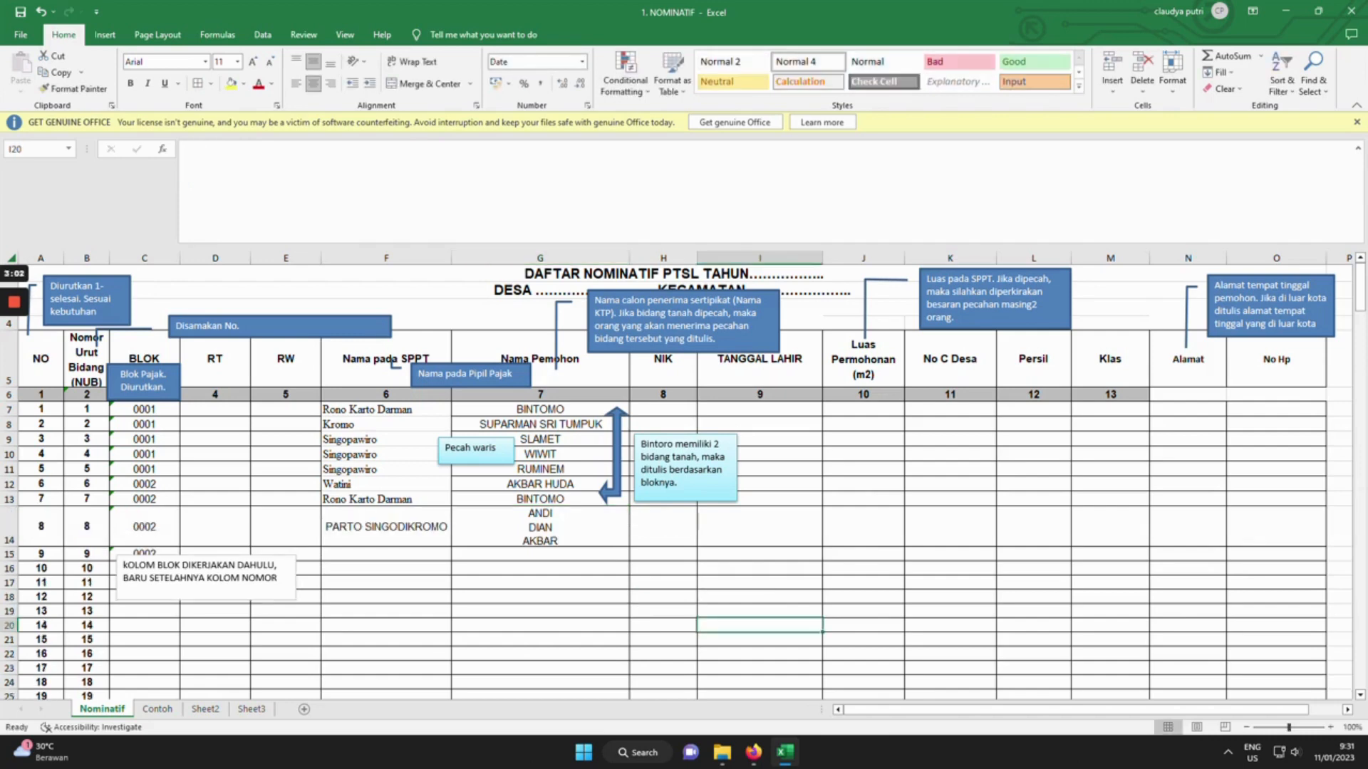
pyautogui.click(663, 527)
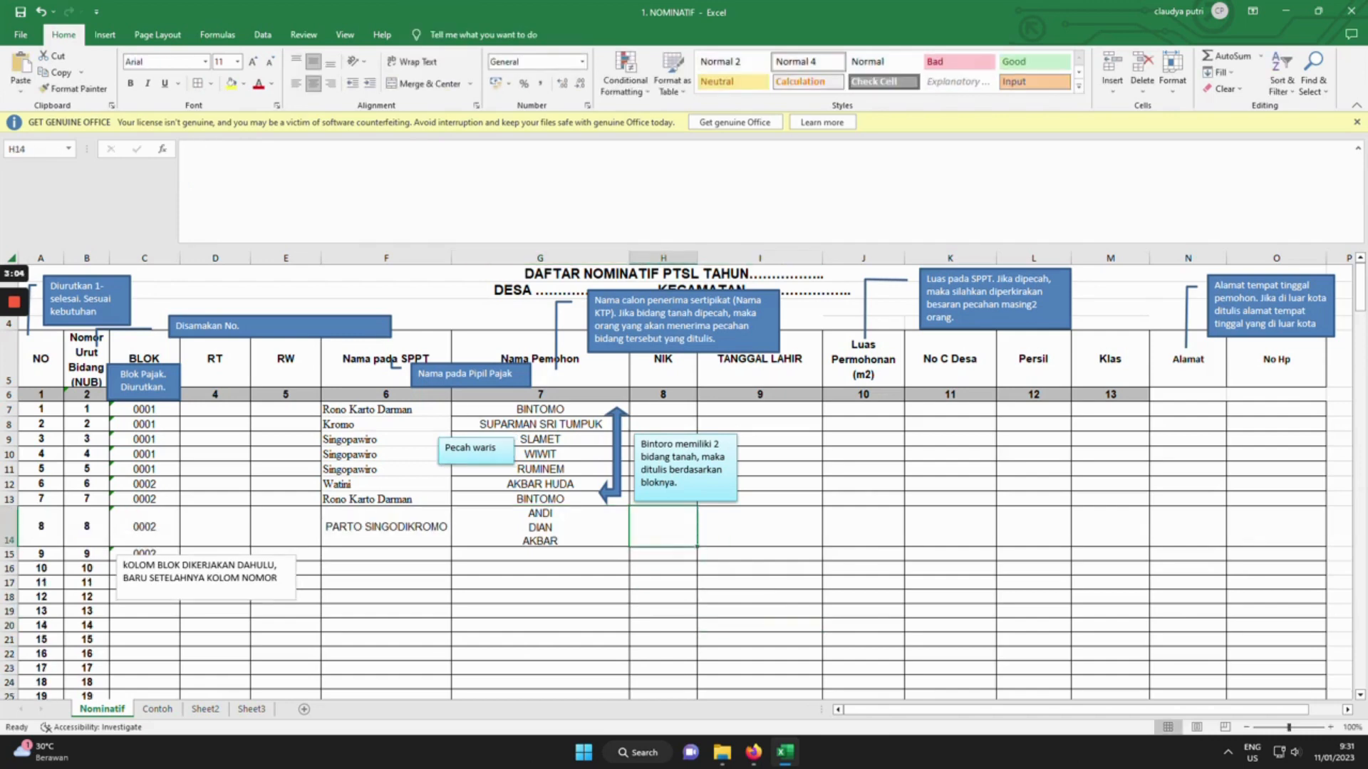
# Paste a copy of the Pecah waris callout at H14 and change its text to 'waris tidak dipecah'.
pyautogui.hotkey('ctrl', 'v')
pyautogui.press('F2')
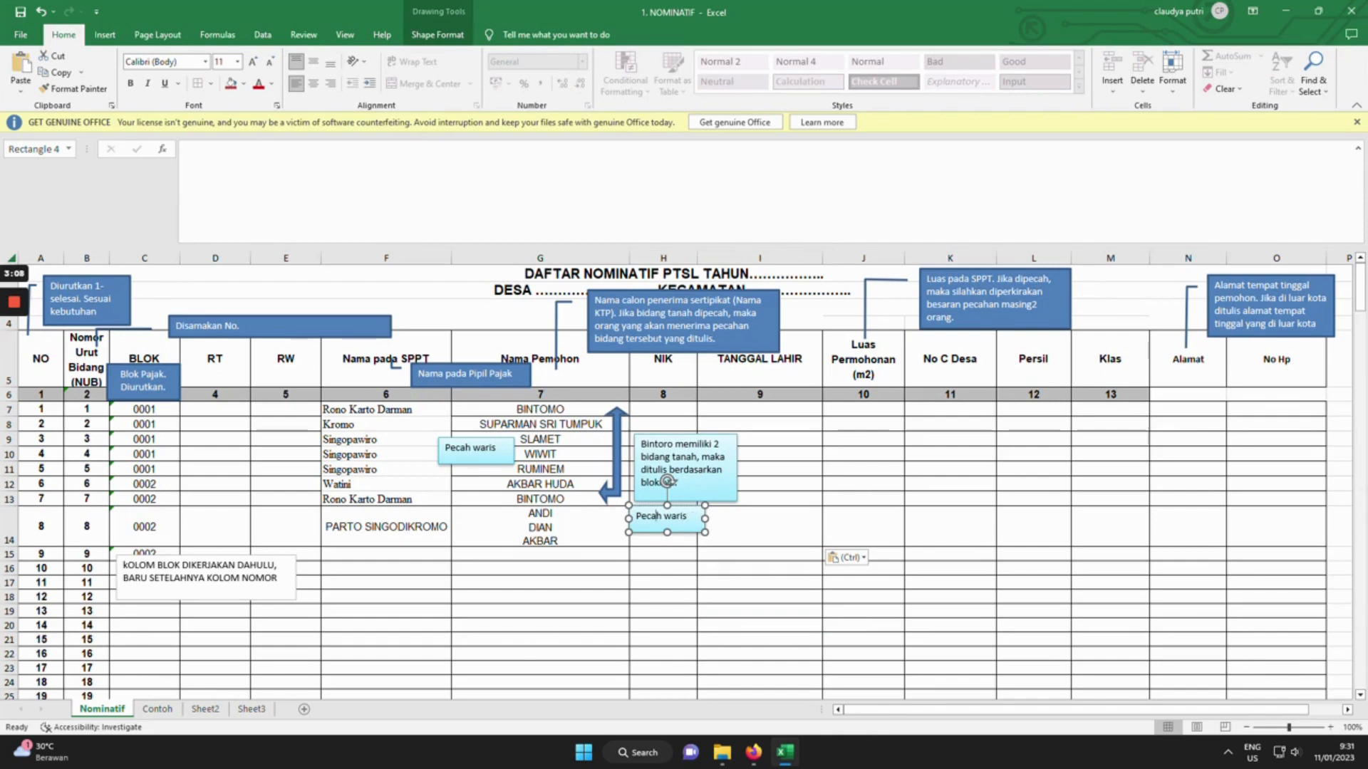
pyautogui.press('BackSpace')
pyautogui.press('BackSpace')
pyautogui.press('BackSpace')
pyautogui.press('BackSpace')
pyautogui.press('BackSpace')
pyautogui.press('BackSpace')
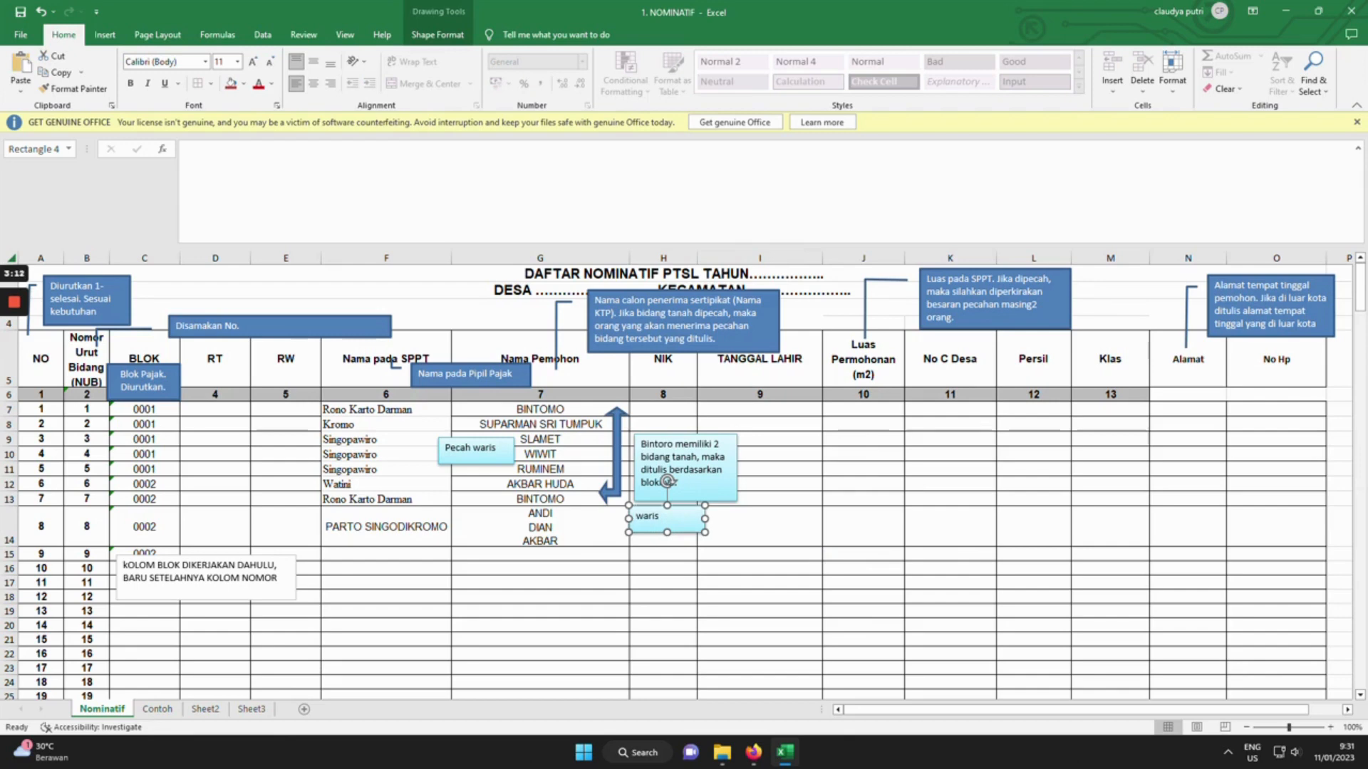
pyautogui.write('tidak dipeca')
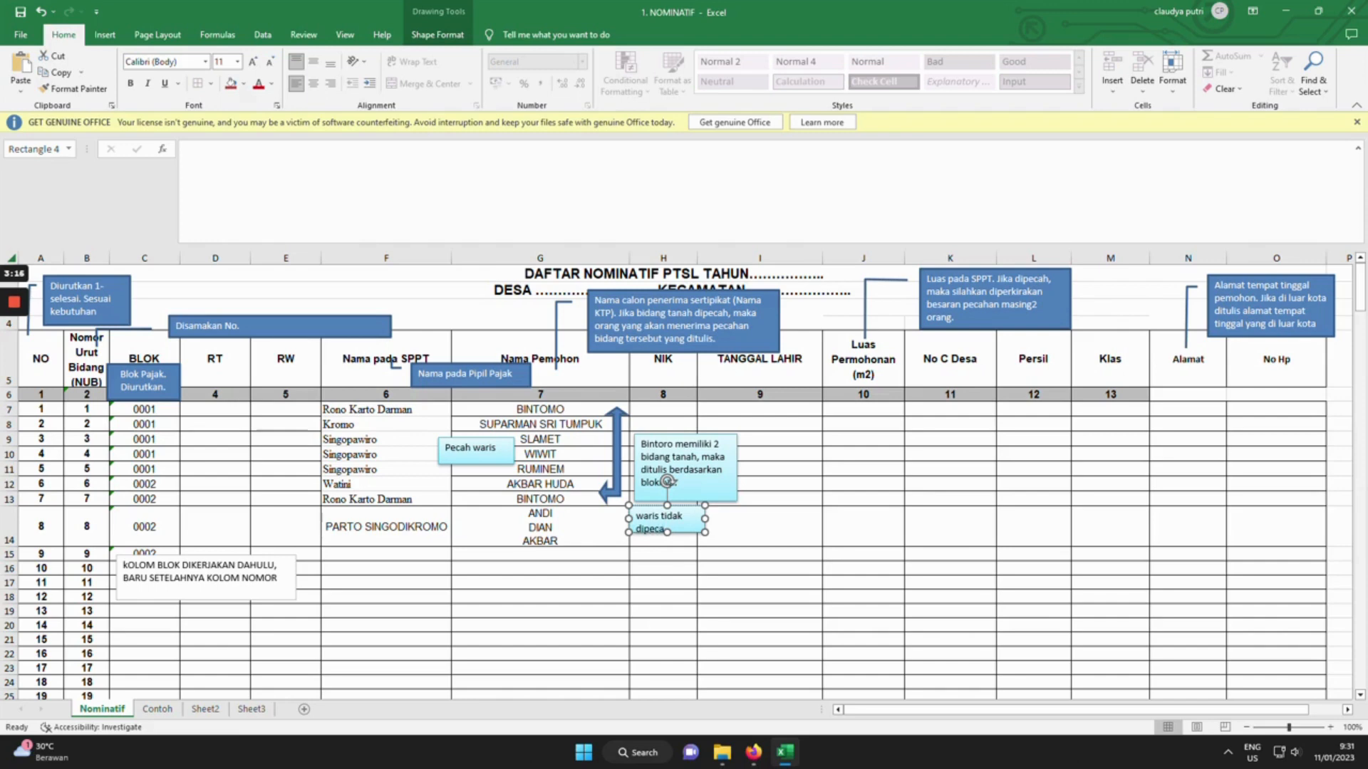
pyautogui.write('h')
pyautogui.click(863, 554)
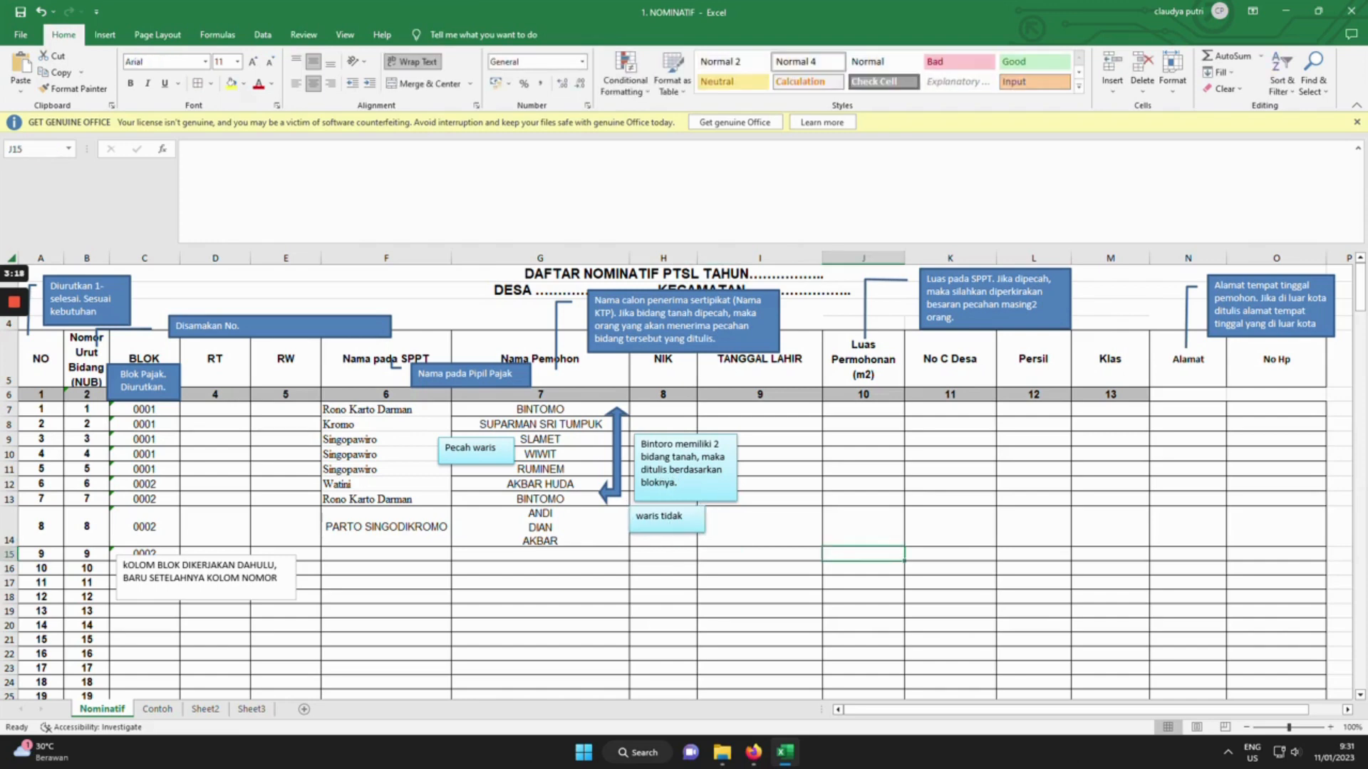
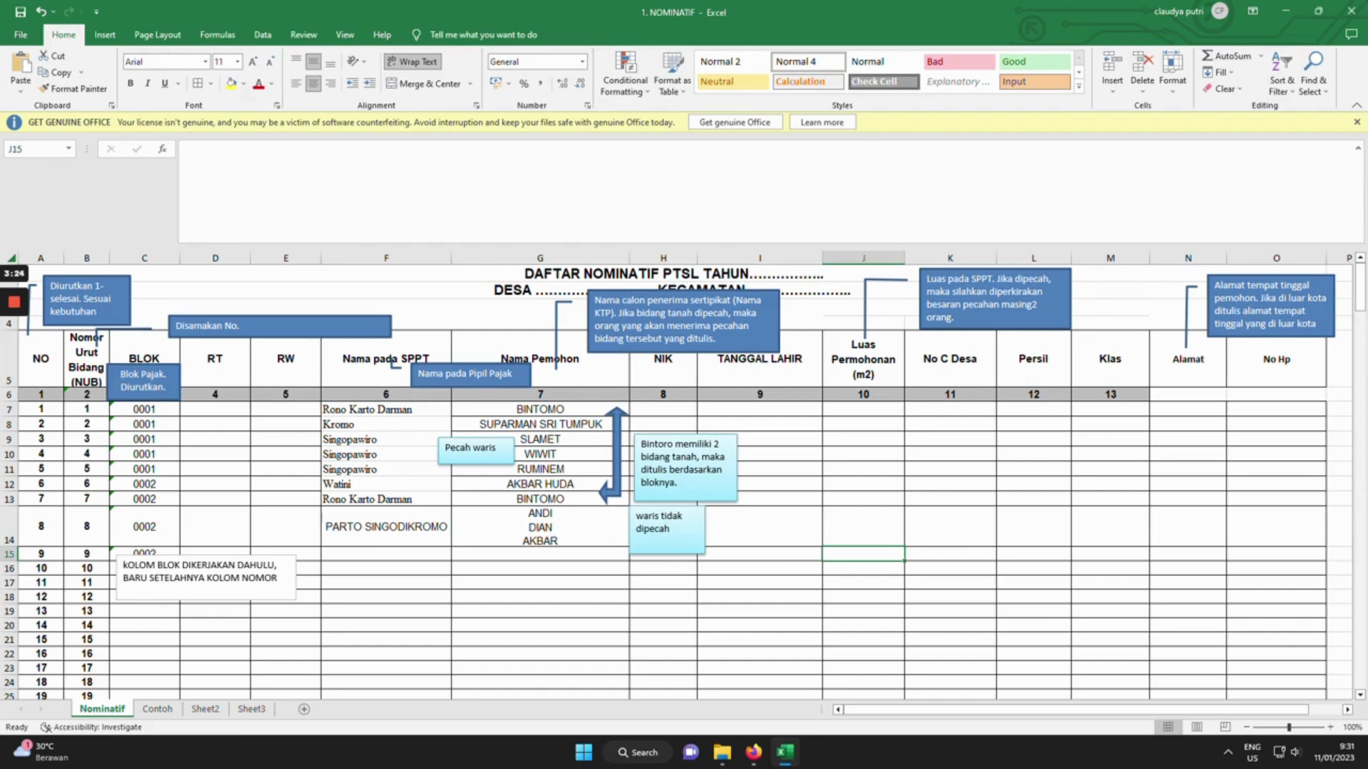
# Move the 'waris tidak dipecah' note beside the three applicant names and deselect it.
pyautogui.moveTo(666, 530); pyautogui.dragTo(479, 526)
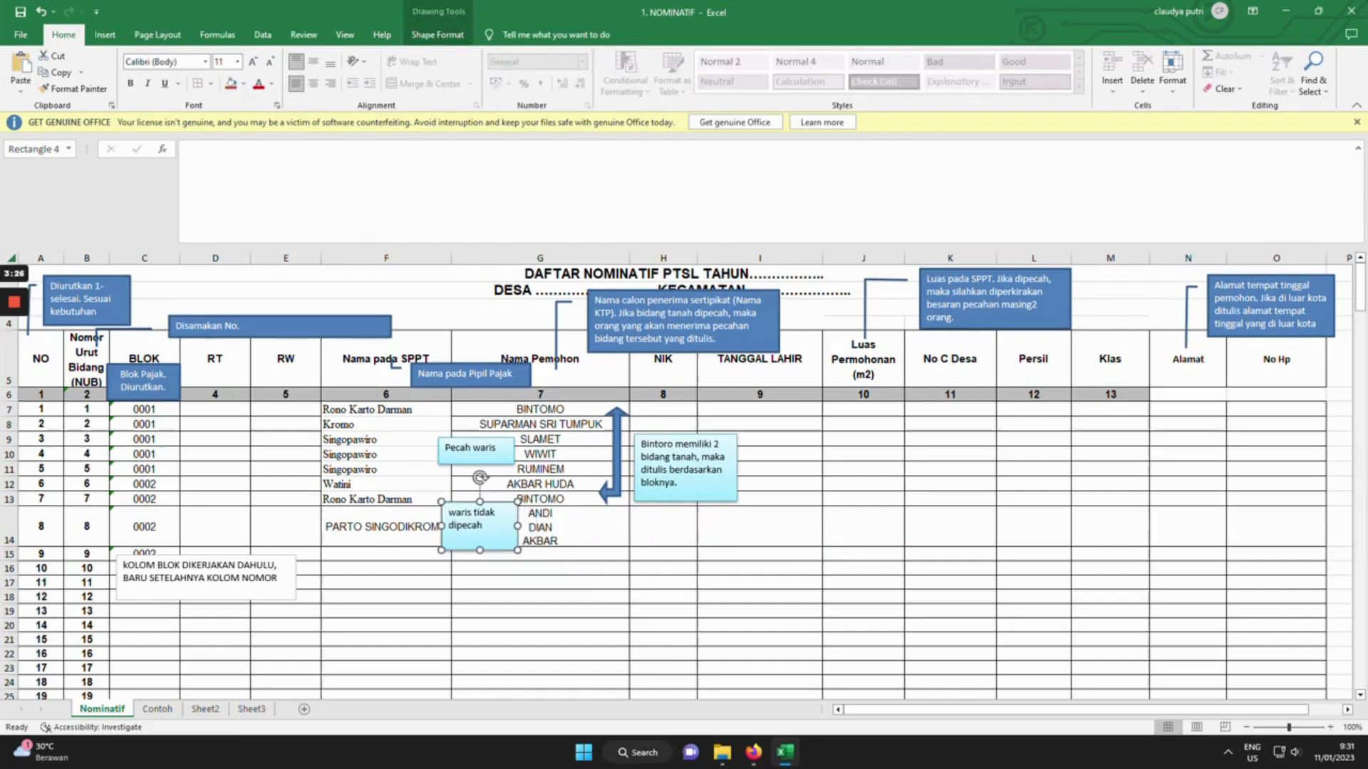
pyautogui.click(663, 526)
pyautogui.click(759, 526)
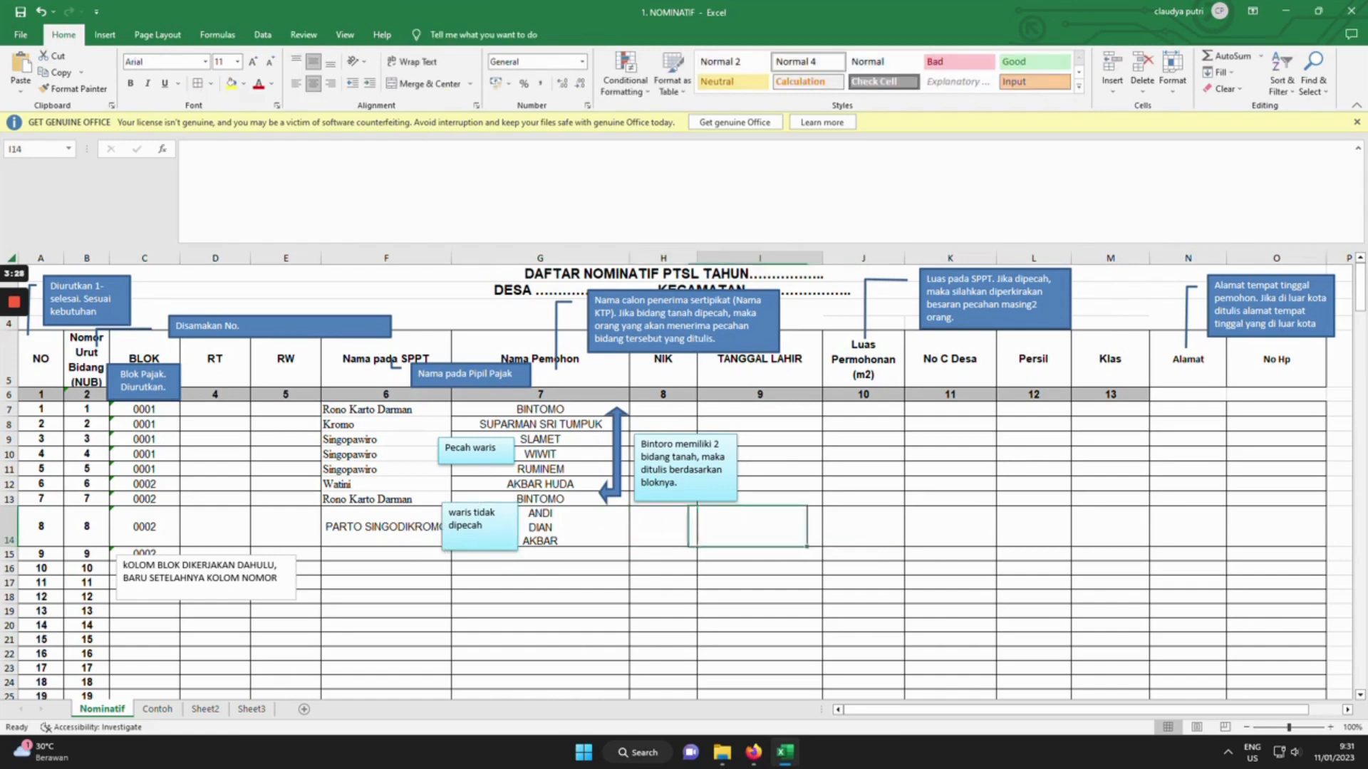
# Enter Luas Permohonan 800 in J14 and 200 in each of J9, J10 and J11.
pyautogui.click(864, 526)
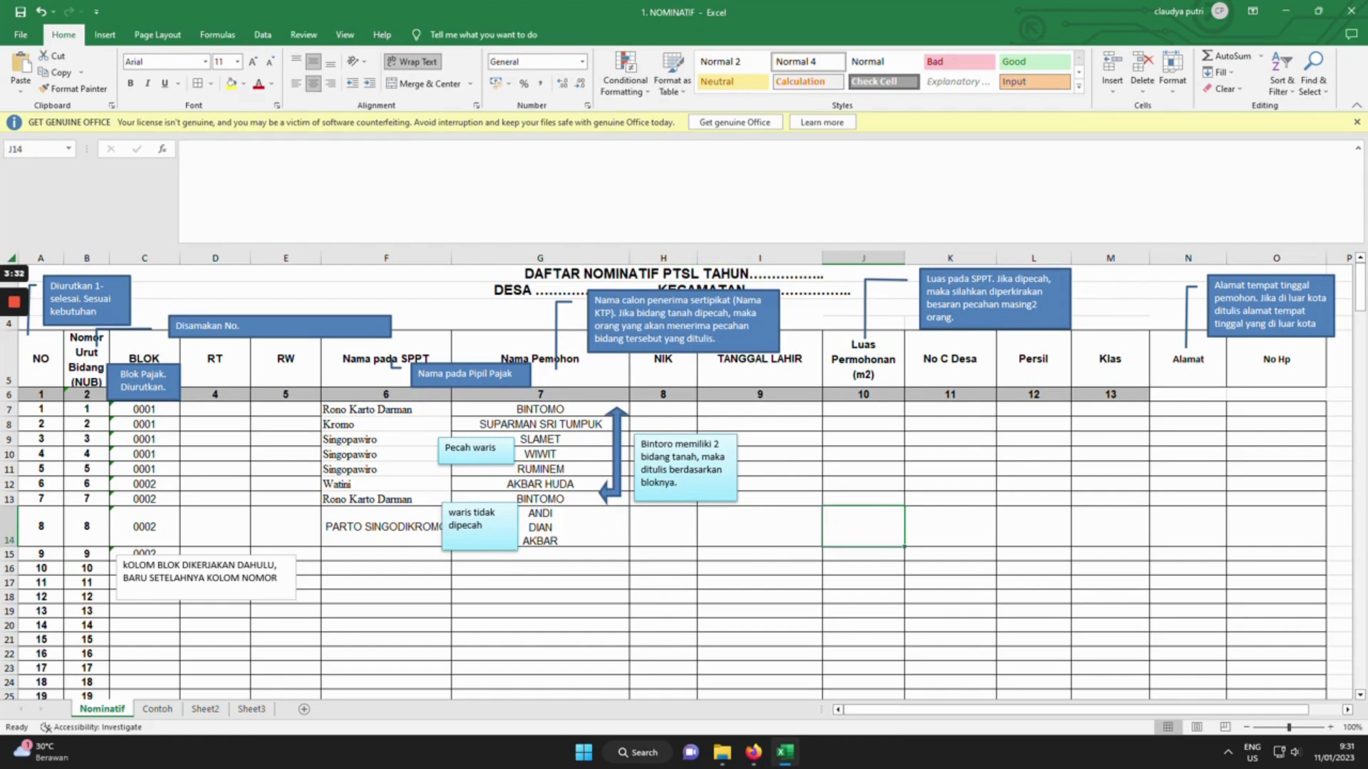
pyautogui.write('800')
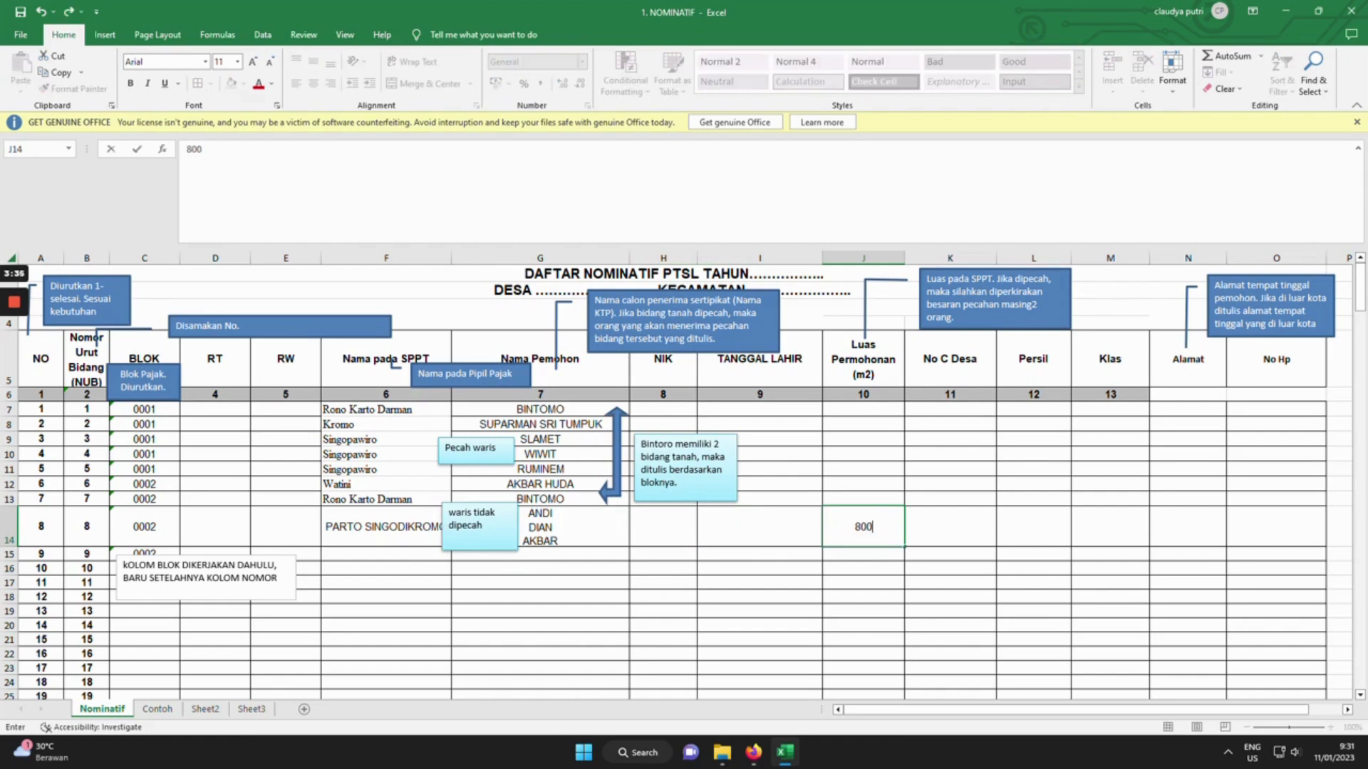
pyautogui.click(949, 527)
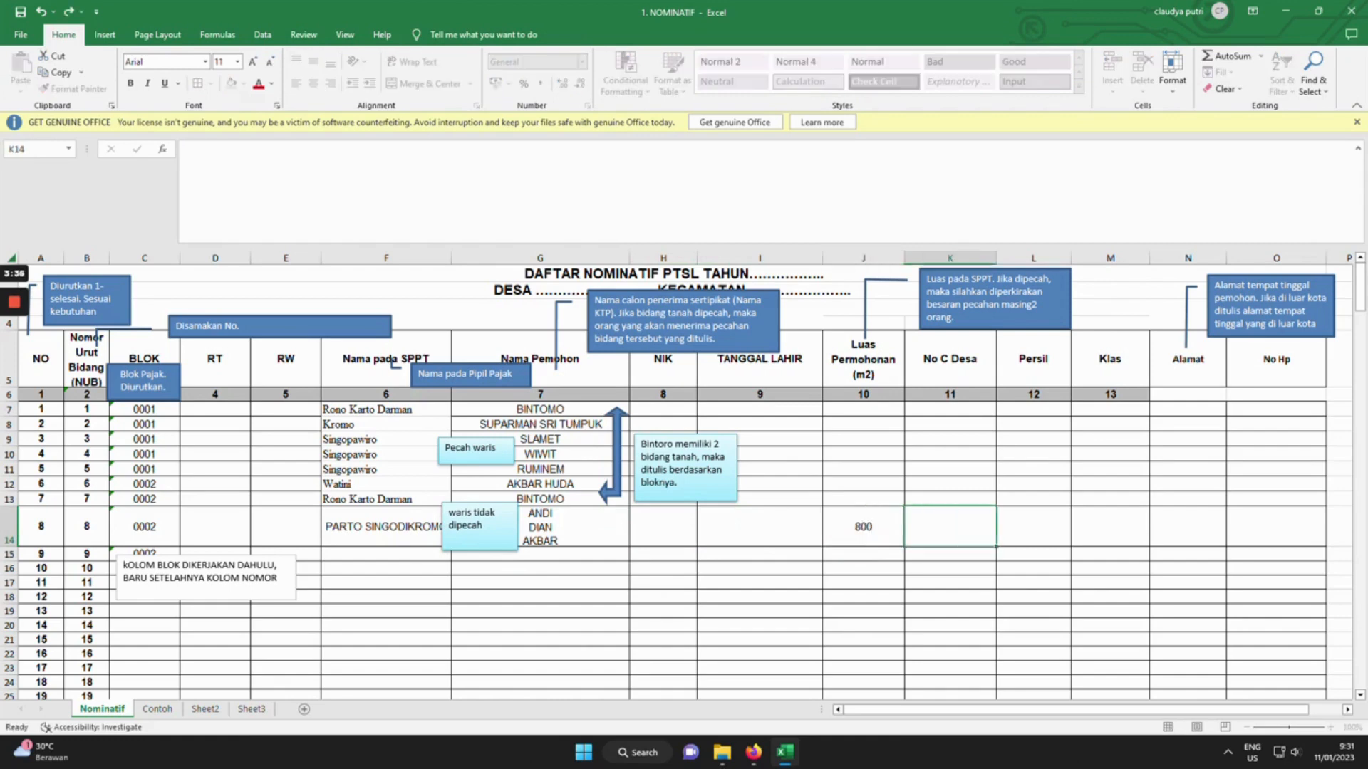
pyautogui.click(864, 440)
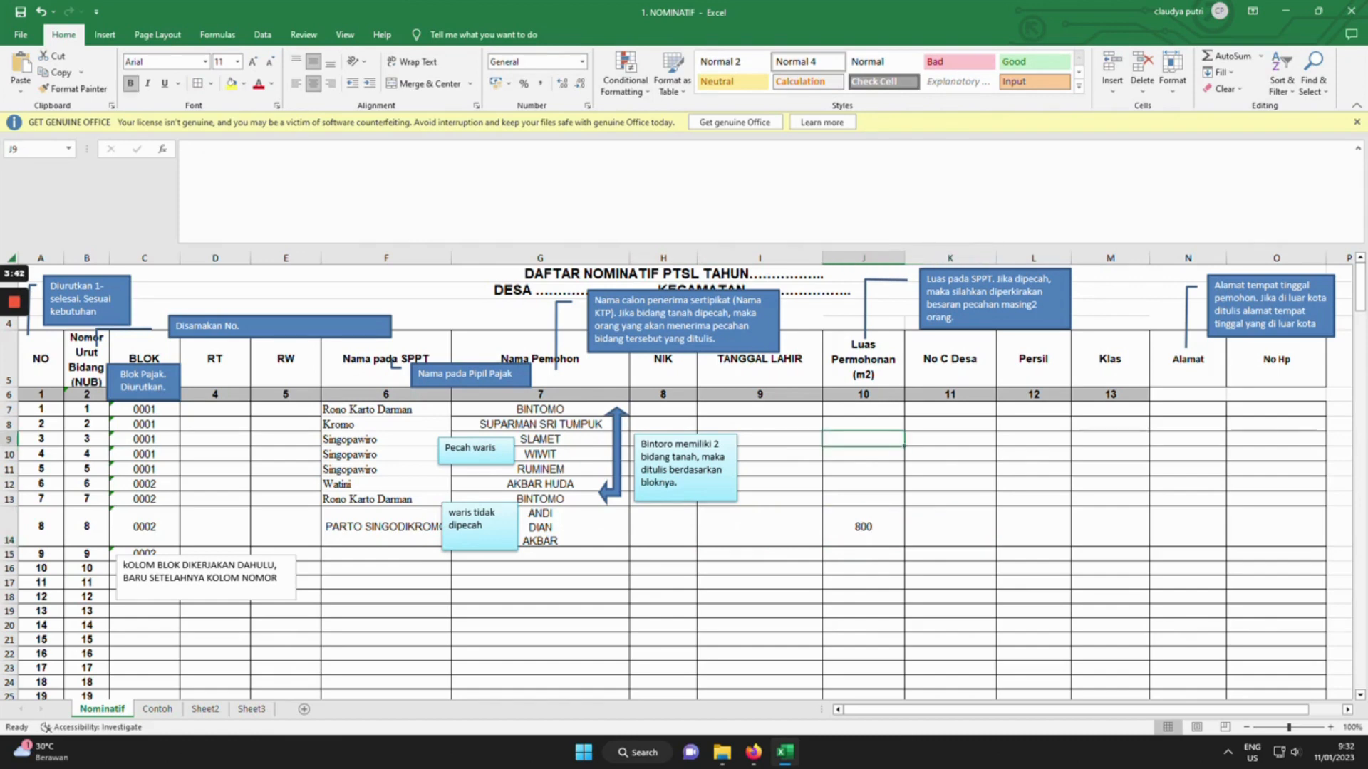
pyautogui.write('200')
pyautogui.press('Return')
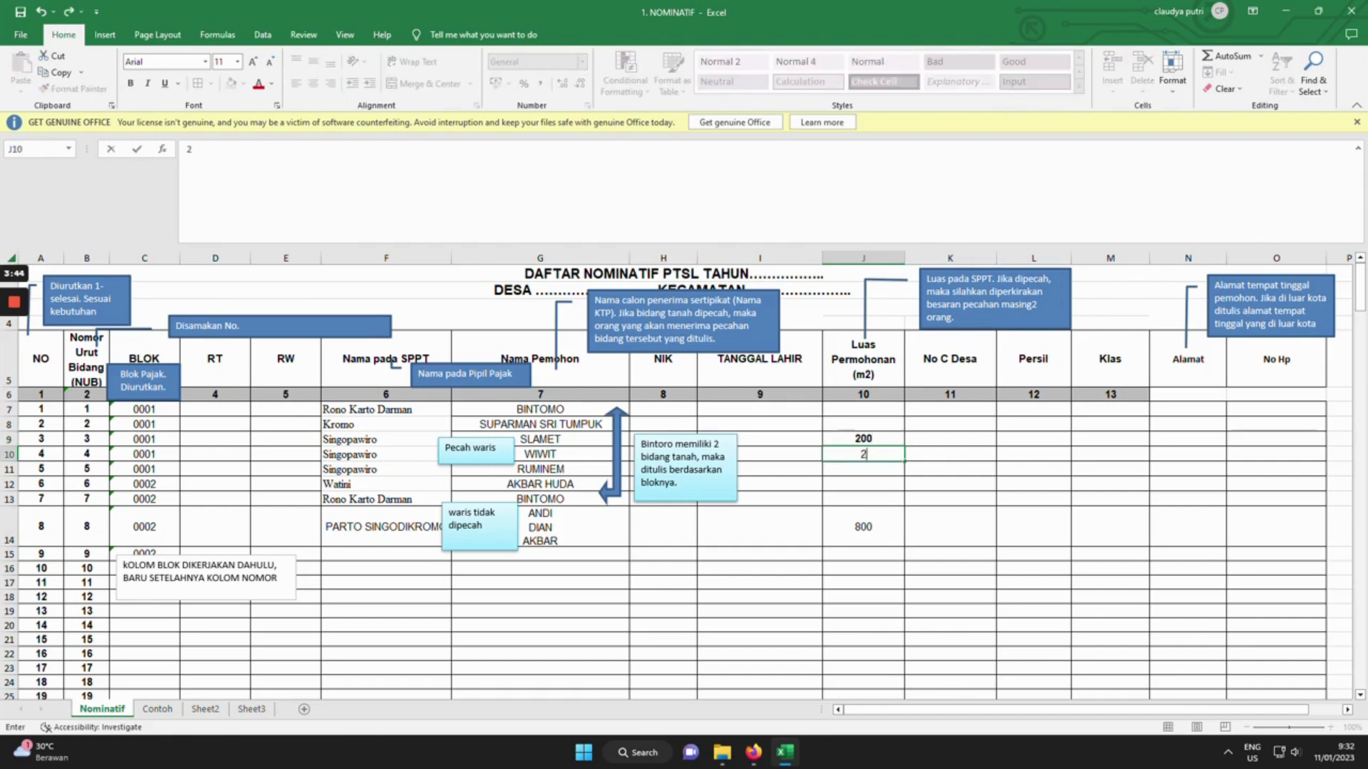
pyautogui.write('200')
pyautogui.press('Return')
pyautogui.write('200')
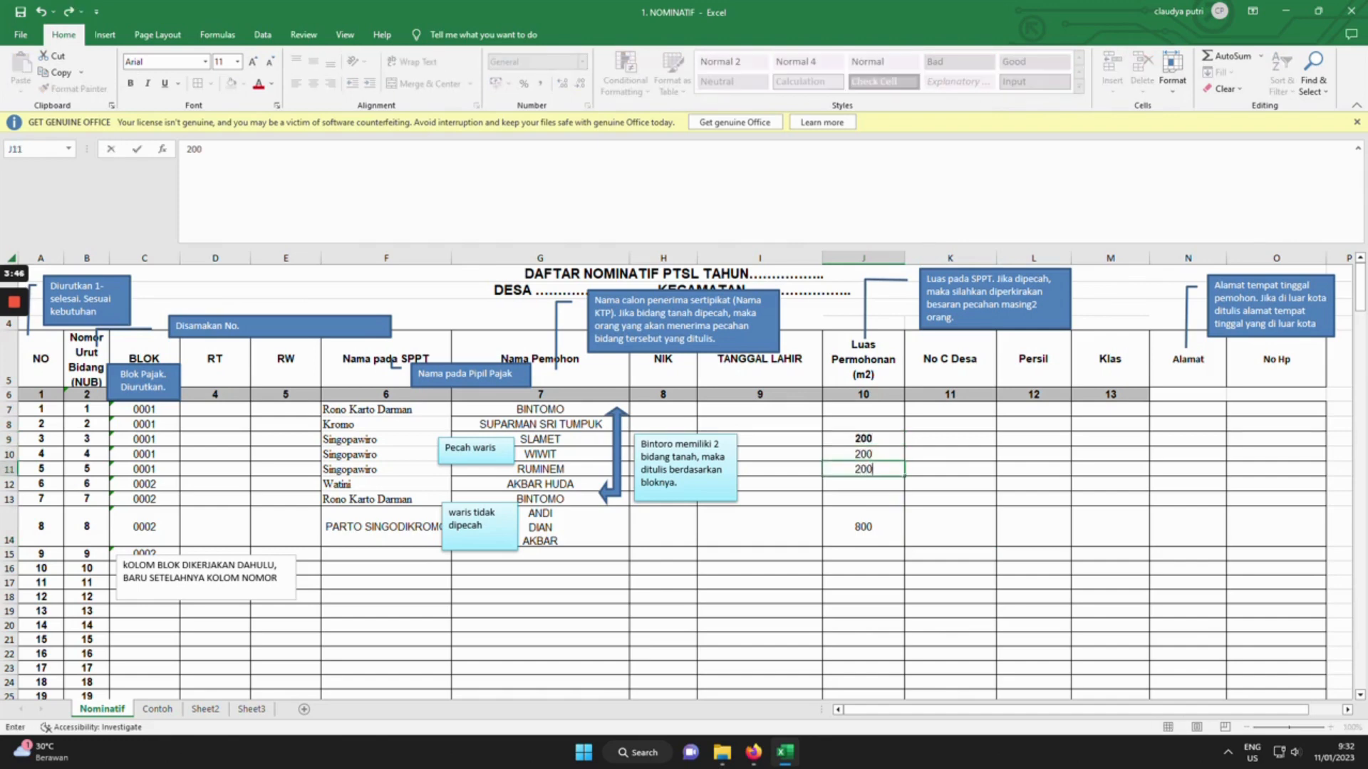
pyautogui.press('Tab')
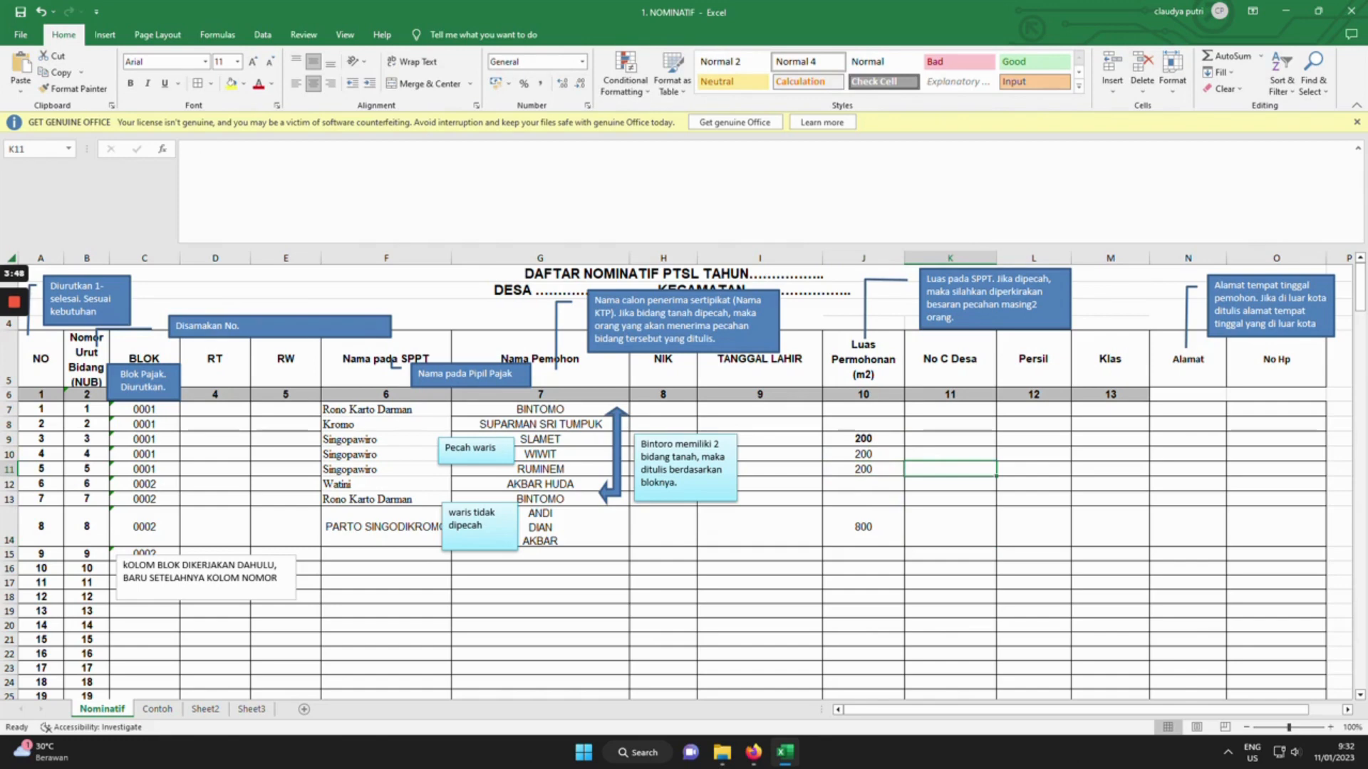
pyautogui.click(950, 440)
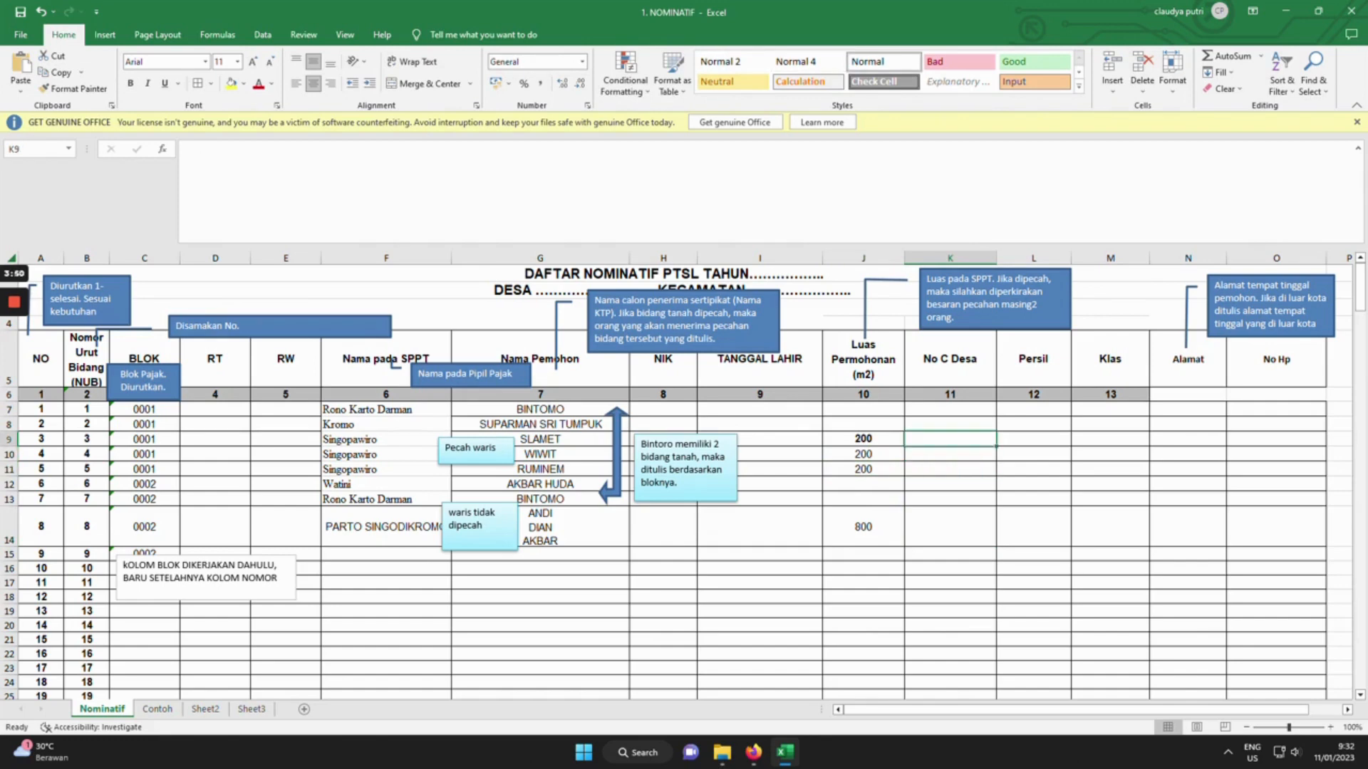
# Merge K9:K11 with Merge & Center and enter No C Desa 21/14/S.I.
pyautogui.moveTo(950, 440); pyautogui.dragTo(950, 468)
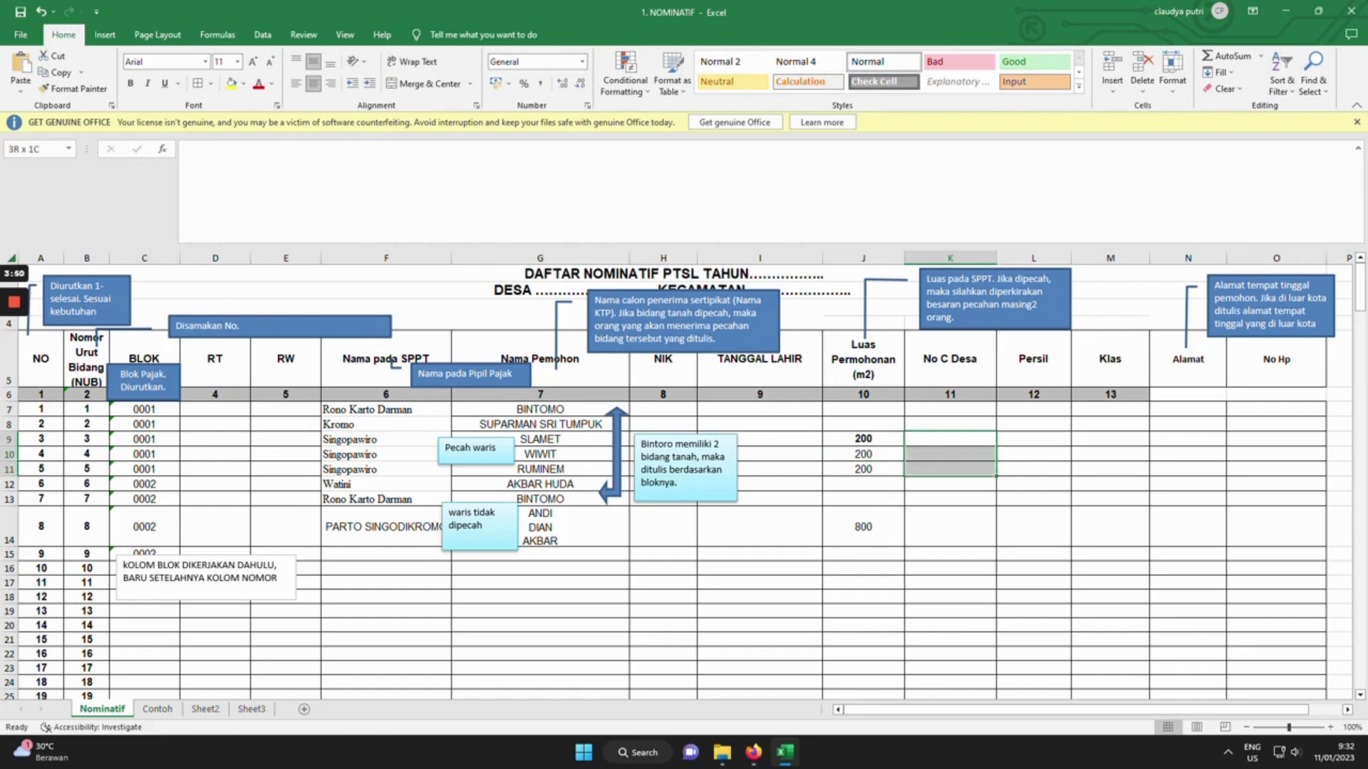
pyautogui.click(428, 84)
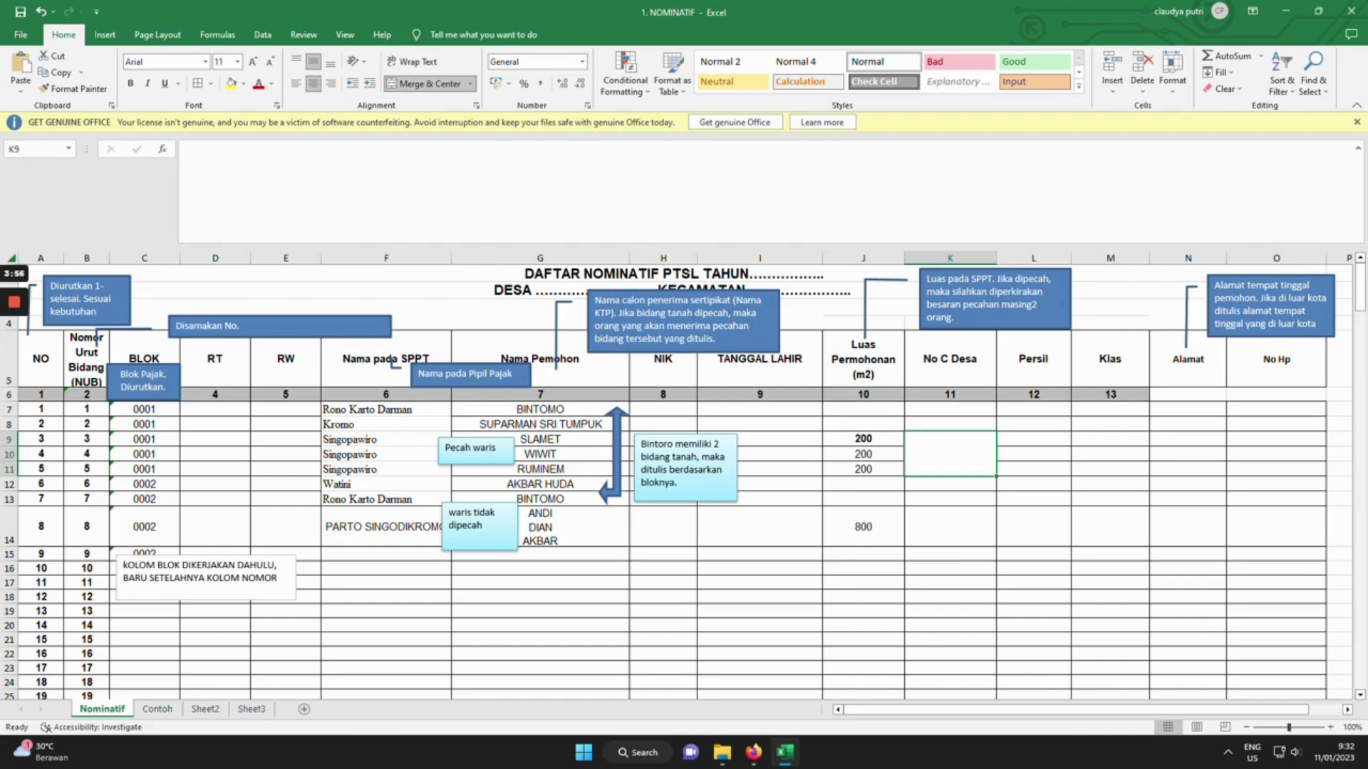
pyautogui.write('21/1')
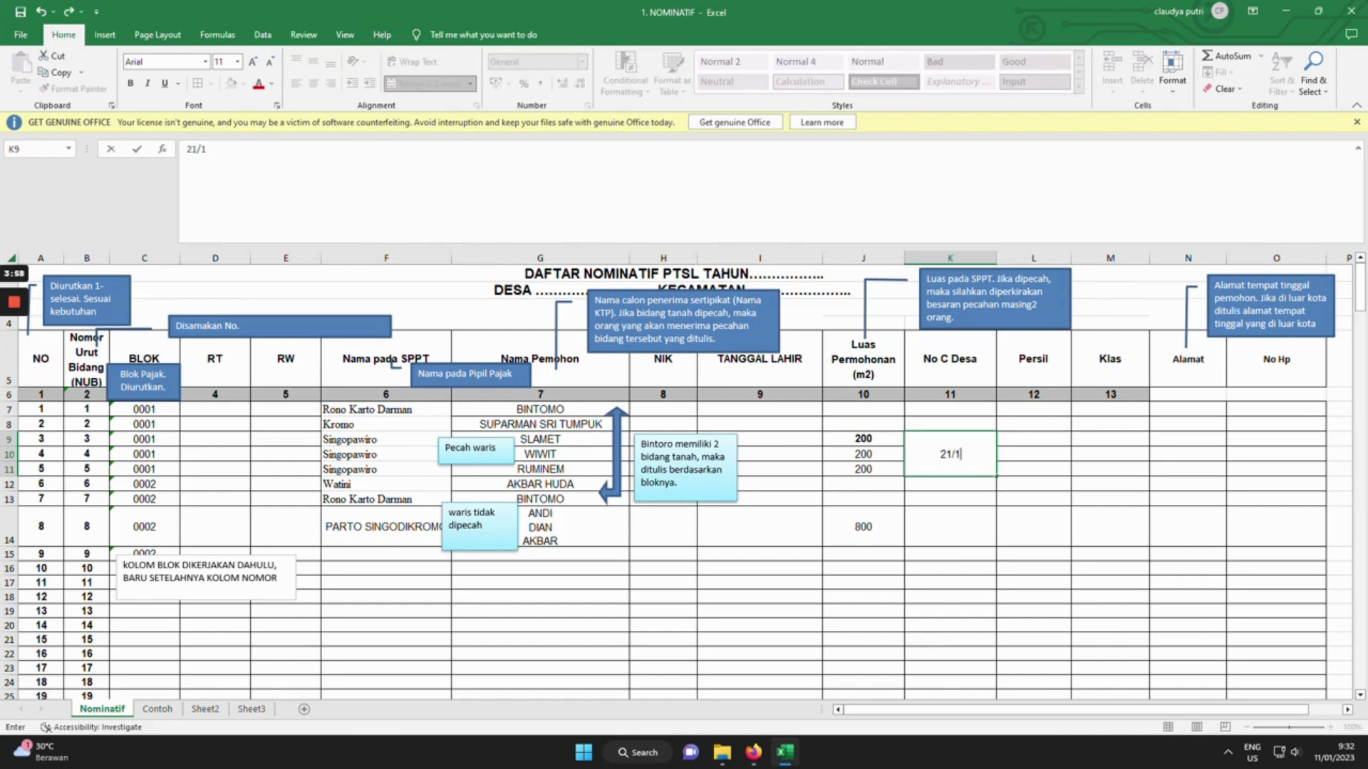
pyautogui.write('4/S.I')
pyautogui.click(1033, 484)
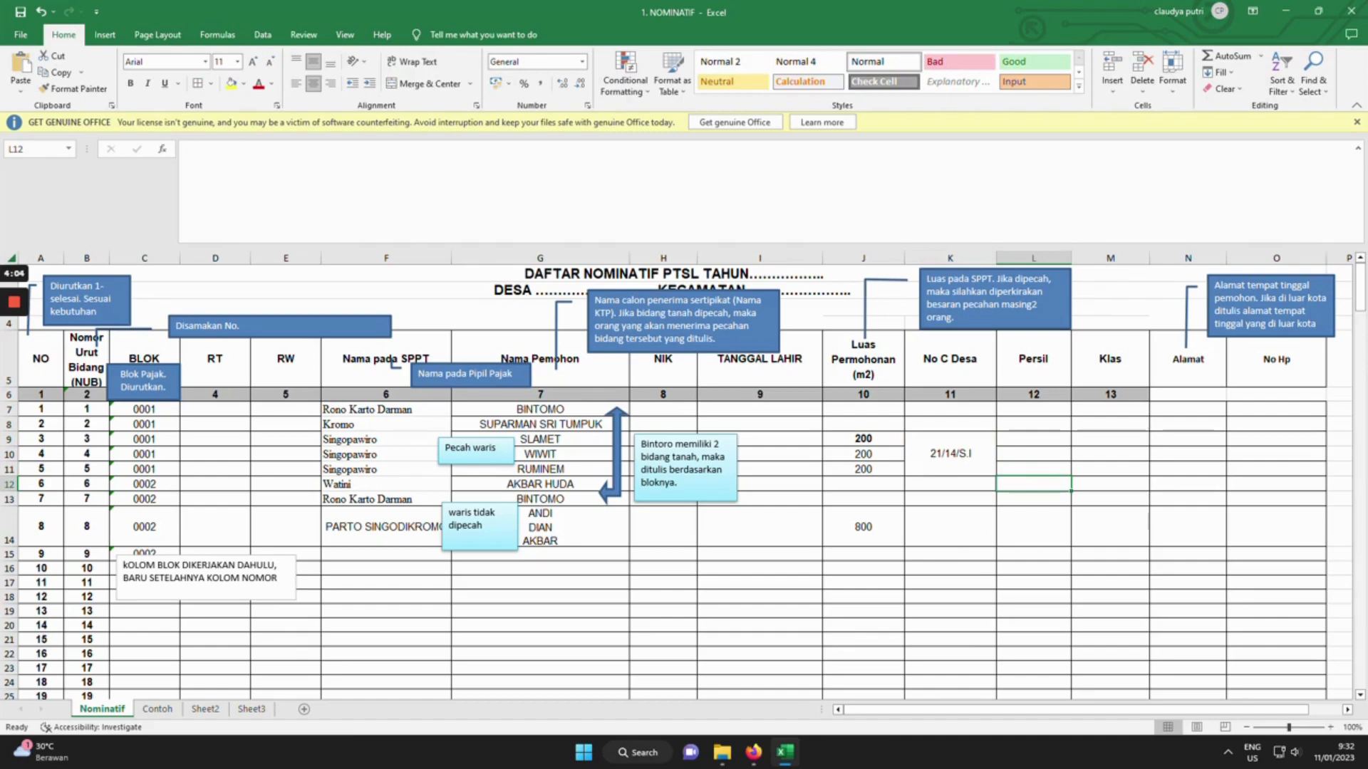
pyautogui.press('Up')
pyautogui.press('Up')
pyautogui.press('Up')
pyautogui.press('Left')
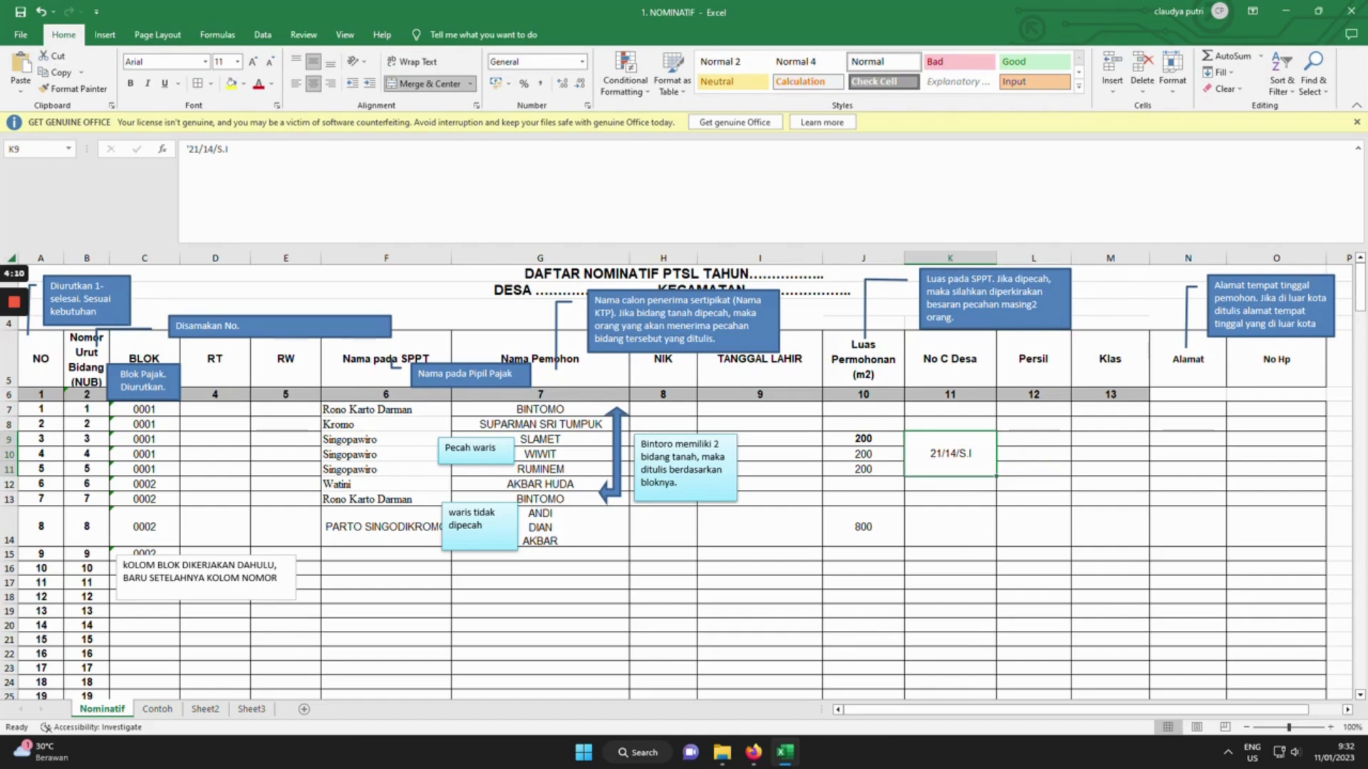
# Fill row 14 with No C Desa 30, Persil 02 and Klas D.IV.
pyautogui.click(950, 528)
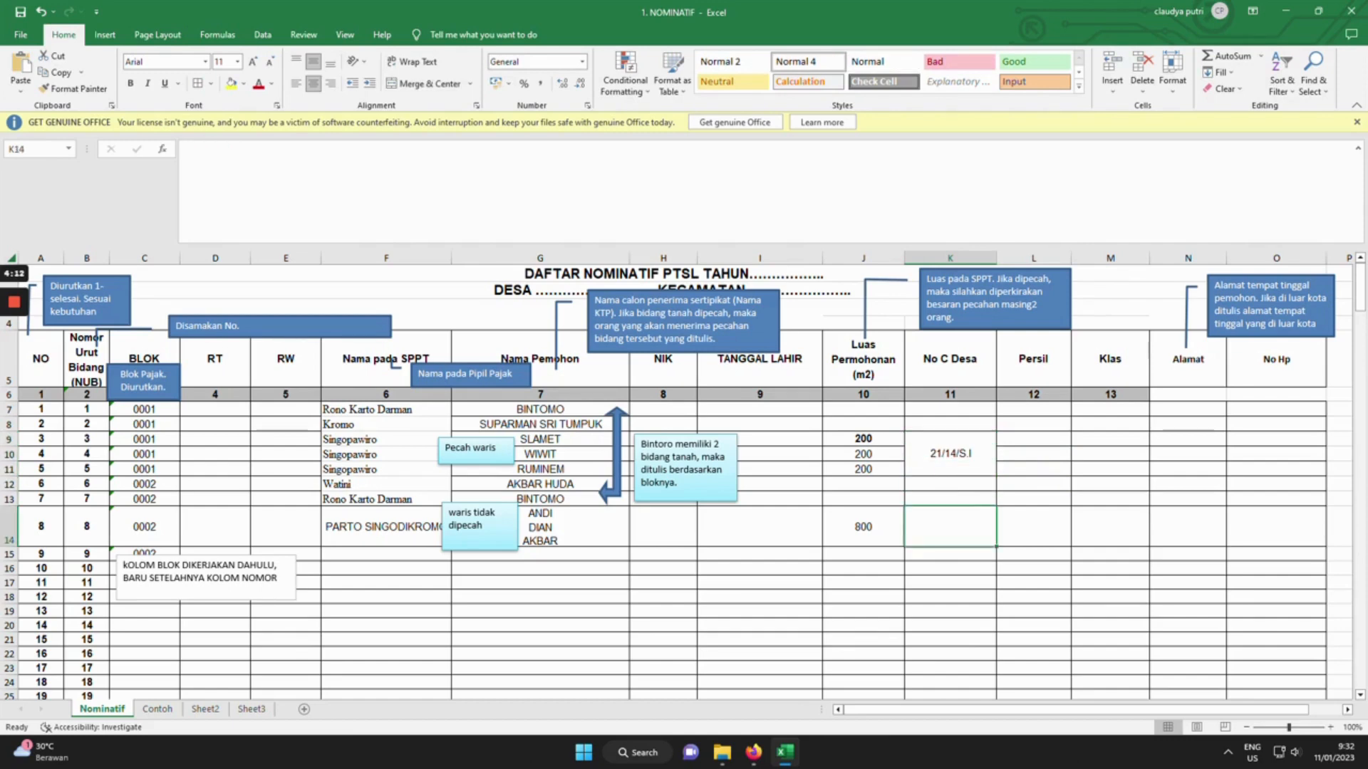
pyautogui.write('30')
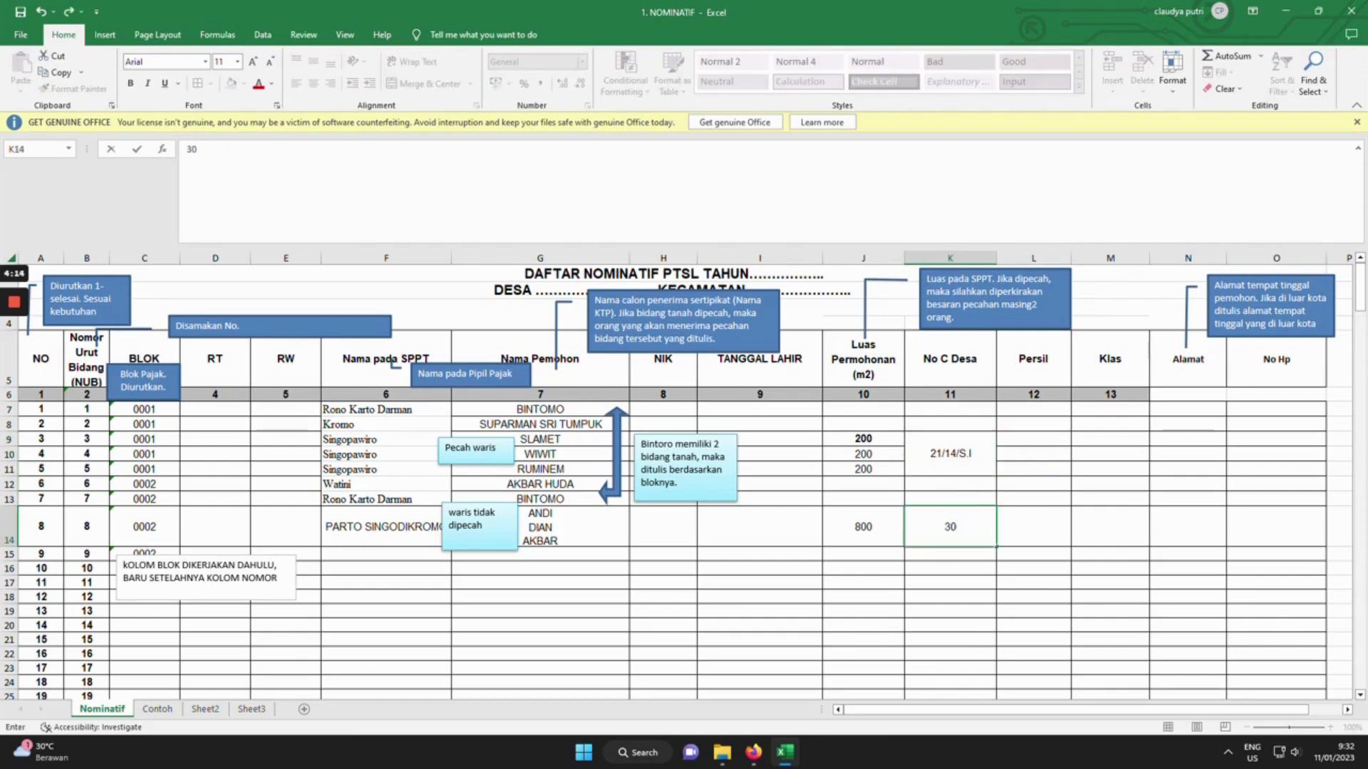
pyautogui.press('Tab')
pyautogui.write('02')
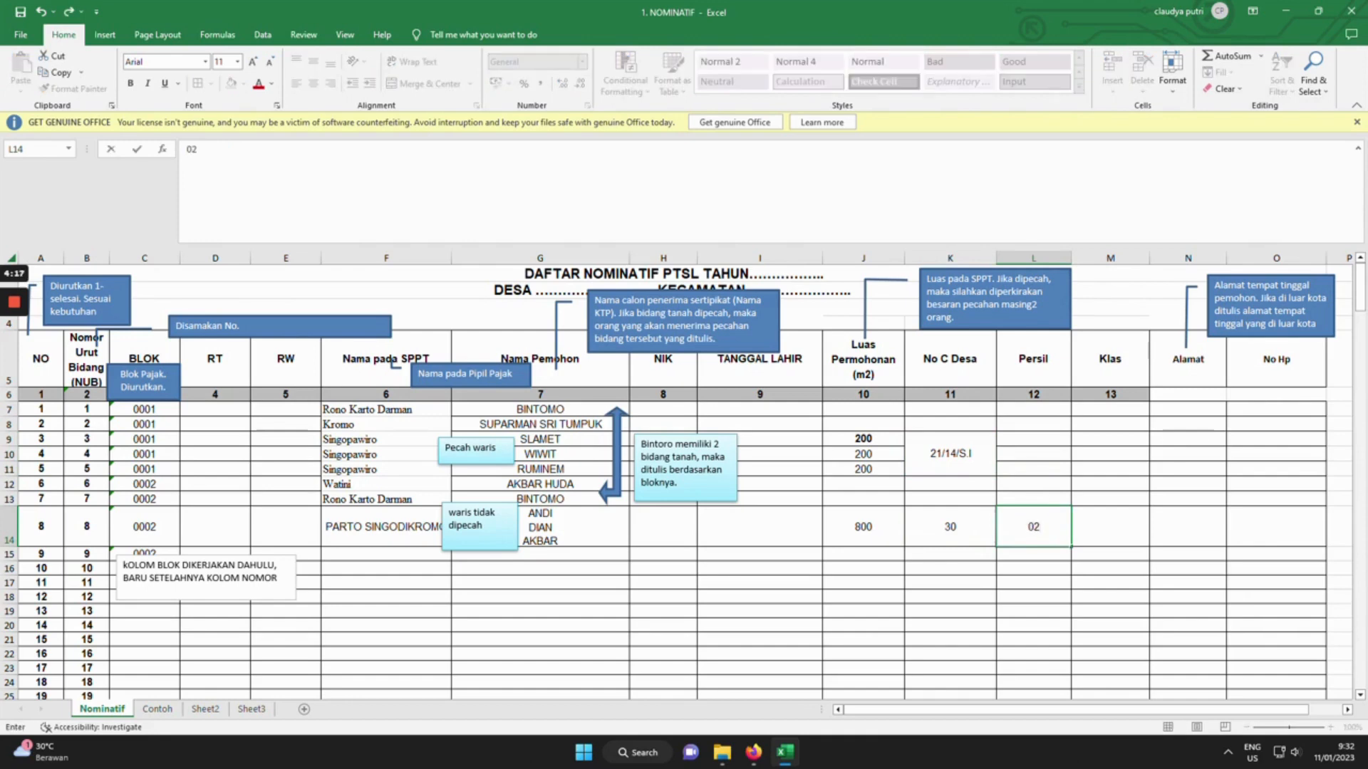
pyautogui.press('Tab')
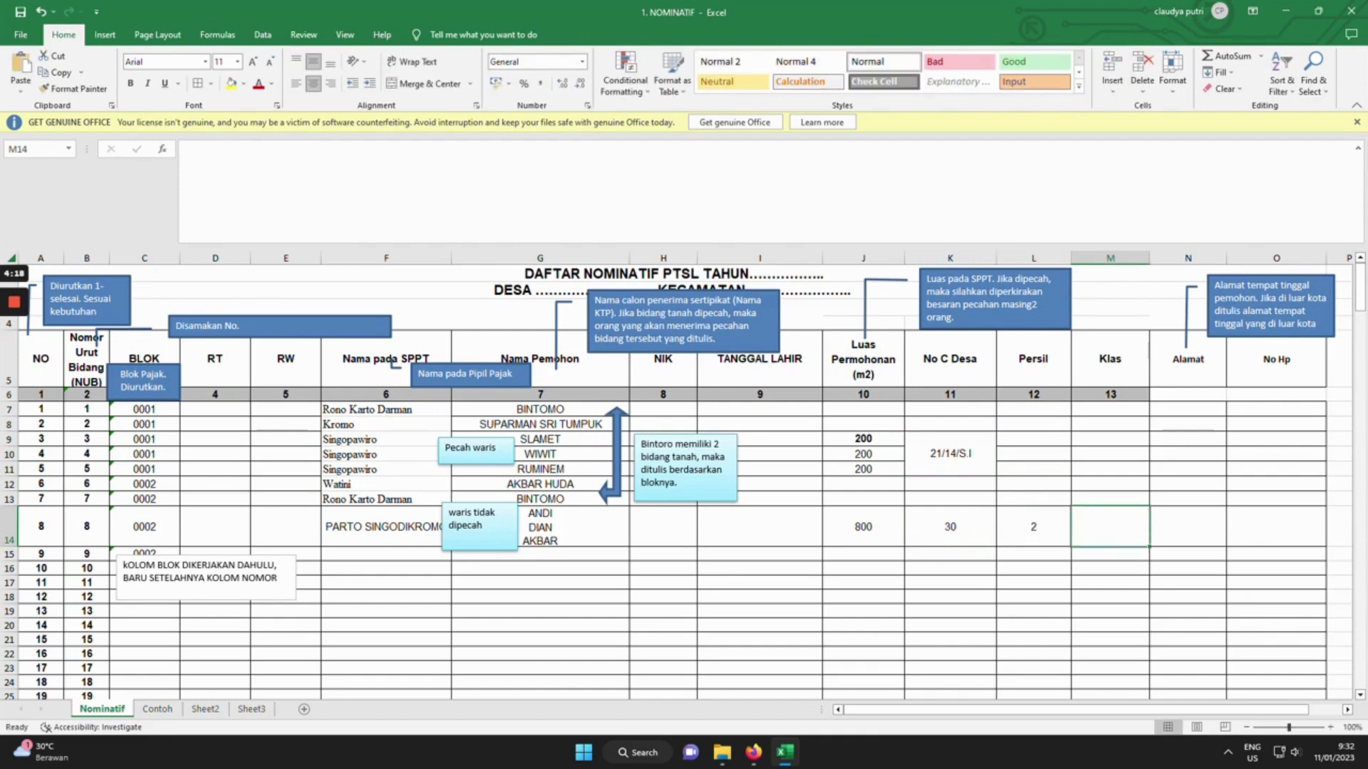
pyautogui.write('D.I')
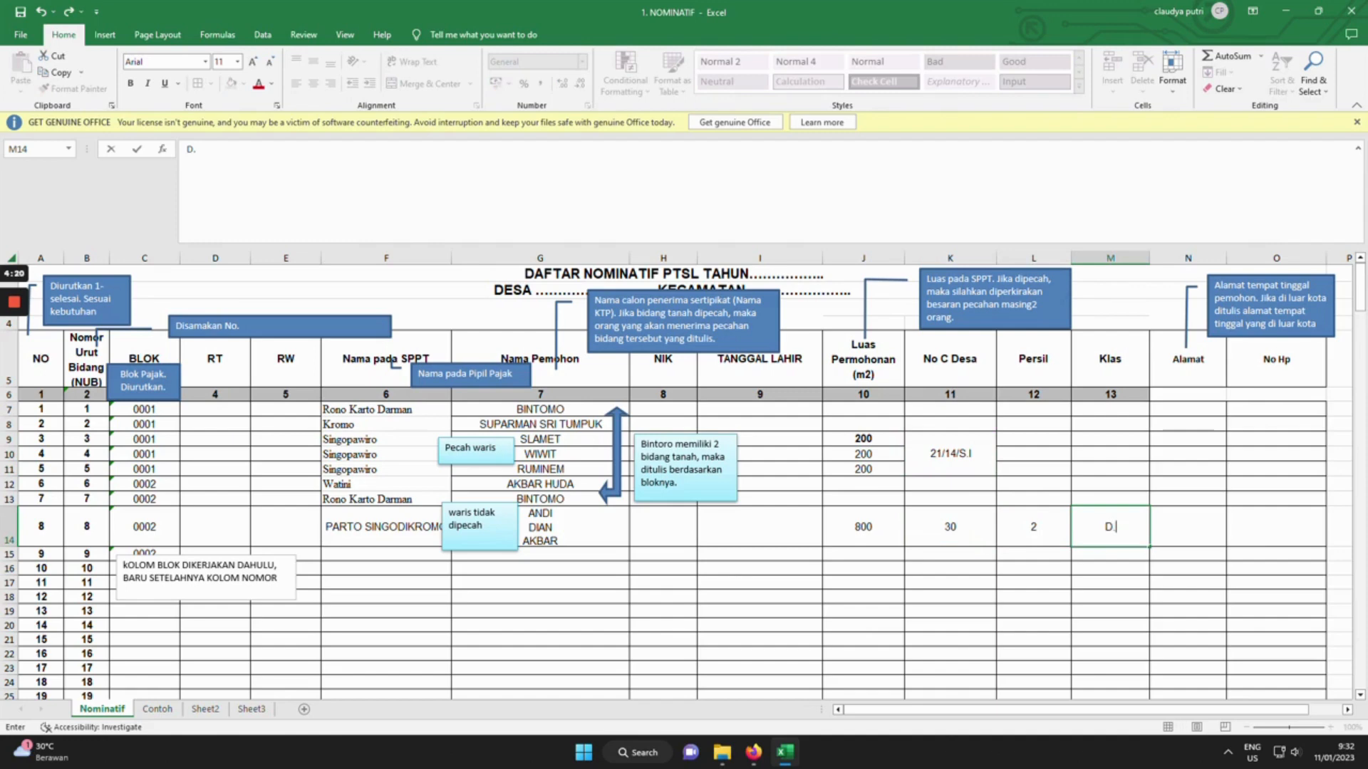
pyautogui.write('V')
pyautogui.click(1187, 499)
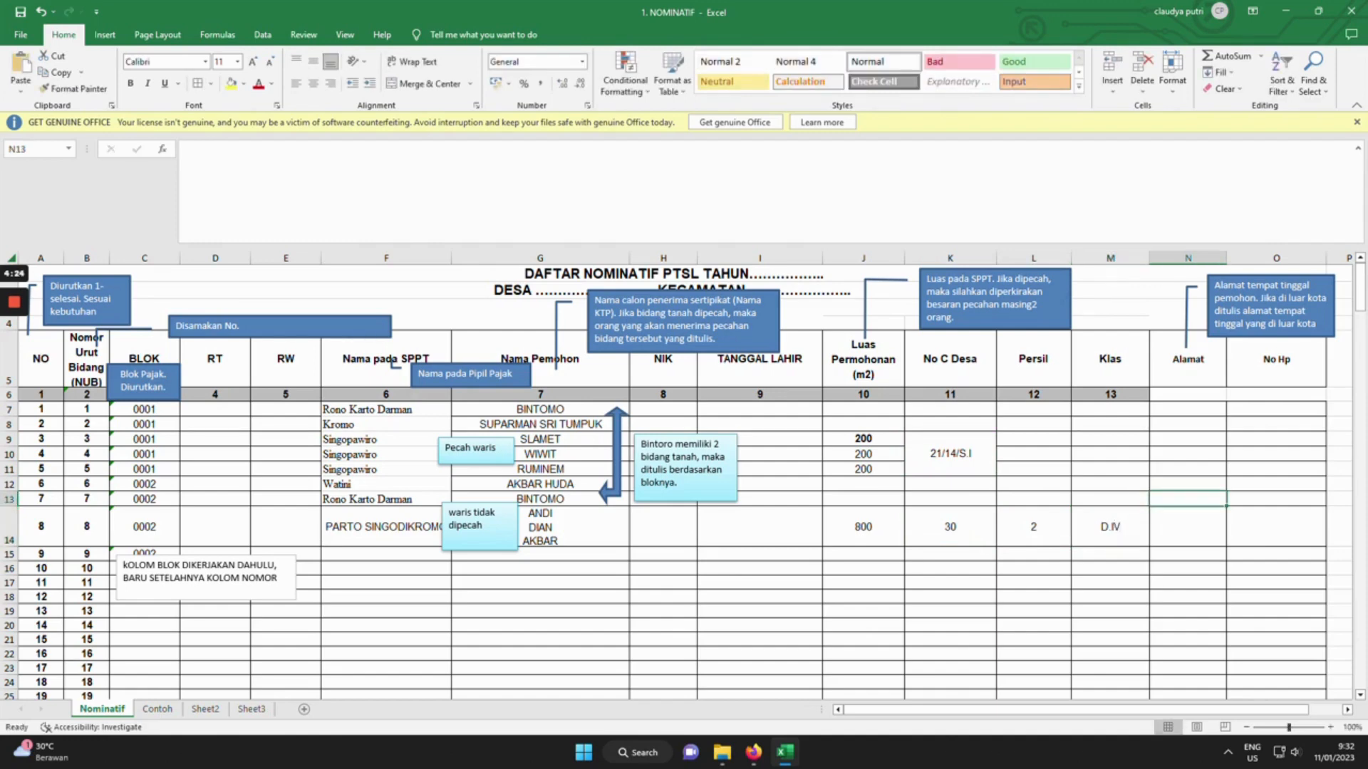
# Check the Alamat header's note, then open the '2. DAFTAR K3' workbook.
pyautogui.click(1187, 365)
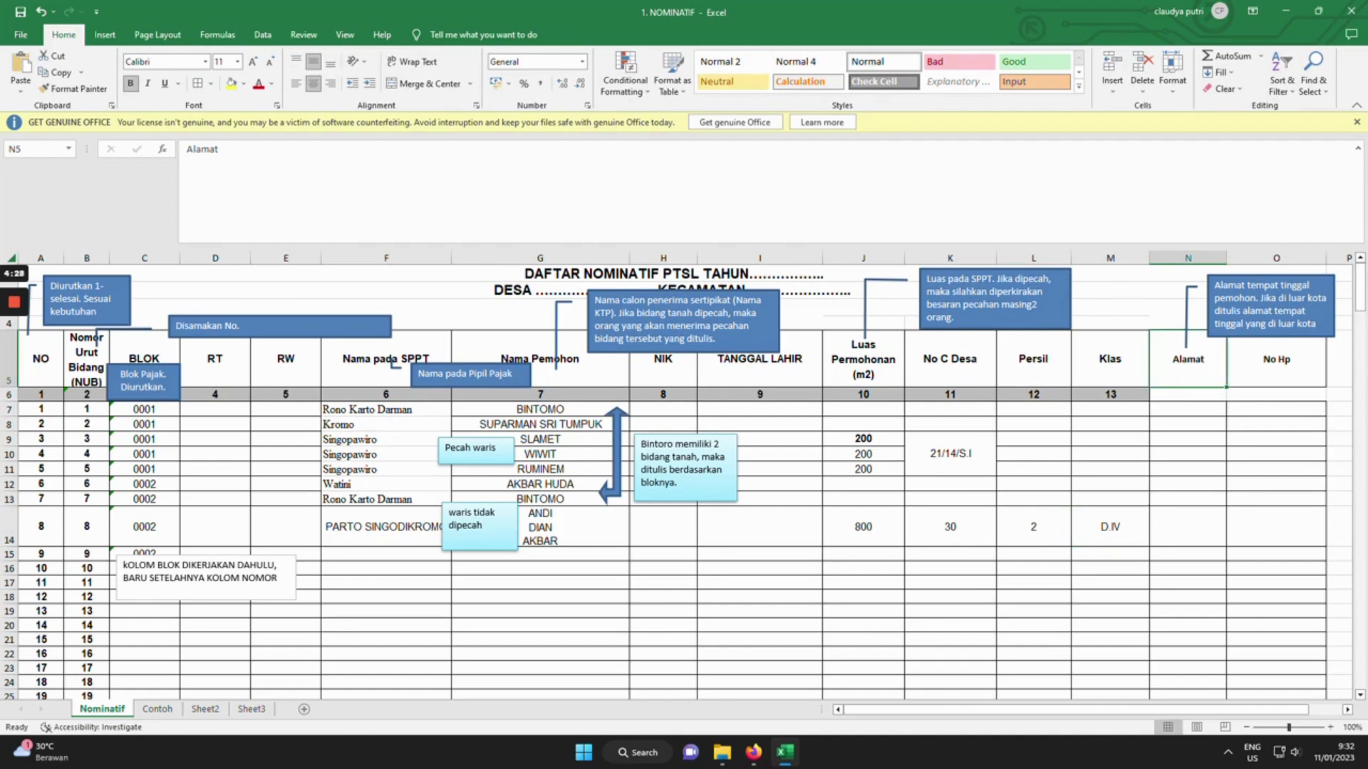
pyautogui.click(1293, 306)
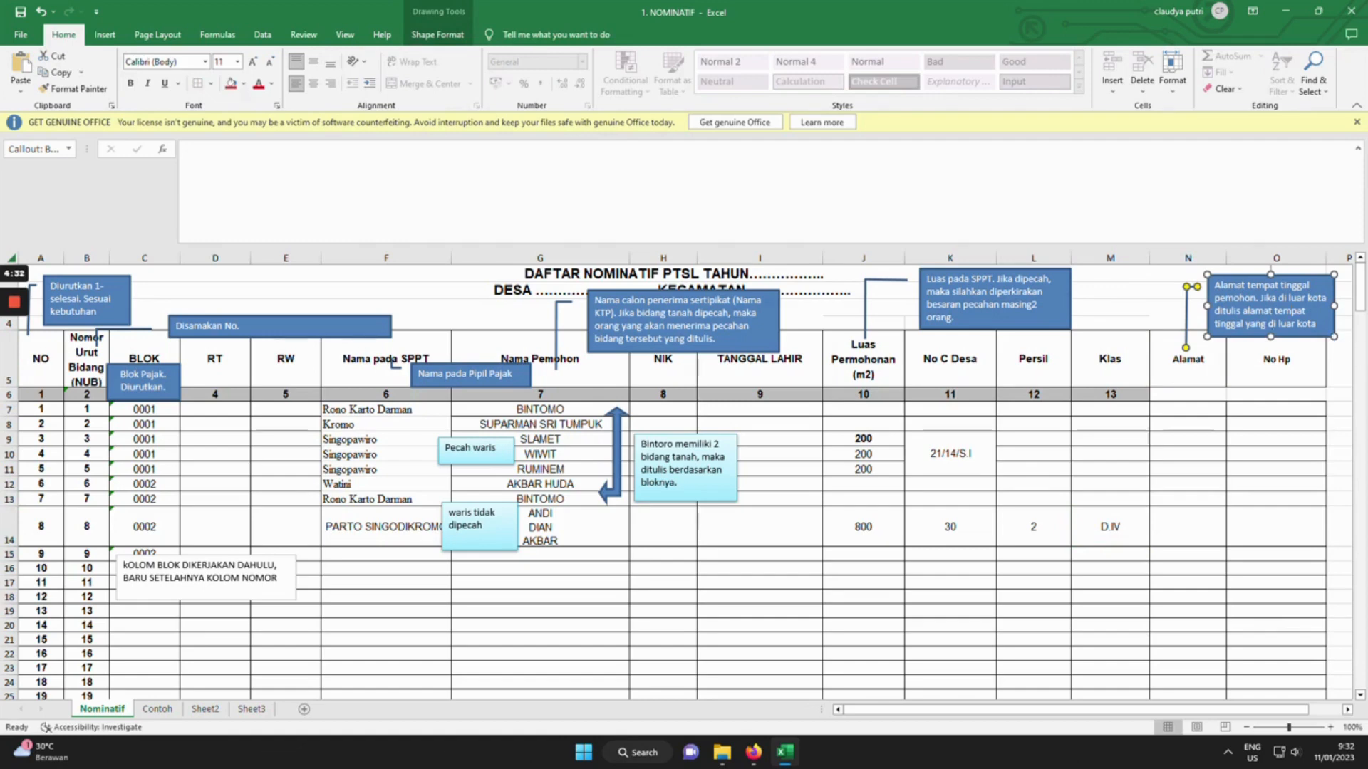
pyautogui.click(1276, 364)
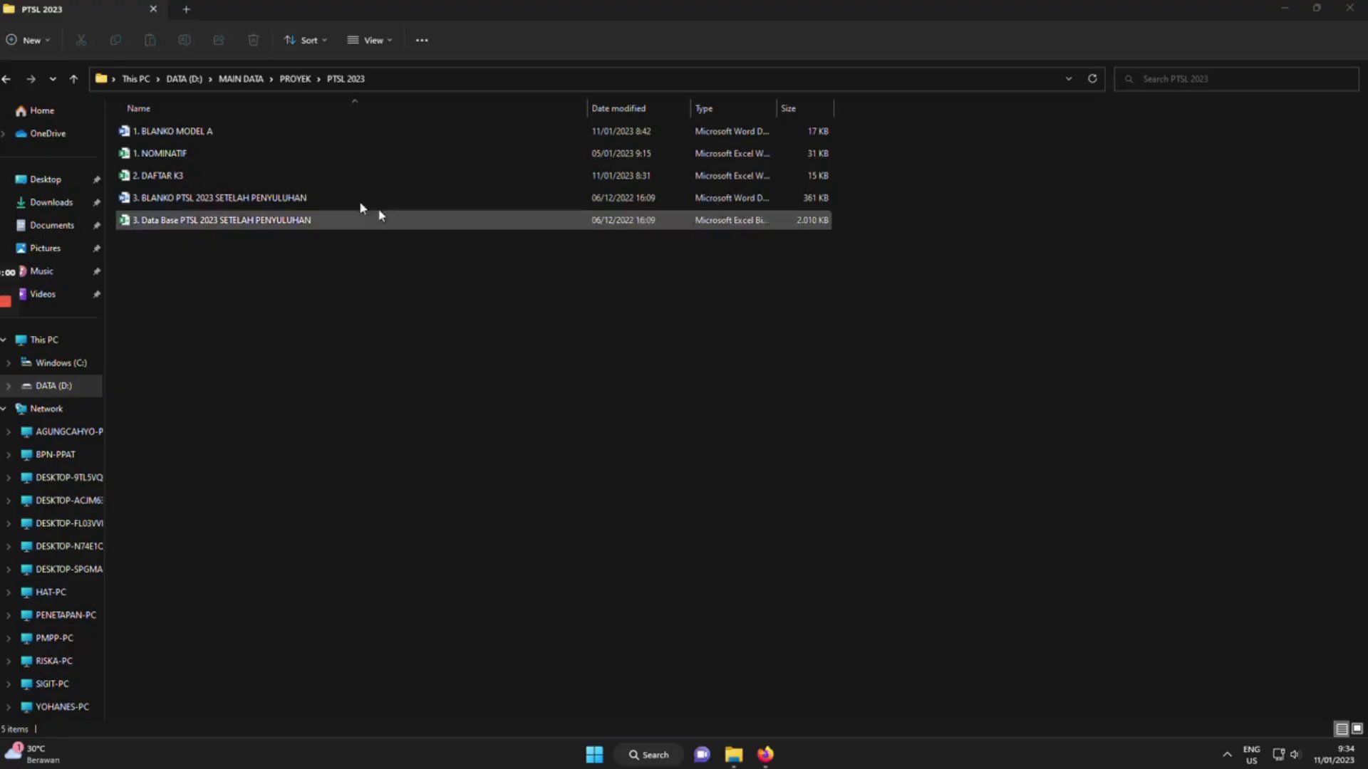
pyautogui.doubleClick(253, 176)
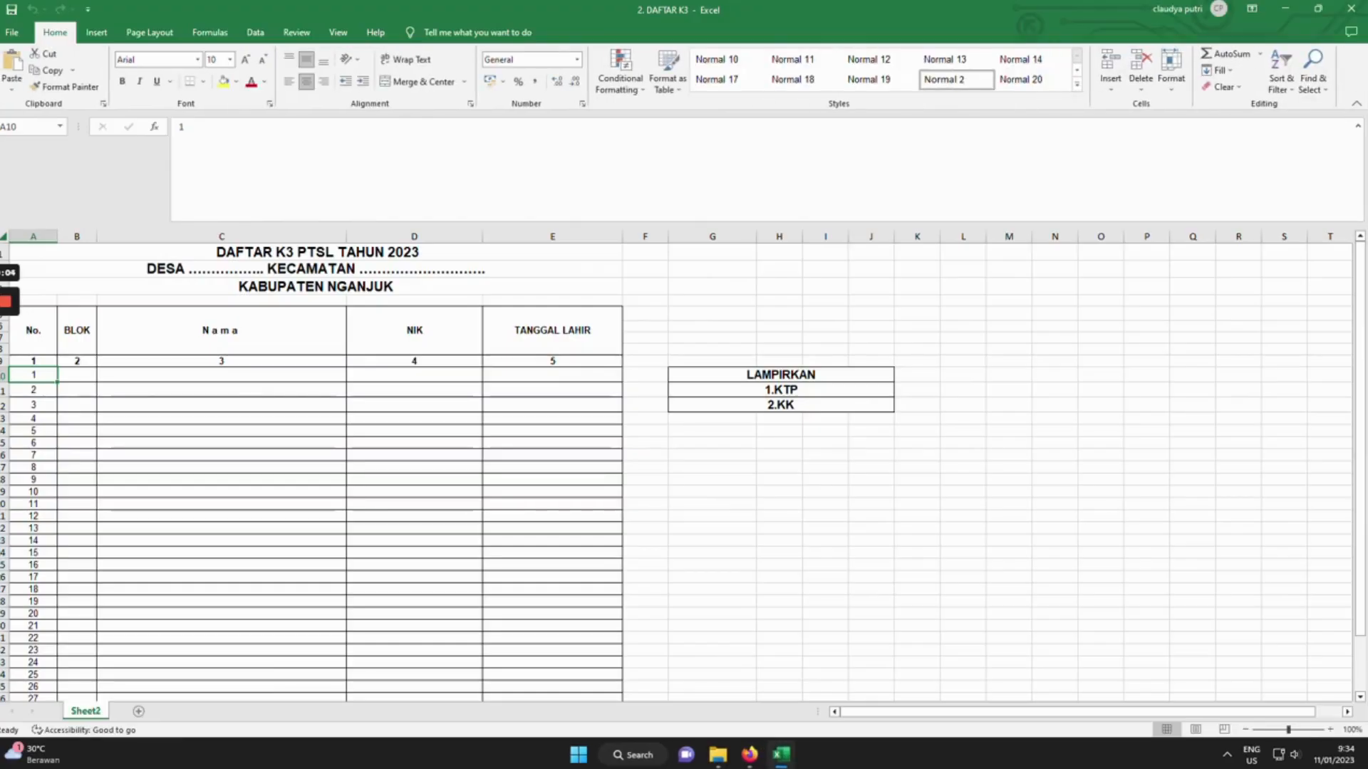
# Enter BLOK 001 as text in B10 for the first DAFTAR K3 entry.
pyautogui.click(77, 362)
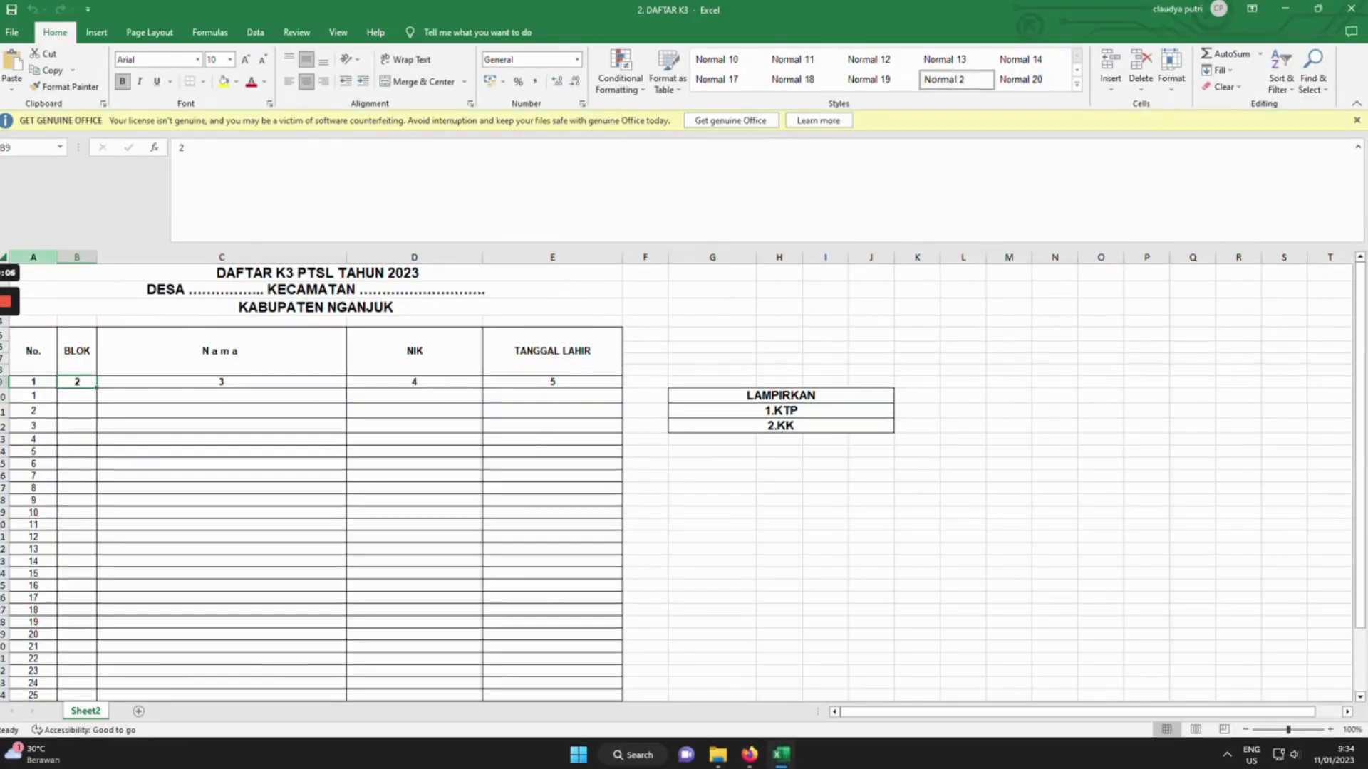
pyautogui.click(32, 257)
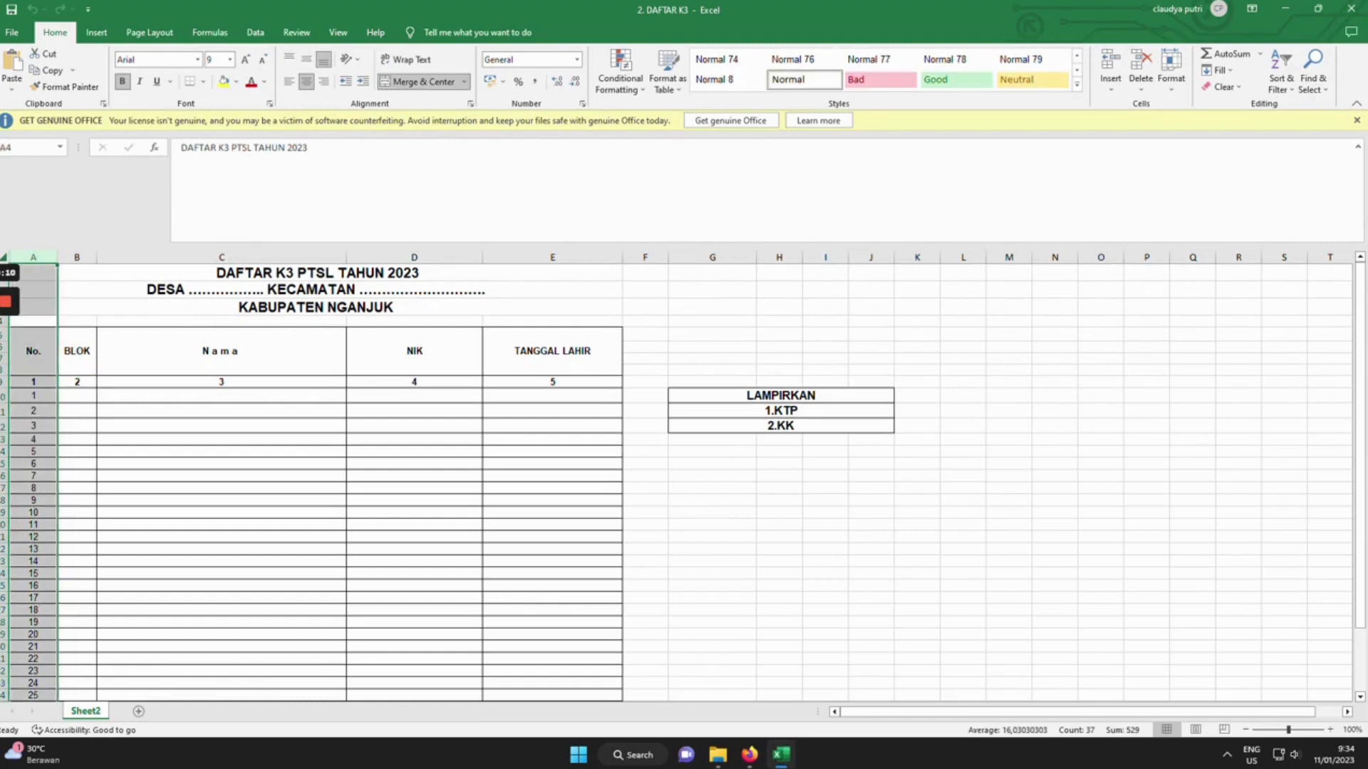
pyautogui.click(77, 395)
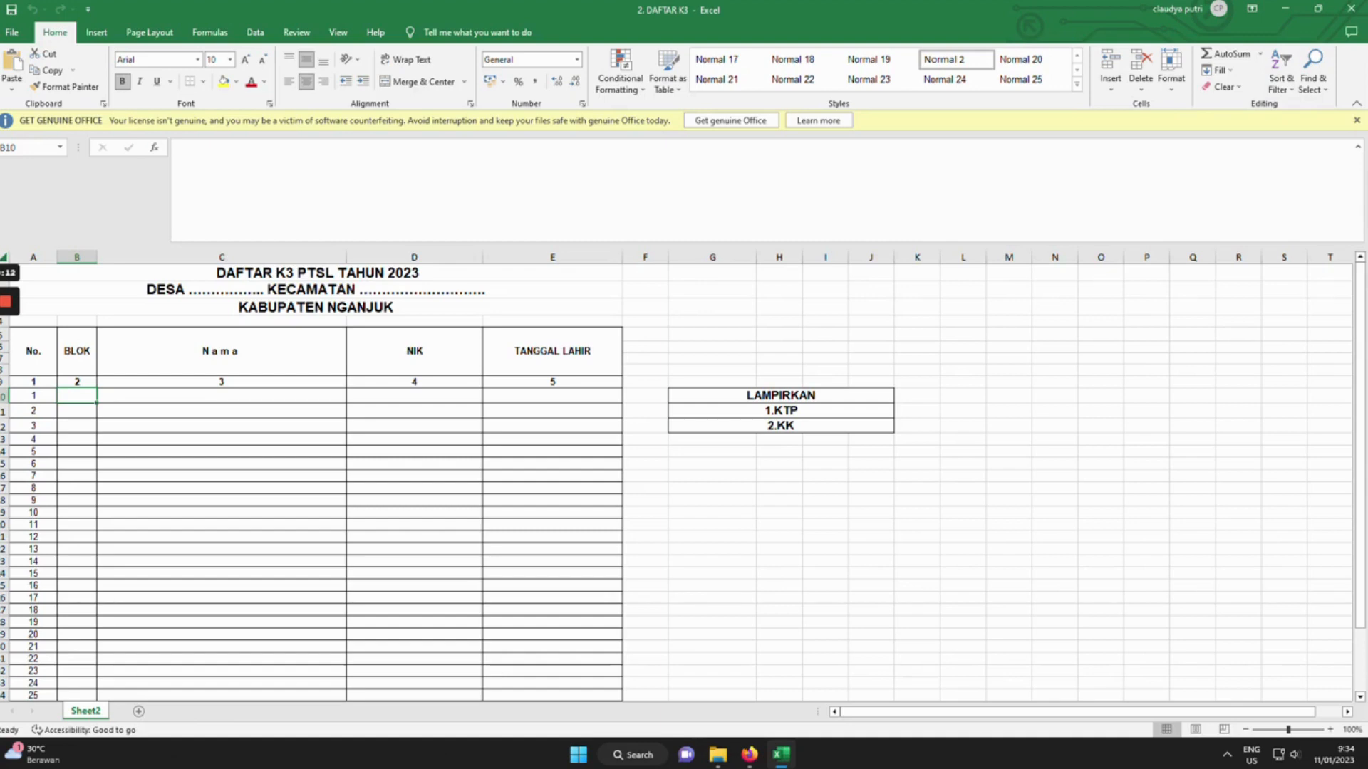
pyautogui.write('001')
pyautogui.press('Tab')
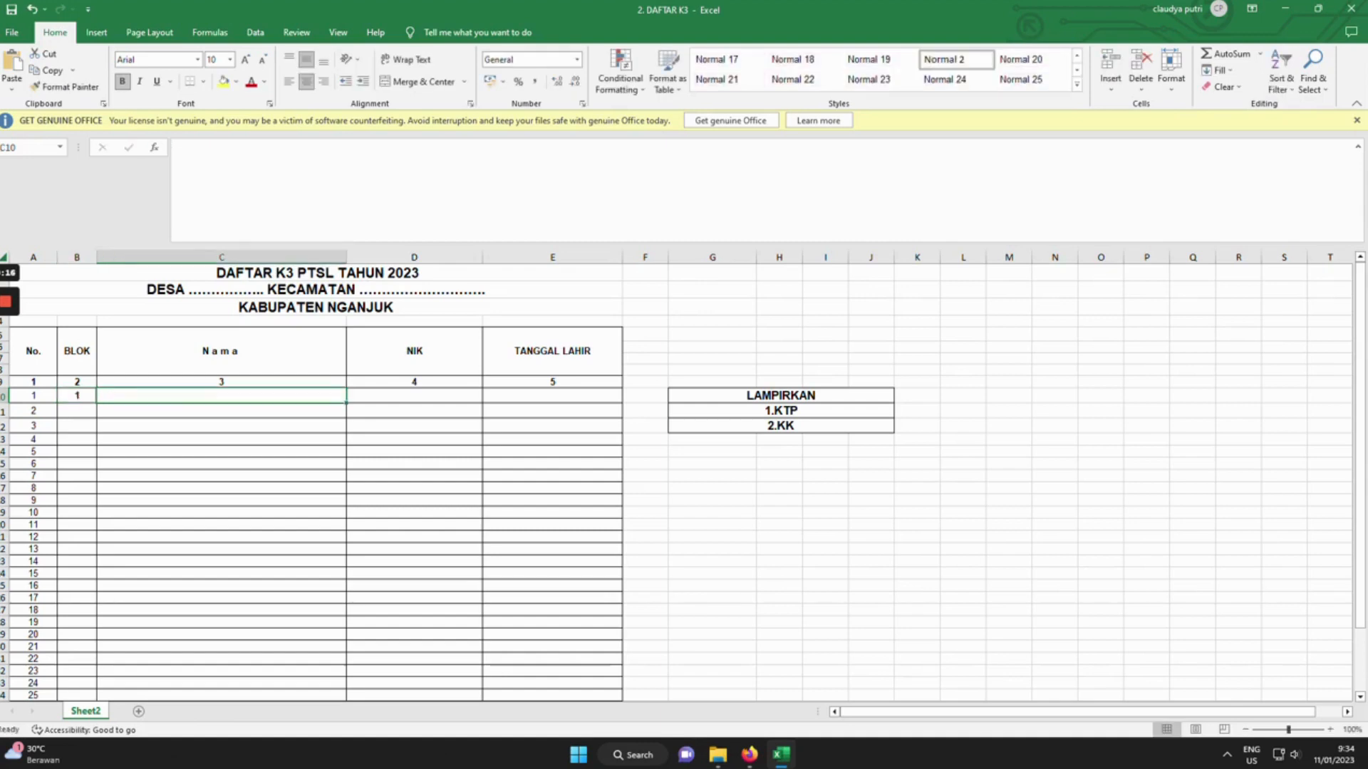
pyautogui.click(77, 395)
pyautogui.click(175, 233)
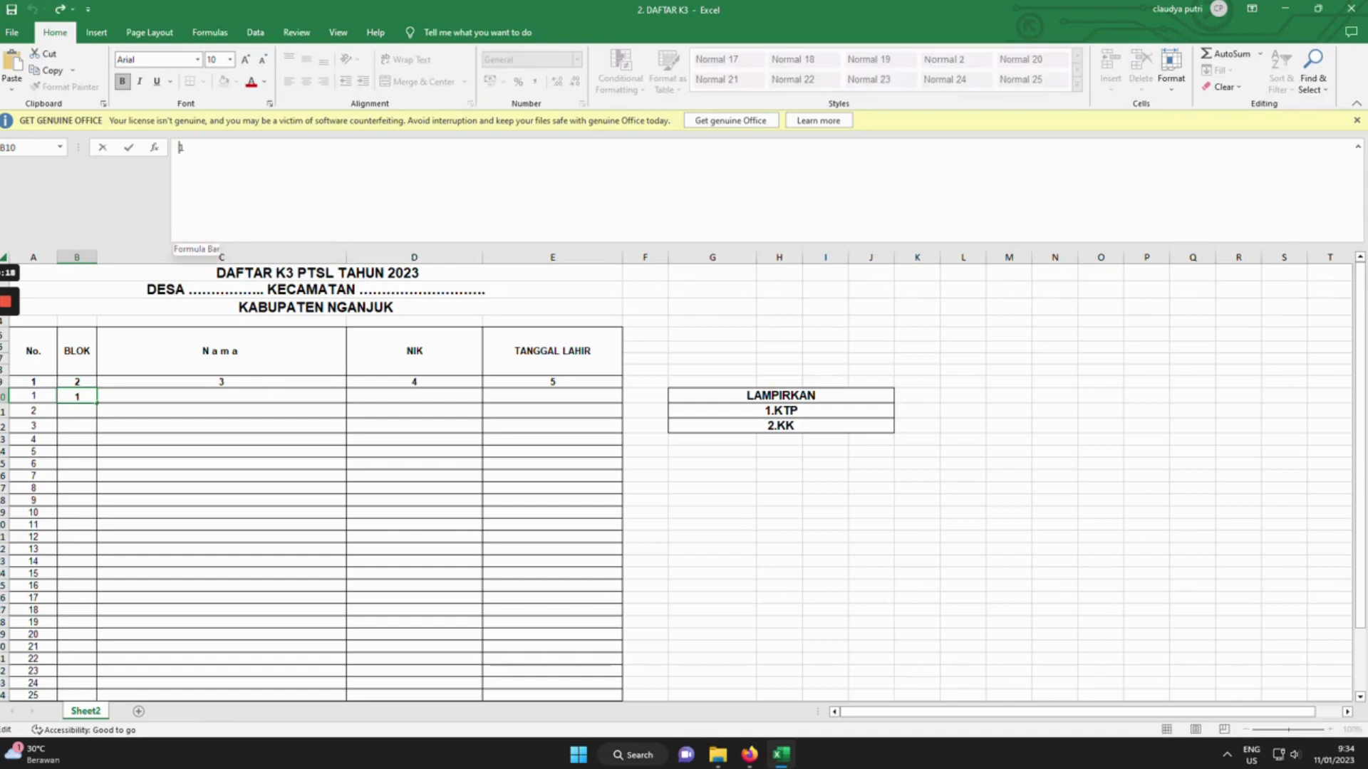
pyautogui.write("'00")
pyautogui.press('Return')
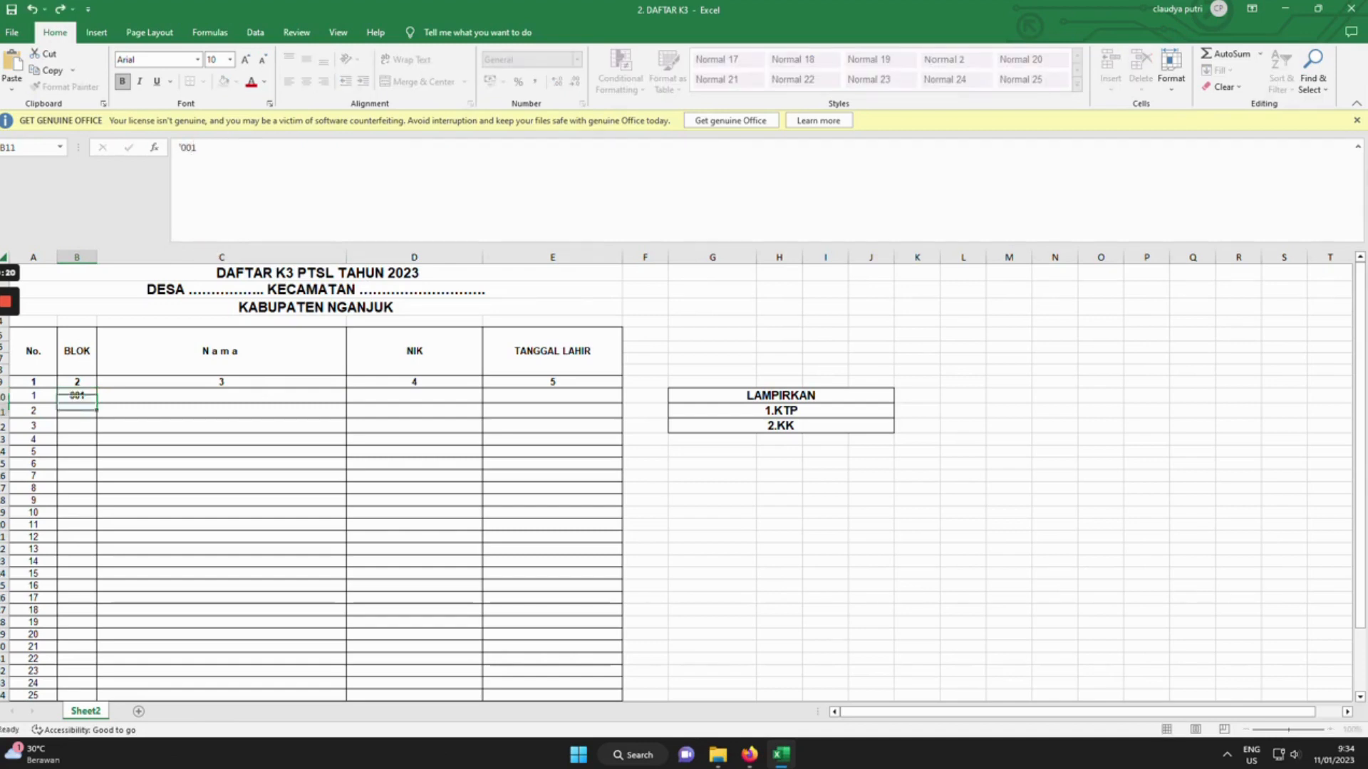
pyautogui.press('Up')
pyautogui.press('Right')
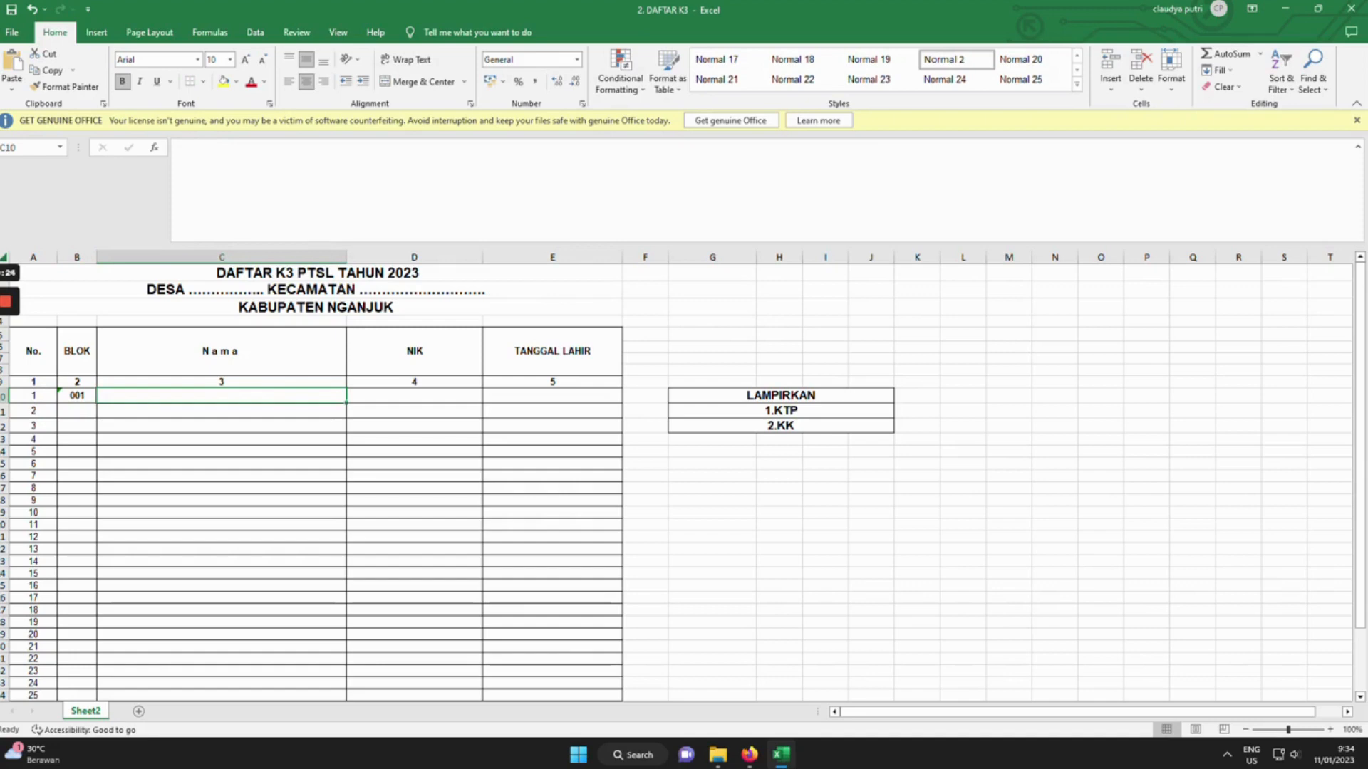
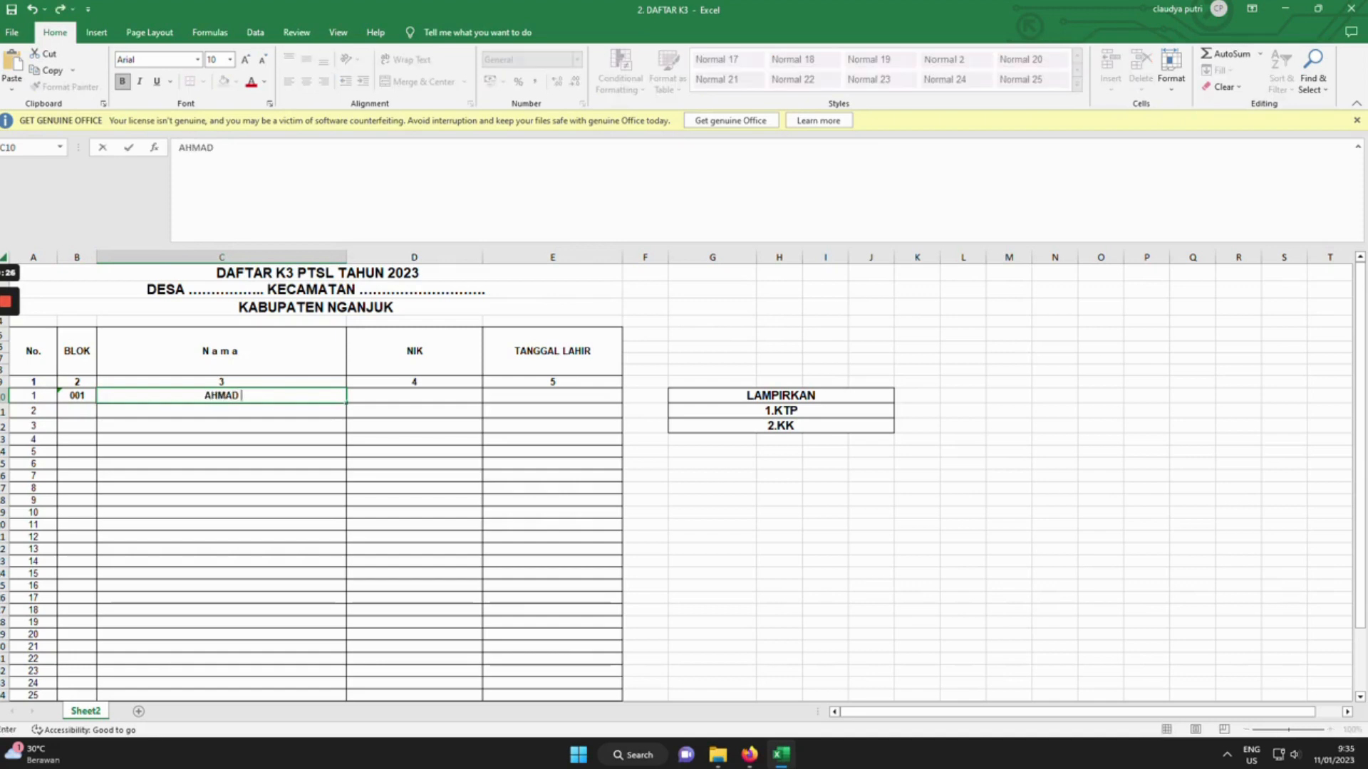
# Enter the first applicant's name, NIK and birth date, then open the BLANKO PTSL 2023 form.
pyautogui.press('Tab')
pyautogui.write('S')
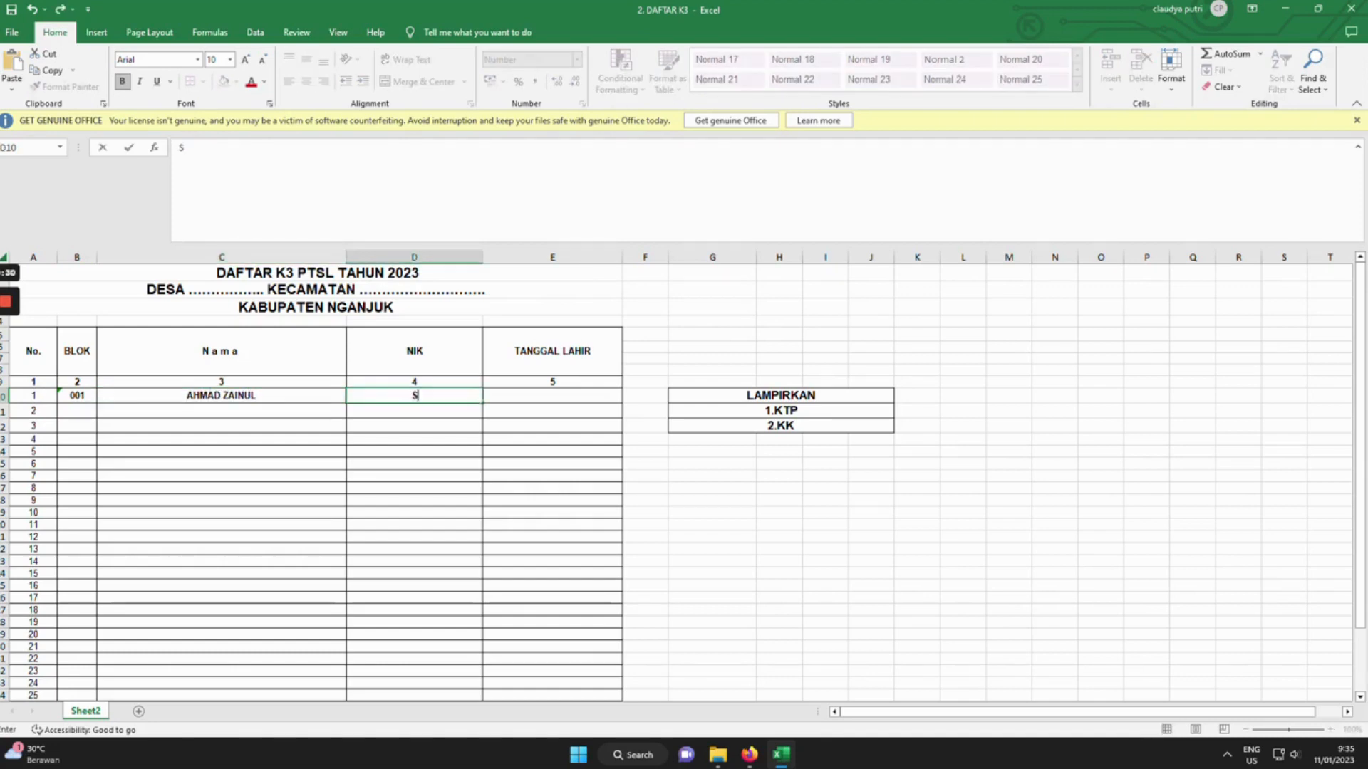
pyautogui.press('BackSpace')
pyautogui.write('35XXXX')
pyautogui.press('Tab')
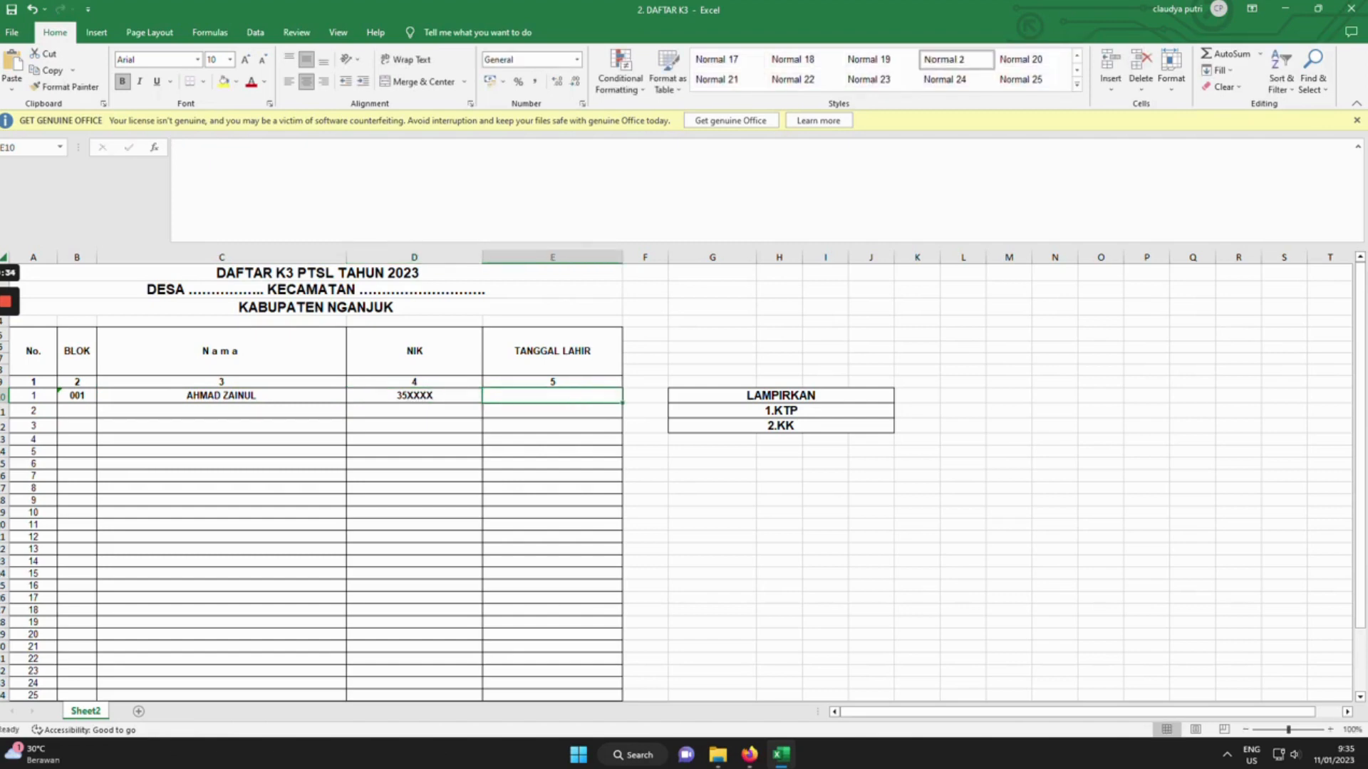
pyautogui.write('12-12')
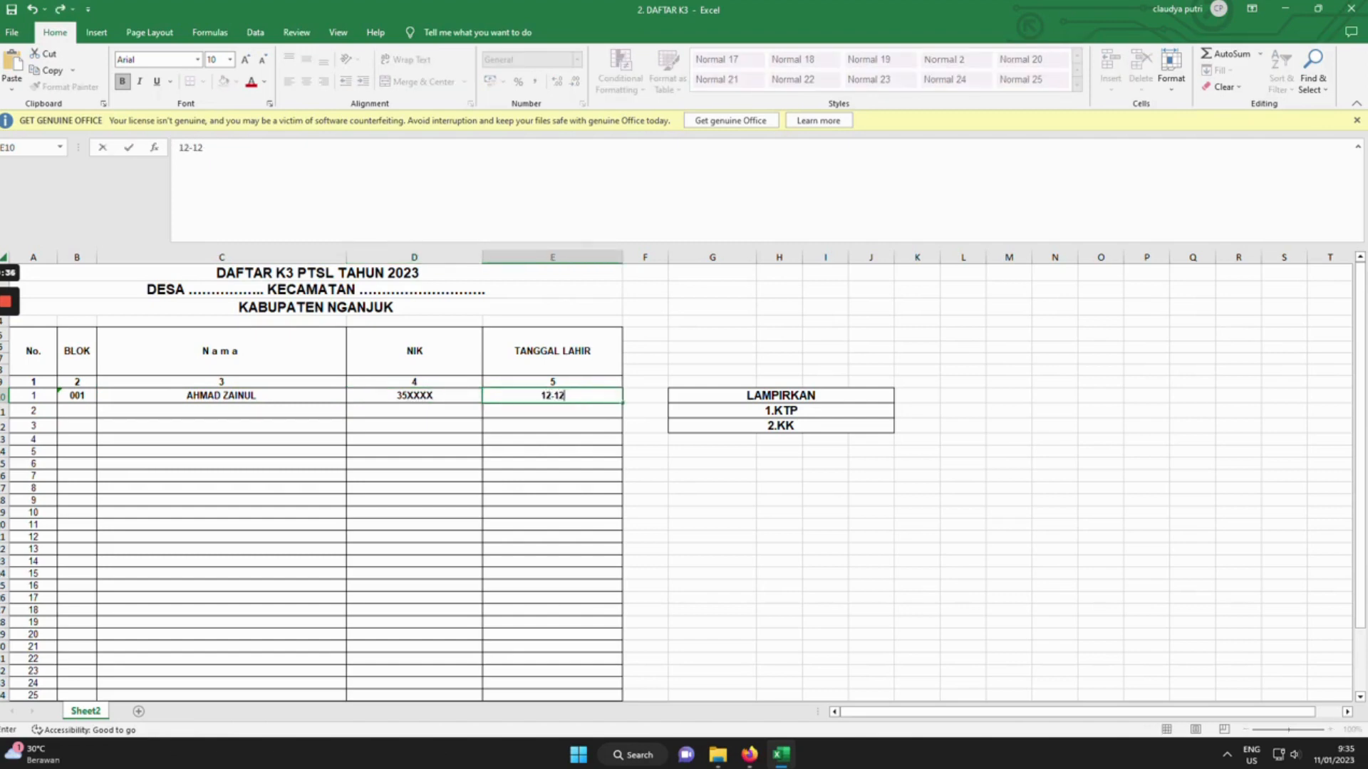
pyautogui.write('-187')
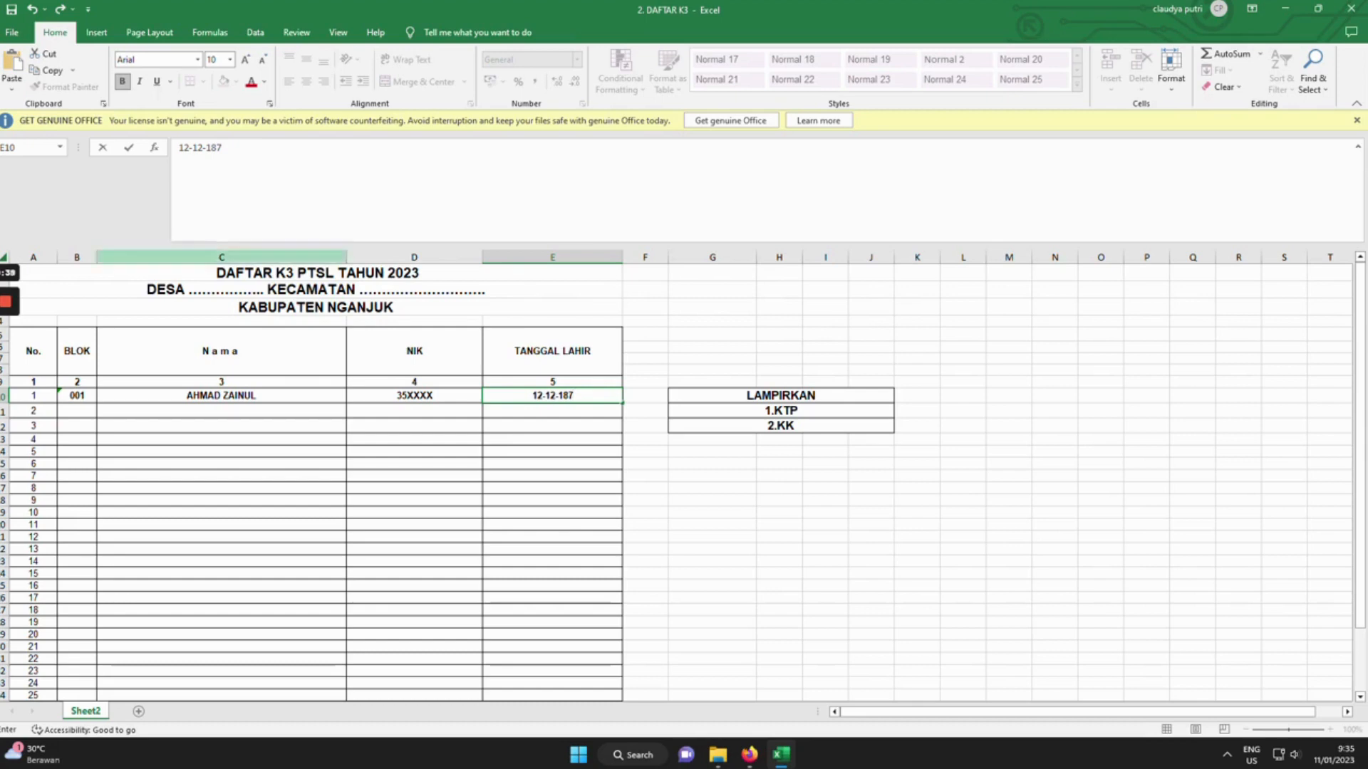
pyautogui.click(825, 538)
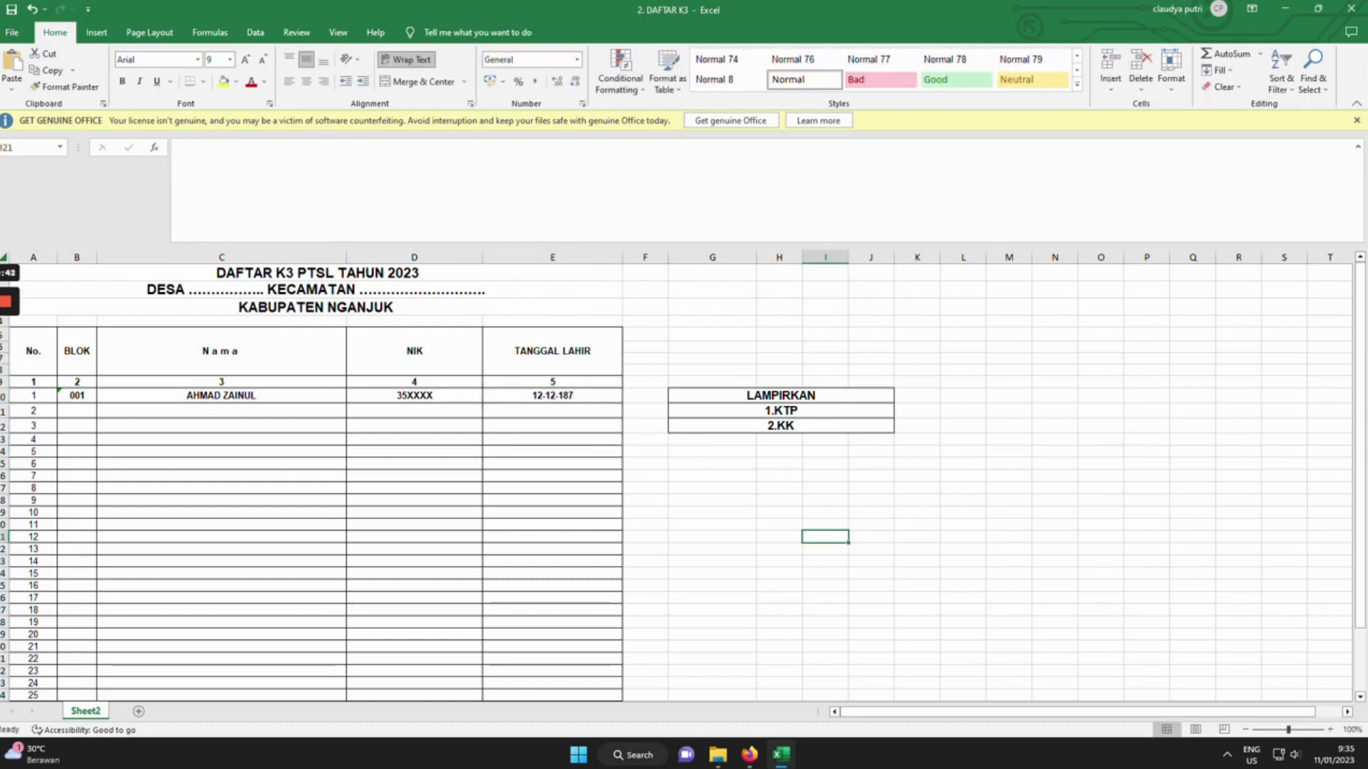
pyautogui.click(7, 305)
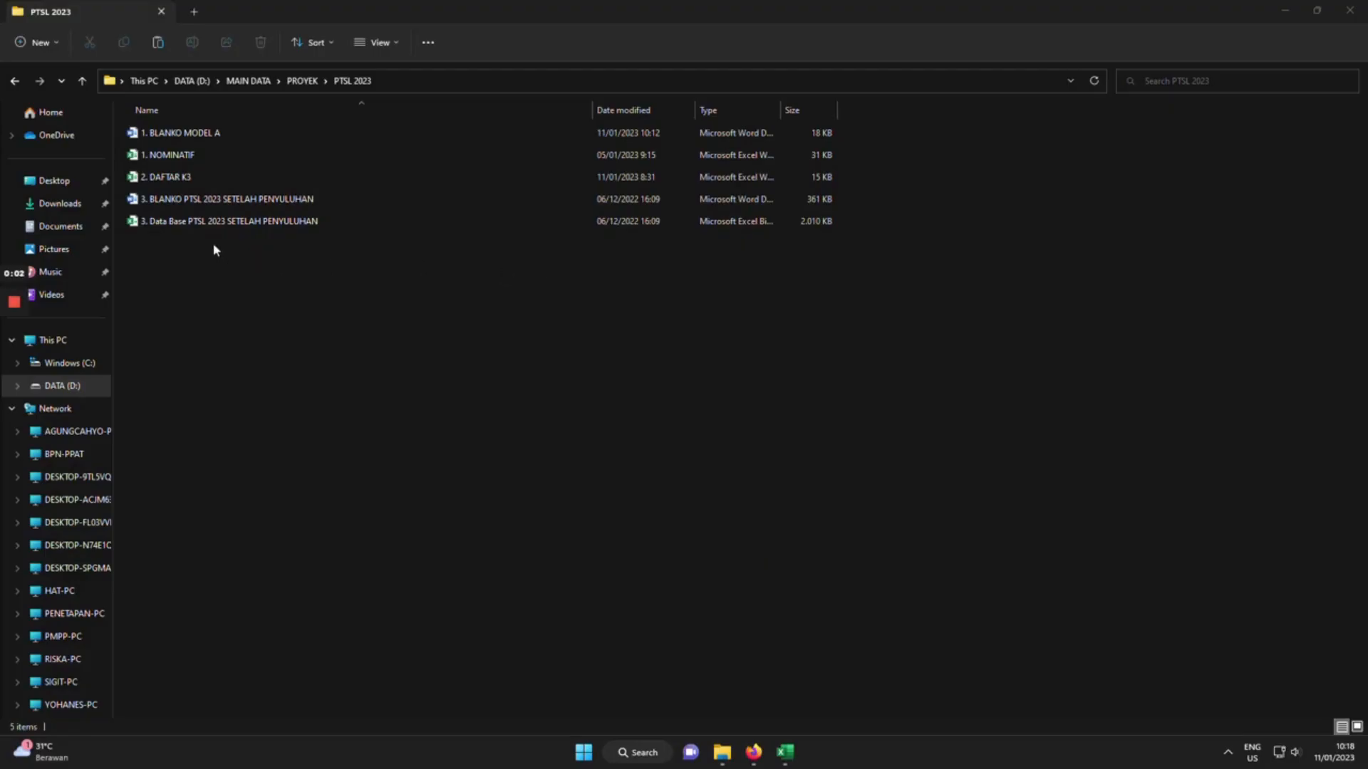
pyautogui.doubleClick(218, 206)
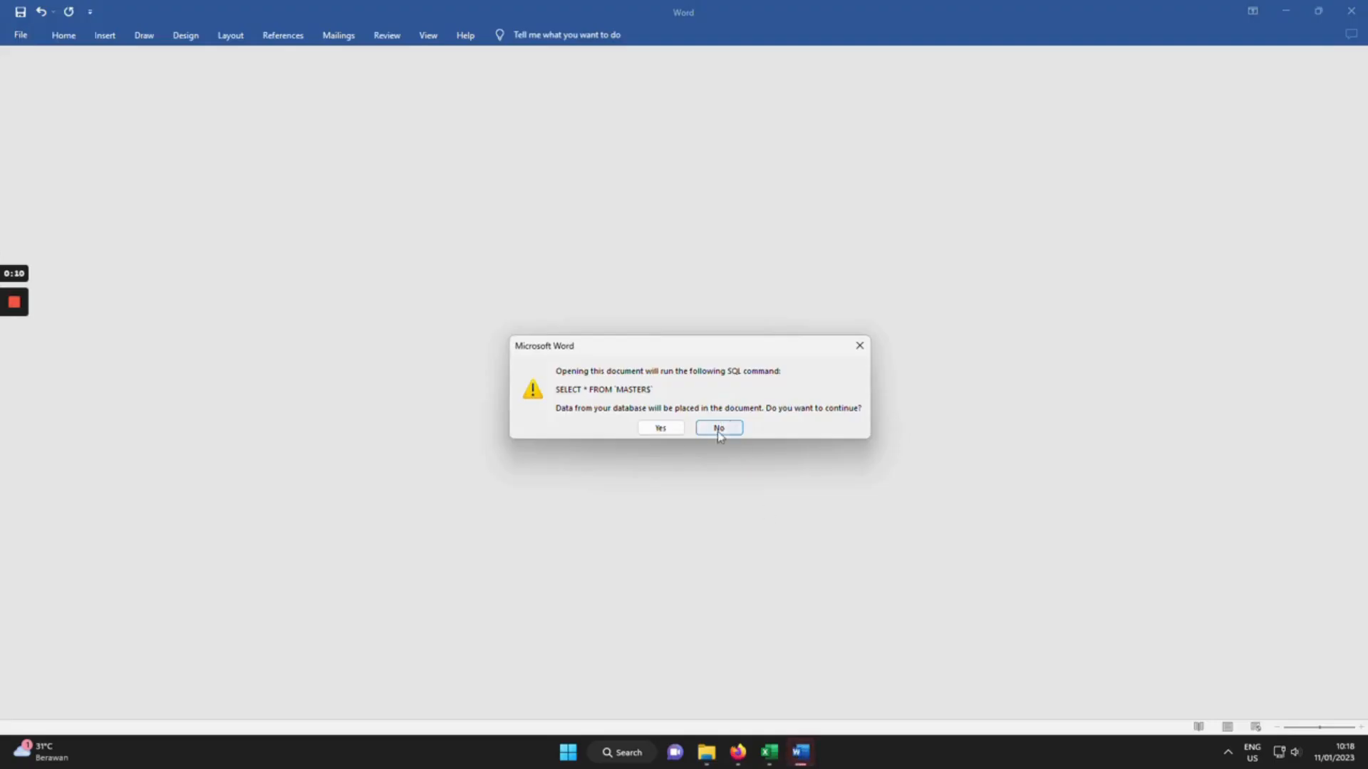
# Decline the SQL query prompt and close the Microsoft 365 offer popup.
pyautogui.click(718, 428)
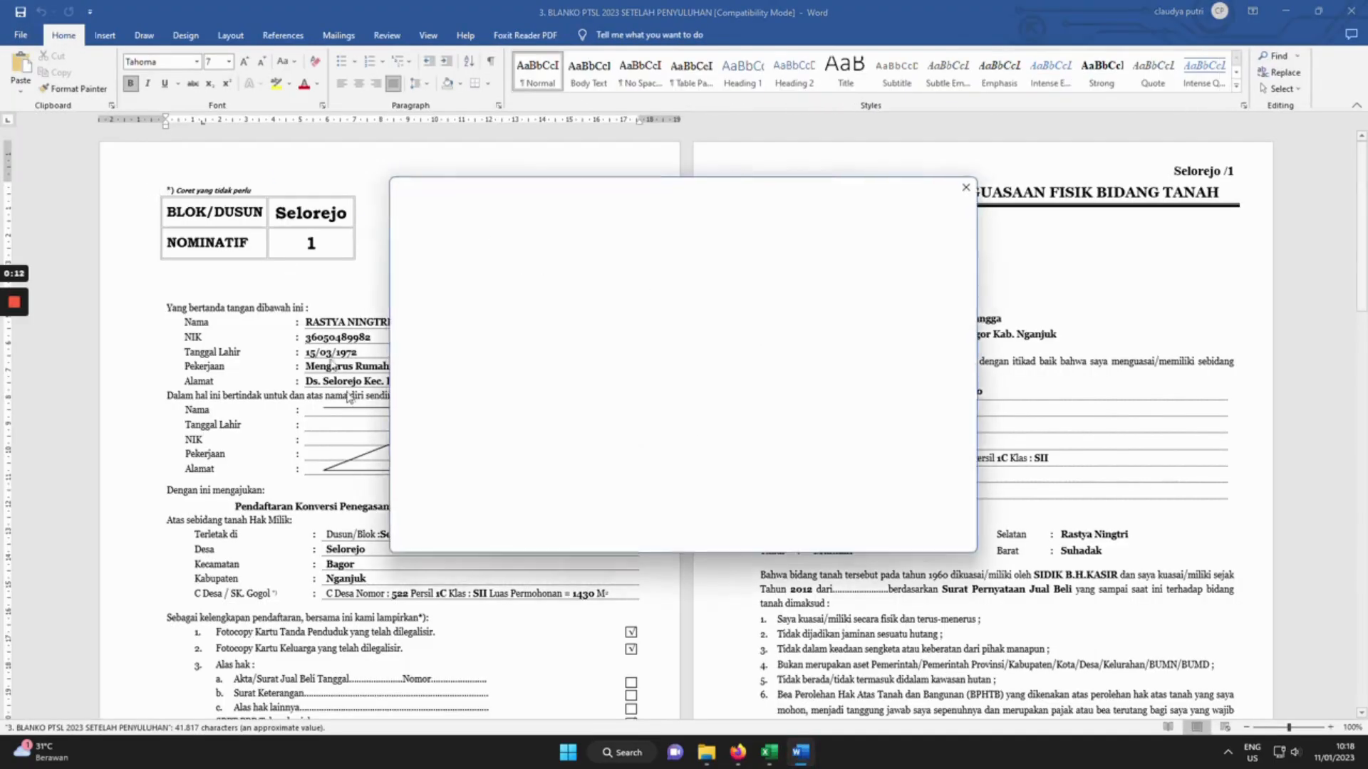
pyautogui.click(971, 186)
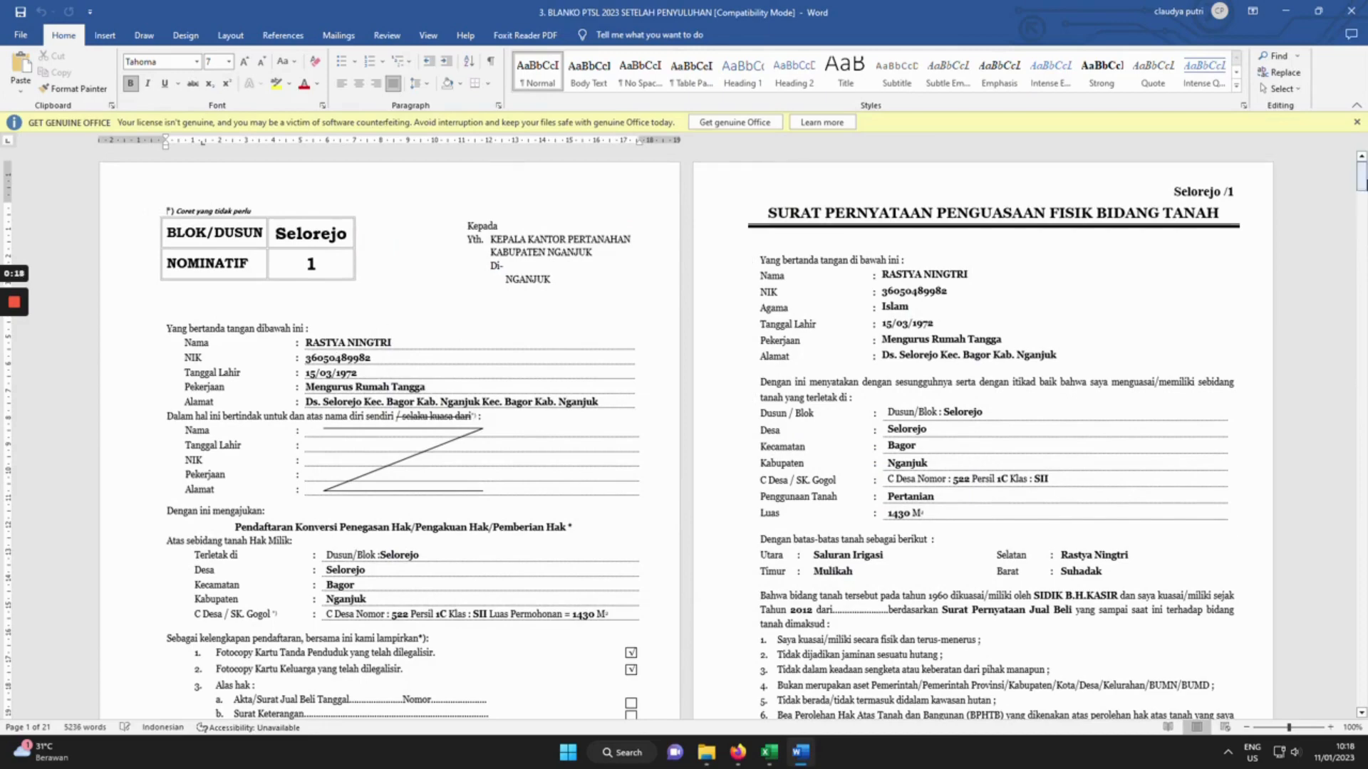
# Scroll through the form pages, close Word, and open '3. Data Base PTSL 2023 SETELAH PENYULUHAN'.
pyautogui.moveTo(1361, 178); pyautogui.dragTo(1360, 233)
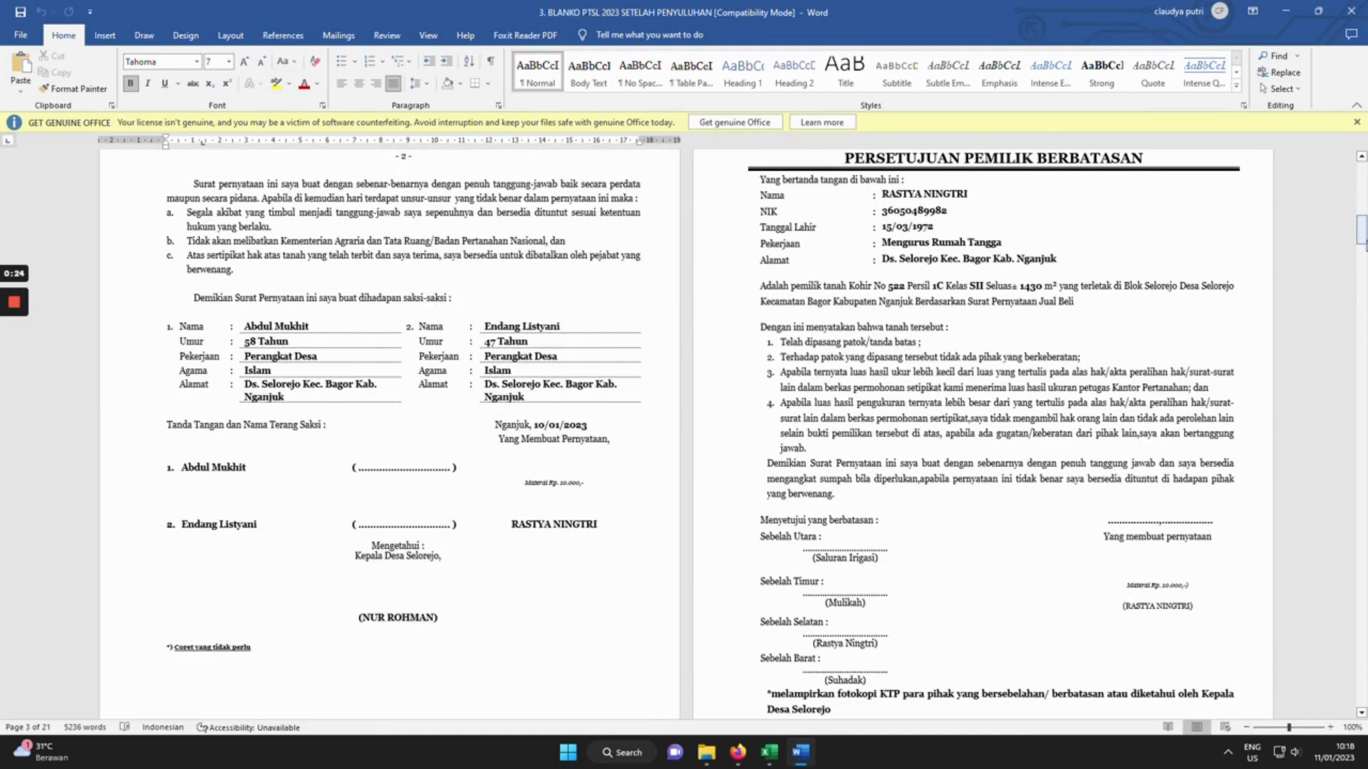
pyautogui.moveTo(1362, 231); pyautogui.dragTo(1365, 258)
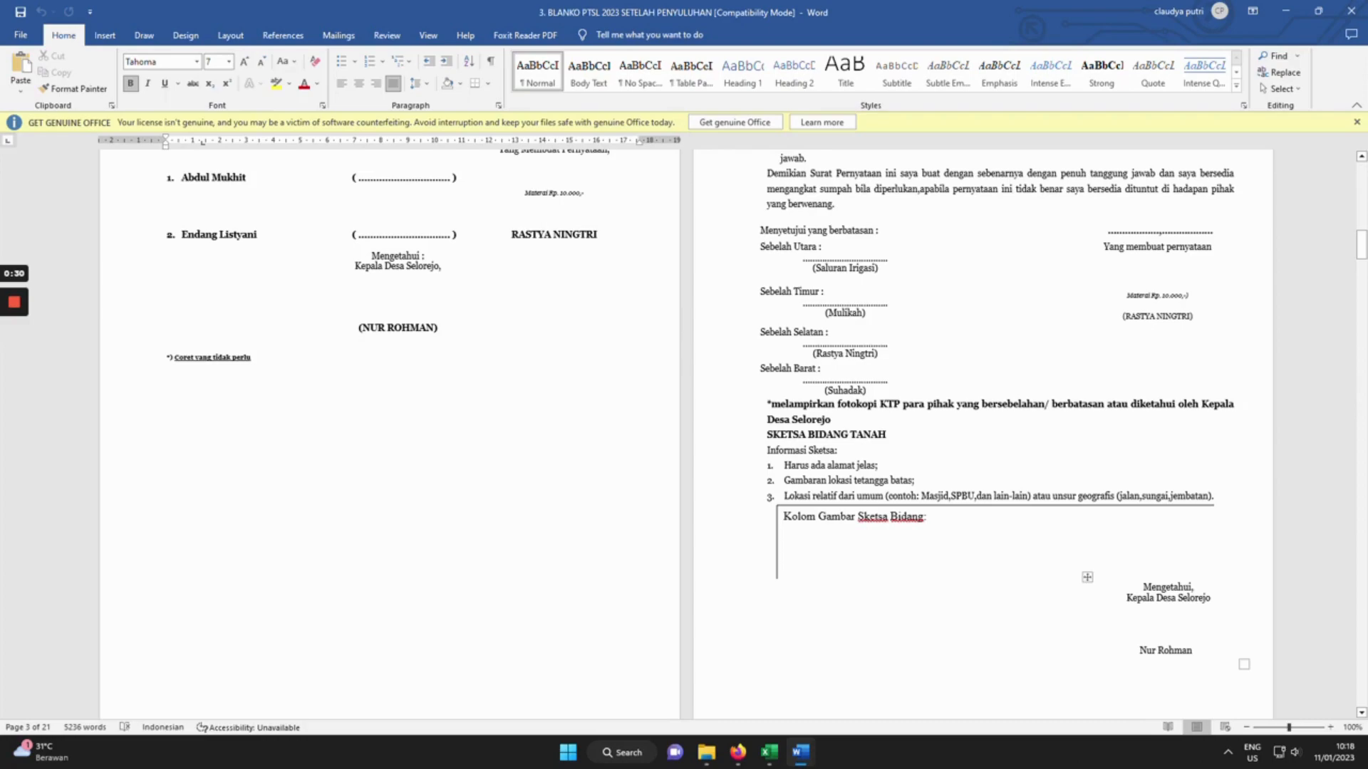
pyautogui.moveTo(1361, 246); pyautogui.dragTo(1362, 535)
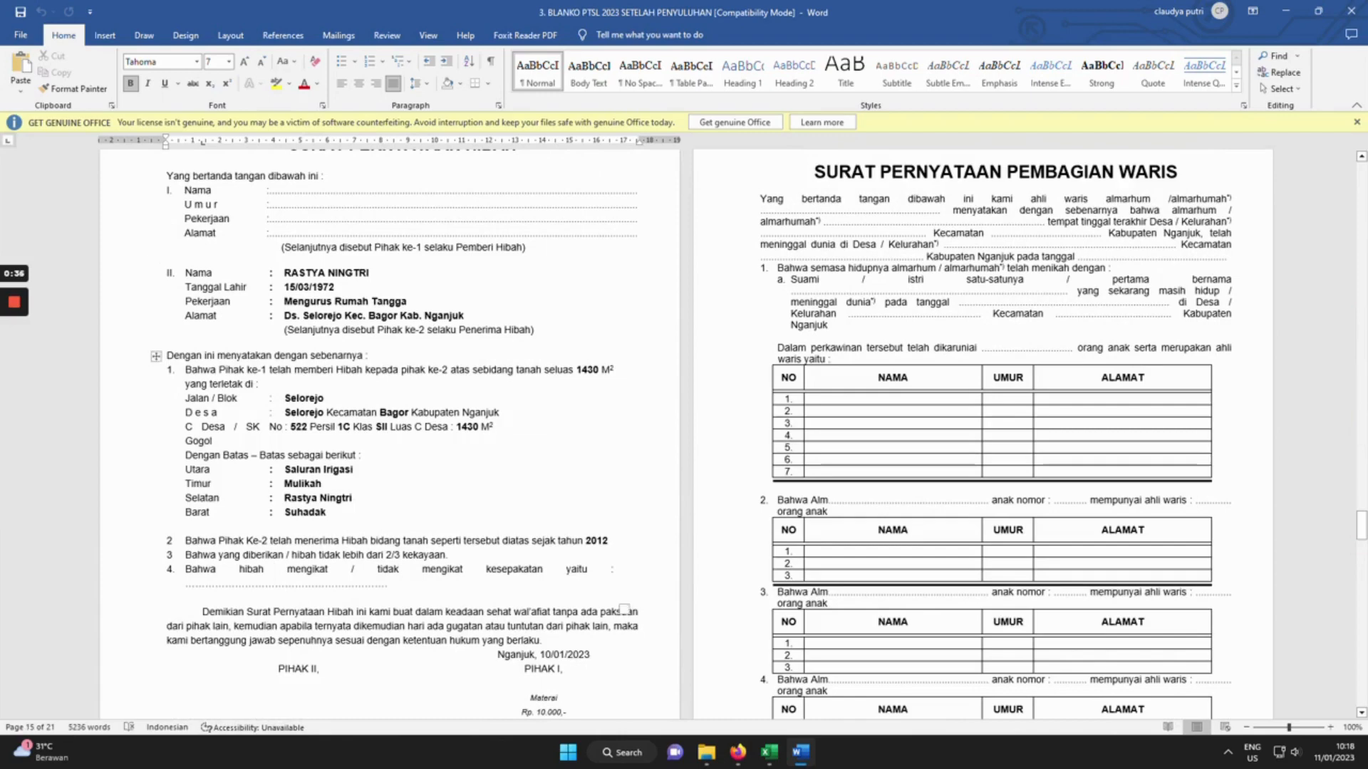
pyautogui.moveTo(1362, 528); pyautogui.dragTo(1363, 593)
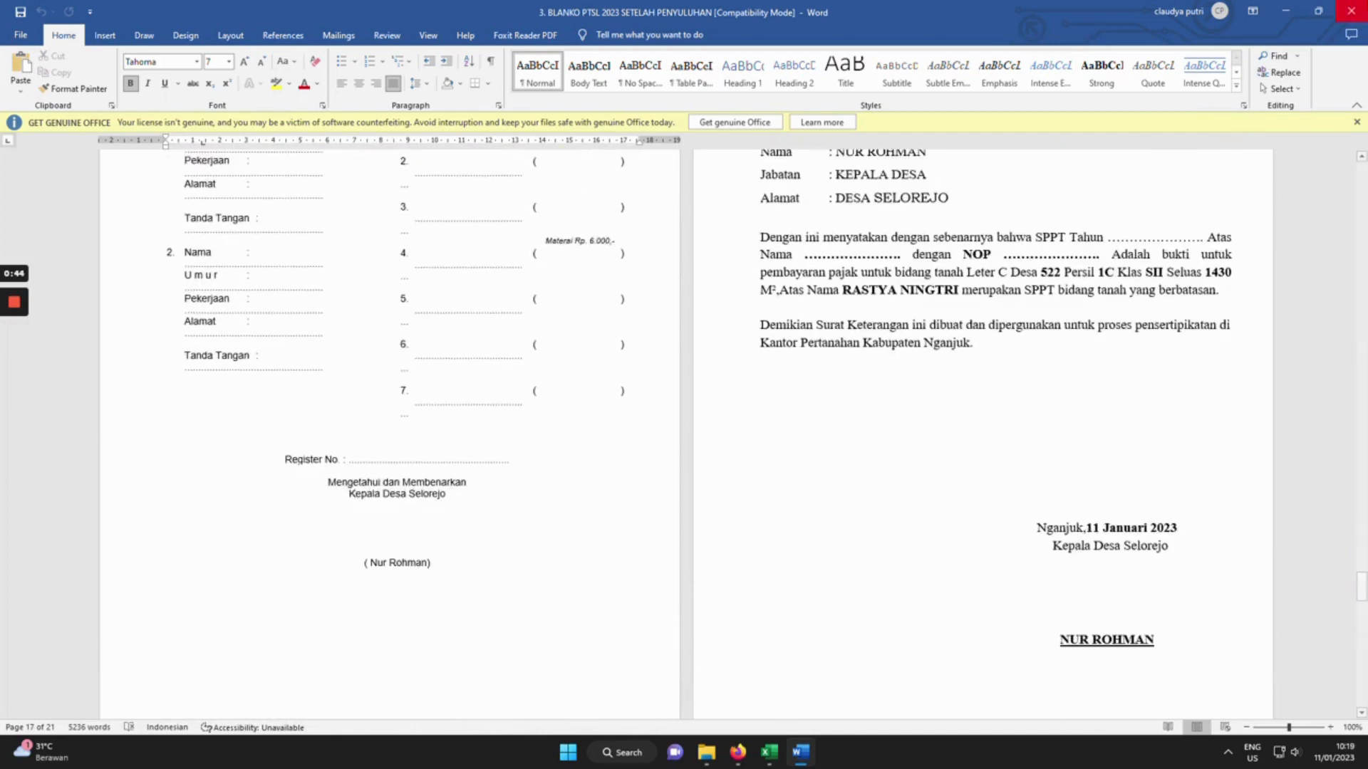
pyautogui.click(1351, 12)
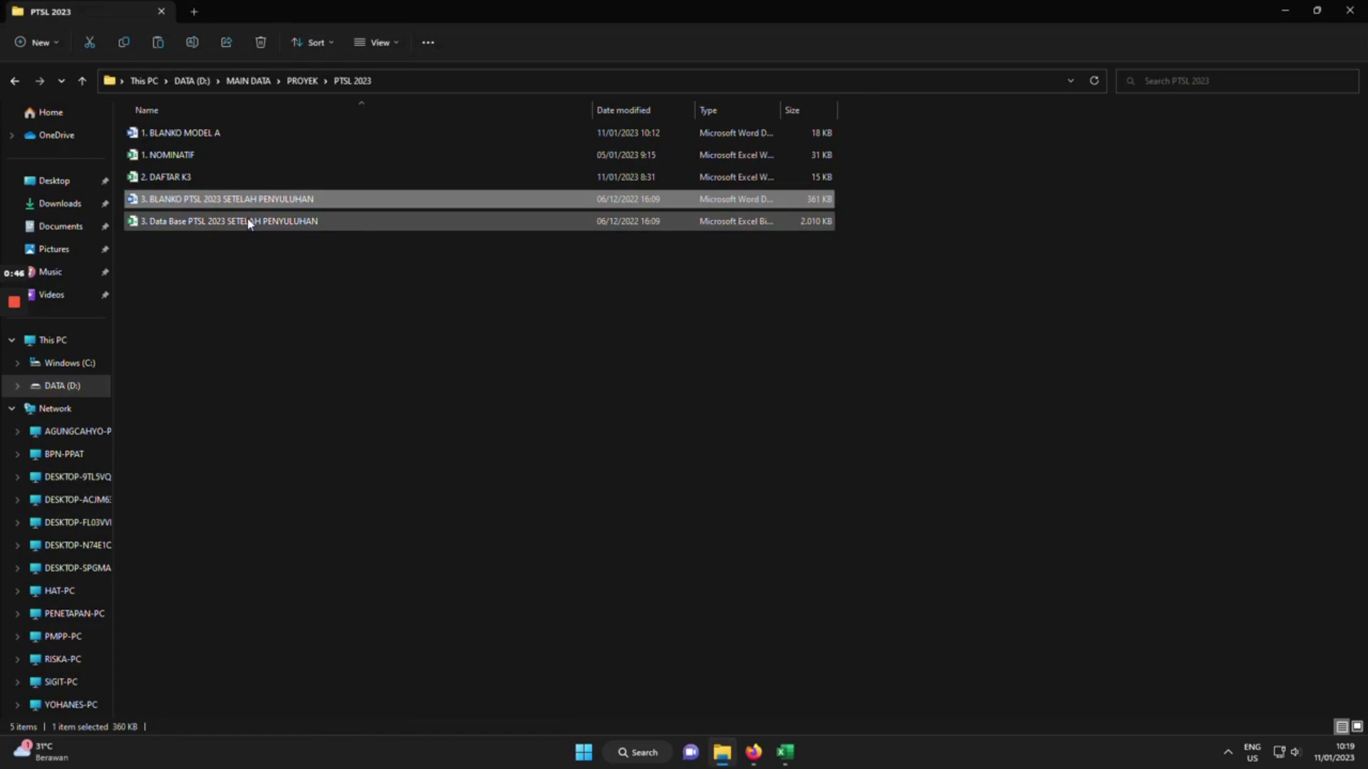
pyautogui.doubleClick(178, 221)
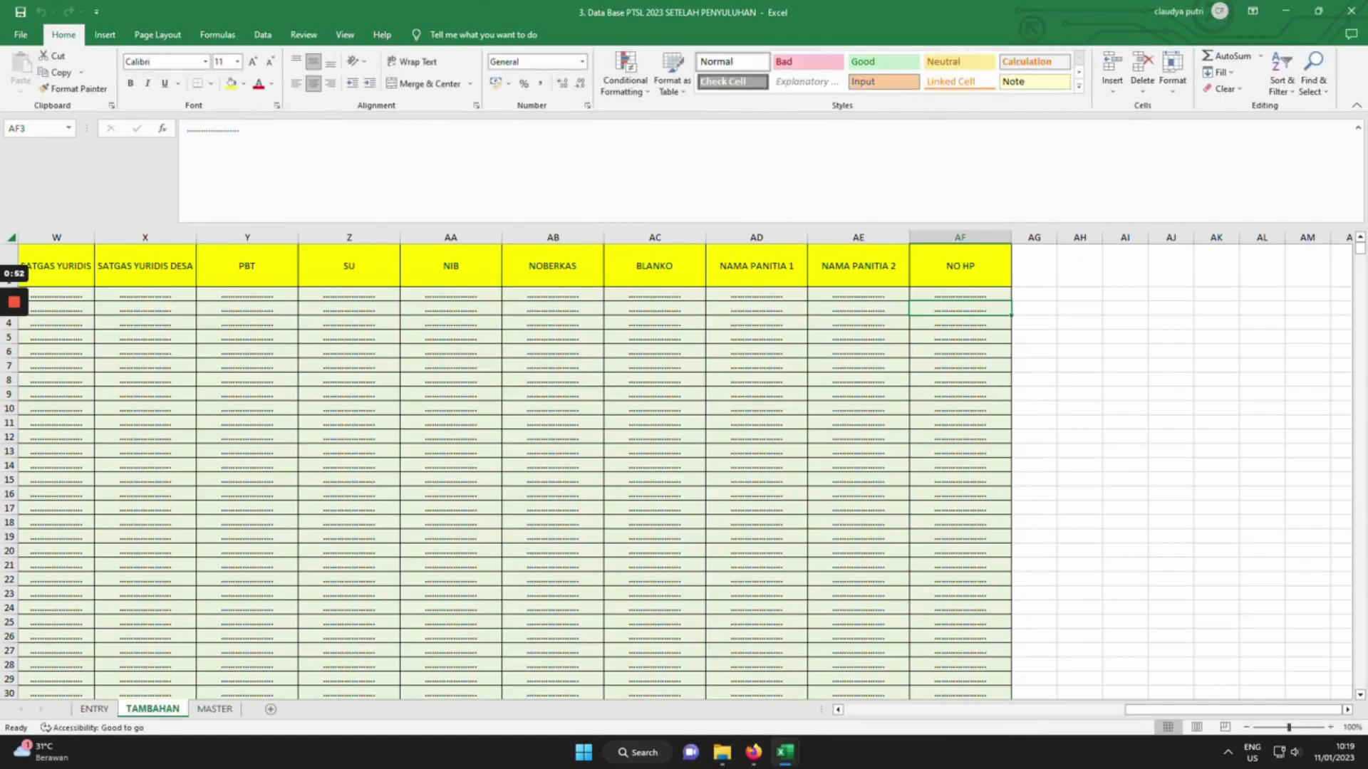
# Browse the database sheets and scroll across the ENTRY sheet's columns.
pyautogui.hscroll(-10, 684, 463)
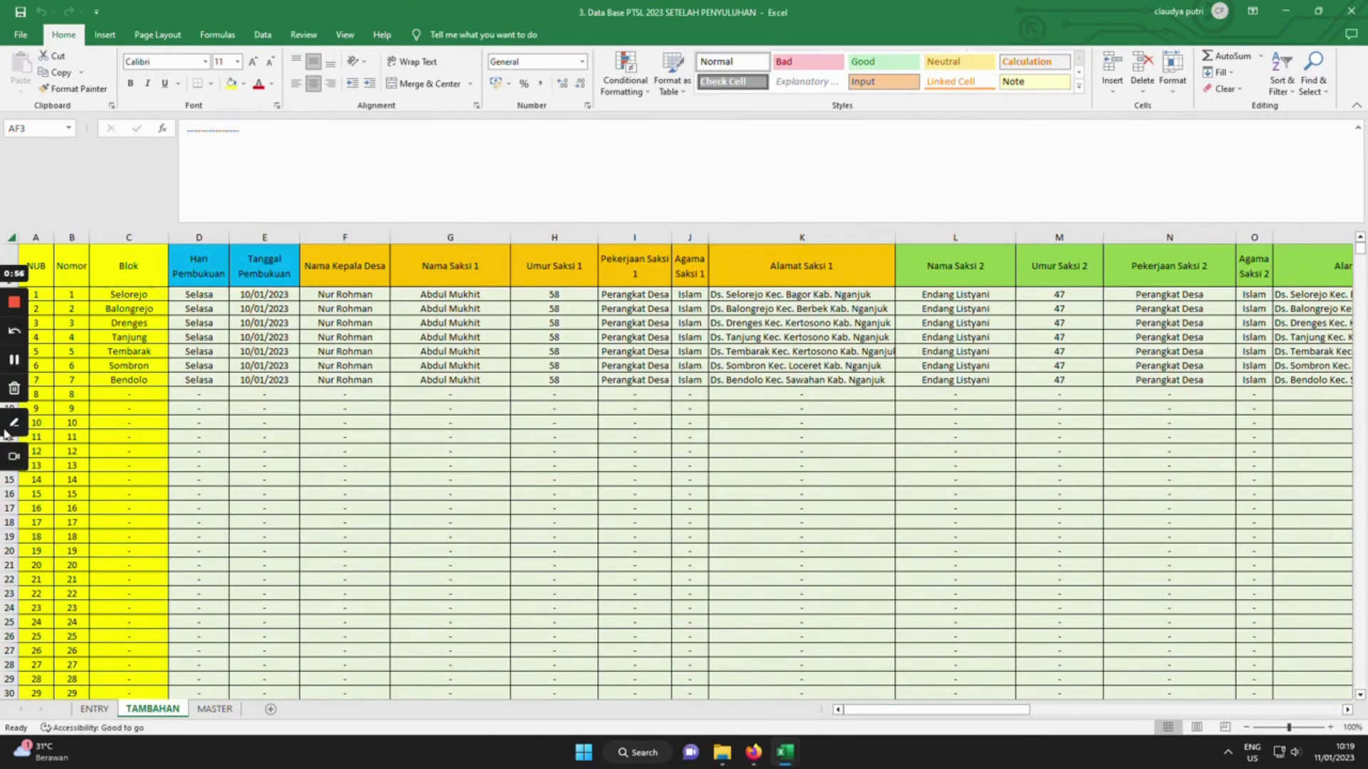
pyautogui.click(14, 427)
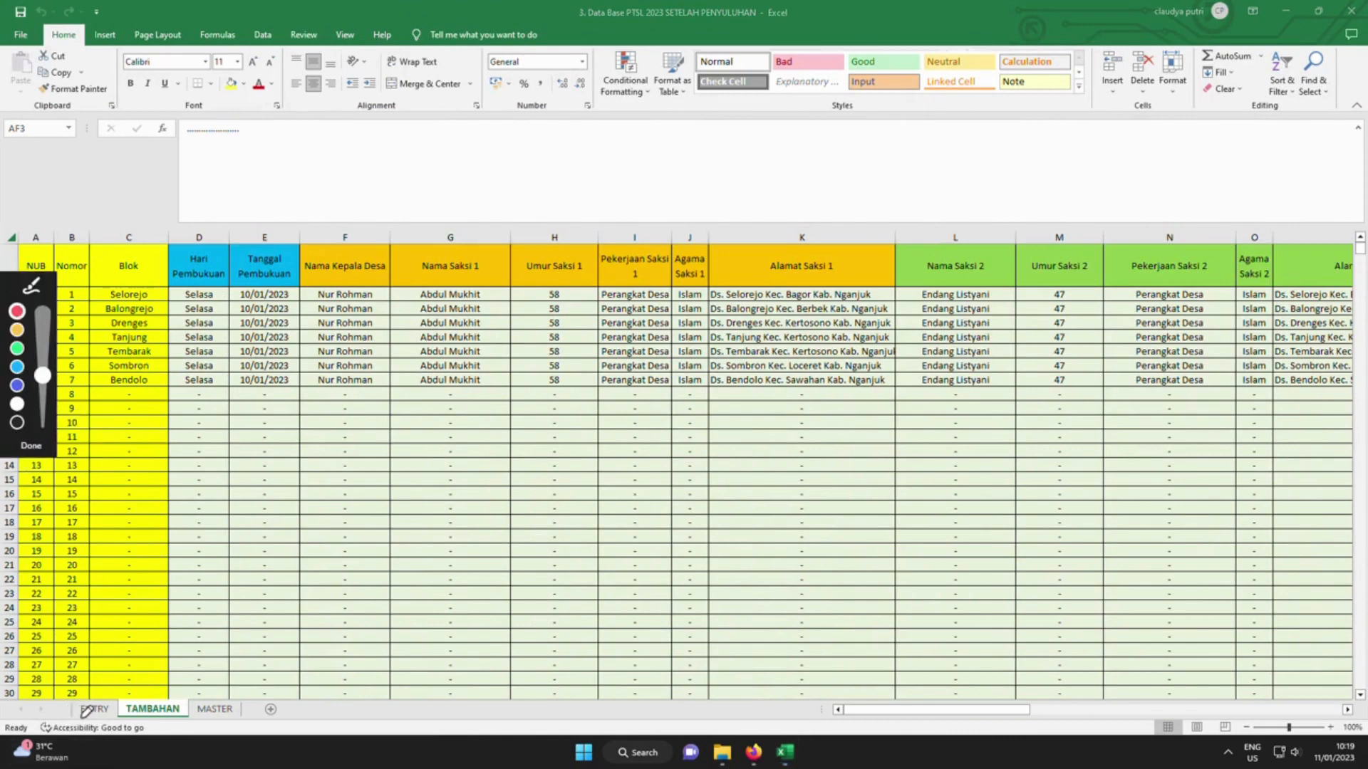
pyautogui.moveTo(74, 718); pyautogui.dragTo(229, 727)
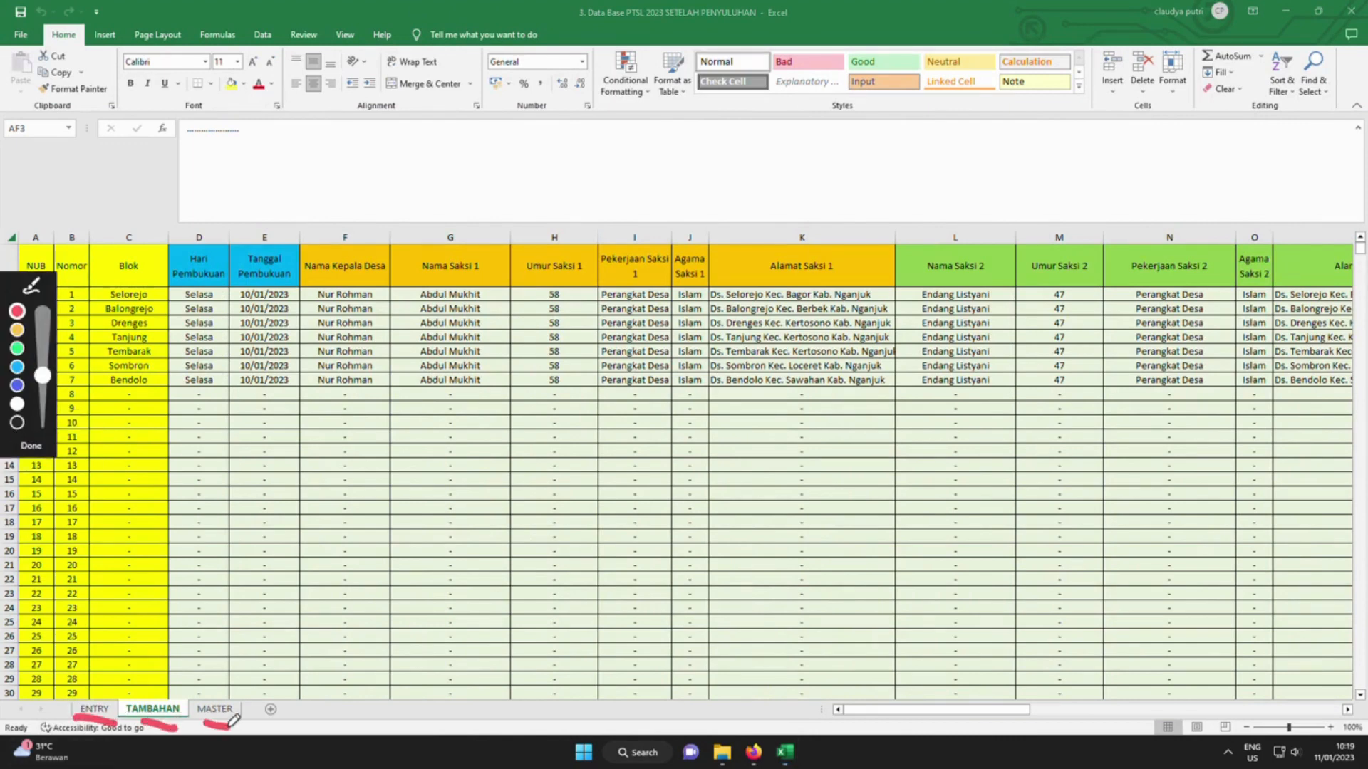
pyautogui.click(30, 445)
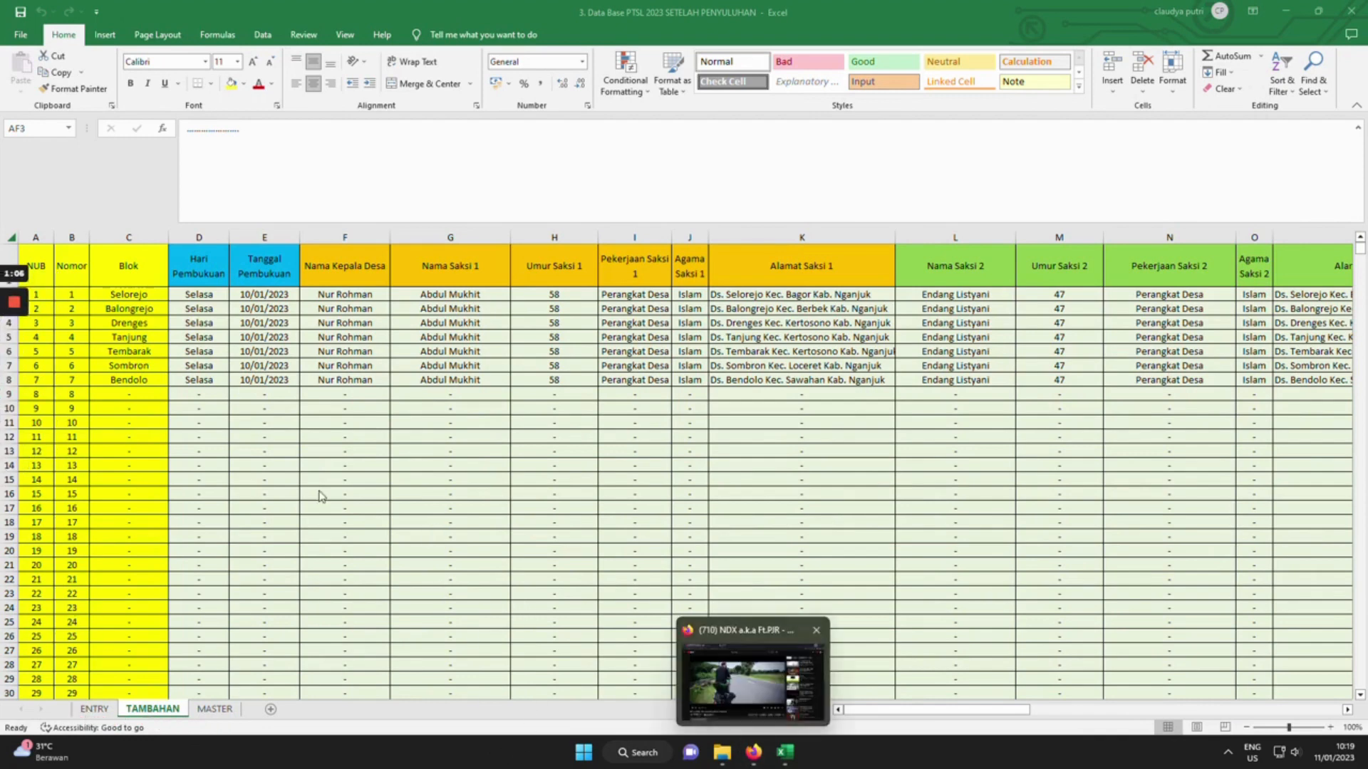
pyautogui.click(106, 709)
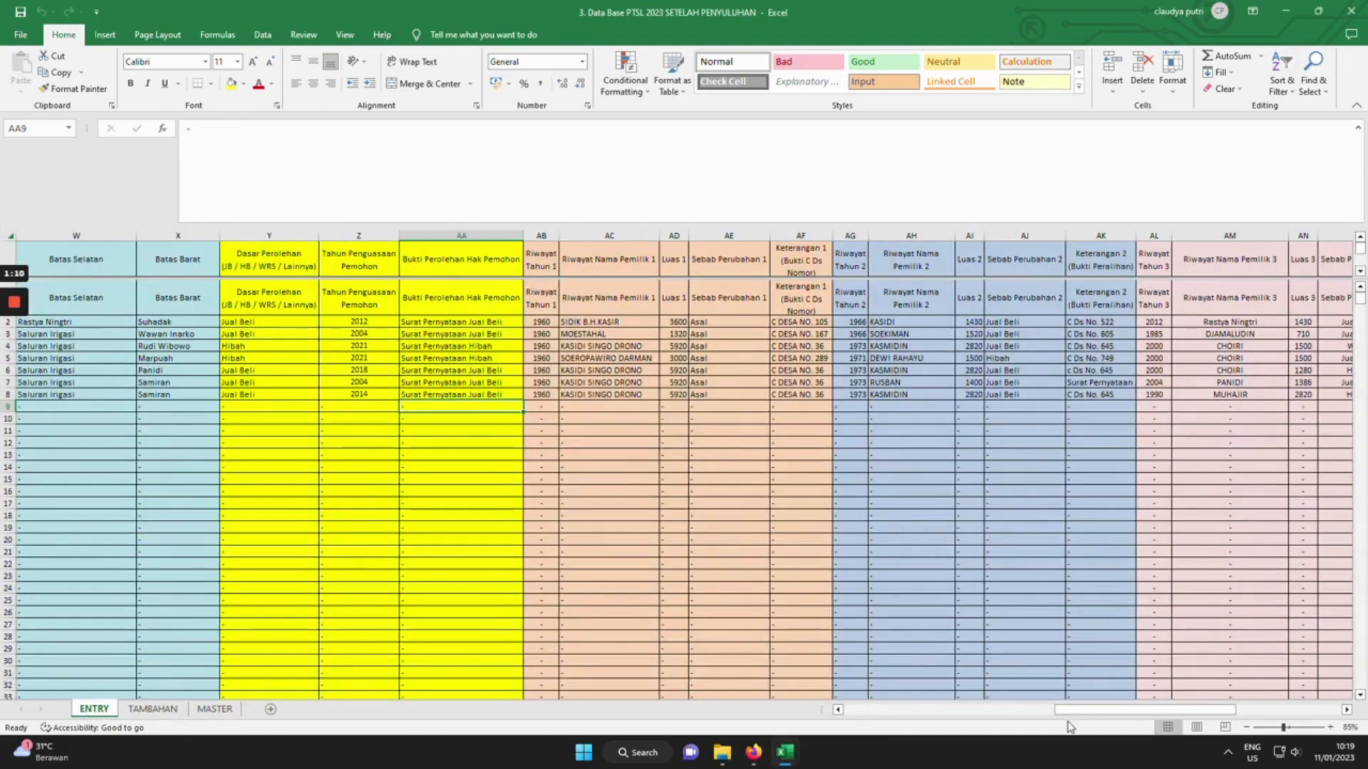
pyautogui.moveTo(1066, 711)
pyautogui.mouseDown()
pyautogui.moveTo(1090, 713)
pyautogui.moveTo(856, 722)
pyautogui.moveTo(987, 738)
pyautogui.moveTo(987, 713)
pyautogui.mouseUp()
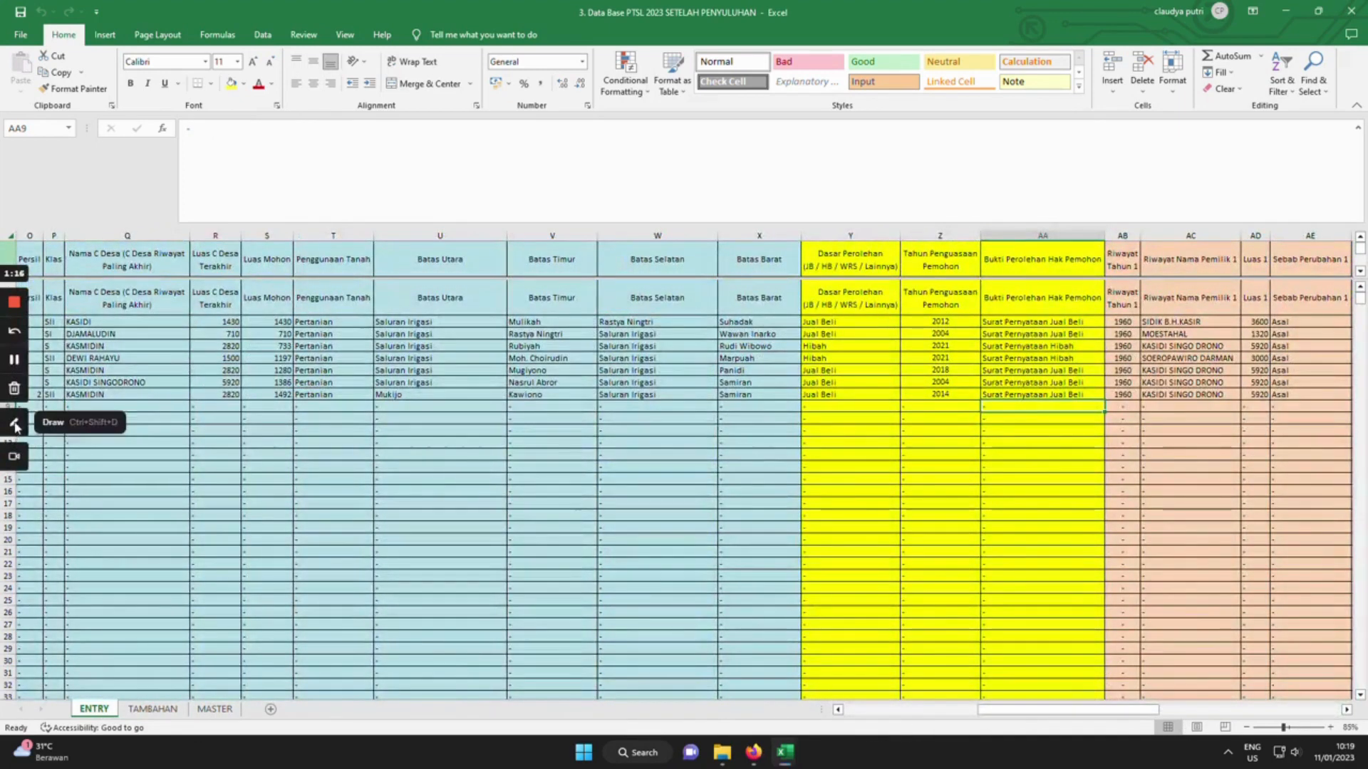
pyautogui.click(15, 426)
pyautogui.moveTo(944, 714)
pyautogui.mouseDown()
pyautogui.moveTo(1003, 726)
pyautogui.moveTo(1278, 716)
pyautogui.moveTo(1033, 685)
pyautogui.moveTo(955, 704)
pyautogui.moveTo(1001, 723)
pyautogui.mouseUp()
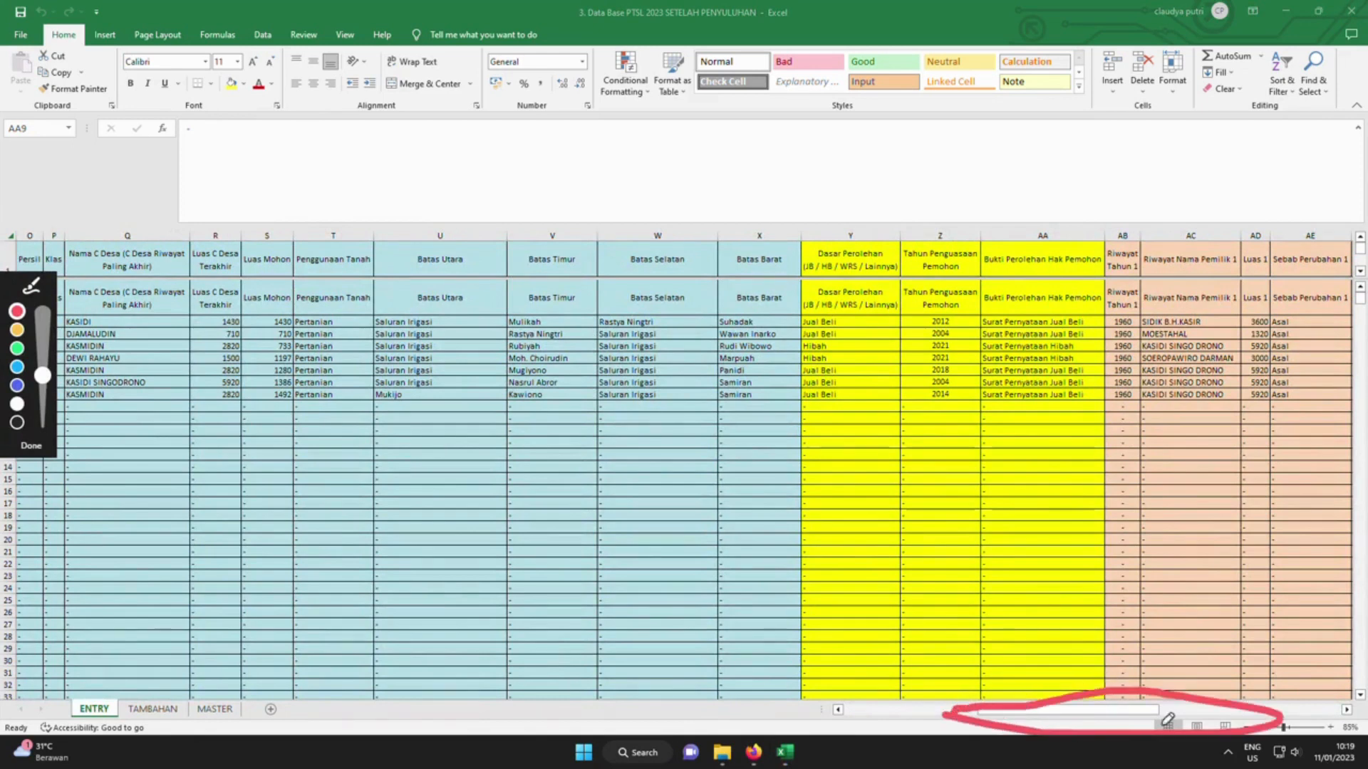
pyautogui.click(28, 447)
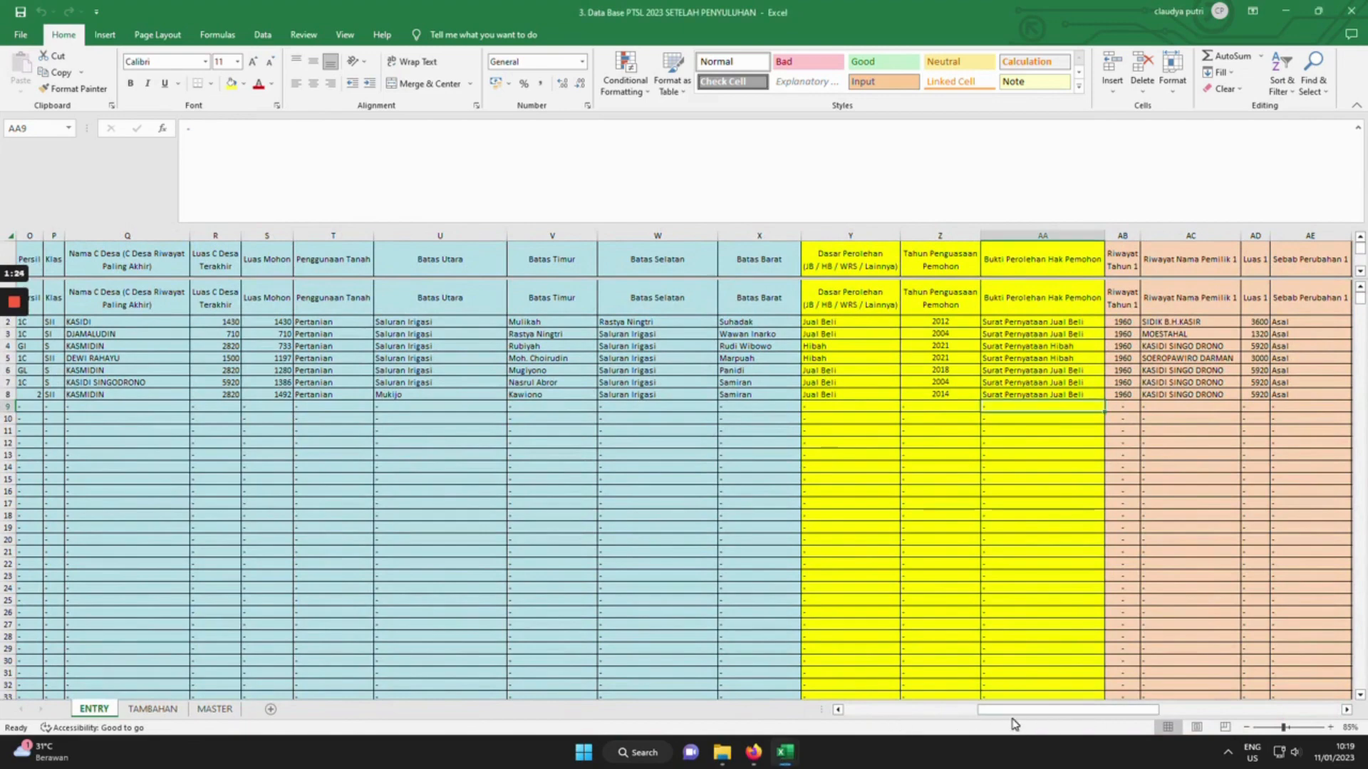
pyautogui.moveTo(1015, 711); pyautogui.dragTo(882, 710)
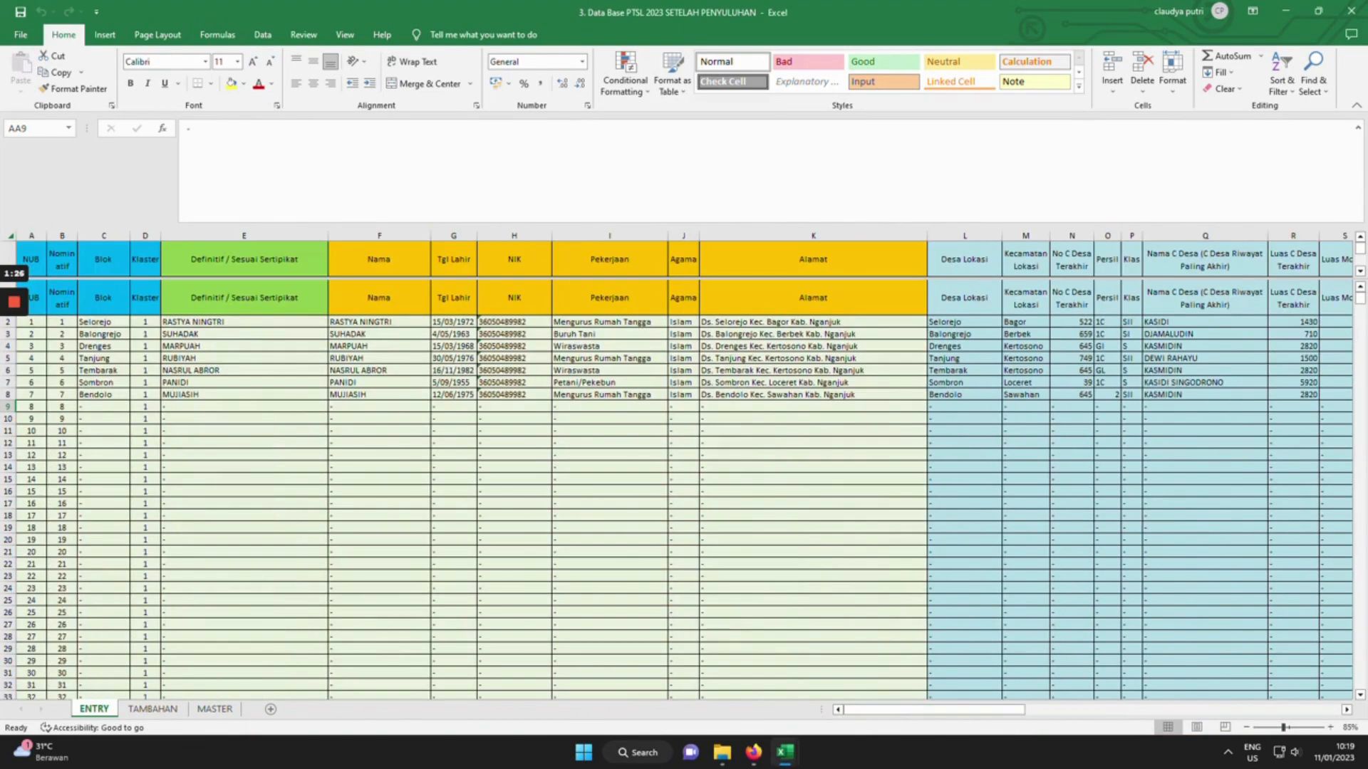
# Check the Sombron and Balongrejo Blok entries, then bring up the NOMINATIF DESA SOMBRON workbook.
pyautogui.click(103, 383)
pyautogui.click(103, 334)
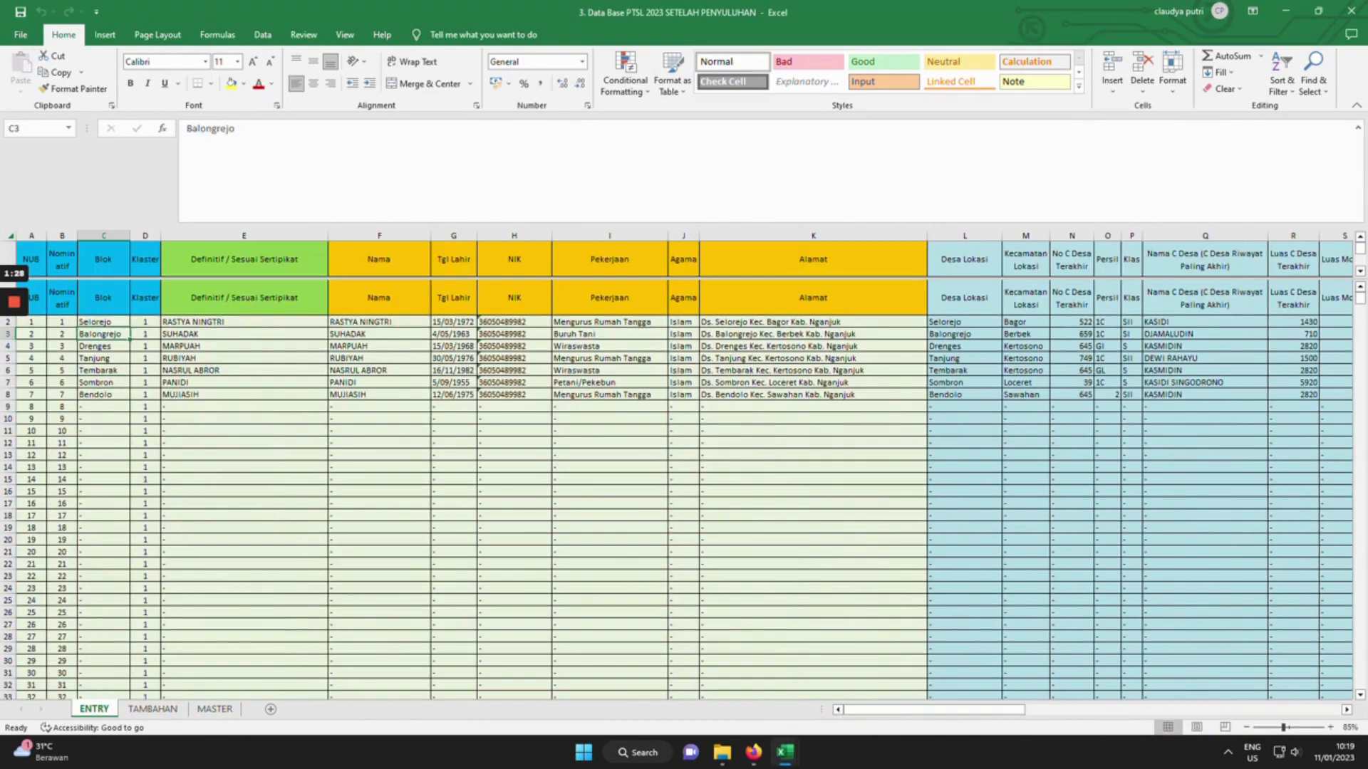
pyautogui.moveTo(787, 757)
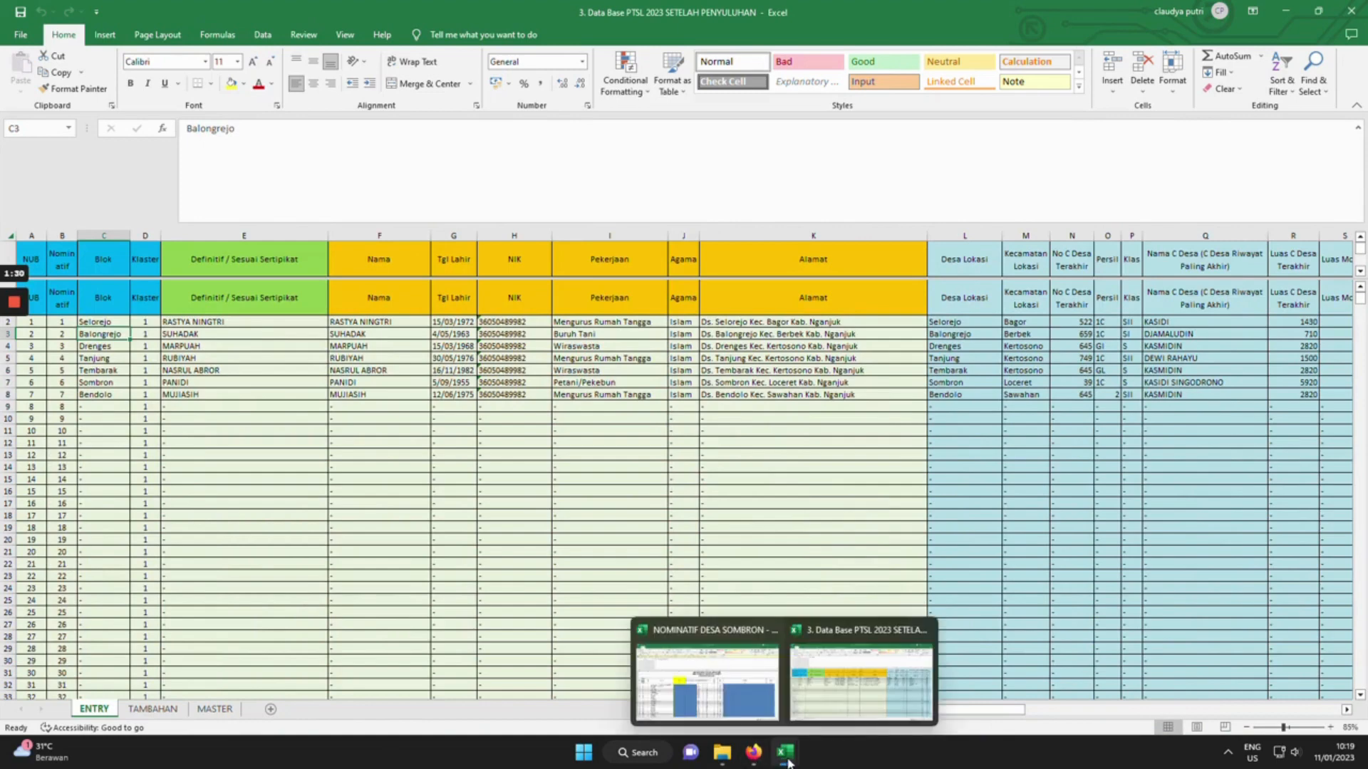
pyautogui.click(735, 693)
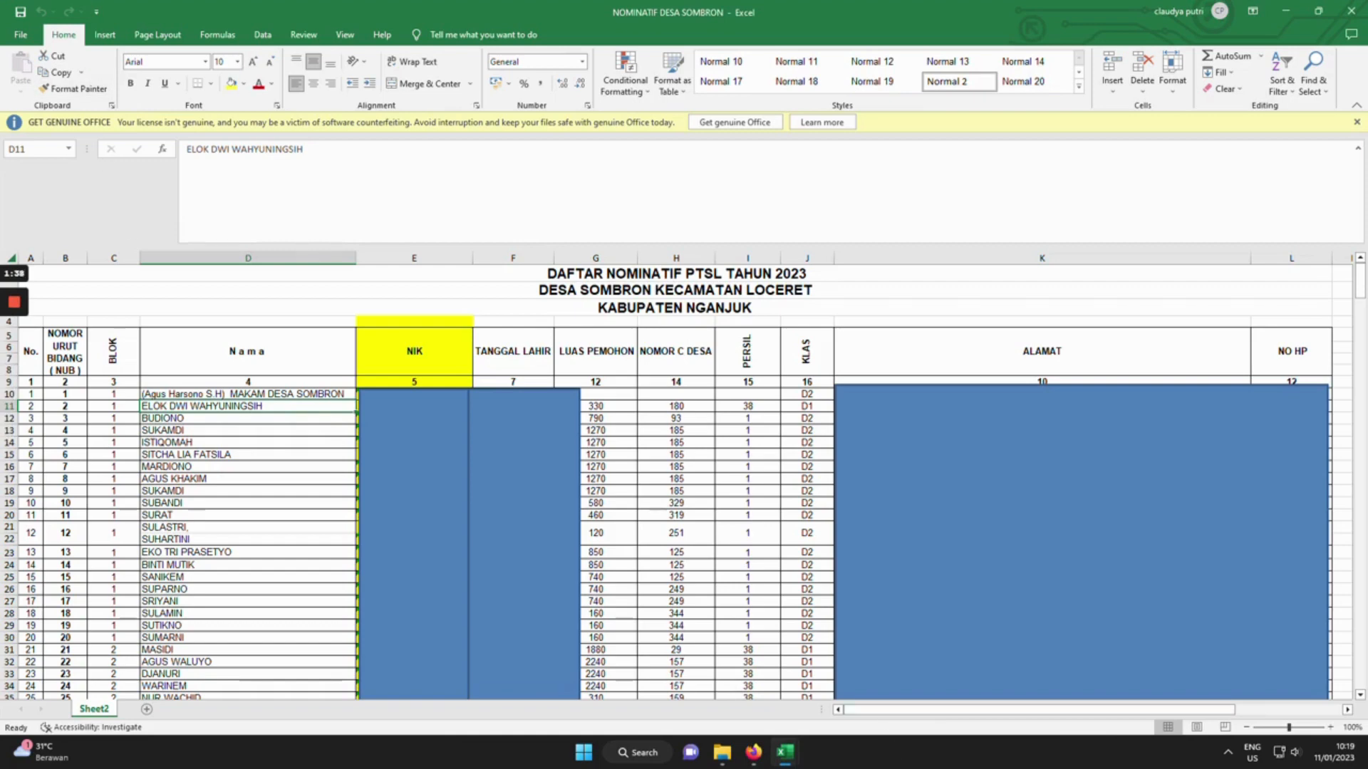
pyautogui.click(248, 258)
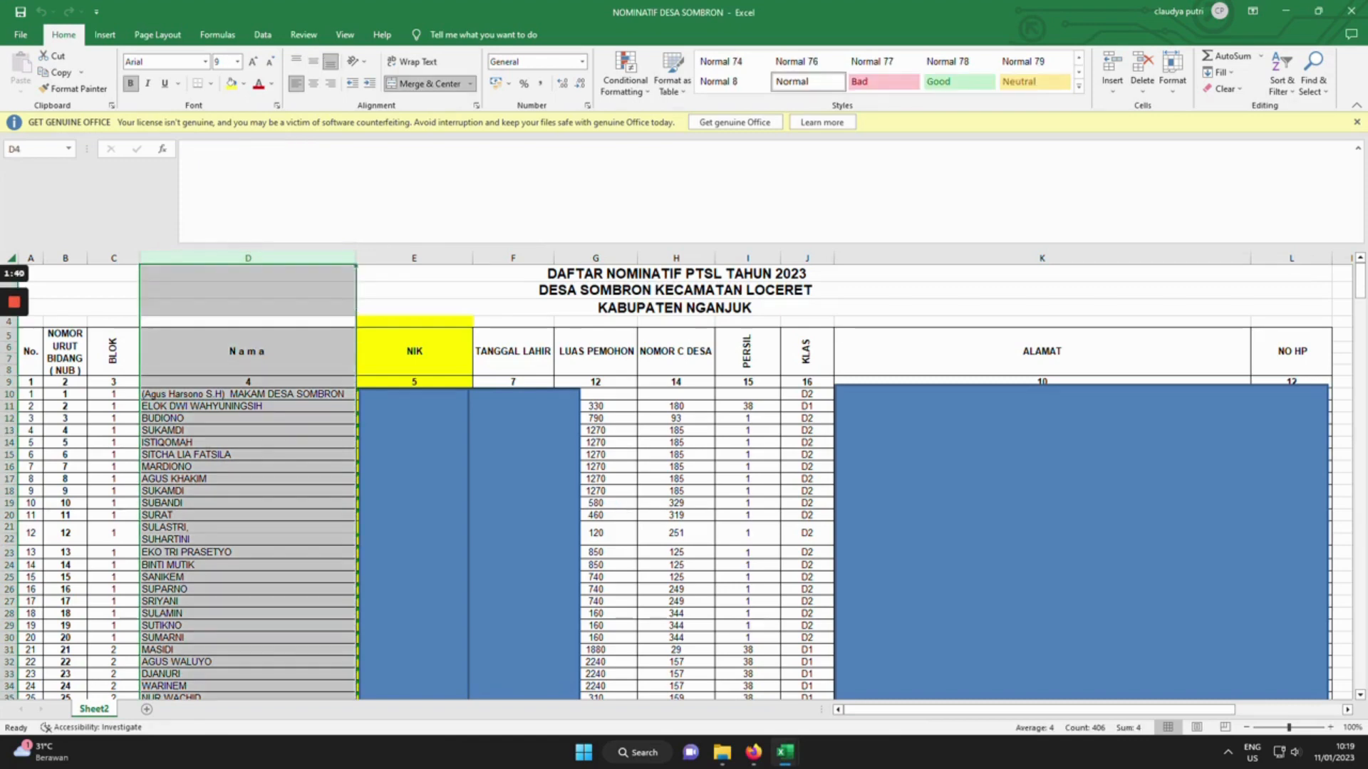
pyautogui.click(247, 257)
pyautogui.moveTo(248, 528); pyautogui.dragTo(248, 516)
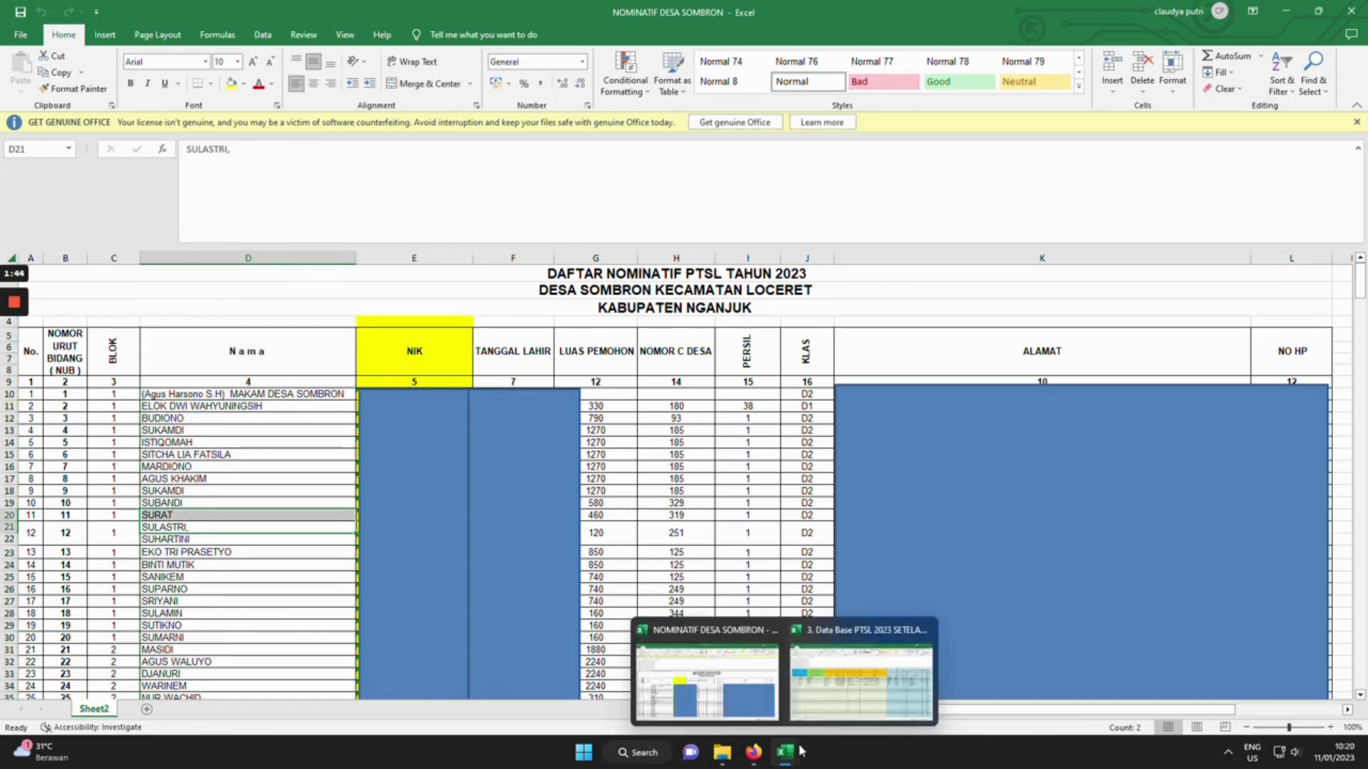
# In the Data Base workbook, clear Blok cells C2:C8 and enter 1 in C2.
pyautogui.moveTo(801, 761)
pyautogui.click(870, 700)
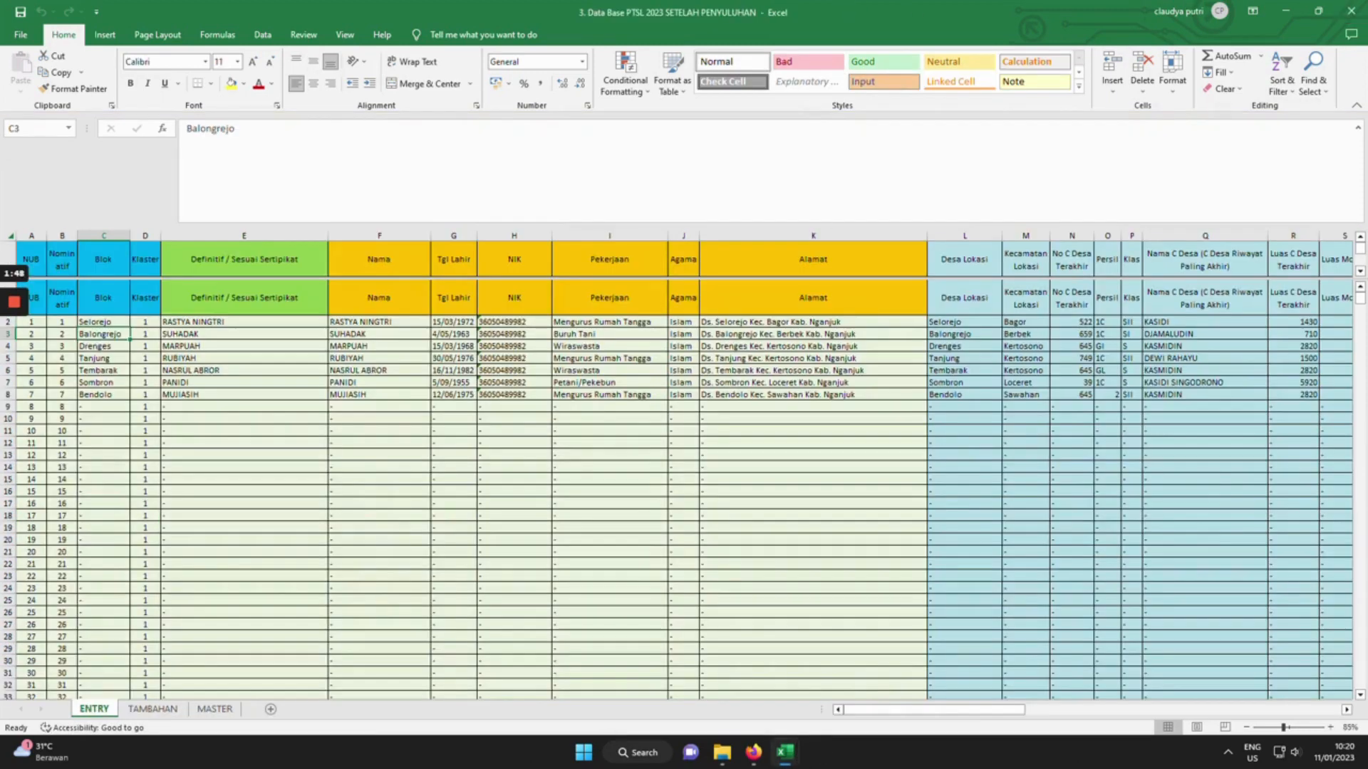
pyautogui.click(244, 407)
pyautogui.click(104, 322)
pyautogui.moveTo(103, 322); pyautogui.dragTo(104, 394)
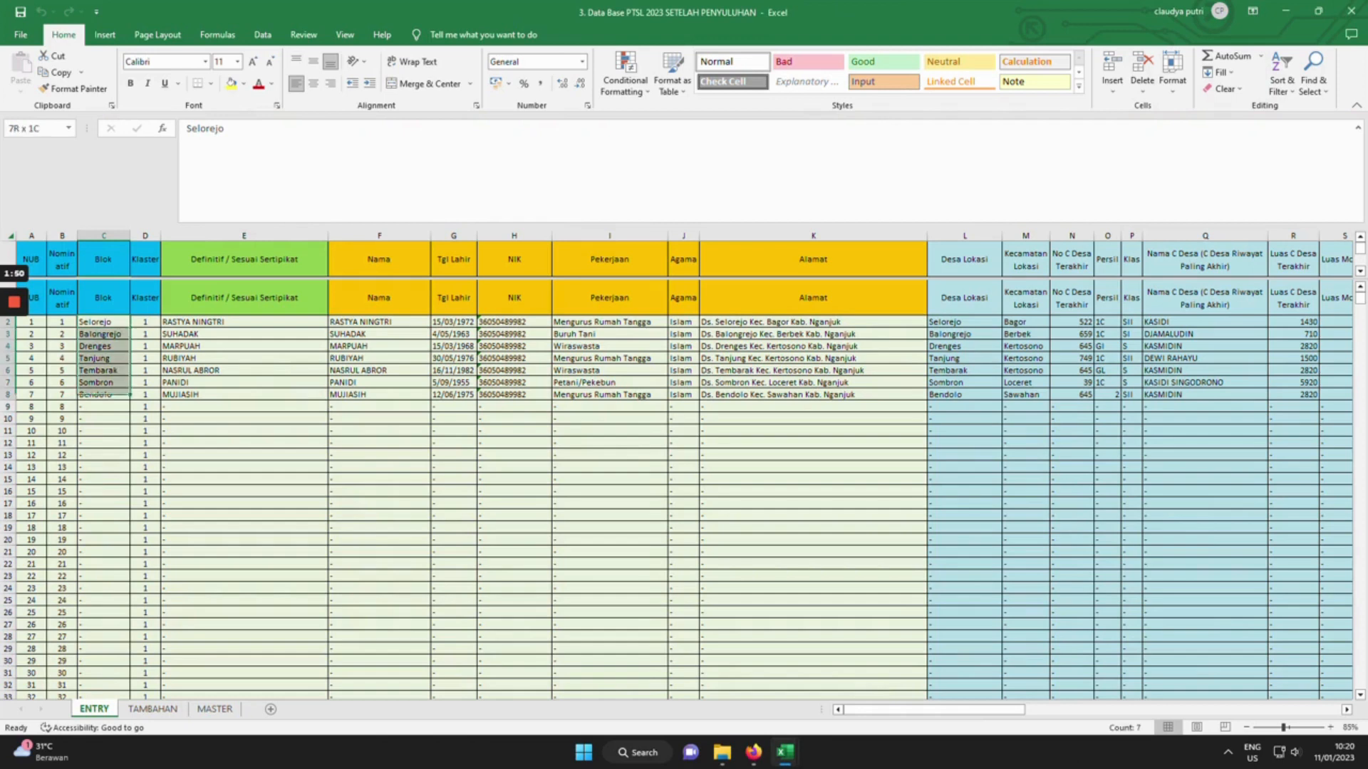
pyautogui.press('Delete')
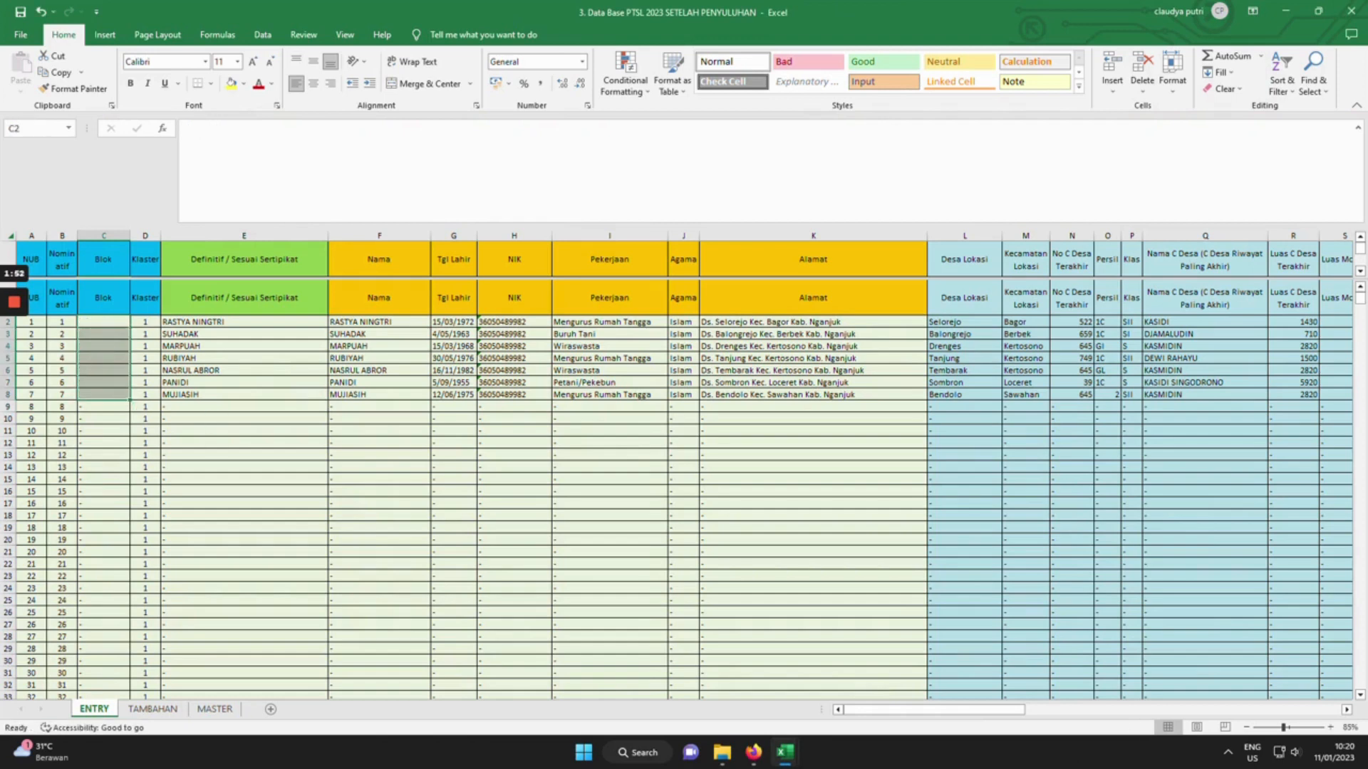
pyautogui.click(103, 322)
pyautogui.write('1')
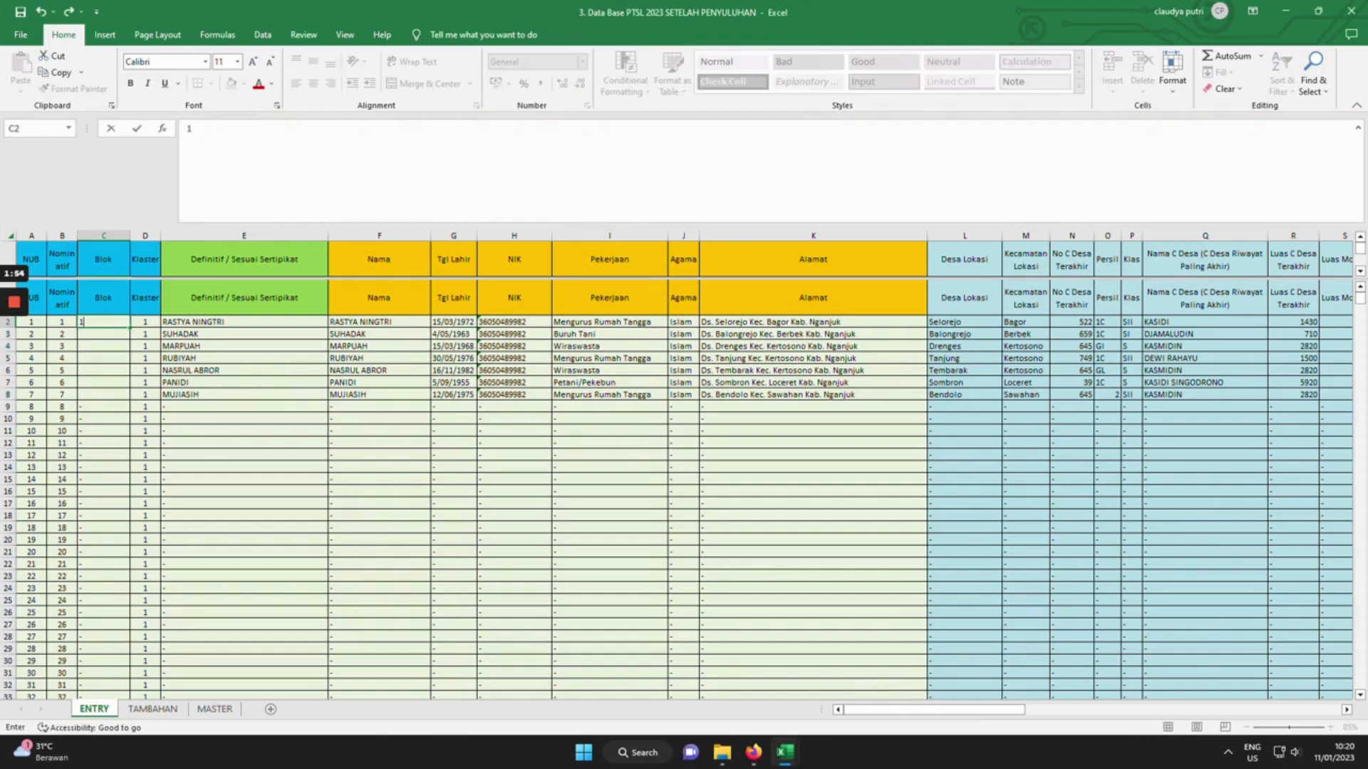
pyautogui.press('Return')
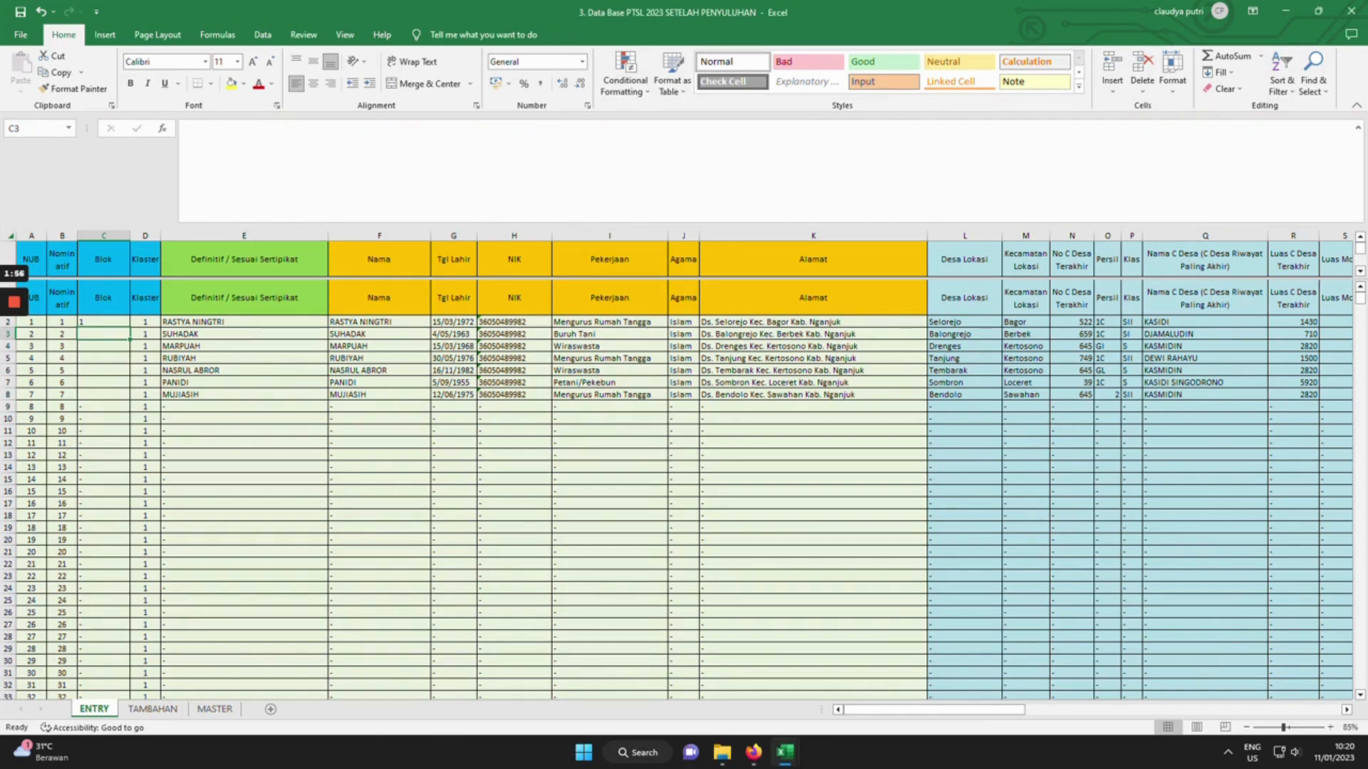
# Delete the leftover records in E3:AZ10, clearing rows 3 through 10.
pyautogui.click(243, 334)
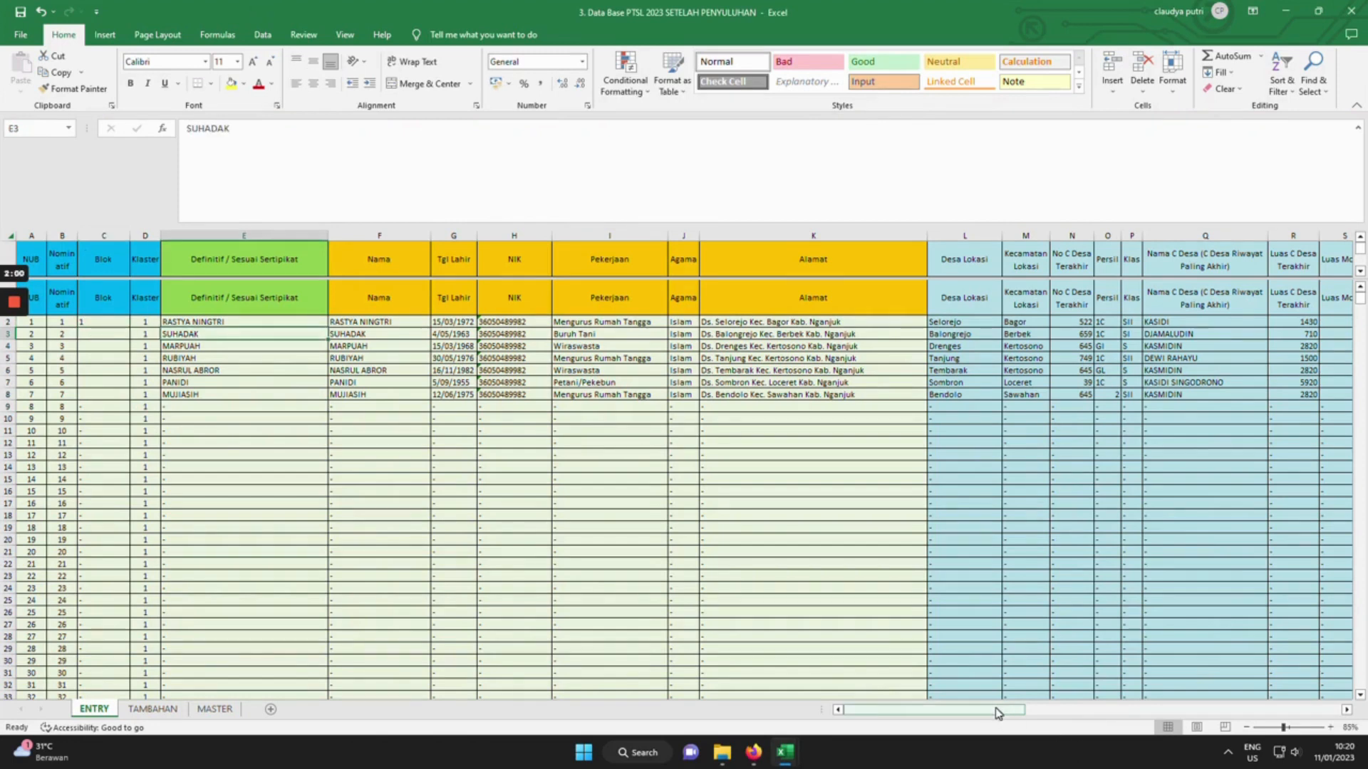
pyautogui.moveTo(994, 707); pyautogui.dragTo(1220, 709)
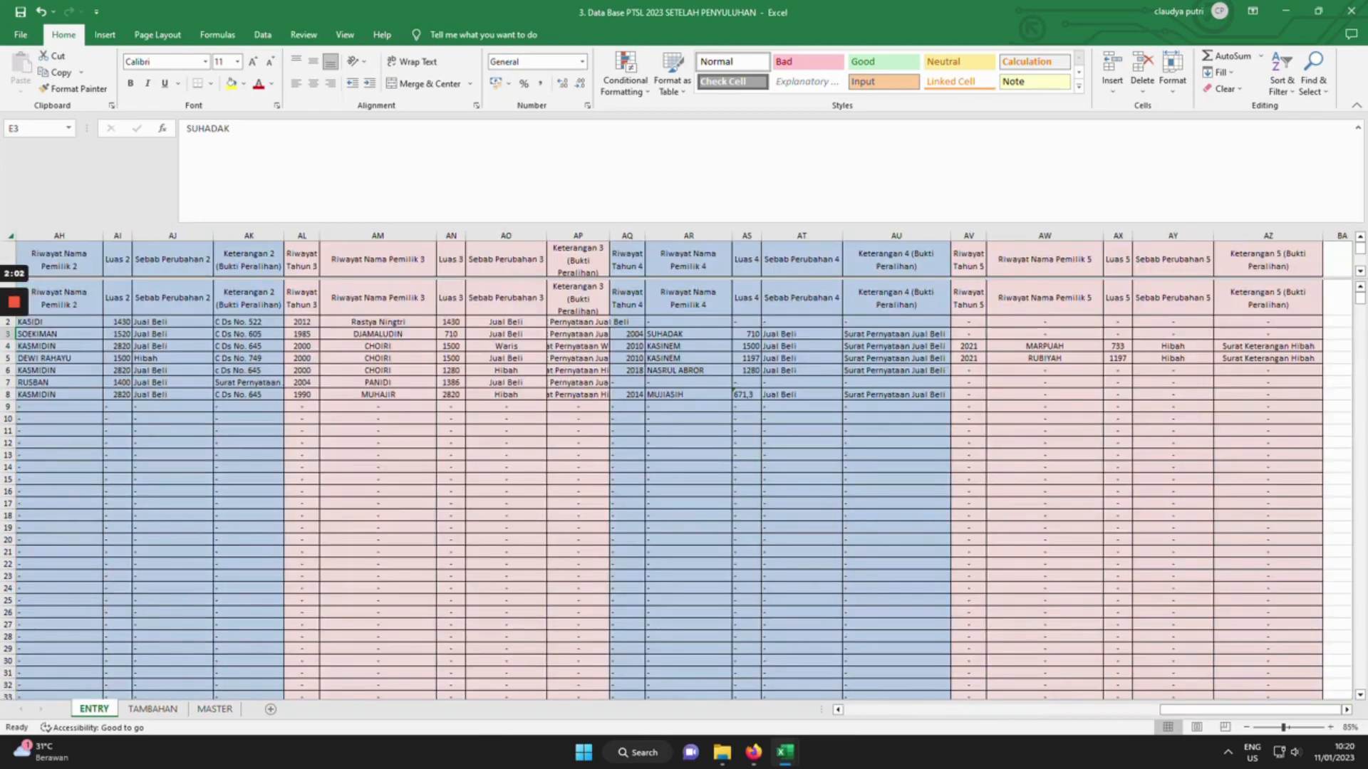
pyautogui.keyDown('shift'); pyautogui.click(1268, 419); pyautogui.keyUp('shift')
pyautogui.press('Delete')
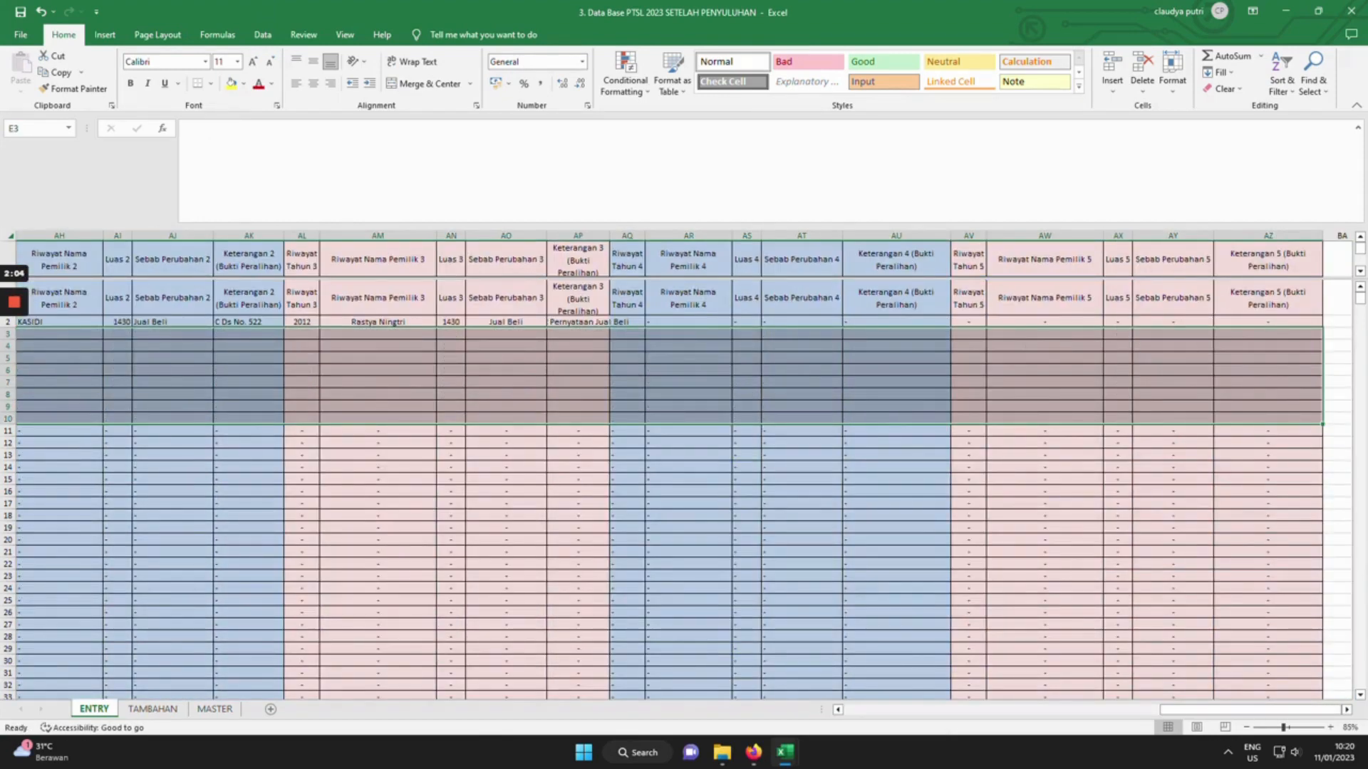
pyautogui.moveTo(1183, 710); pyautogui.dragTo(851, 710)
pyautogui.moveTo(318, 587)
pyautogui.mouseDown()
pyautogui.moveTo(334, 580)
pyautogui.moveTo(322, 578)
pyautogui.mouseUp()
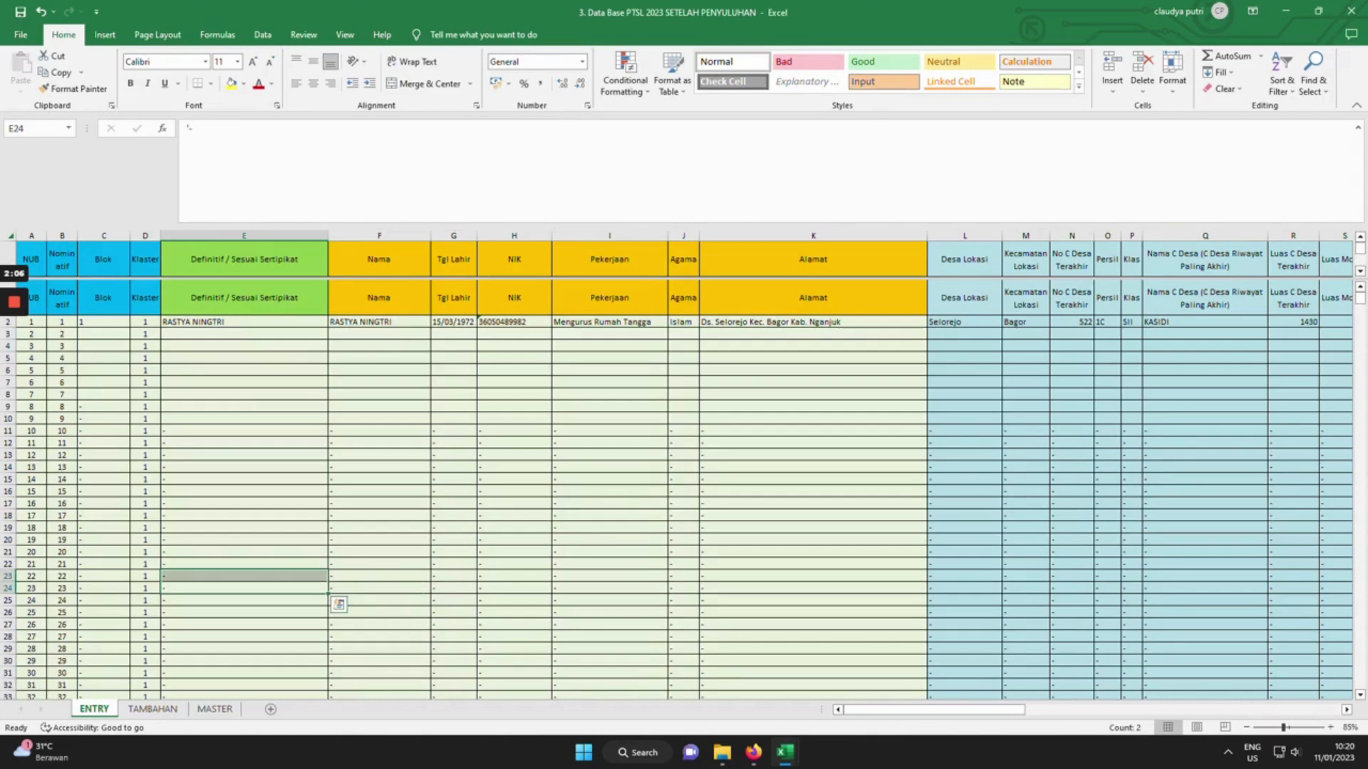
pyautogui.click(244, 322)
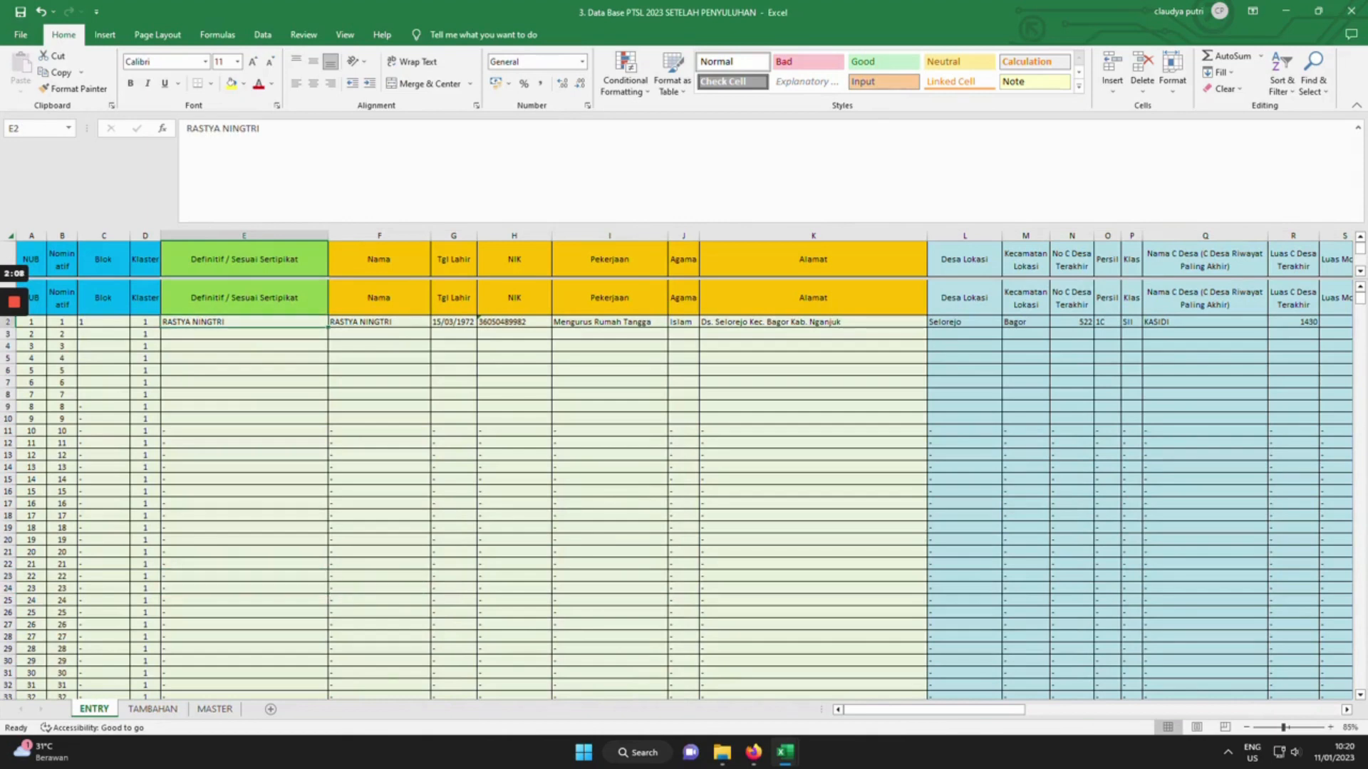
pyautogui.click(379, 322)
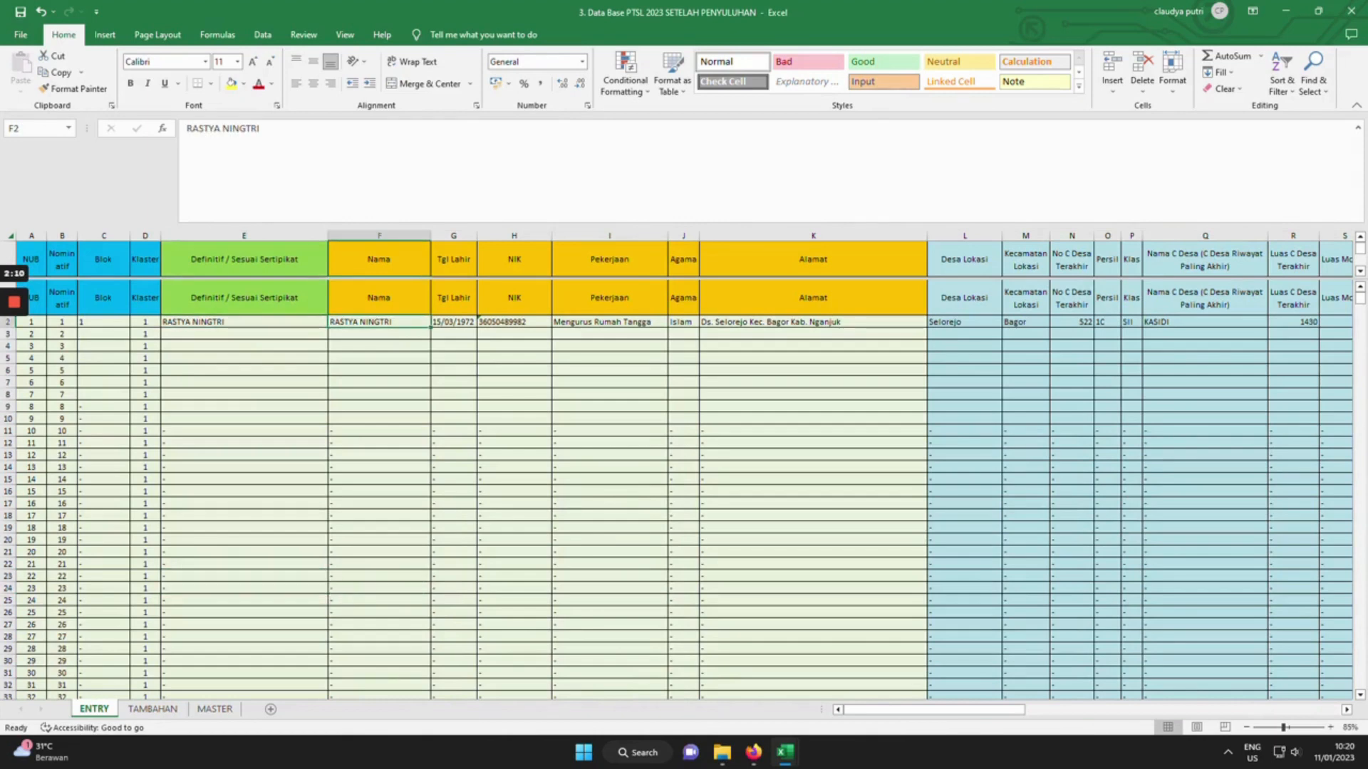
pyautogui.click(454, 322)
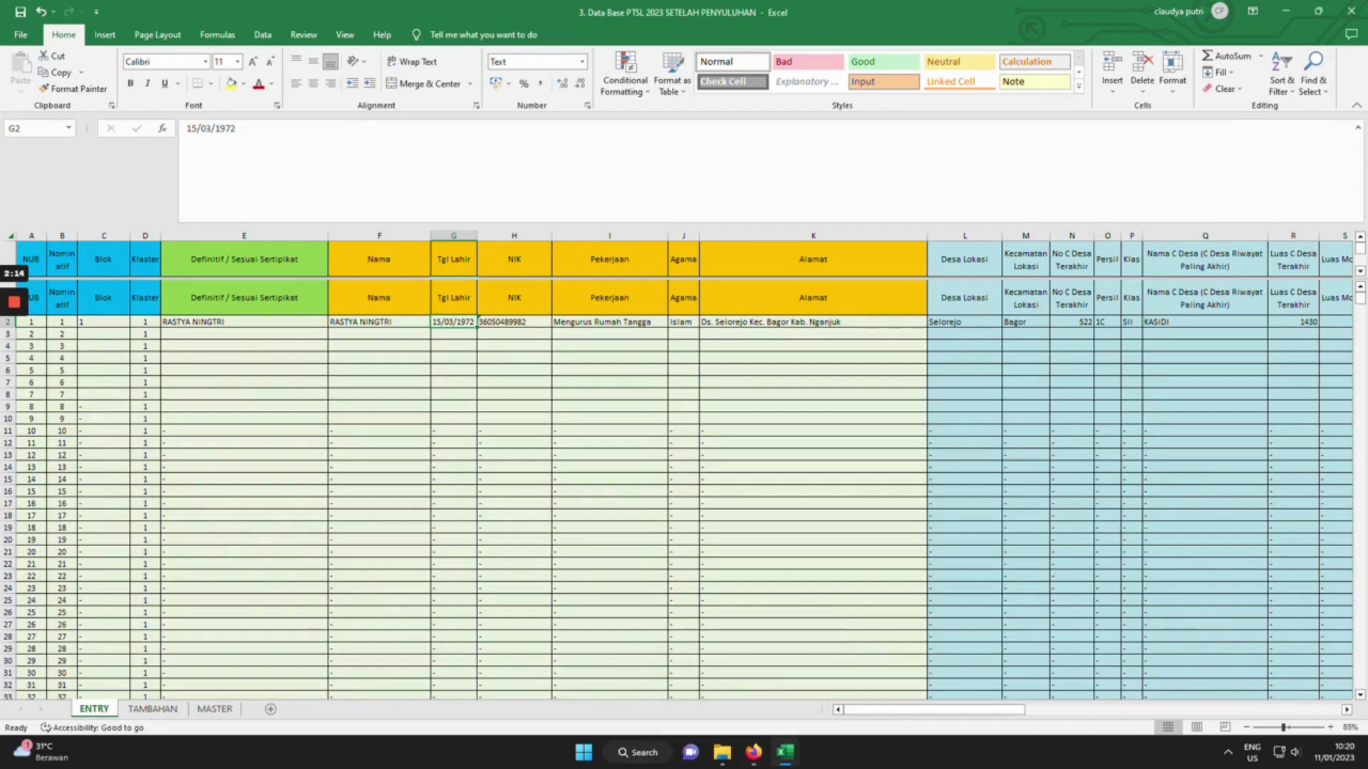
pyautogui.press('Right')
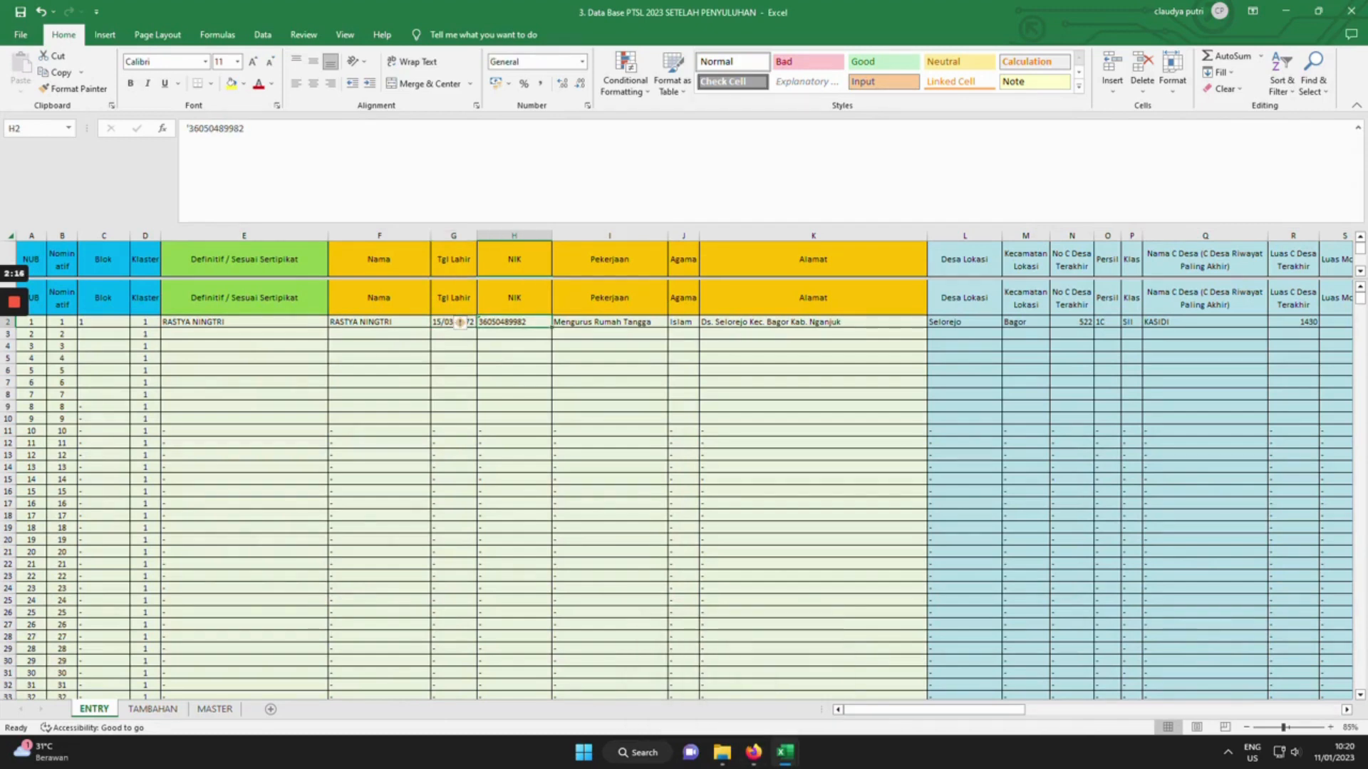
pyautogui.press('Right')
pyautogui.press('Right')
pyautogui.press('Right')
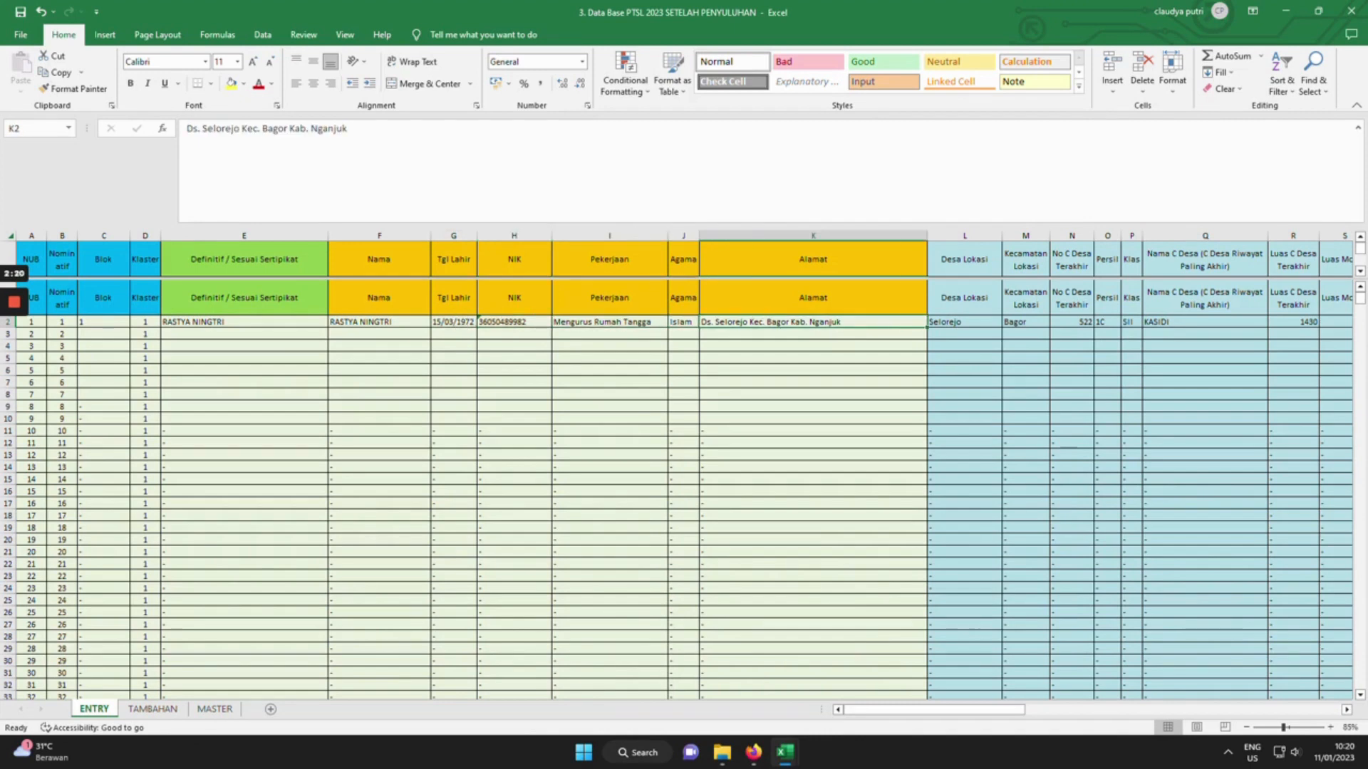
pyautogui.moveTo(1003, 711); pyautogui.dragTo(1097, 718)
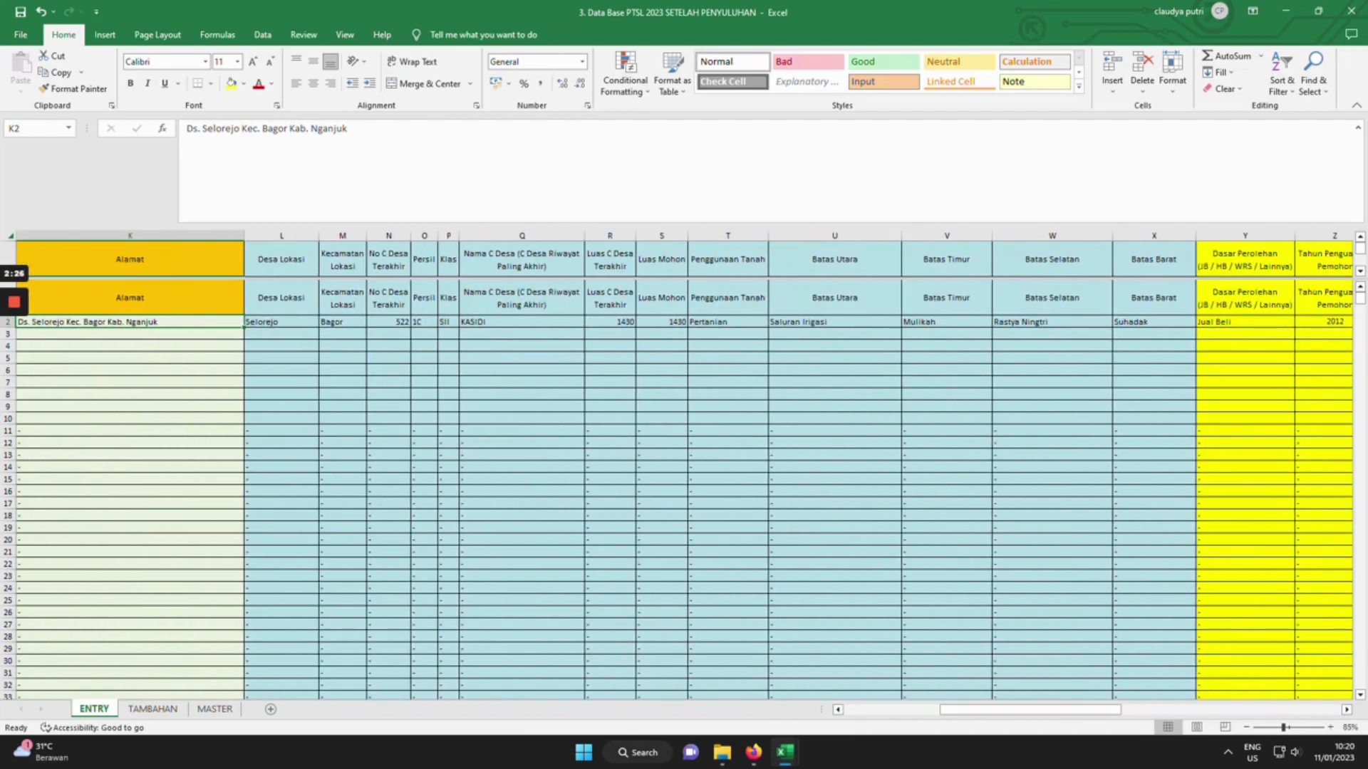
pyautogui.moveTo(835, 347); pyautogui.dragTo(728, 419)
pyautogui.moveTo(389, 358); pyautogui.dragTo(389, 347)
pyautogui.click(282, 322)
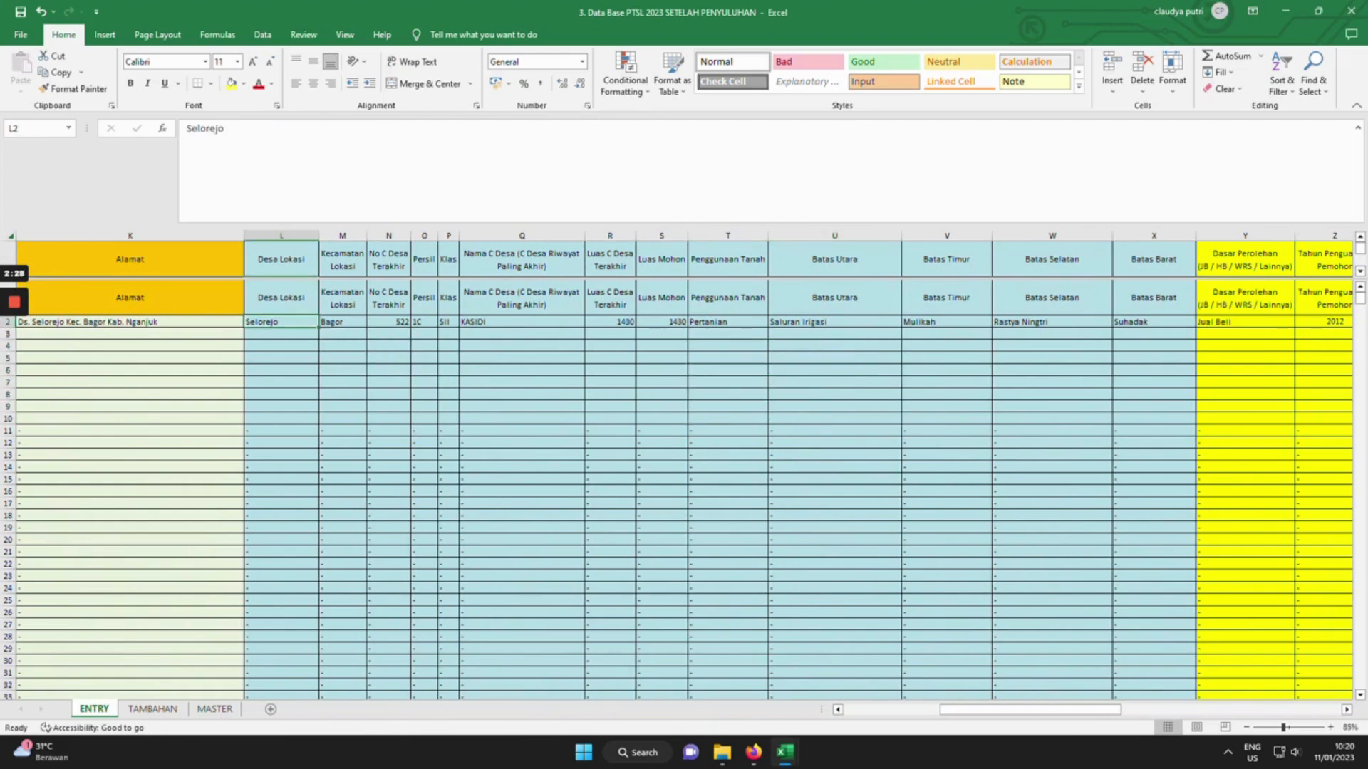
pyautogui.click(343, 322)
pyautogui.click(389, 322)
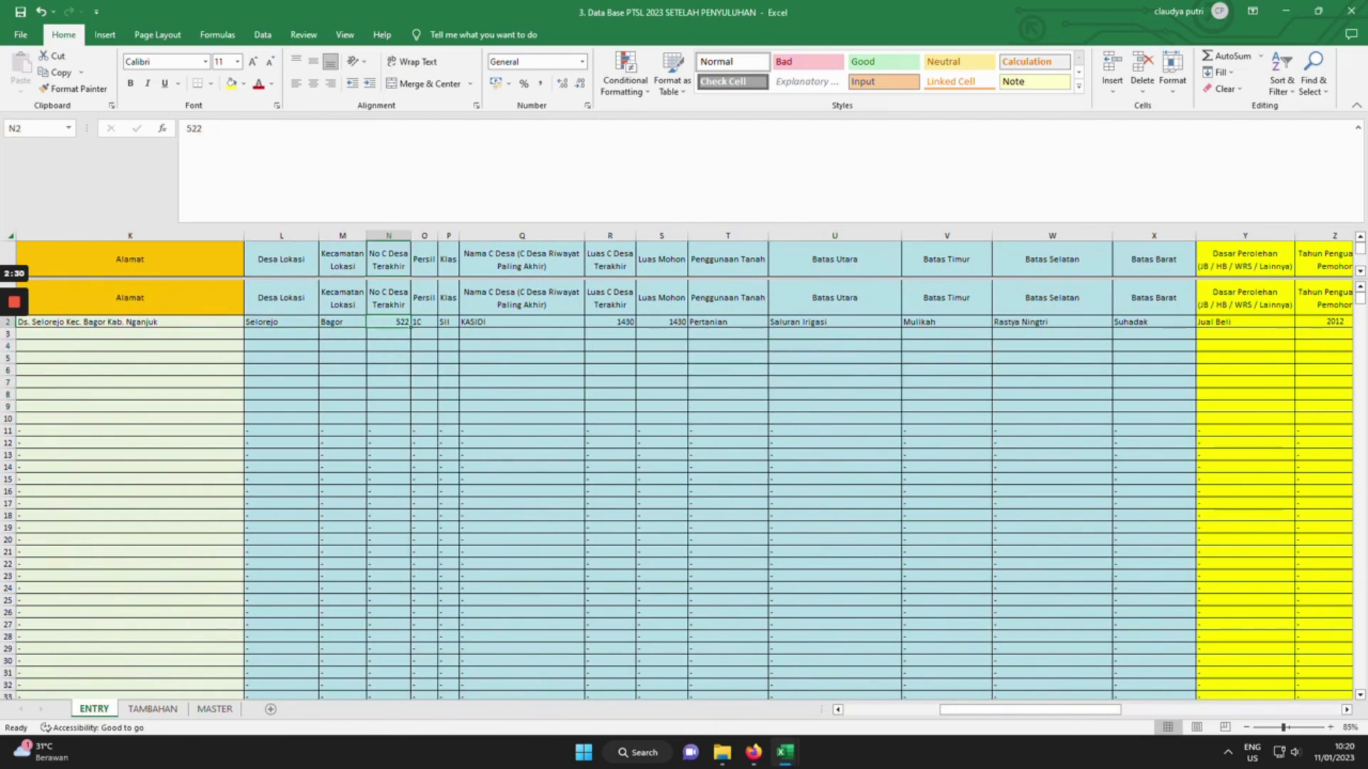
pyautogui.click(423, 322)
pyautogui.click(448, 322)
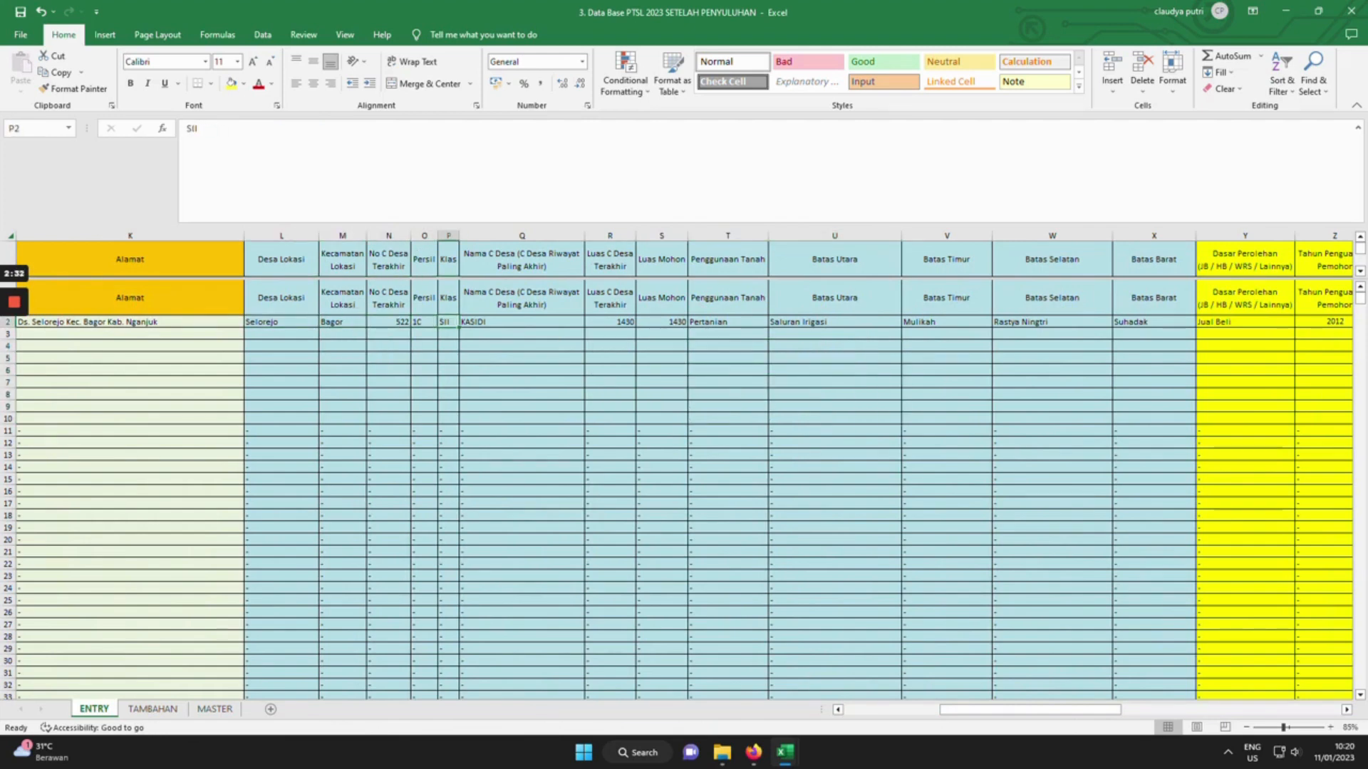
pyautogui.click(521, 322)
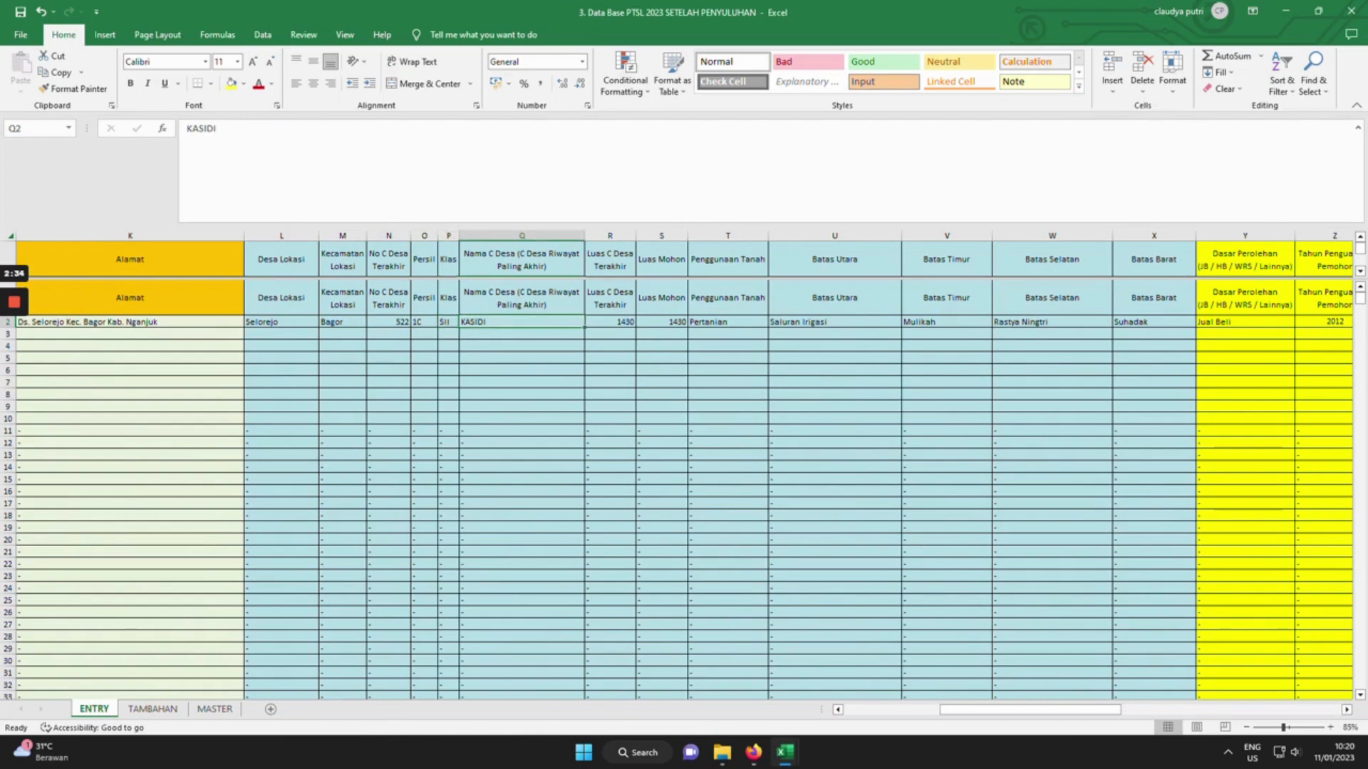
pyautogui.click(609, 322)
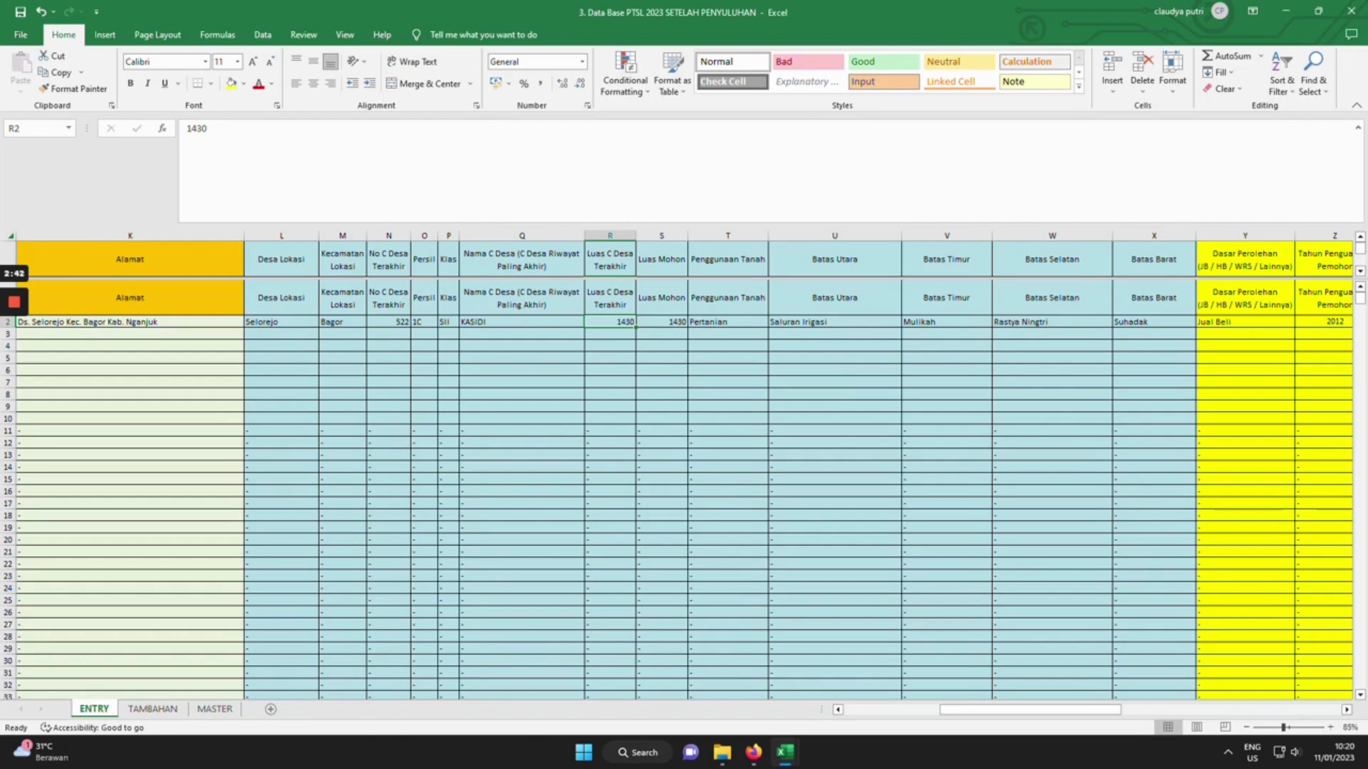
pyautogui.click(661, 322)
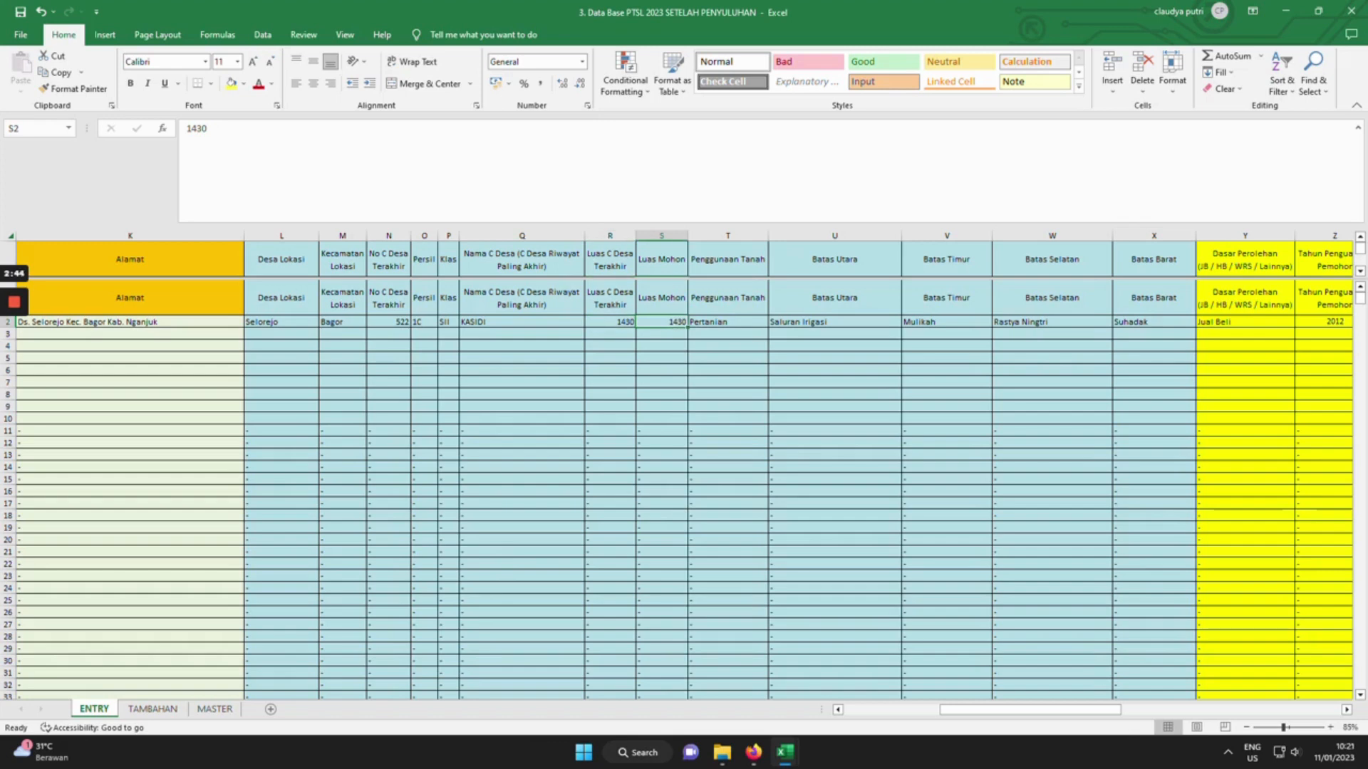
pyautogui.click(727, 322)
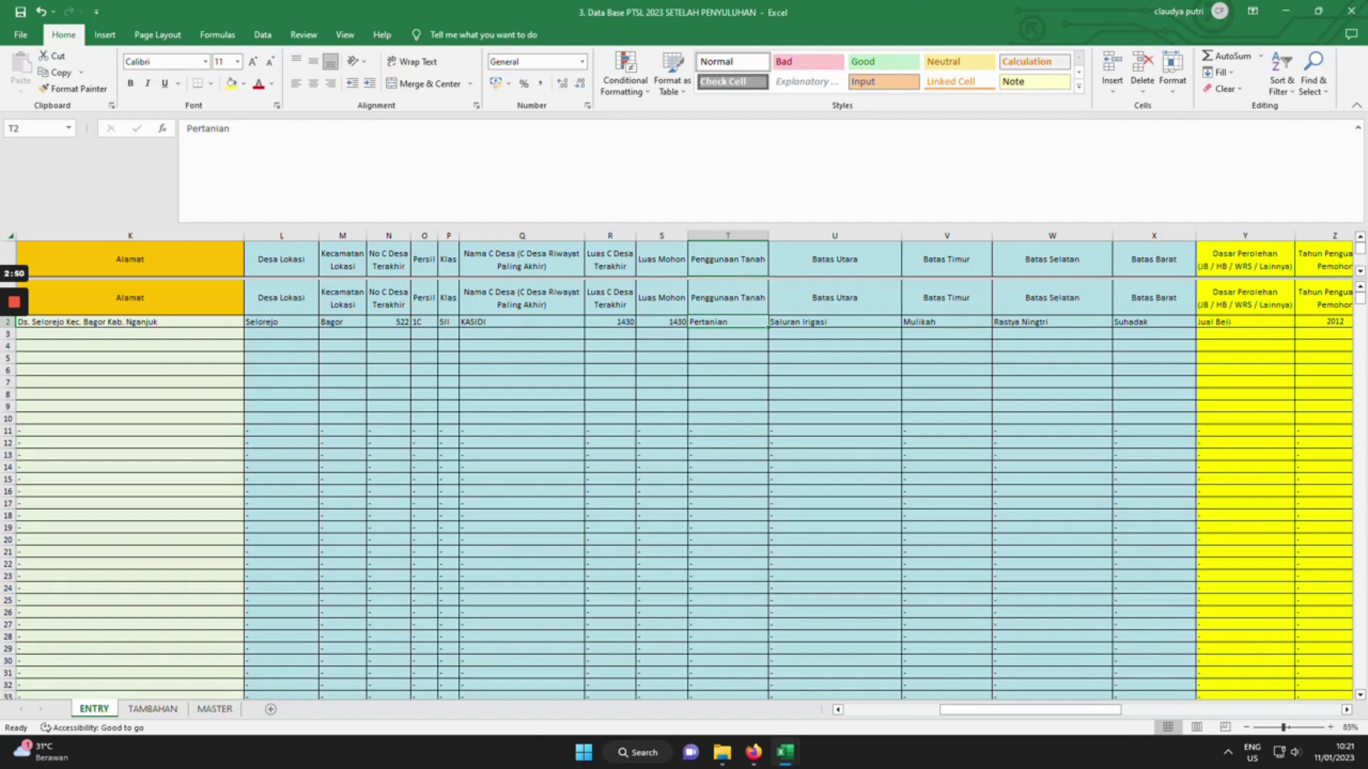
# Enter 'Jalan' in U2 and 'Saluran Irigasi' in W2 as row 2's north and south boundaries.
pyautogui.click(834, 322)
pyautogui.moveTo(1118, 713); pyautogui.dragTo(1127, 713)
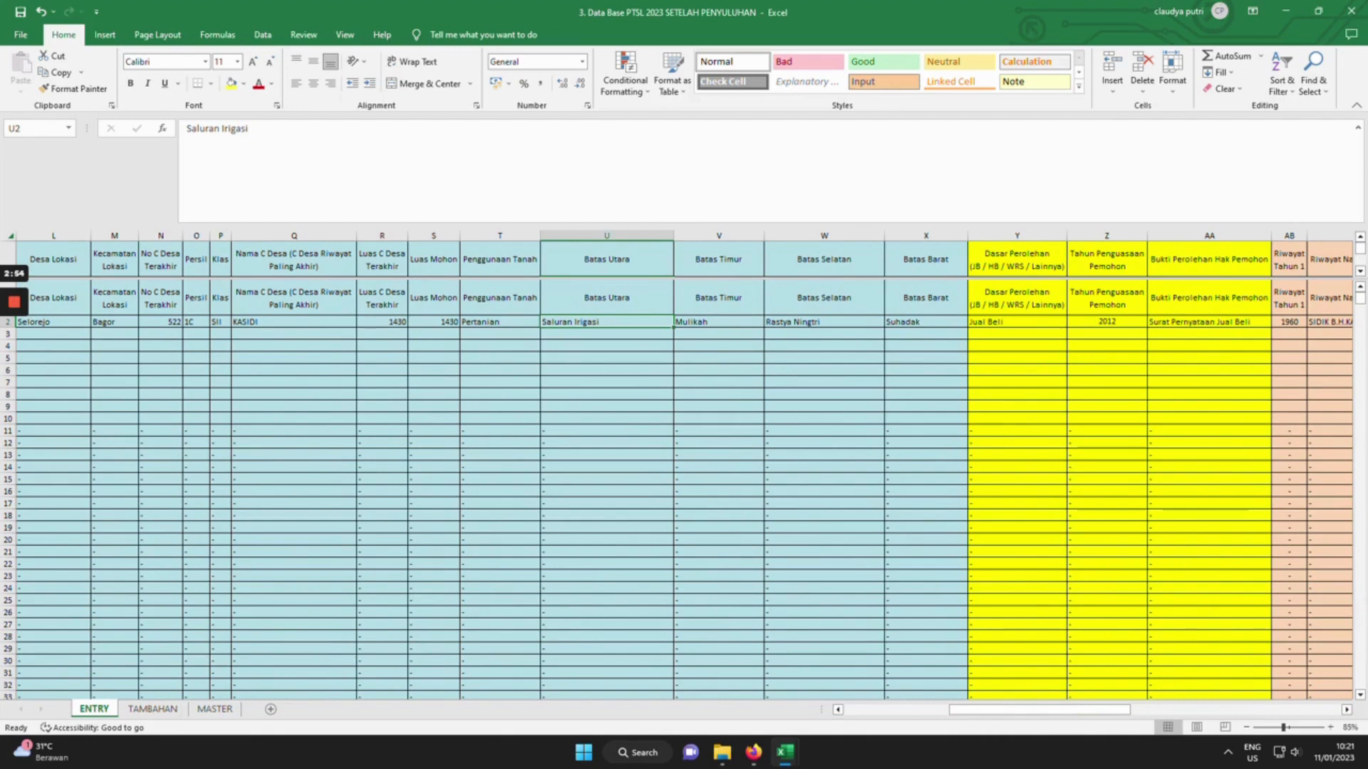
pyautogui.press('BackSpace')
pyautogui.write('j')
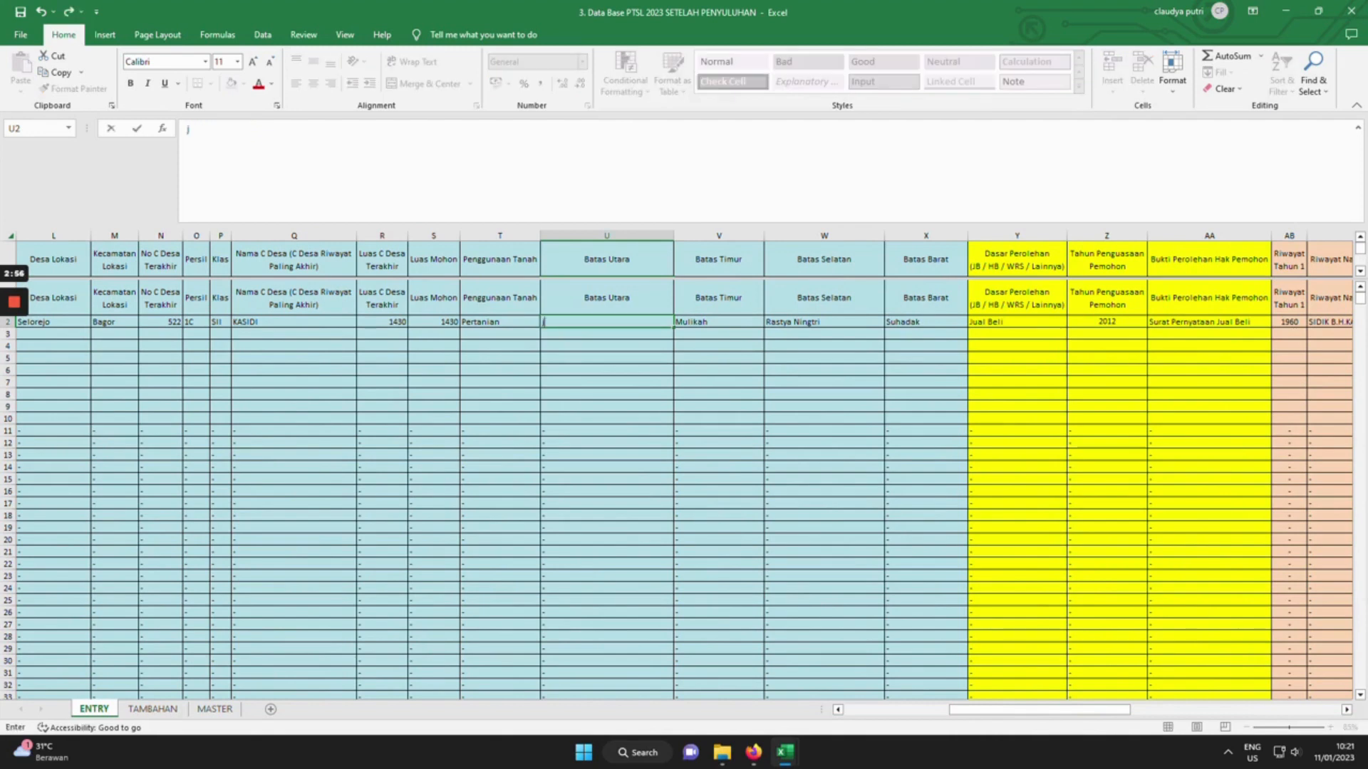
pyautogui.write('Jaala')
pyautogui.press('BackSpace')
pyautogui.press('BackSpace')
pyautogui.press('BackSpace')
pyautogui.write('lan')
pyautogui.press('Right')
pyautogui.press('Right')
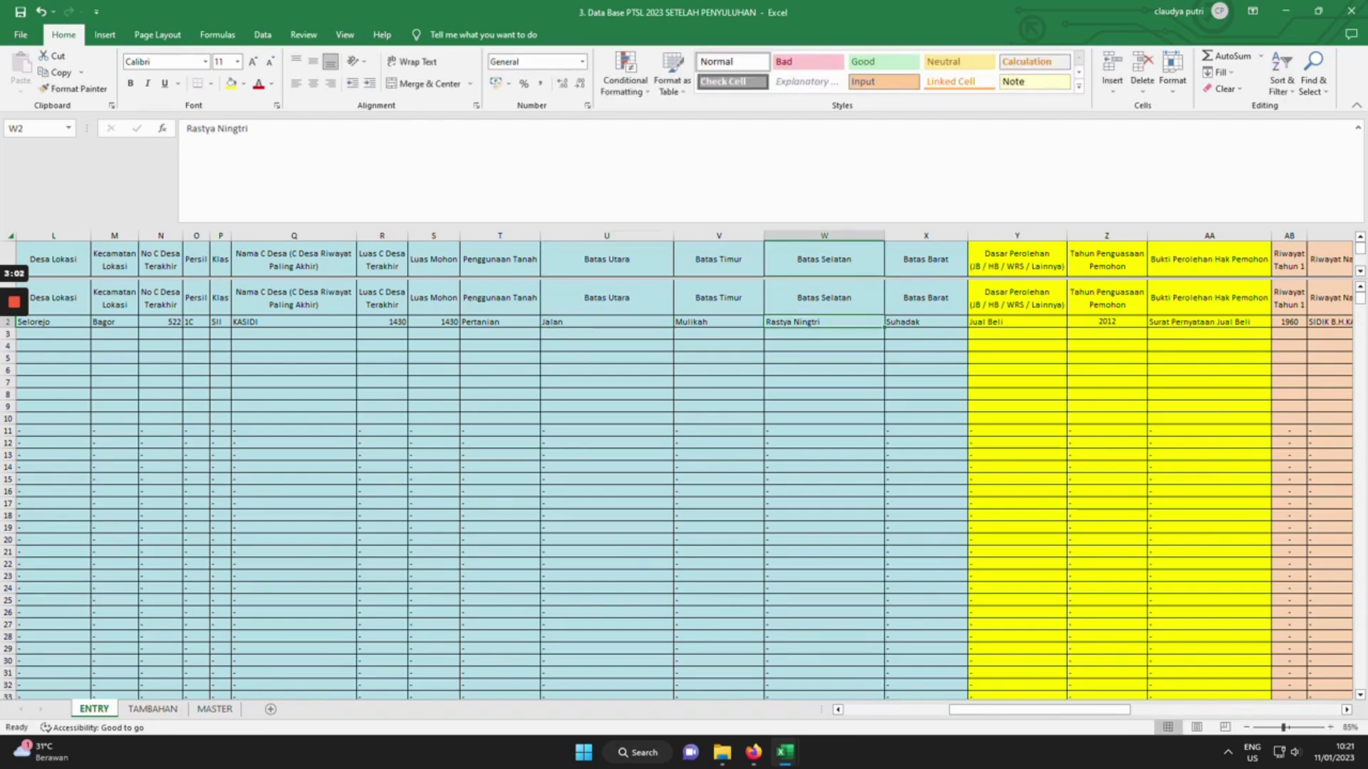
pyautogui.write('Saluran Irigf')
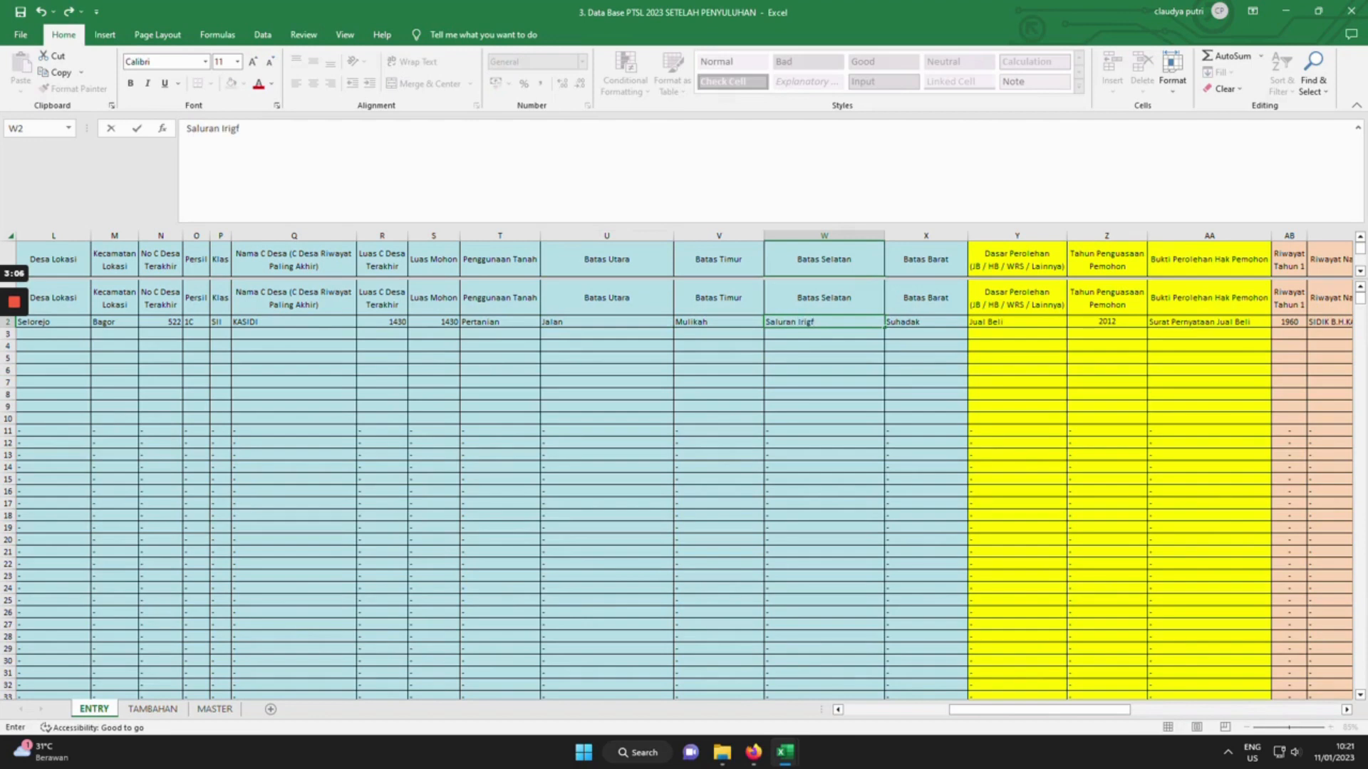
pyautogui.press('BackSpace')
pyautogui.write('asi')
pyautogui.press('Right')
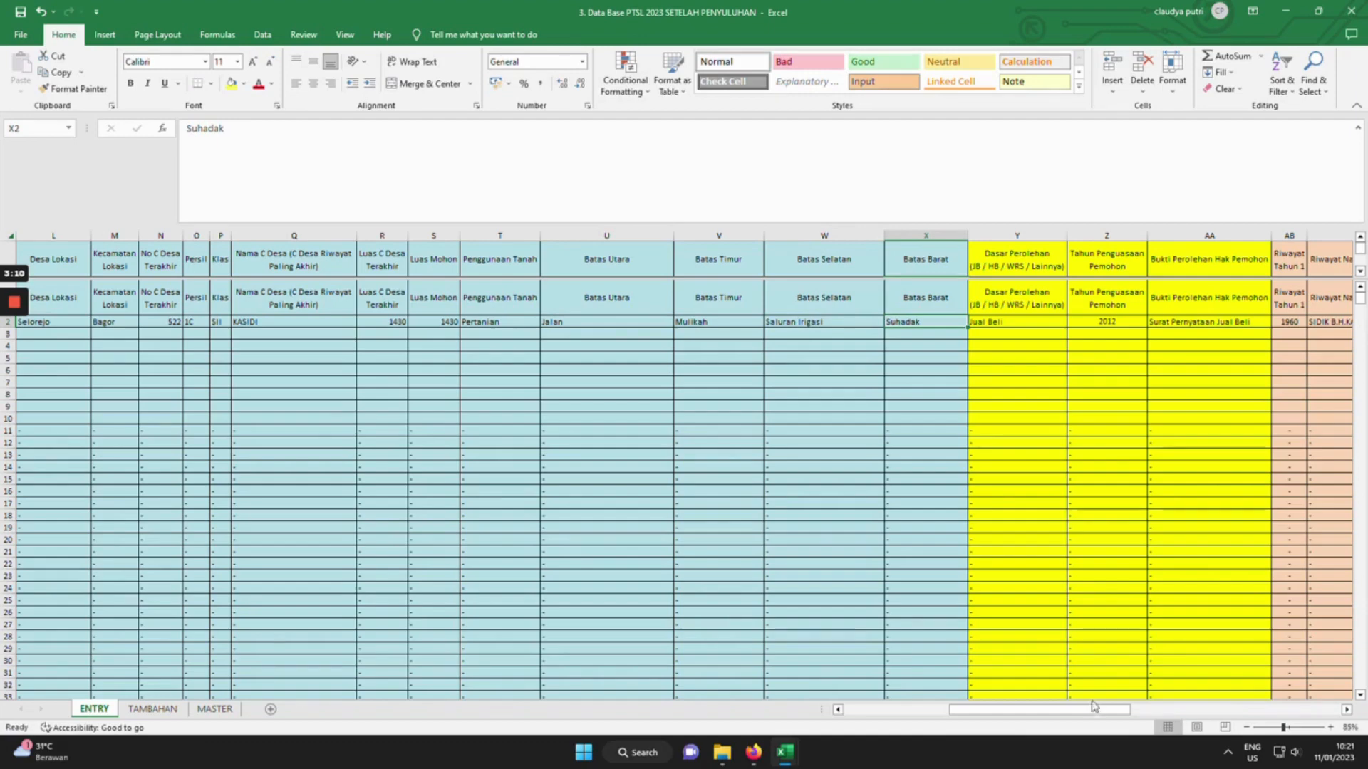
pyautogui.moveTo(1094, 714); pyautogui.dragTo(1103, 712)
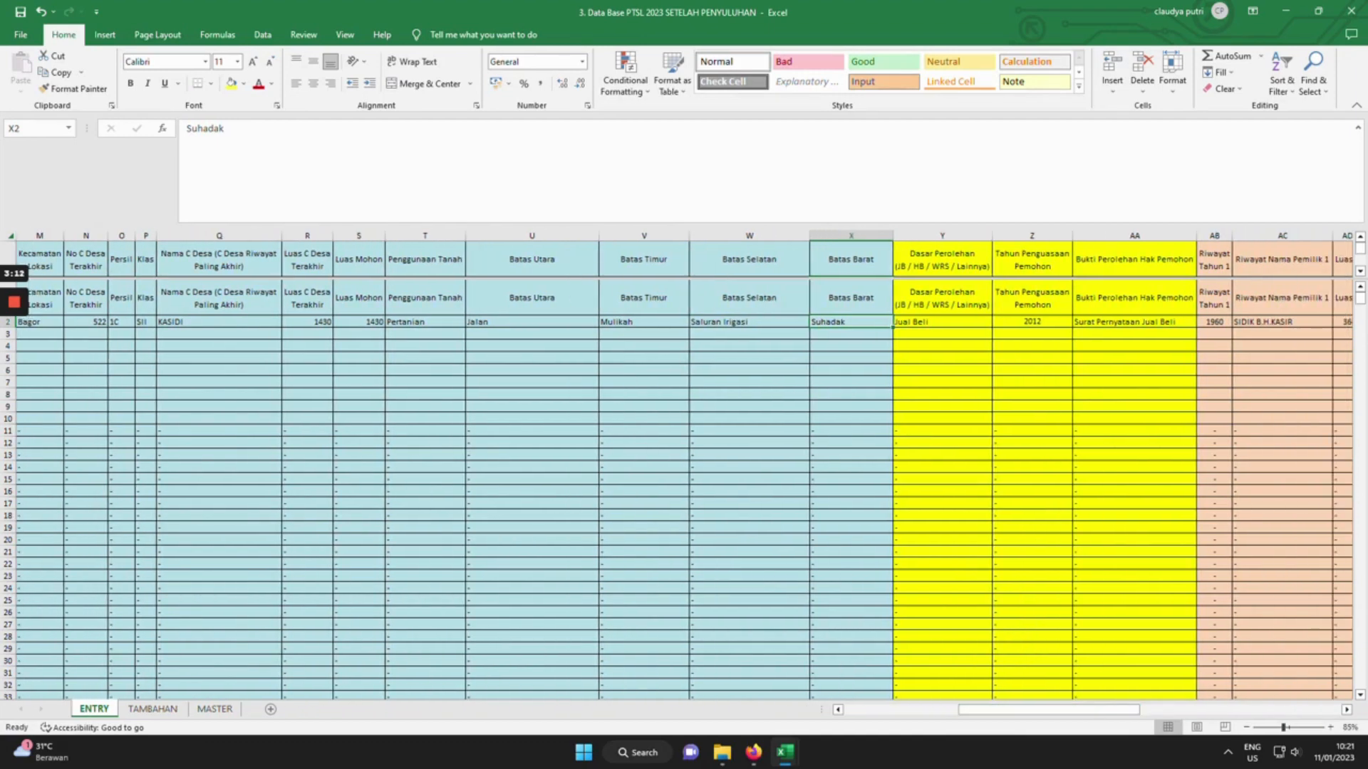
pyautogui.moveTo(987, 716); pyautogui.dragTo(1068, 725)
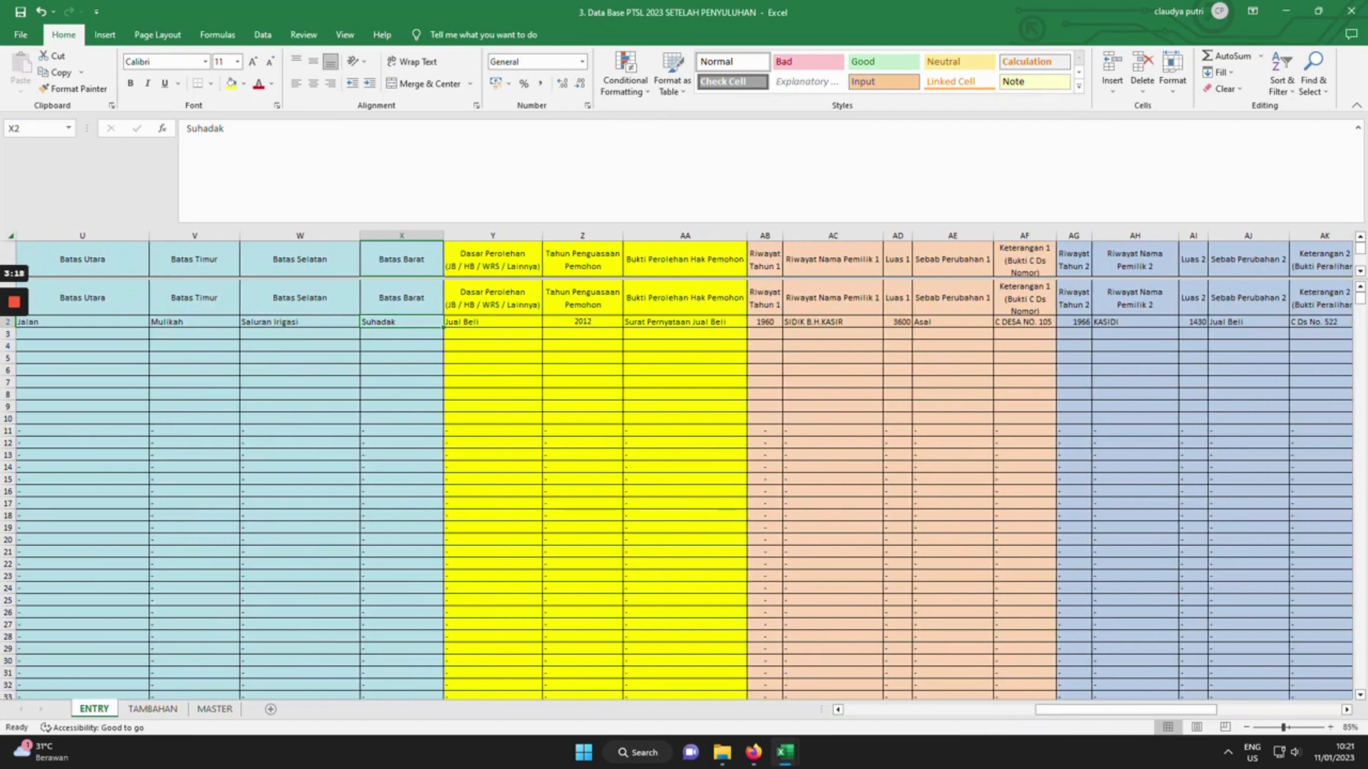
pyautogui.click(493, 299)
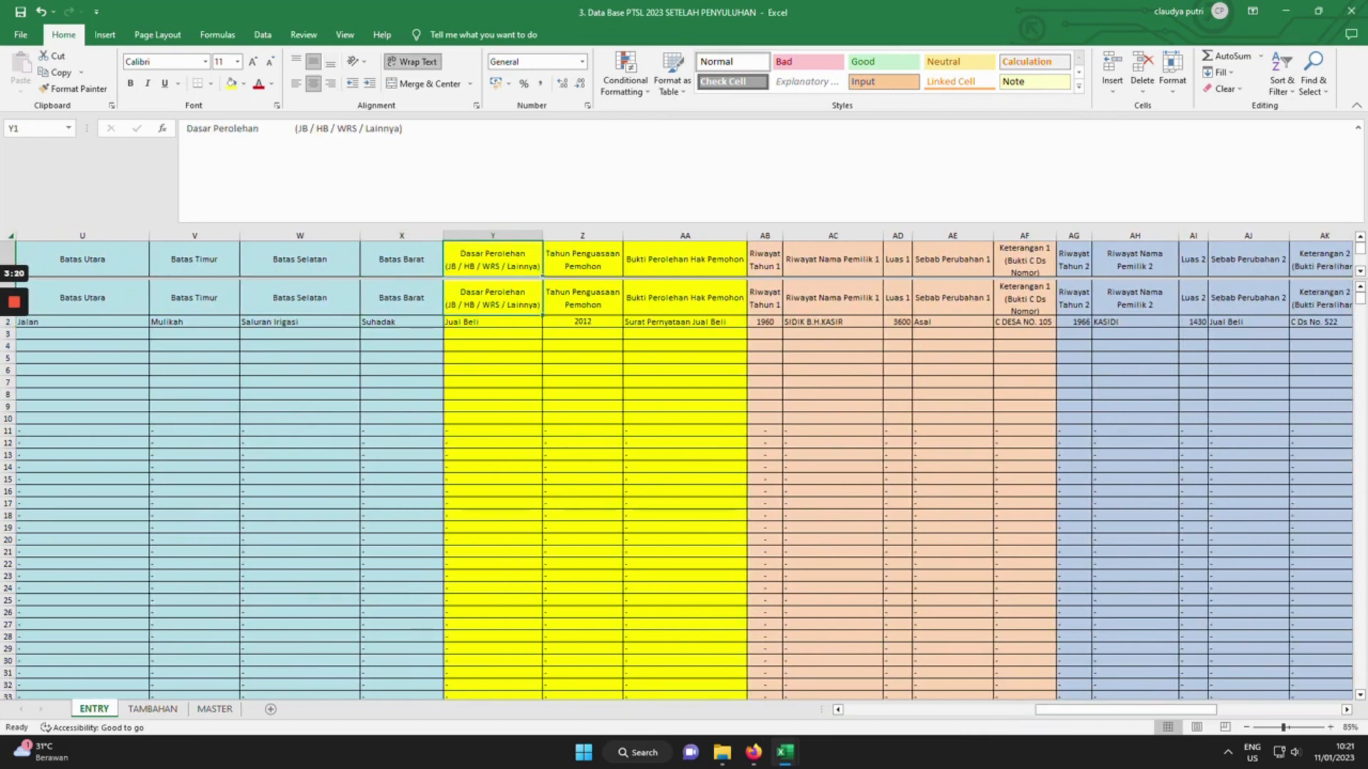
pyautogui.click(492, 322)
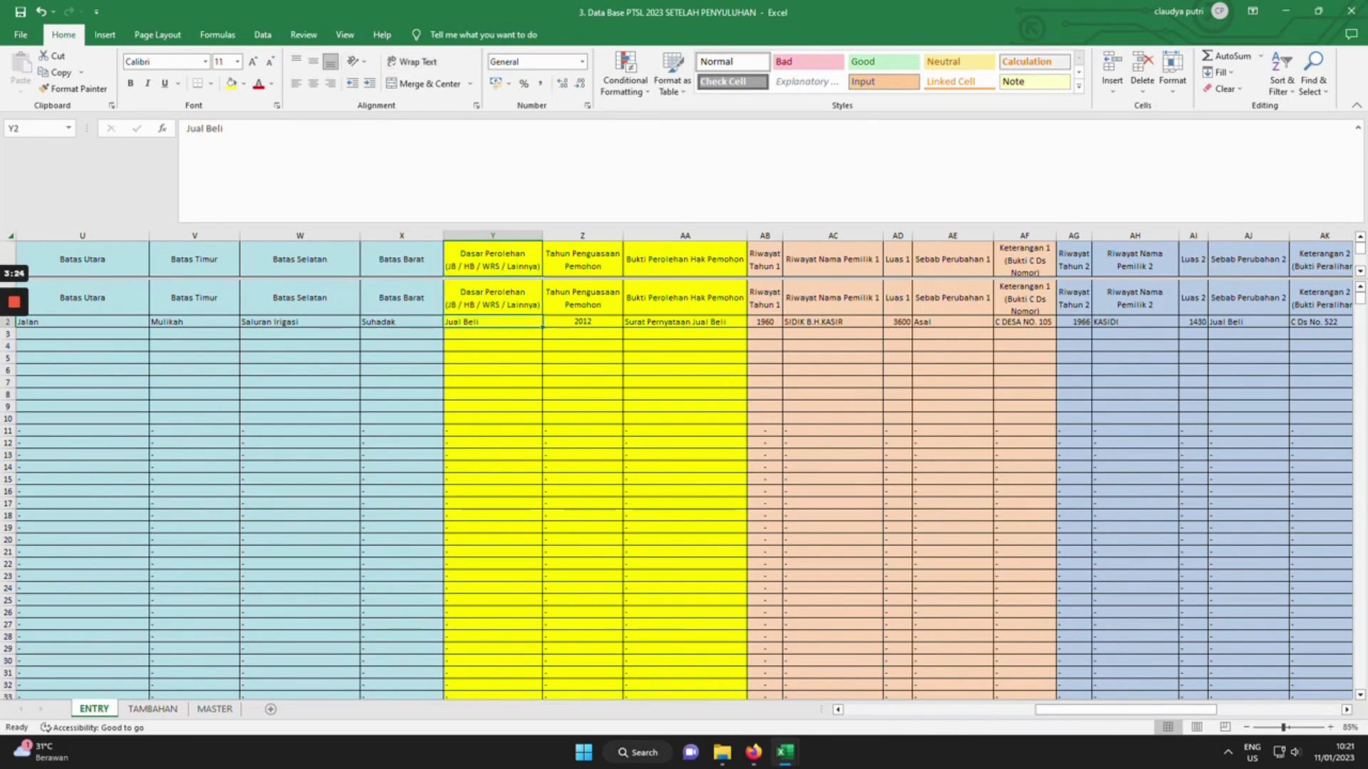
pyautogui.click(582, 322)
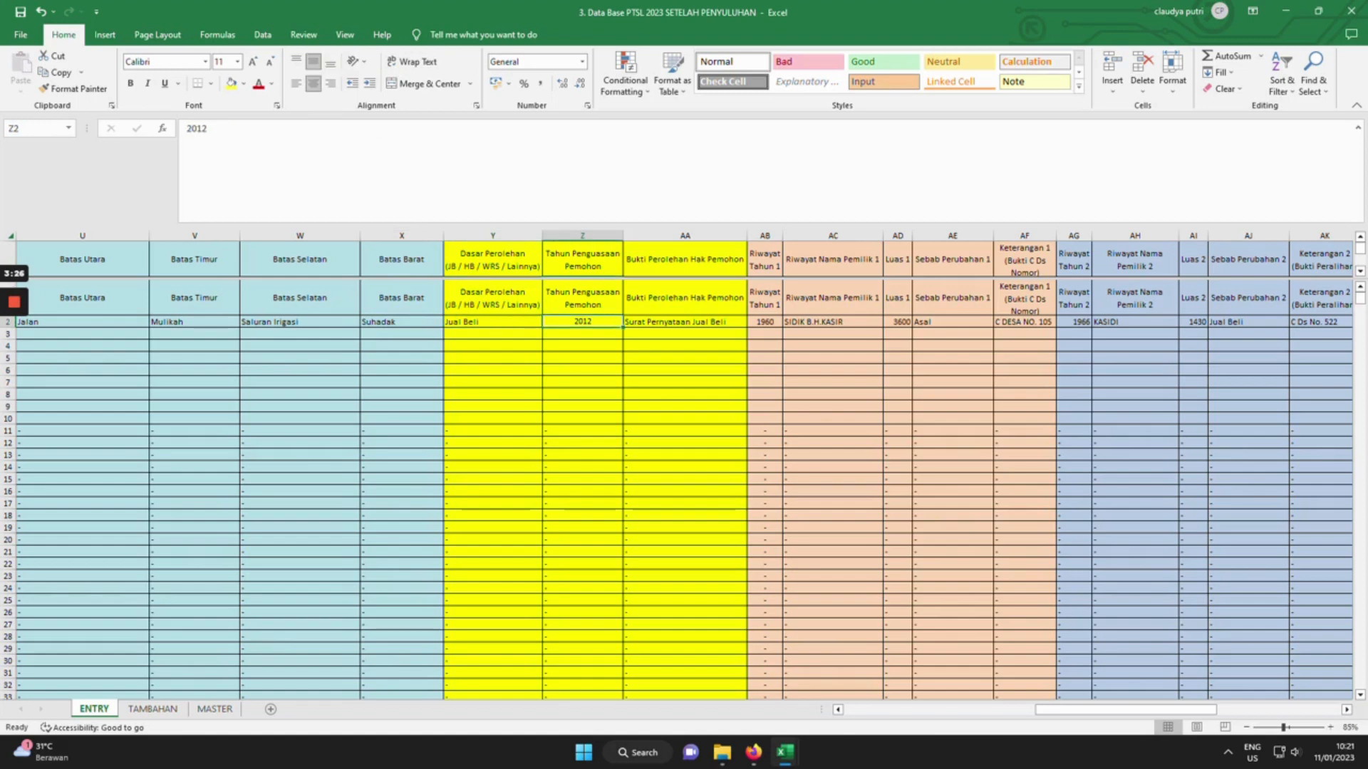
pyautogui.click(684, 322)
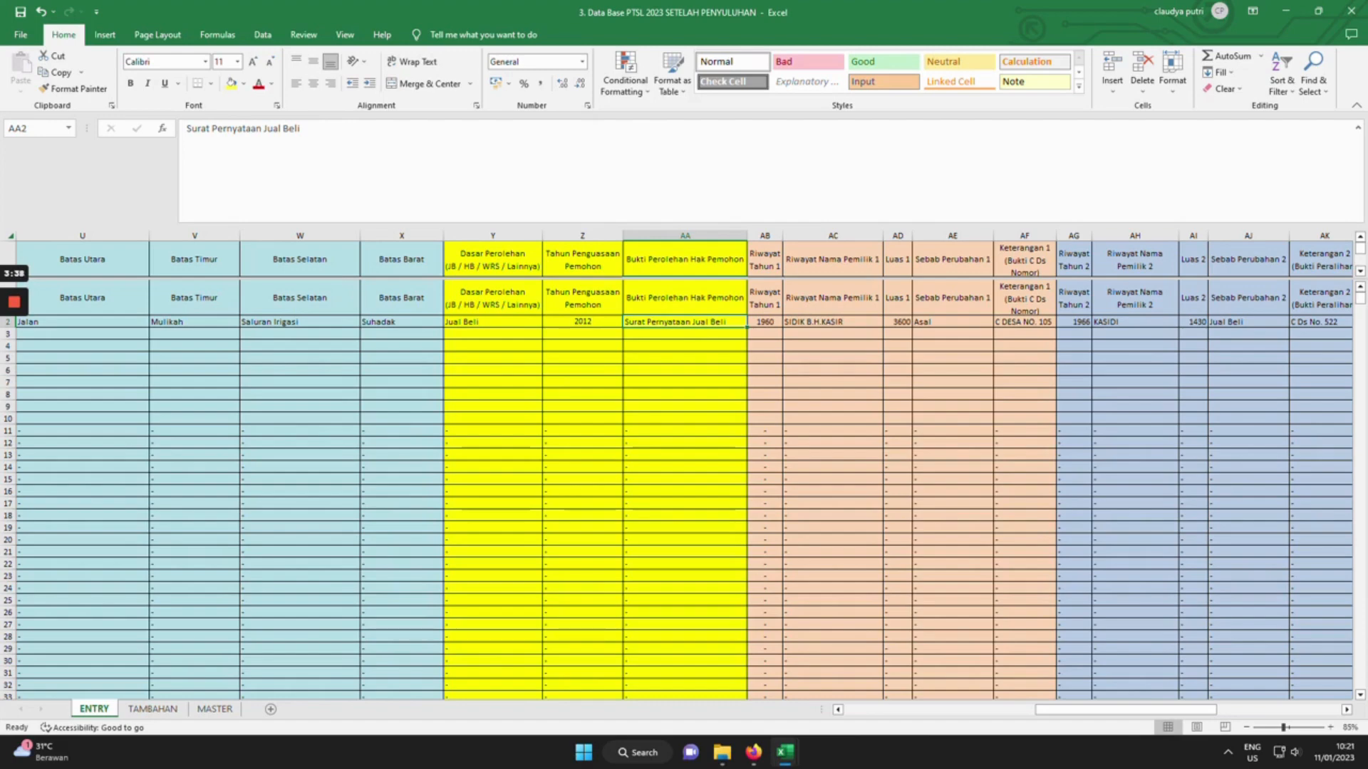
pyautogui.press('Right')
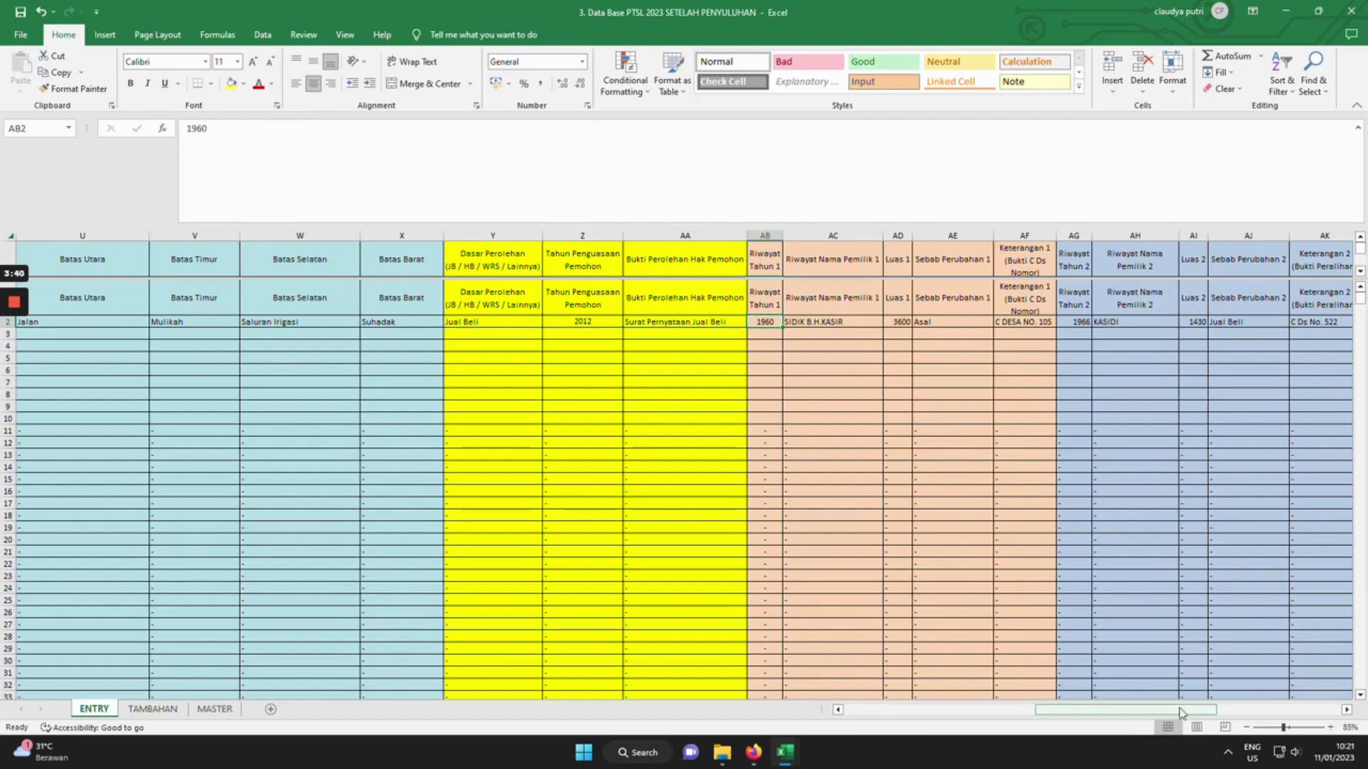
pyautogui.moveTo(1188, 715); pyautogui.dragTo(1246, 716)
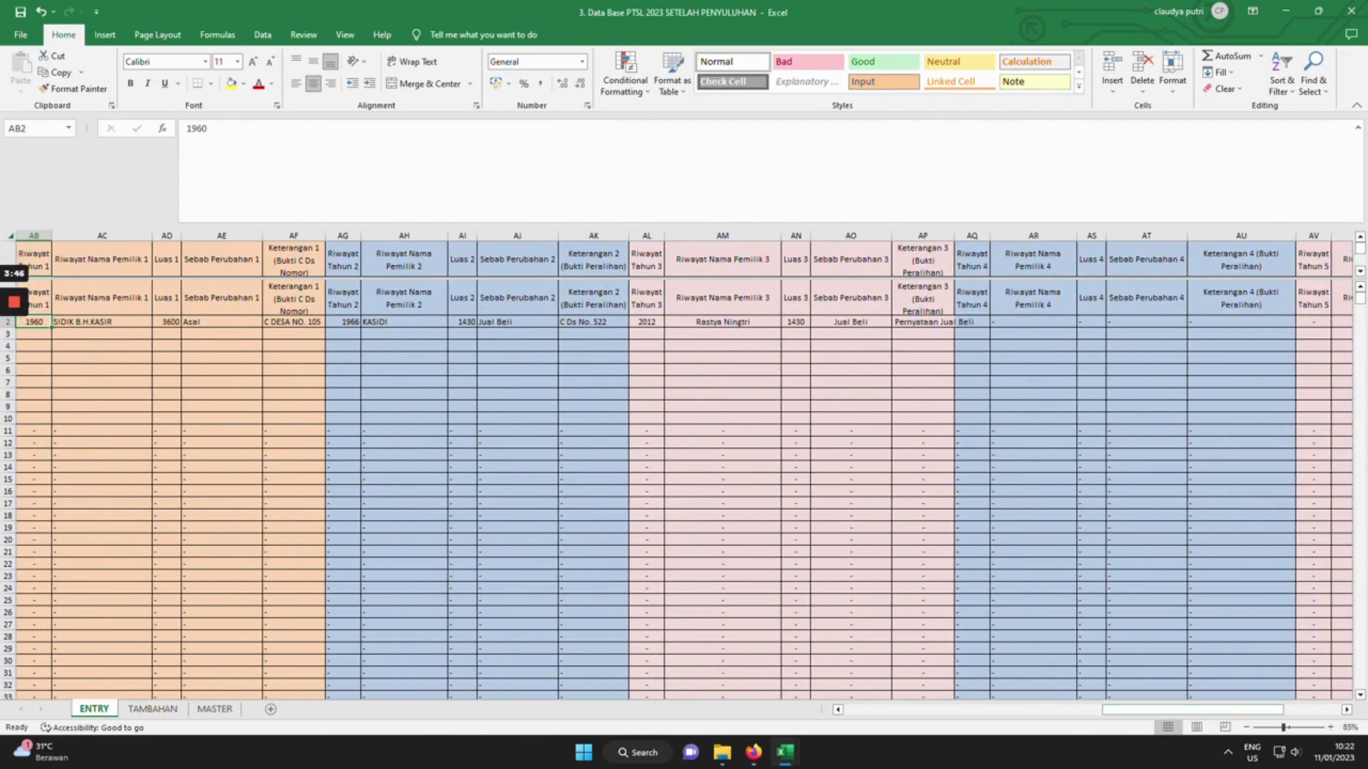
# Review the five Riwayat Tahun headers in AB1, AG1, AL1, AQ1 and AV1.
pyautogui.click(33, 259)
pyautogui.click(342, 260)
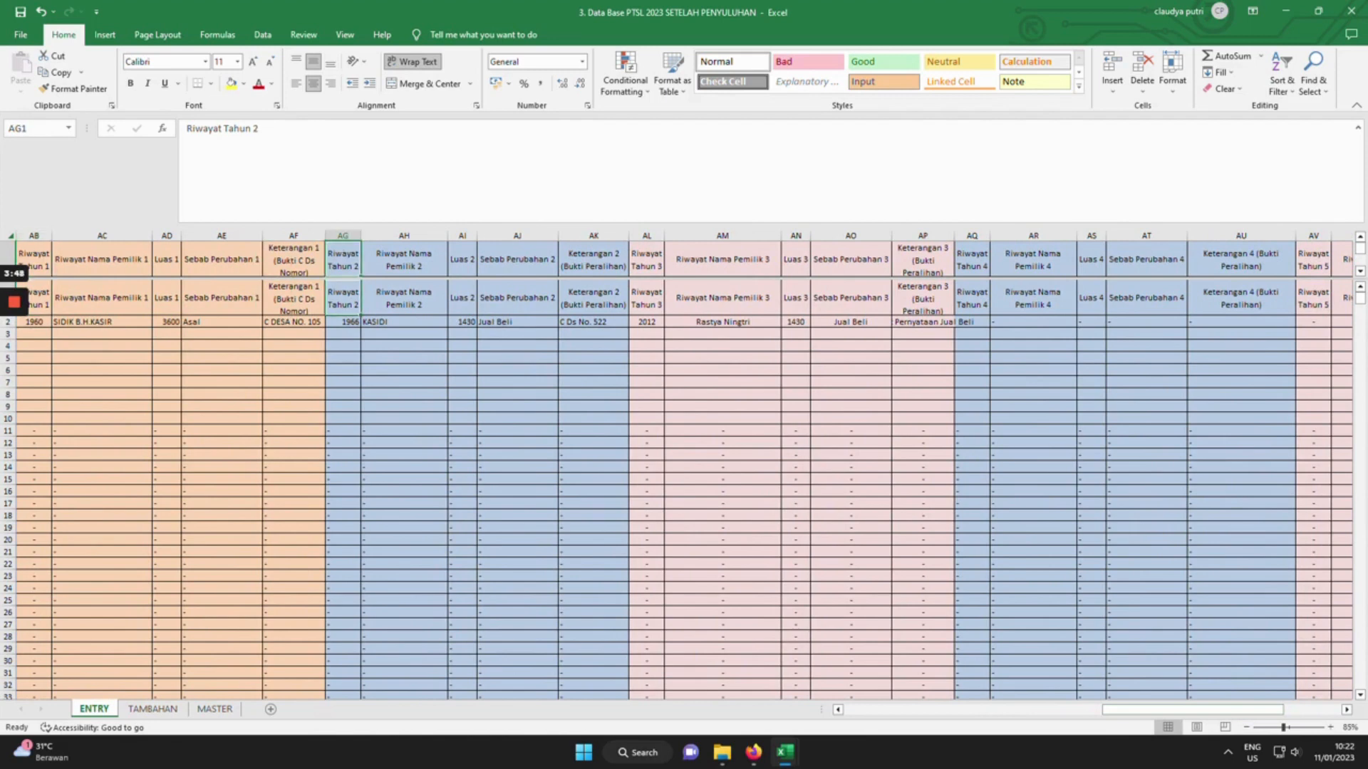
pyautogui.click(646, 260)
pyautogui.click(971, 259)
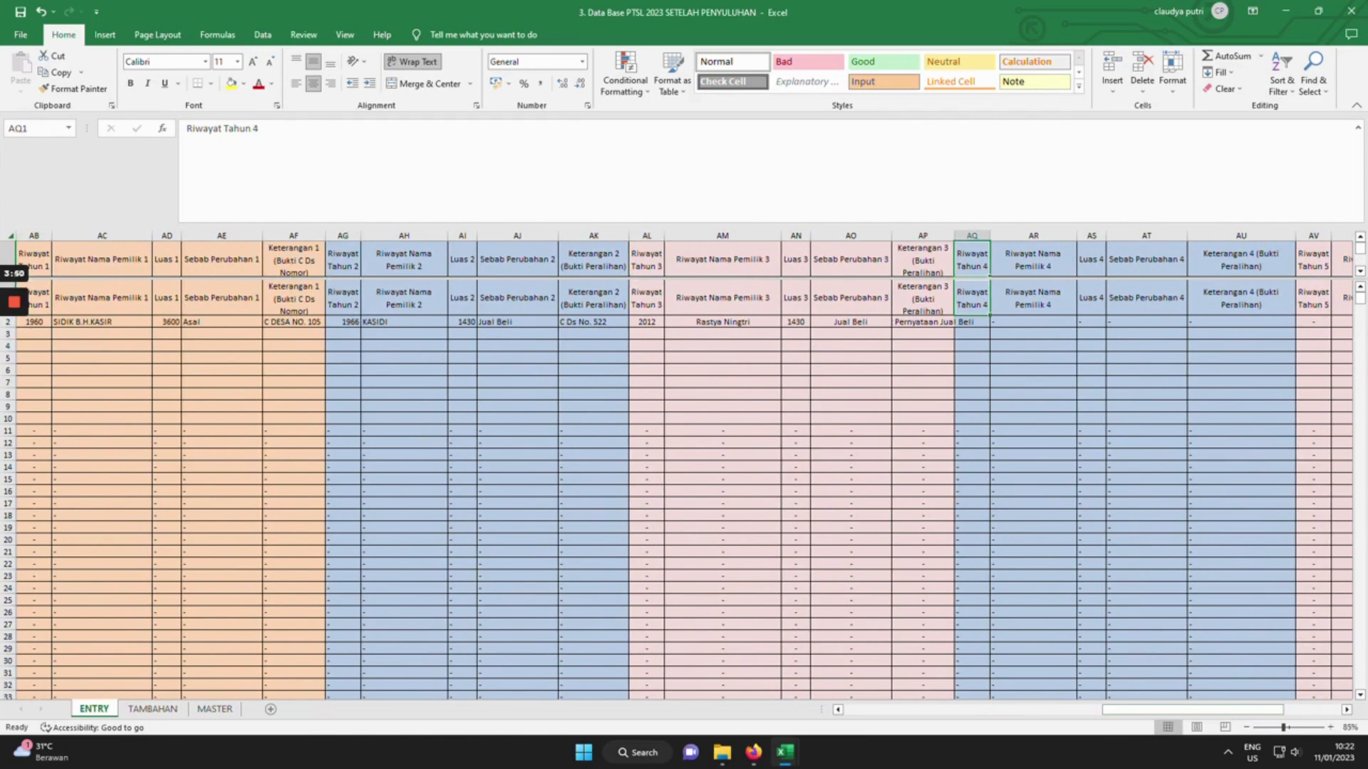
pyautogui.click(1313, 259)
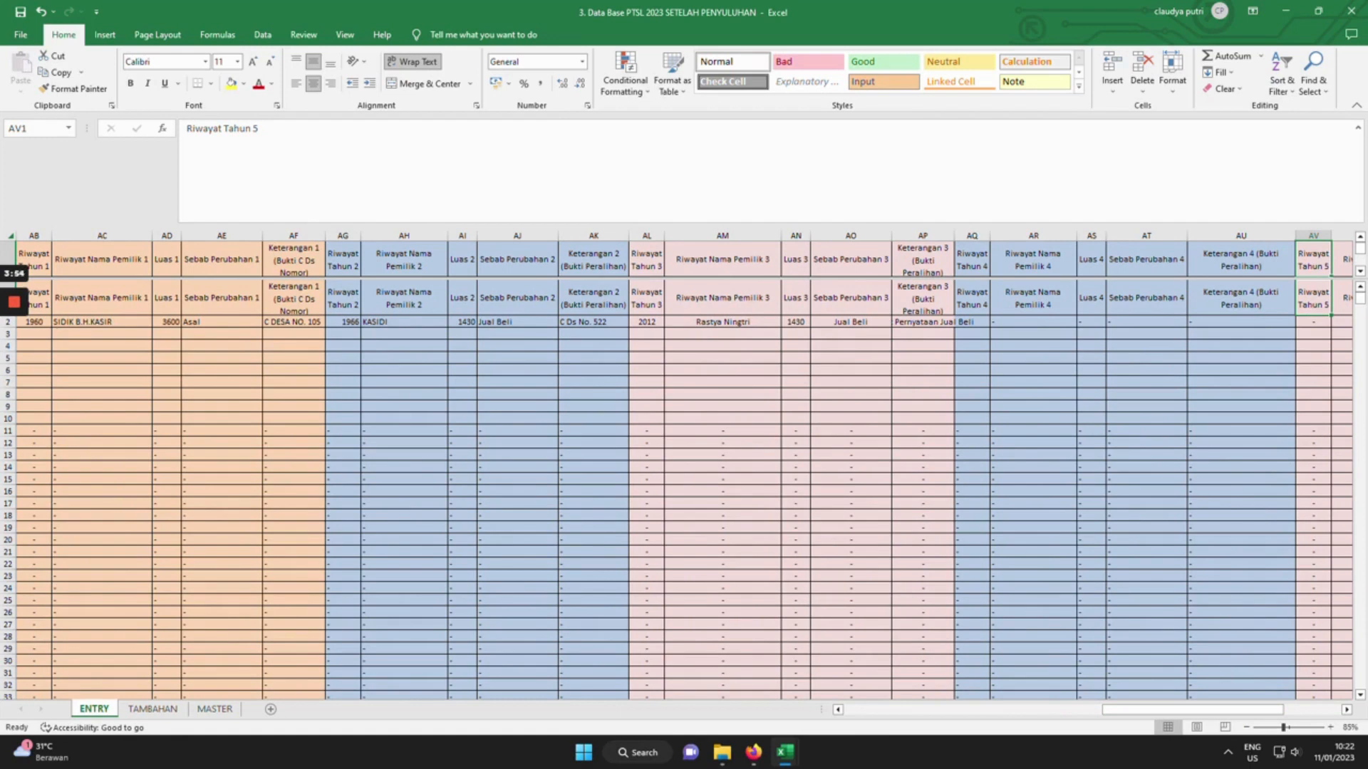
# Make the 1960 year in AB2 bold.
pyautogui.click(33, 322)
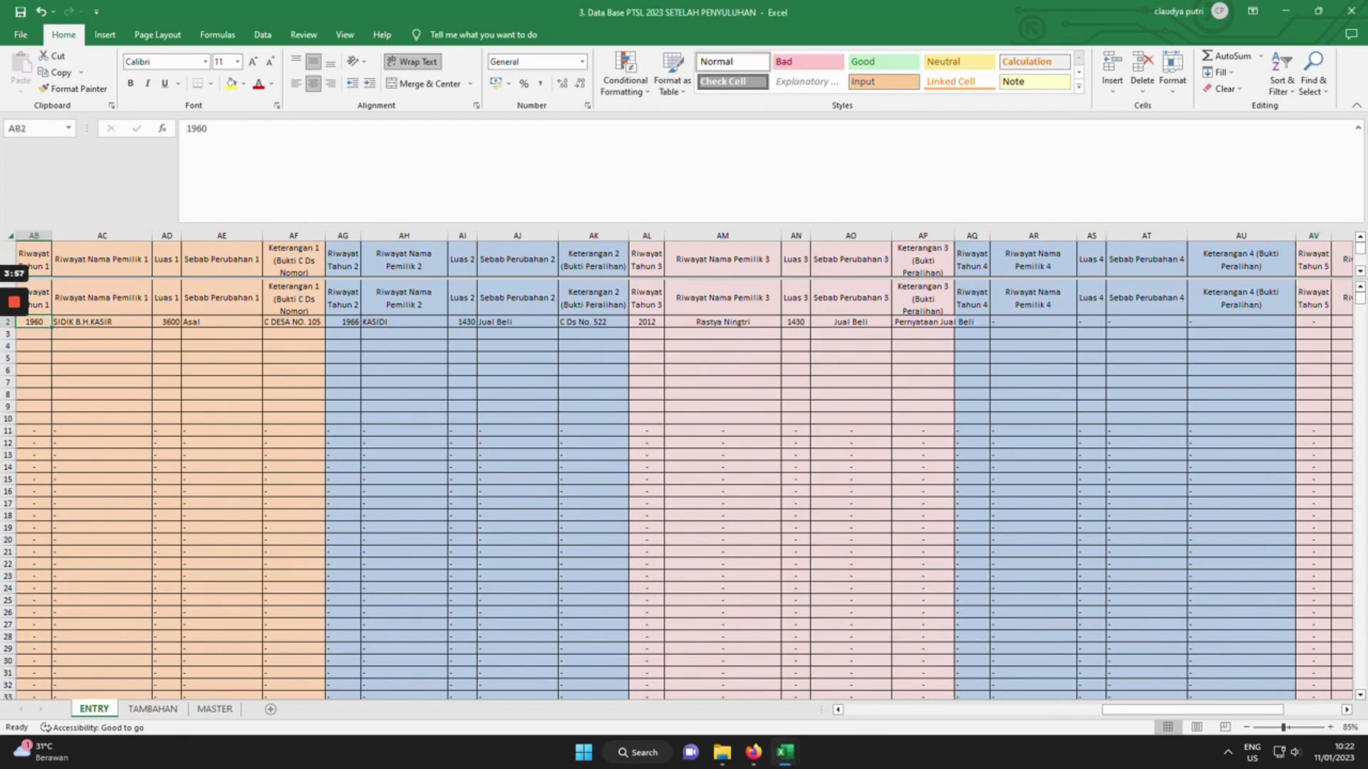
pyautogui.click(130, 84)
pyautogui.press('Tab')
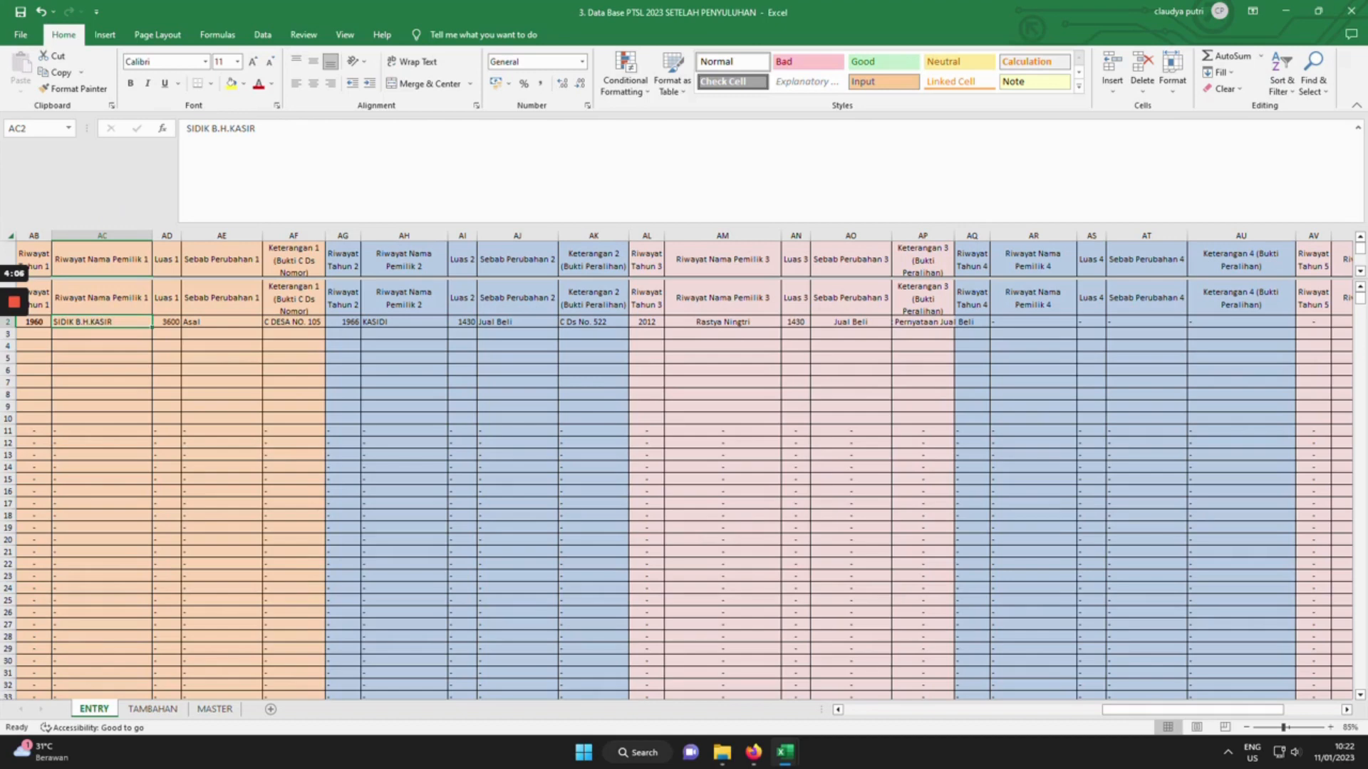
# Check row 2's history entries: Asal, Keterangan 1, 1966, Jual Beli and the third owner.
pyautogui.click(222, 322)
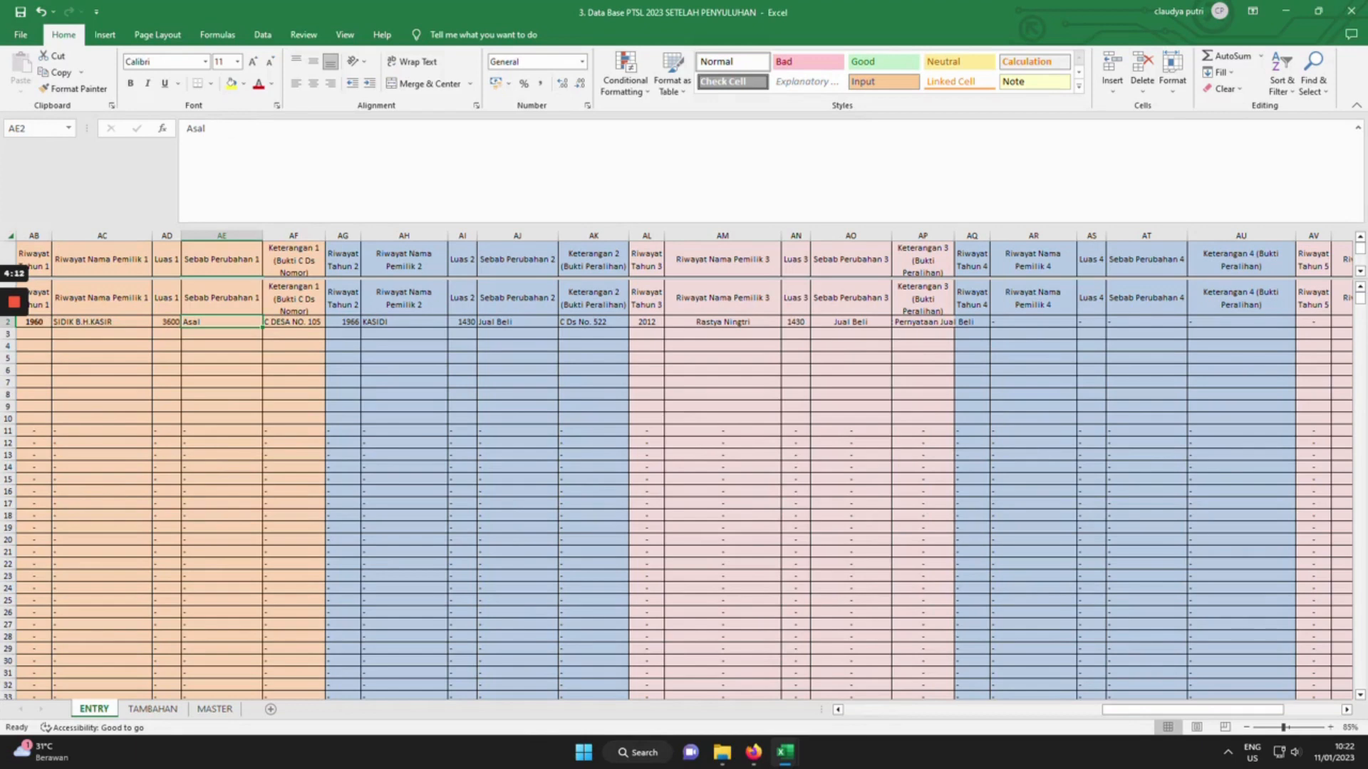
pyautogui.click(293, 322)
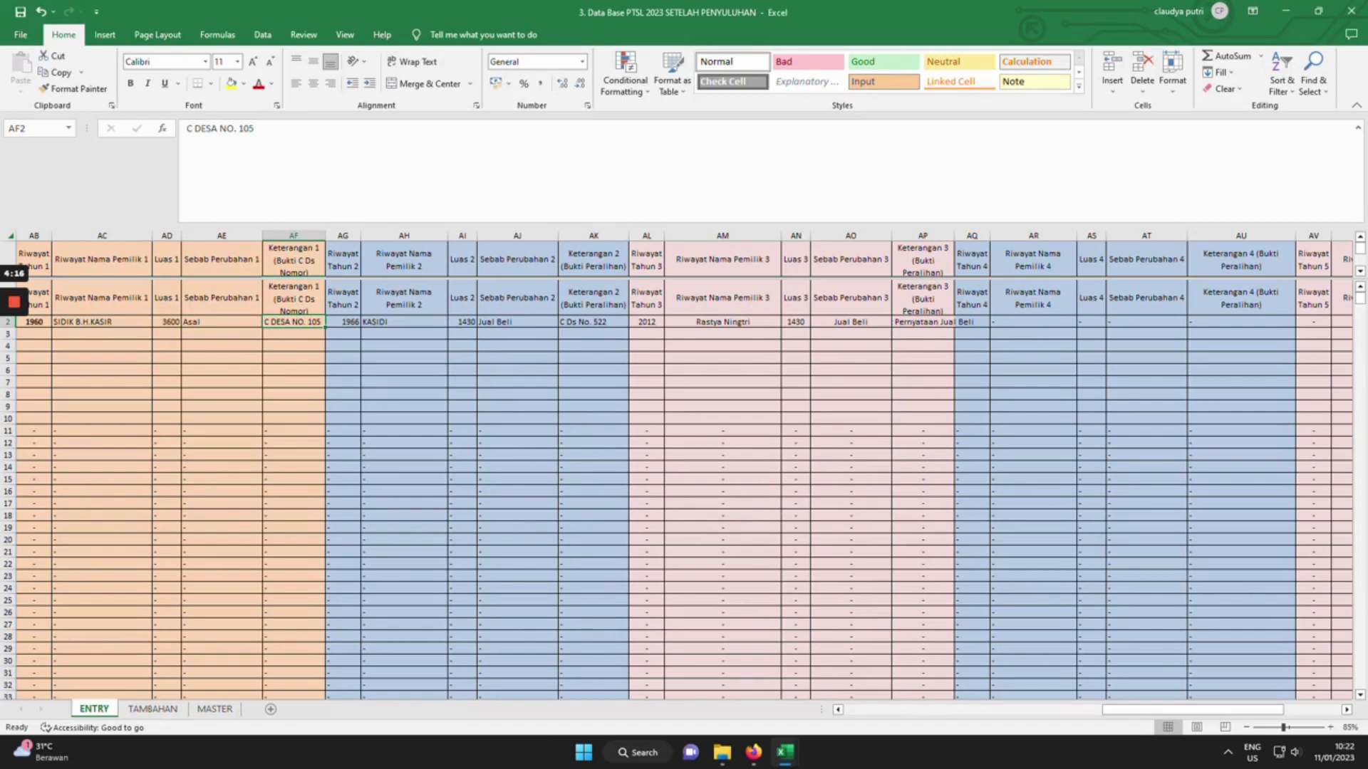
pyautogui.click(342, 322)
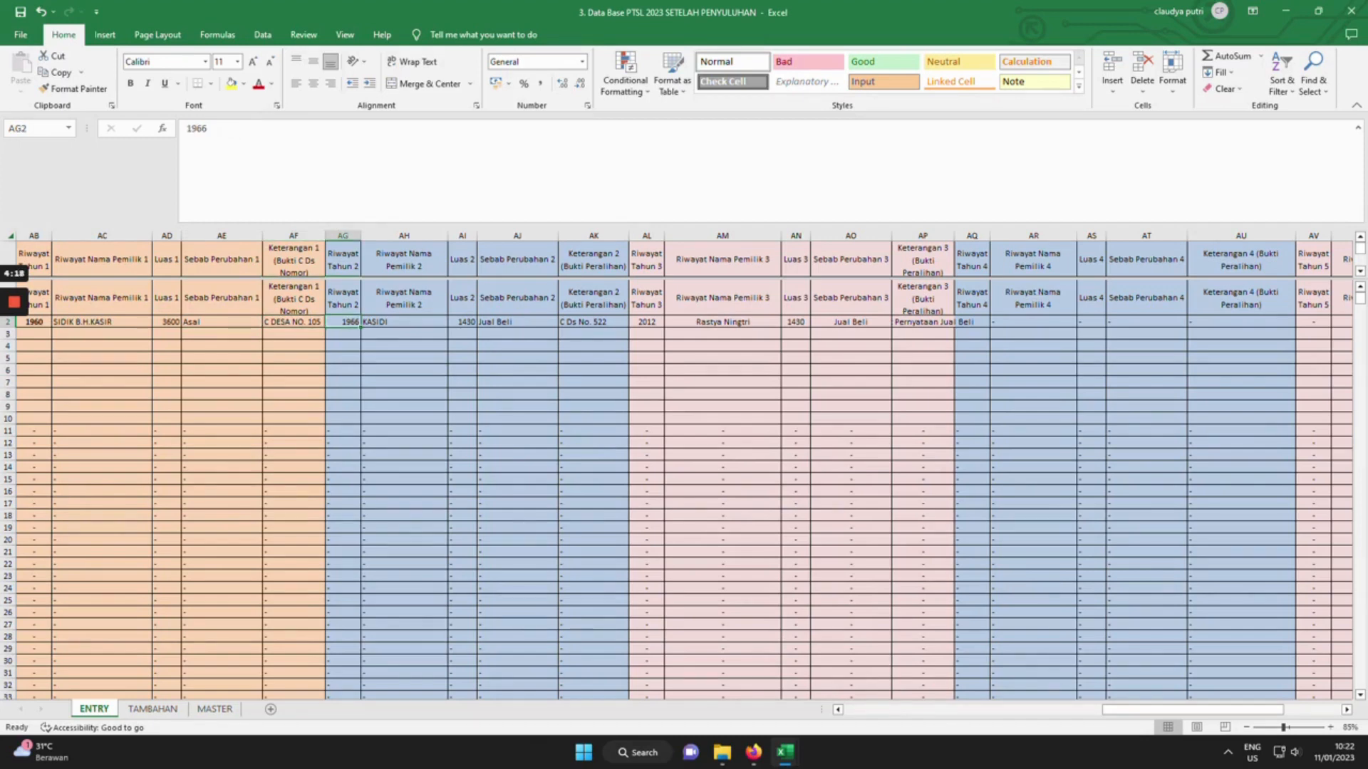
pyautogui.click(102, 322)
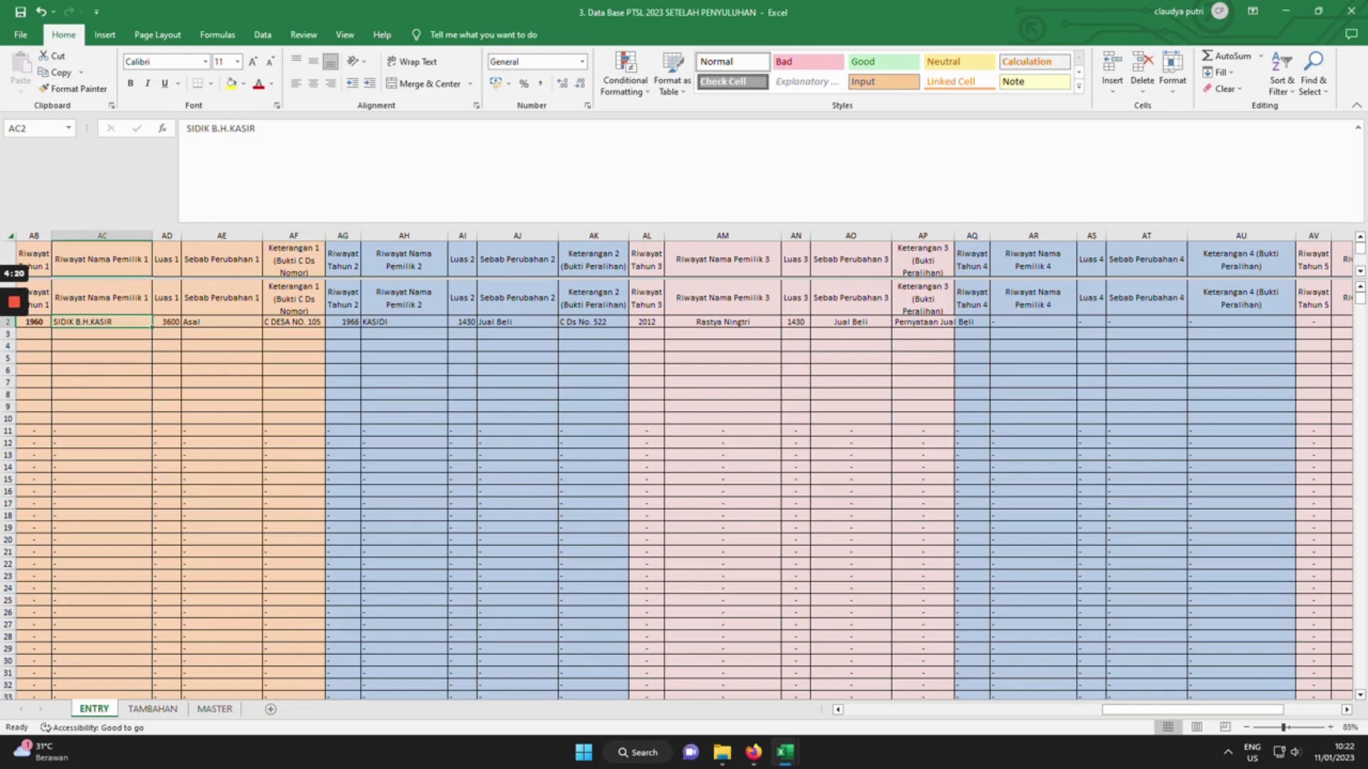
pyautogui.click(517, 322)
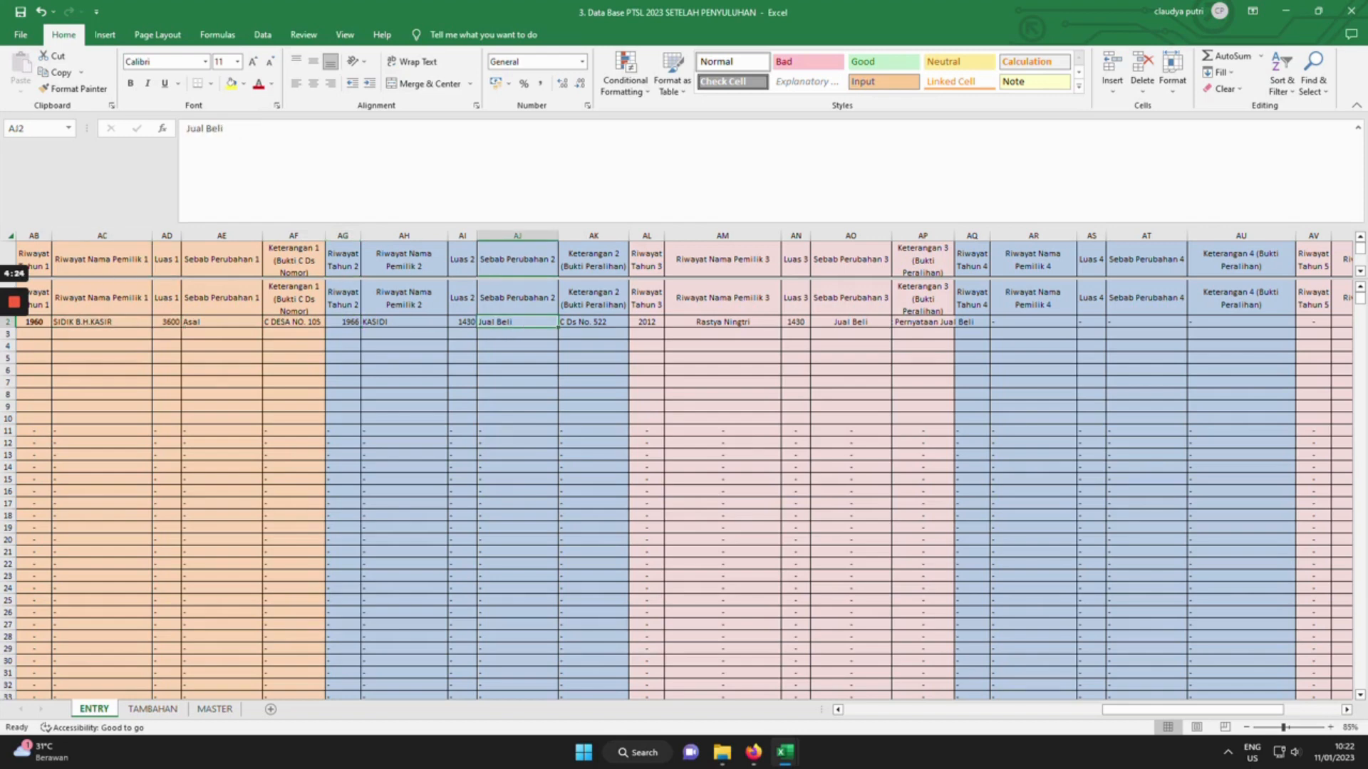
pyautogui.click(722, 322)
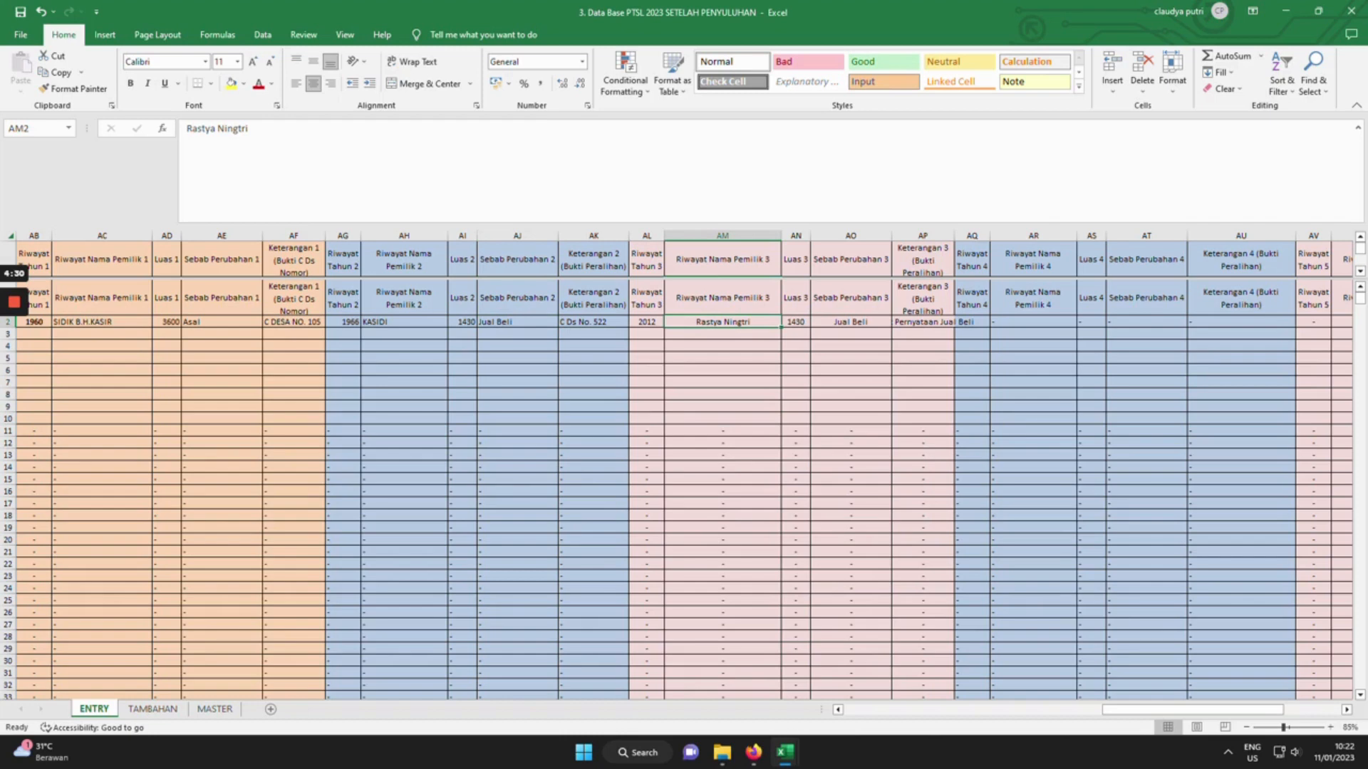
pyautogui.press('Right')
pyautogui.press('Right')
pyautogui.press('Right')
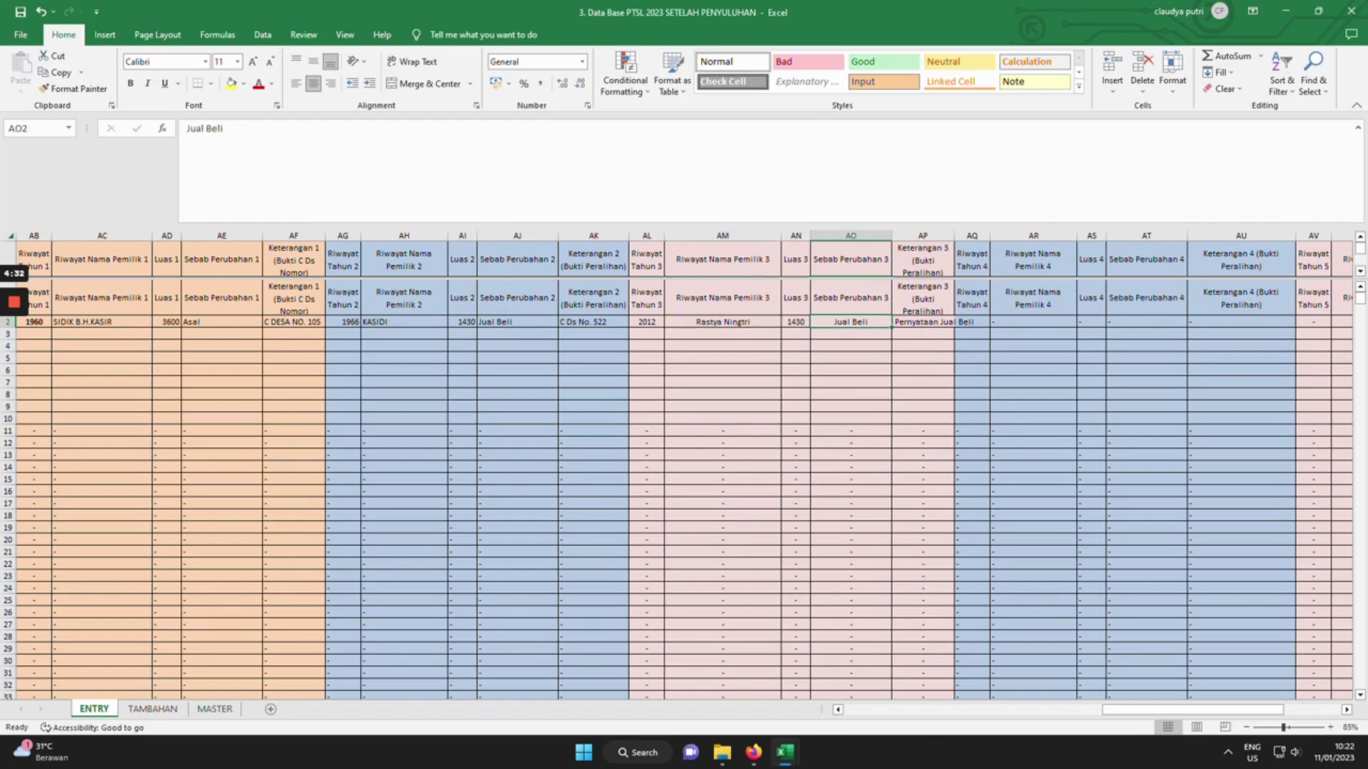
pyautogui.click(647, 322)
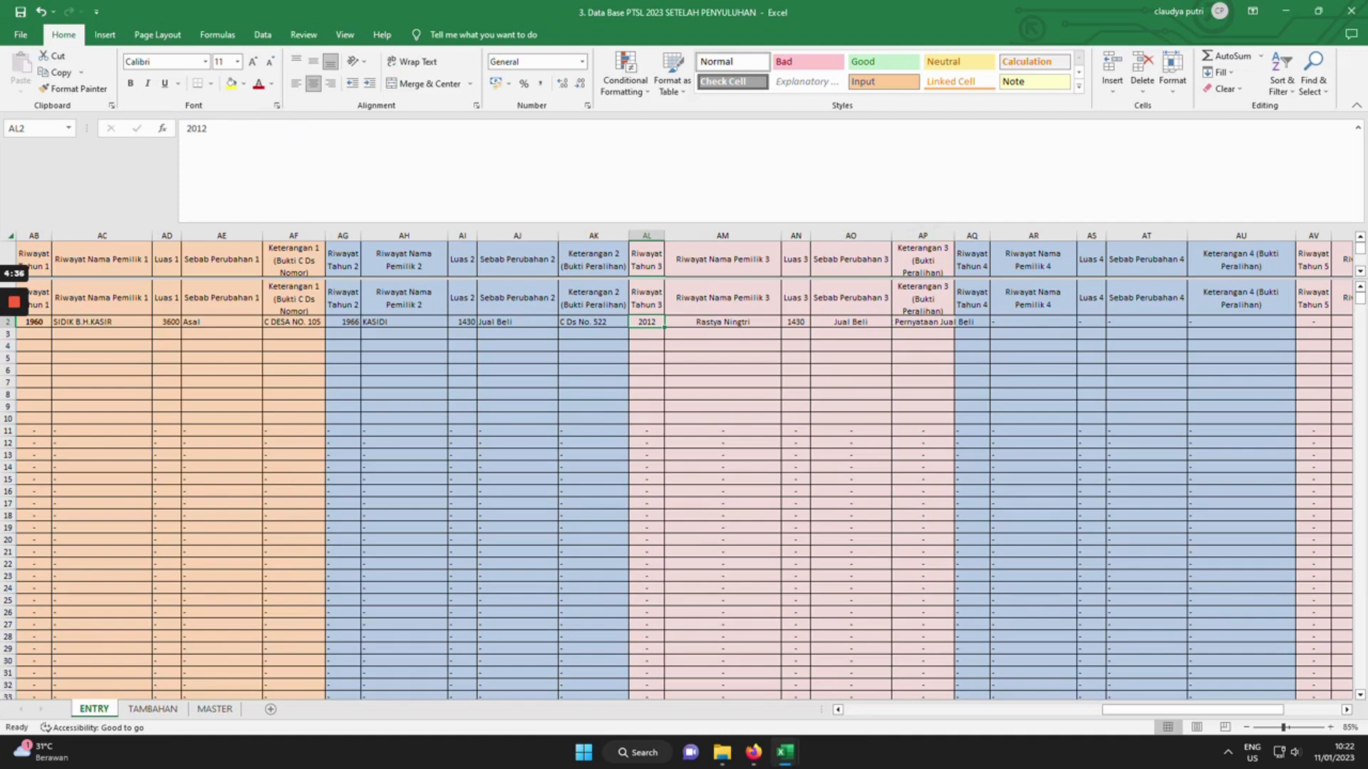
# Move the third history block AL2:AP2 into the fourth block starting at AQ2.
pyautogui.hotkey('shift', 'Right')
pyautogui.hotkey('shift', 'Right')
pyautogui.hotkey('shift', 'Right')
pyautogui.hotkey('shift', 'Right')
pyautogui.hotkey('ctrl', 'c')
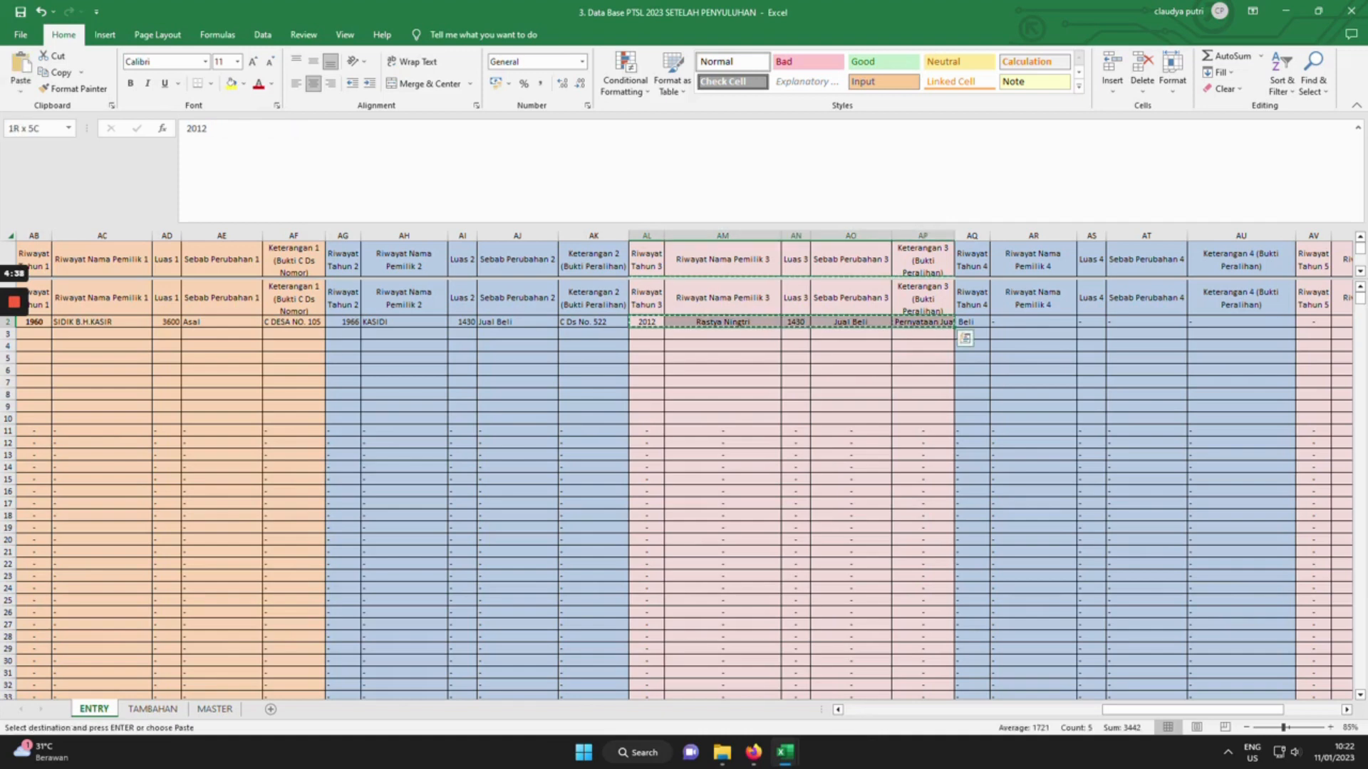
pyautogui.click(972, 322)
pyautogui.hotkey('ctrl', 'v')
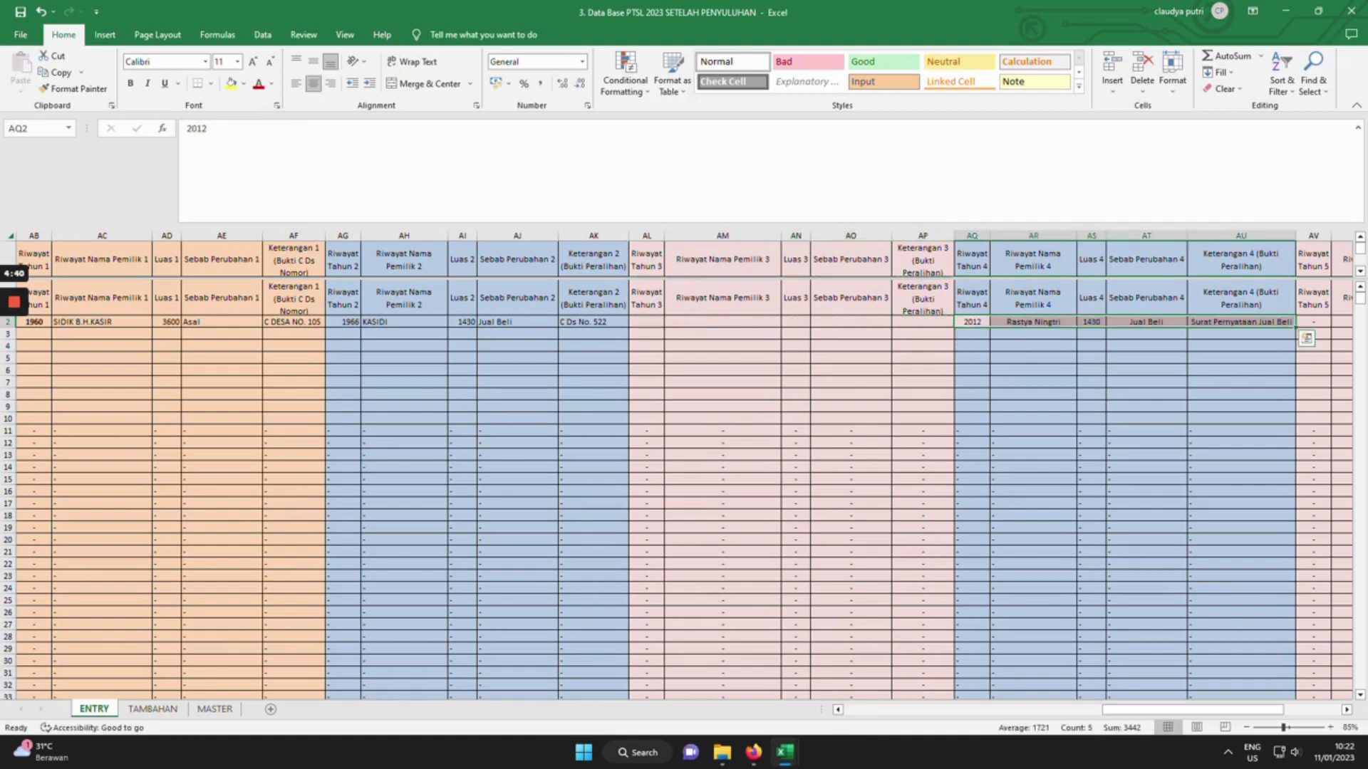
pyautogui.click(971, 382)
pyautogui.click(647, 322)
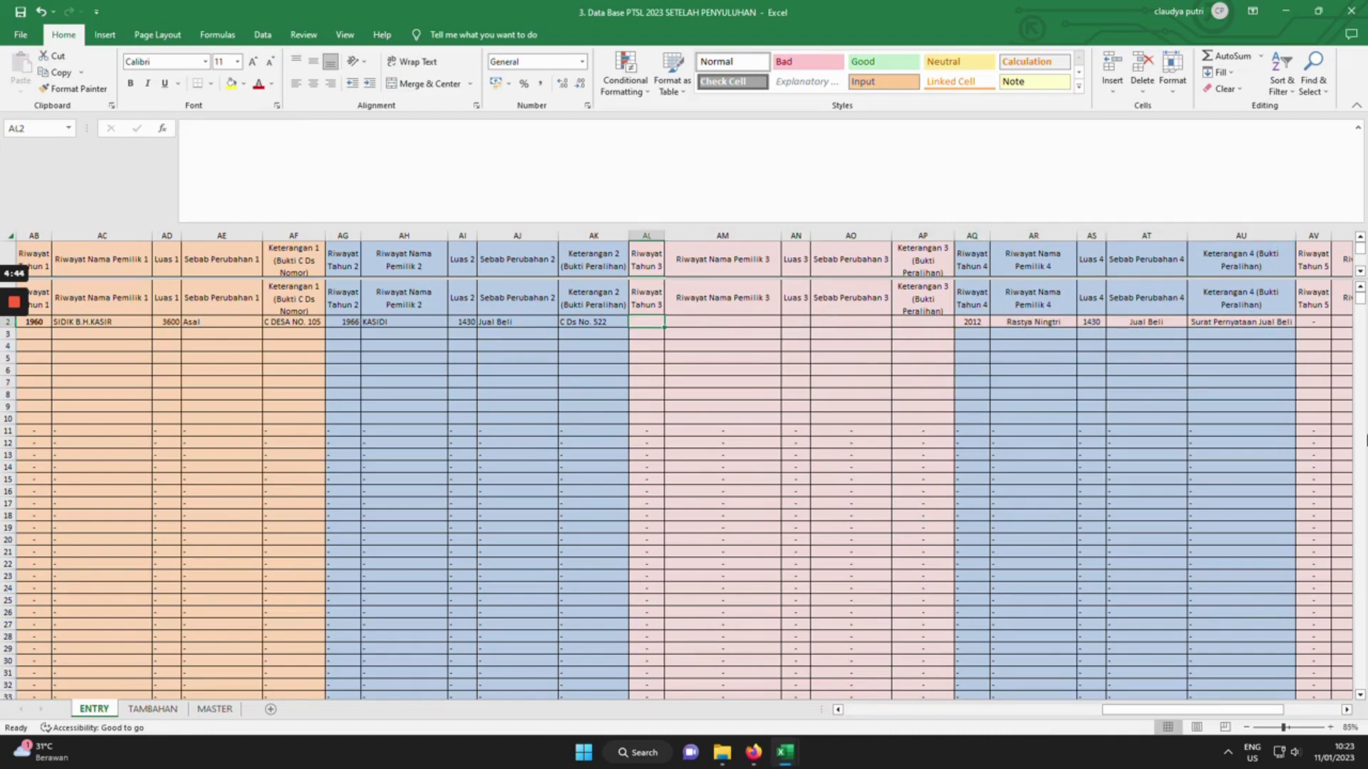
# Fill the third history block with 1988, the new owner's name, 1430 and JUAL BELI.
pyautogui.write('1988')
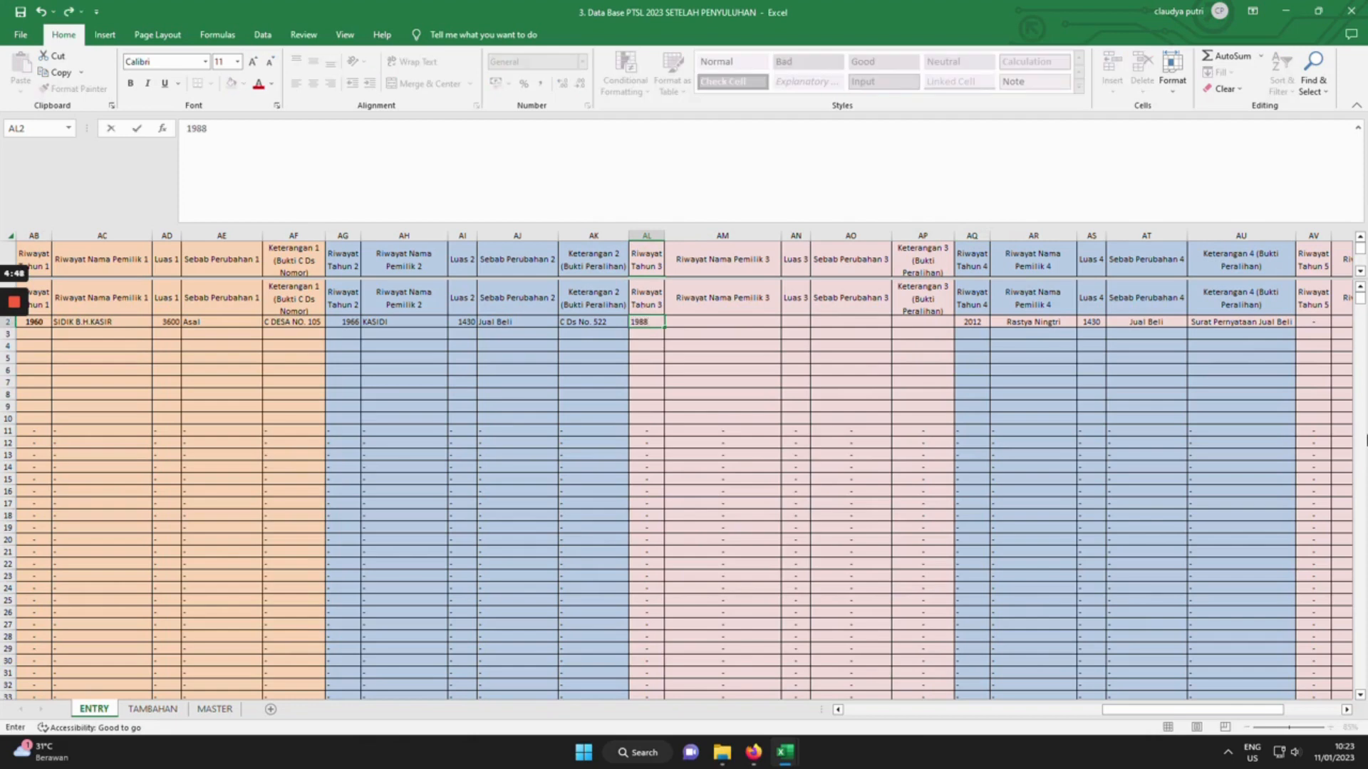
pyautogui.press('Tab')
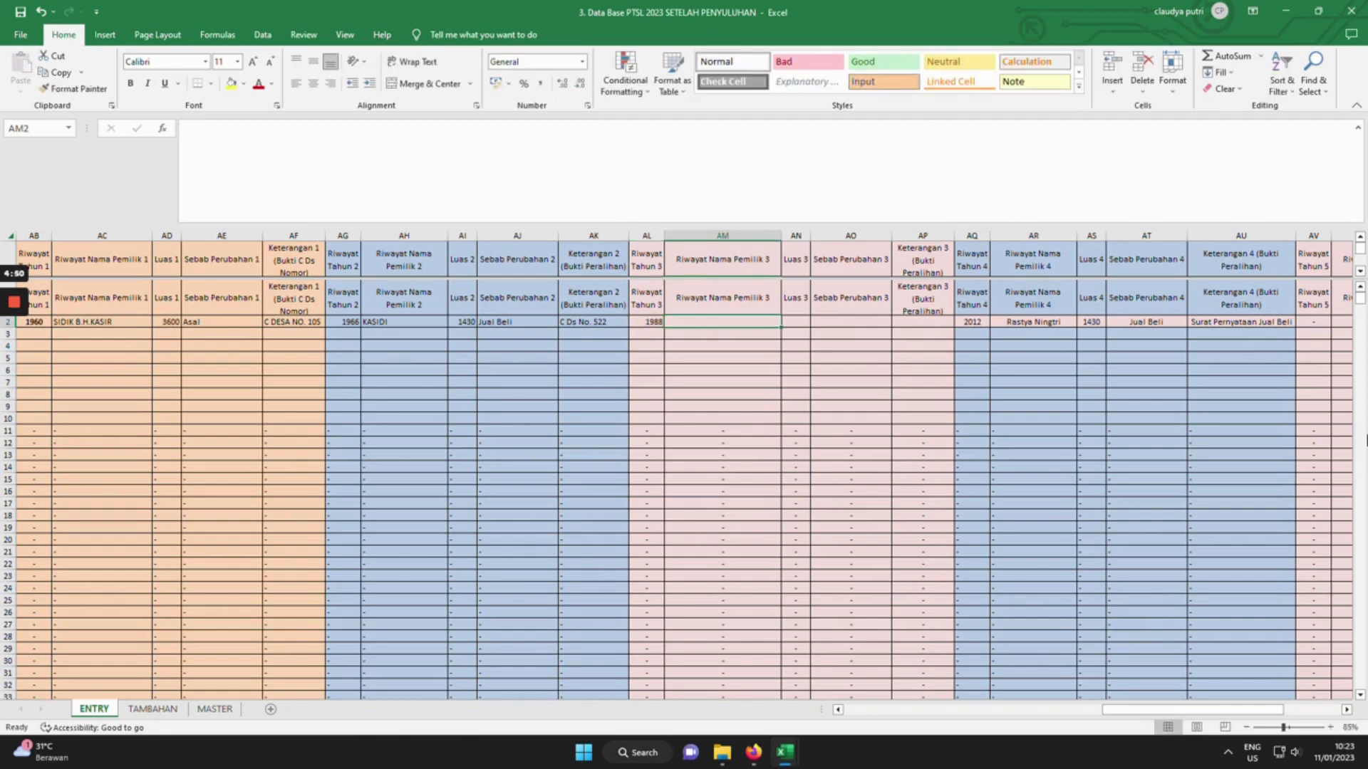
pyautogui.write('PARMAN')
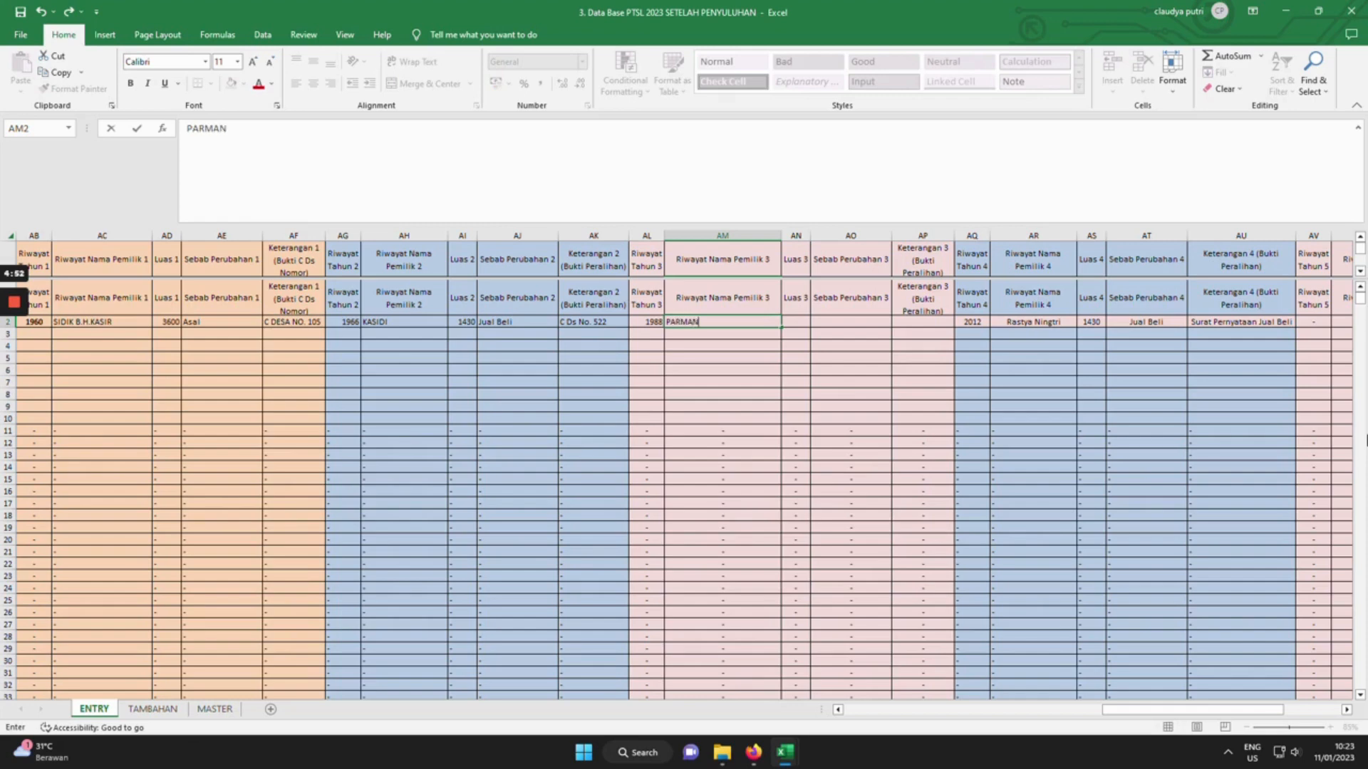
pyautogui.press('Tab')
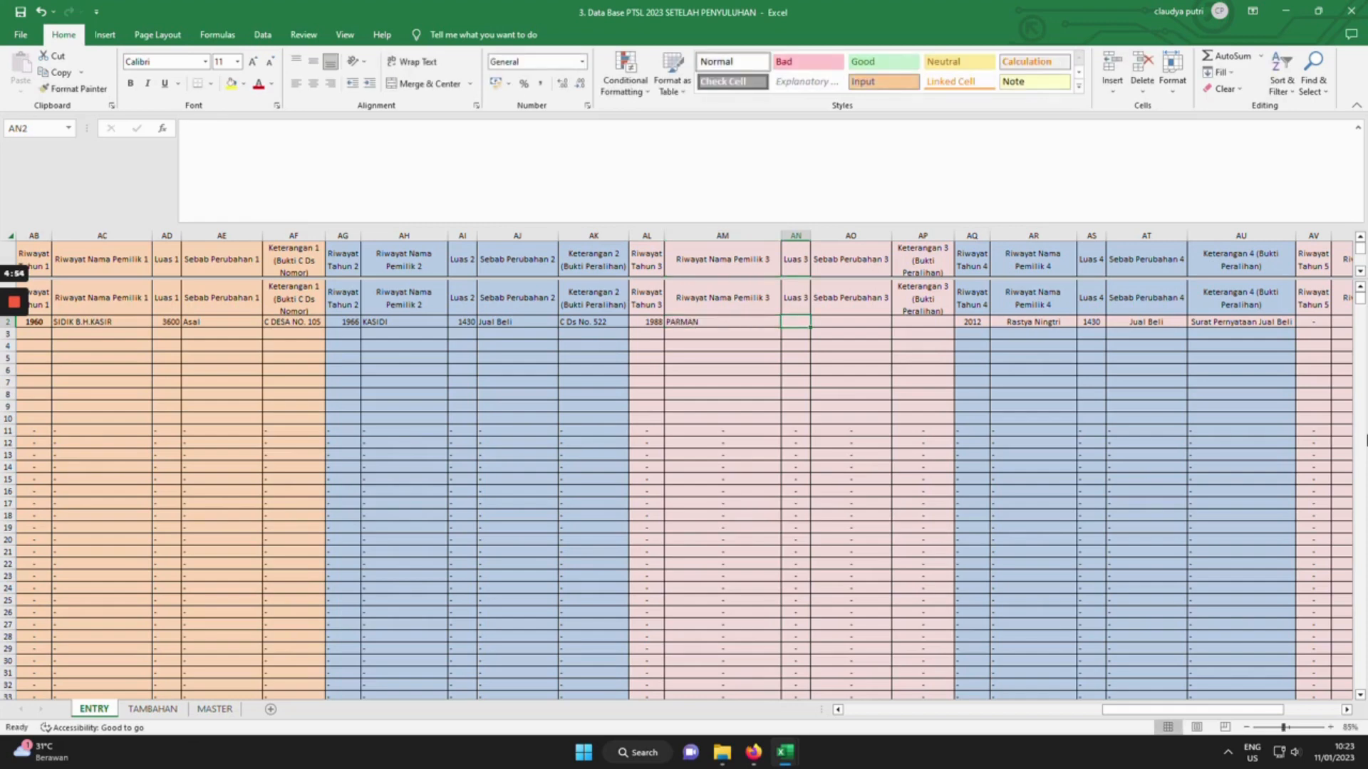
pyautogui.write('1430')
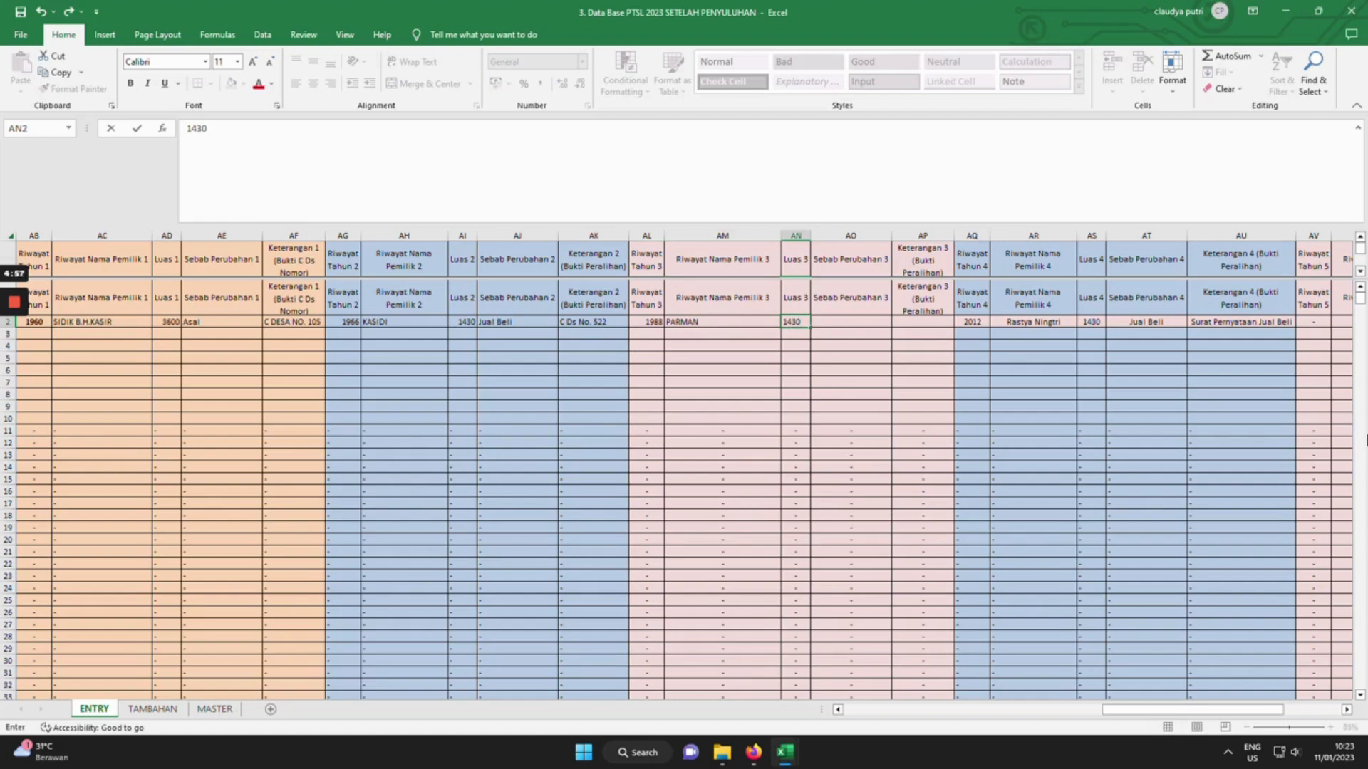
pyautogui.press('Tab')
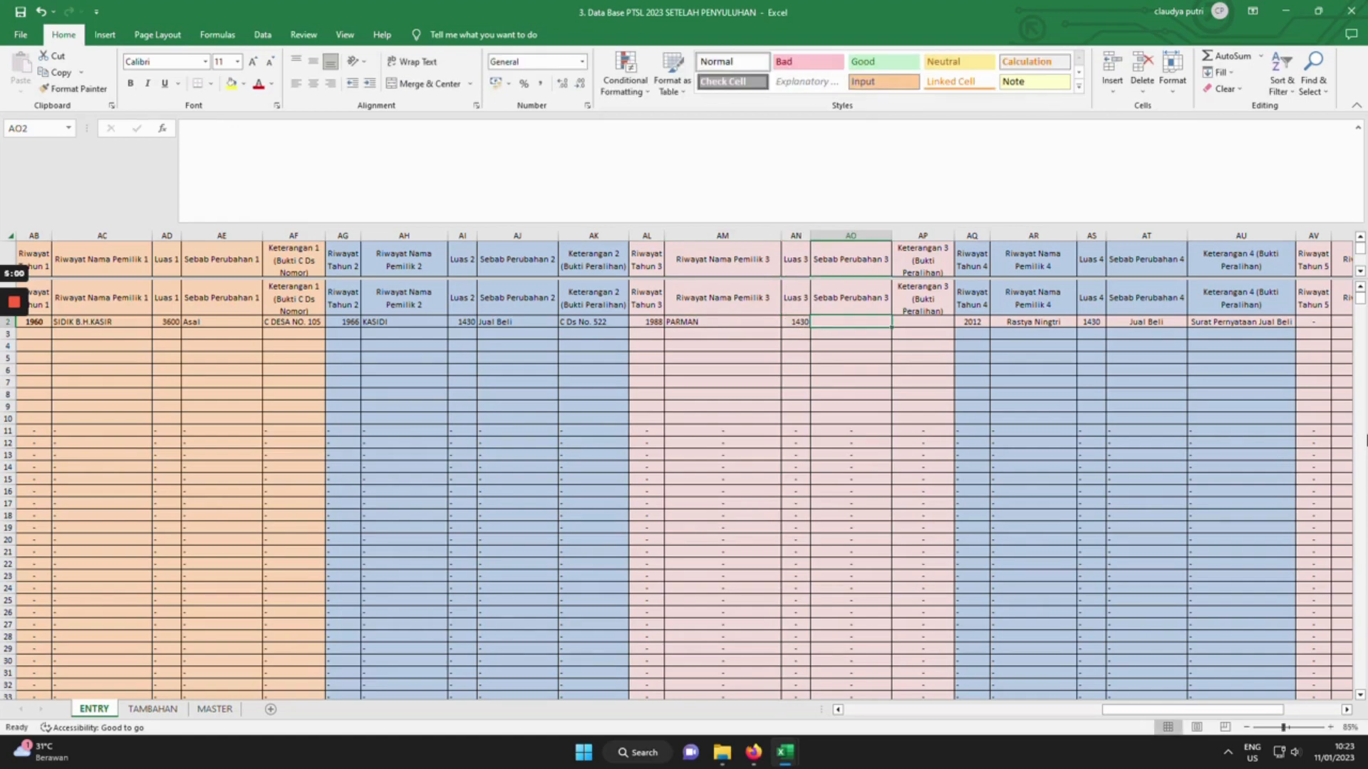
pyautogui.write('JUAL')
pyautogui.write('BELI')
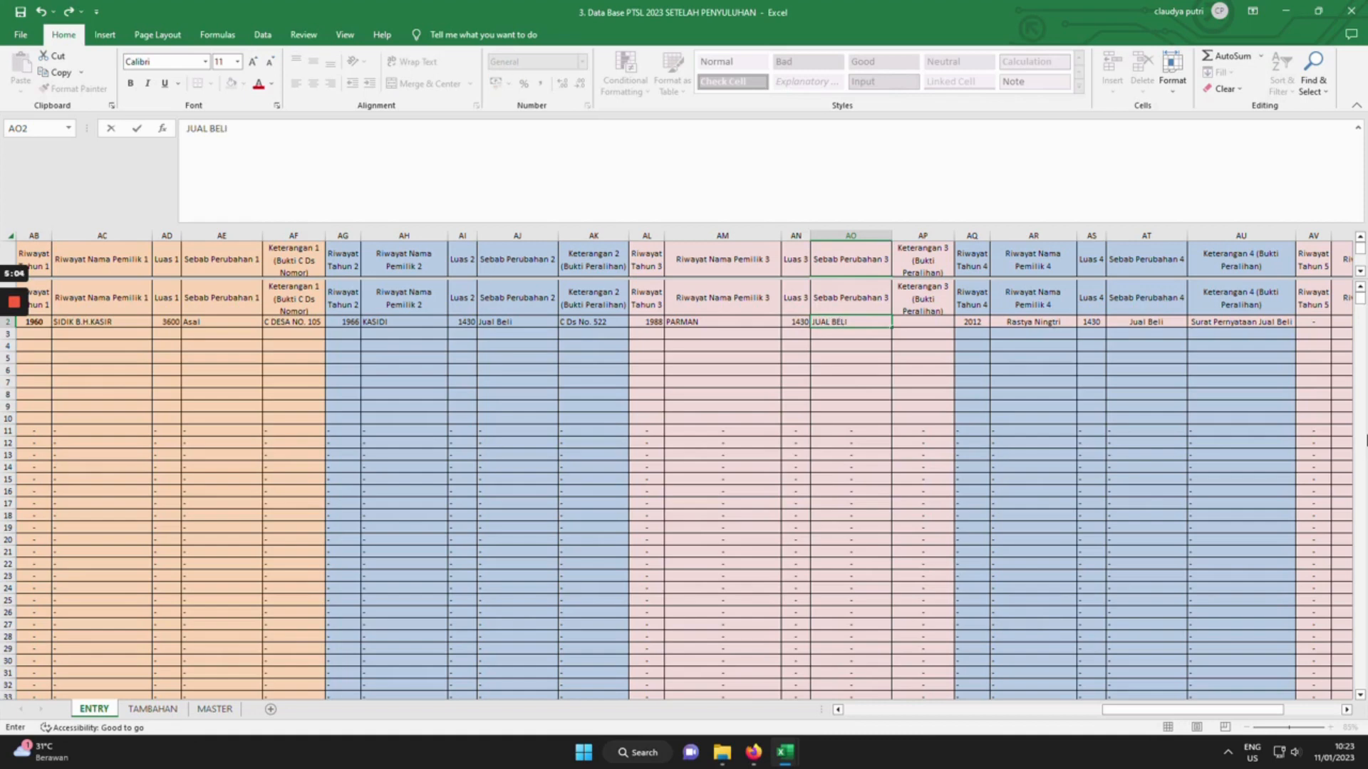
pyautogui.press('Tab')
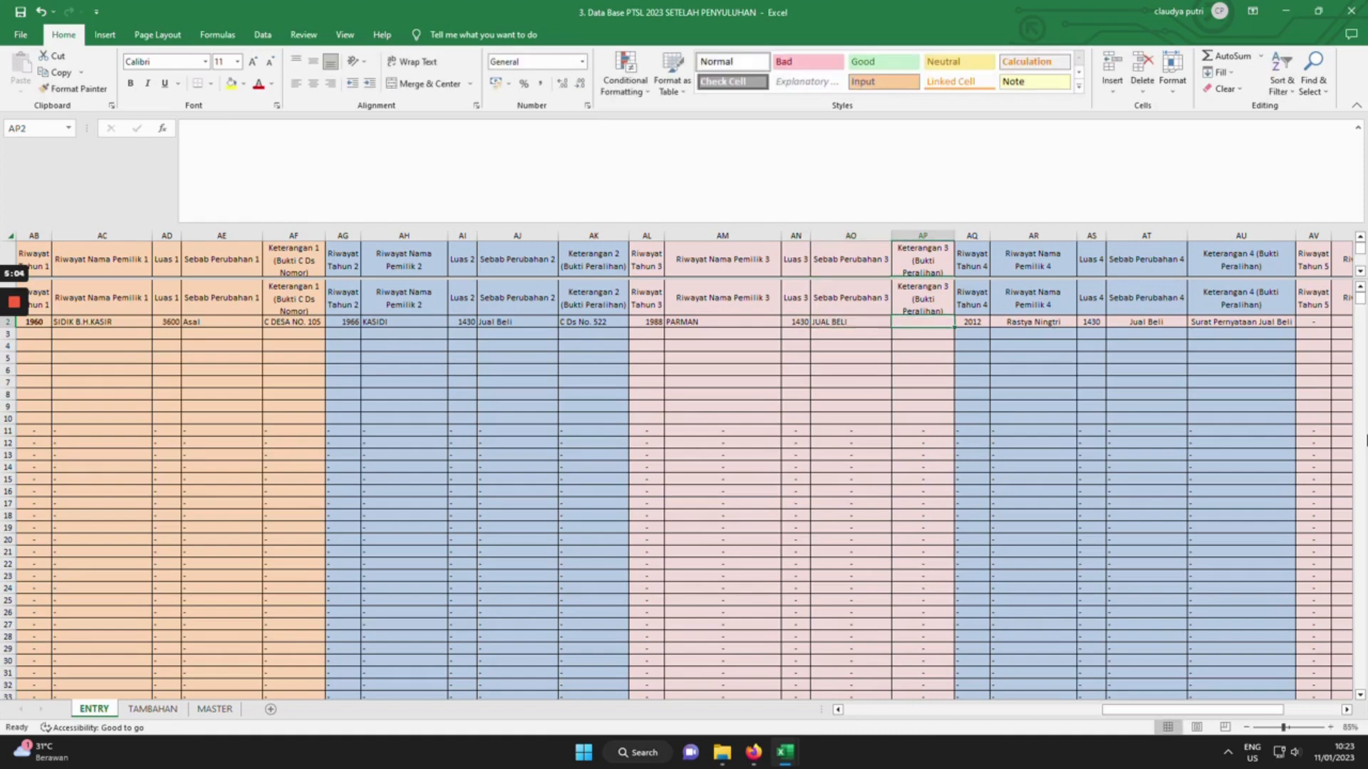
# Copy C Ds No. 522 into Keterangan 3 and enter WARIS as Sebab Perubahan 4.
pyautogui.click(593, 322)
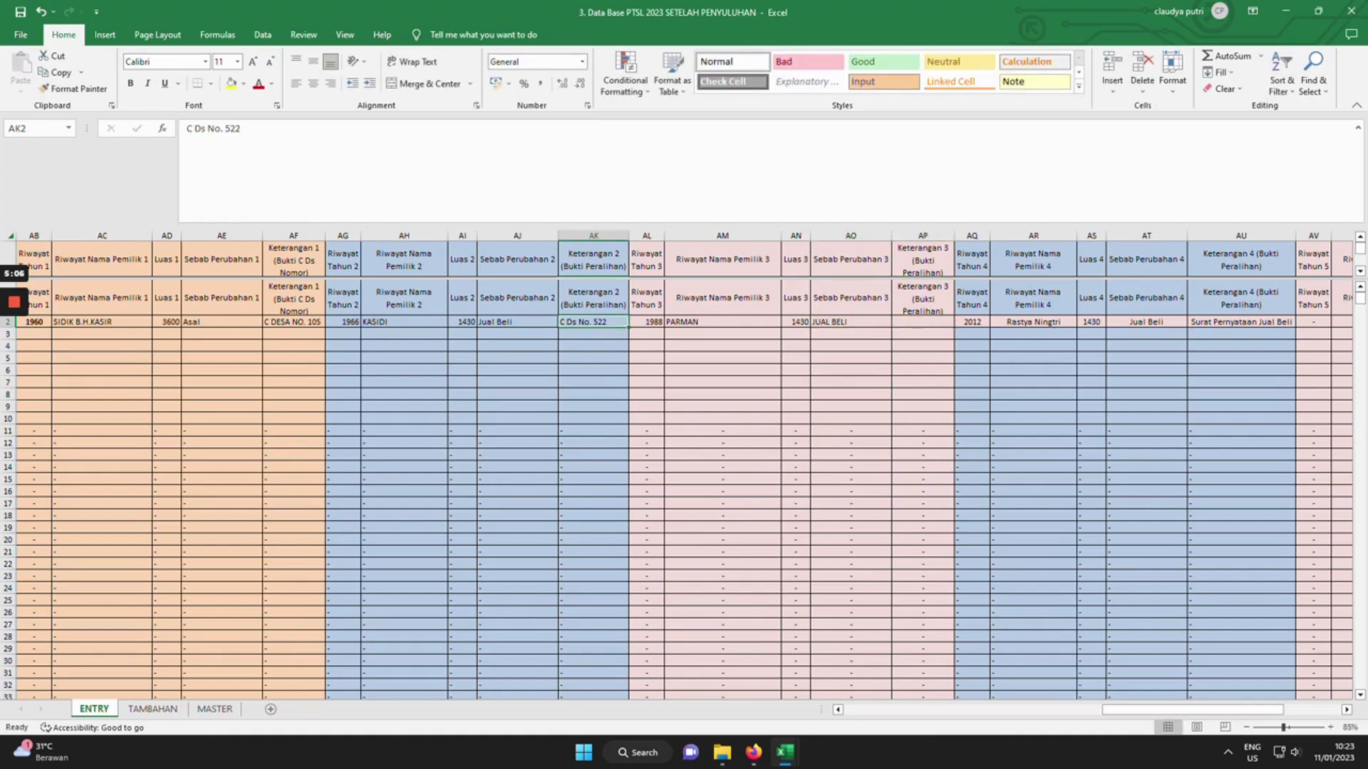
pyautogui.hotkey('ctrl', 'c')
pyautogui.click(922, 322)
pyautogui.hotkey('ctrl', 'v')
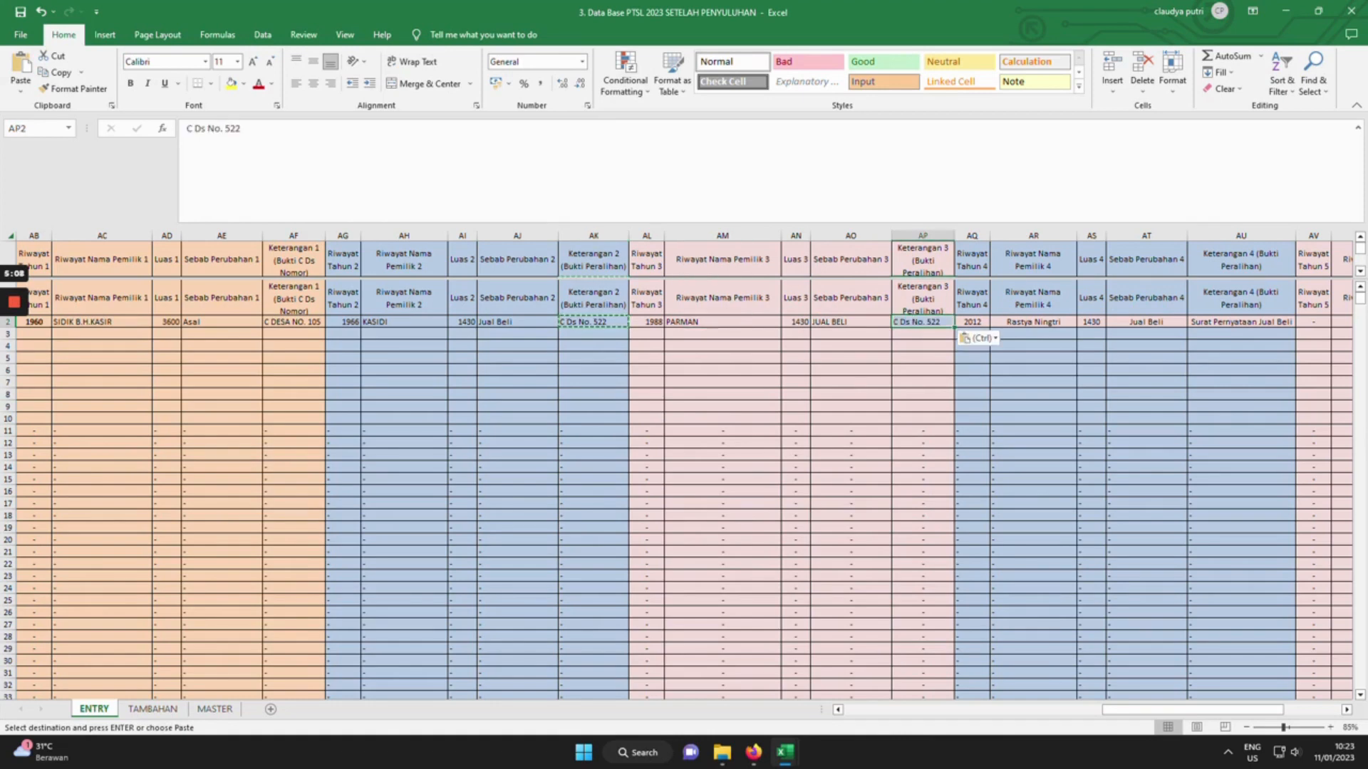
pyautogui.press('Tab')
pyautogui.press('Tab')
pyautogui.press('Tab')
pyautogui.press('Tab')
pyautogui.write('WARIS')
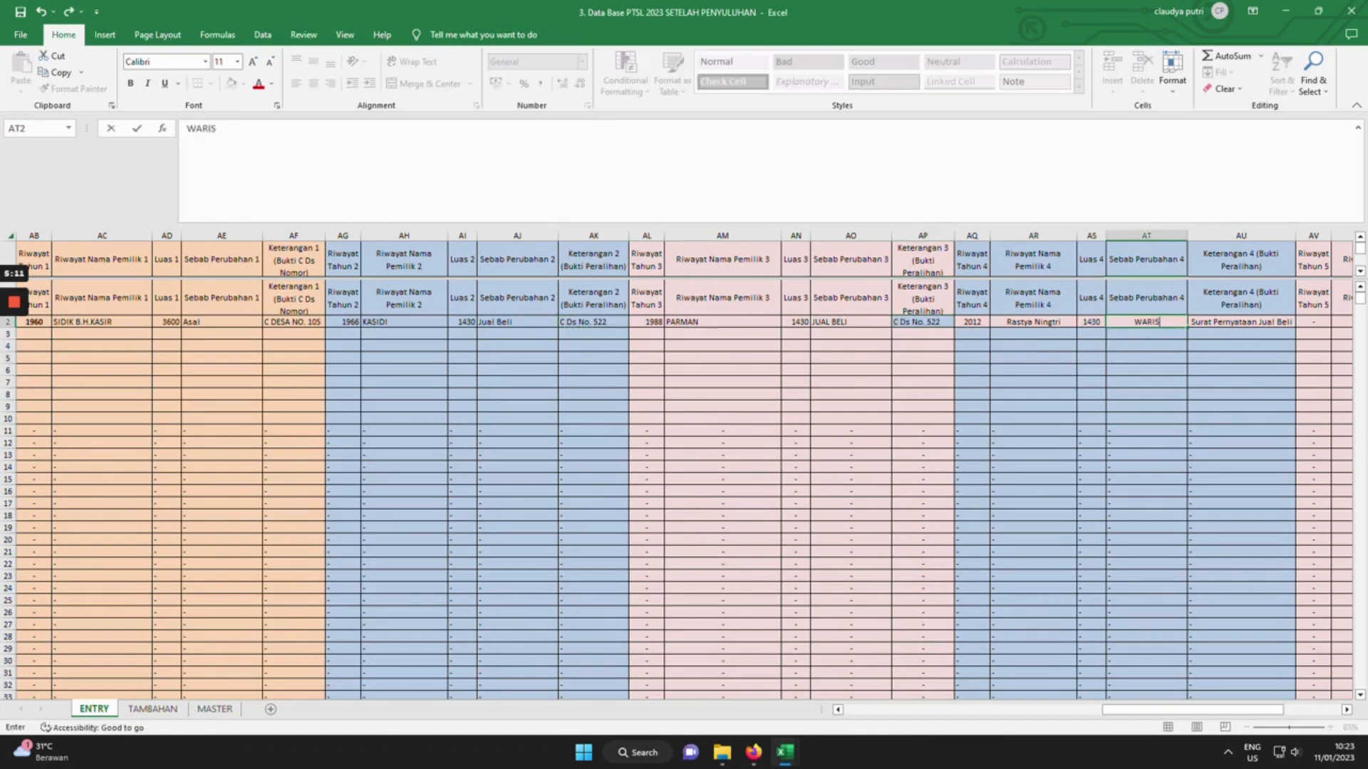
pyautogui.press('Tab')
pyautogui.press('Tab')
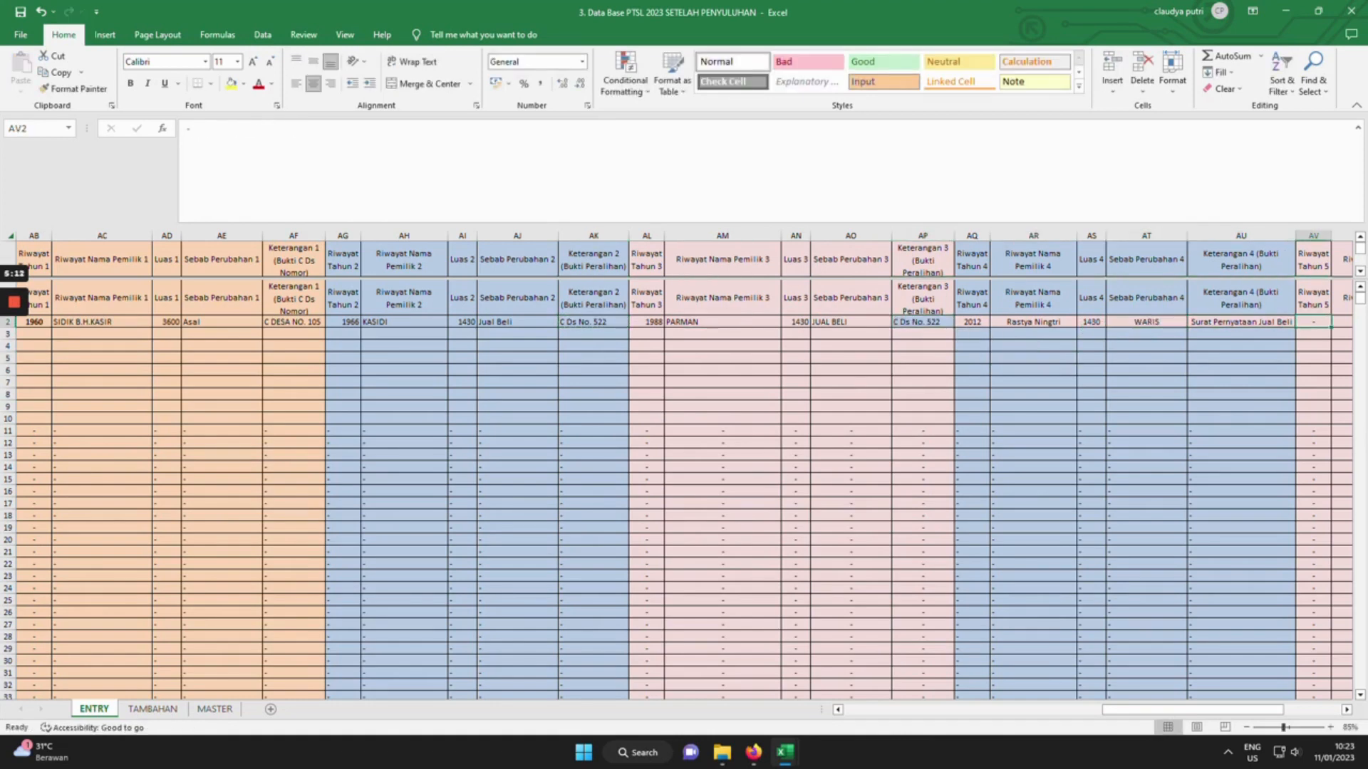
pyautogui.press('Tab')
pyautogui.press('Tab')
pyautogui.press('Tab')
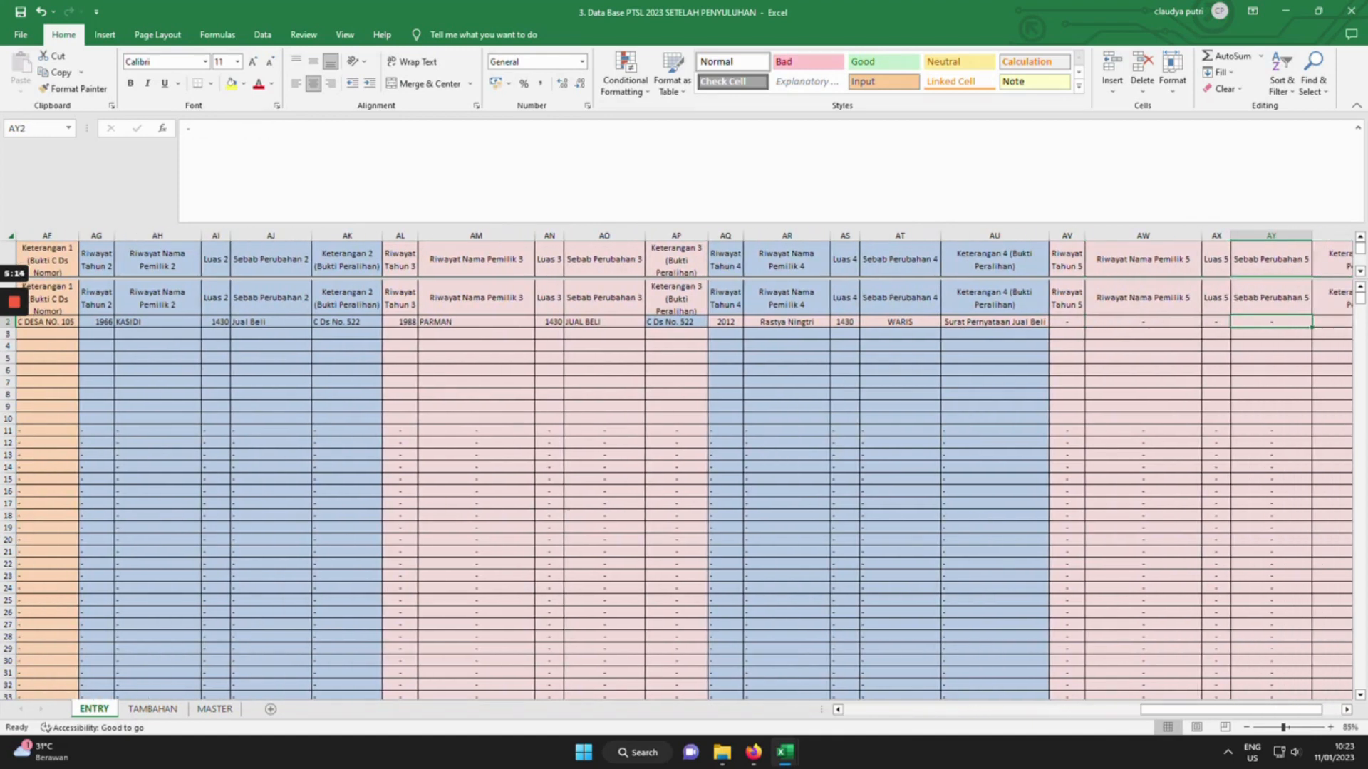
pyautogui.moveTo(1317, 710); pyautogui.dragTo(1337, 713)
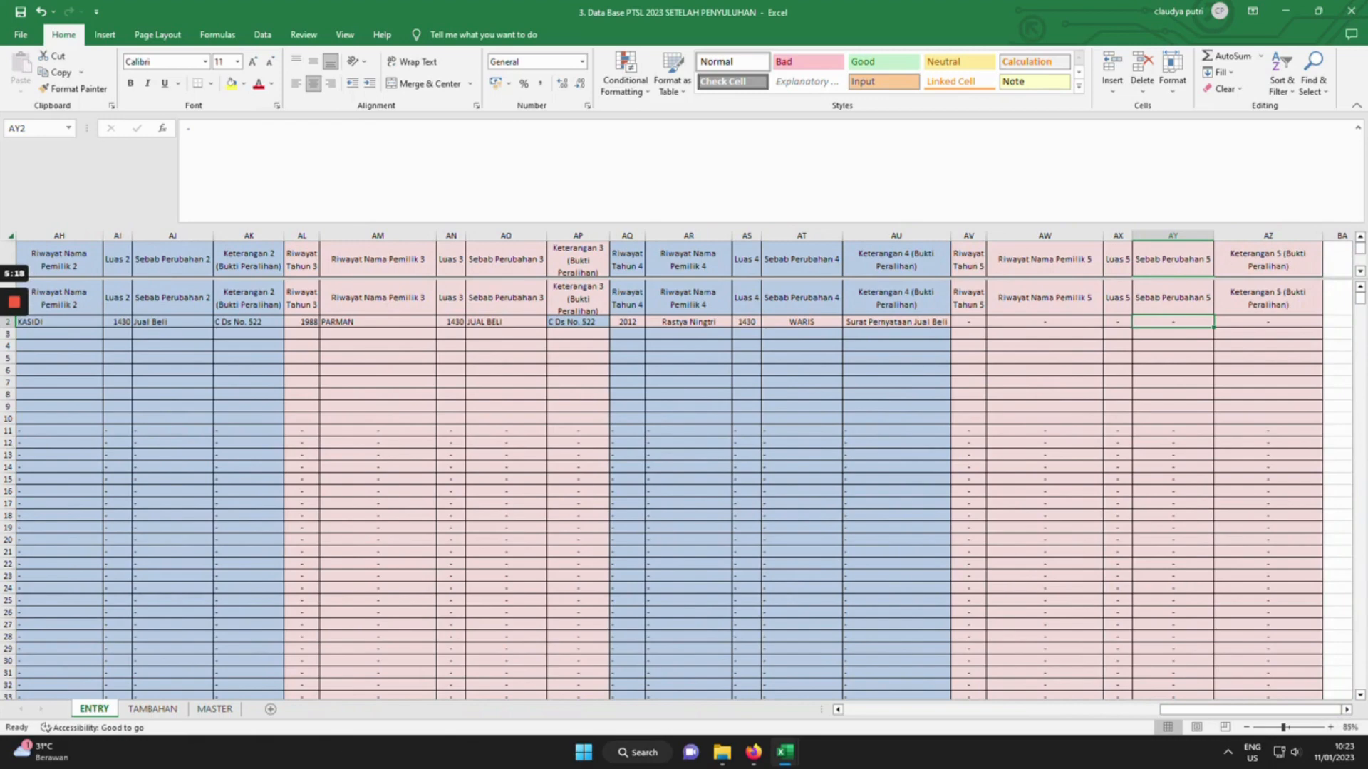
pyautogui.moveTo(1186, 711); pyautogui.dragTo(805, 712)
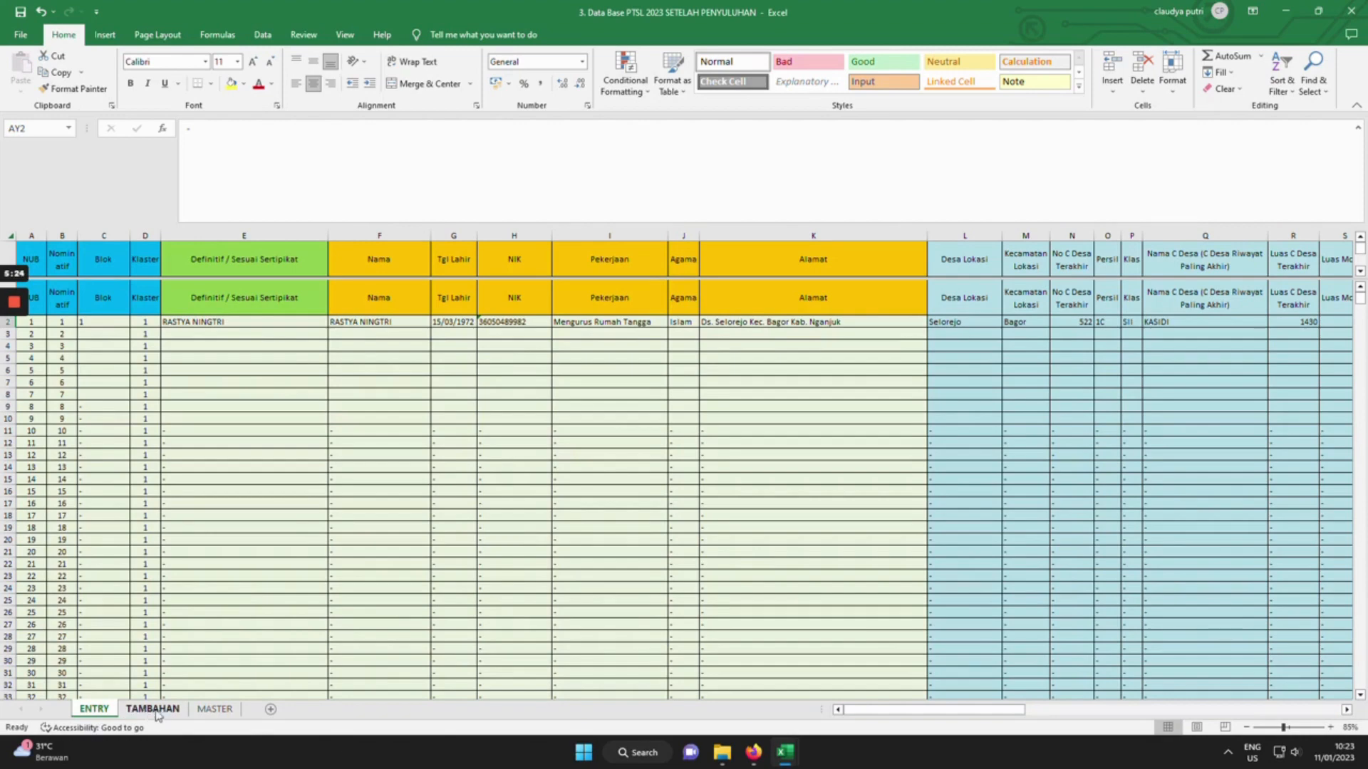
# On the TAMBAHAN sheet, delete the old entries in D2:AF30, keeping NUB, Nomor and Blok.
pyautogui.click(156, 711)
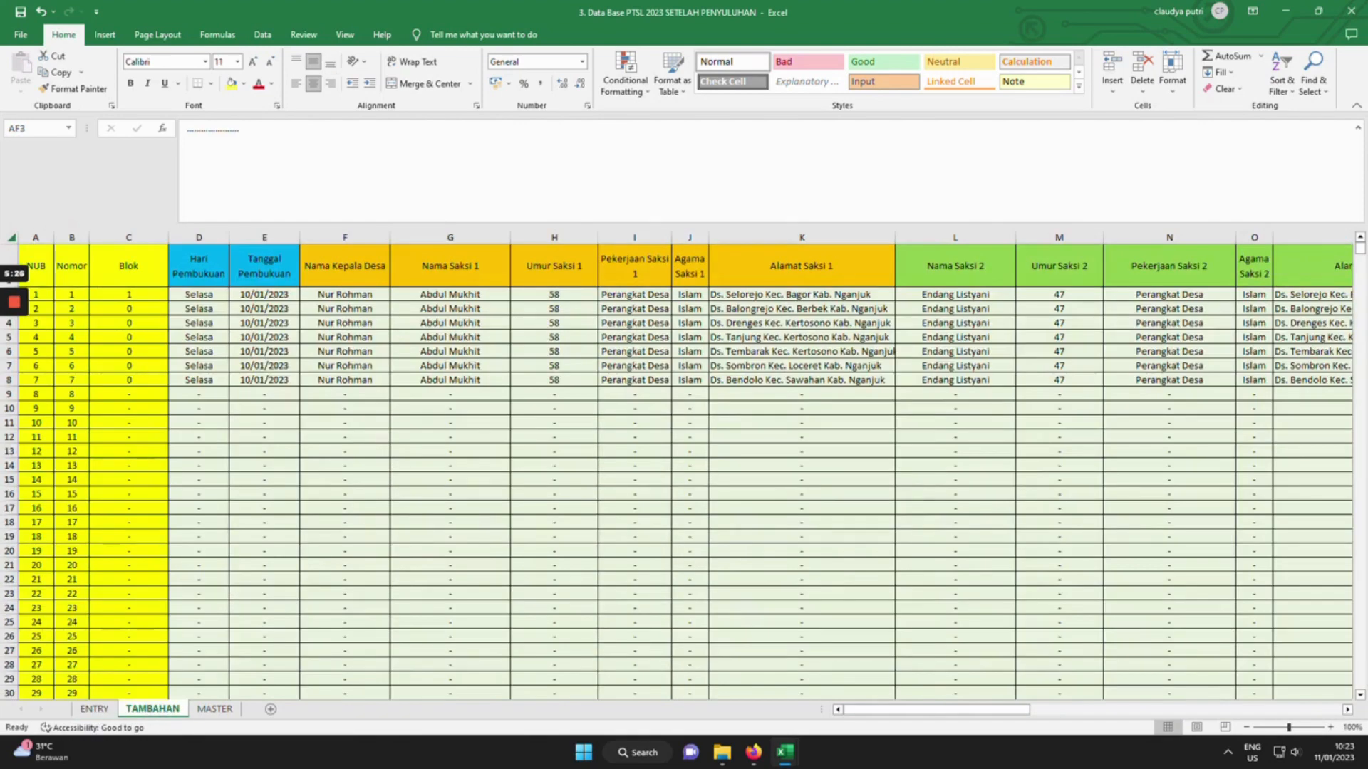
pyautogui.click(265, 338)
pyautogui.click(198, 295)
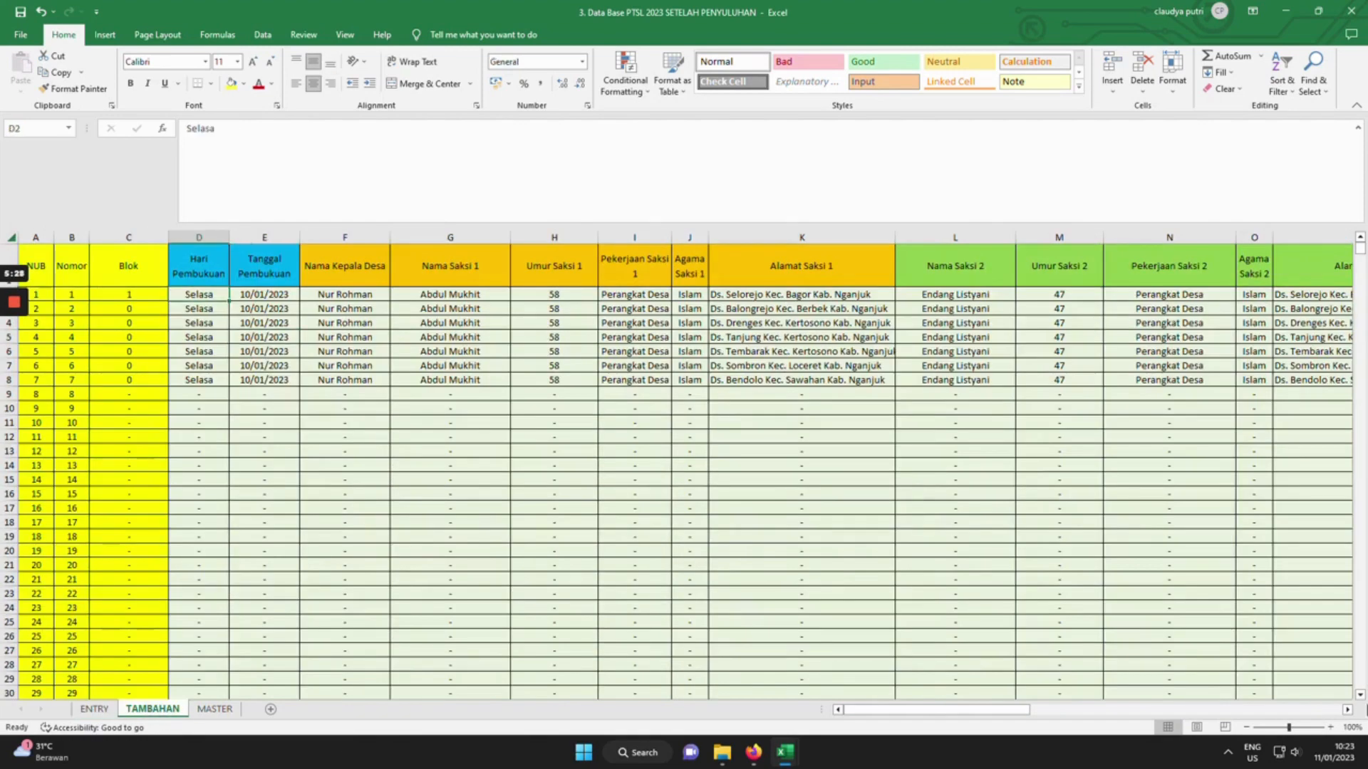
pyautogui.moveTo(1005, 710); pyautogui.dragTo(1334, 710)
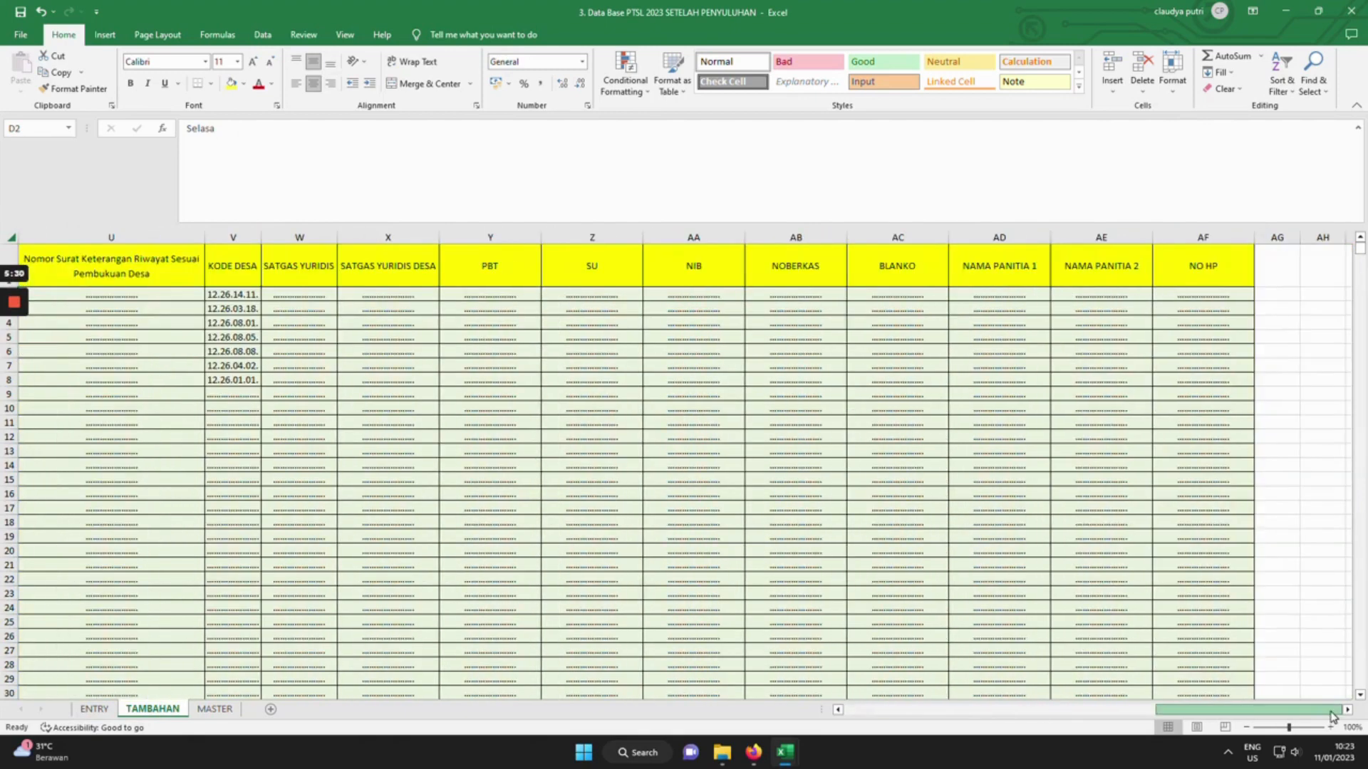
pyautogui.keyDown('shift'); pyautogui.click(1203, 693); pyautogui.keyUp('shift')
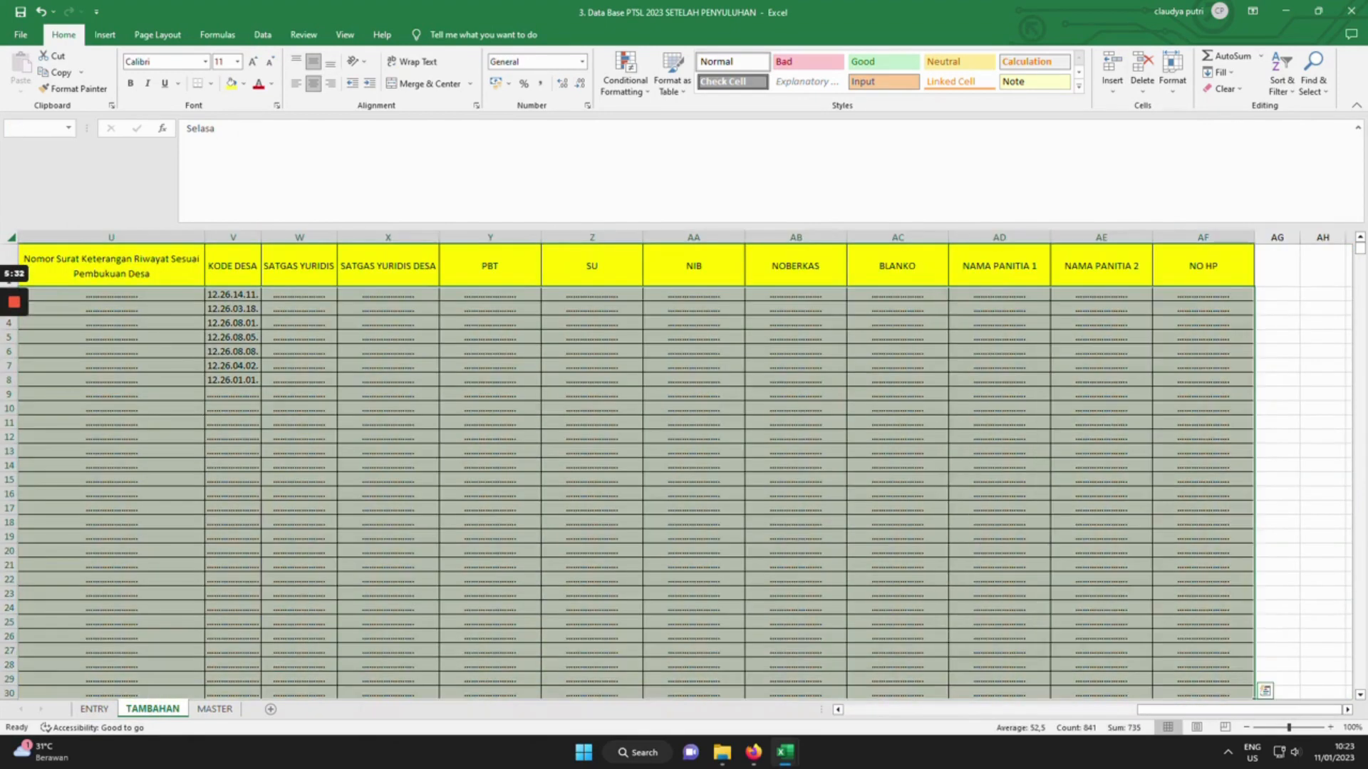
pyautogui.press('Delete')
pyautogui.moveTo(345, 394); pyautogui.dragTo(344, 382)
pyautogui.click(128, 294)
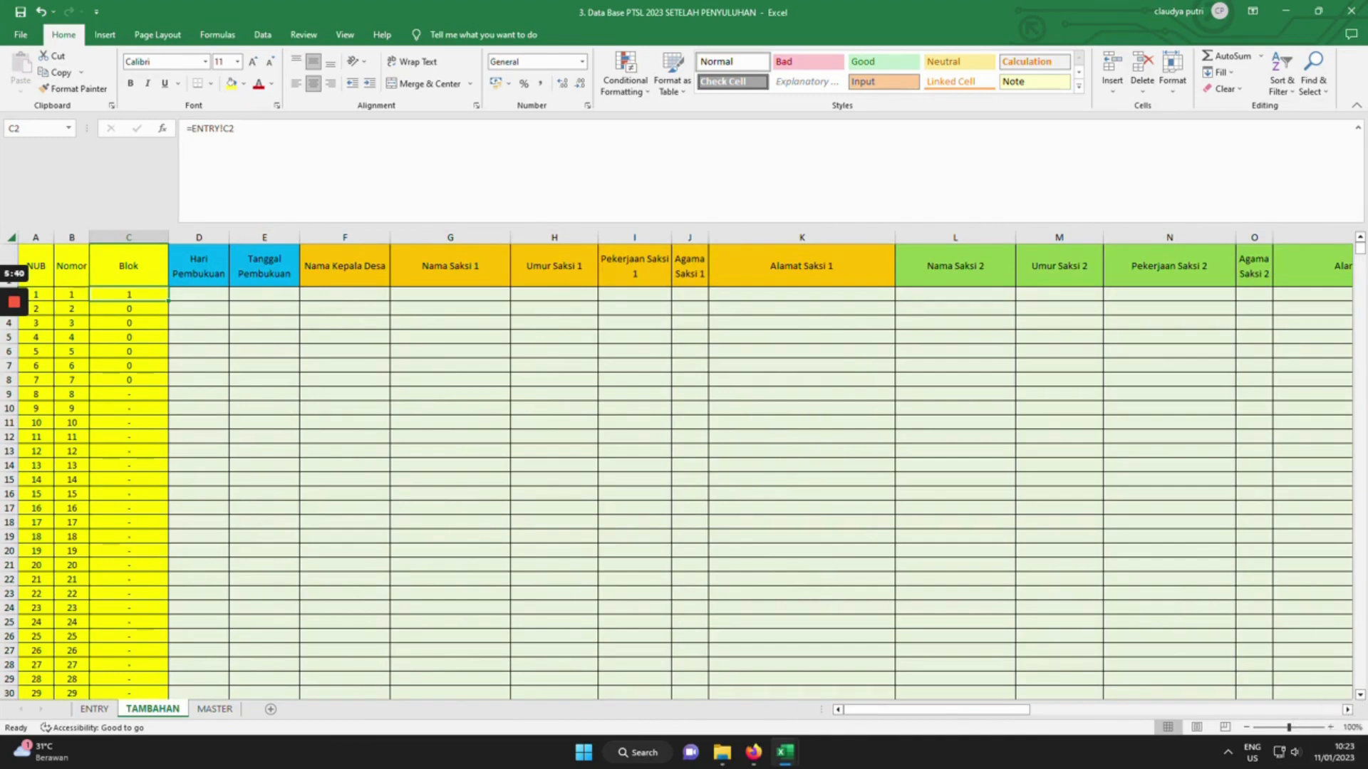
# Enter RABU, booking date 11/01/2023 and the village head's name in D2–F2.
pyautogui.click(199, 295)
pyautogui.write('R')
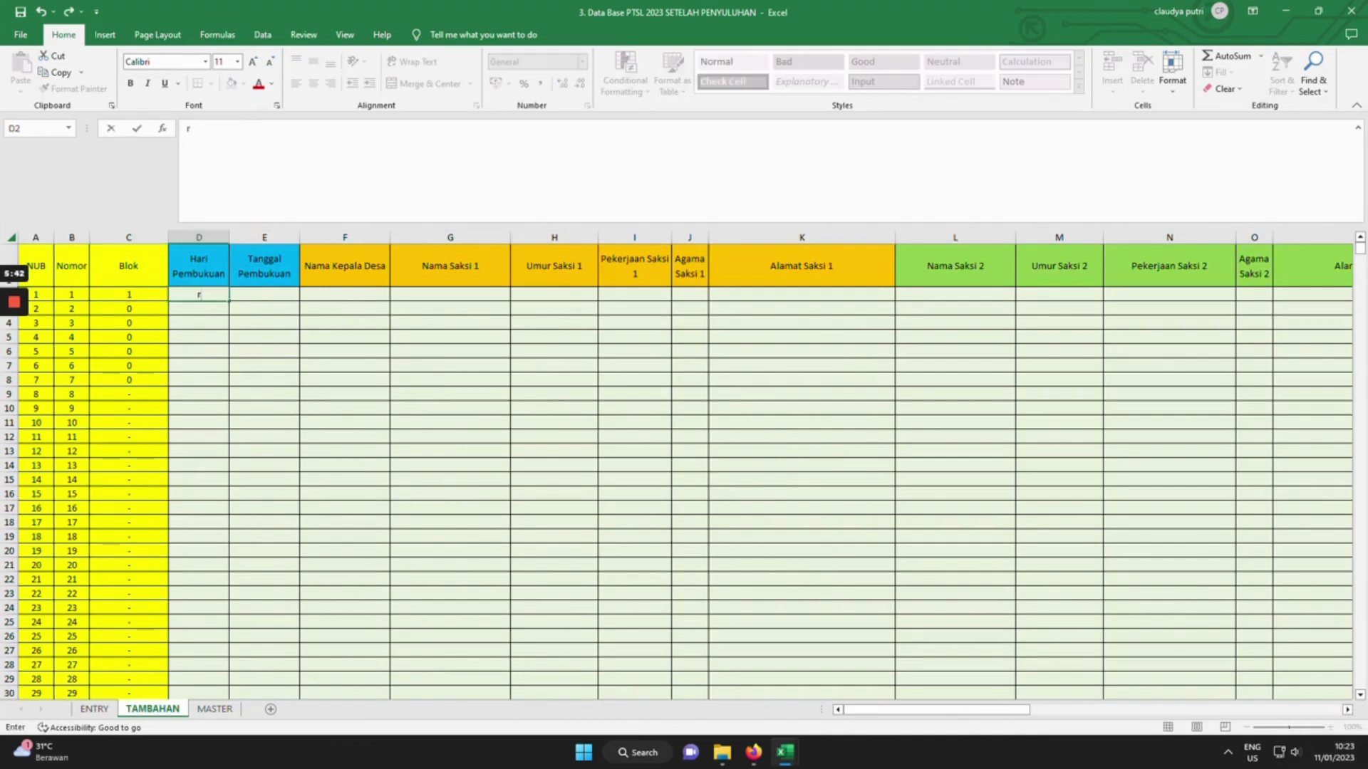
pyautogui.write('ABU')
pyautogui.press('Return')
pyautogui.press('Right')
pyautogui.press('Up')
pyautogui.press('Right')
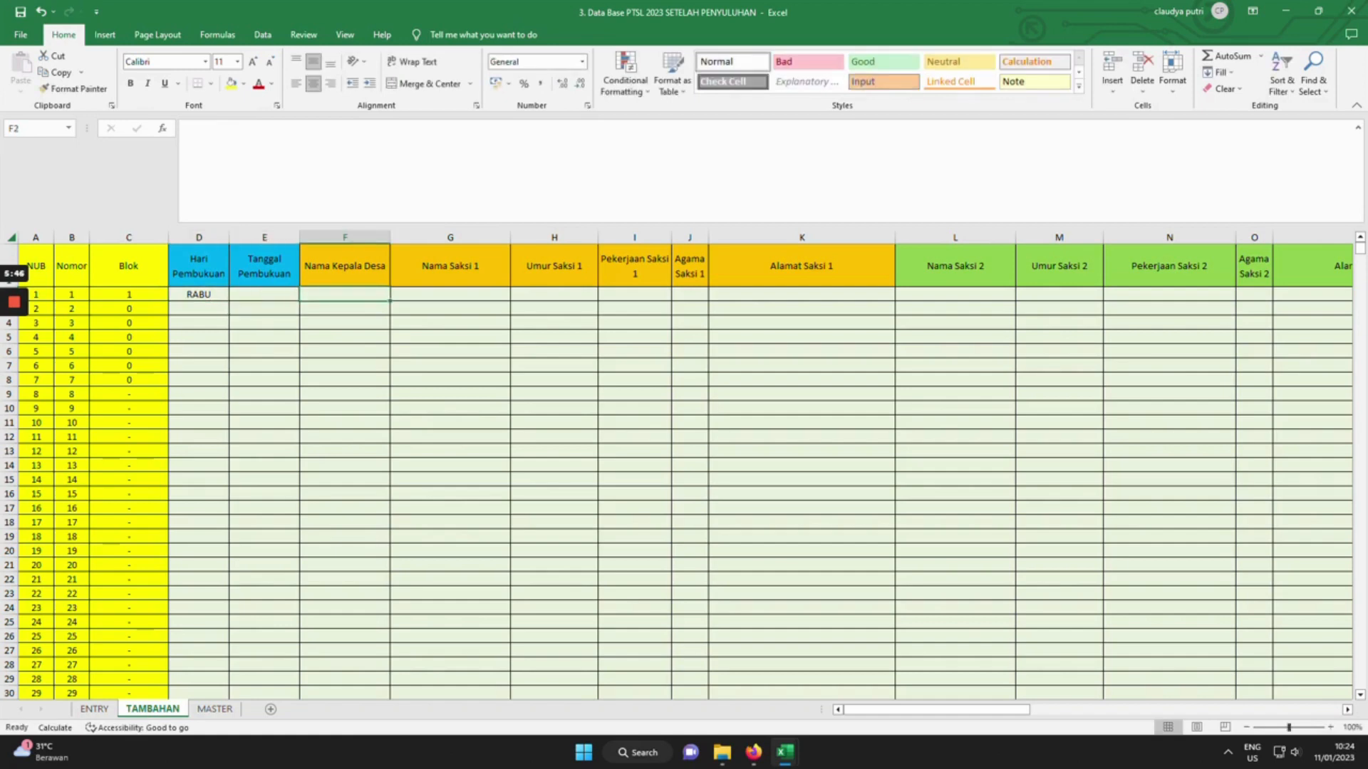
pyautogui.press('Left')
pyautogui.write('11')
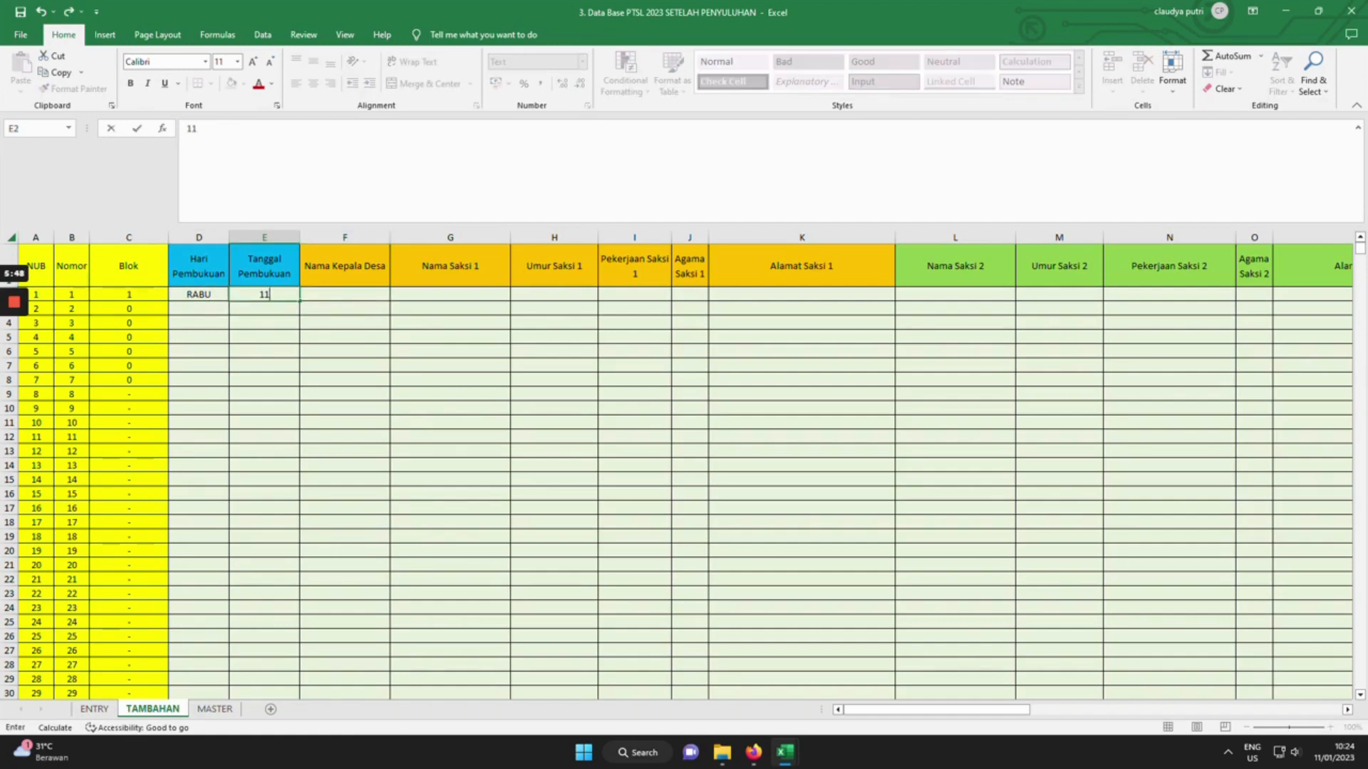
pyautogui.write('/01/2023')
pyautogui.press('Tab')
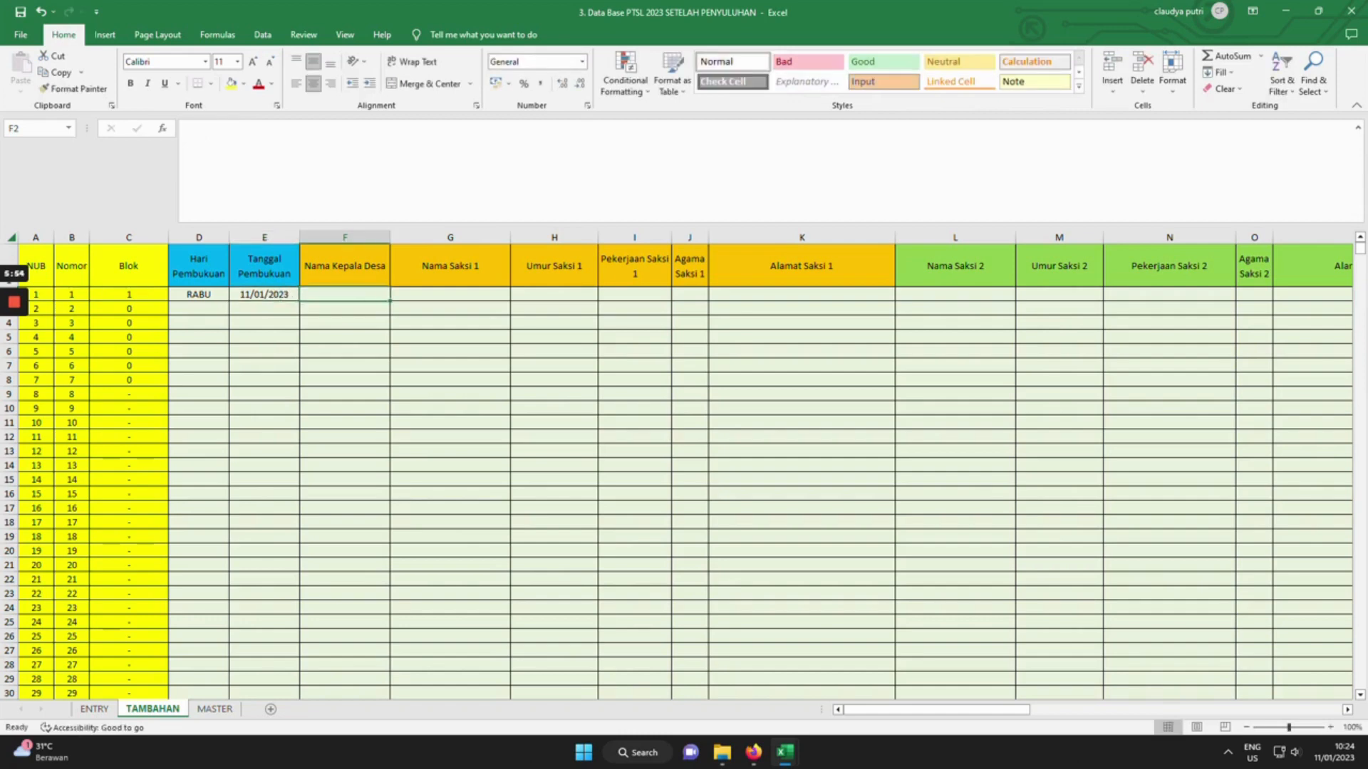
pyautogui.write('YAT')
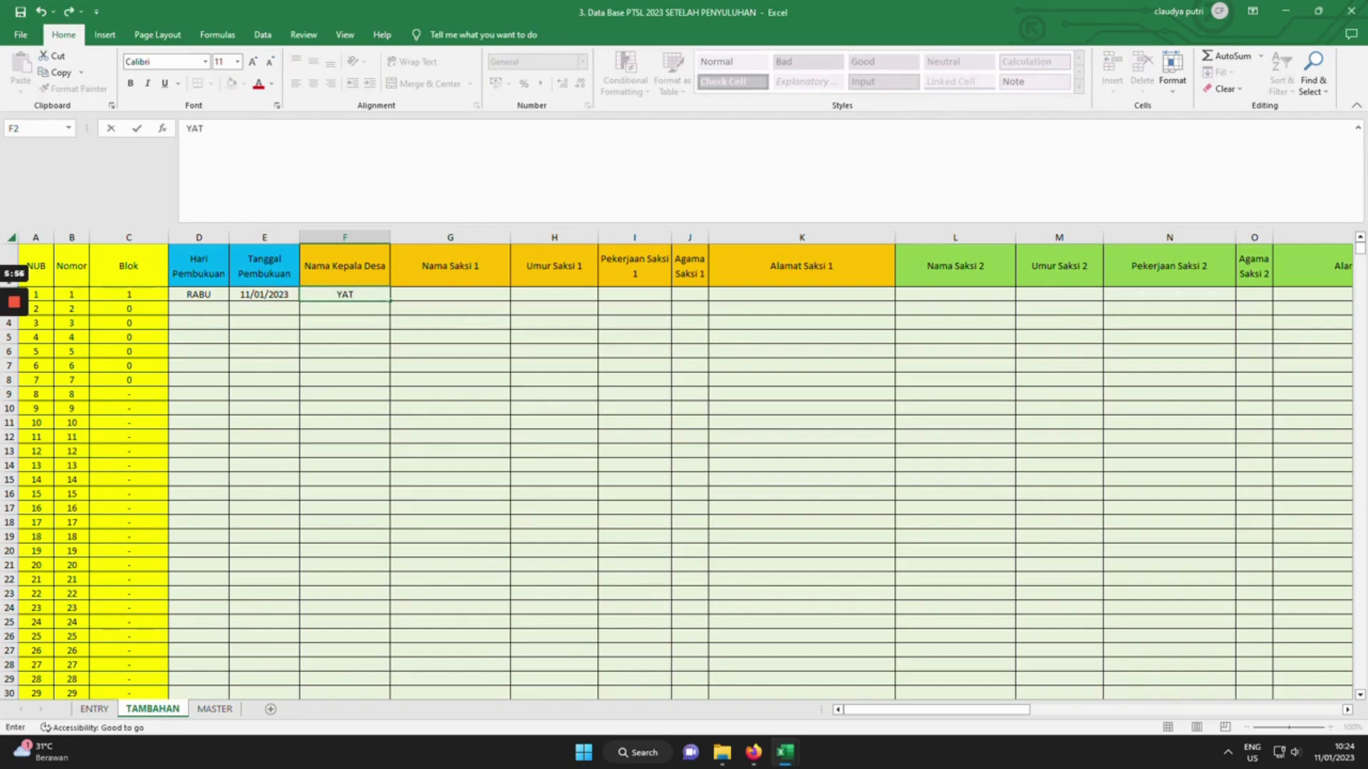
pyautogui.write('MO')
pyautogui.press('Tab')
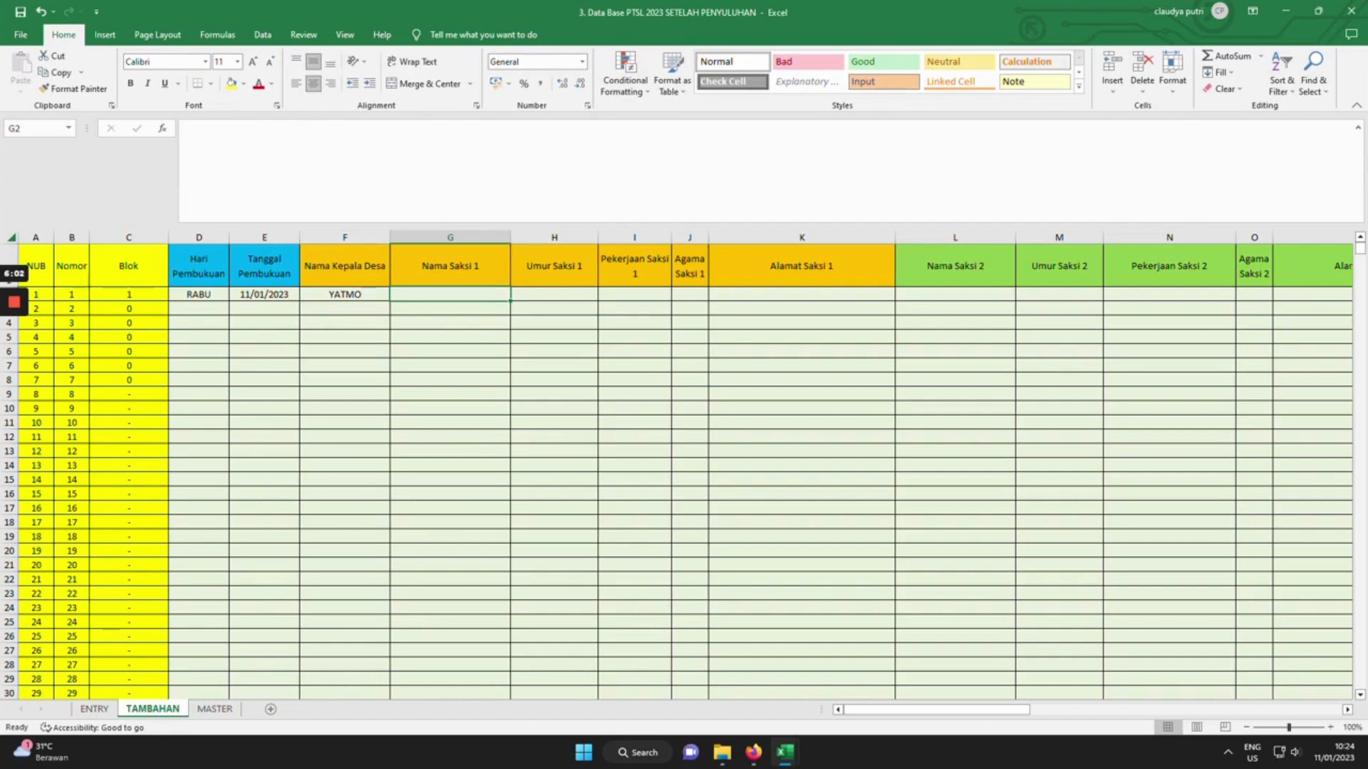
# Enter the first witness's name, age 50, PERANGKAT DESA, religion ISLAM and address.
pyautogui.write('SUWARI')
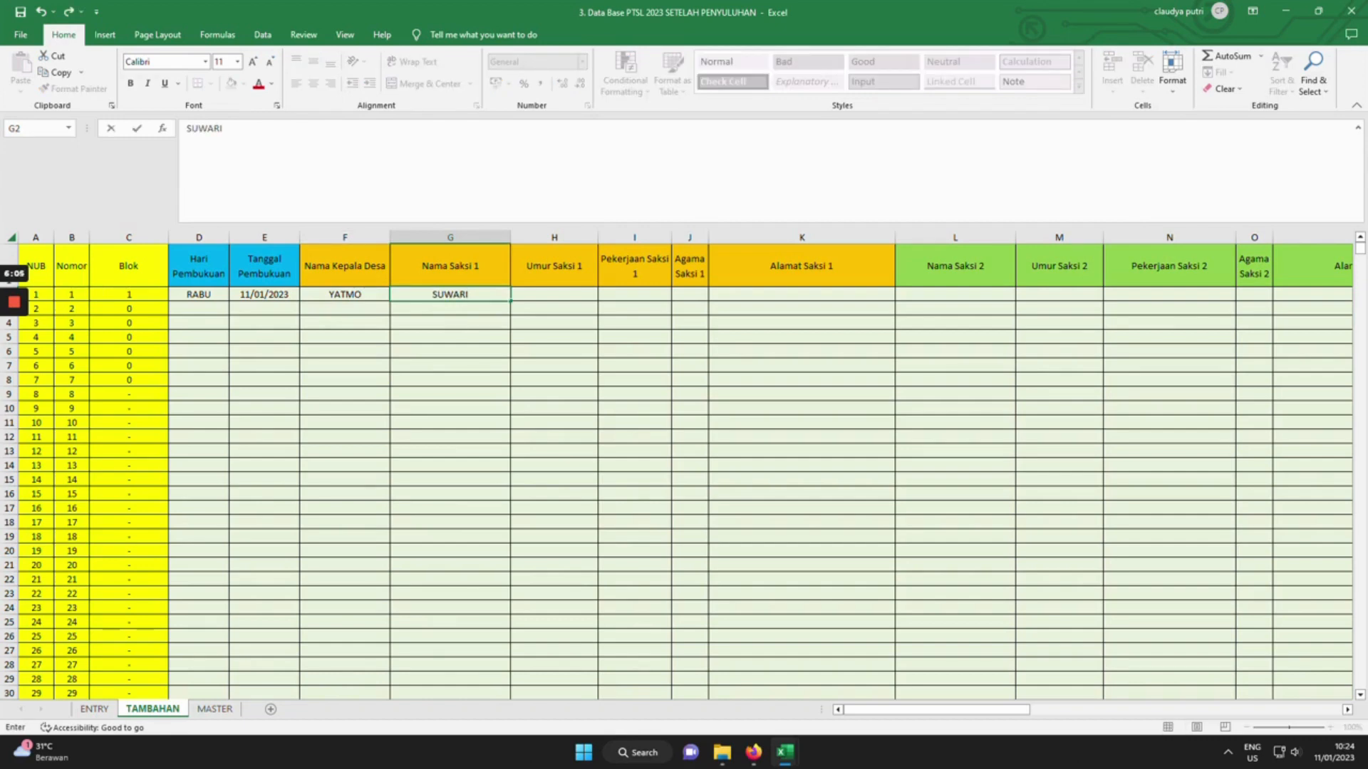
pyautogui.press('Tab')
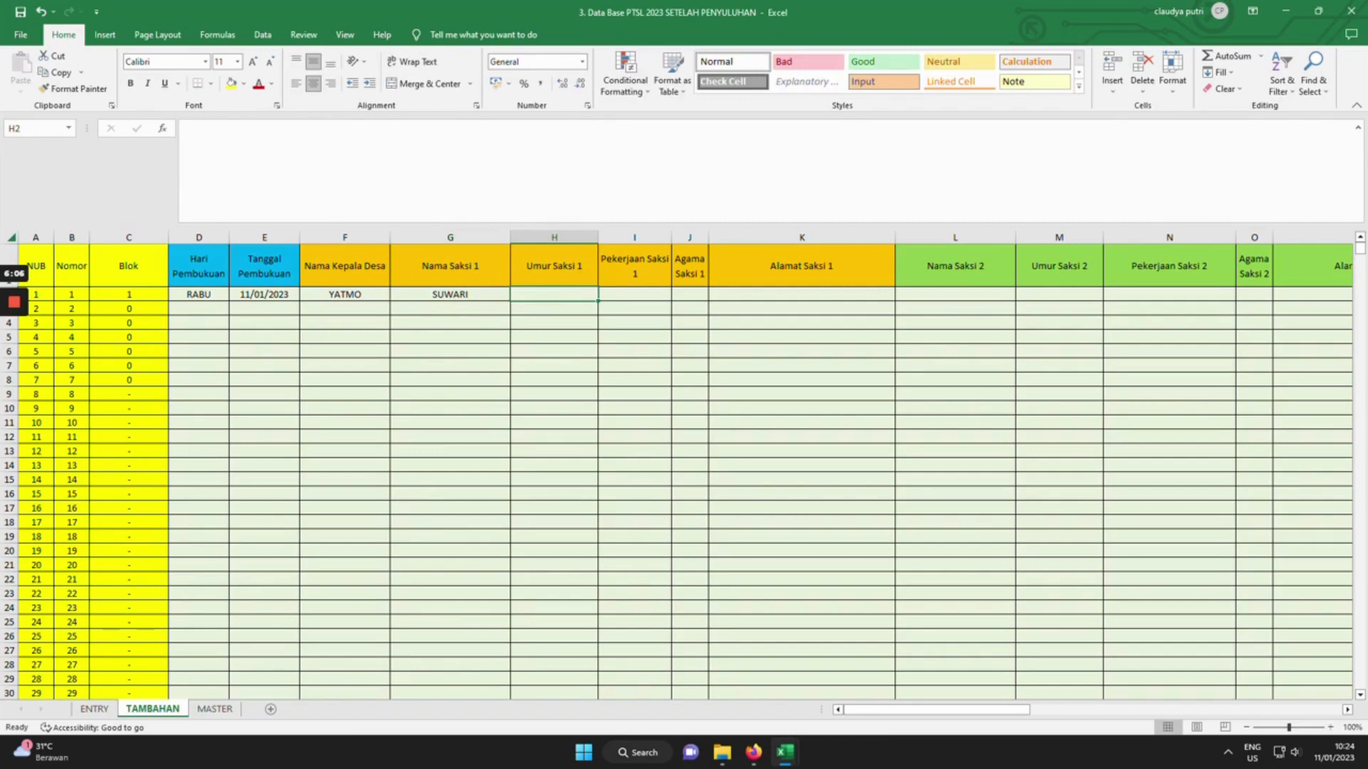
pyautogui.write('50')
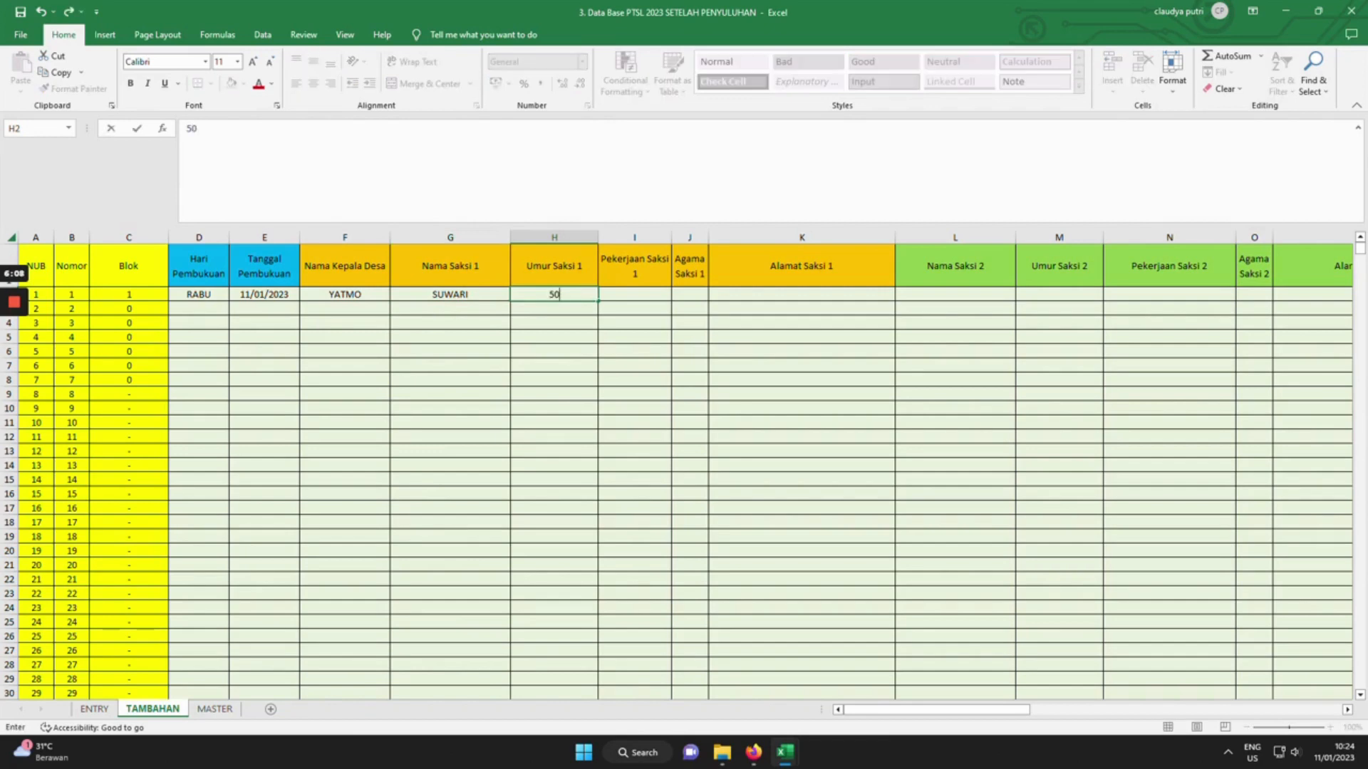
pyautogui.press('Tab')
pyautogui.write('PERANG')
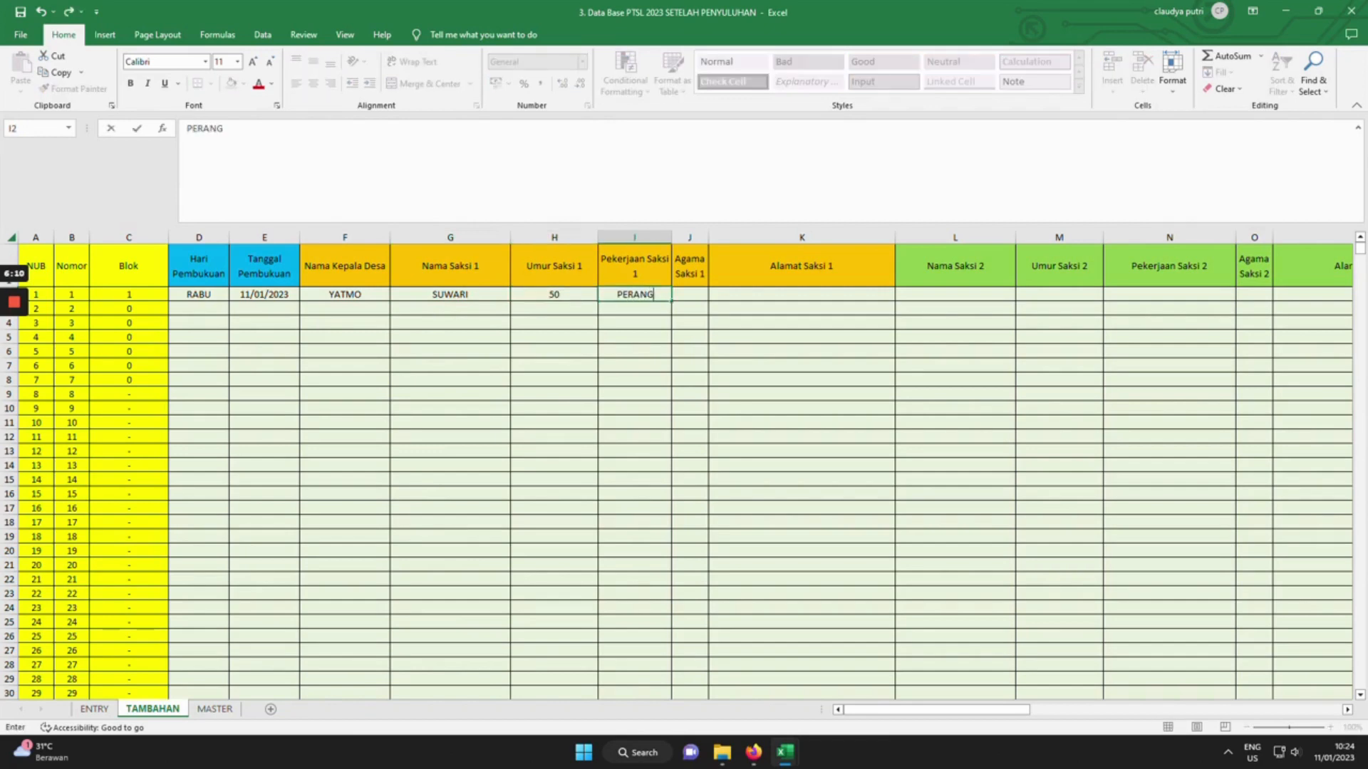
pyautogui.write('KAT DESA')
pyautogui.press('Tab')
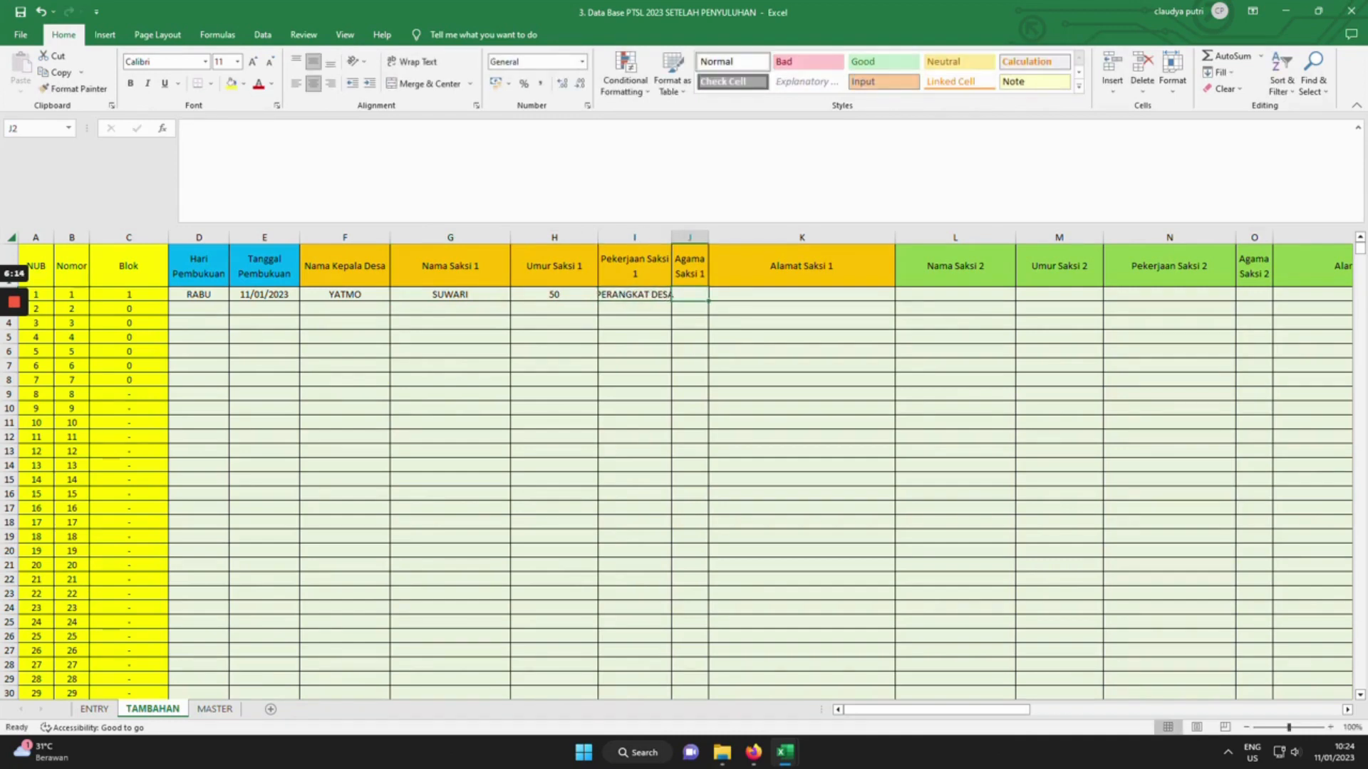
pyautogui.write('IBNU')
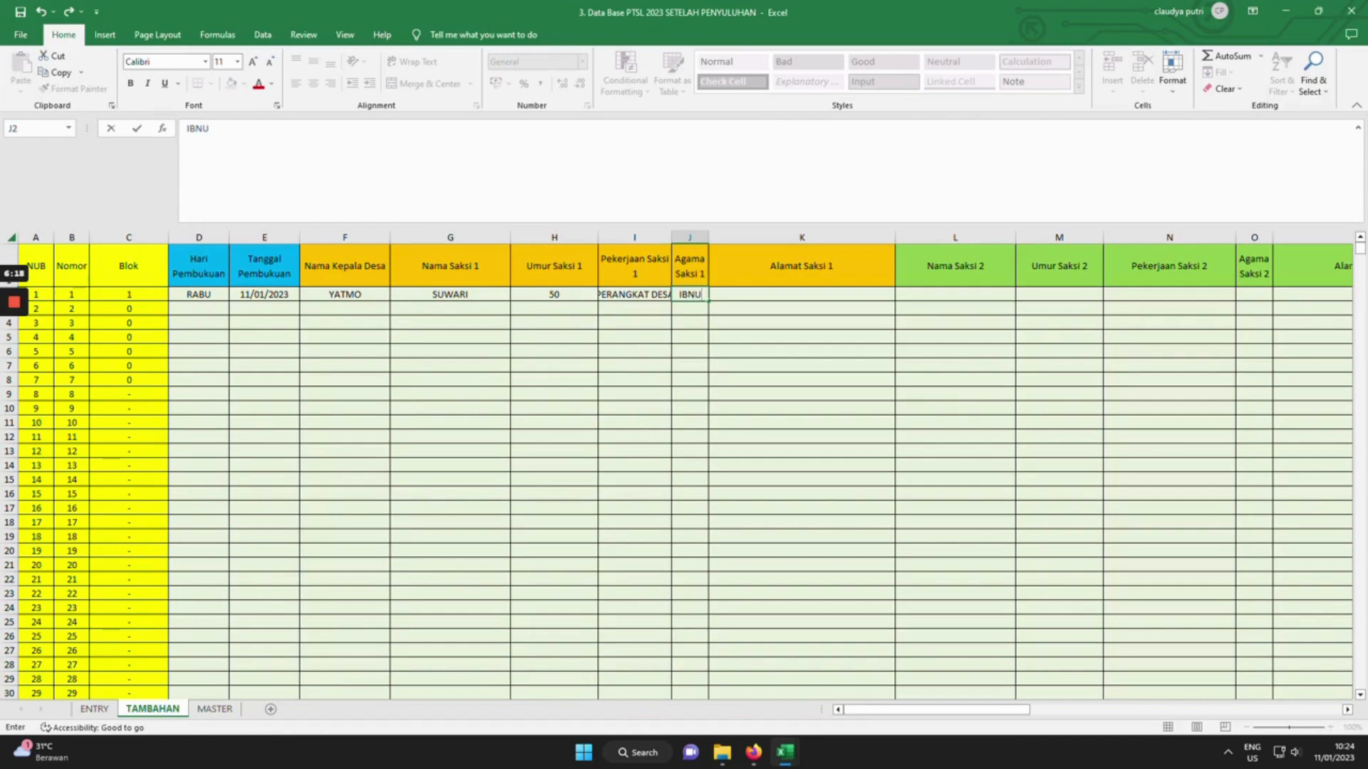
pyautogui.press('Tab')
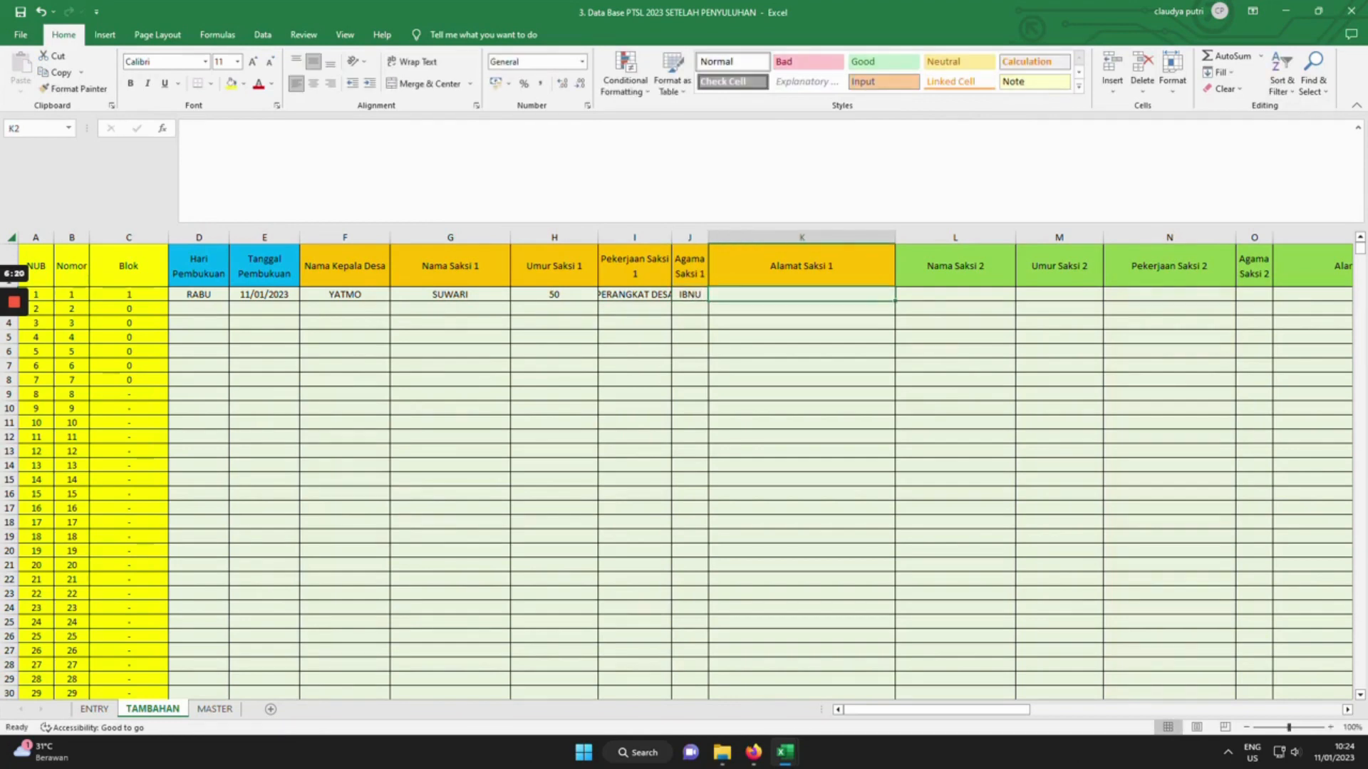
pyautogui.press('Left')
pyautogui.press('BackSpace')
pyautogui.write('ISLAM')
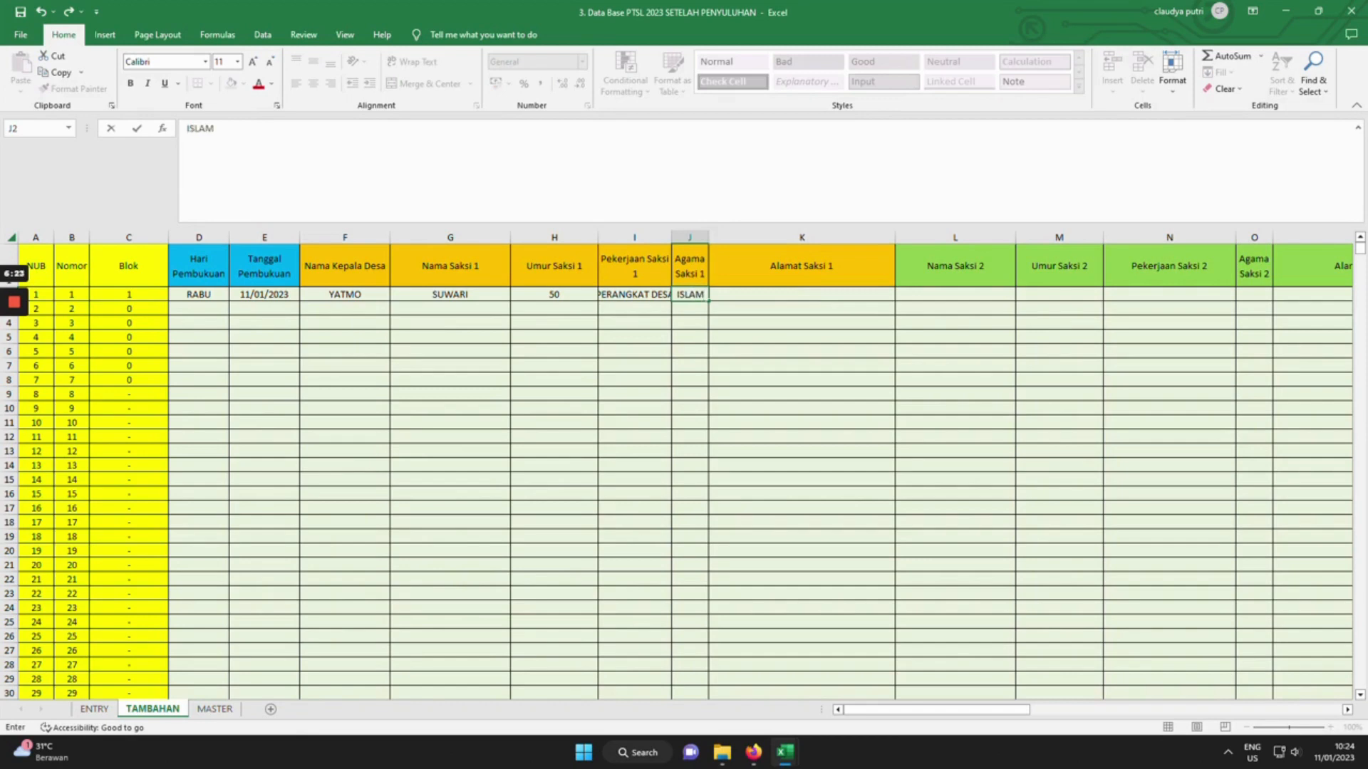
pyautogui.press('Tab')
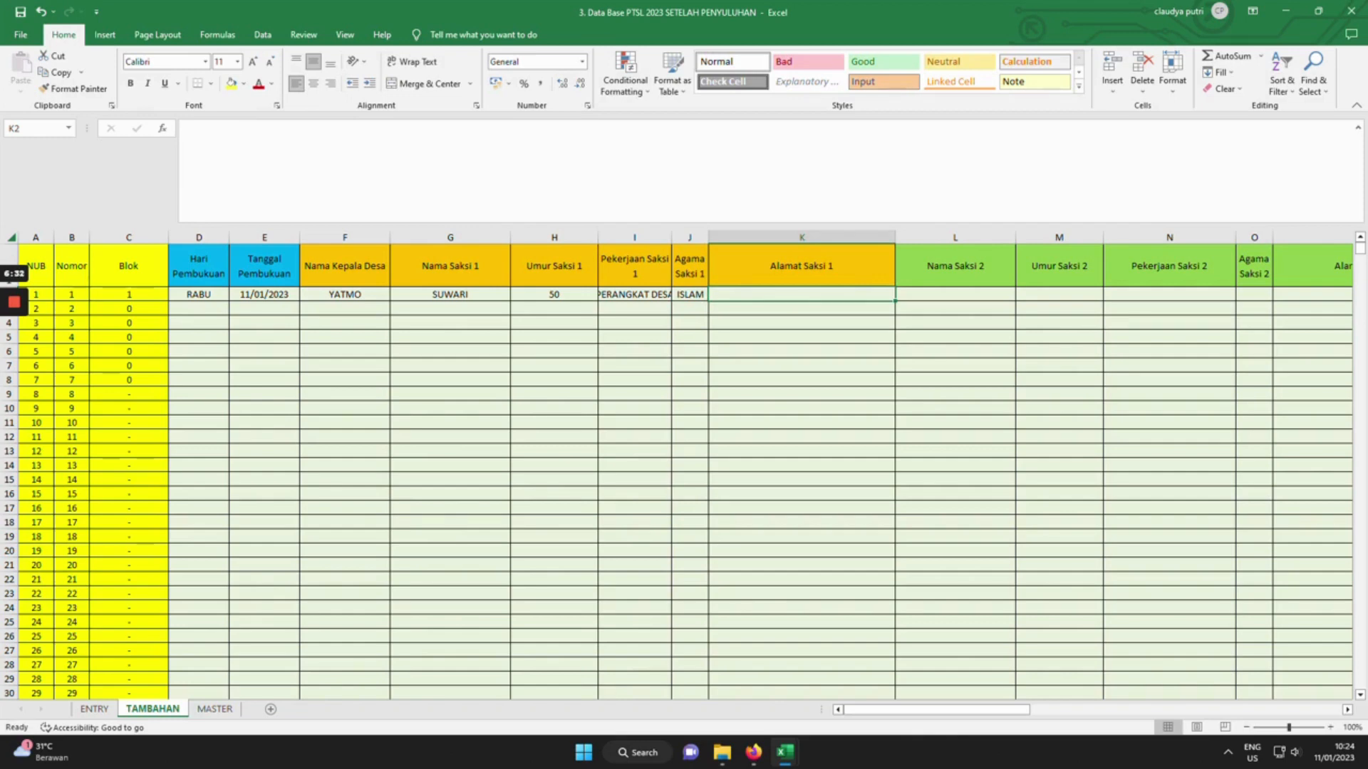
pyautogui.write('SUG')
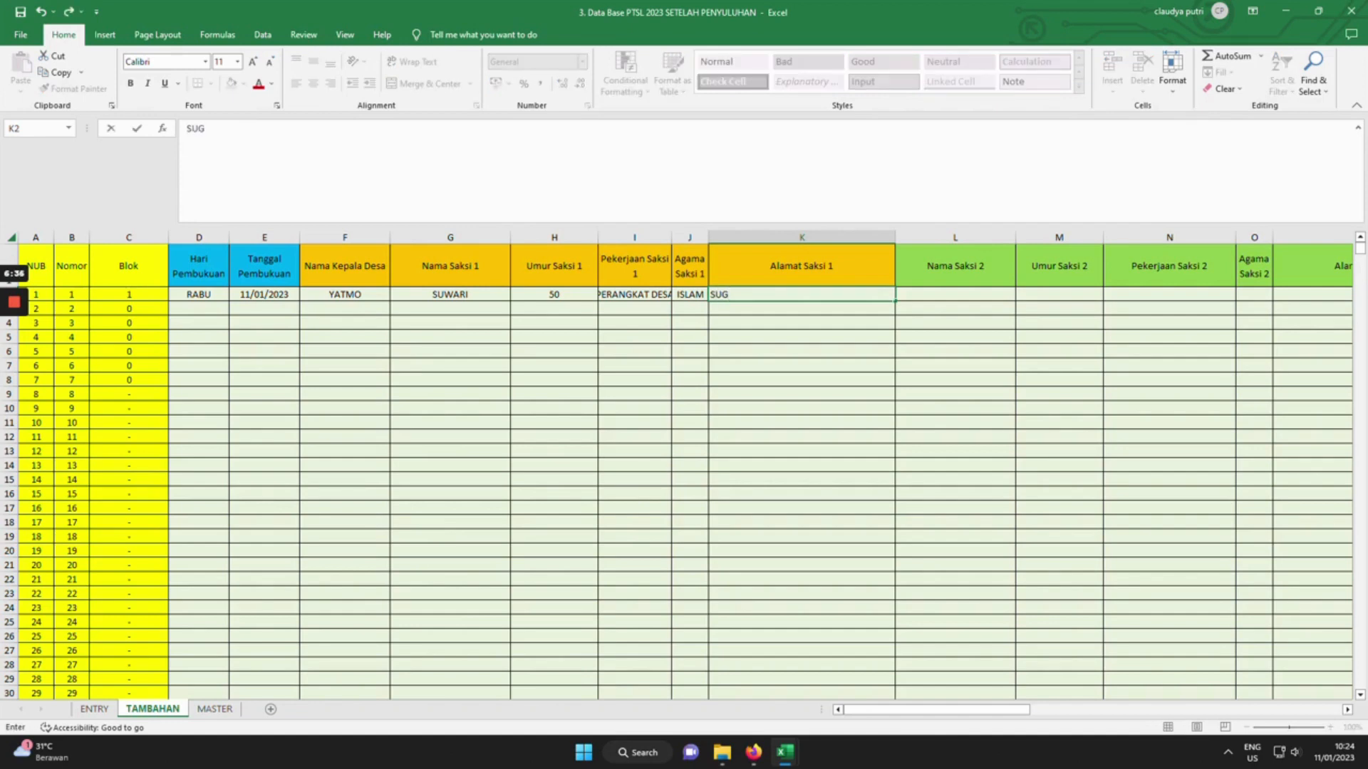
pyautogui.press('BackSpace')
pyautogui.press('BackSpace')
pyautogui.press('BackSpace')
pyautogui.write('SOMBRON')
pyautogui.press('Tab')
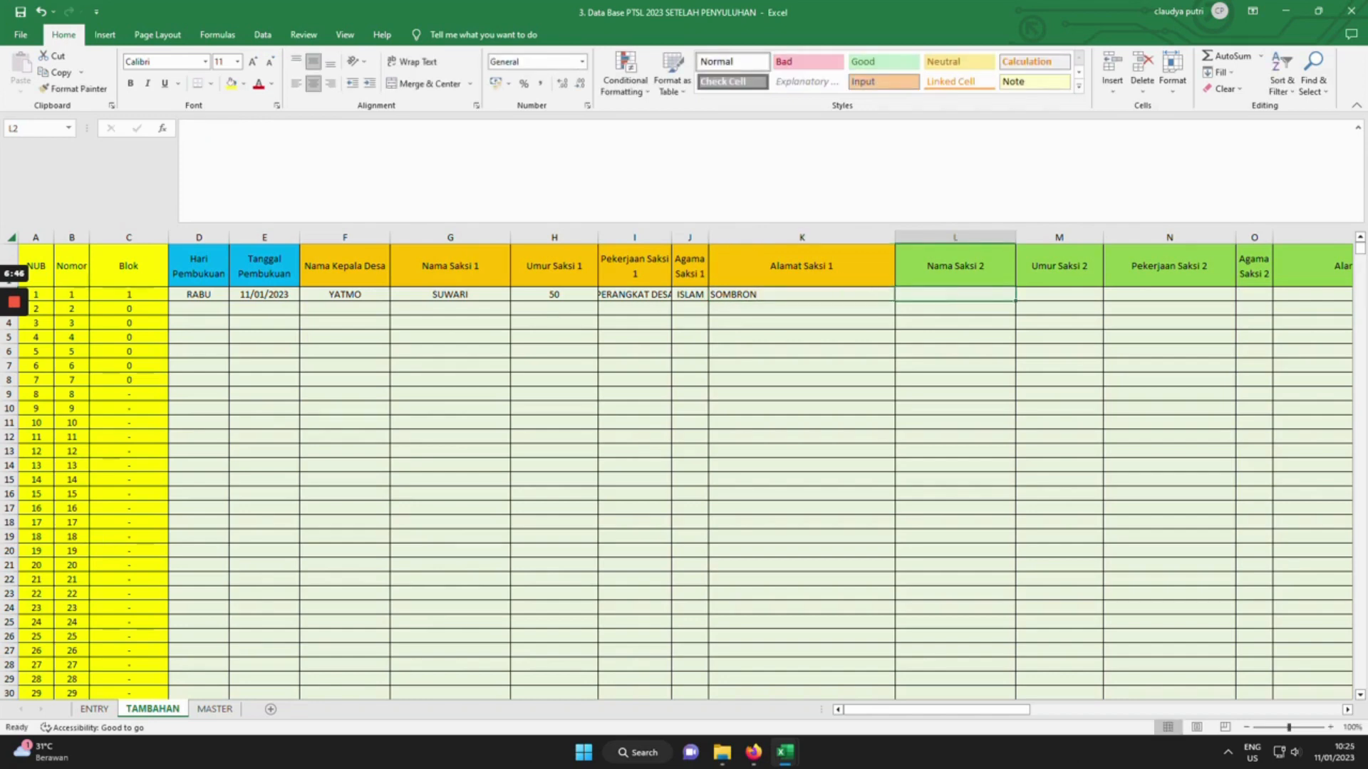
# Fill L2–P2 with the second witness's name, age 50, PERANGKAT DESA, ISLAM and address.
pyautogui.write('YATMO')
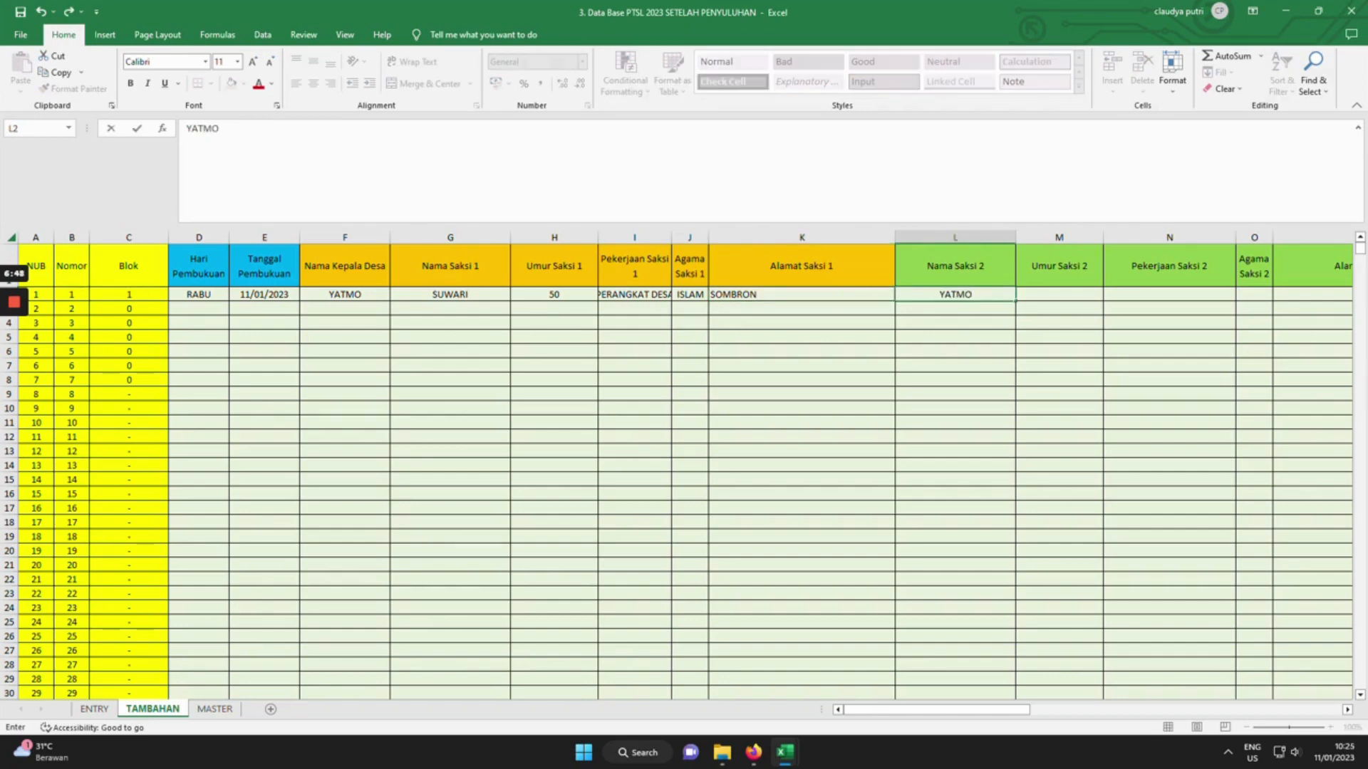
pyautogui.press('Tab')
pyautogui.write('50')
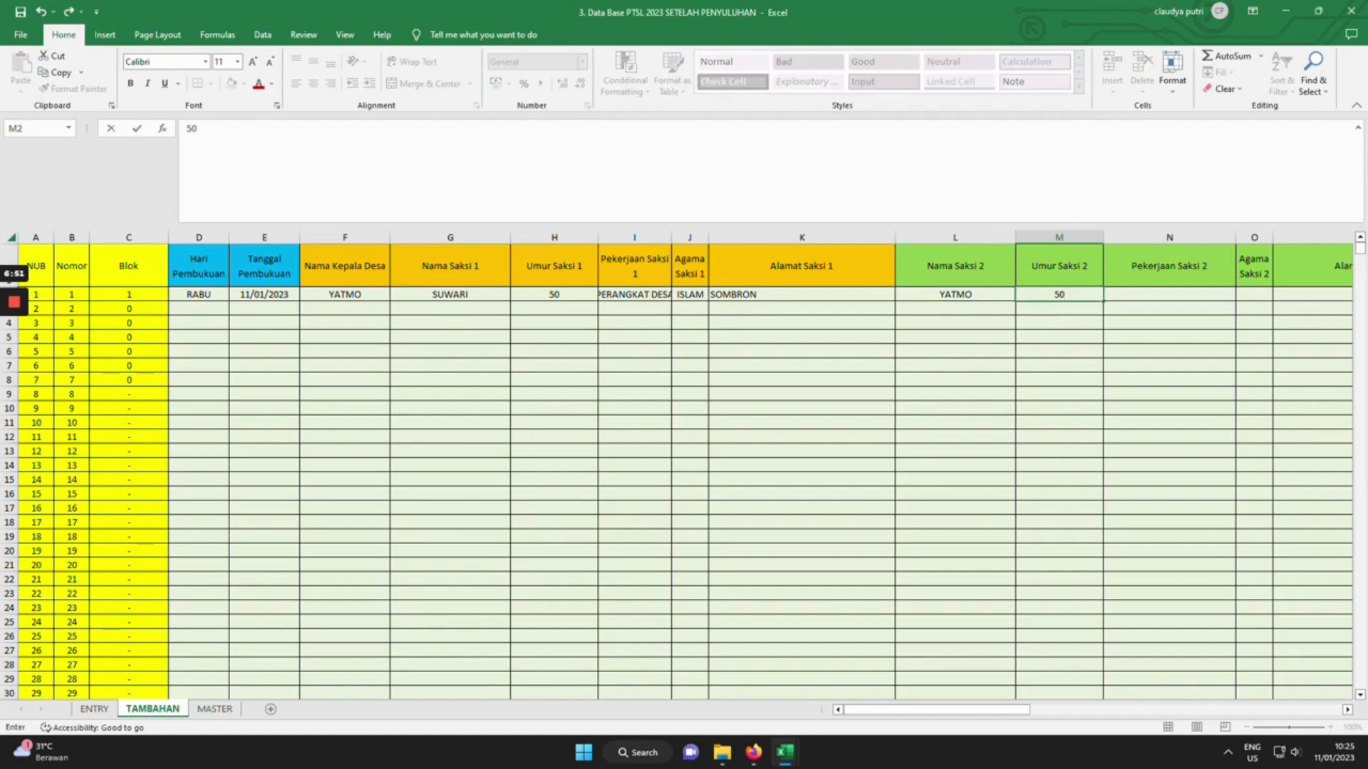
pyautogui.press('Tab')
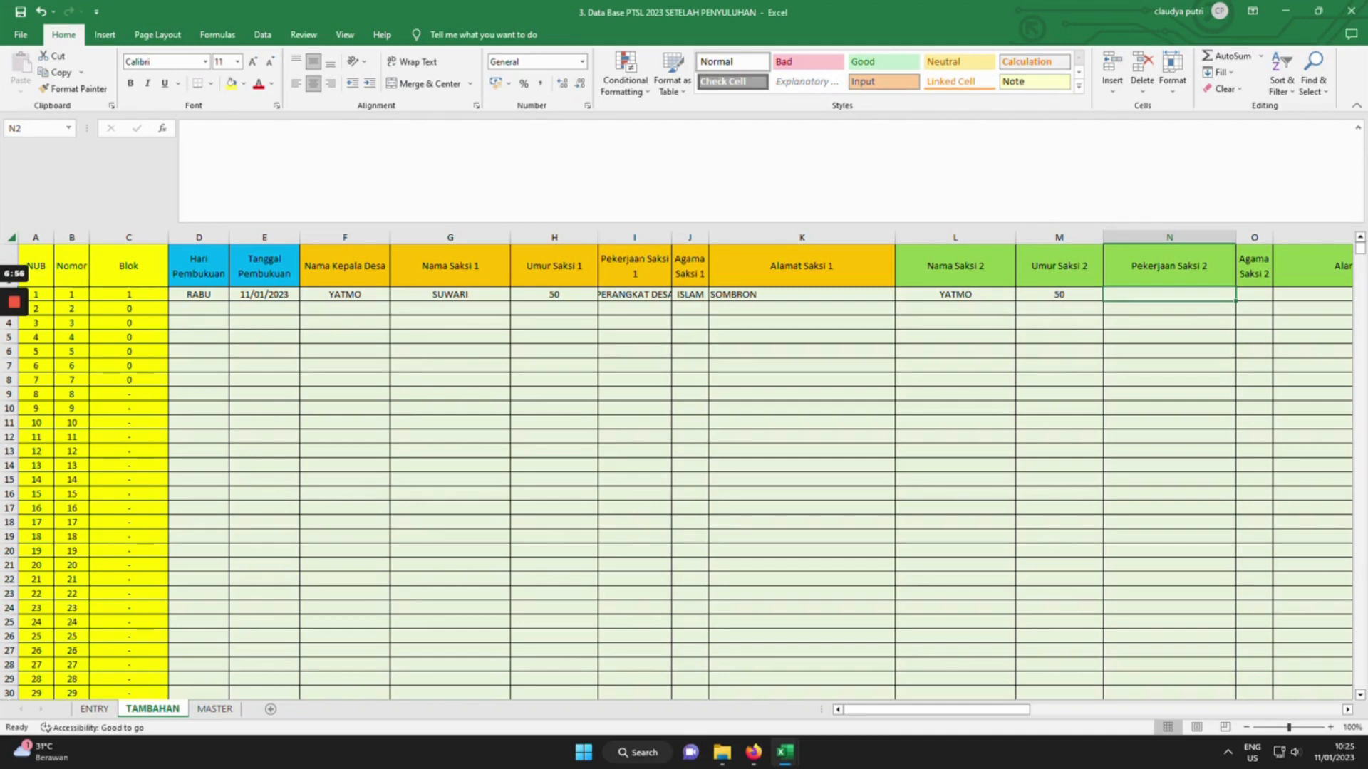
pyautogui.write('PERANGKAT DESA')
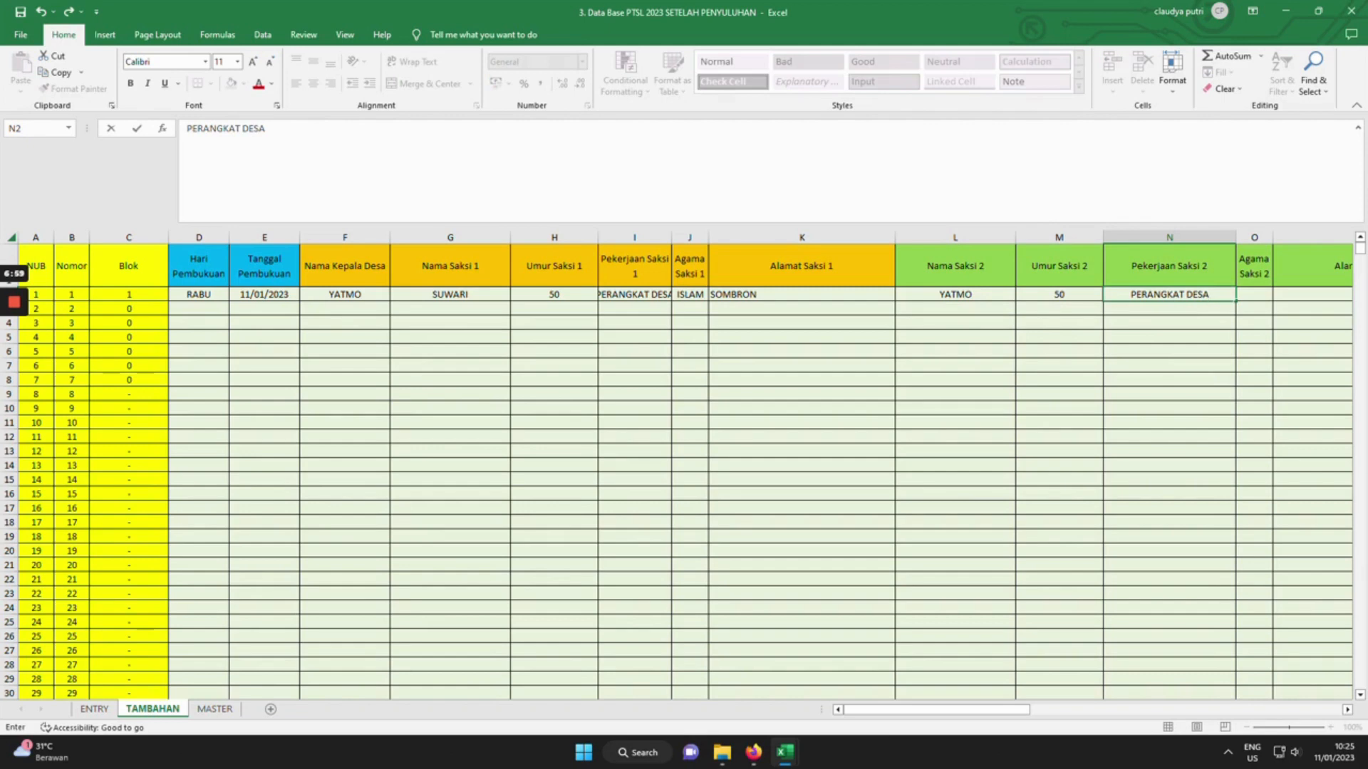
pyautogui.press('Tab')
pyautogui.write('ISLA')
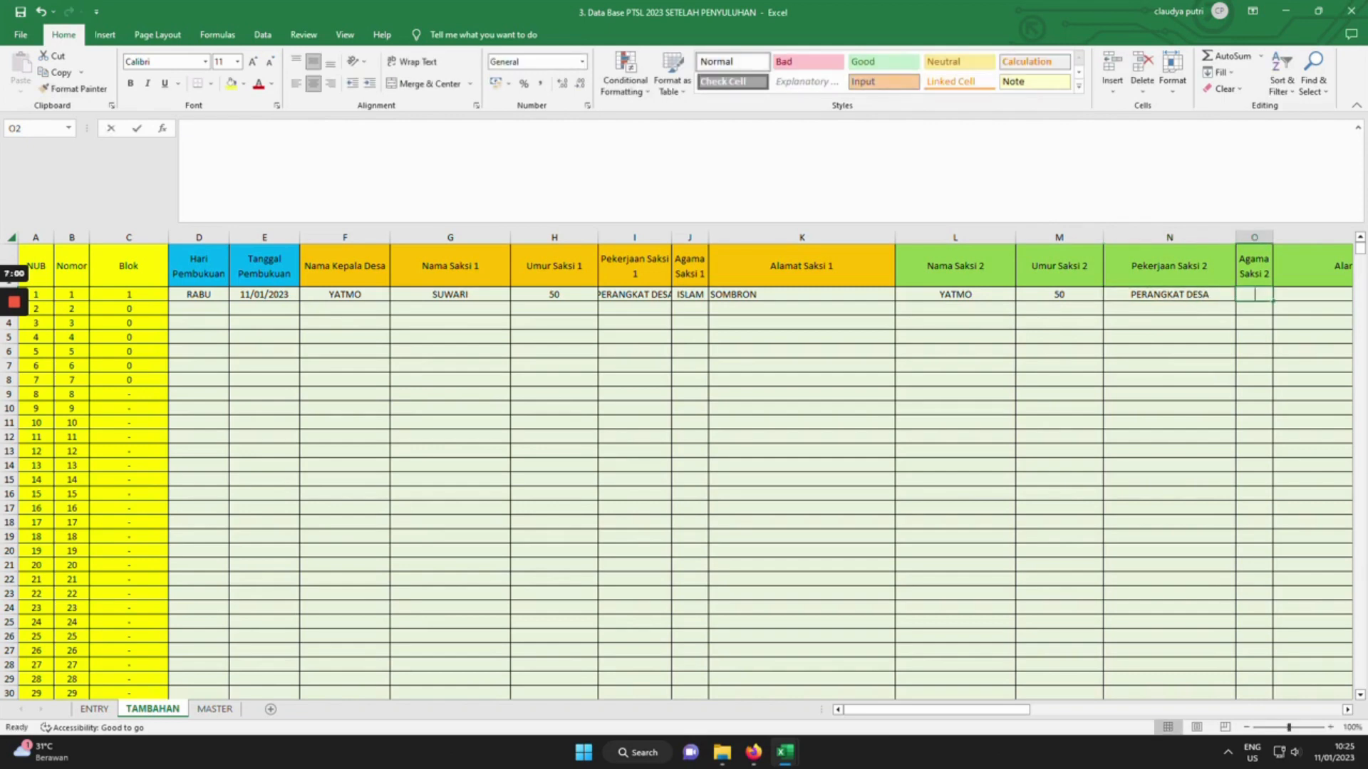
pyautogui.write('M')
pyautogui.press('Tab')
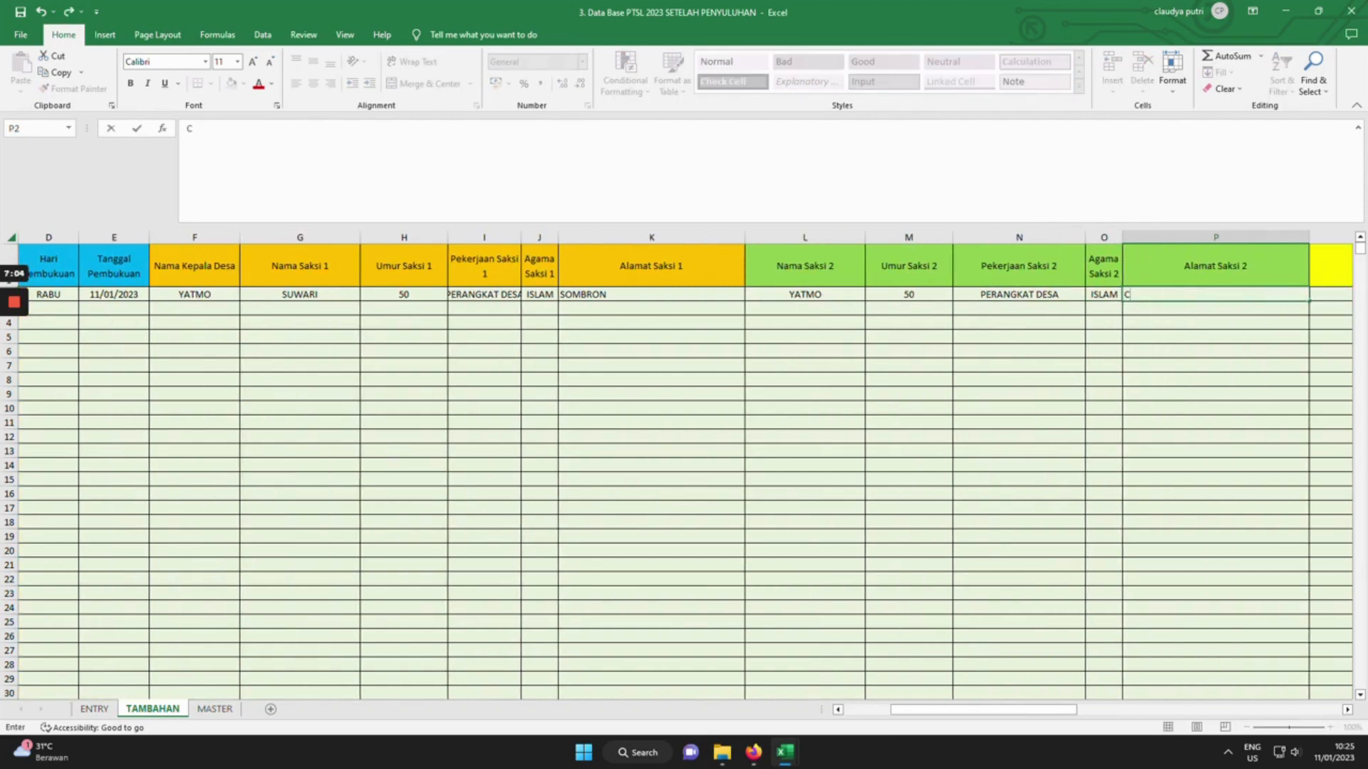
pyautogui.write('SOMBRON')
pyautogui.press('Tab')
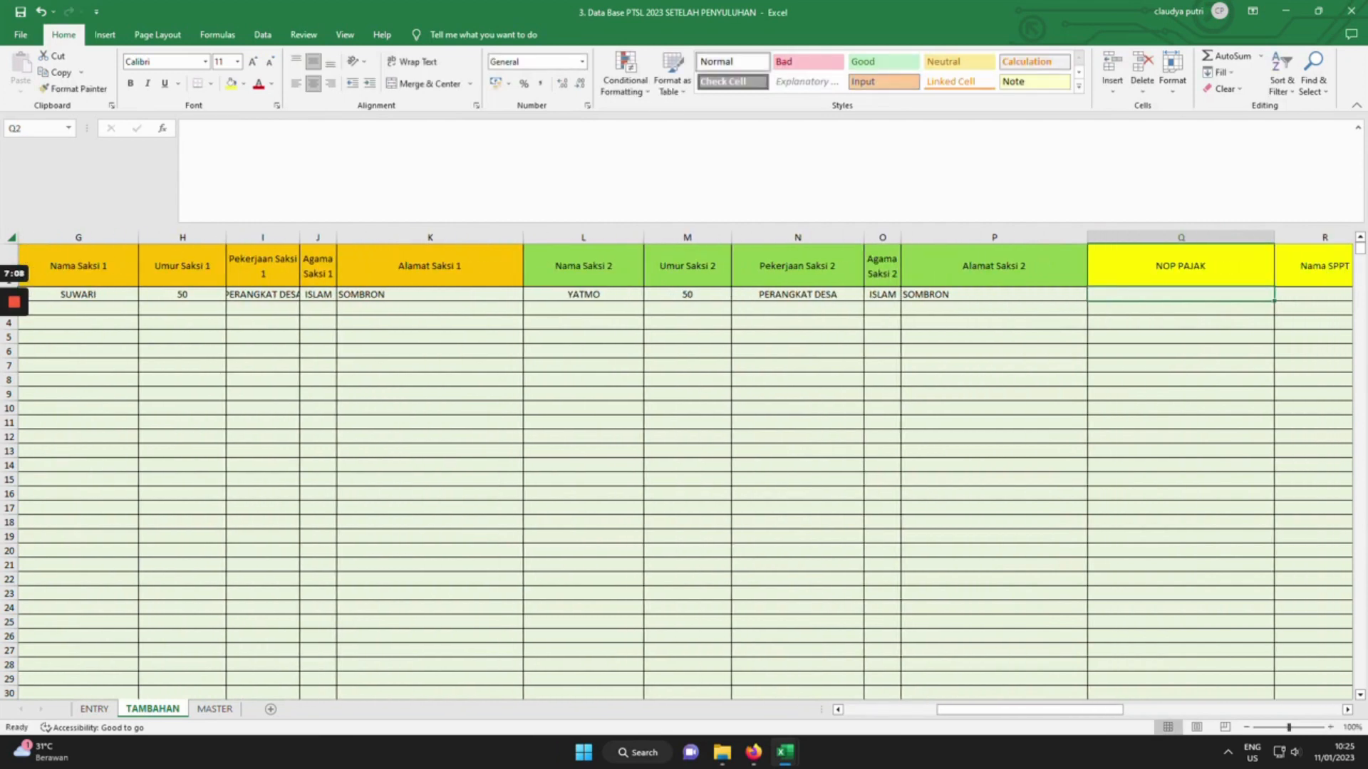
# Enter the NOP PAJAK tax number, the SPPT holder's name and Tahun SPPT 2022.
pyautogui.click(16, 363)
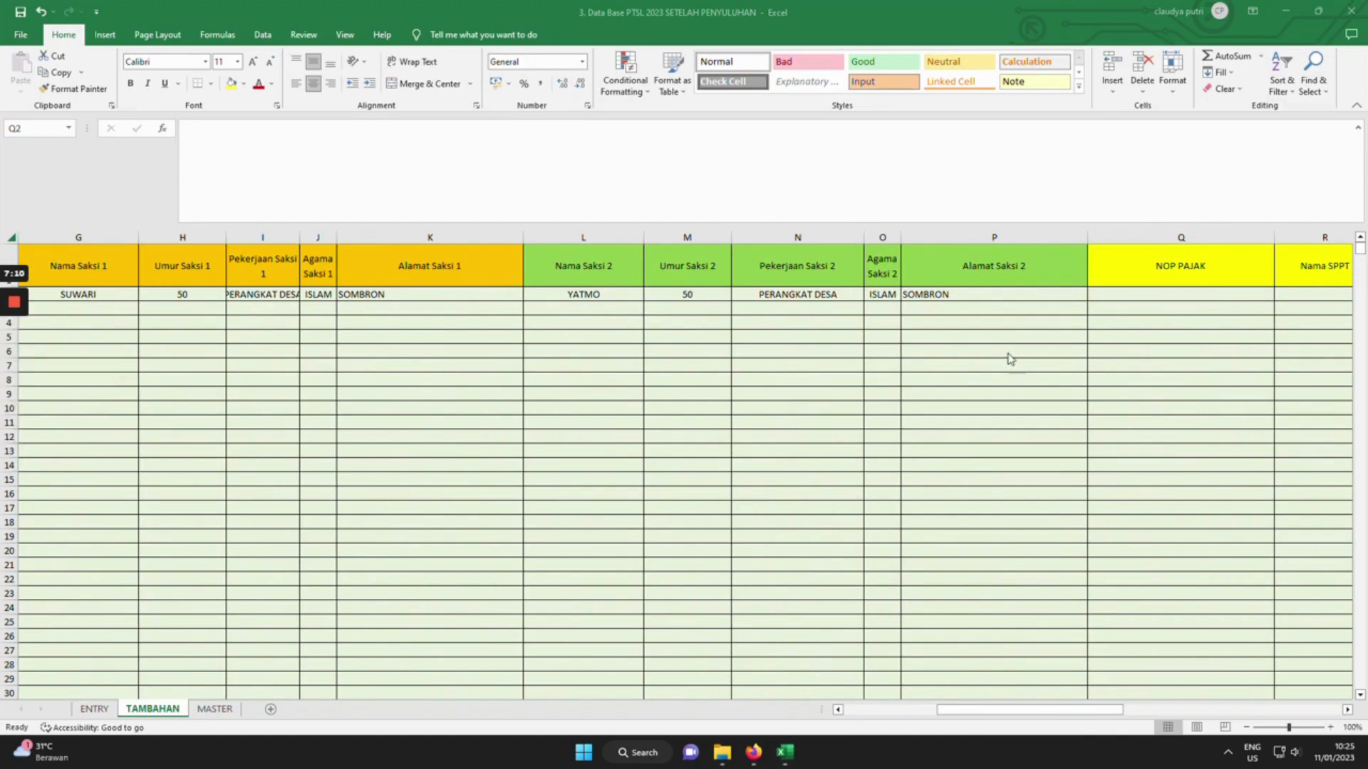
pyautogui.click(1186, 298)
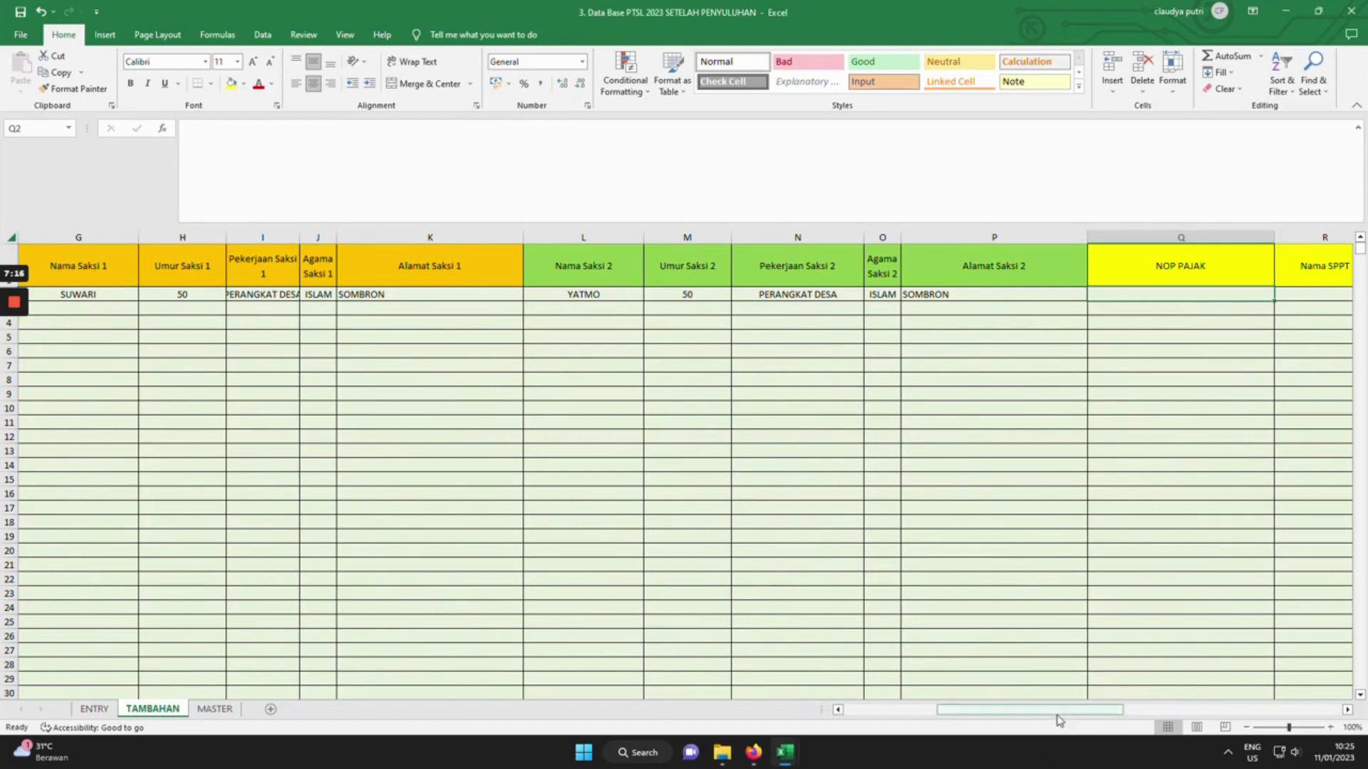
pyautogui.moveTo(1062, 713); pyautogui.dragTo(1100, 716)
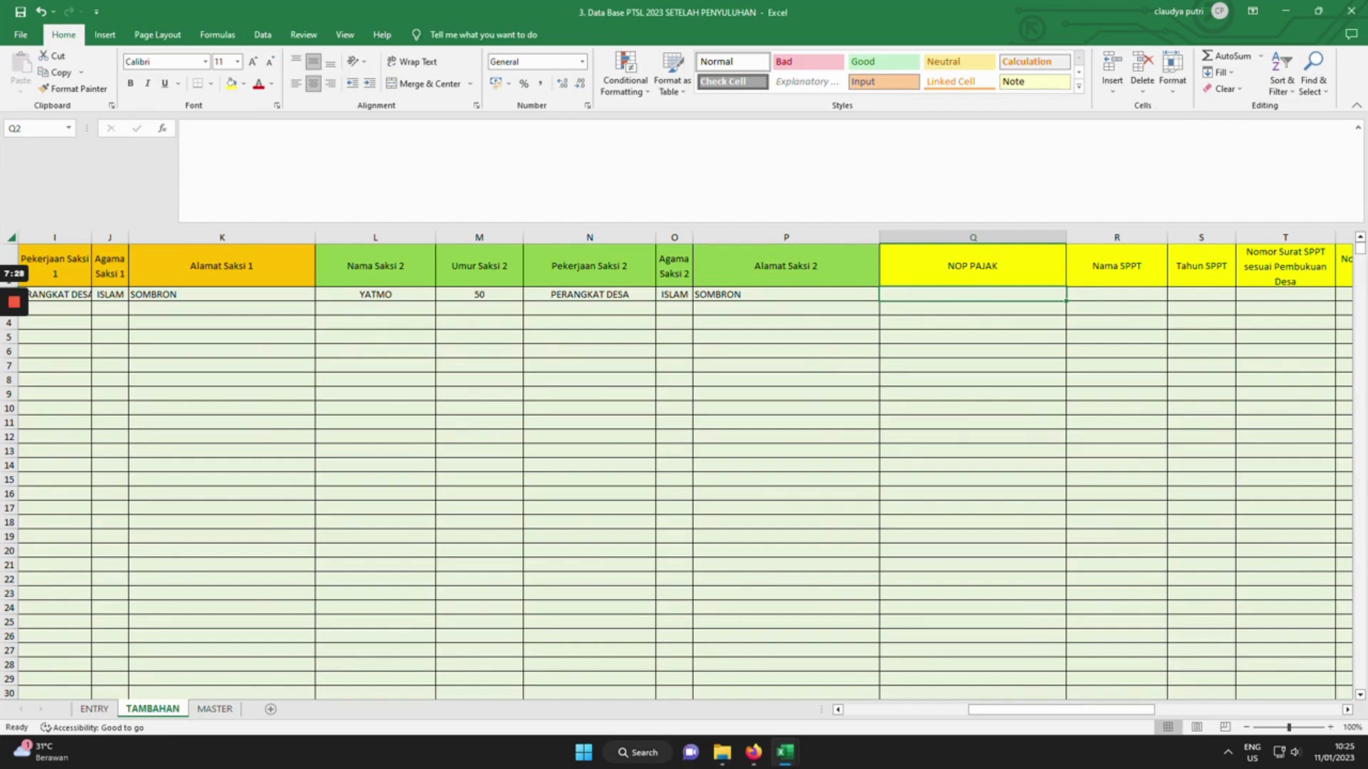
pyautogui.press('Right')
pyautogui.moveTo(1099, 710); pyautogui.dragTo(1145, 712)
pyautogui.press('Right')
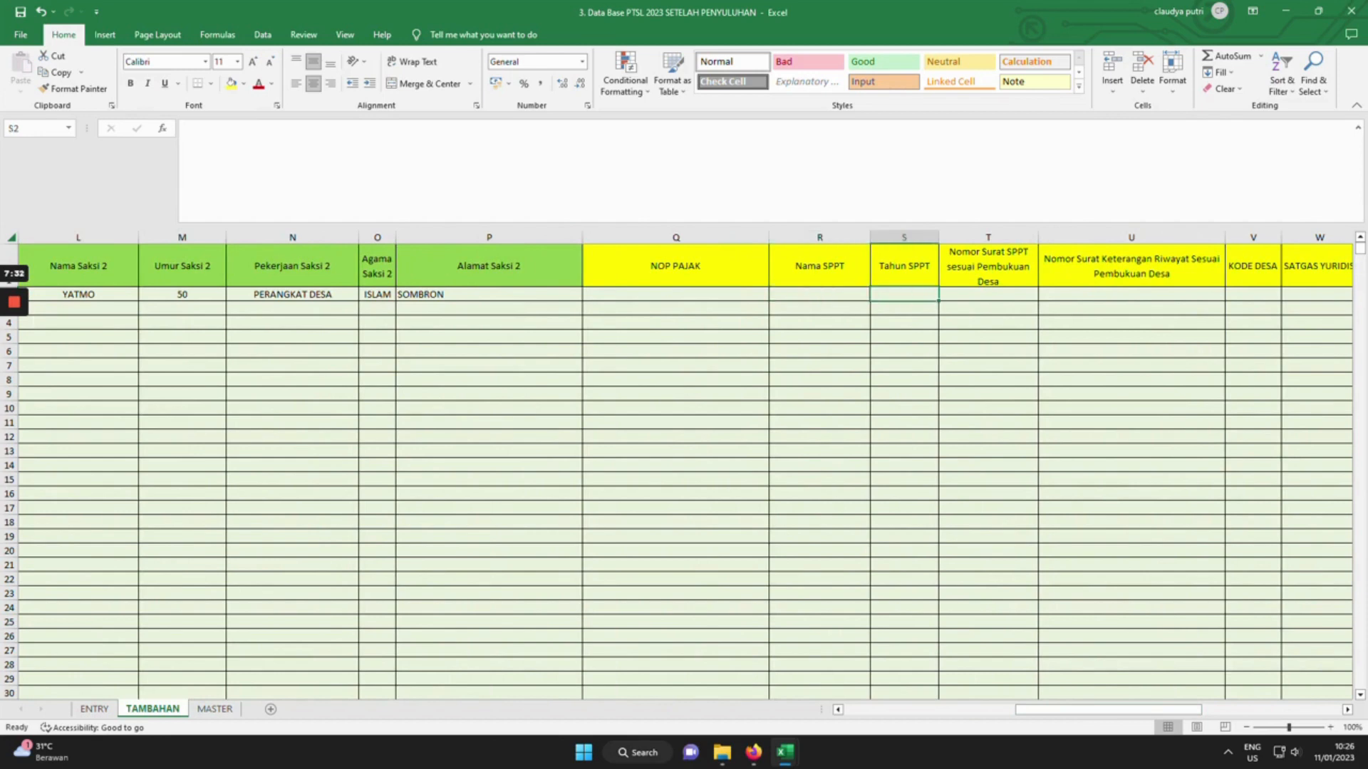
pyautogui.click(675, 294)
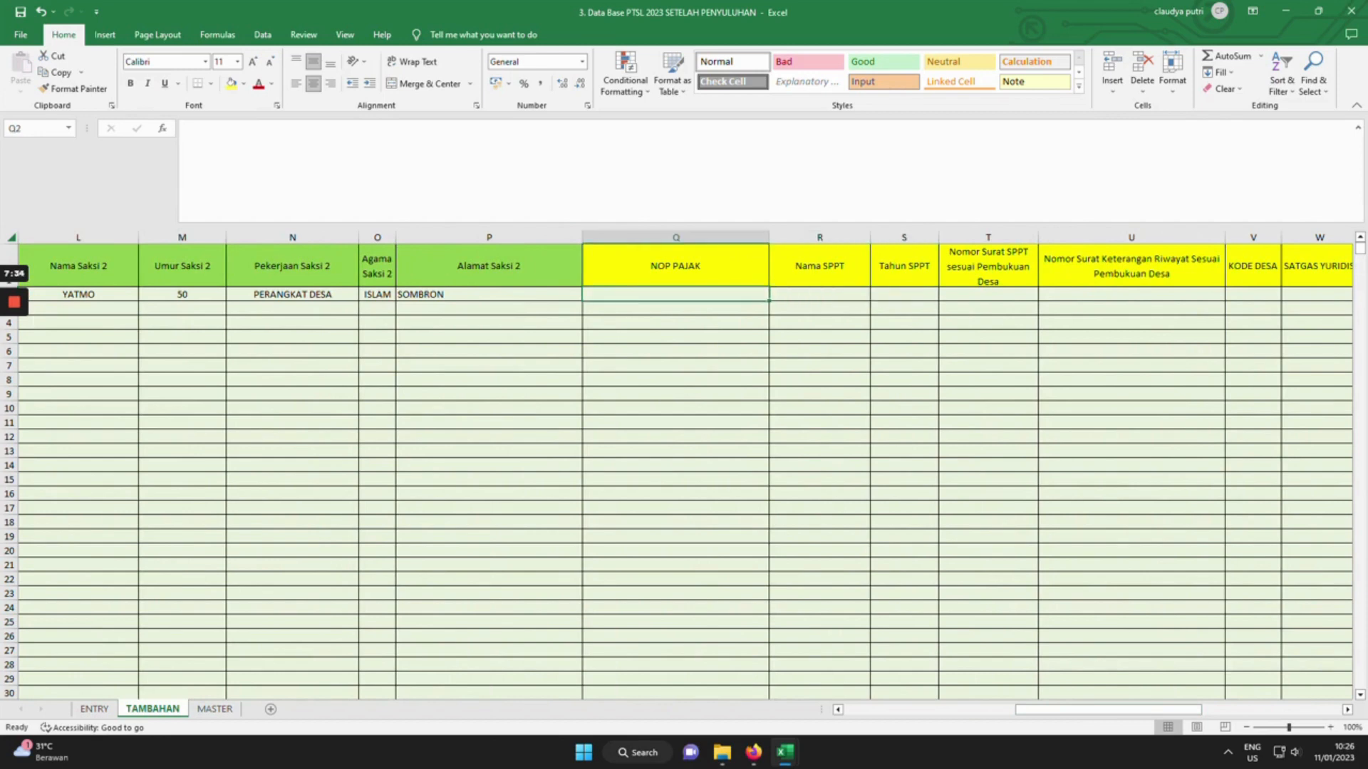
pyautogui.write('35.XXXX')
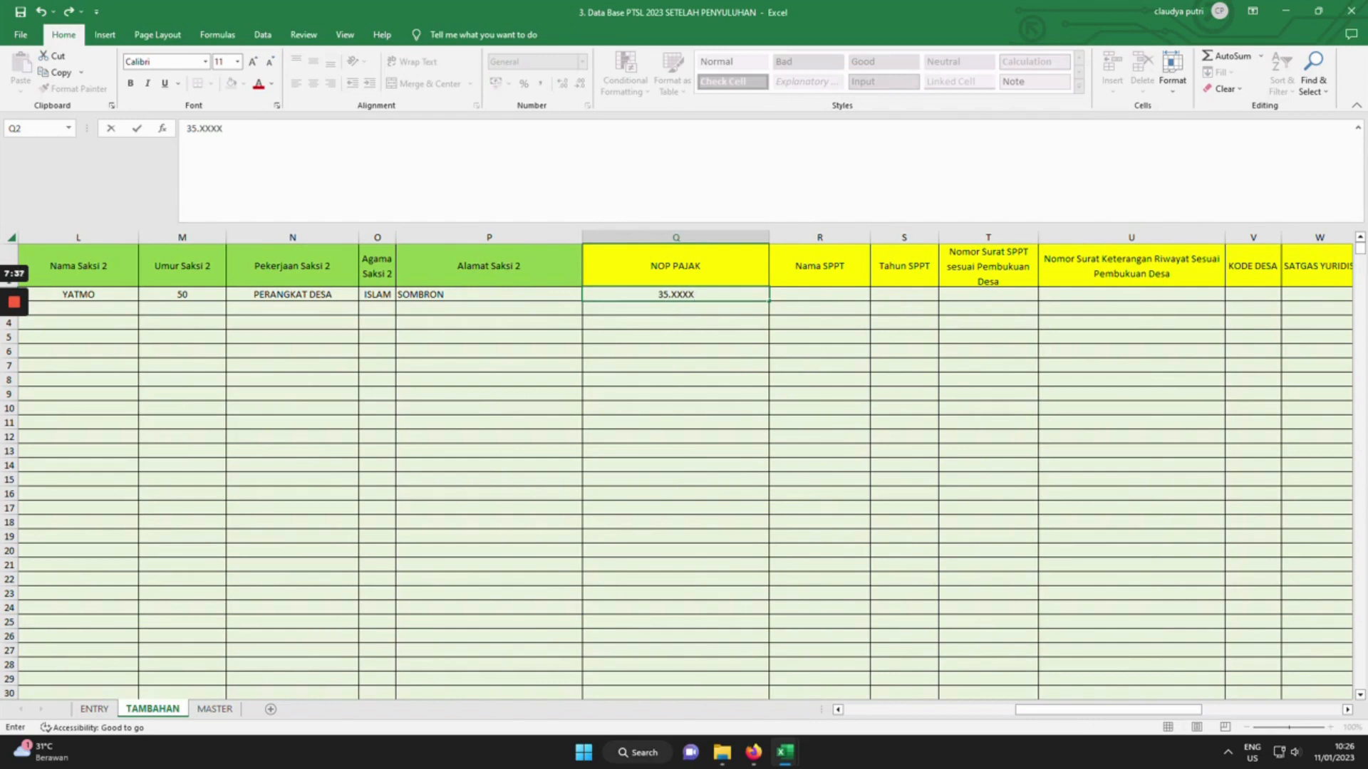
pyautogui.press('Right')
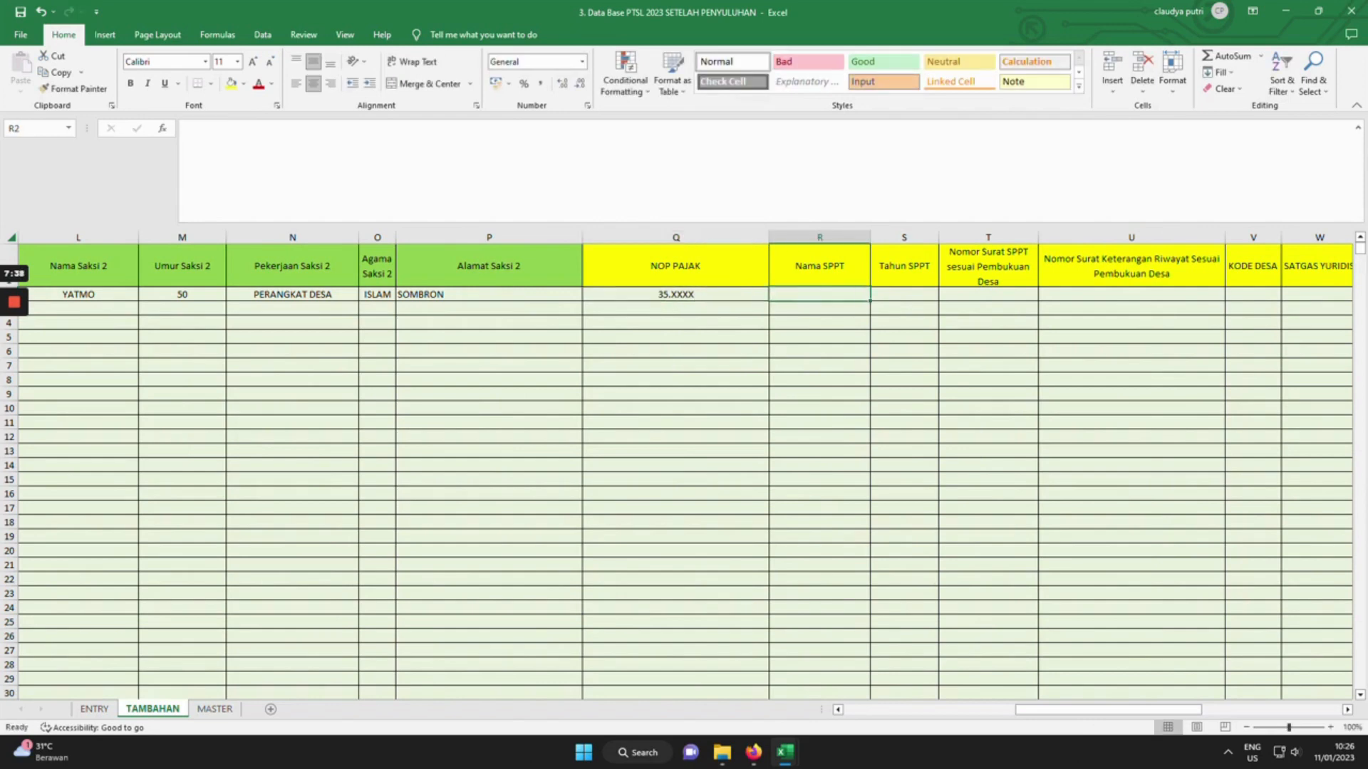
pyautogui.write('KARMO')
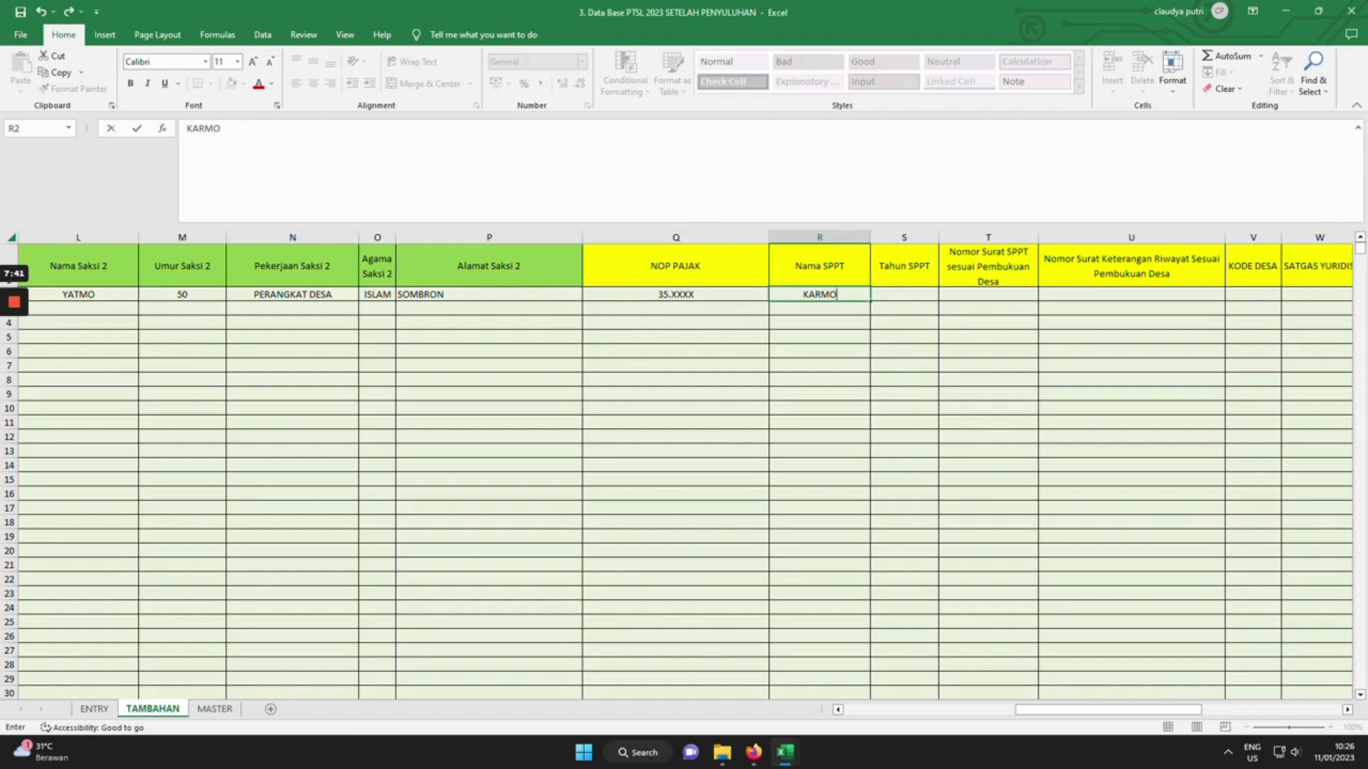
pyautogui.press('Tab')
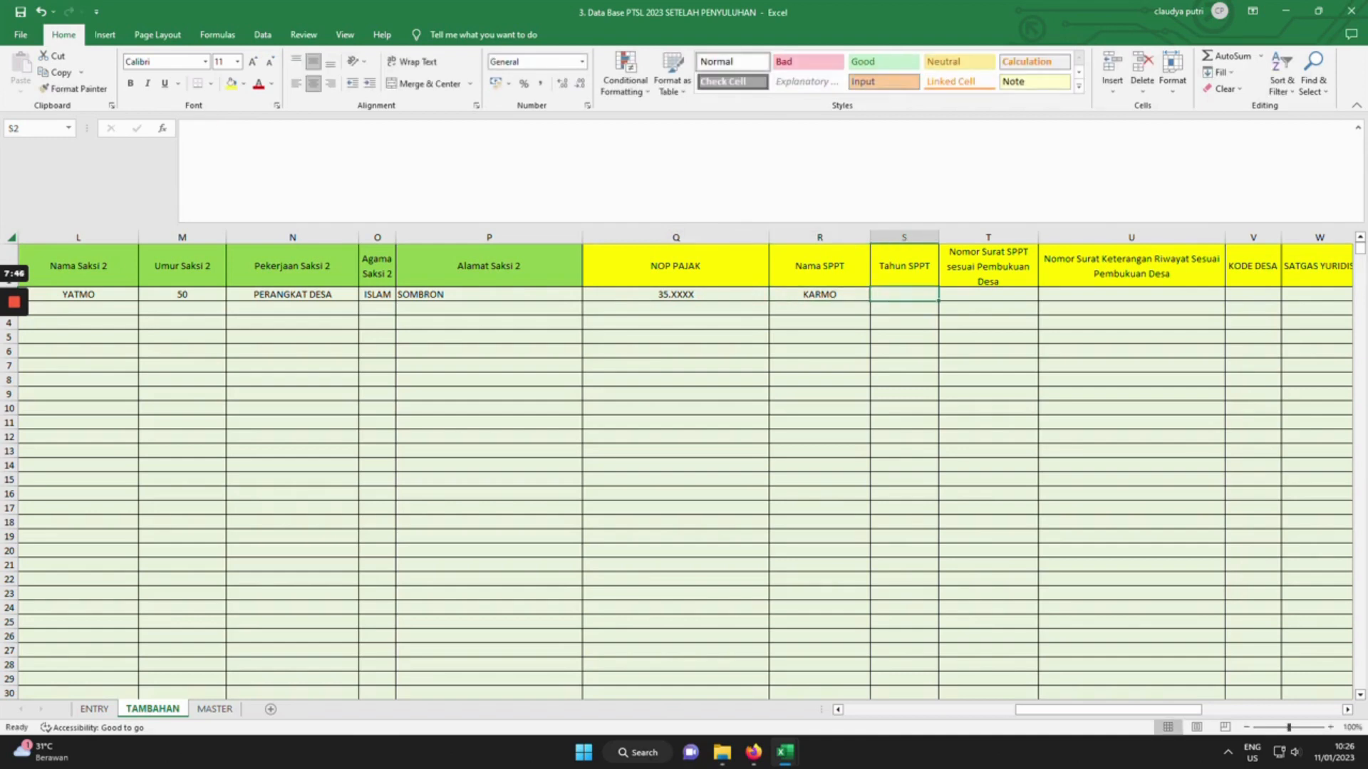
pyautogui.write('2022')
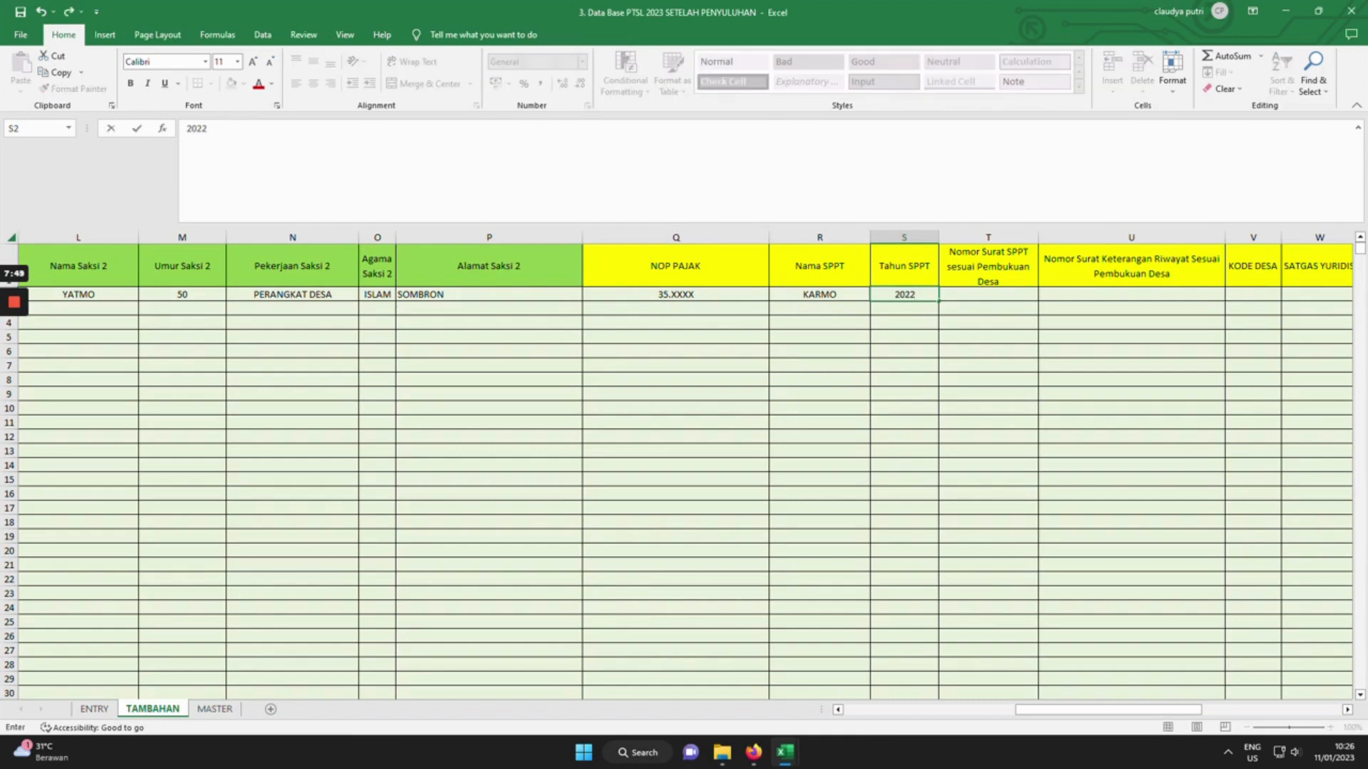
pyautogui.press('Tab')
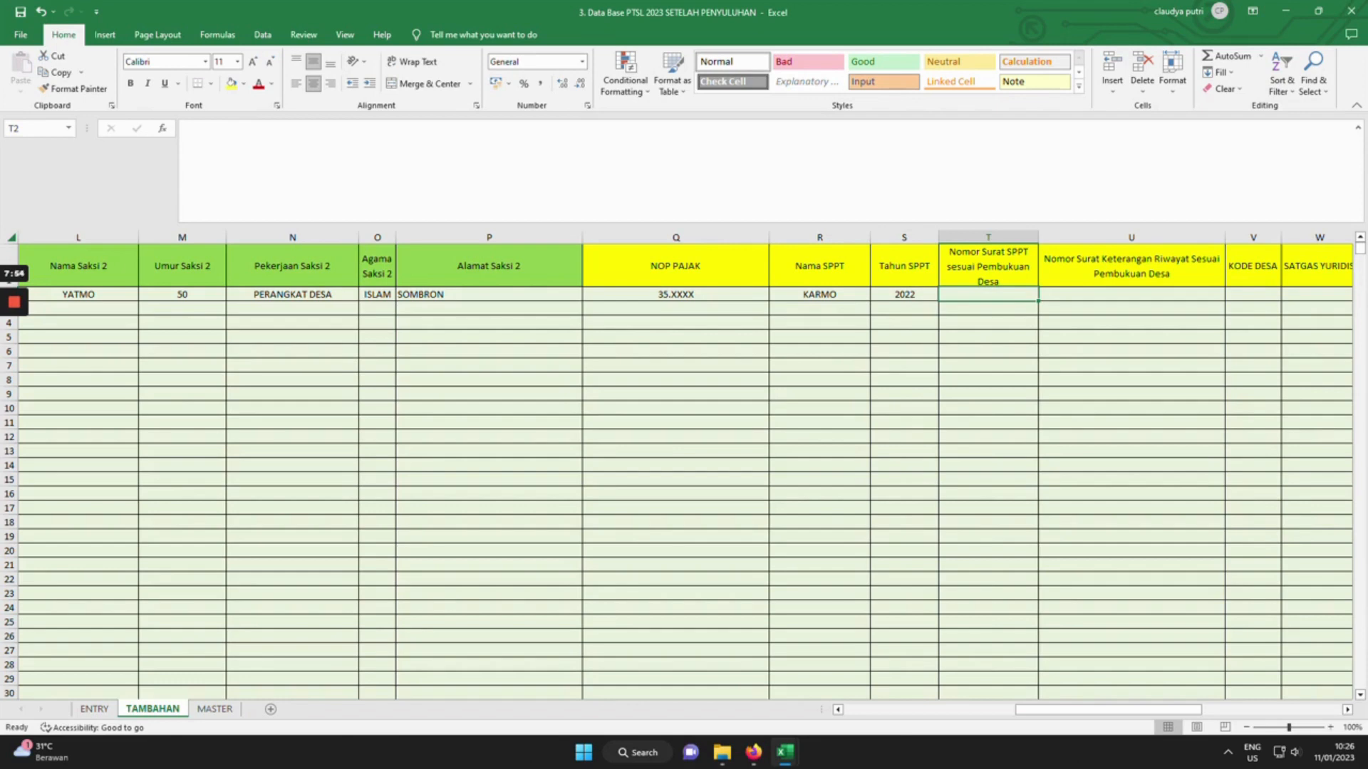
# Enter the two Satgas Yuridis officers' names, skipping the SPPT number and KODE DESA cells.
pyautogui.press('Tab')
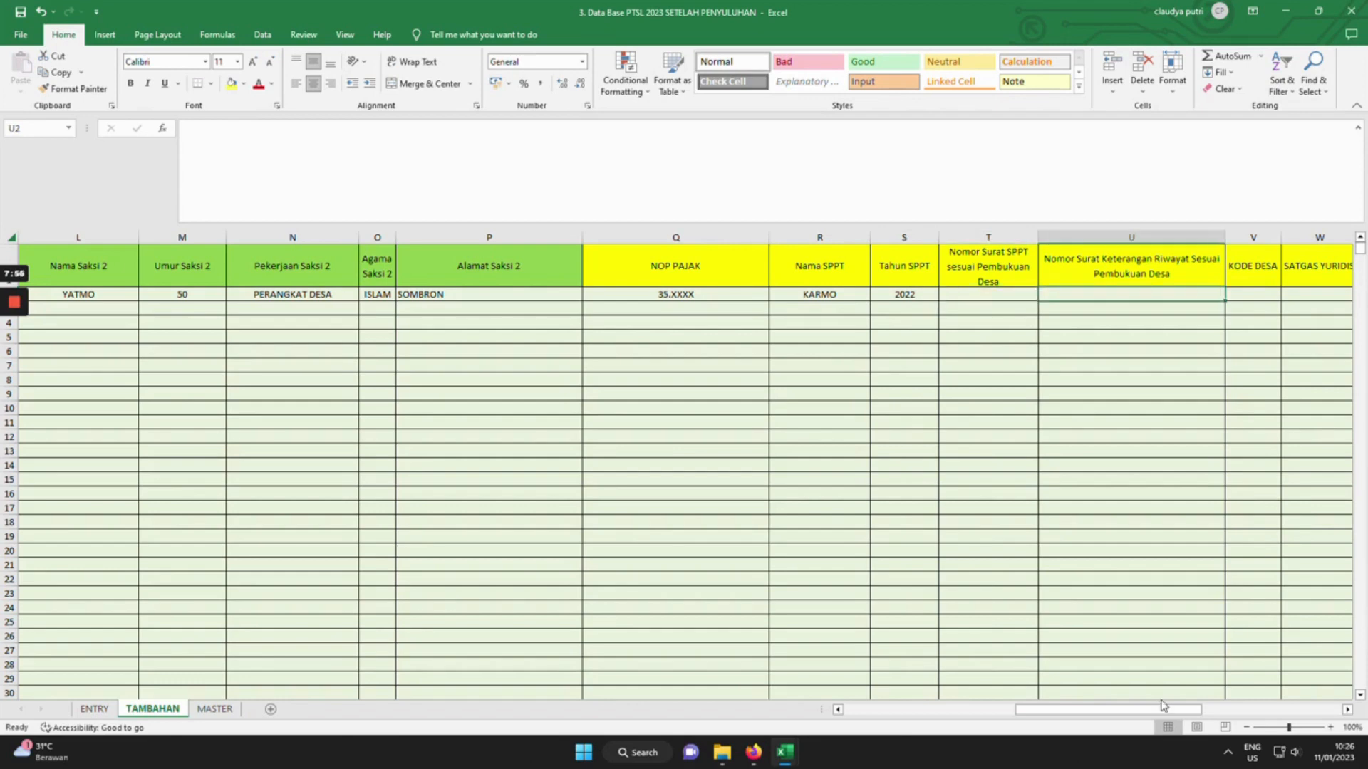
pyautogui.moveTo(1158, 708); pyautogui.dragTo(1252, 709)
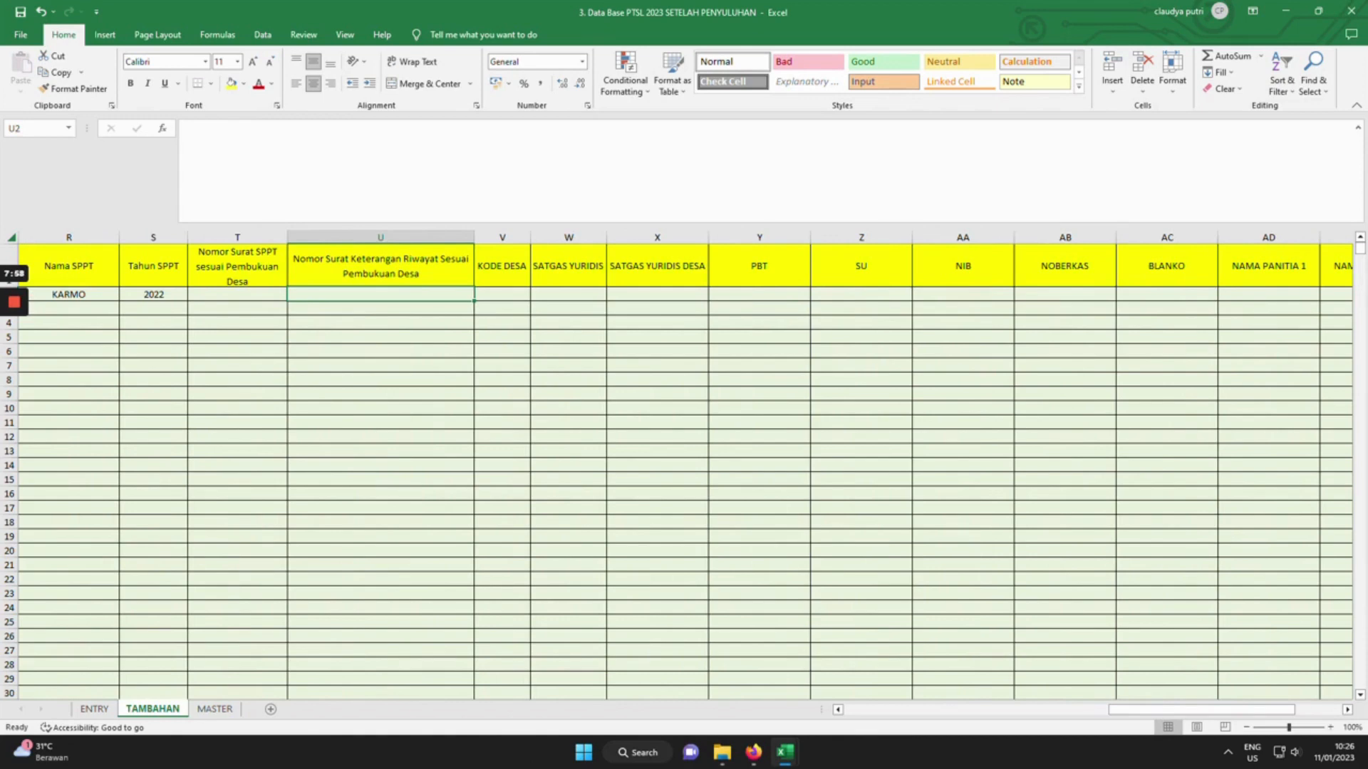
pyautogui.press('Tab')
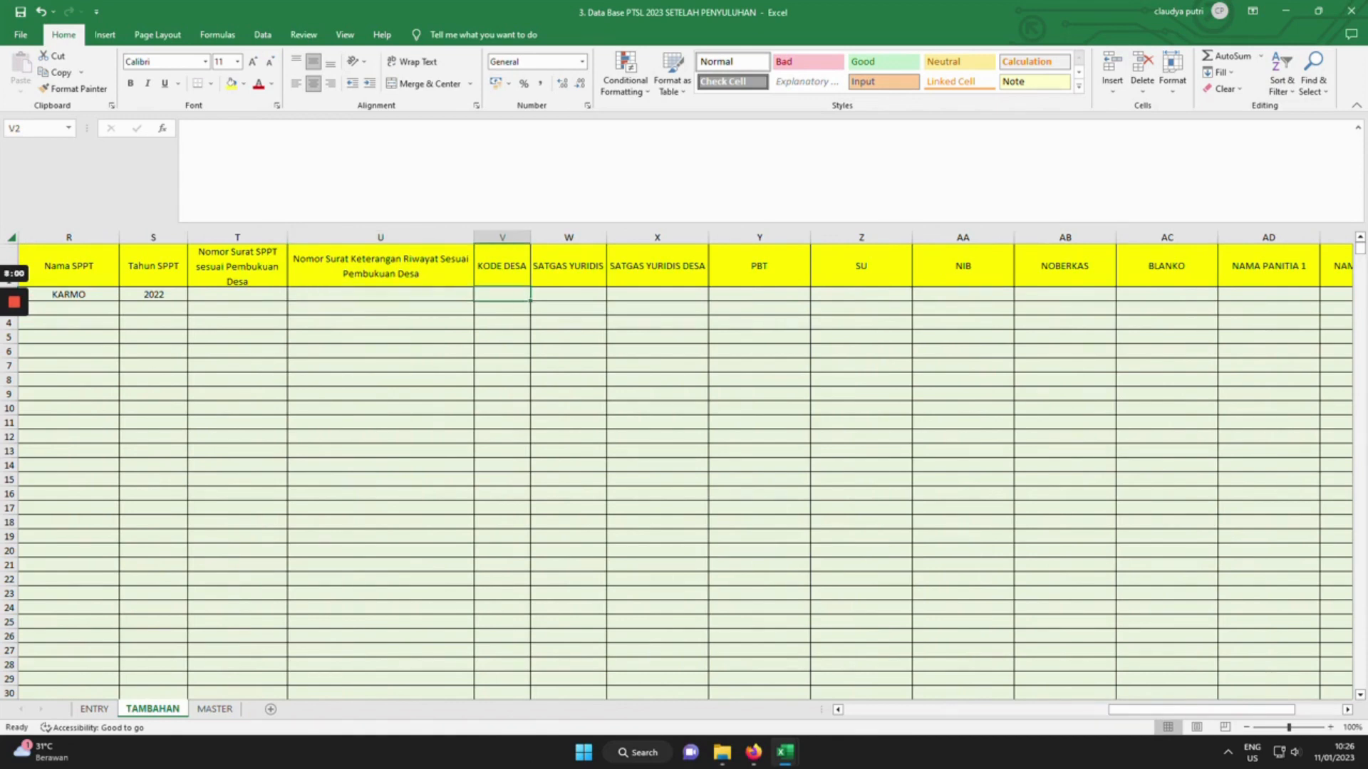
pyautogui.press('Tab')
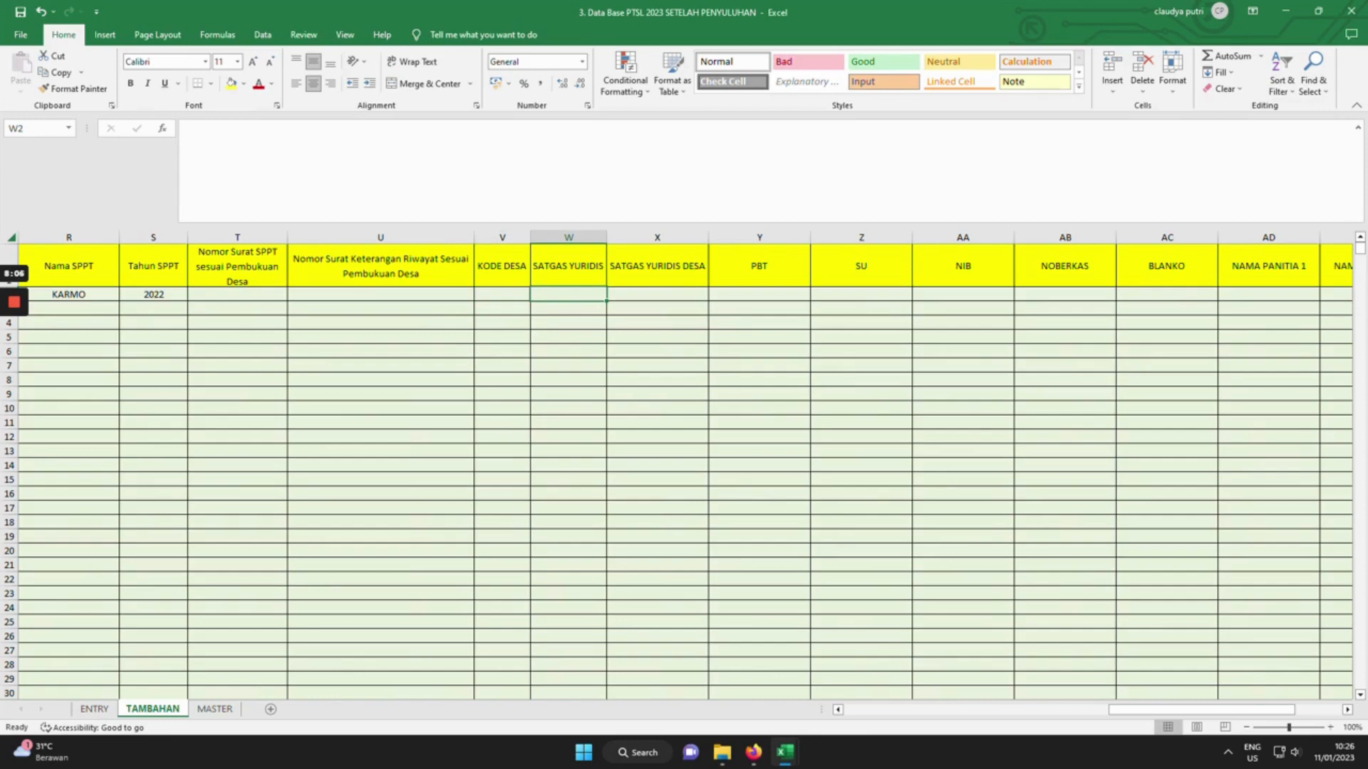
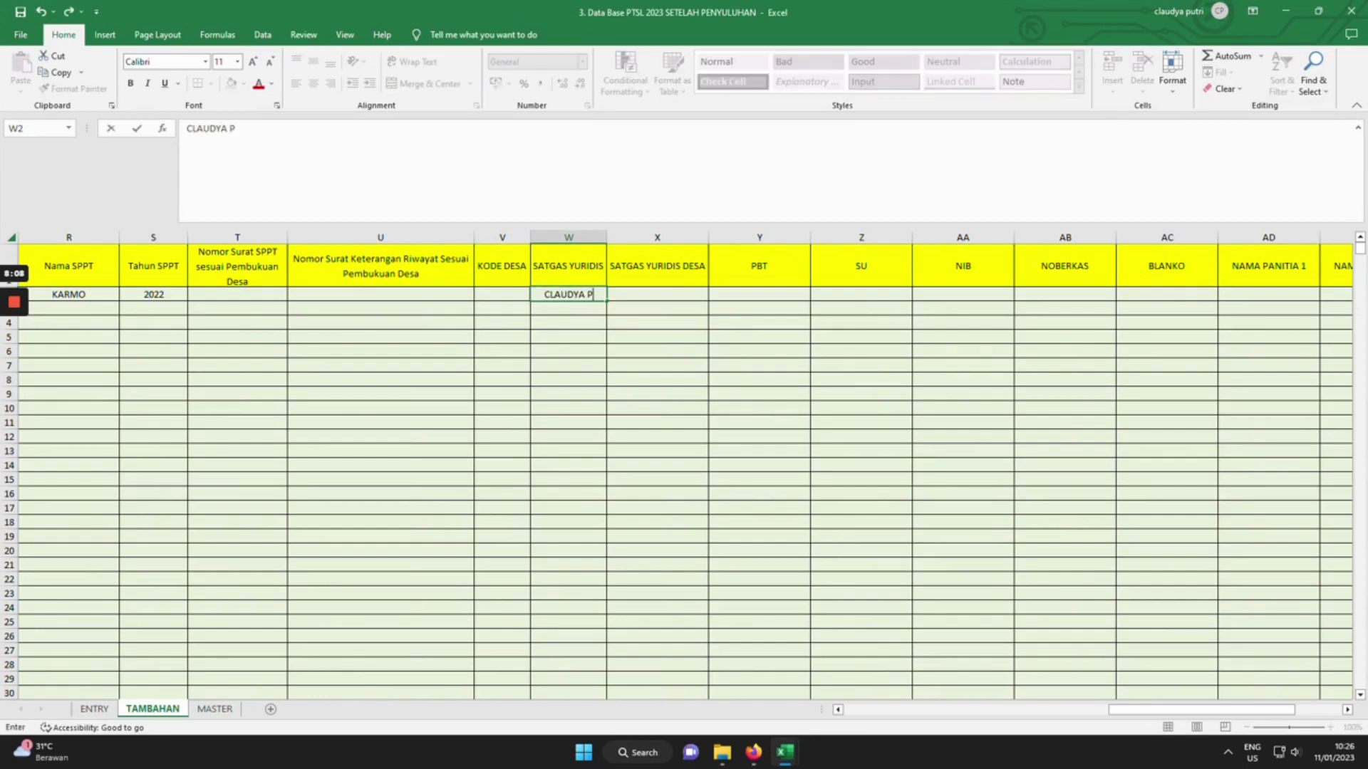
pyautogui.press('Tab')
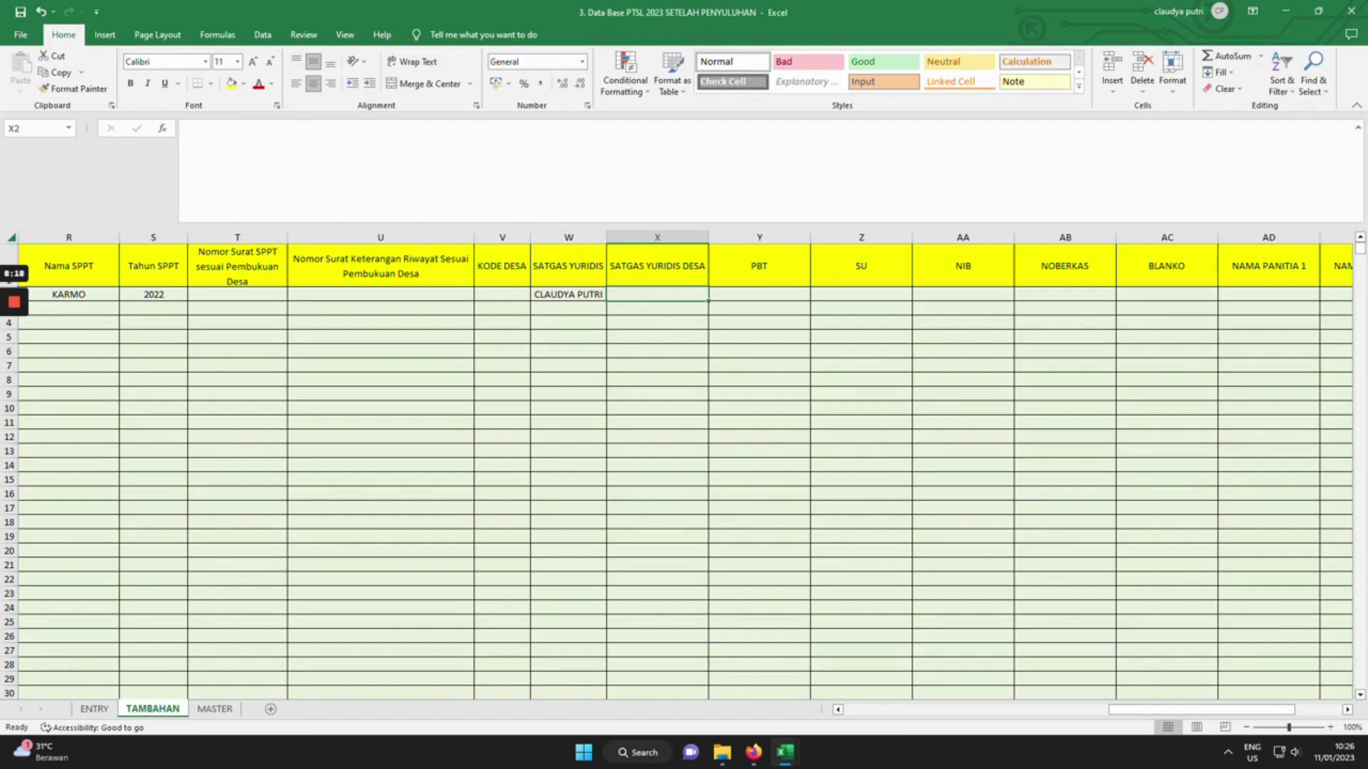
pyautogui.write('ARI')
pyautogui.press('Tab')
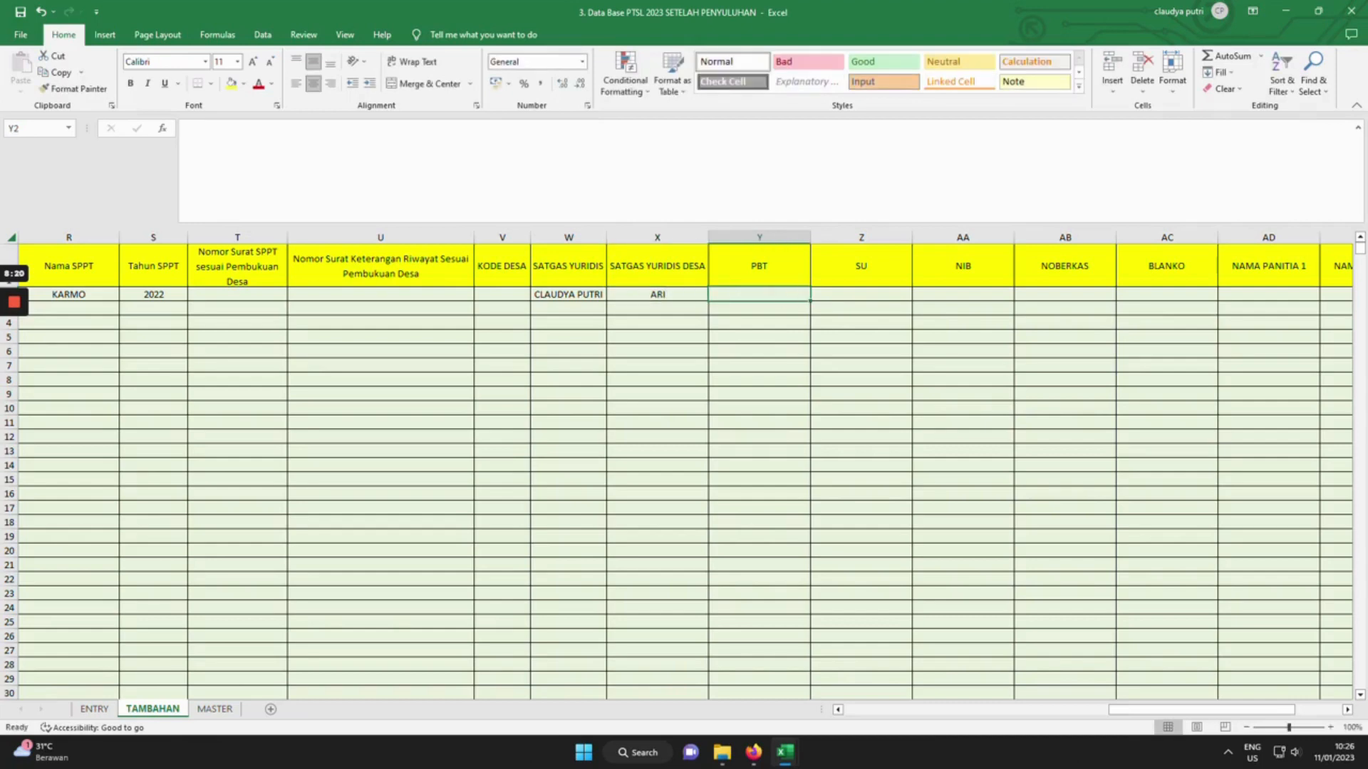
# Review the headers PBT, SU, NIB, NOBERKAS, BLANKO, NAMA PANITIA 1–2 and NO HP.
pyautogui.click(760, 266)
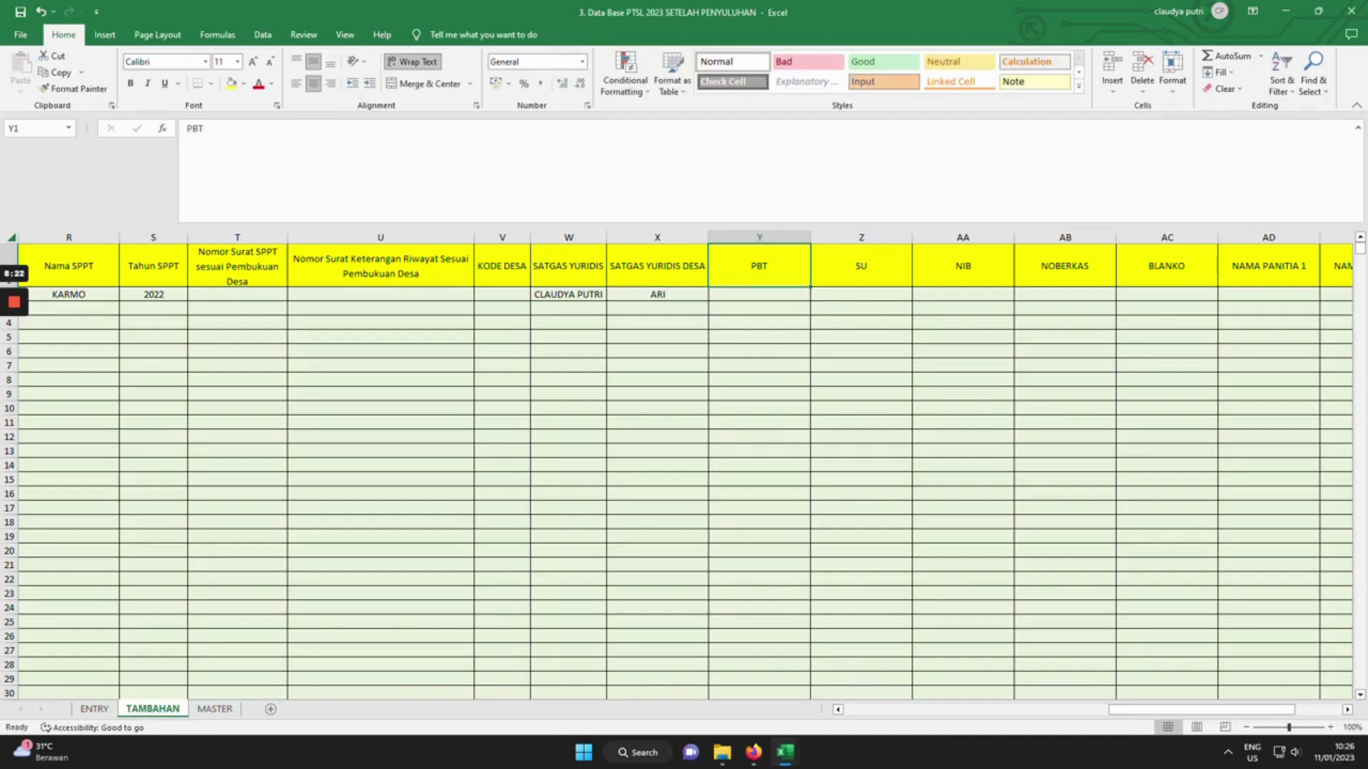
pyautogui.click(861, 266)
pyautogui.click(964, 266)
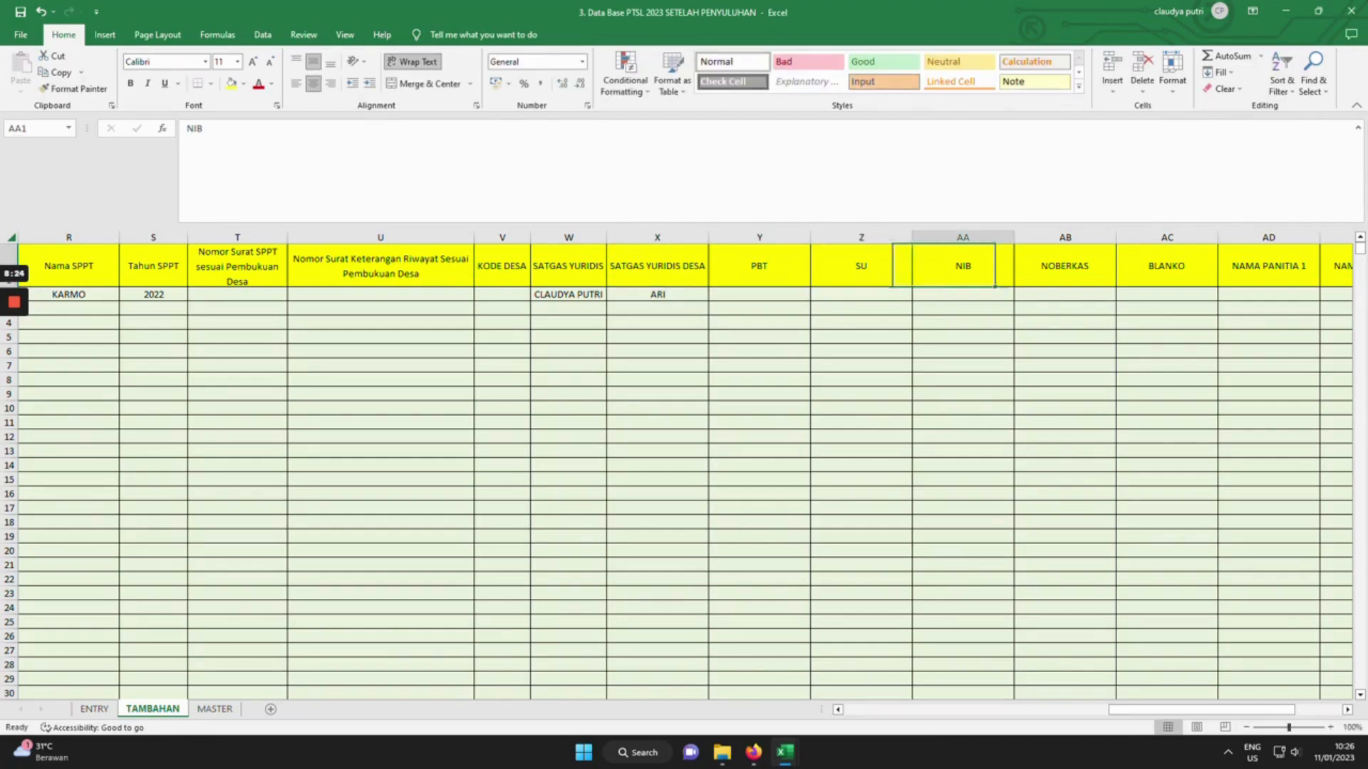
pyautogui.click(1065, 266)
pyautogui.click(1167, 266)
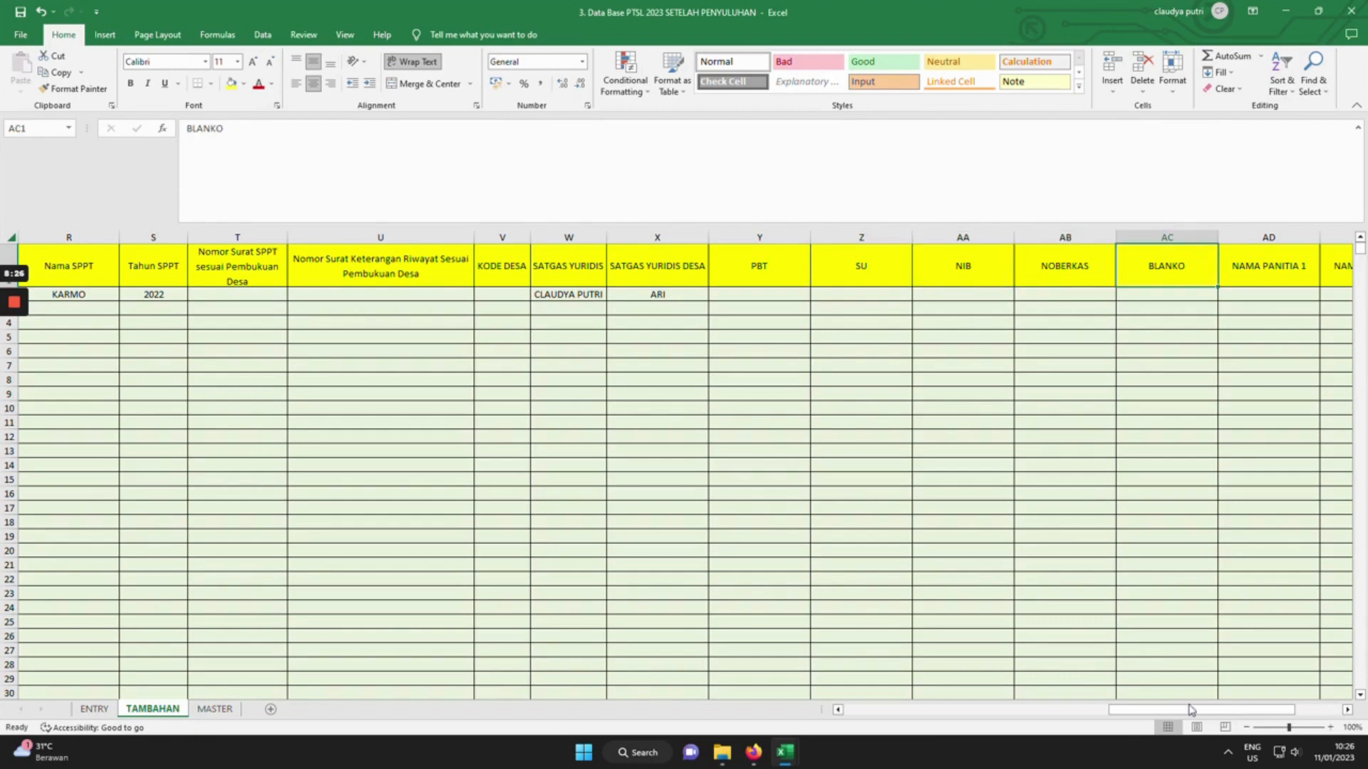
pyautogui.moveTo(1192, 709); pyautogui.dragTo(1308, 711)
pyautogui.click(1099, 266)
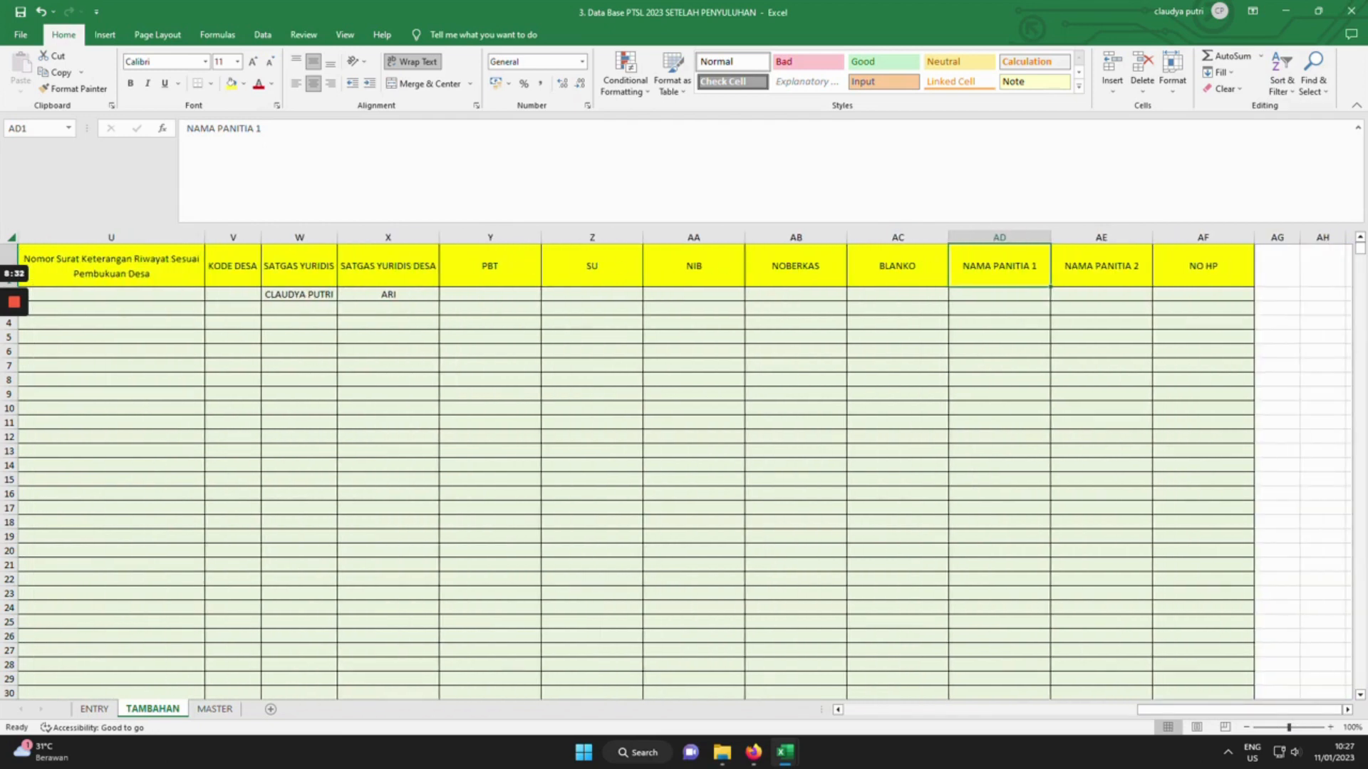
pyautogui.click(1101, 265)
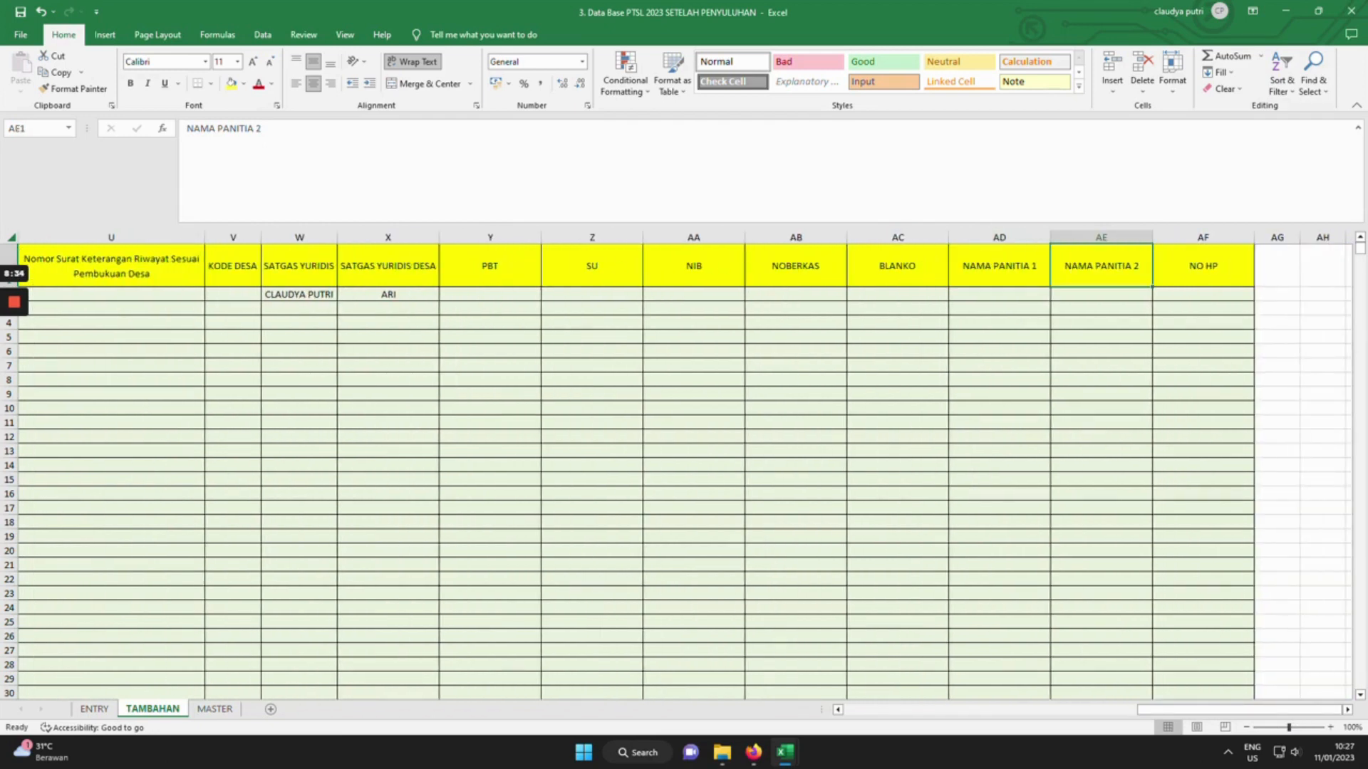
pyautogui.click(1203, 265)
pyautogui.moveTo(1234, 713); pyautogui.dragTo(892, 715)
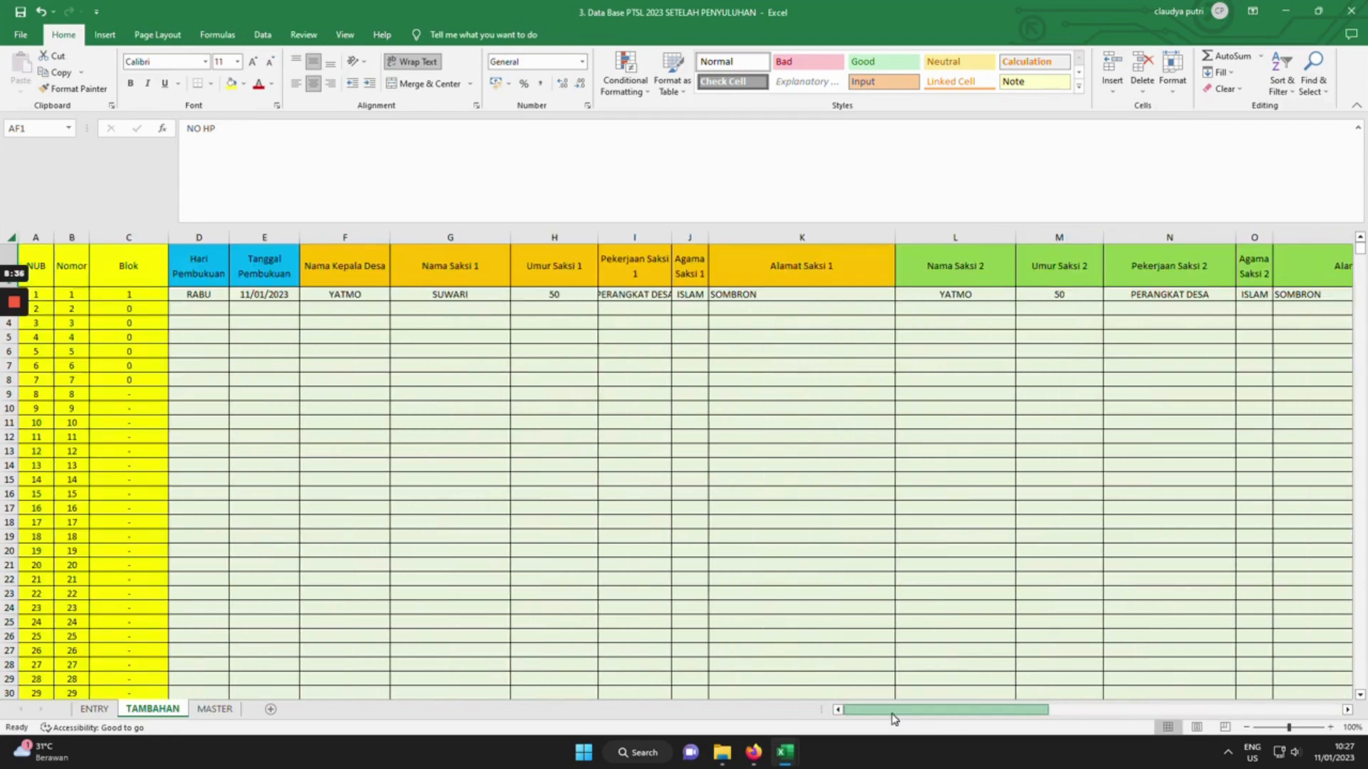
# Inspect MASTER sheet formulas (#REF! in AP2 and AT2, BF12 linking TAMBAHAN), then bring up the PTSL 2023 folder.
pyautogui.click(214, 708)
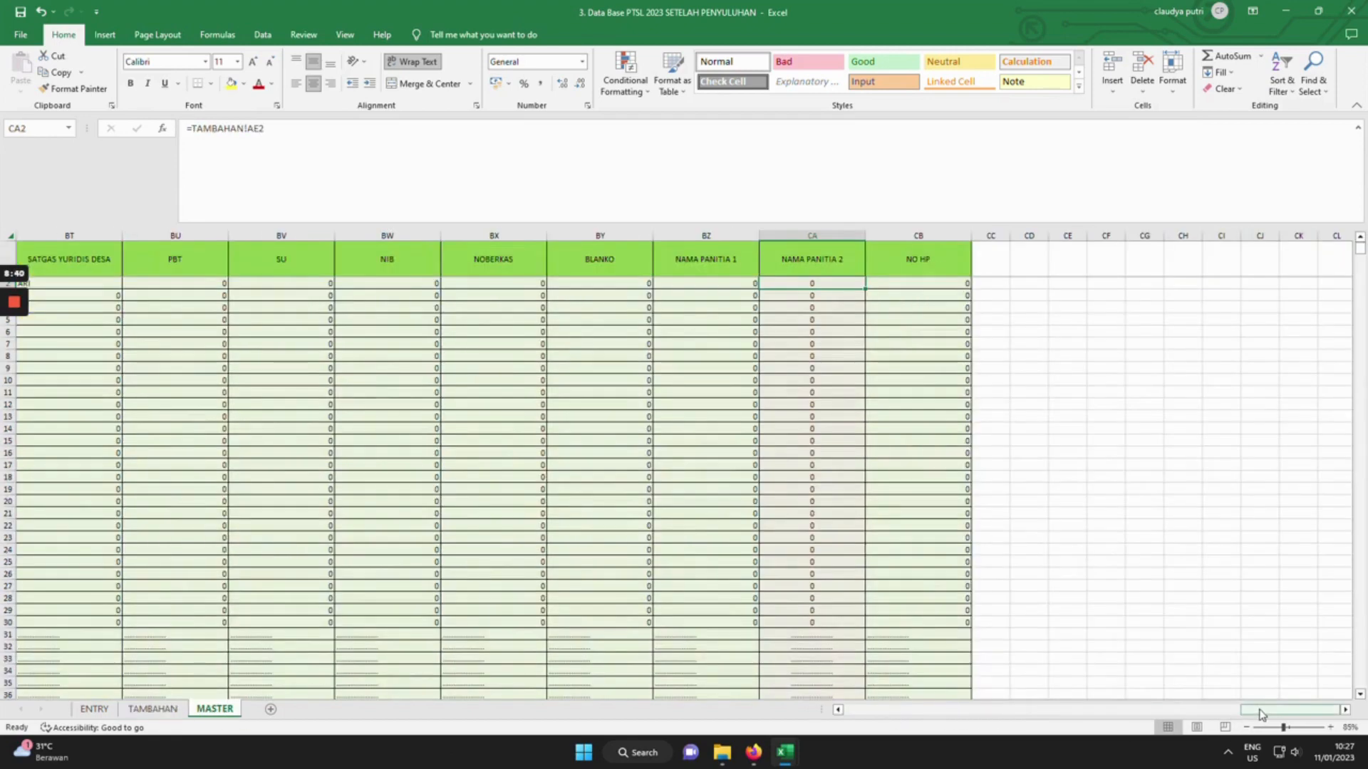
pyautogui.moveTo(1261, 711); pyautogui.dragTo(935, 716)
pyautogui.click(1345, 711)
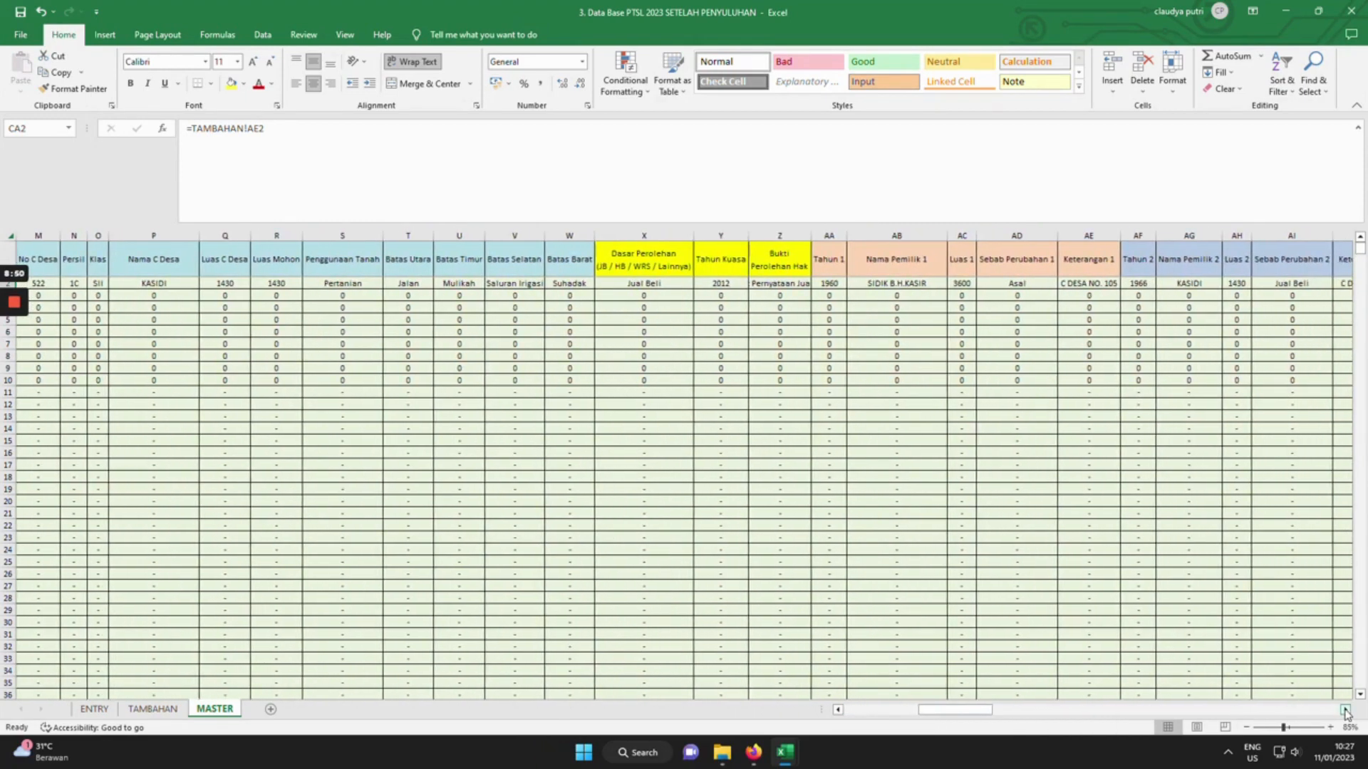
pyautogui.moveTo(1345, 710); pyautogui.dragTo(1345, 712)
pyautogui.click(584, 284)
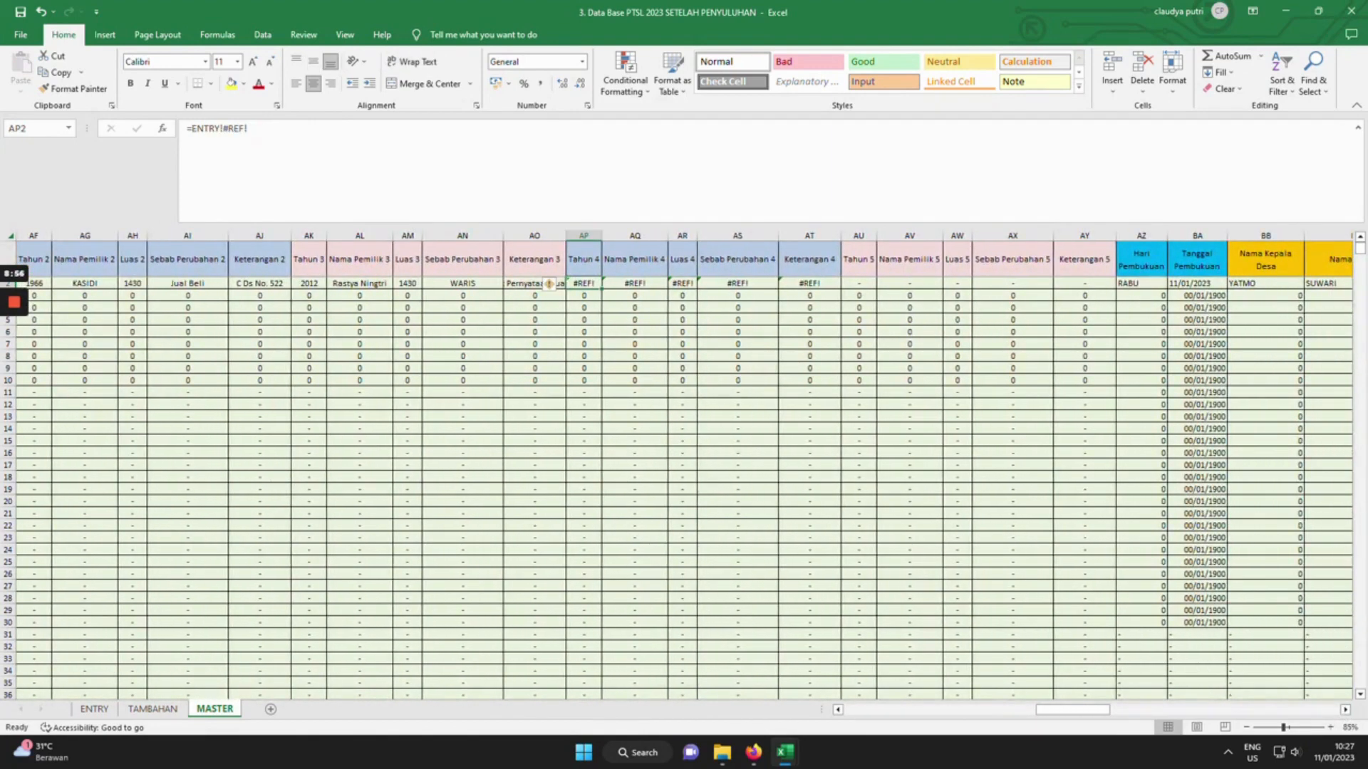
pyautogui.click(809, 283)
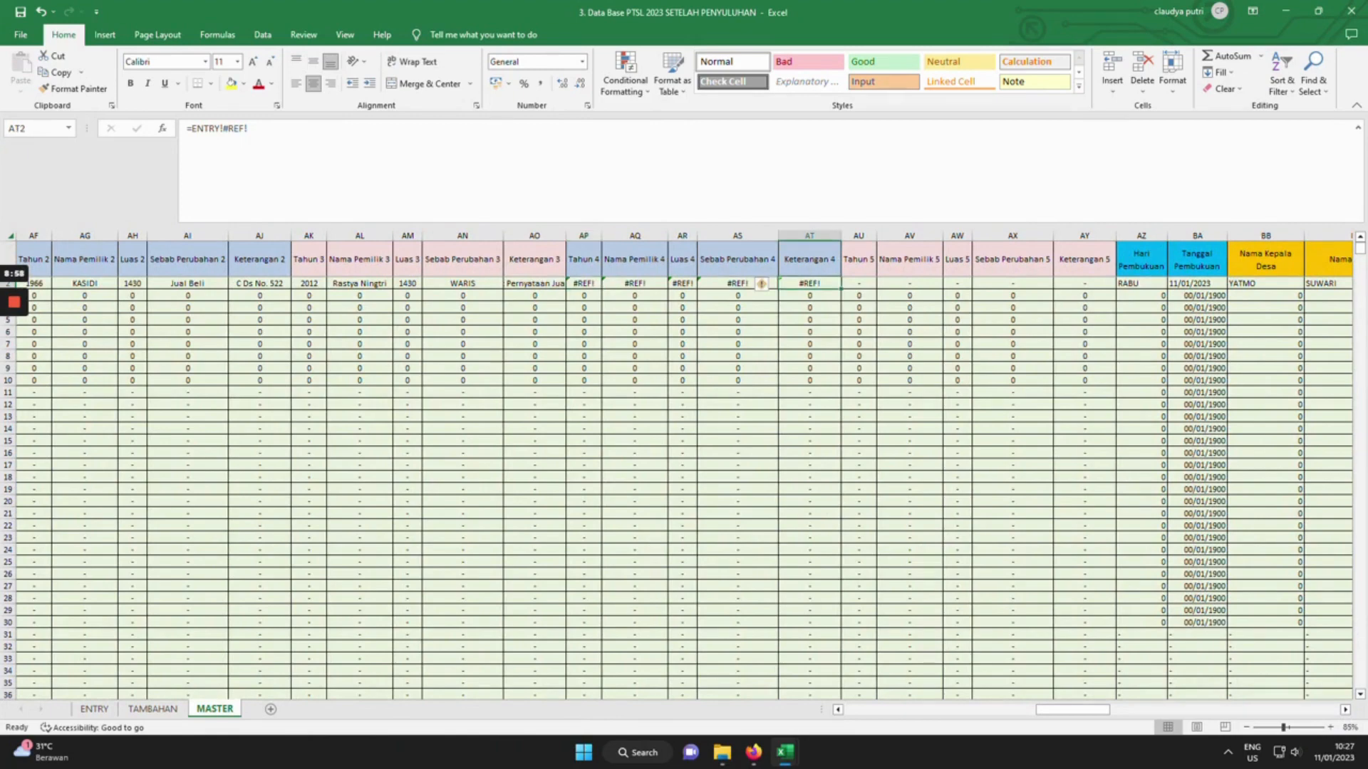
pyautogui.moveTo(1345, 710); pyautogui.dragTo(1346, 710)
pyautogui.click(459, 405)
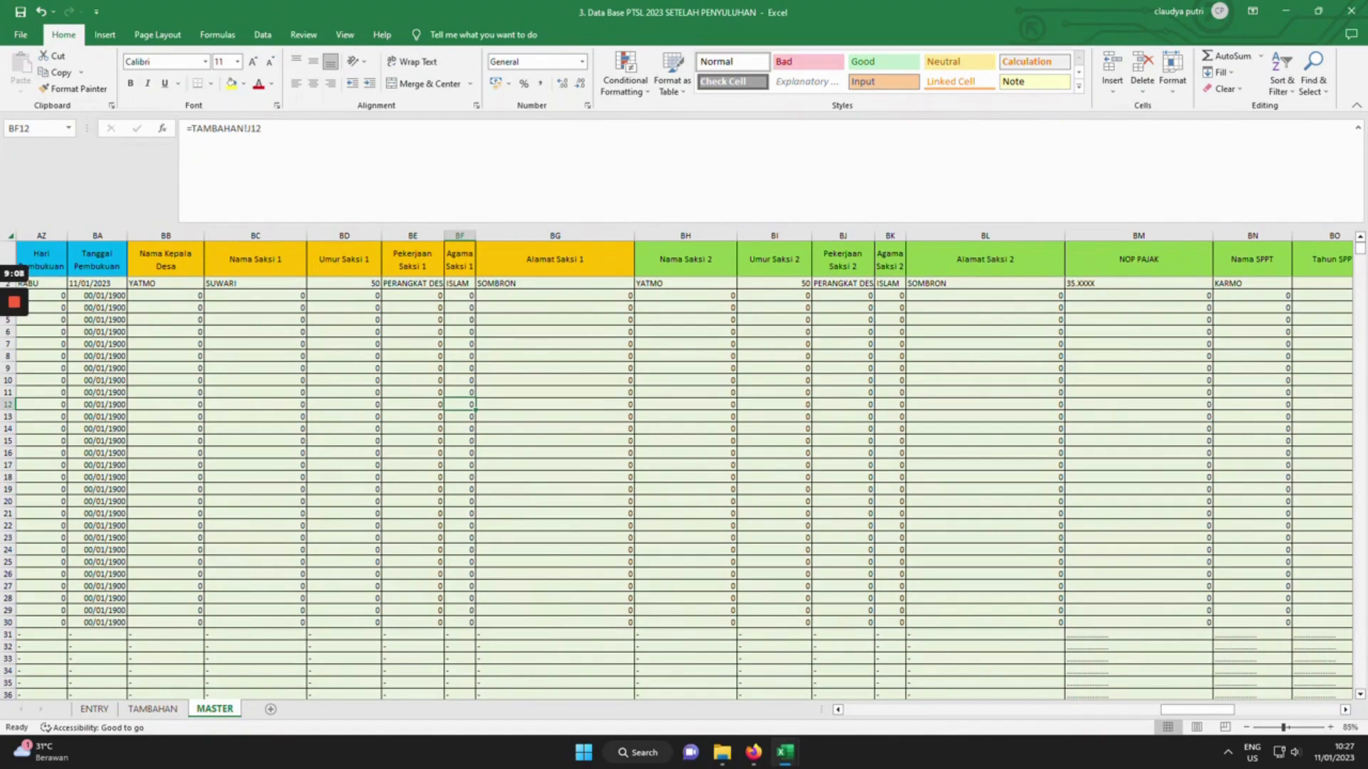
pyautogui.click(722, 753)
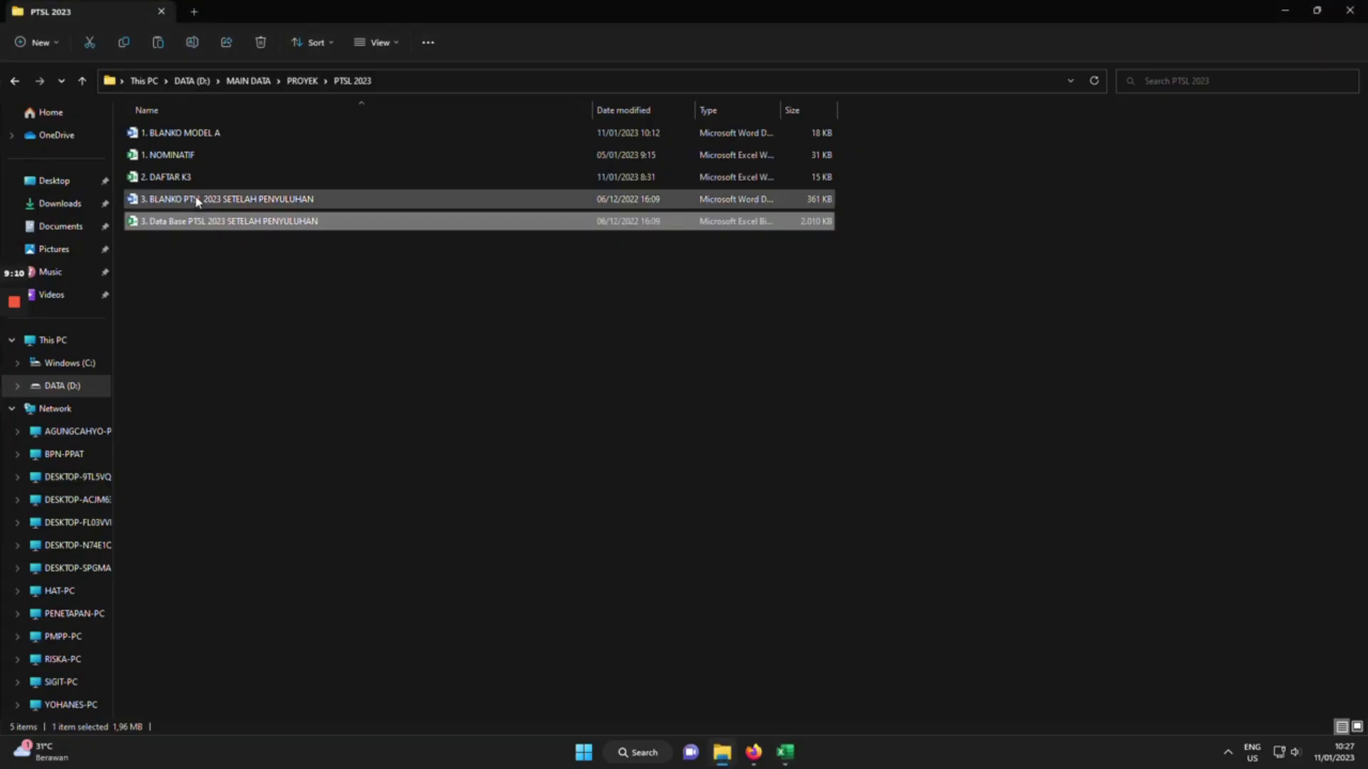
# Open 3. BLANKO PTSL 2023 SETELAH PENYULUHAN in Word, answering No to the SQL prompt.
pyautogui.click(245, 202)
pyautogui.doubleClick(245, 202)
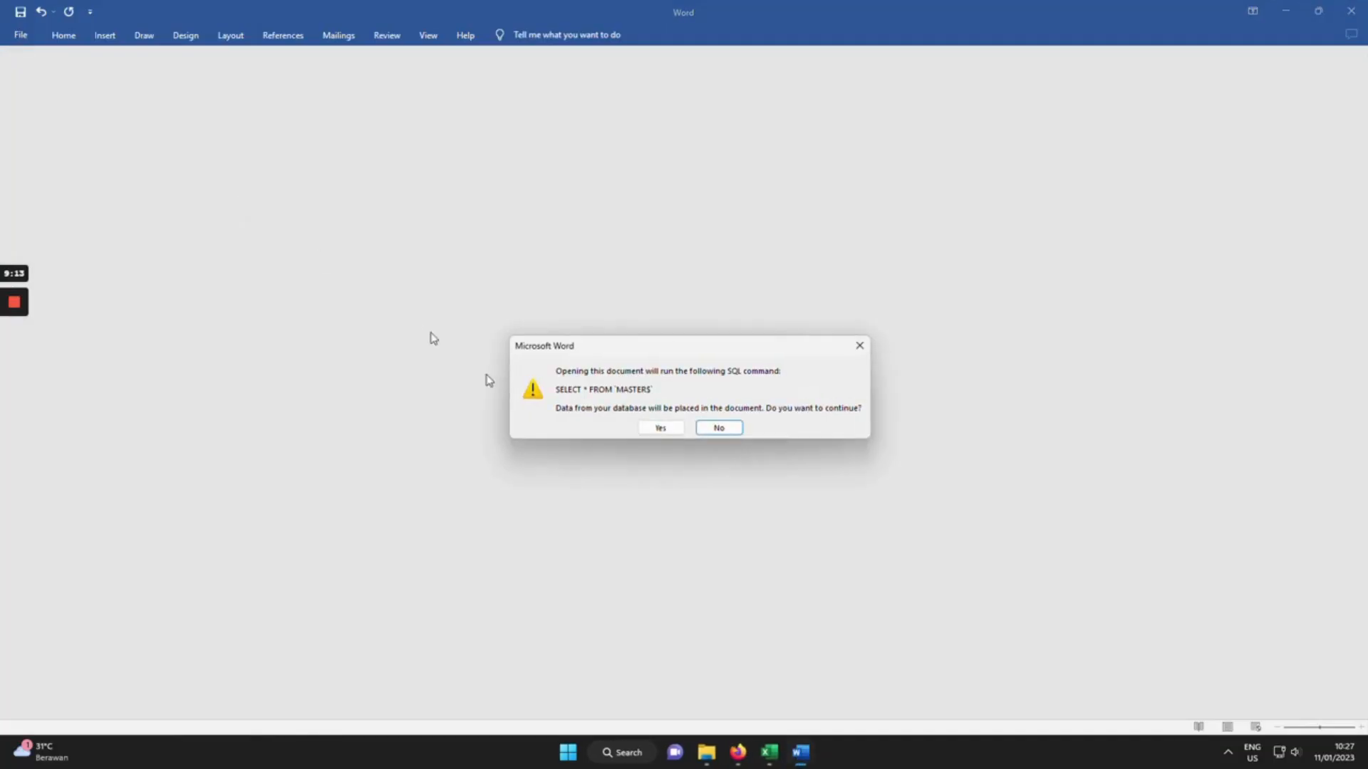
pyautogui.click(715, 426)
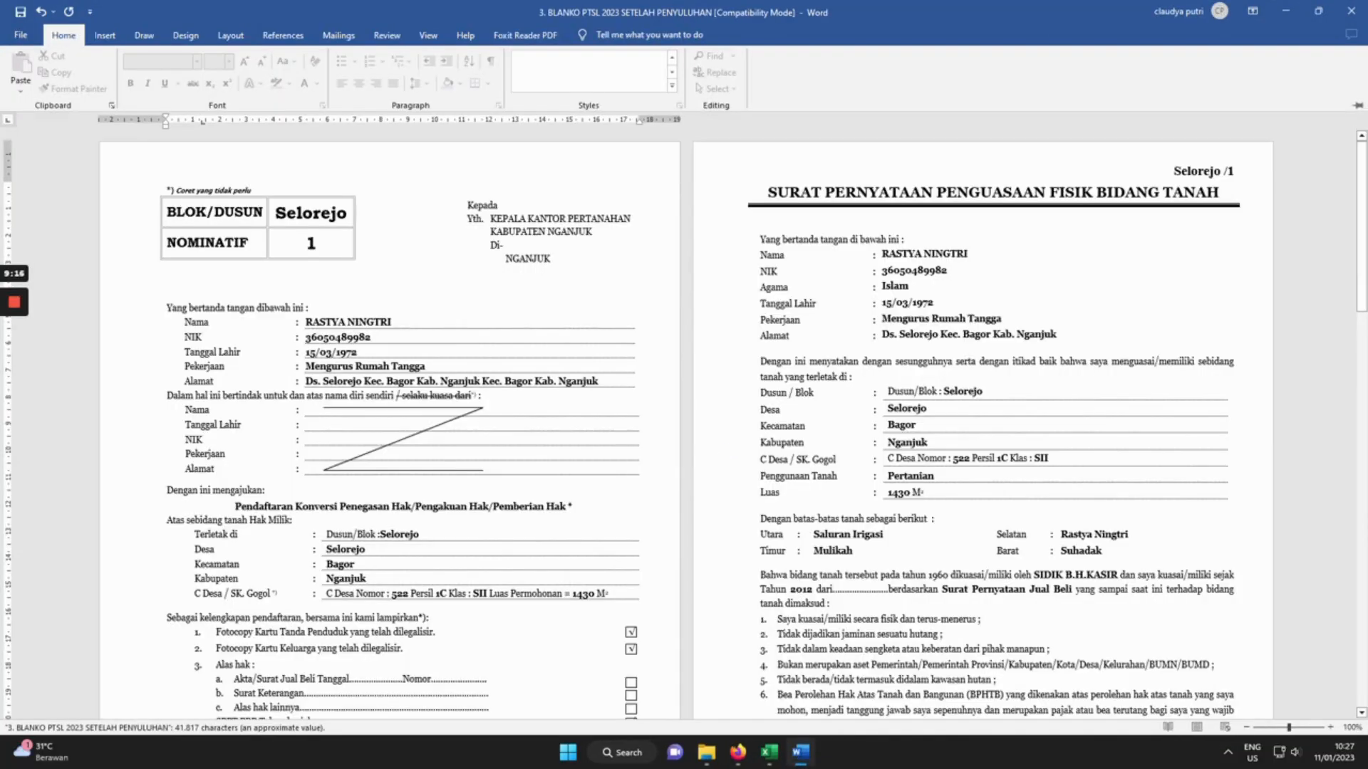
# Bring up the Mailings tools and select the Selorejo value in the form table.
pyautogui.click(340, 35)
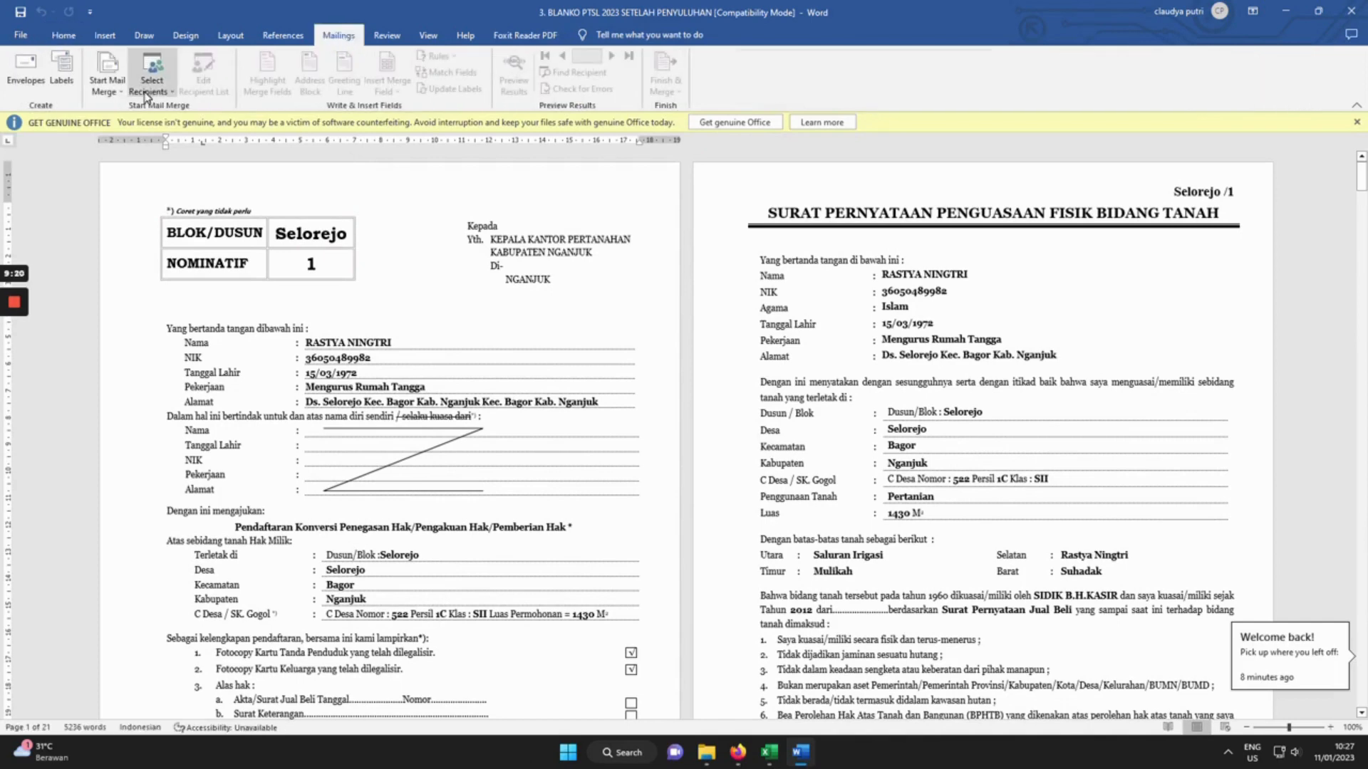
pyautogui.click(152, 86)
pyautogui.doubleClick(311, 234)
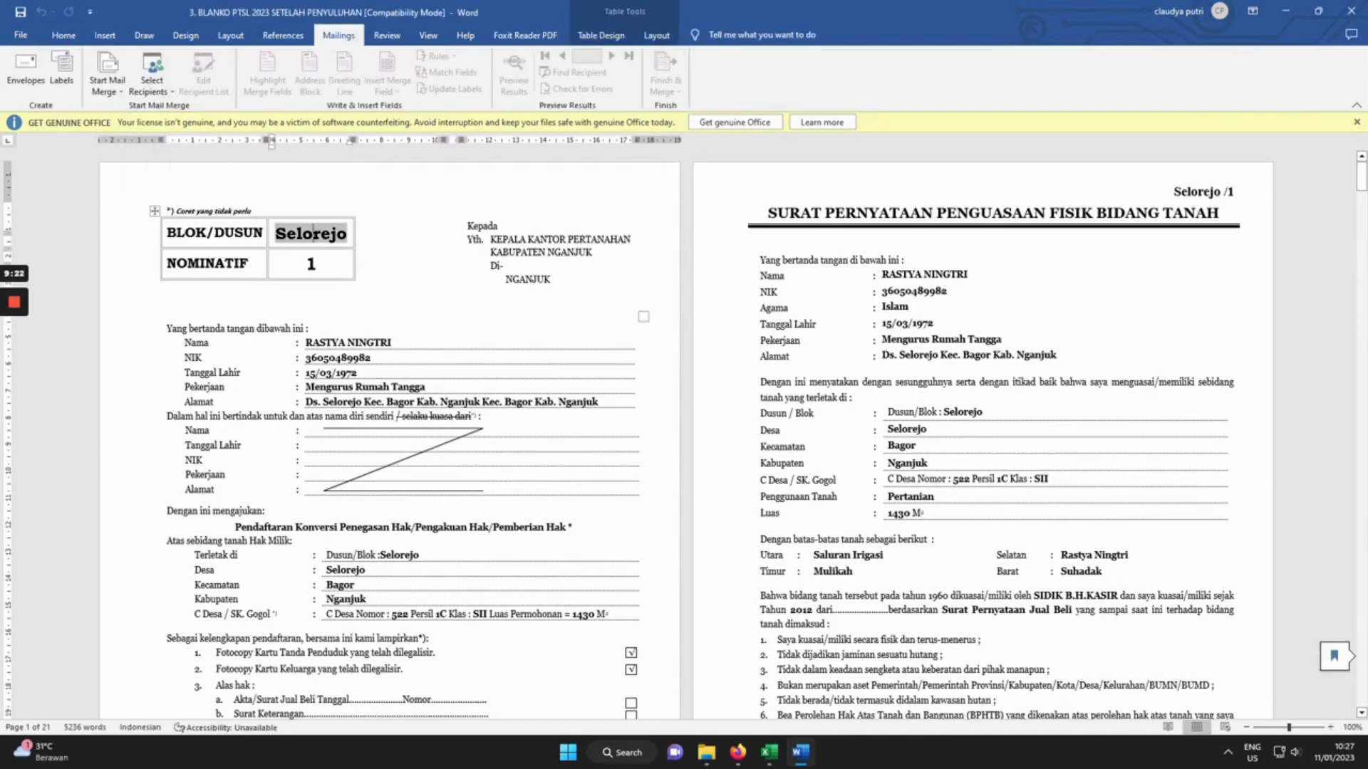
pyautogui.click(347, 342)
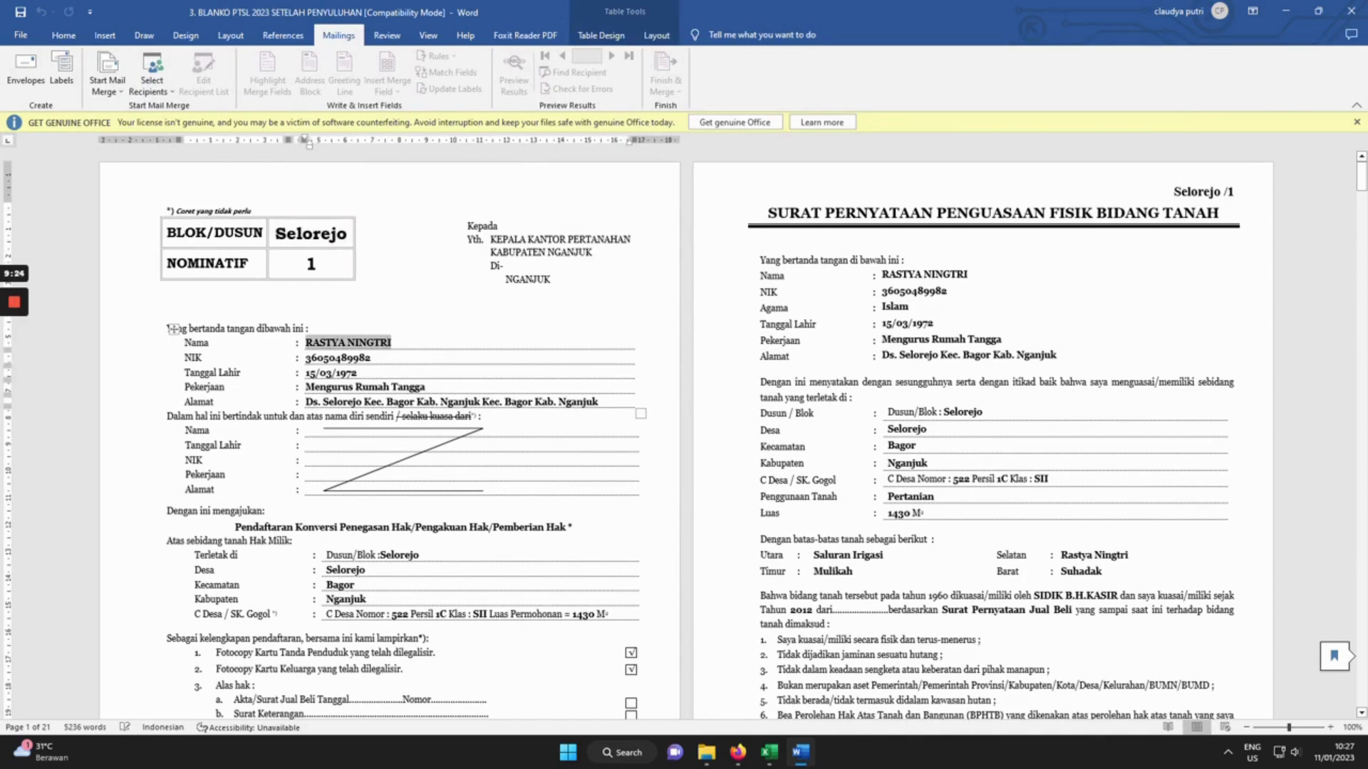
pyautogui.click(287, 234)
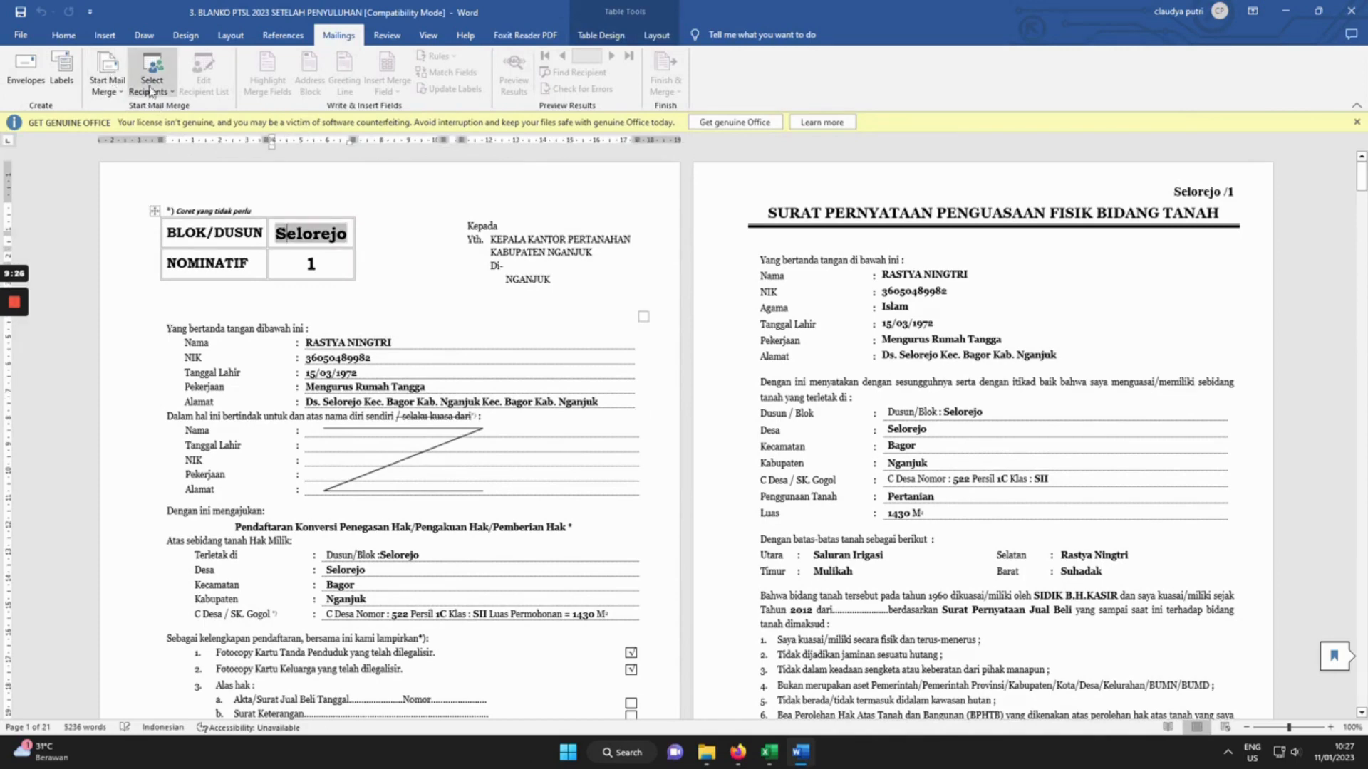
# Use the Data Base workbook in D:\MAIN DATA\PROYEK\PTSL 2023 as the existing recipient list.
pyautogui.click(171, 80)
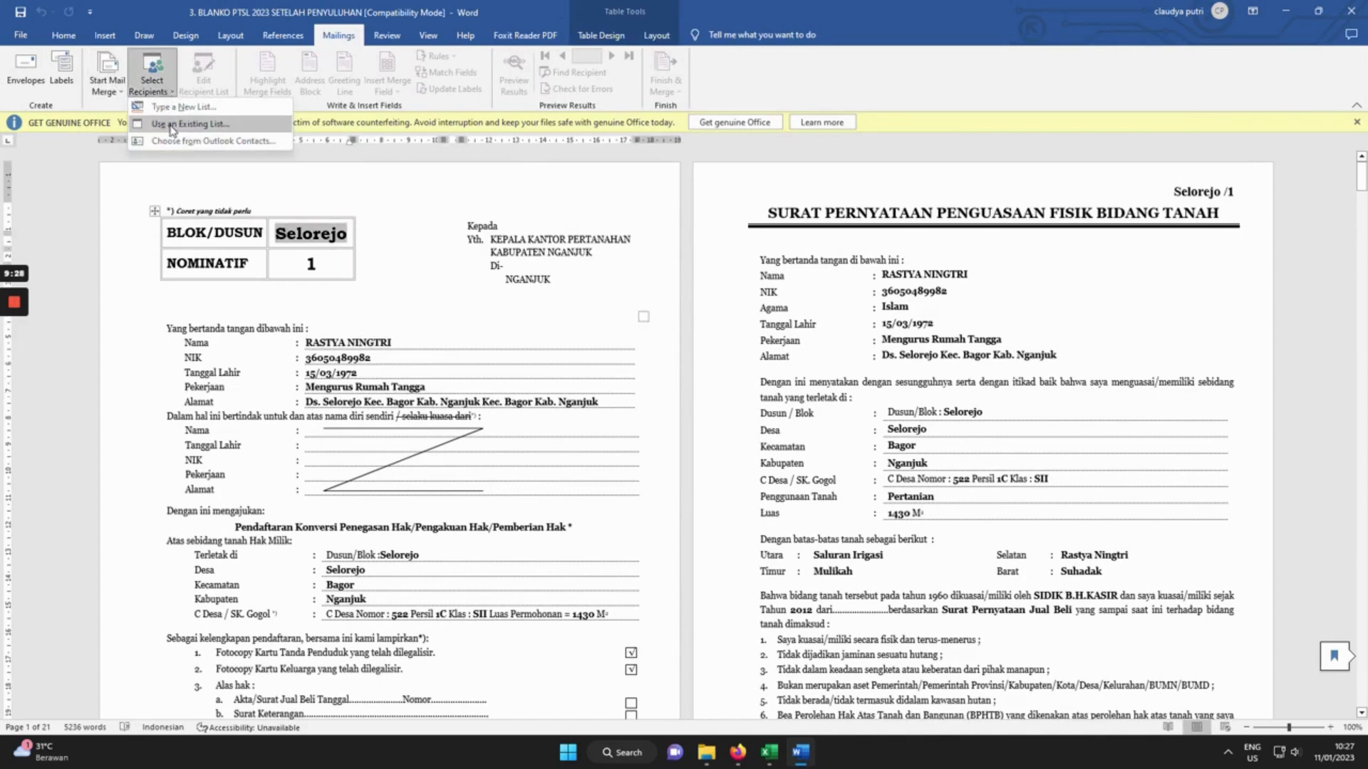
pyautogui.click(182, 139)
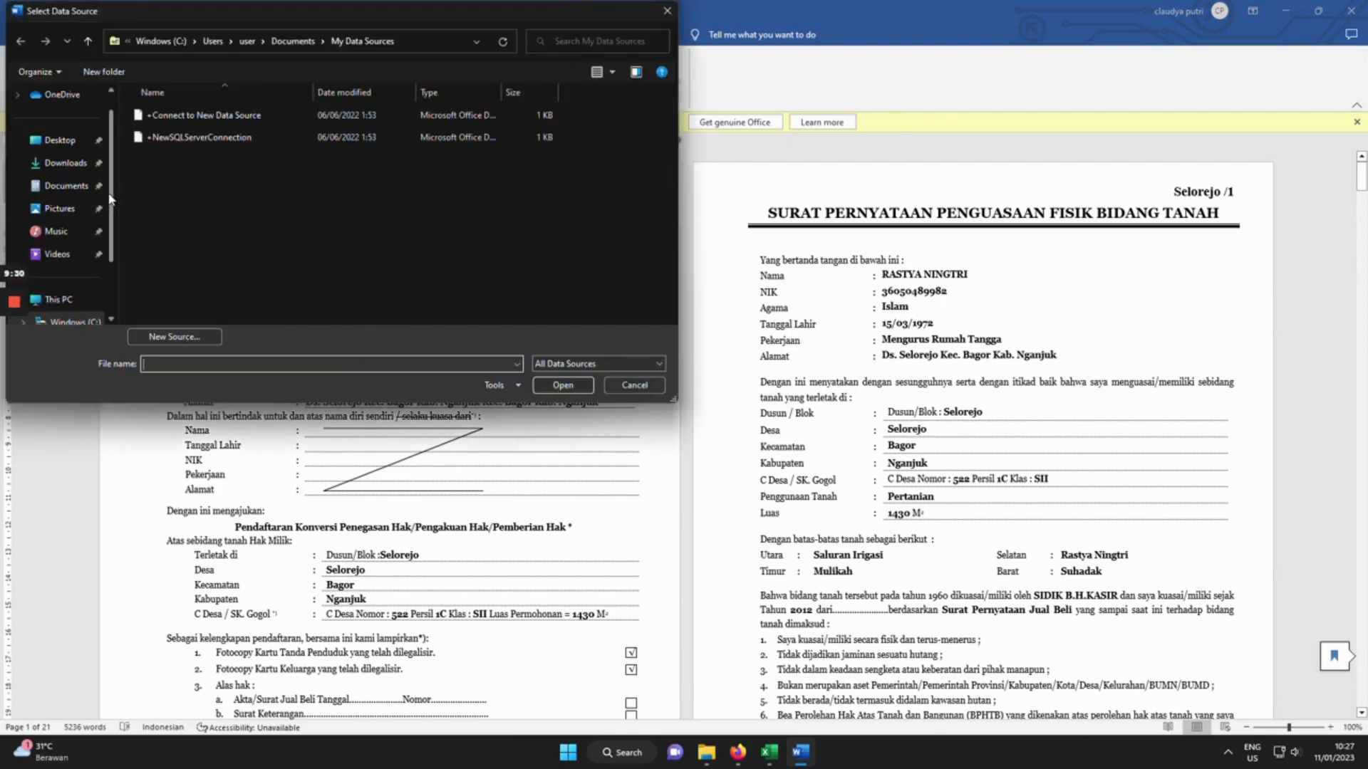
pyautogui.scroll(-2, 71, 257)
pyautogui.click(74, 256)
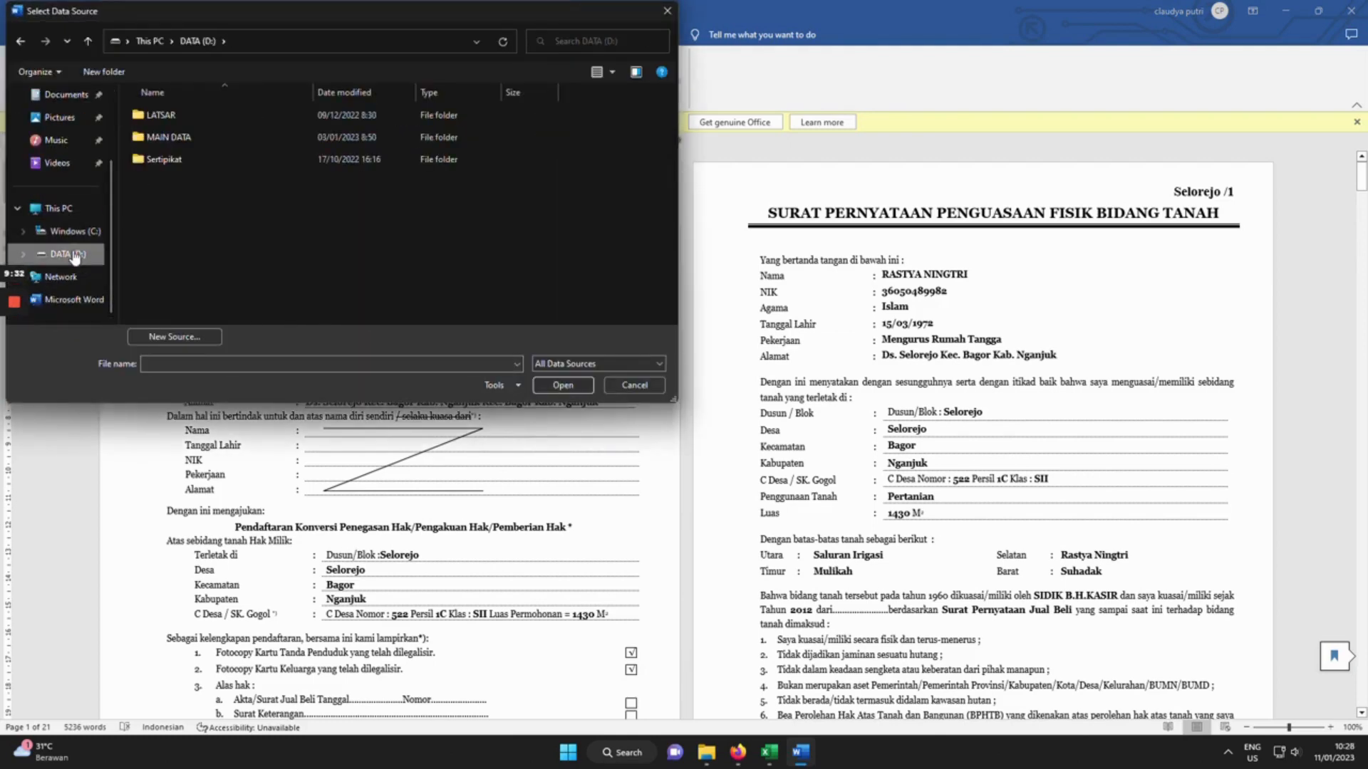
pyautogui.doubleClick(182, 138)
pyautogui.doubleClick(161, 137)
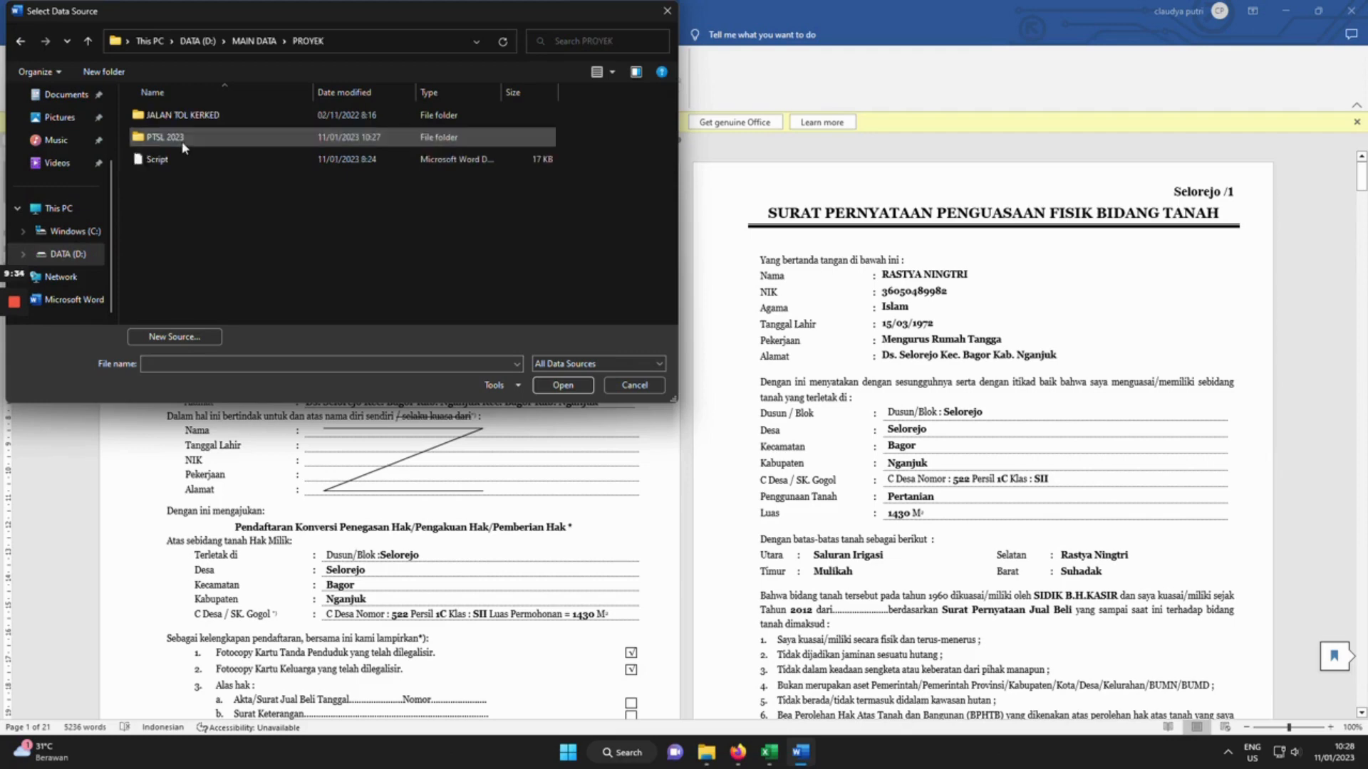
pyautogui.doubleClick(184, 141)
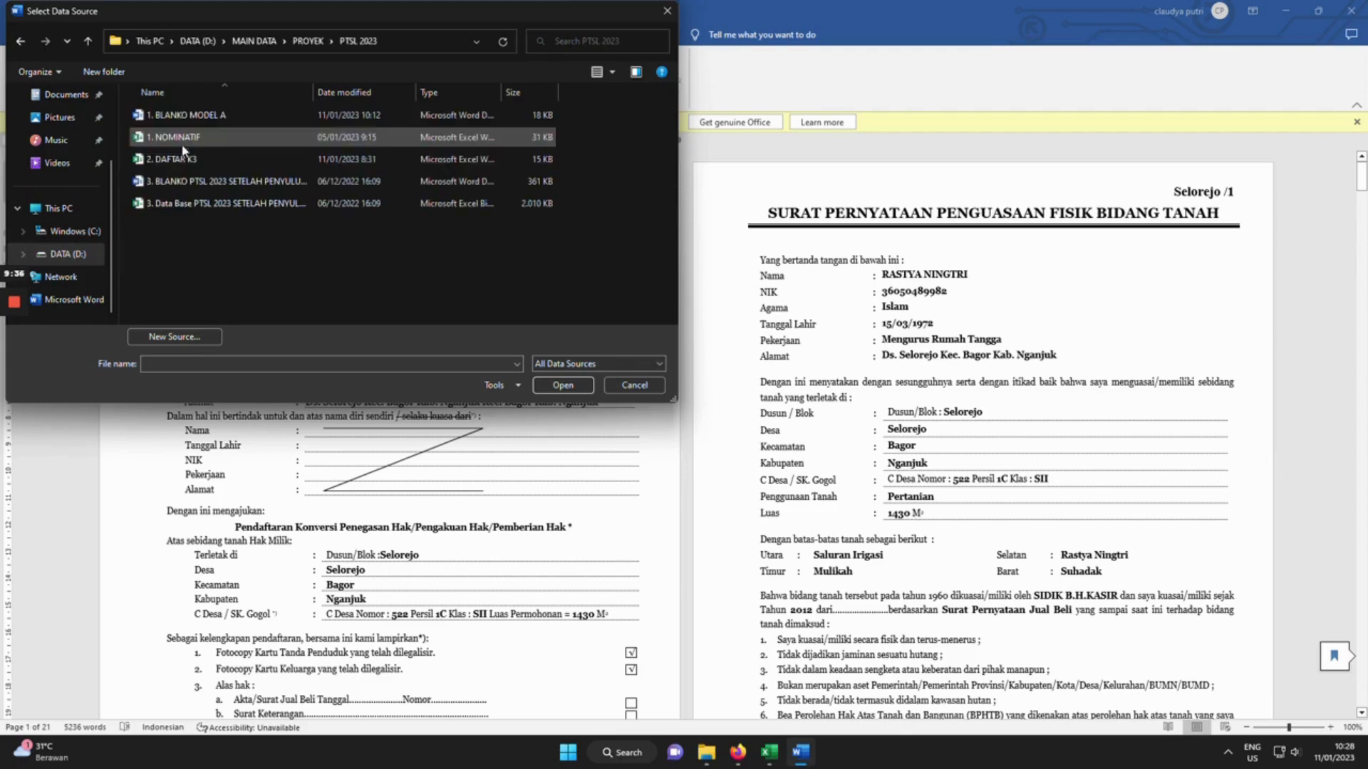
pyautogui.click(184, 205)
pyautogui.click(559, 387)
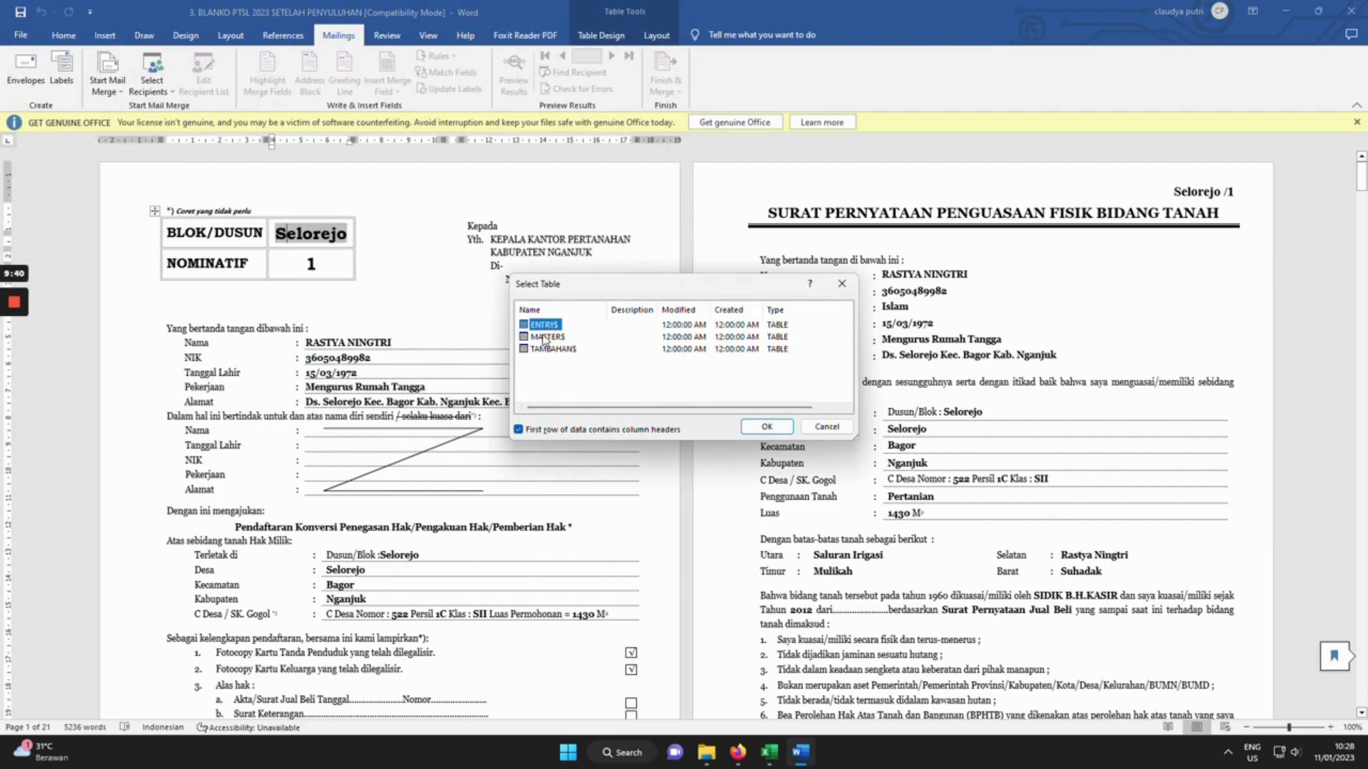
# Link the MASTERS$ sheet and preview record 1: Blok 1, Selorejo, Bagor, C Desa 522, Luas 1430.
pyautogui.click(543, 339)
pyautogui.click(767, 426)
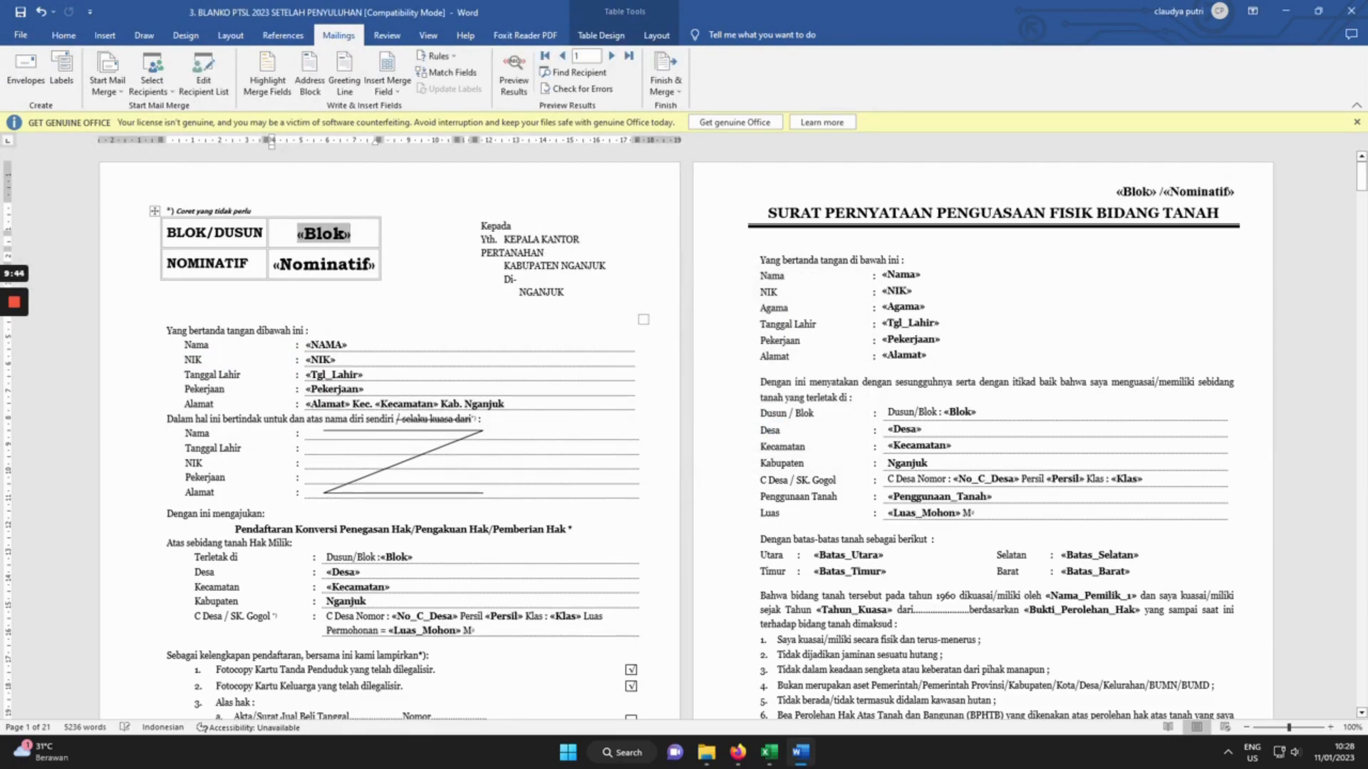
pyautogui.click(513, 84)
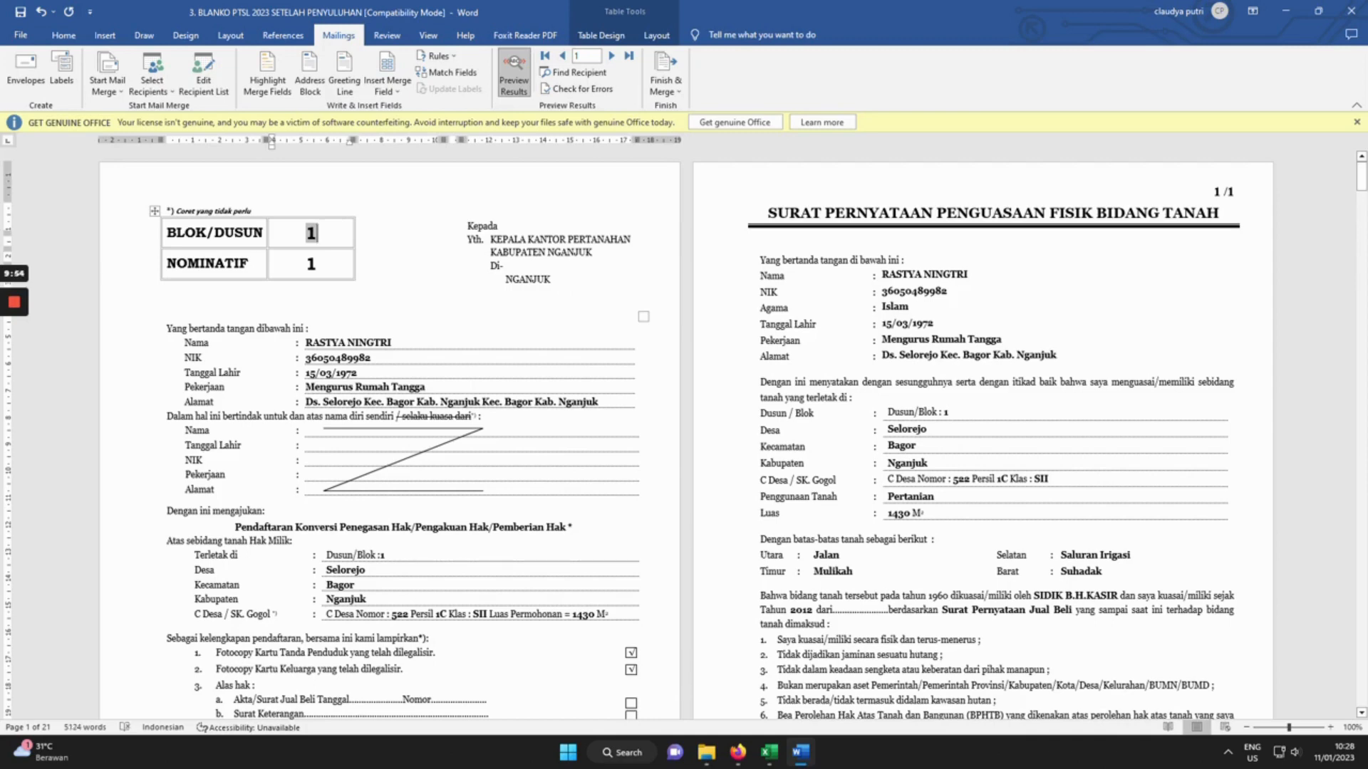
pyautogui.click(480, 402)
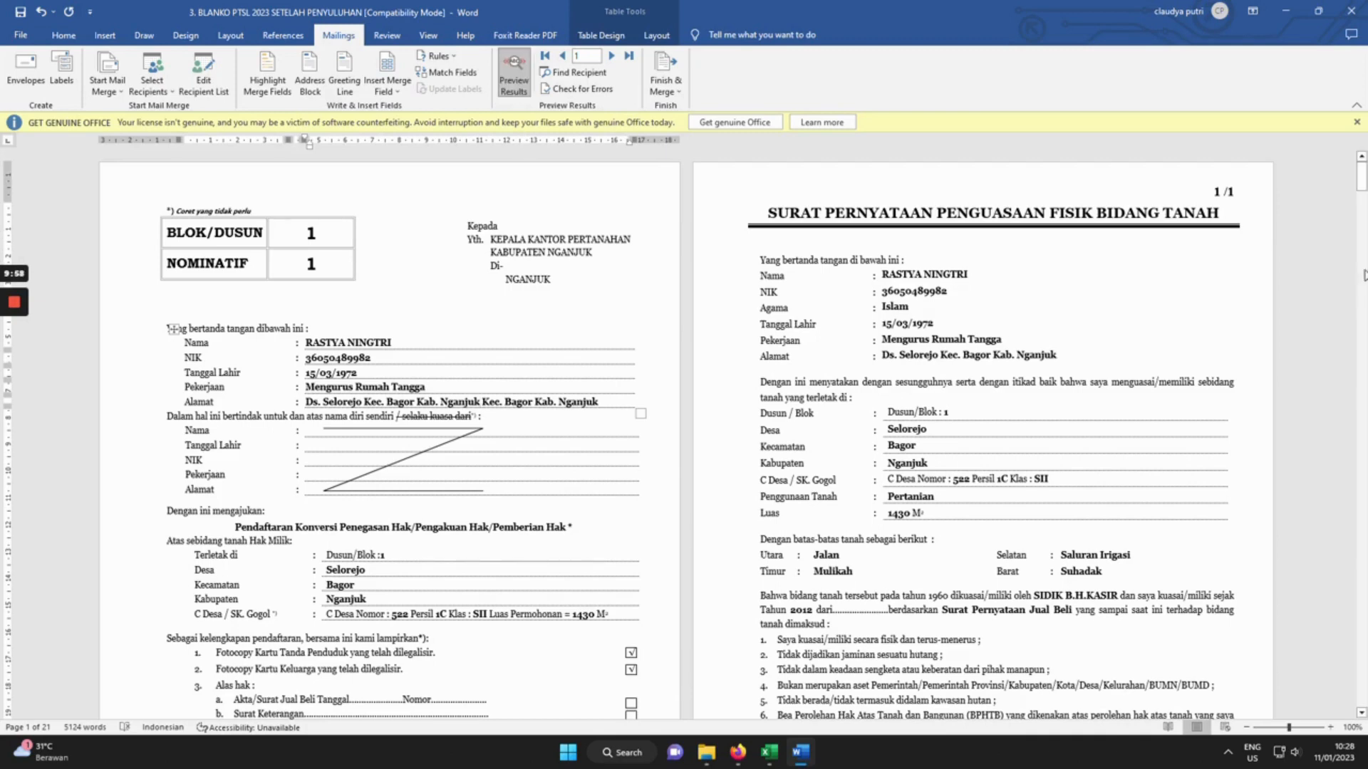
# Check the merged witness details and land history letter on page 3, then close the document.
pyautogui.moveTo(1361, 178); pyautogui.dragTo(1364, 274)
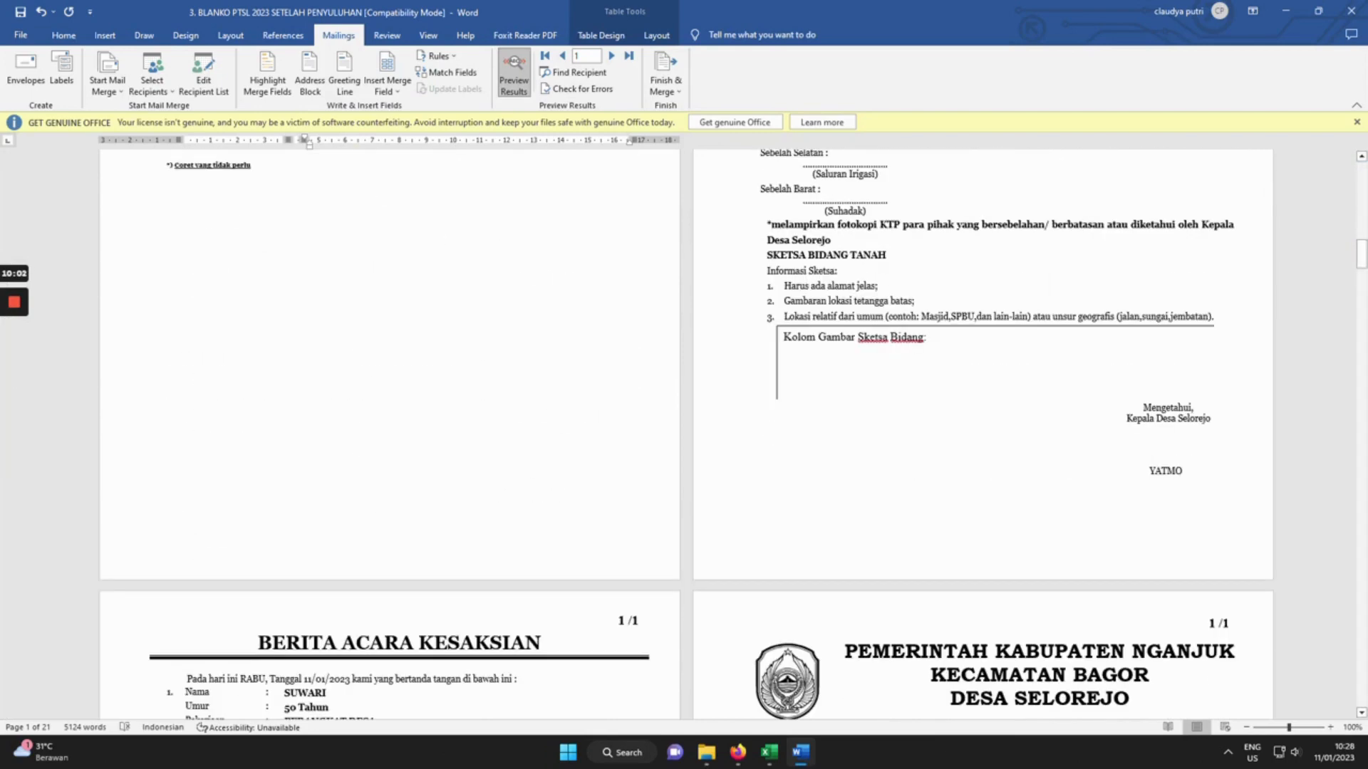
pyautogui.scroll(-3, 687, 434)
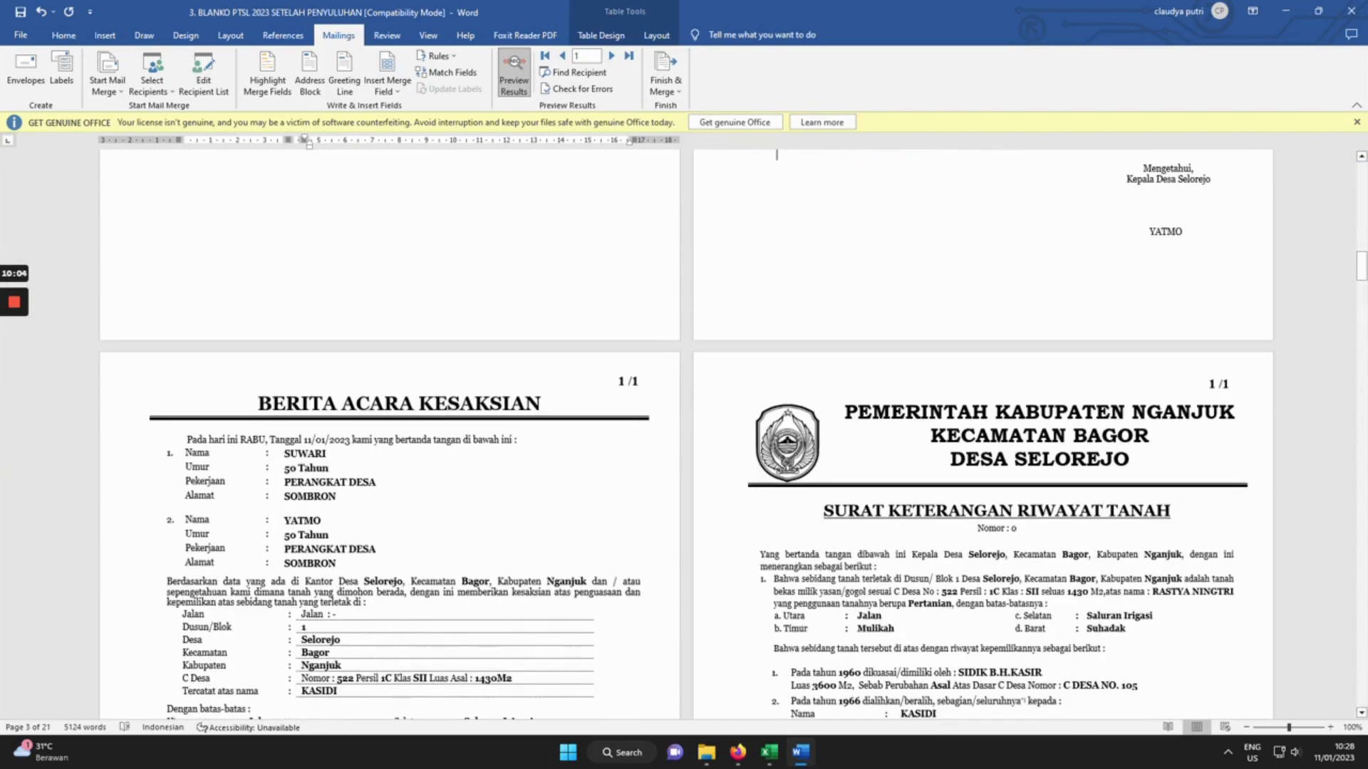
pyautogui.moveTo(175, 453); pyautogui.dragTo(343, 563)
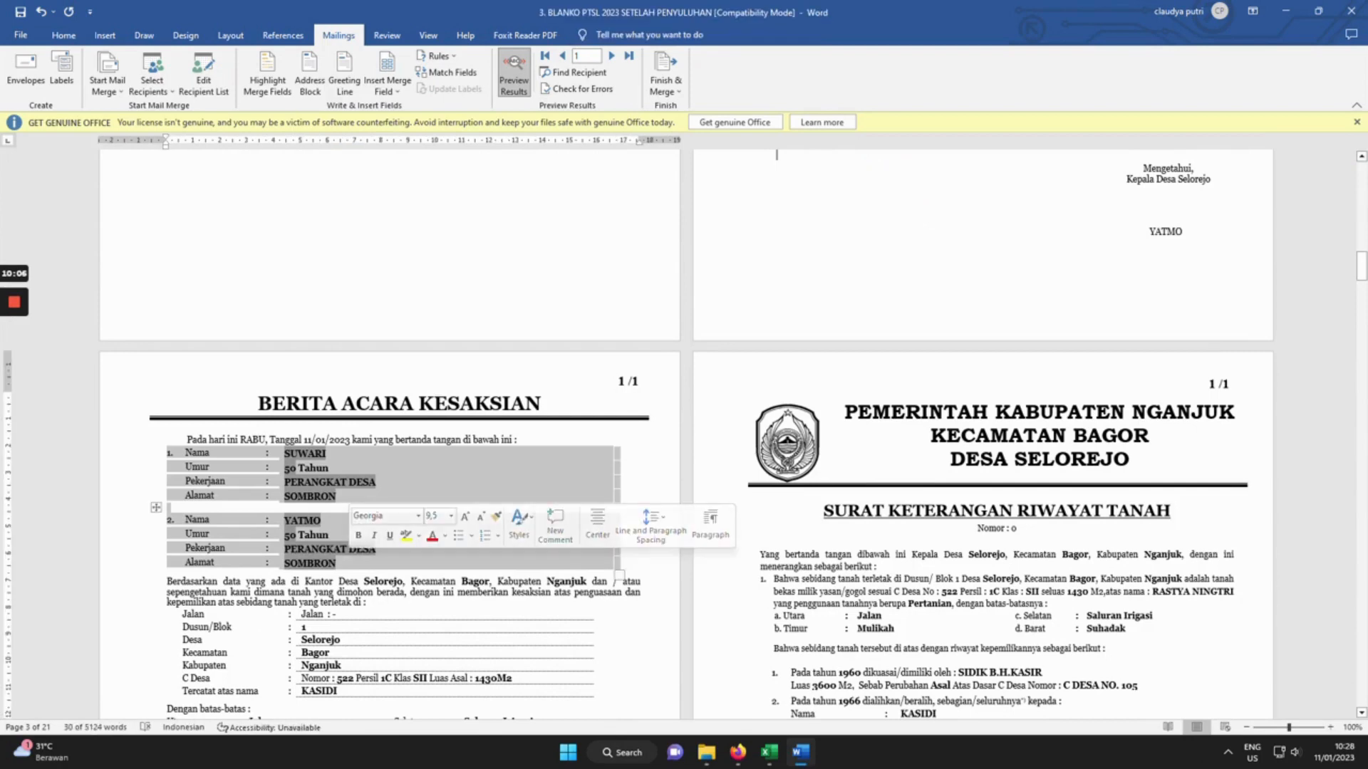
pyautogui.click(456, 602)
pyautogui.moveTo(760, 554); pyautogui.dragTo(1125, 628)
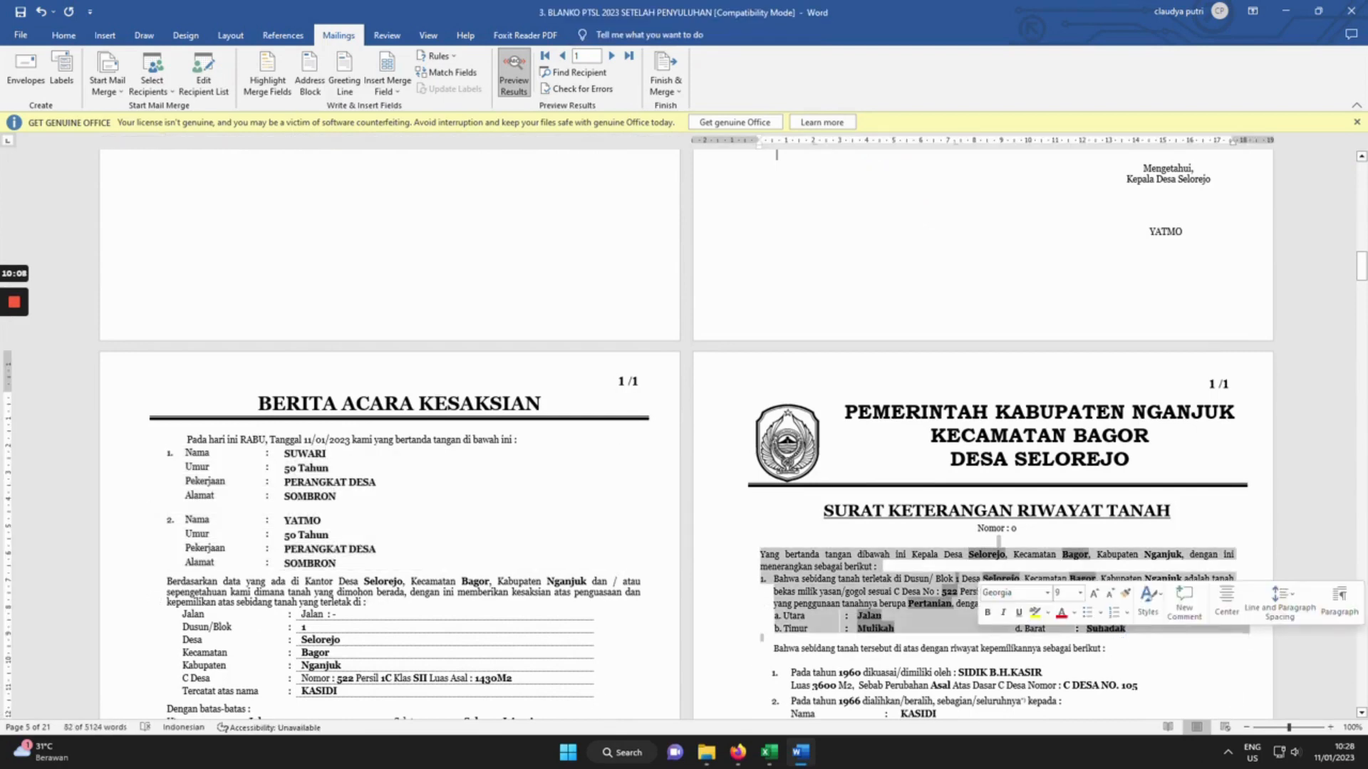
pyautogui.doubleClick(309, 496)
pyautogui.click(1352, 11)
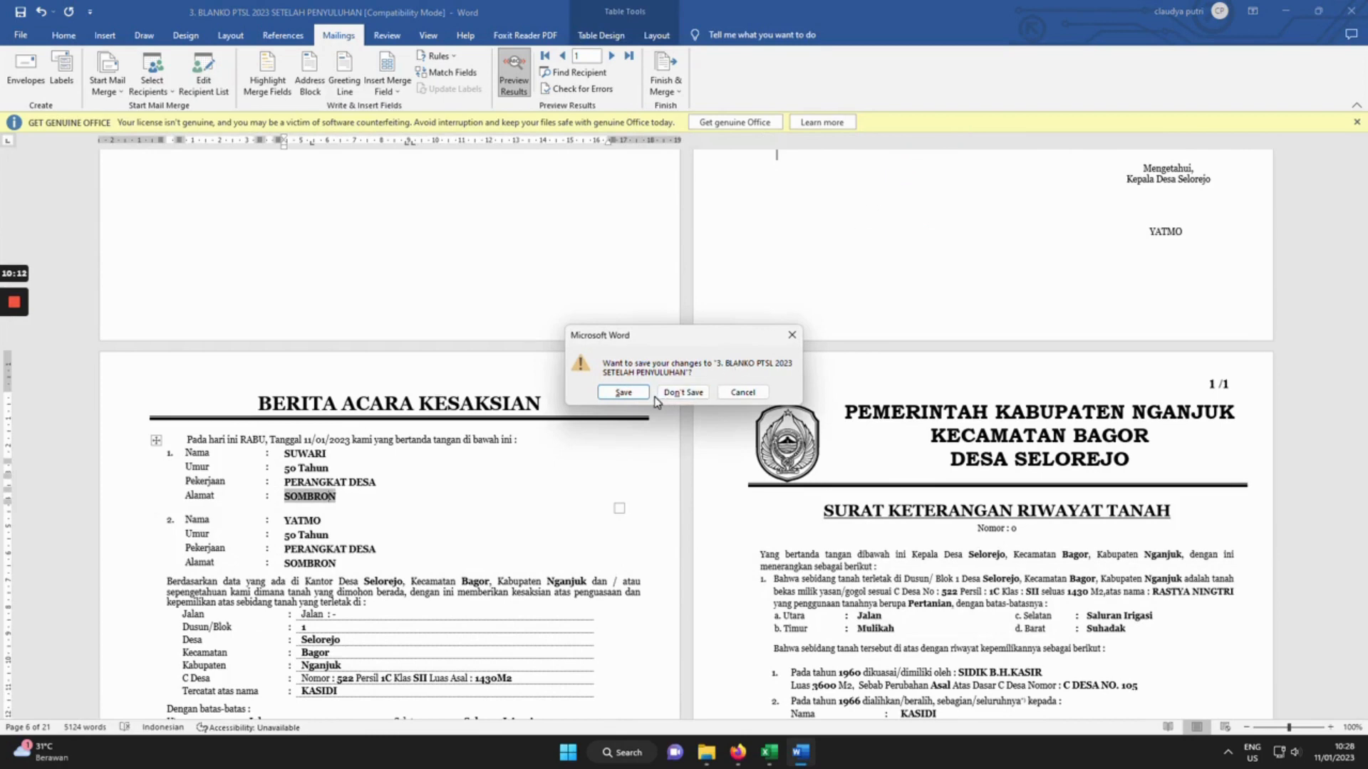
pyautogui.moveTo(4, 334)
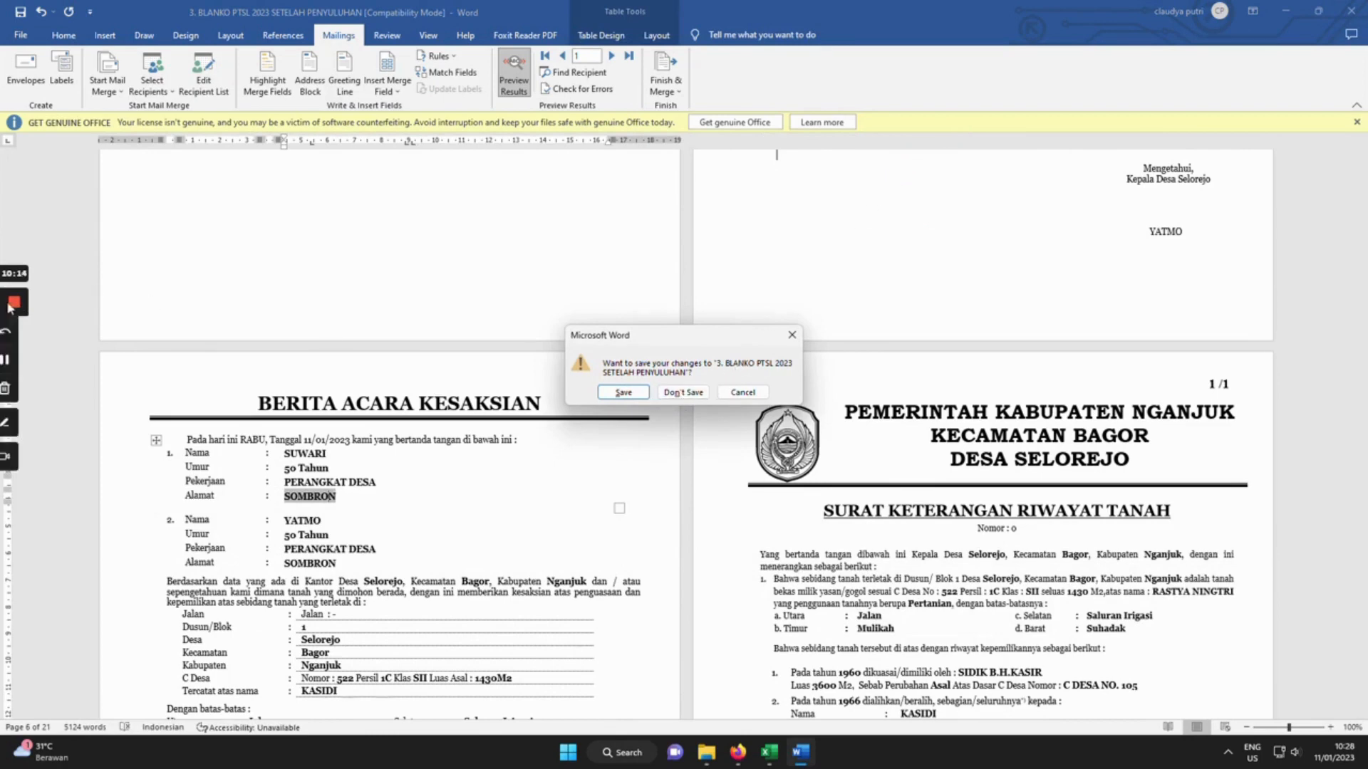